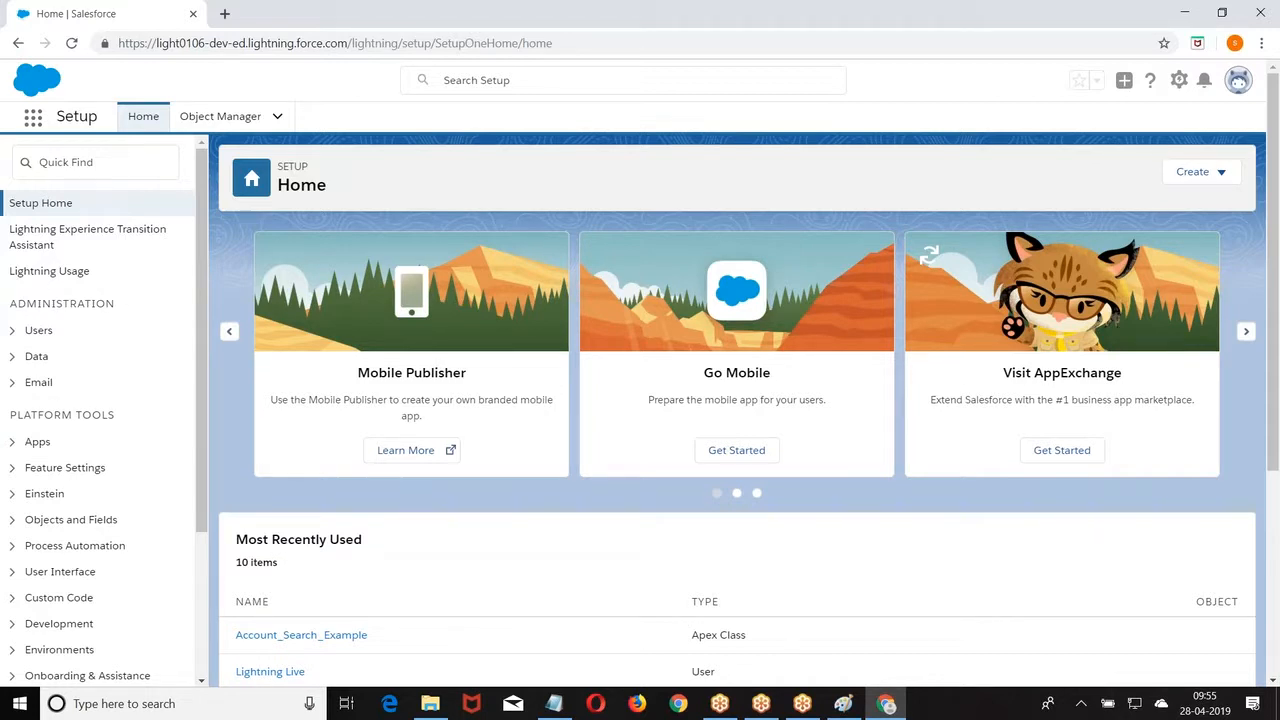
- Switch to Salesforce Classic and start a New Service Crew from the All Service Crews list
click(1238, 84)
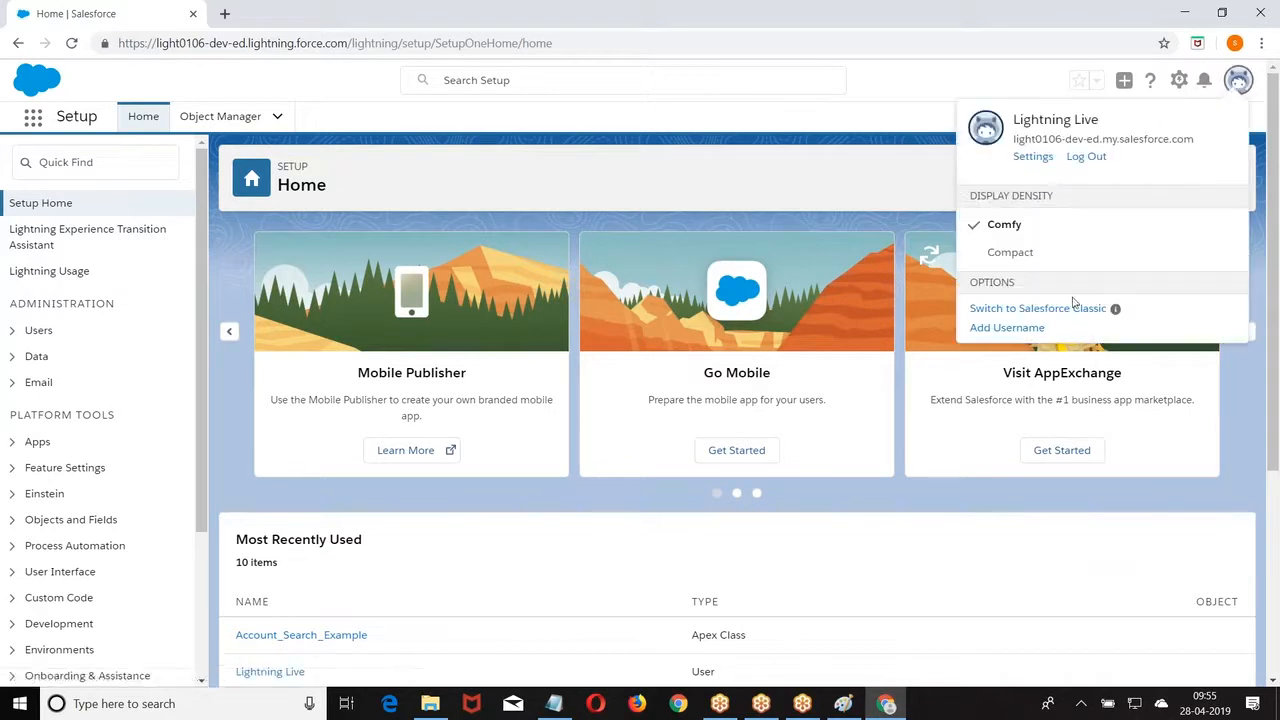
click(1020, 318)
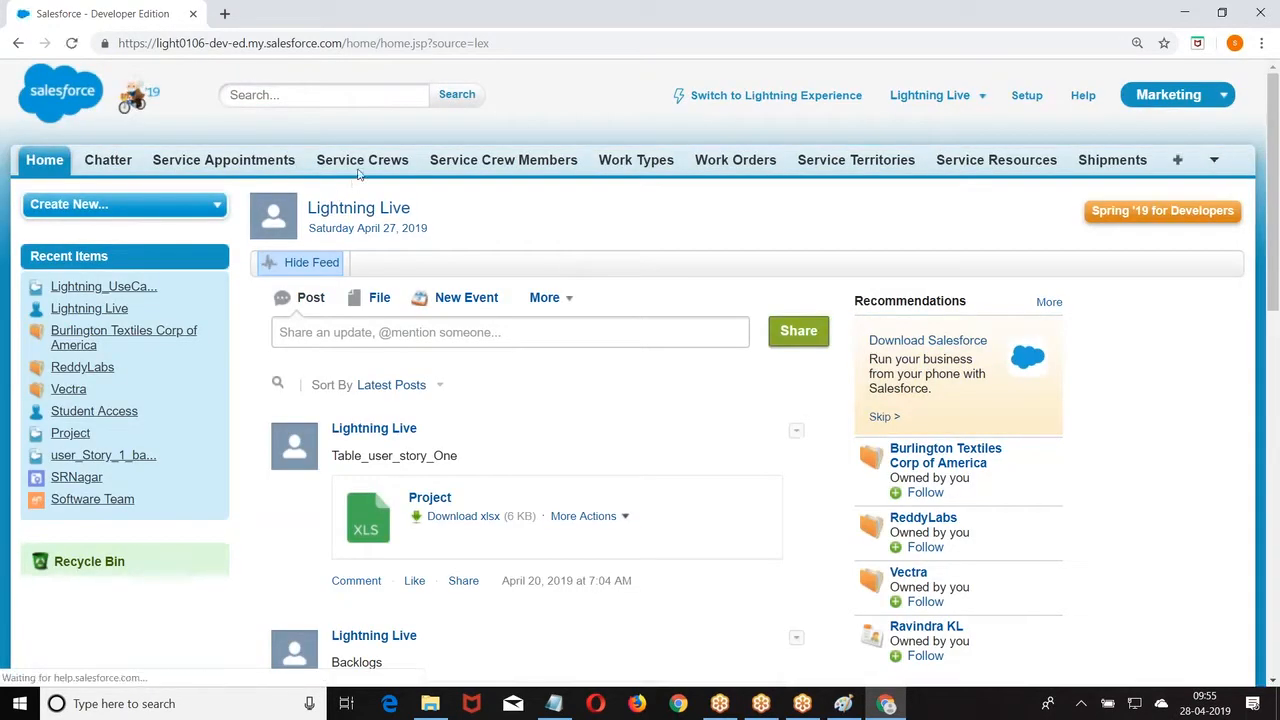
click(362, 162)
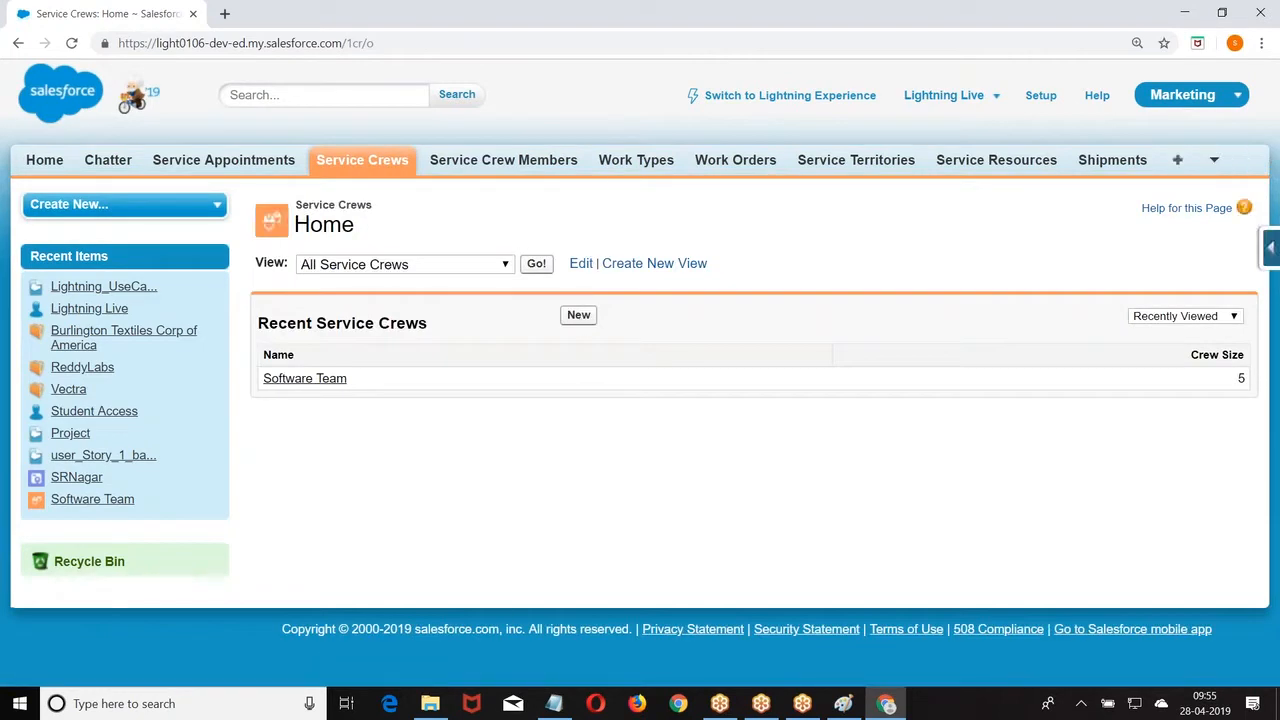
click(536, 265)
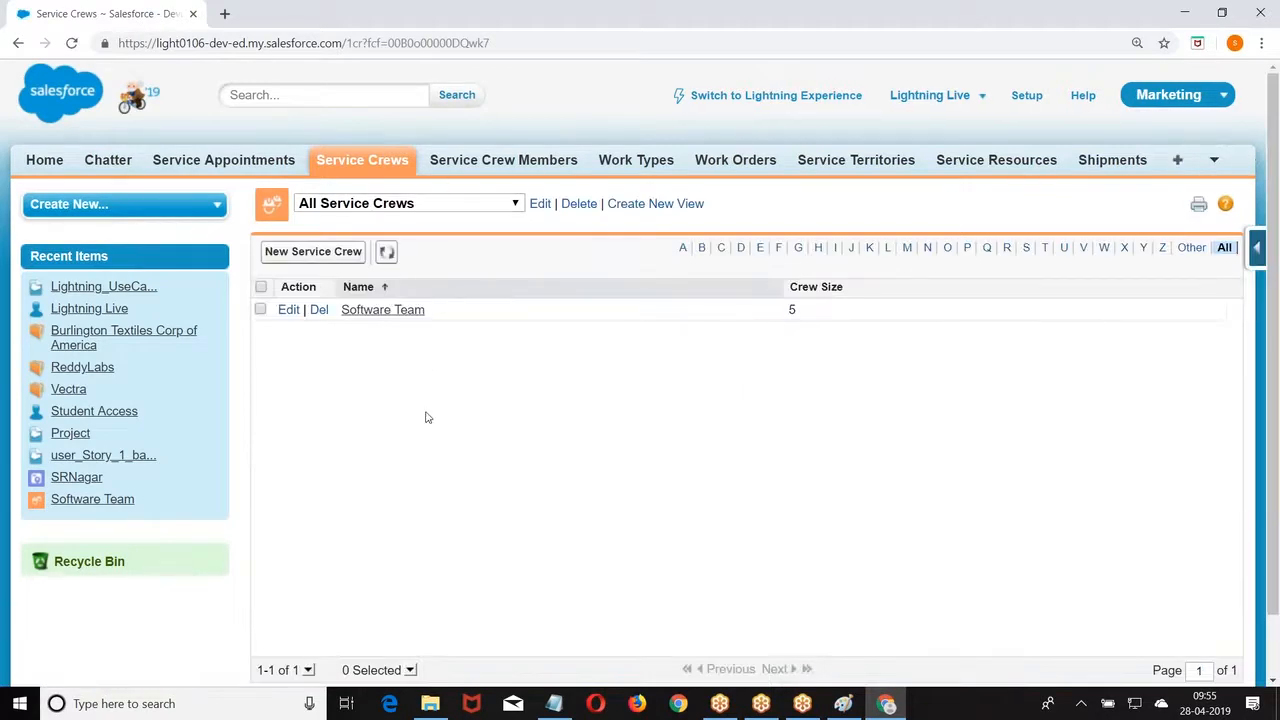
click(320, 254)
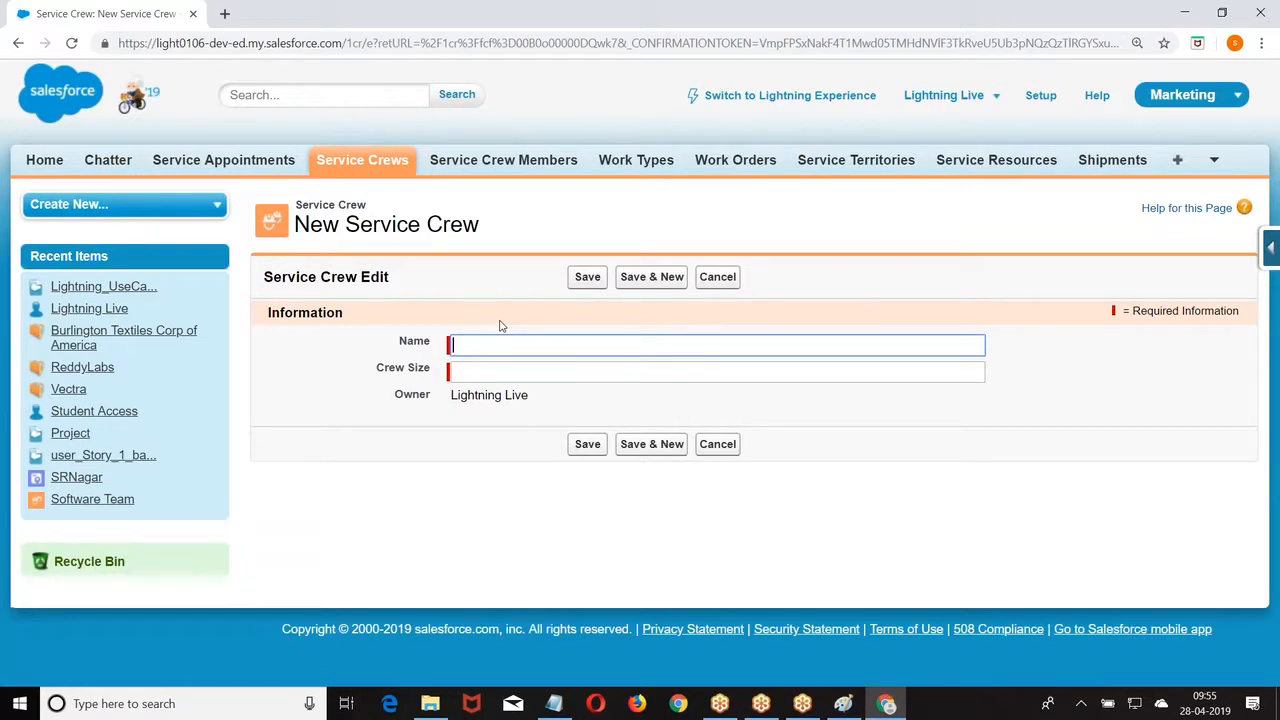
- Return to Lightning Experience, dismiss the notification prompt, and launch the Sales app from the App Launcher
click(764, 96)
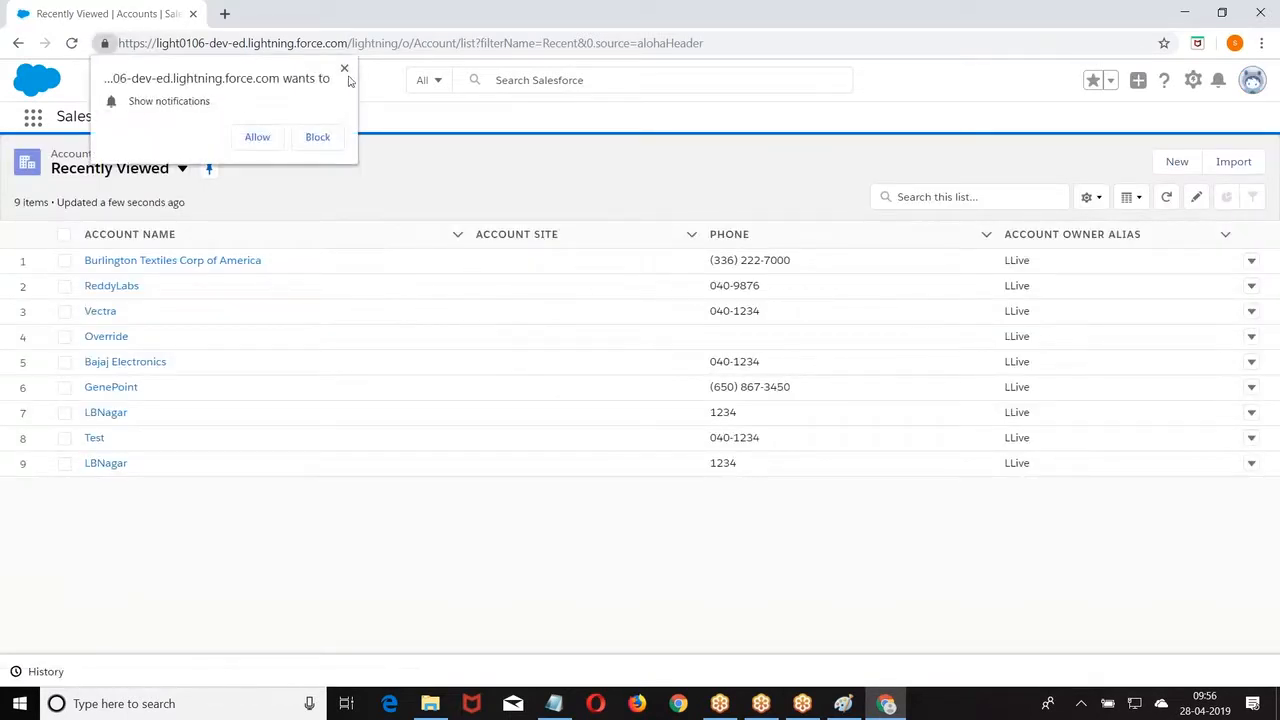
click(344, 69)
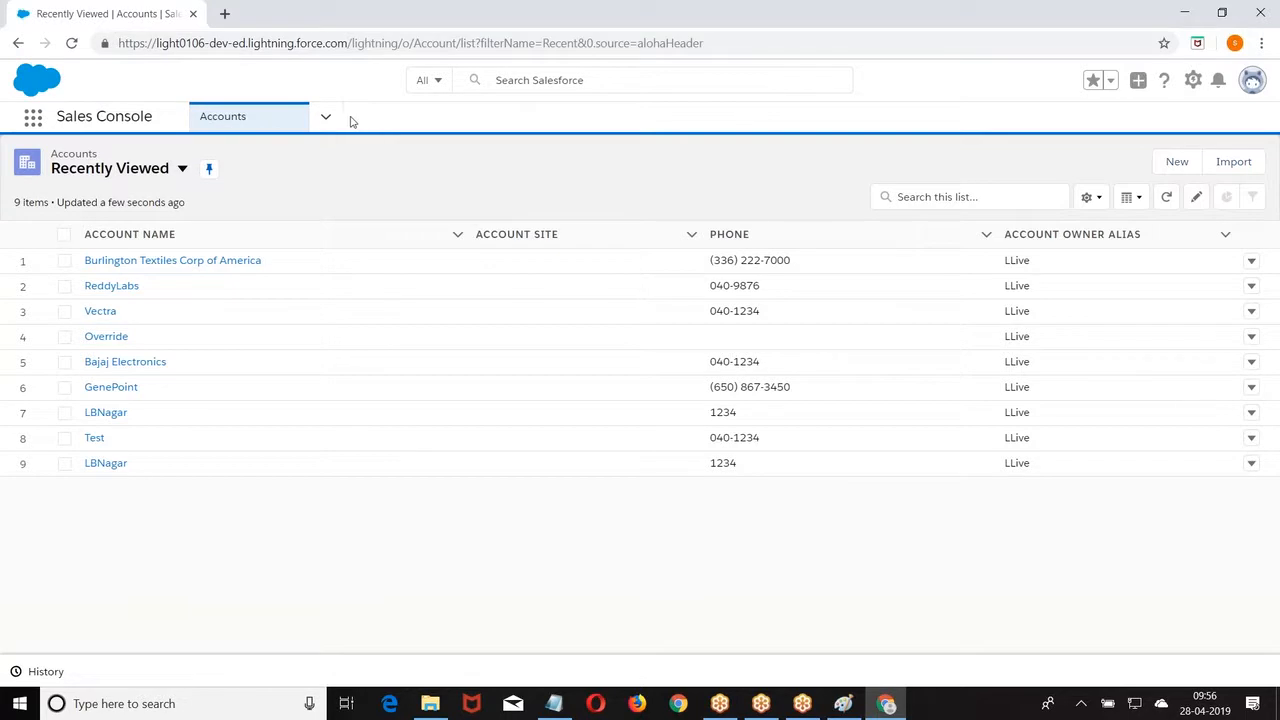
click(33, 118)
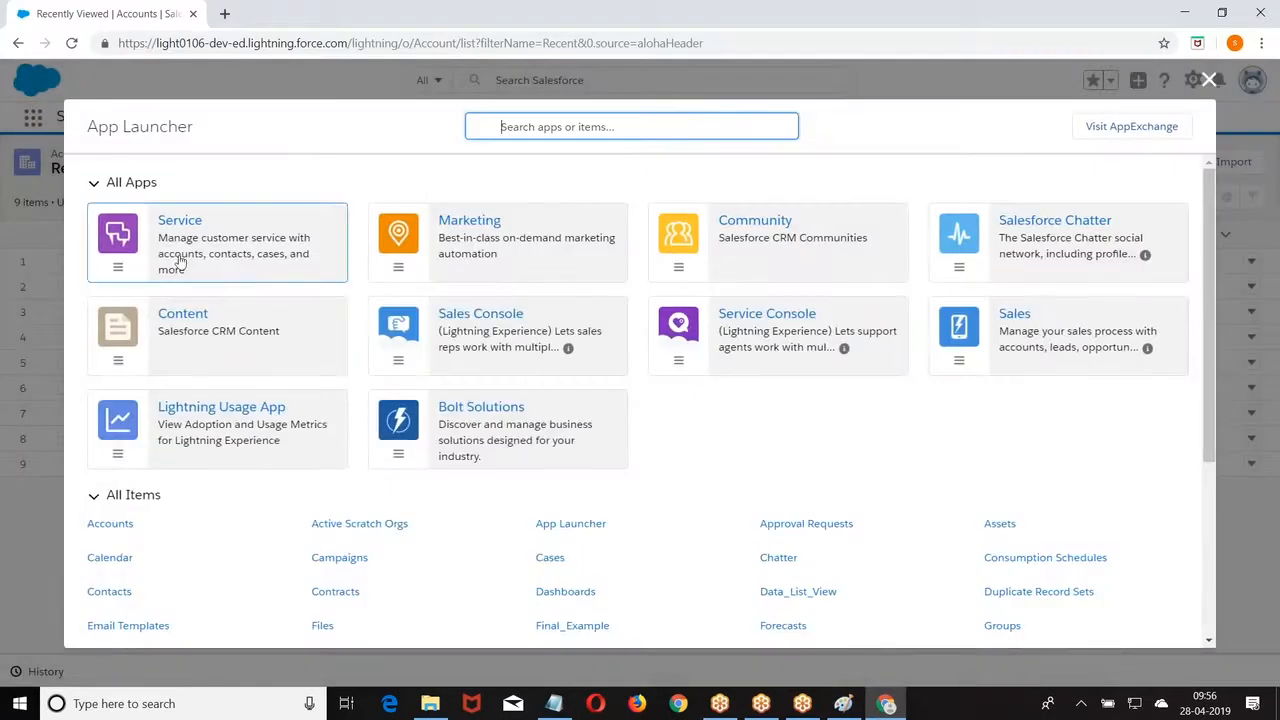
click(1018, 317)
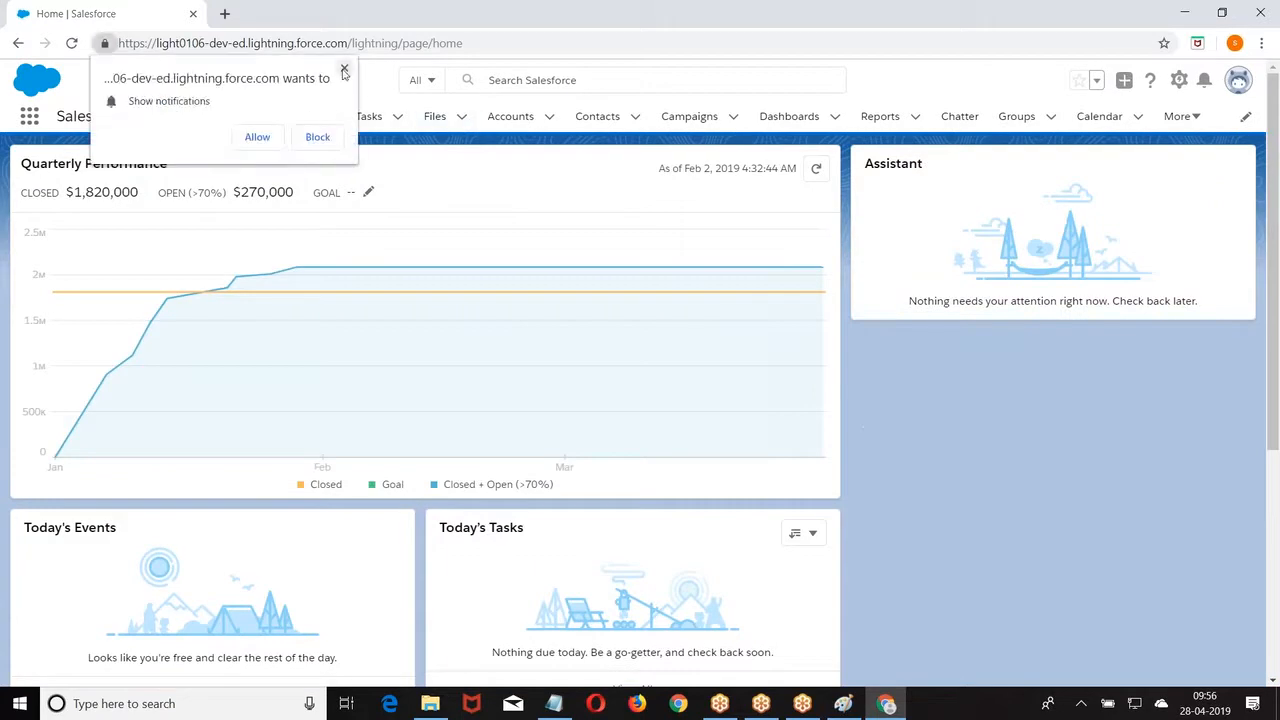
- Dismiss the notification prompt and open Burlington Textiles Corp of America from the Accounts list
click(344, 71)
click(497, 120)
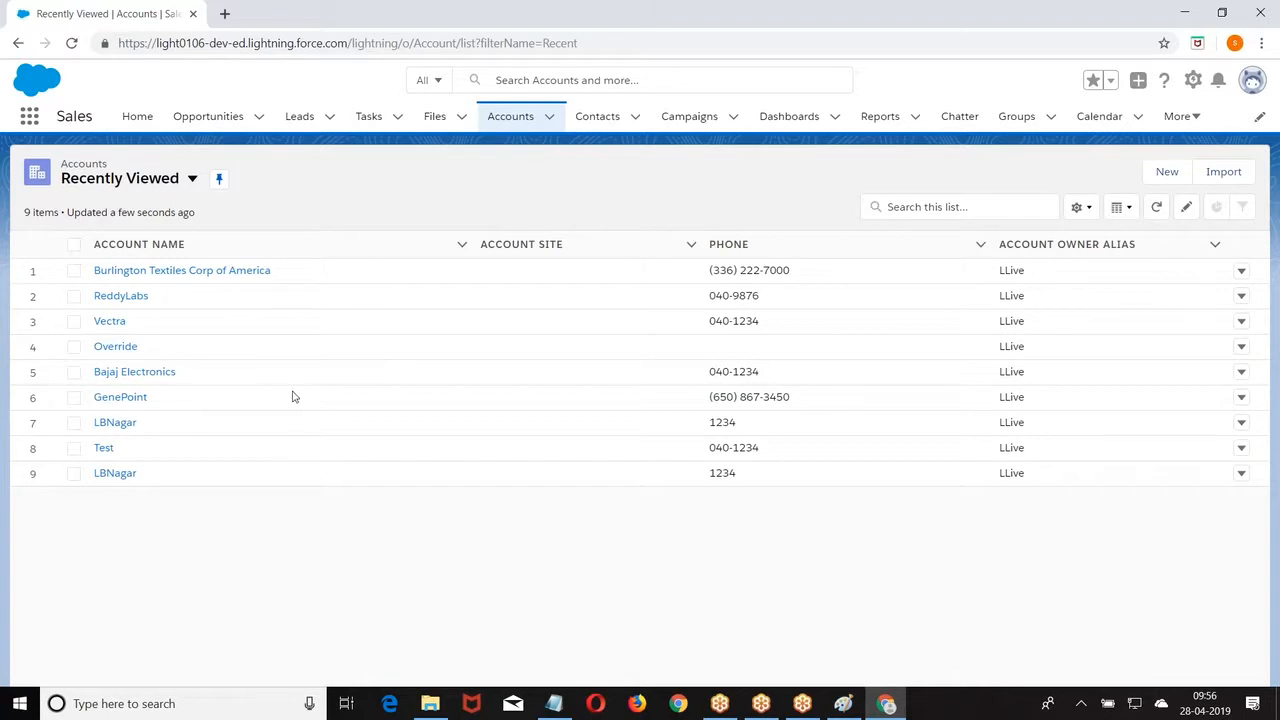
click(207, 272)
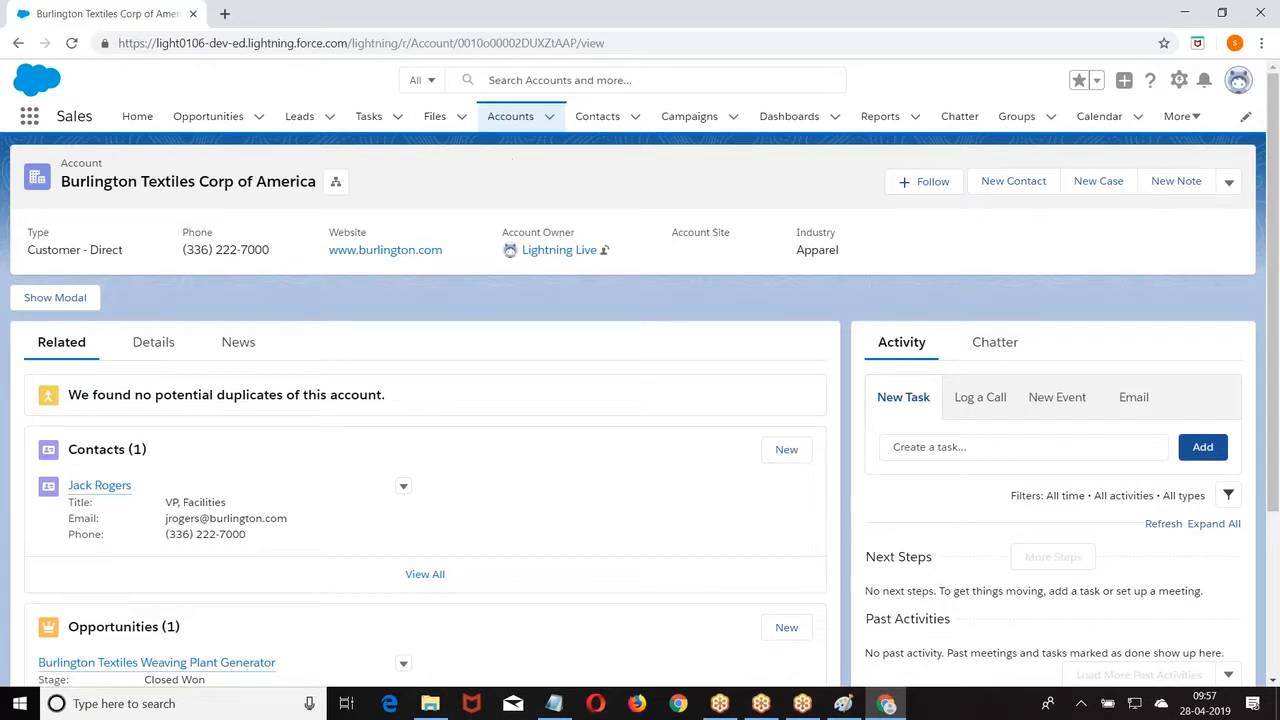
- Open the App Launcher, close it, then reopen it over the Burlington Textiles account page
click(33, 118)
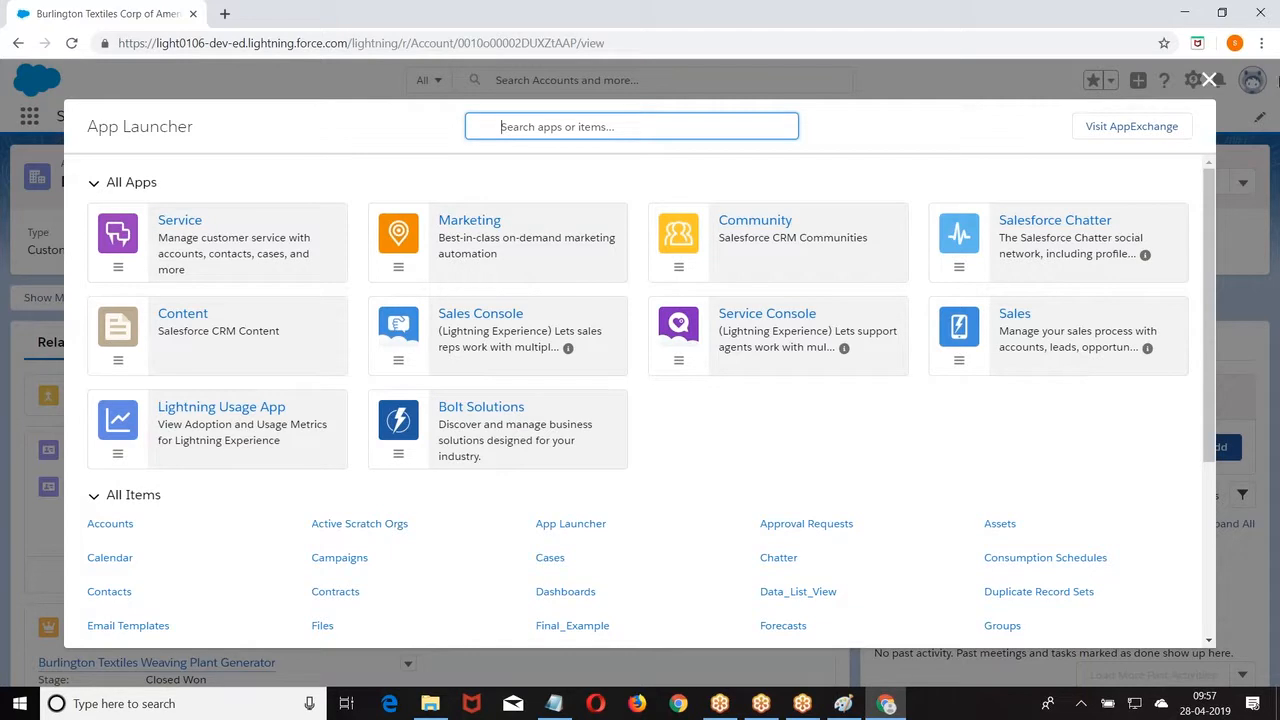
click(1209, 79)
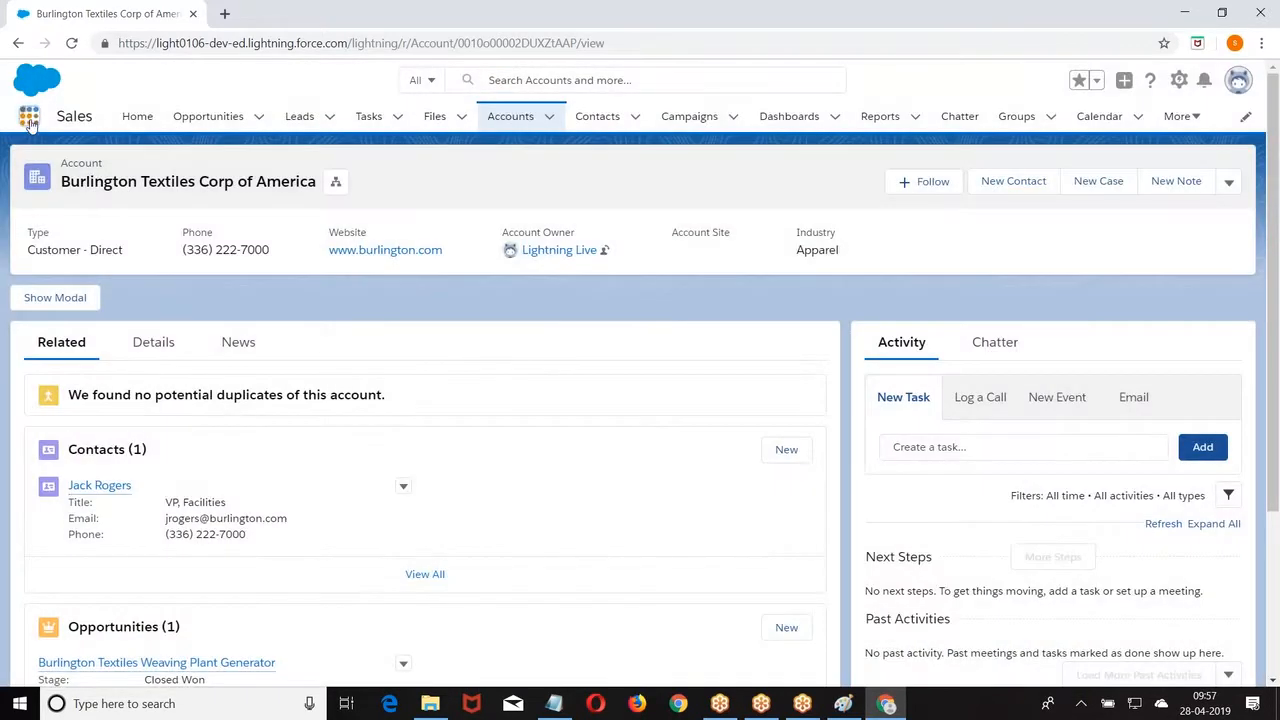
click(29, 116)
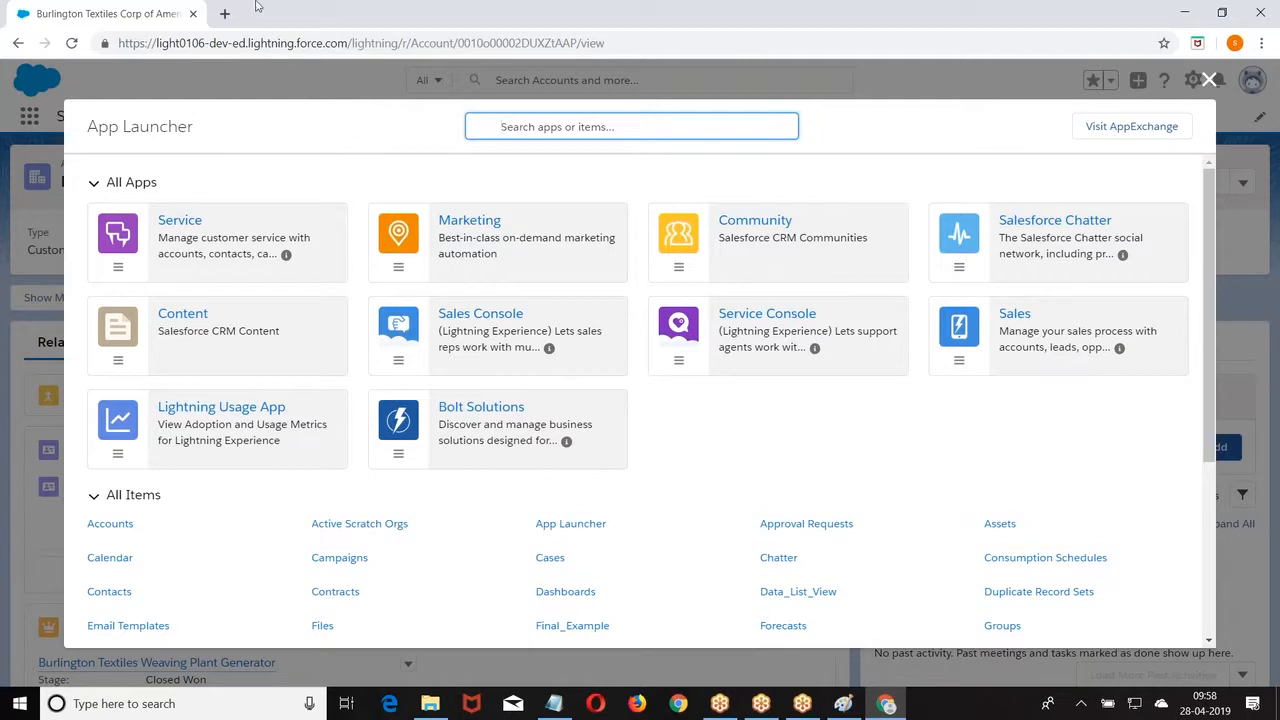
- Close the App Launcher to return to the Burlington Textiles Corp of America account record
click(1208, 80)
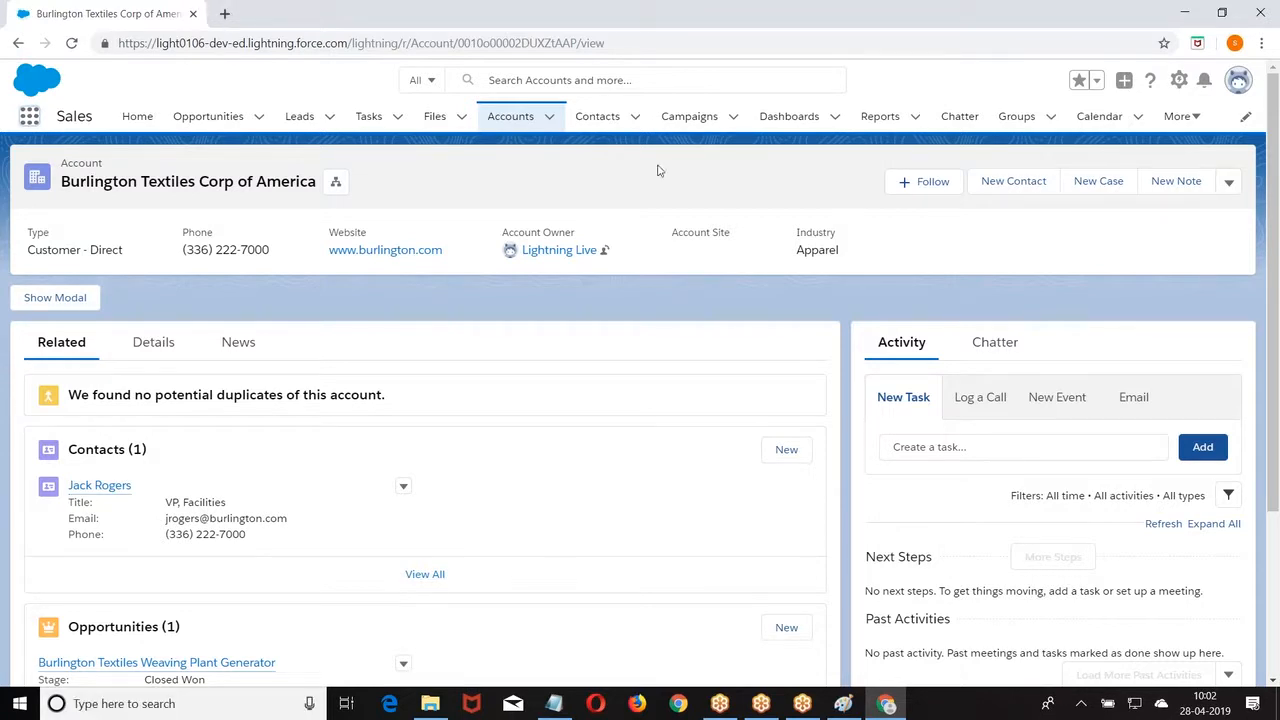
click(1011, 181)
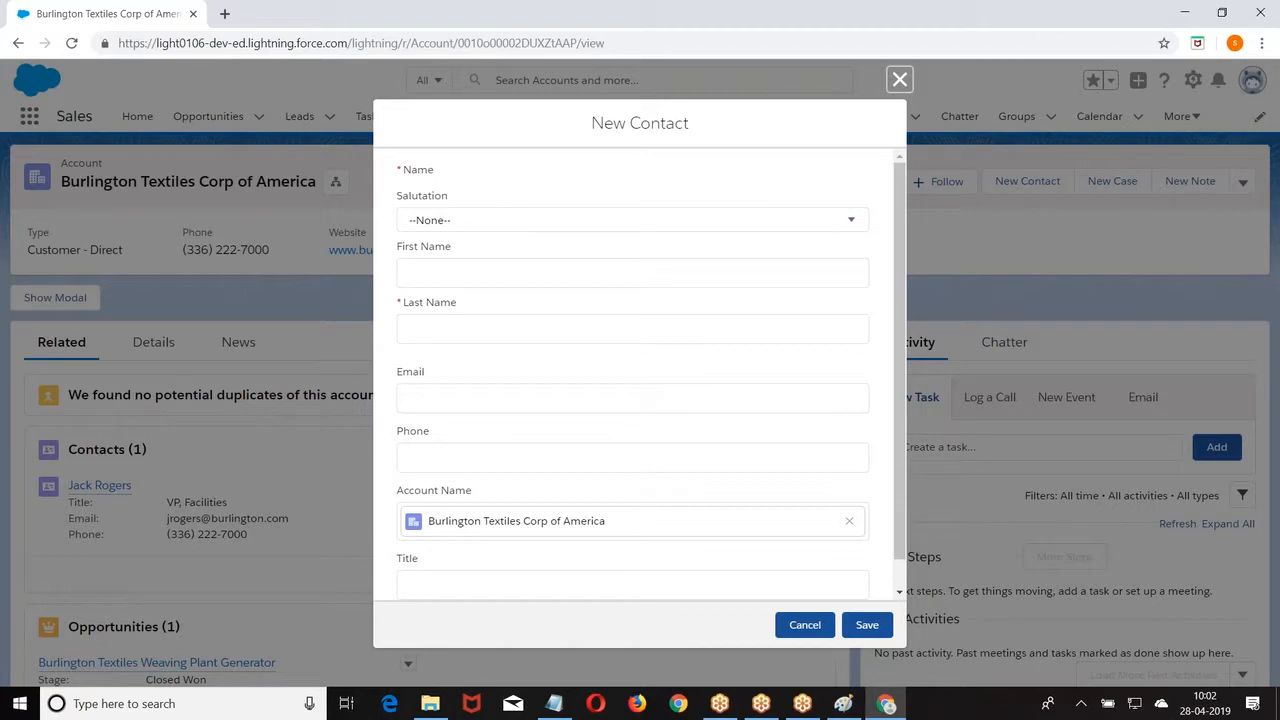
click(899, 80)
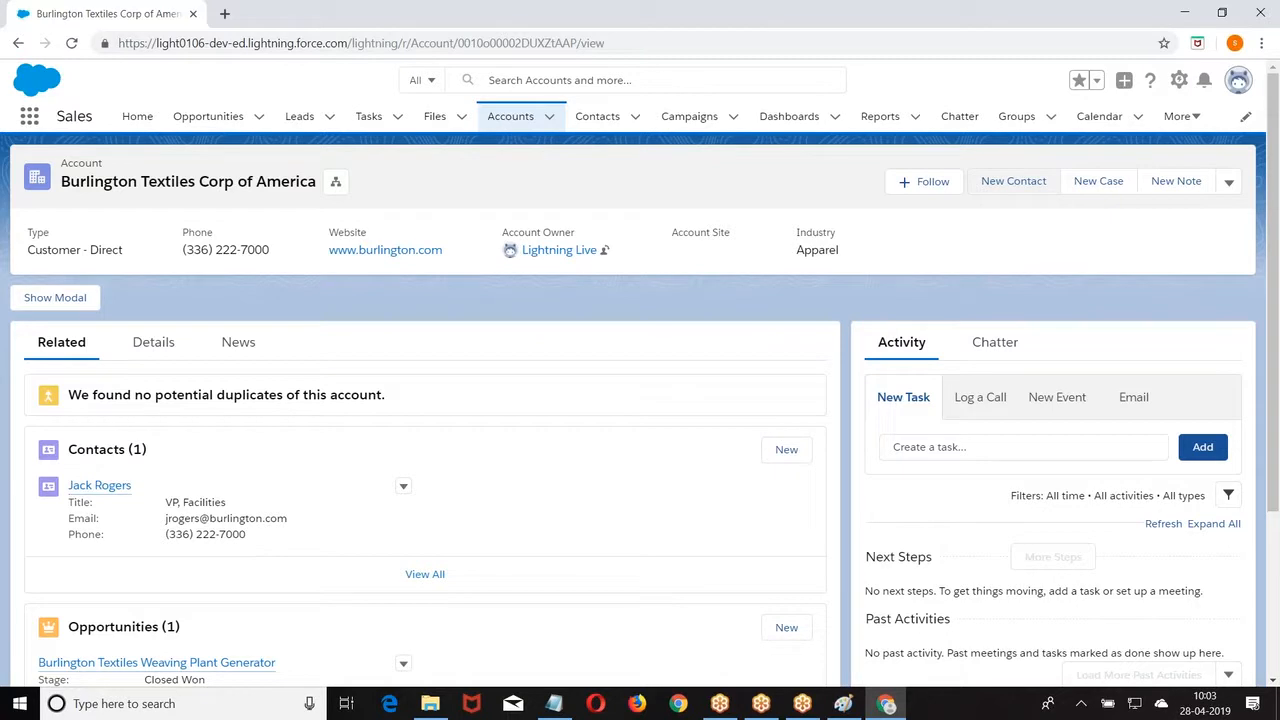
- Bring up Paint and dismiss the leftover empty text box on the blank canvas
click(843, 703)
click(350, 263)
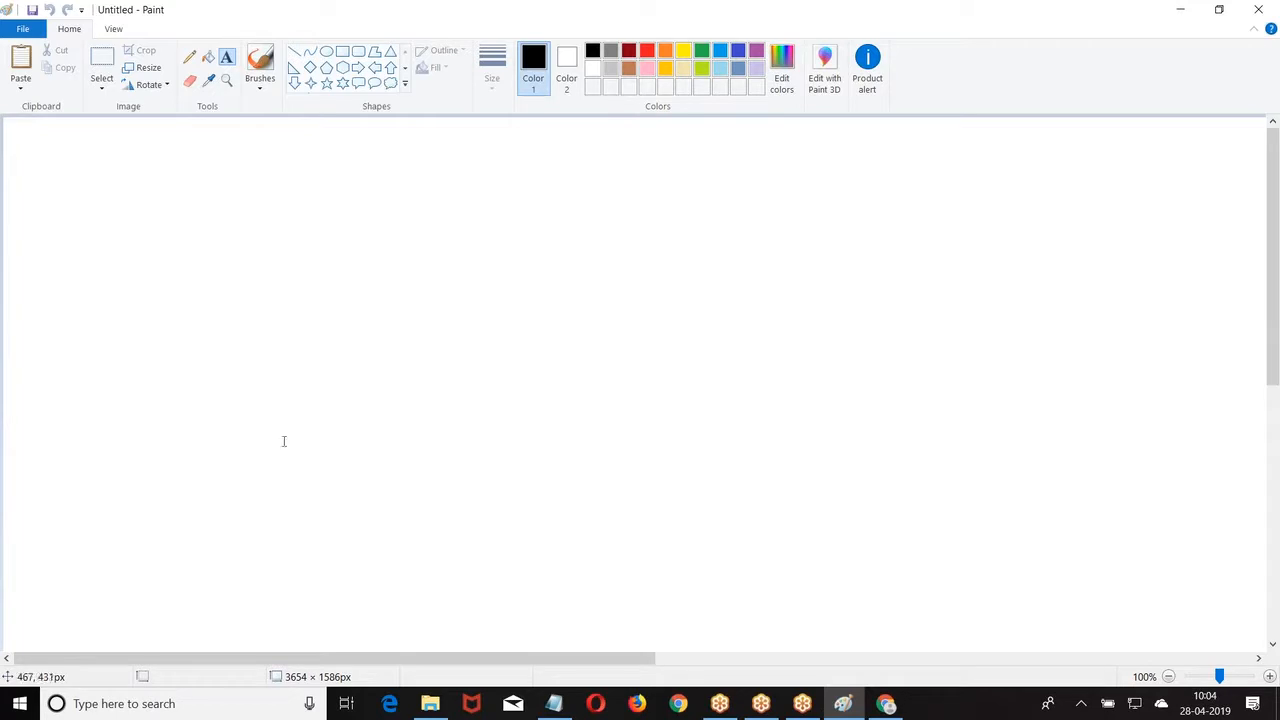
- On the Burlington Textiles page, preview then dismiss the Application Confirmation modal and alert, and open a new tab
click(888, 703)
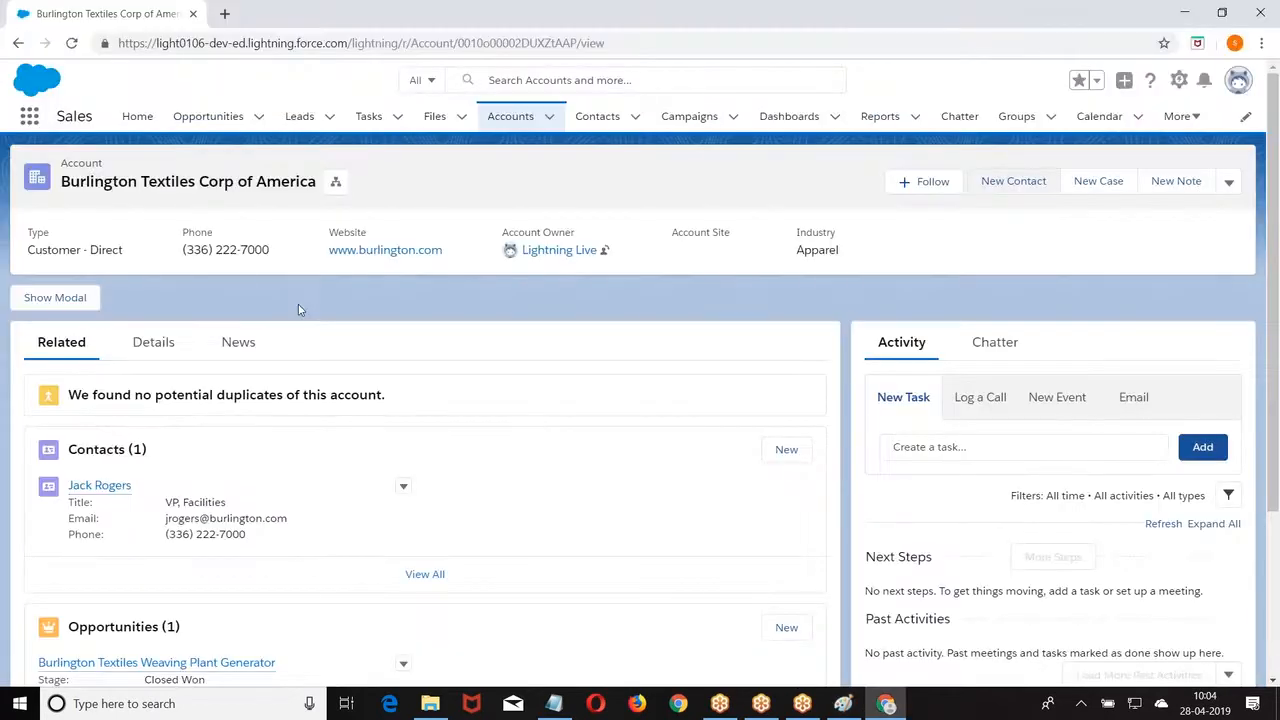
scroll(298, 304, down, 1)
scroll(614, 391, up, 1)
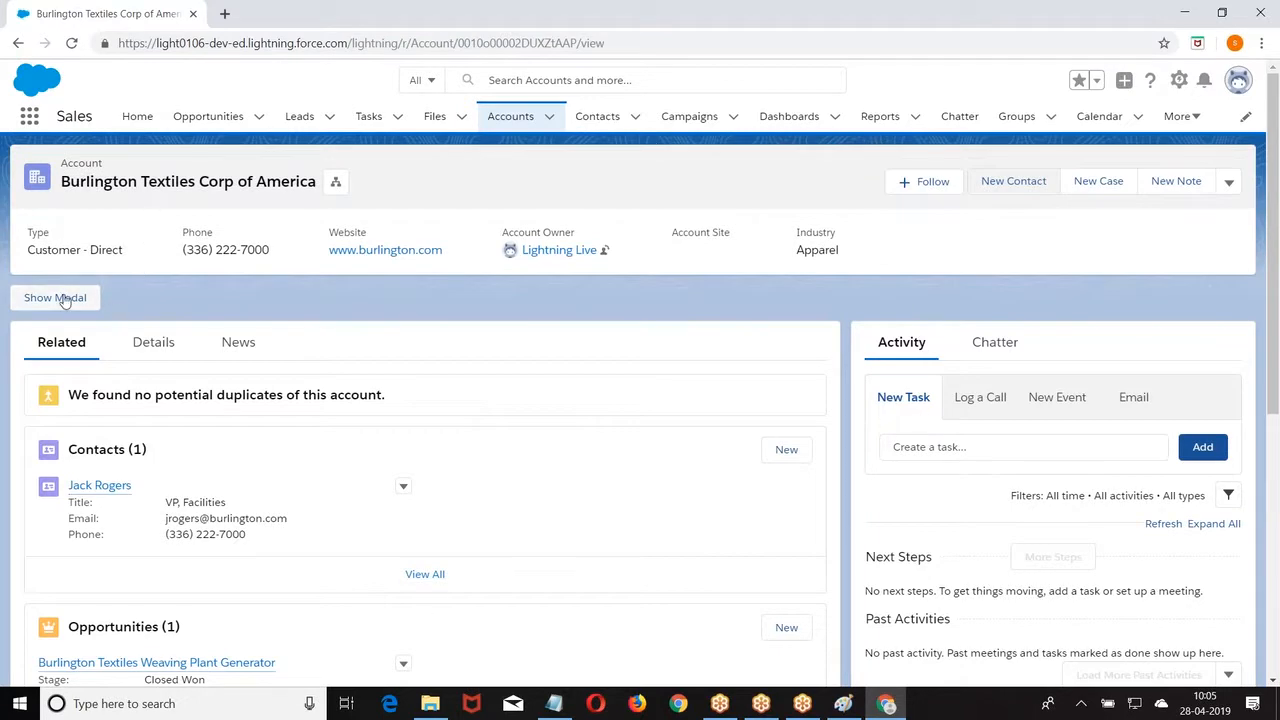
click(52, 297)
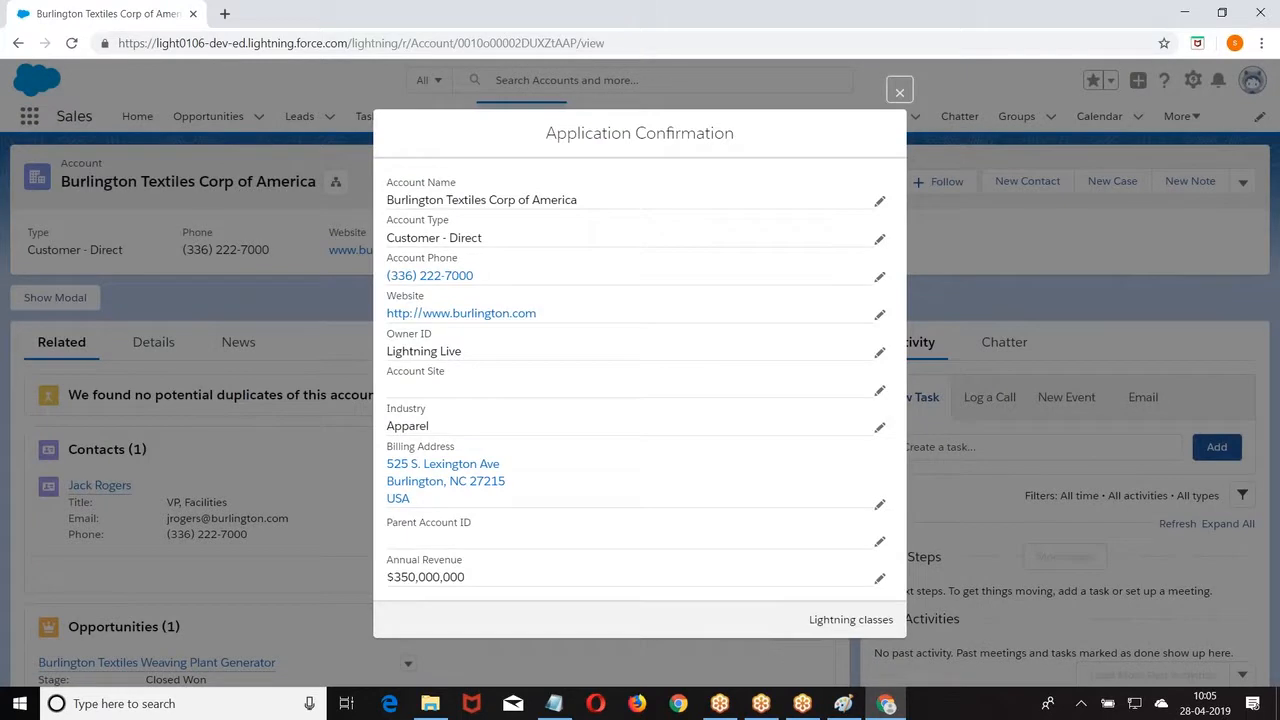
click(899, 92)
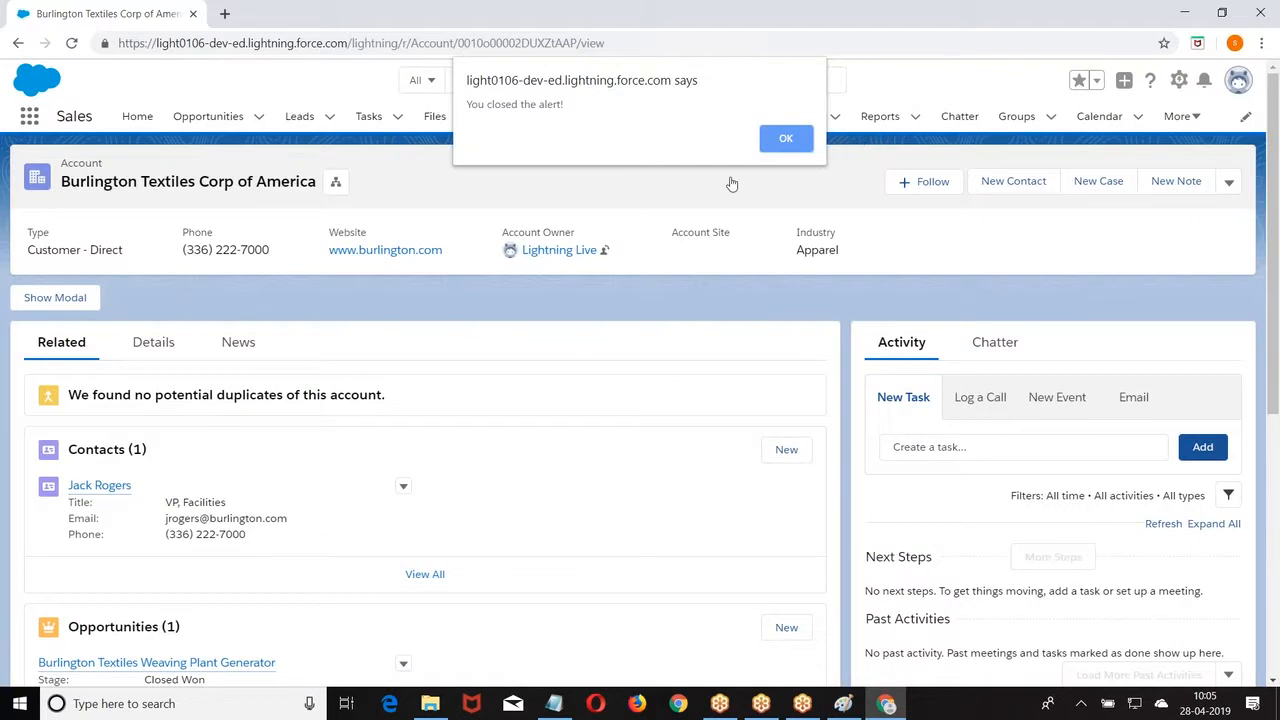
click(778, 140)
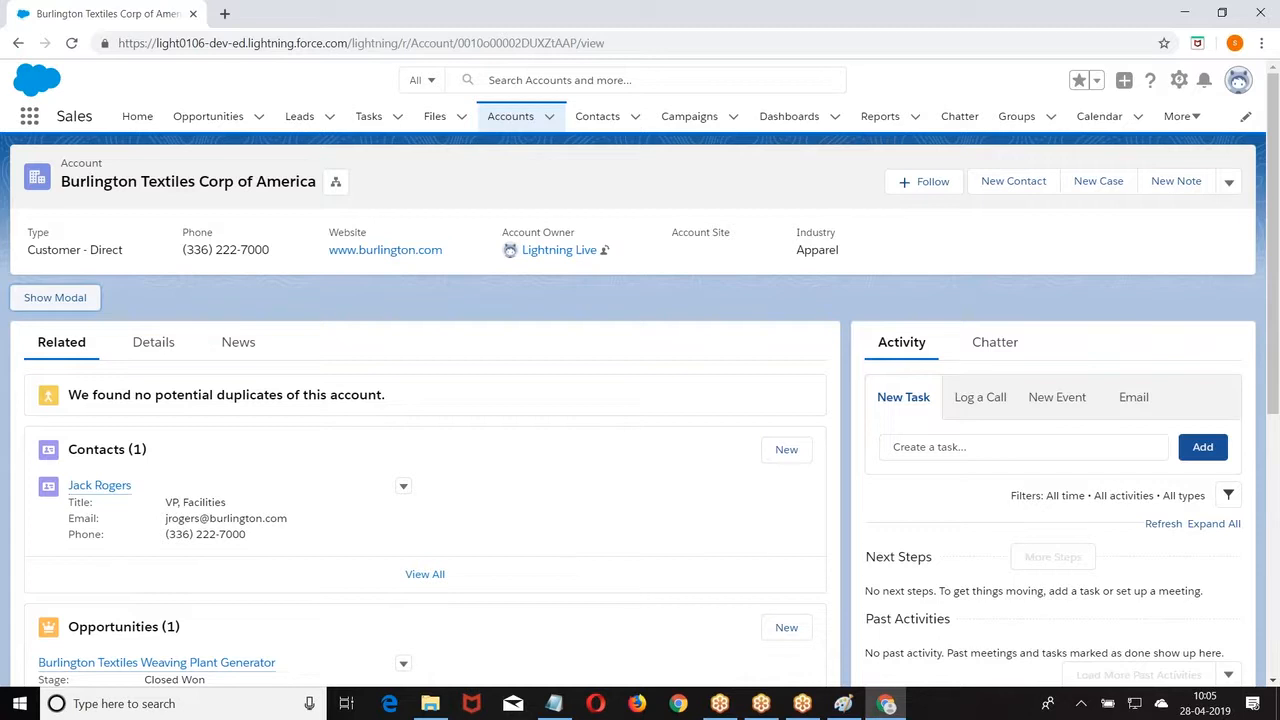
click(226, 15)
- Google 'lightningg design system' and open the Lightning Design System result in a new tab
text(lightningg )
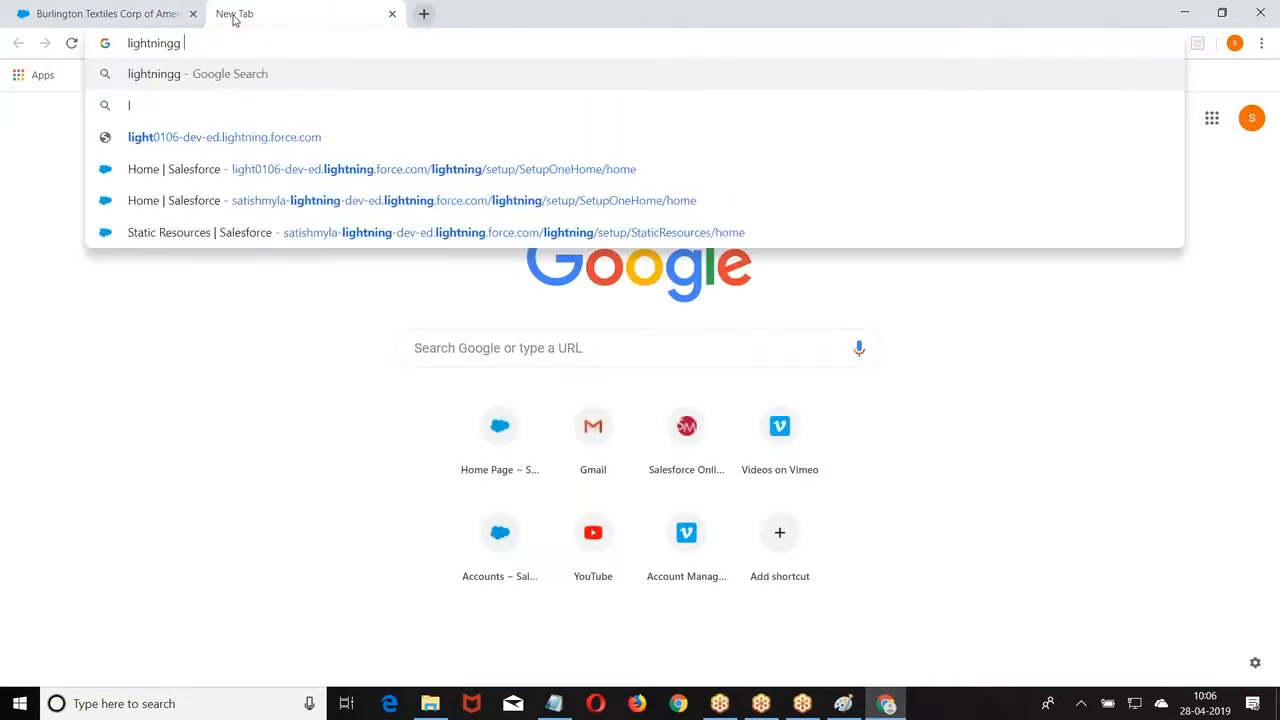
text(design system)
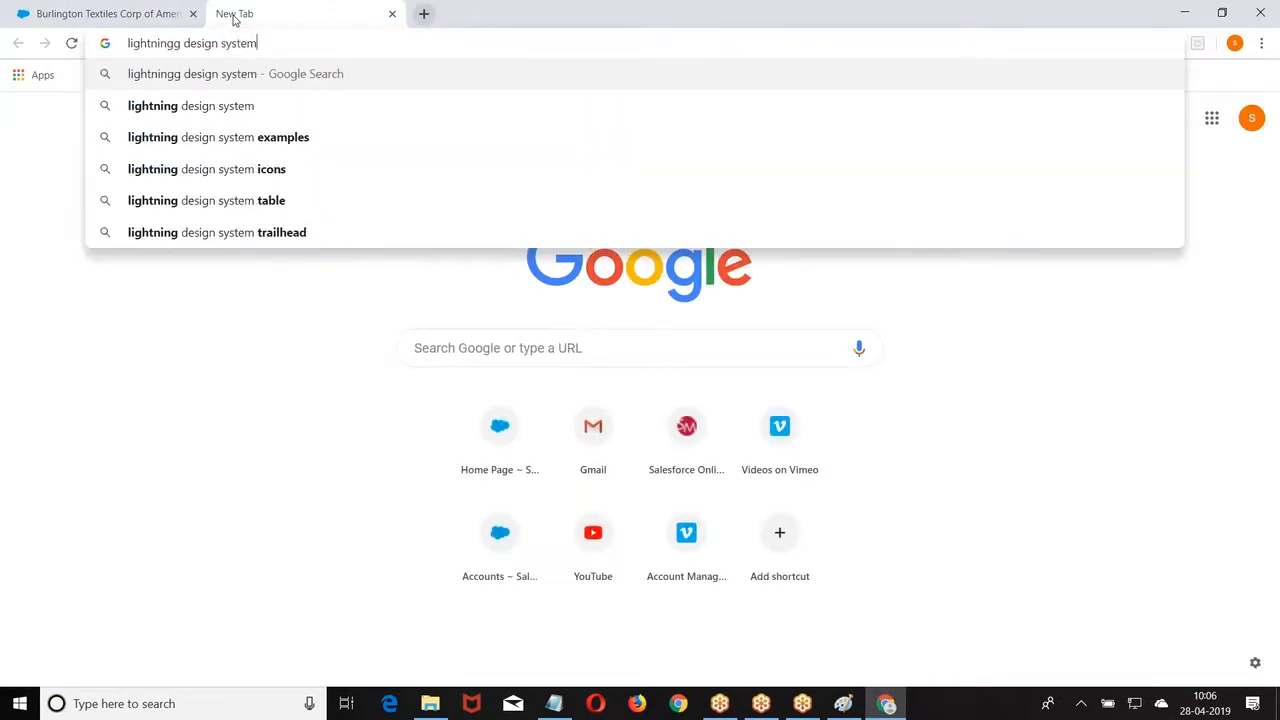
key(Return)
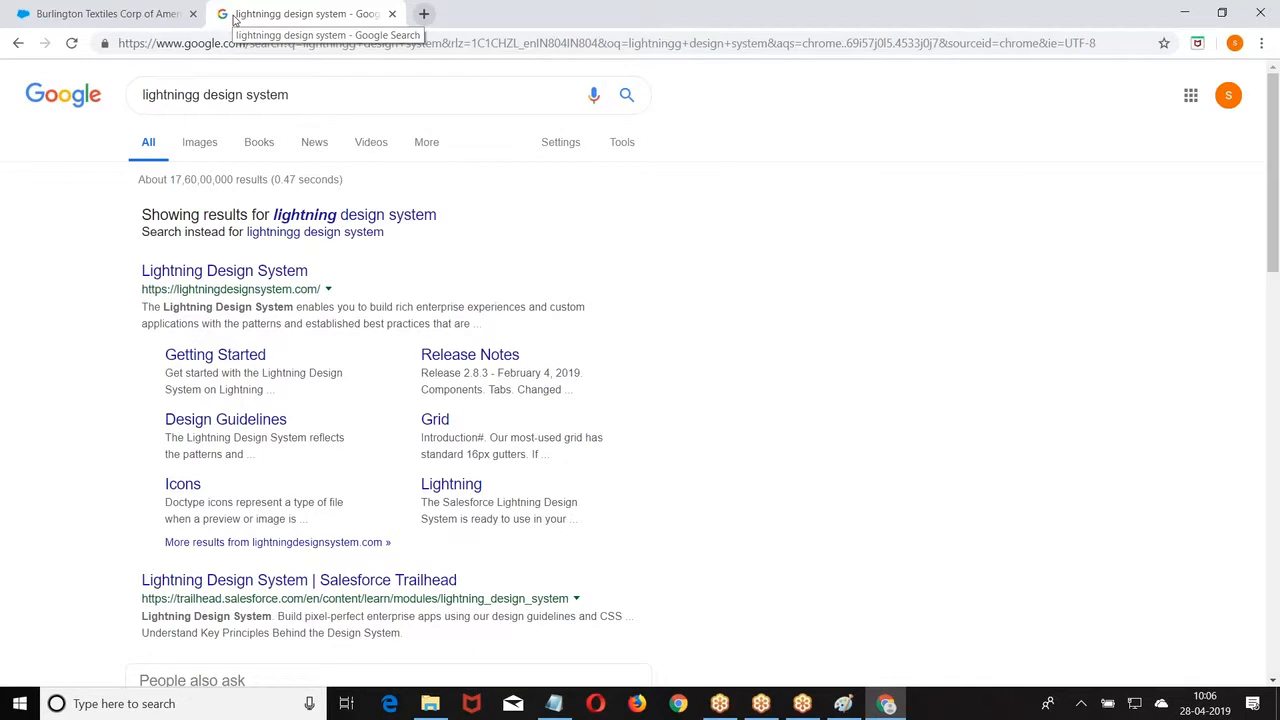
right_click(238, 270)
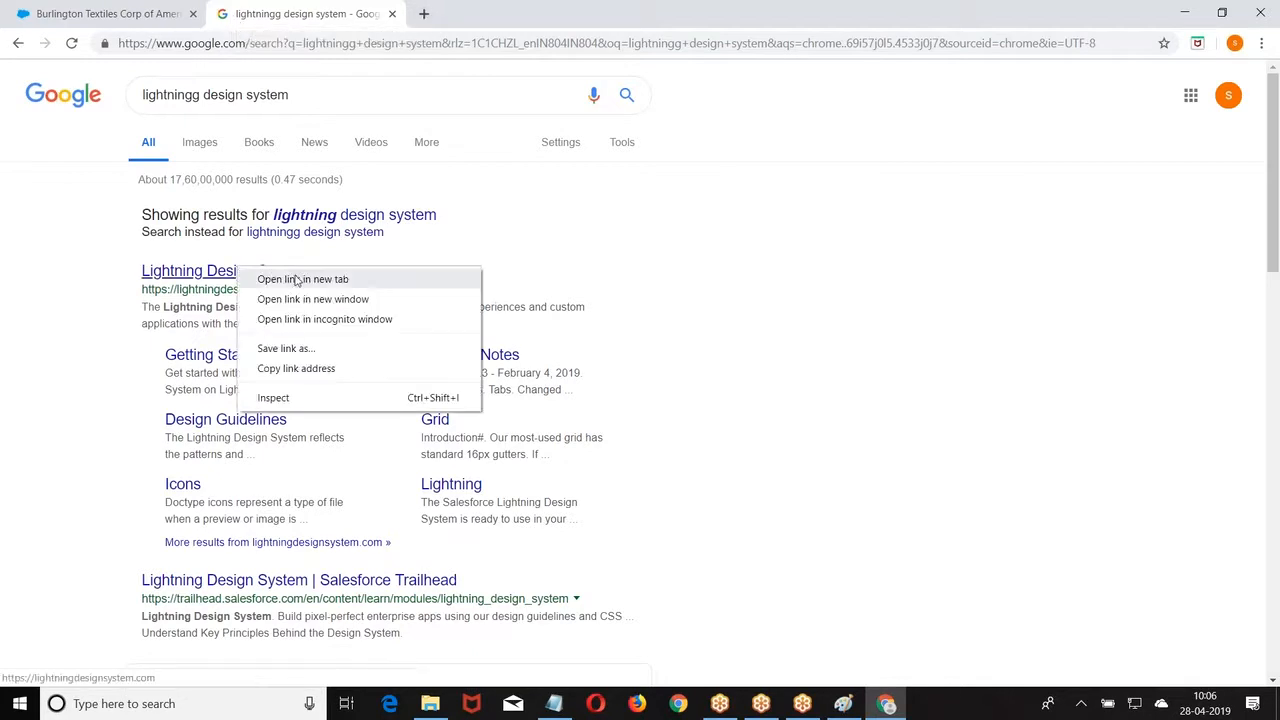
click(296, 280)
click(490, 12)
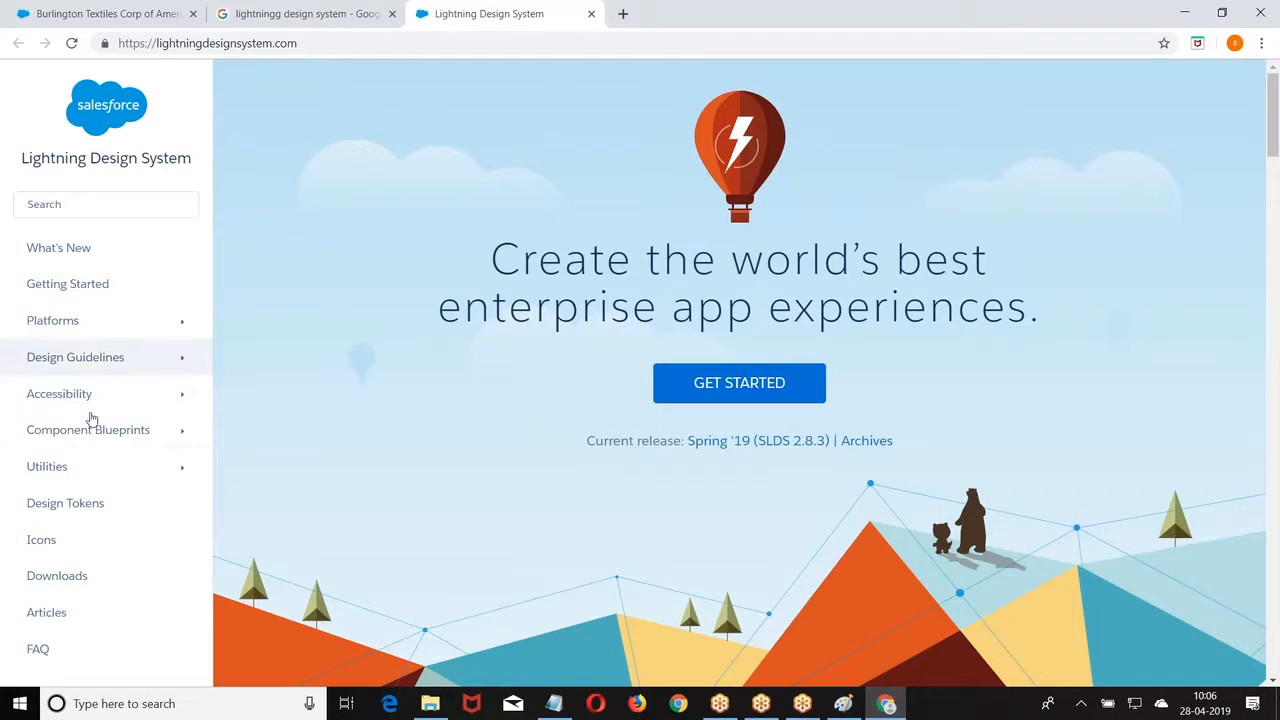
- Go to the Utilities › Borders page in the site sidebar
click(55, 468)
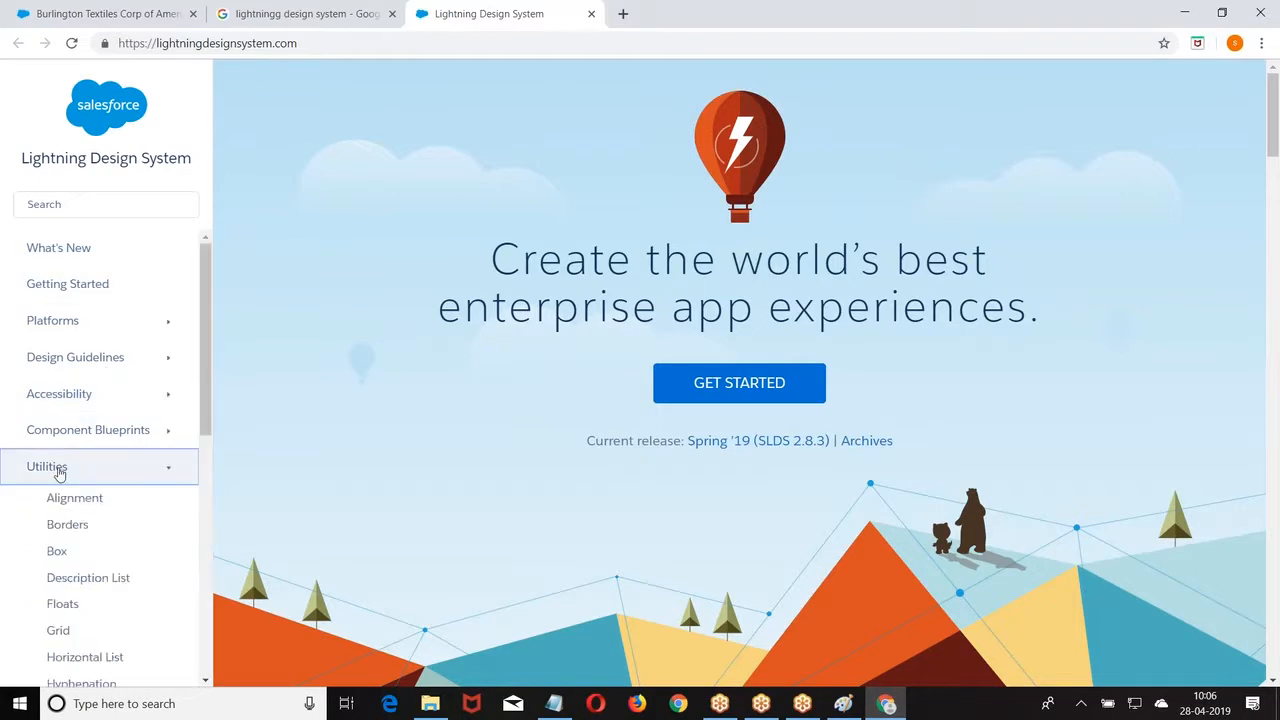
click(79, 532)
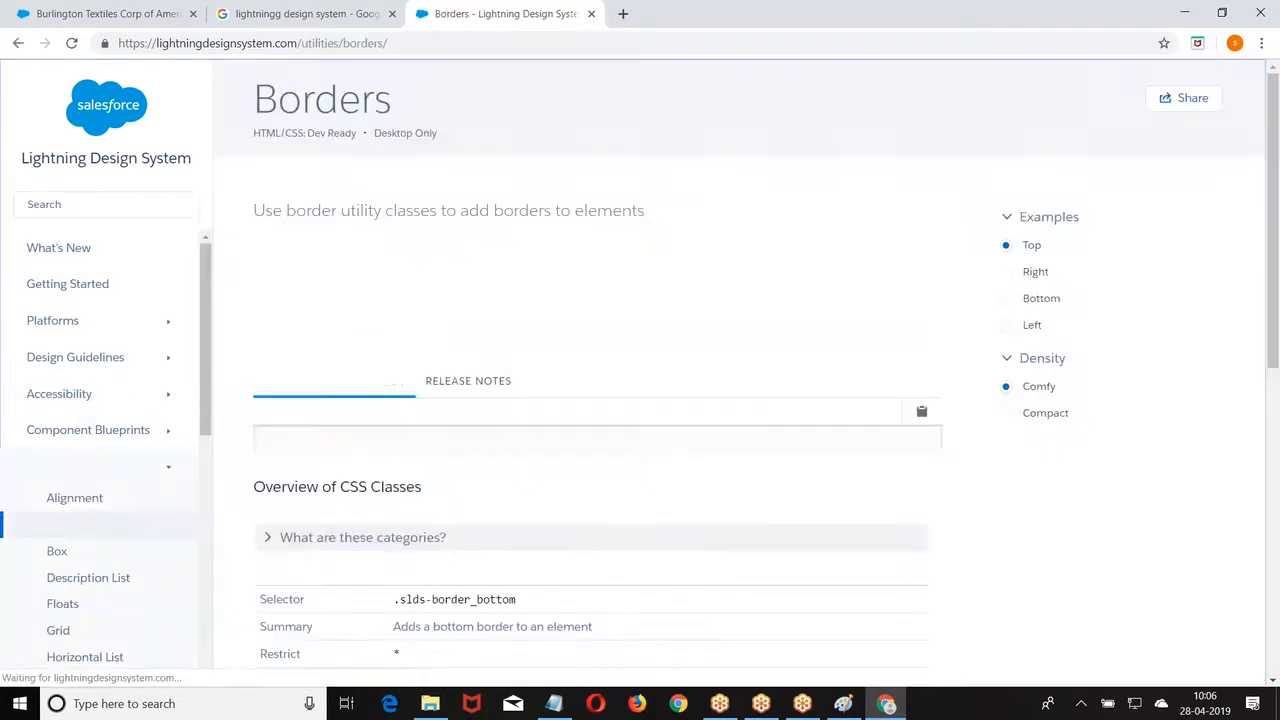
scroll(672, 230, down, 4)
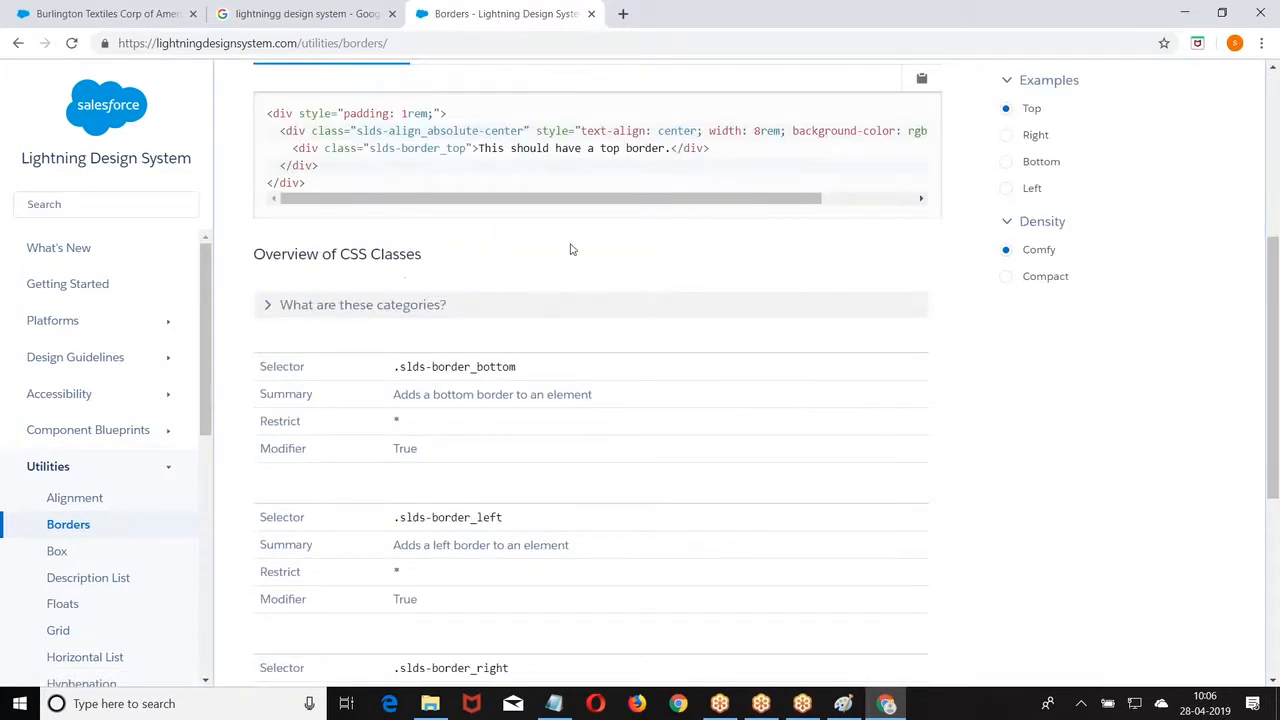
scroll(571, 249, up, 3)
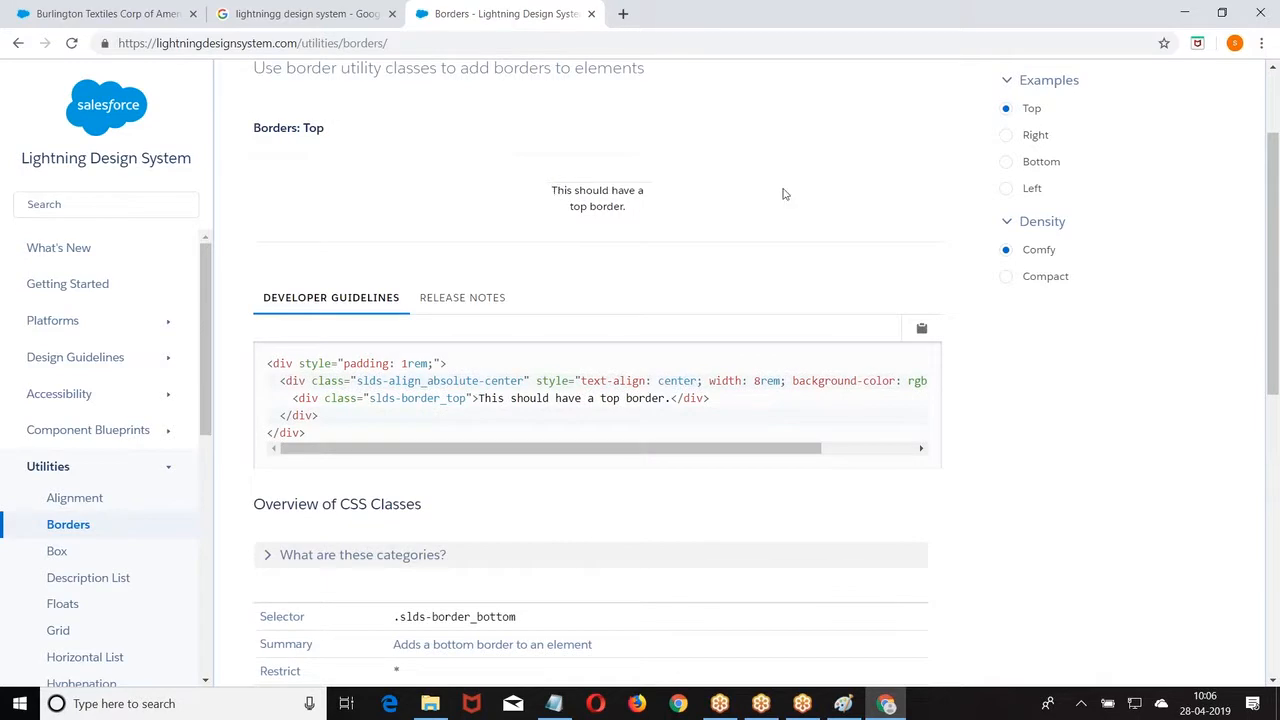
- Highlight the slds-align_absolute-center and slds-border_top class attributes in the example code
drag(356, 381, 528, 380)
click(466, 385)
drag(314, 380, 906, 381)
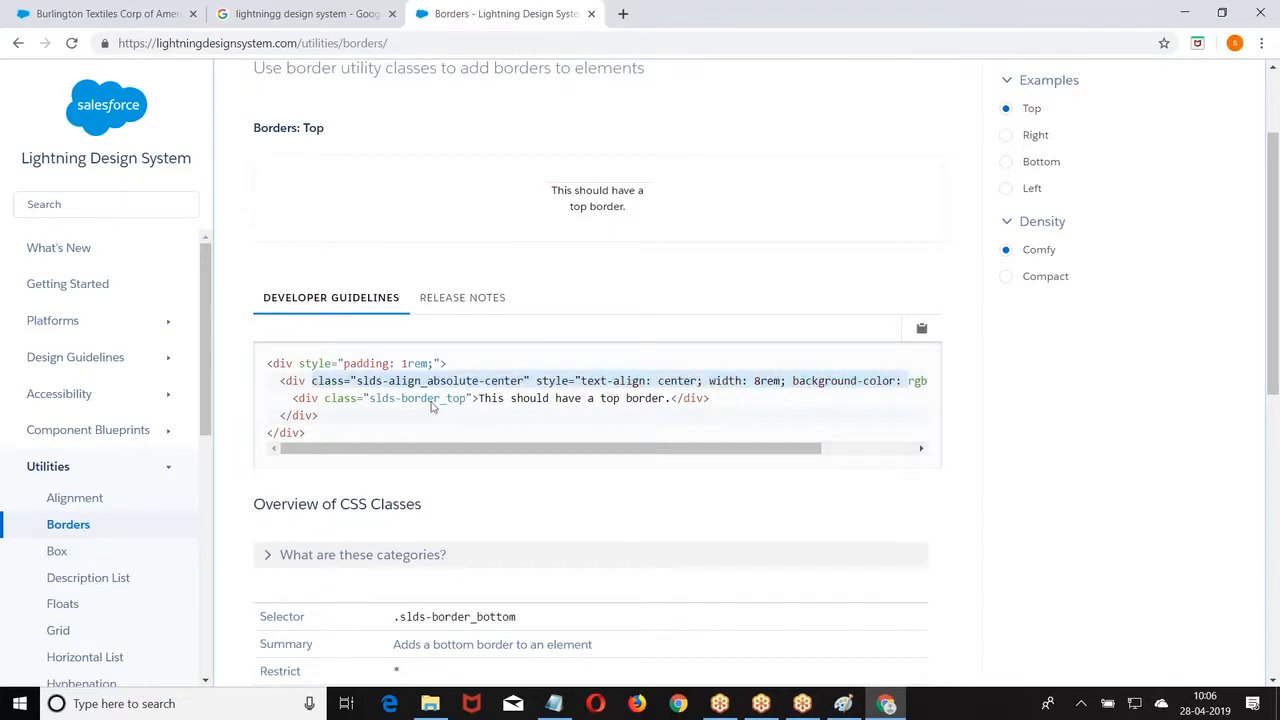
drag(324, 398, 540, 398)
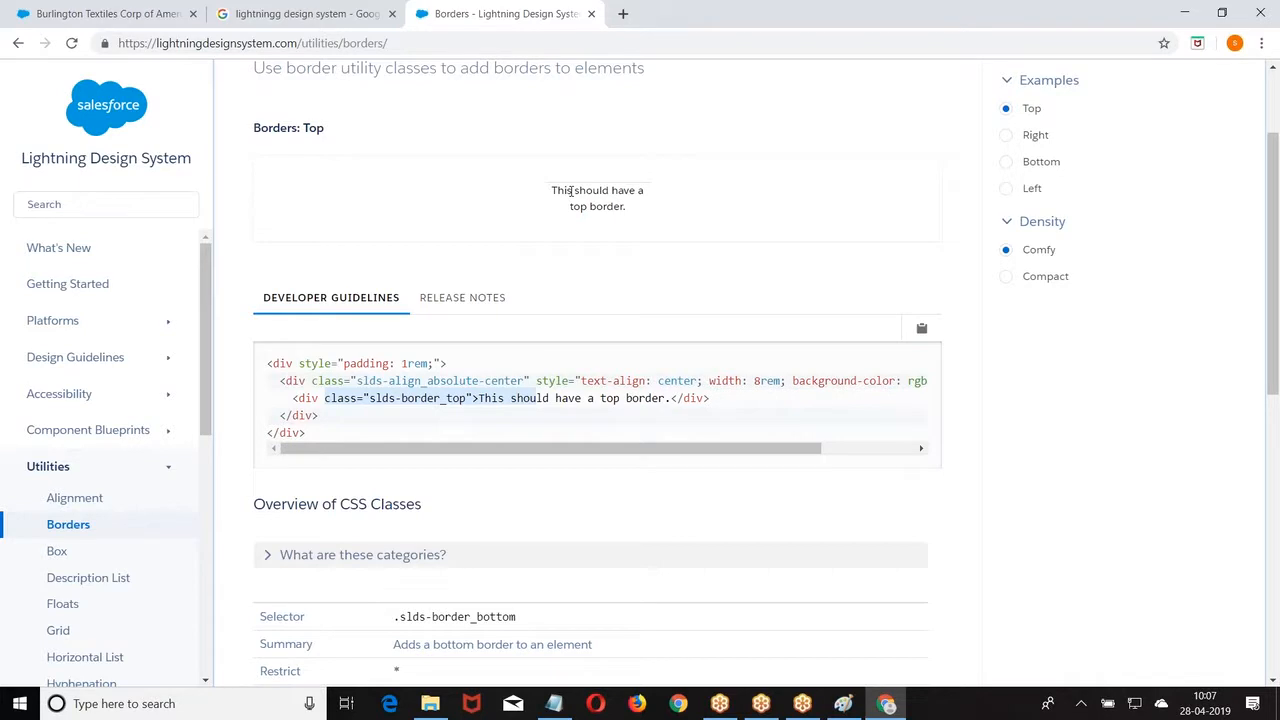
scroll(273, 287, down, 3)
drag(209, 257, 226, 443)
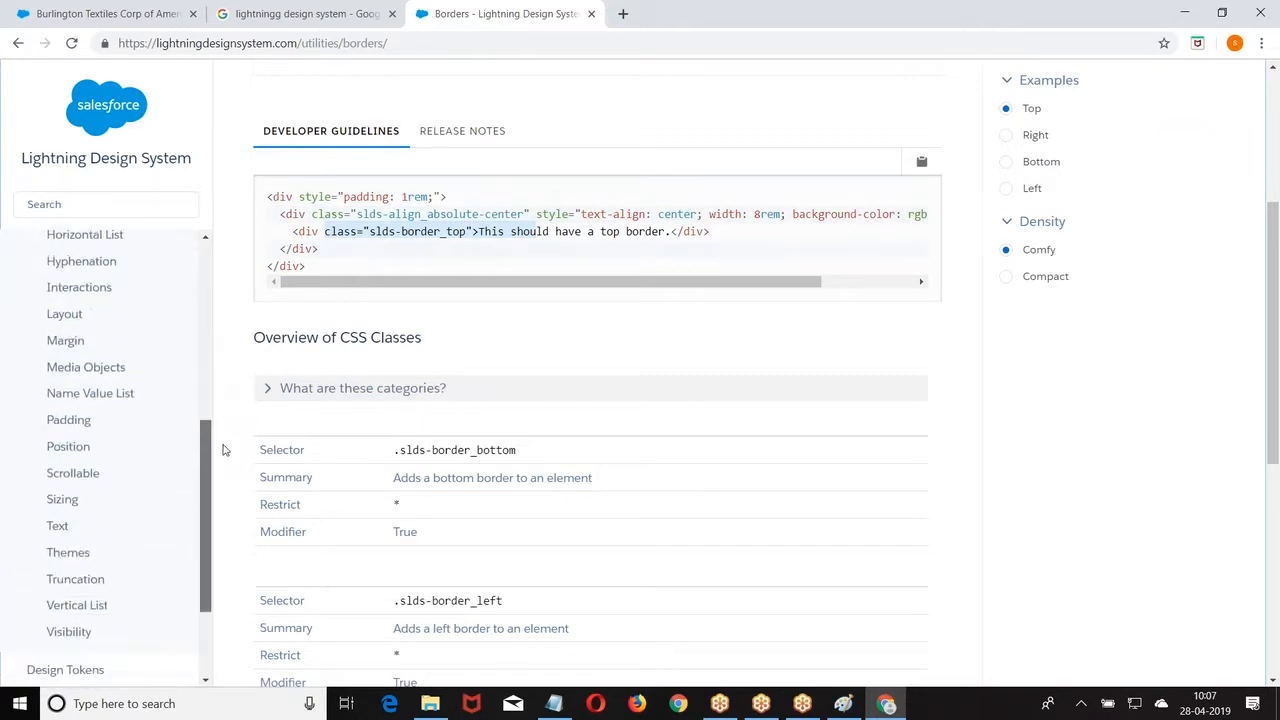
- Open Utilities › Layout and scroll the Magnets examples, highlighting the slds-has-bottom-magnet selector
click(65, 314)
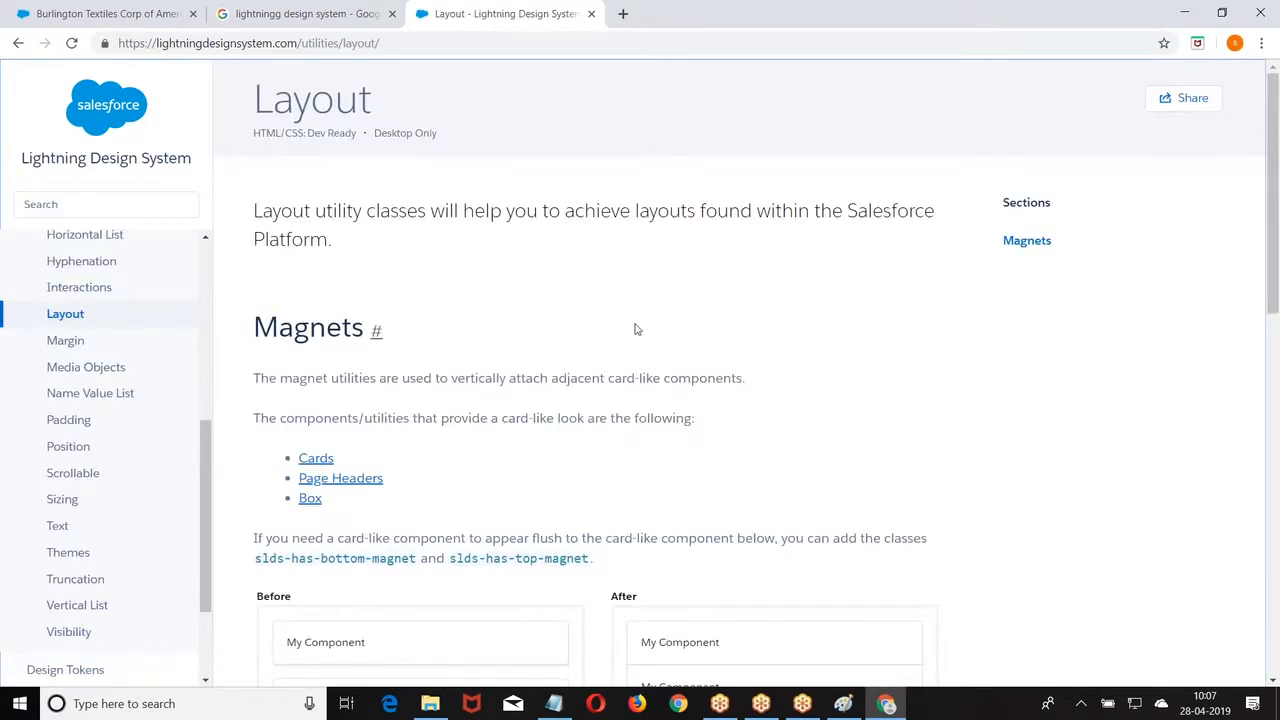
scroll(634, 329, down, 1)
scroll(634, 329, down, 4)
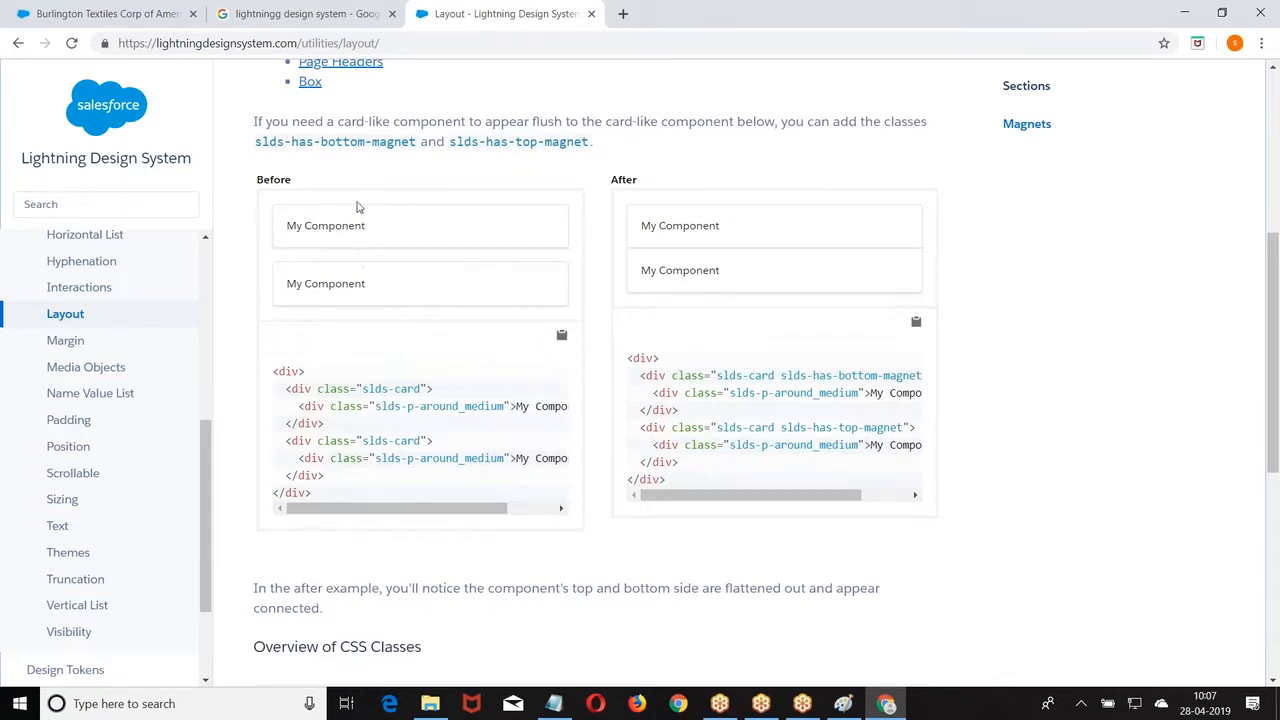
drag(446, 511, 537, 514)
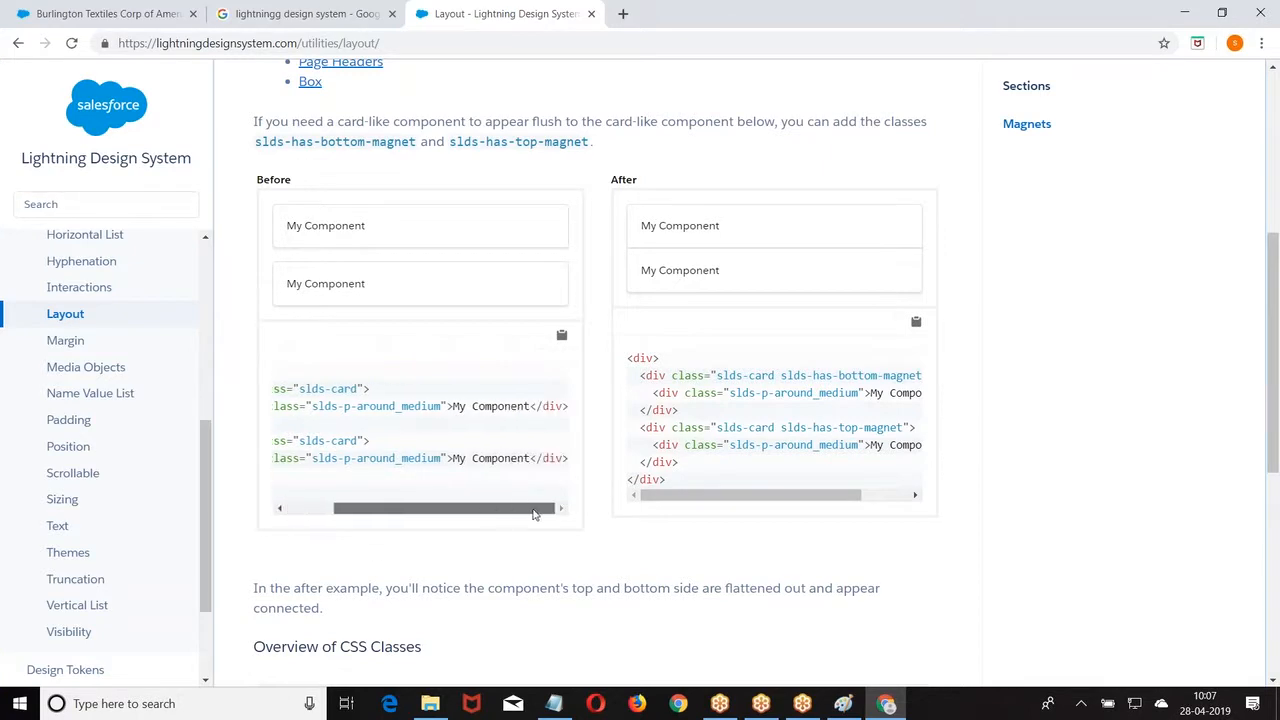
scroll(475, 484, down, 5)
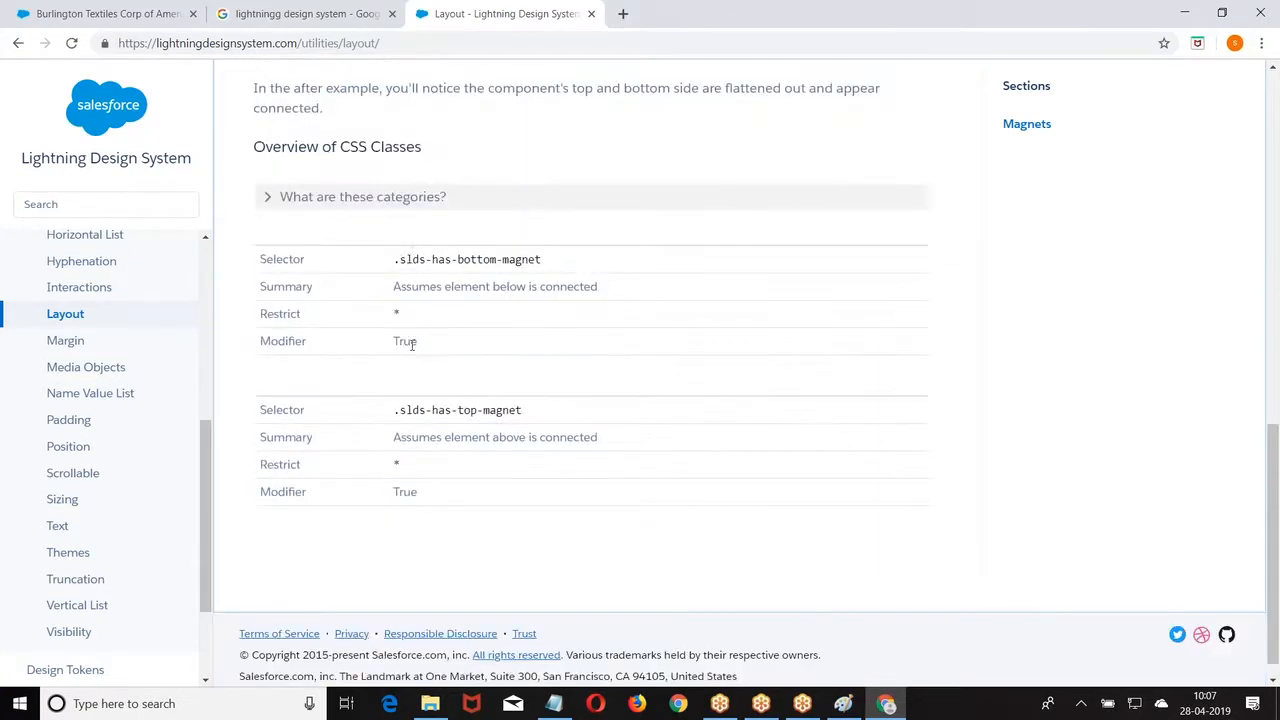
drag(410, 260, 545, 262)
scroll(640, 295, up, 8)
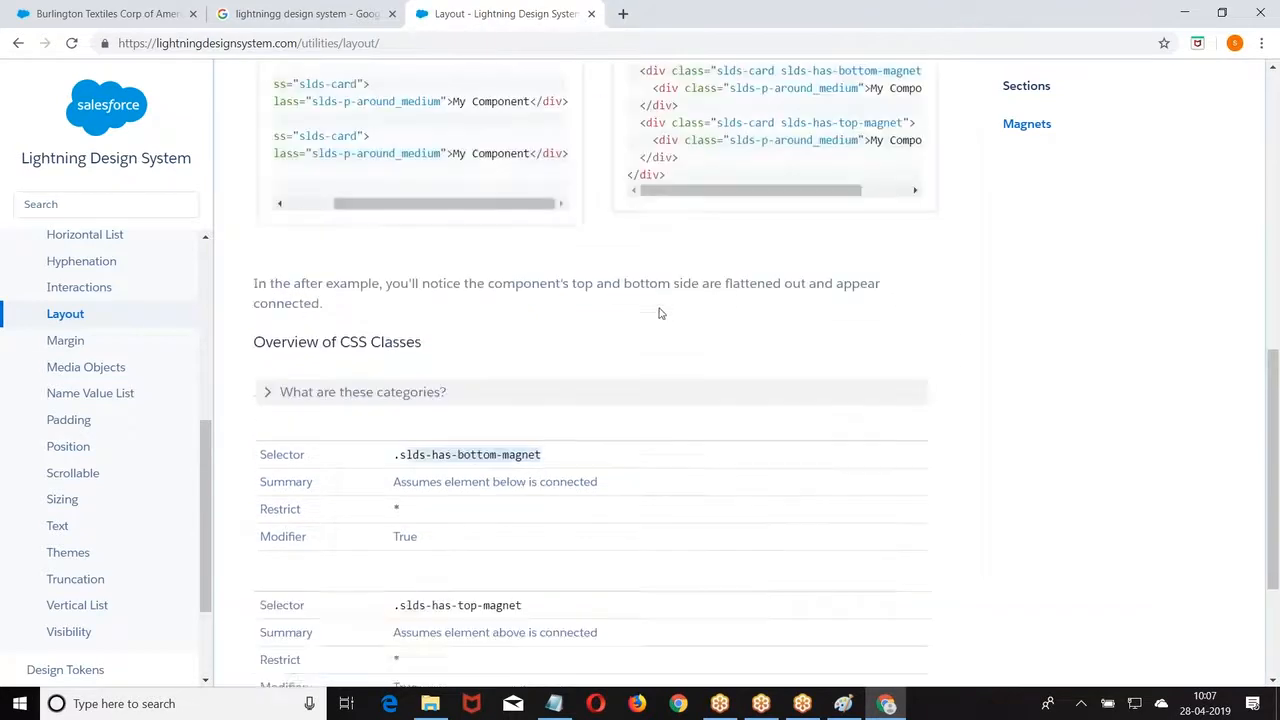
scroll(421, 456, down, 2)
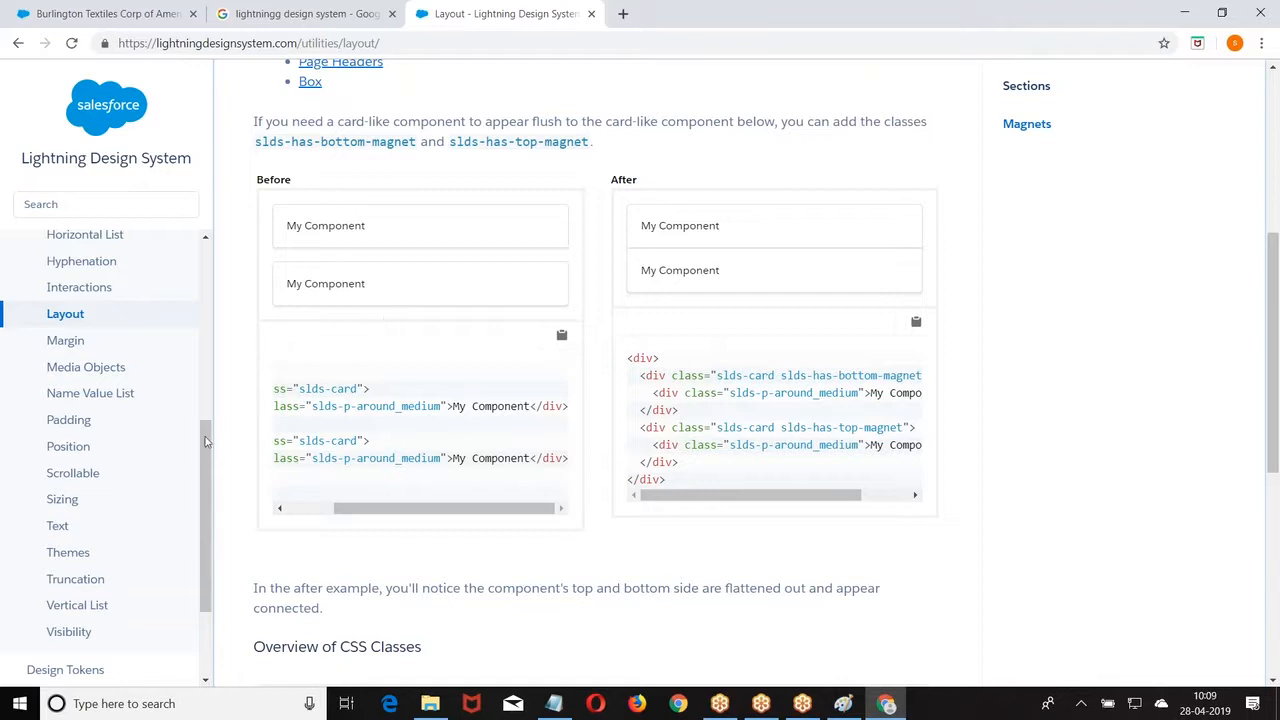
drag(201, 440, 201, 503)
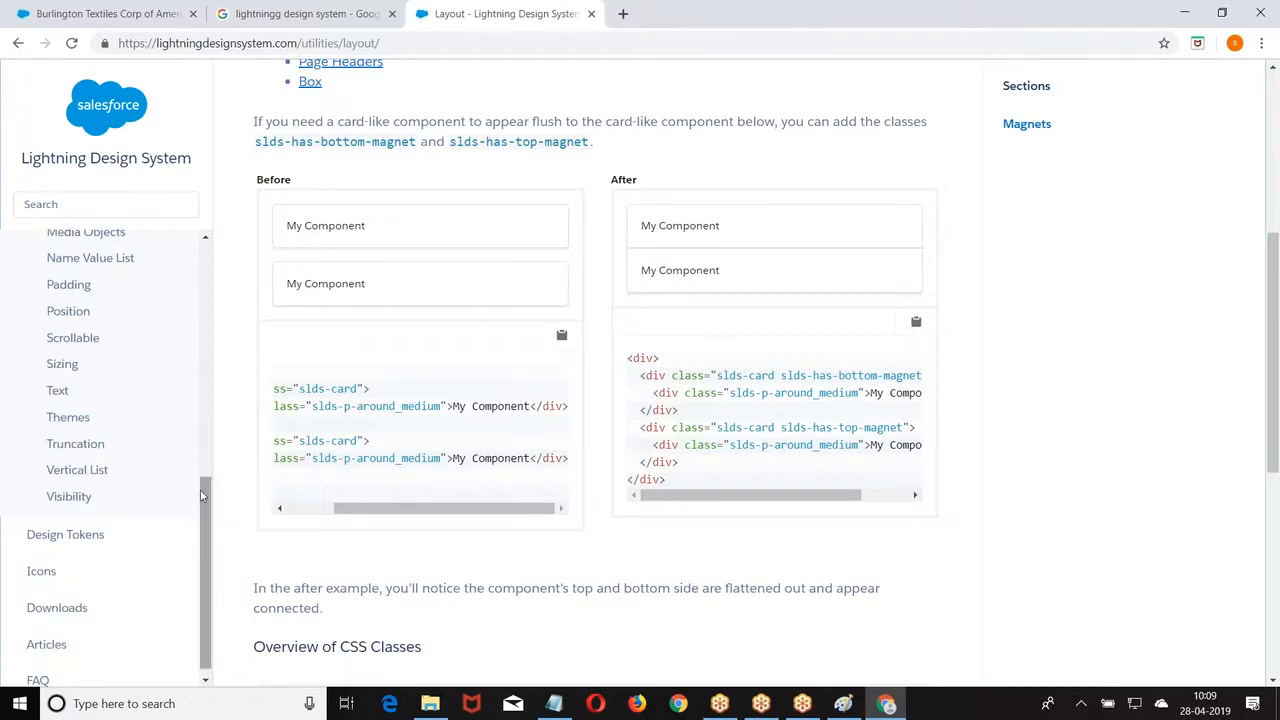
scroll(201, 503, down, 1)
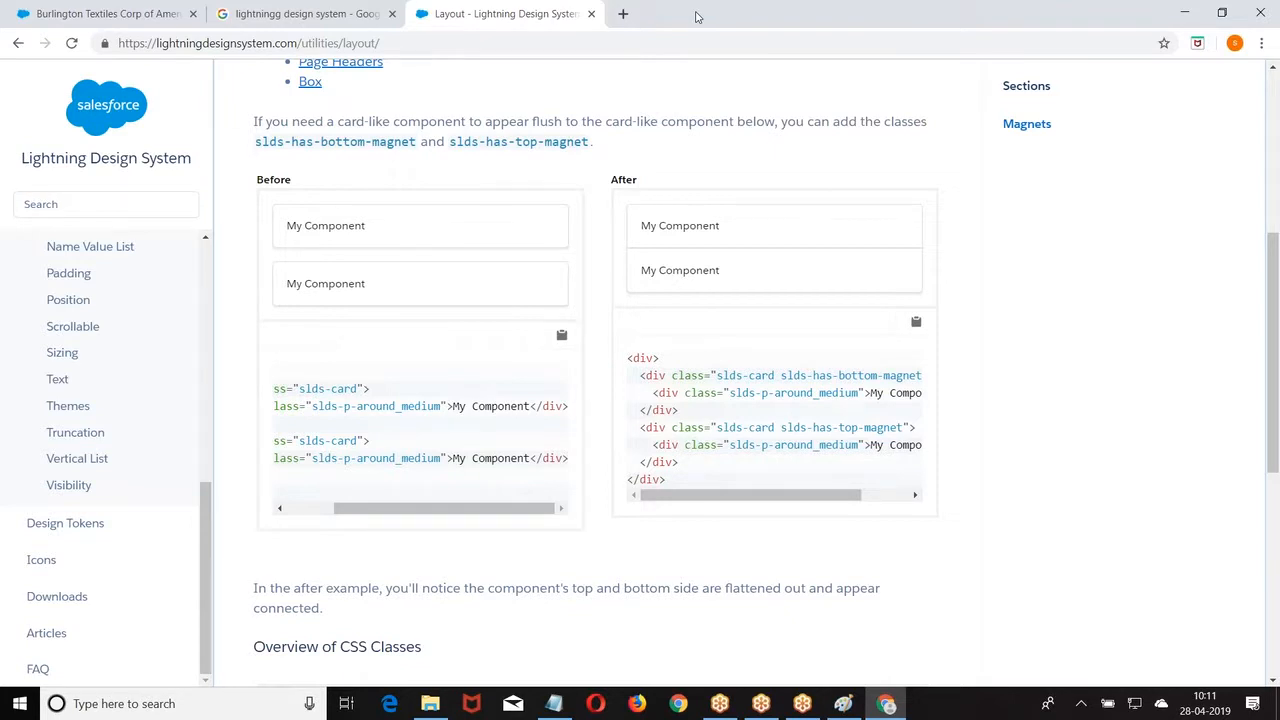
- Close the old Notepad notes without saving and start a new blank note
click(558, 703)
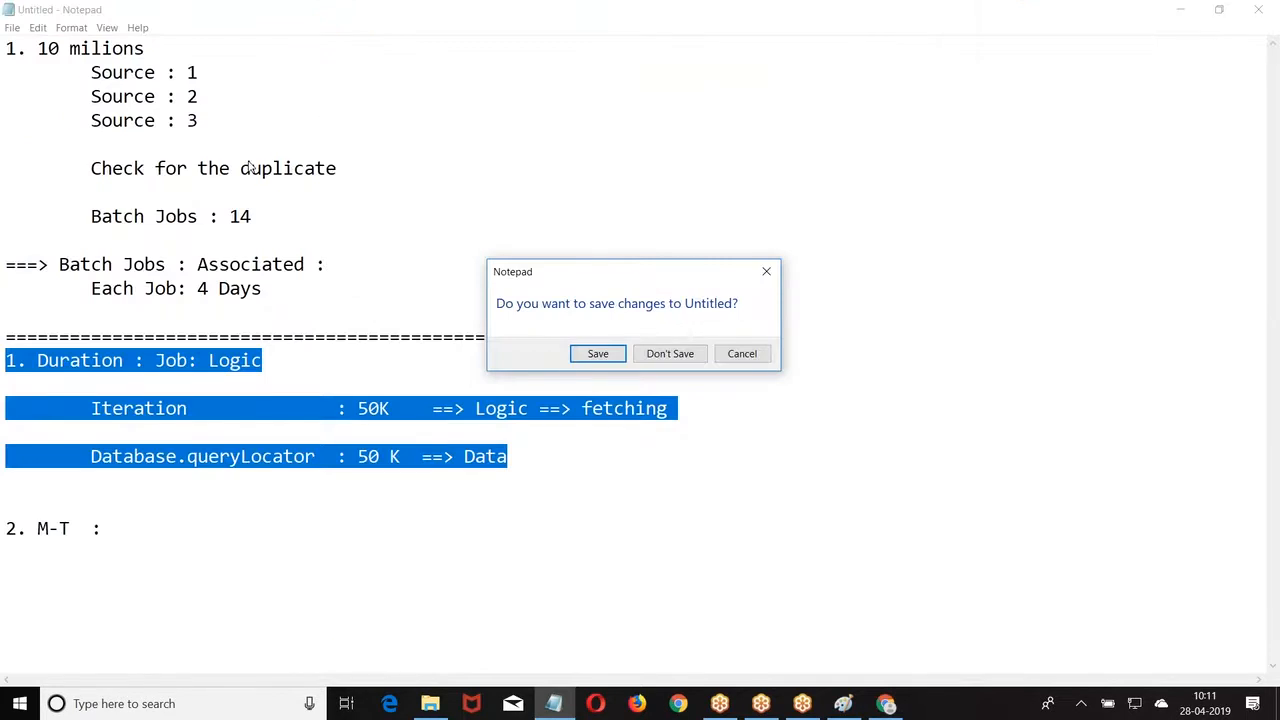
click(672, 354)
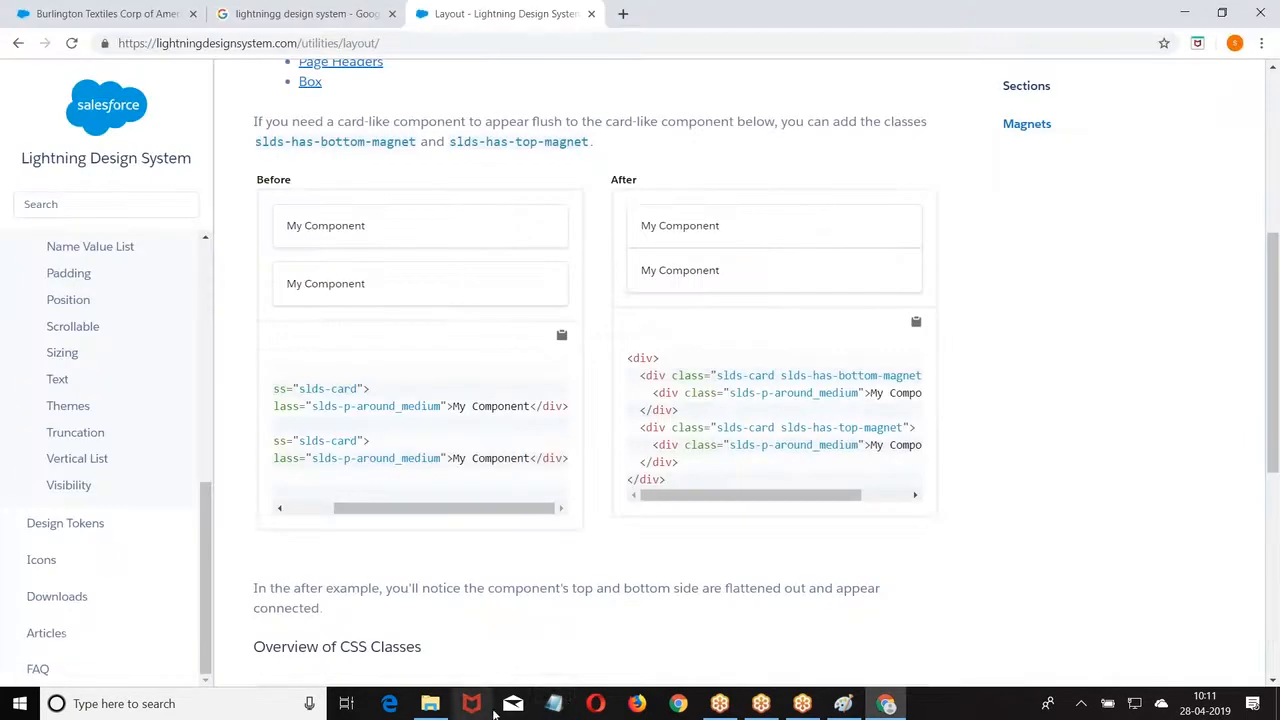
click(553, 703)
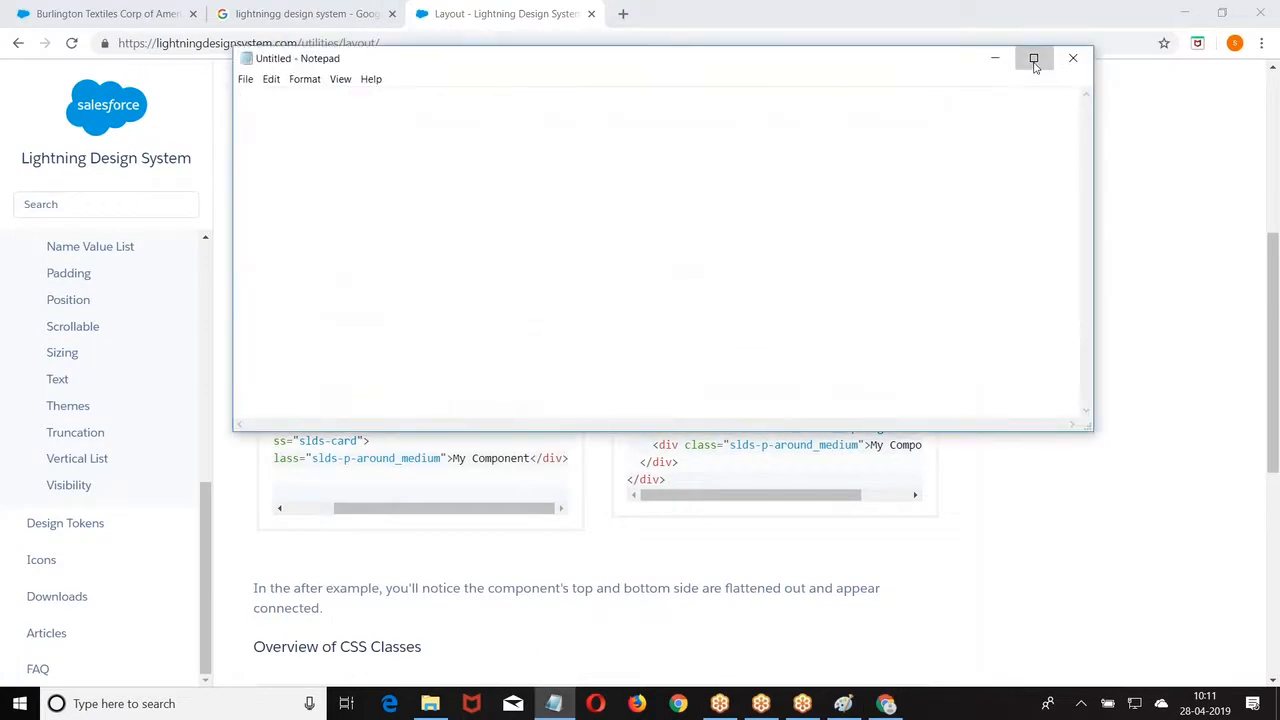
- Maximize the new note and type the heading 'Package :' with a dashed line beneath
click(1034, 60)
text(Packag)
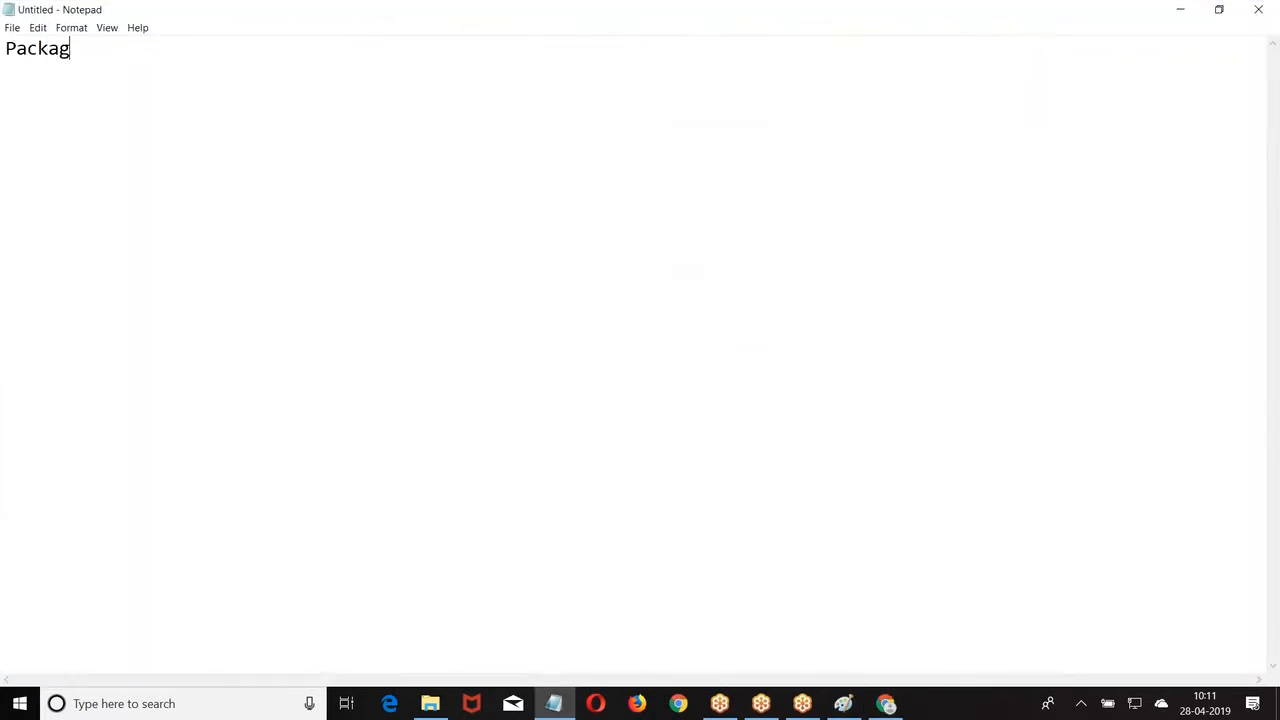
text(e)
text(:)
key(Return)
text(----------)
- In Paint, draw a tall rectangle split into top and bottom halves by a second rectangle
click(843, 703)
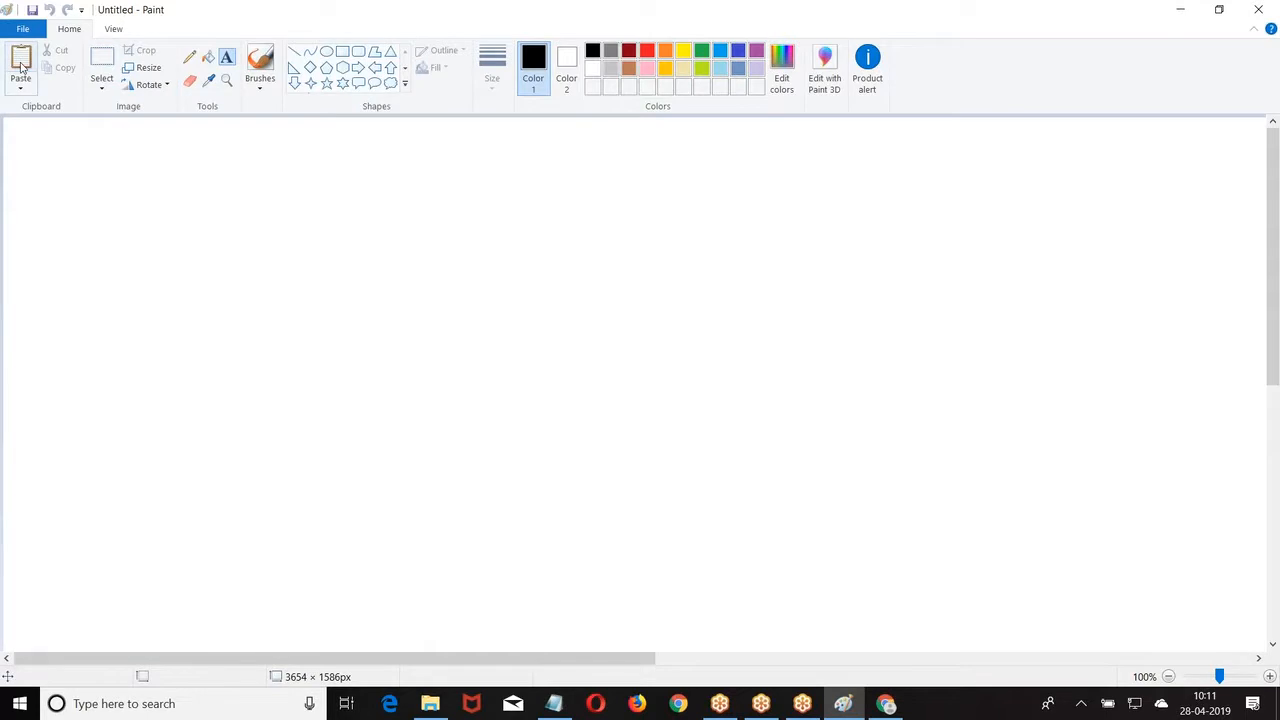
click(342, 51)
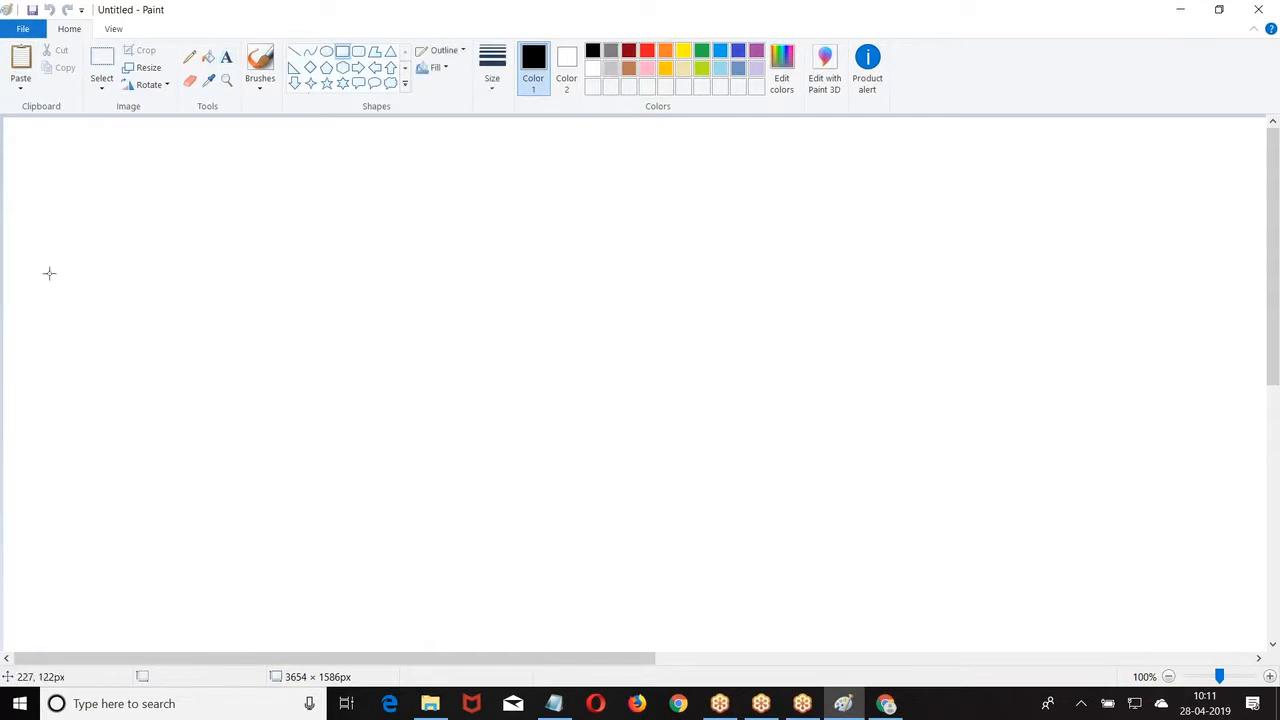
mouse_move(41, 127)
mouse_down()
mouse_move(194, 151)
mouse_move(320, 357)
mouse_move(368, 548)
mouse_up()
click(423, 177)
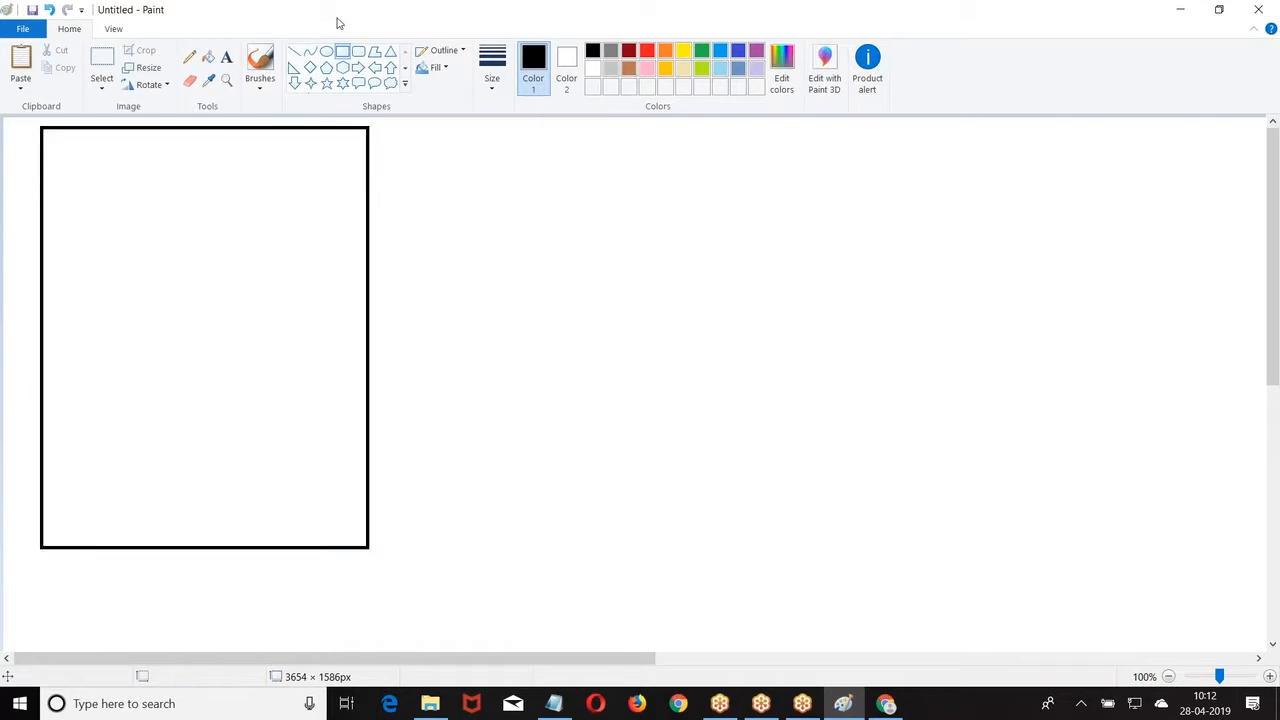
drag(42, 128, 366, 331)
click(473, 255)
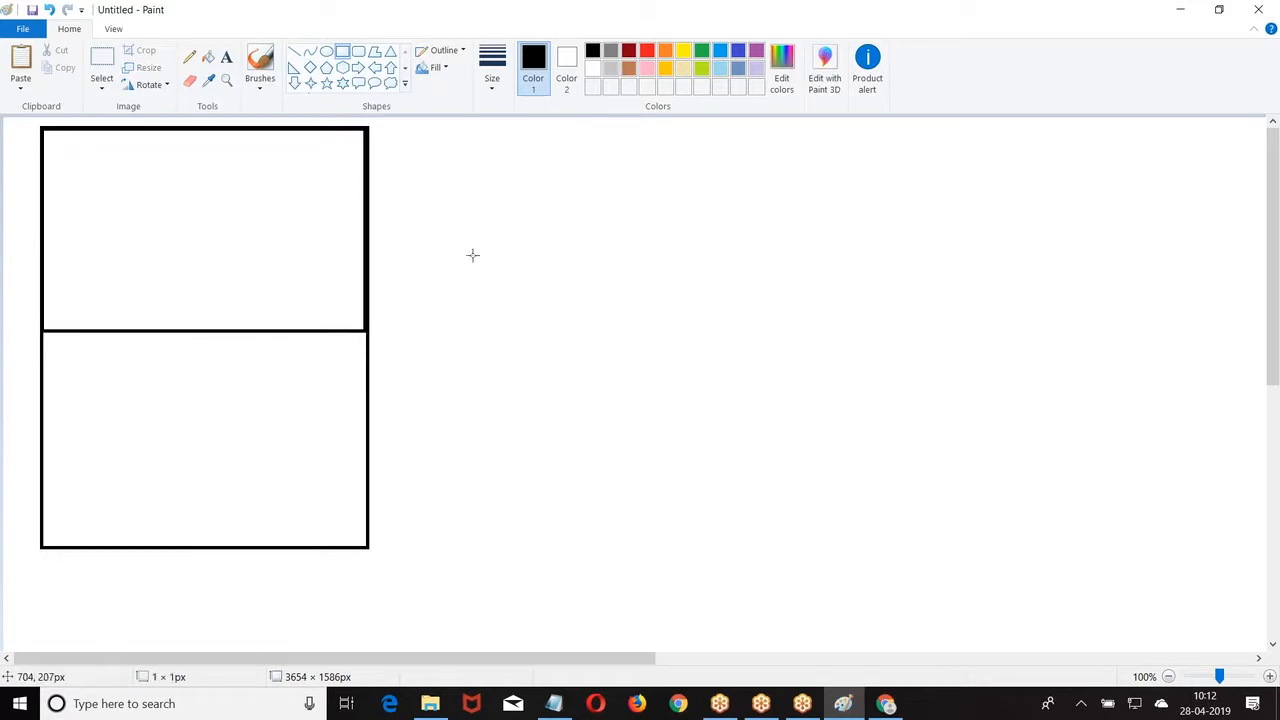
- Add a text box in the top half with 'public class Example {}' and enlarge it
click(226, 57)
click(74, 146)
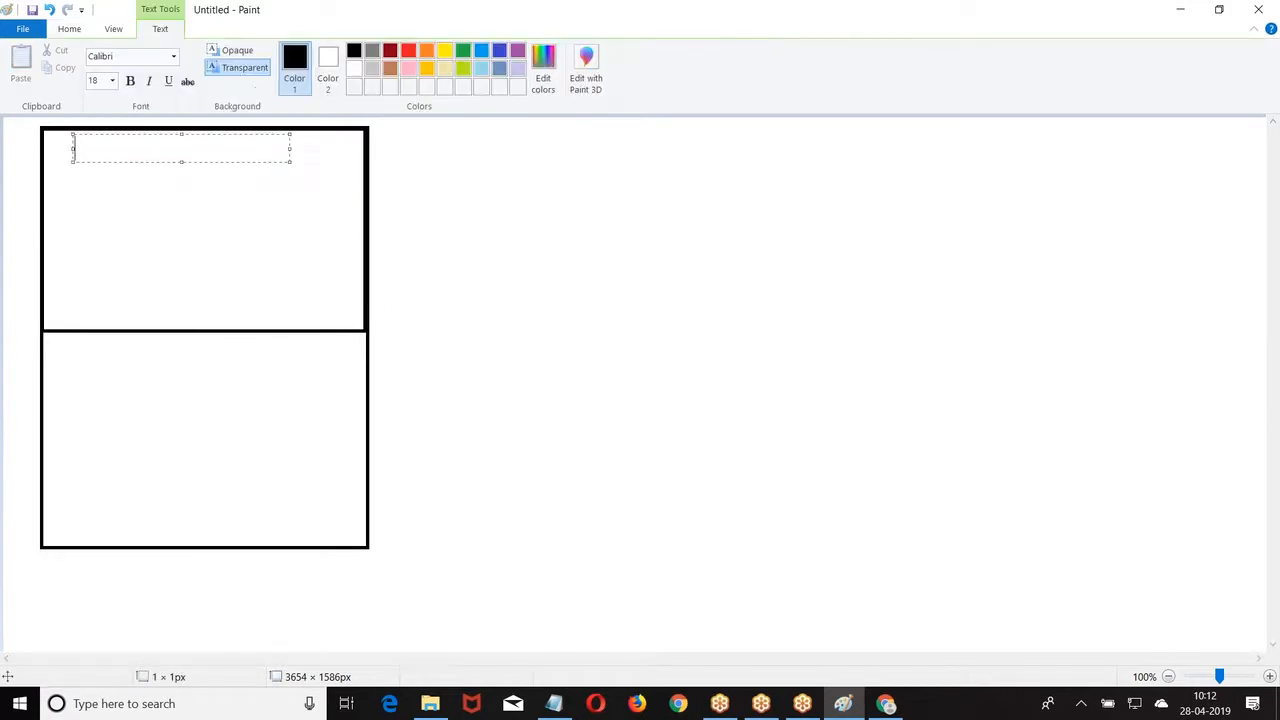
text(public class Example {})
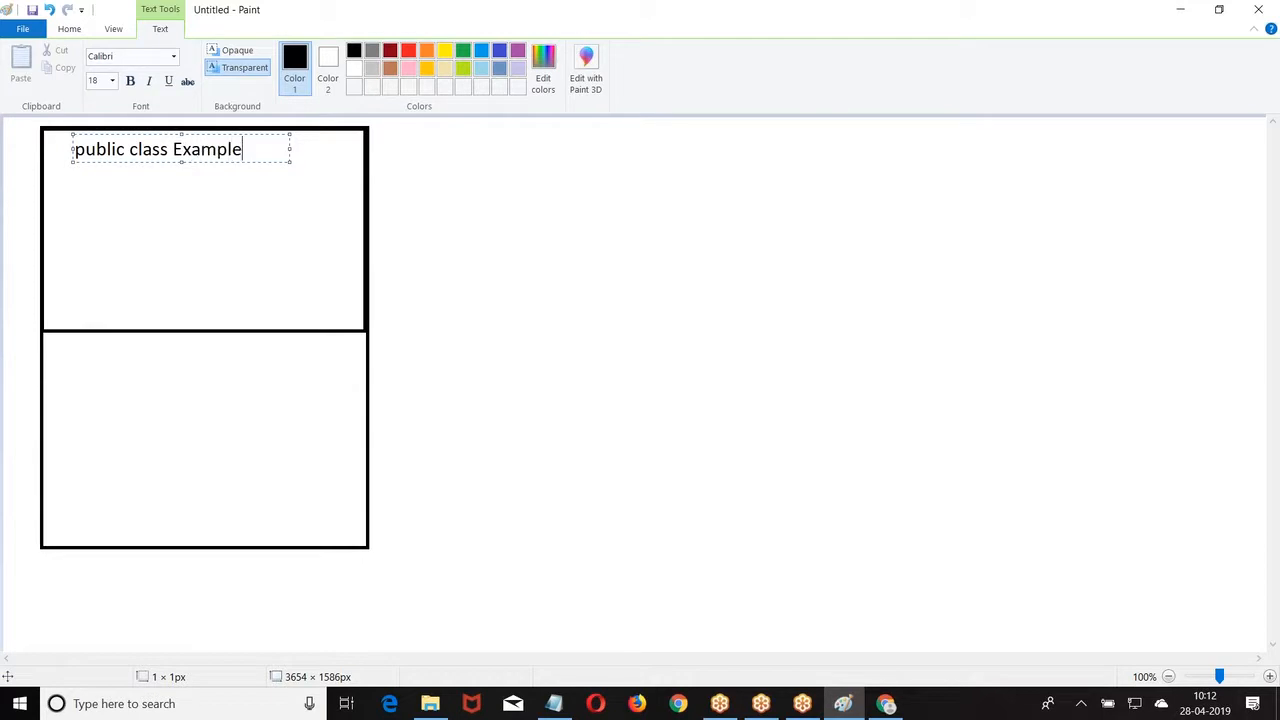
key(Return)
key(Return)
key(Return)
key(Return)
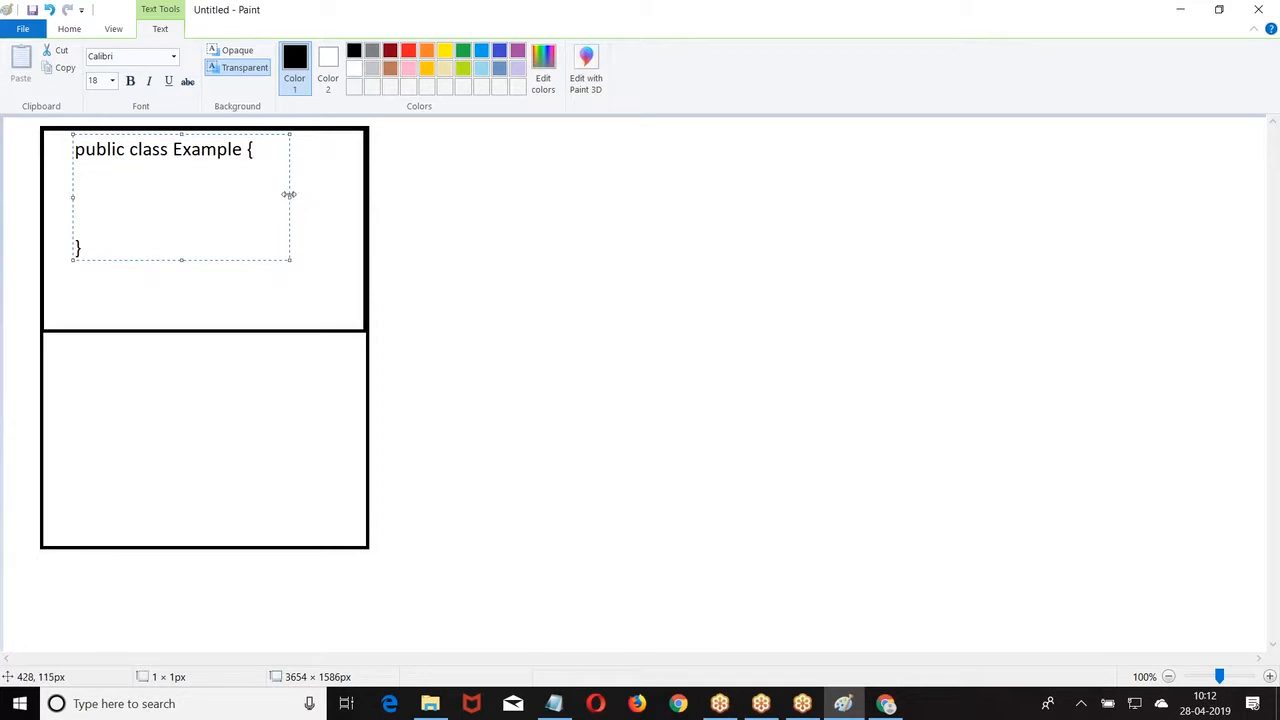
drag(291, 197, 341, 197)
drag(72, 196, 51, 196)
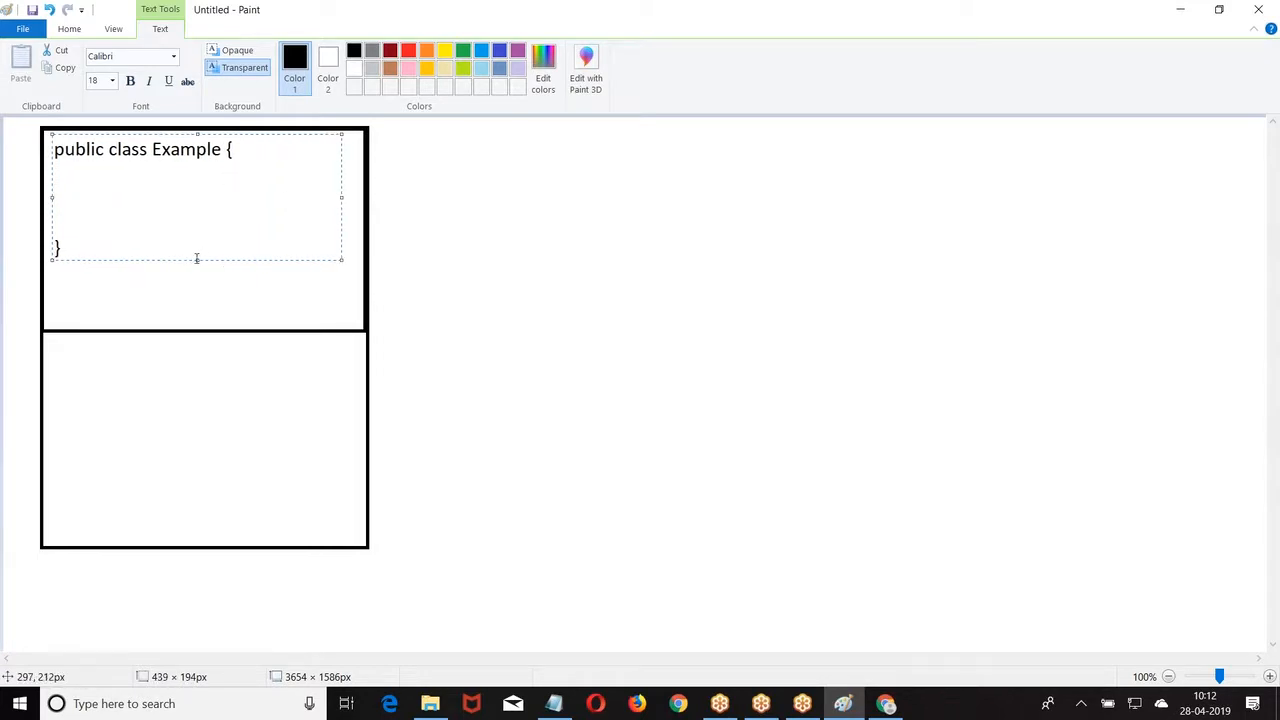
drag(197, 259, 197, 314)
- Add an indented 'public void show(){}' method containing system.debug('Testing');
click(83, 174)
key(Tab)
text(public void s)
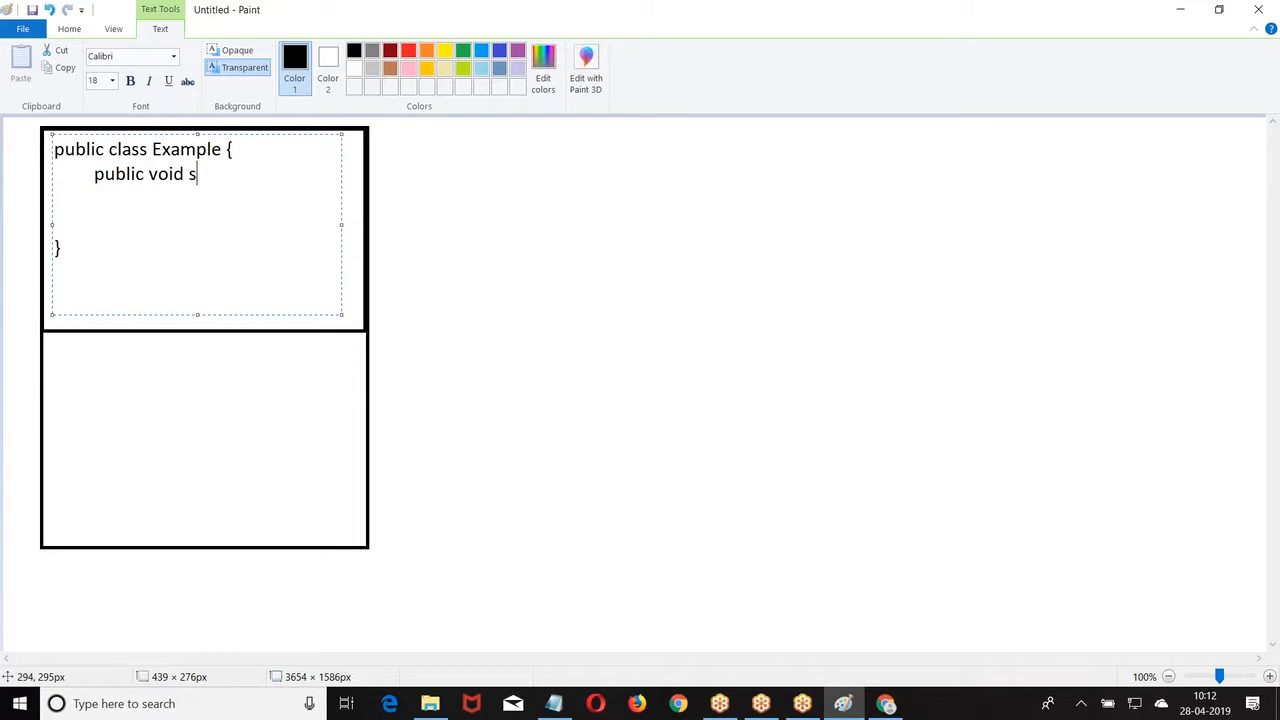
text(how(){})
key(Left)
key(Return)
key(Return)
key(Tab)
text(system.debu)
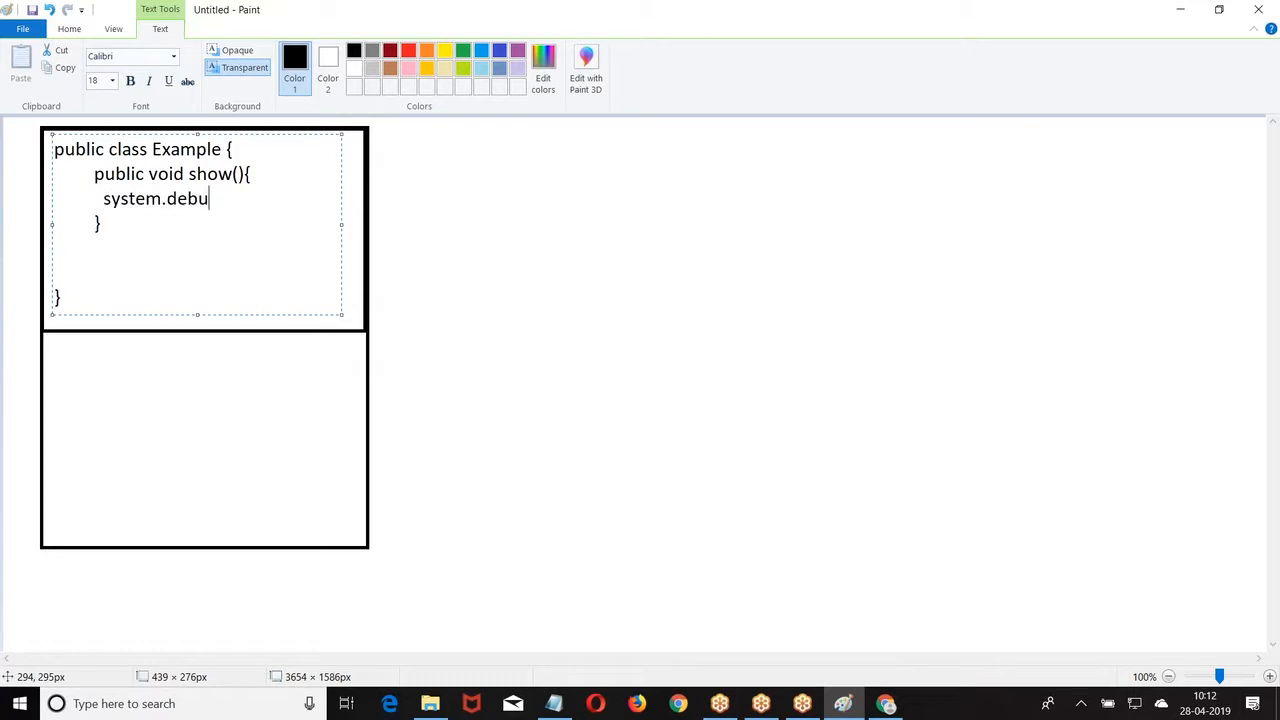
text(g('Testing');)
- Commit the class code and type '<apex:page>' and 'This is a test page' in the lower box
click(49, 356)
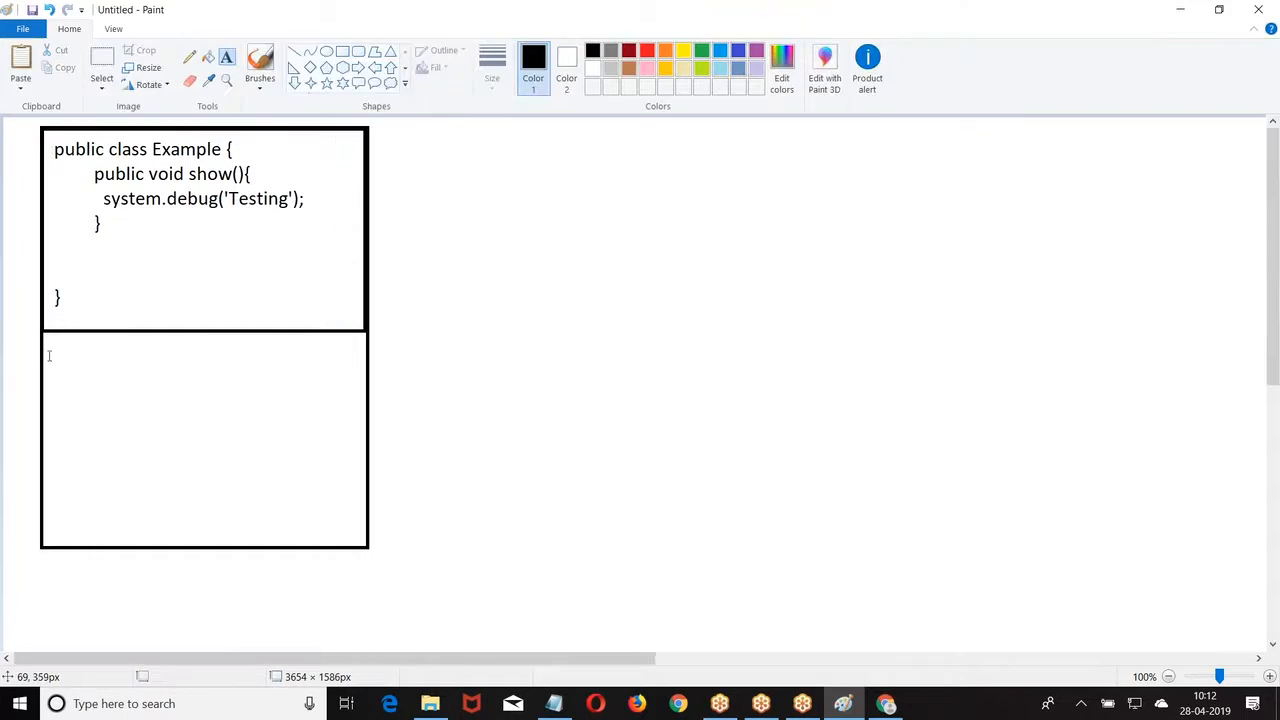
click(49, 356)
text(<apex:page>)
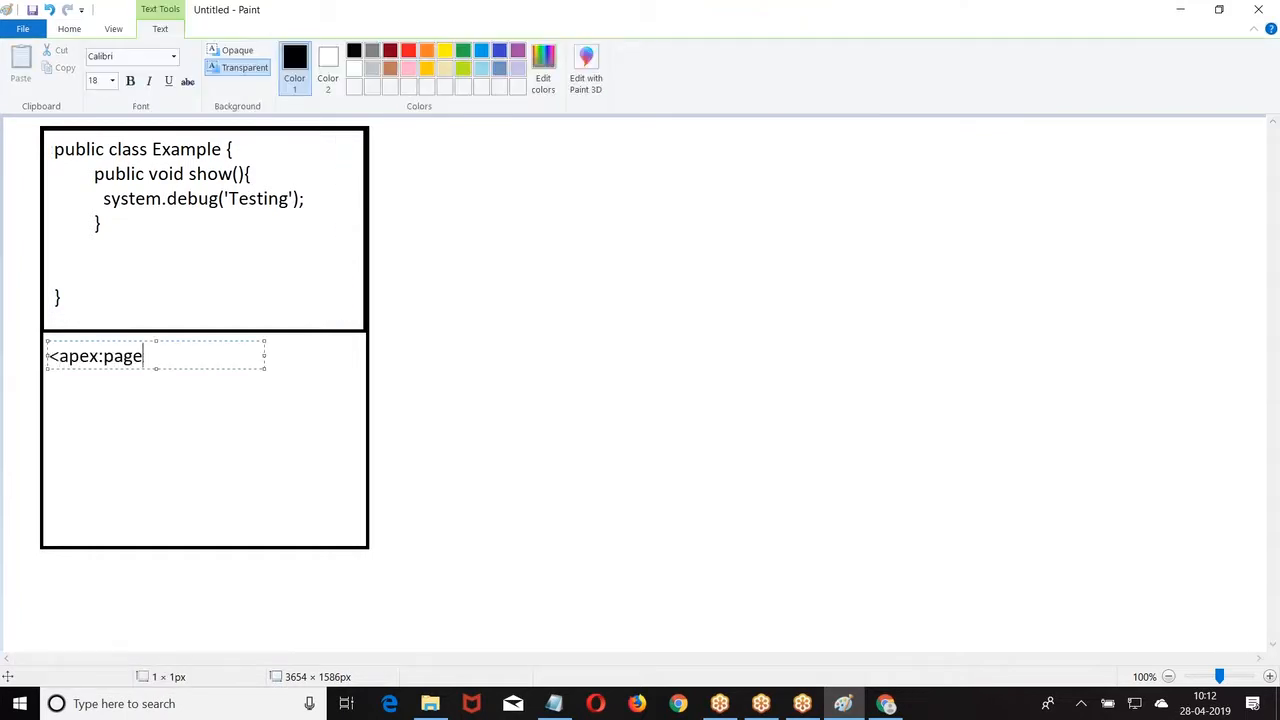
key(Return)
key(Return)
text(This is a test )
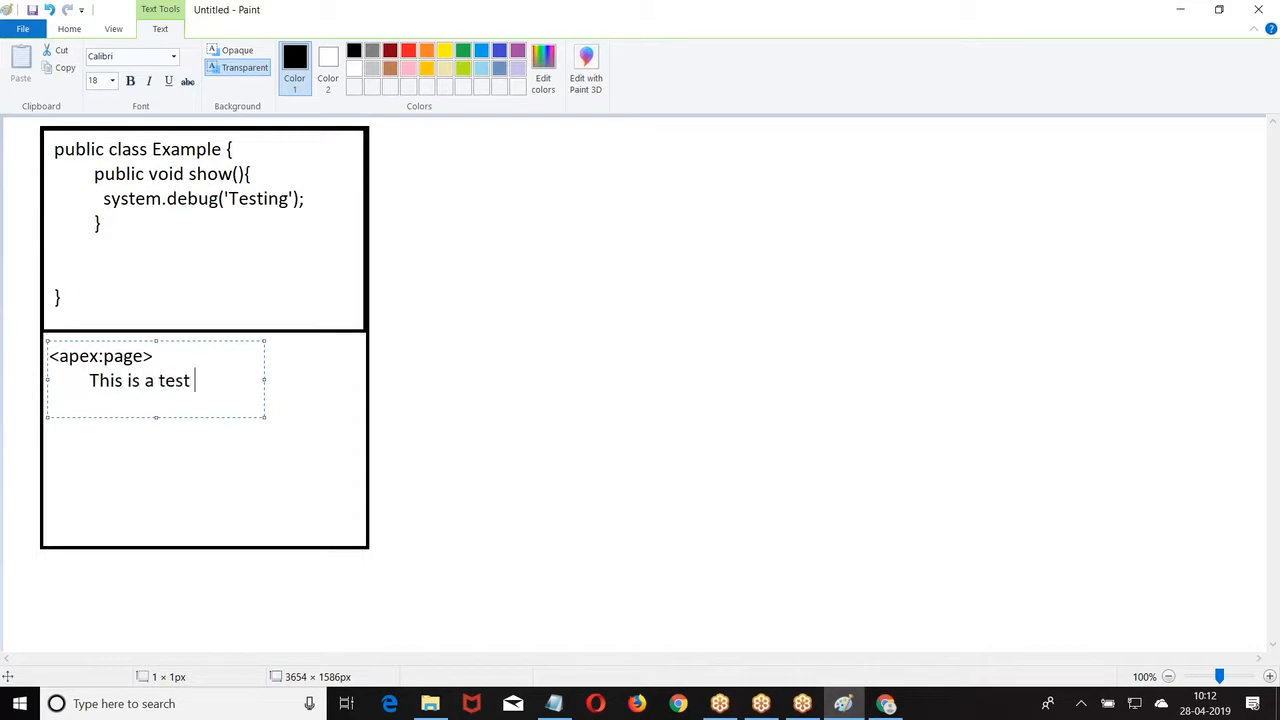
text(opage)
key(BackSpace)
key(BackSpace)
key(BackSpace)
key(BackSpace)
key(BackSpace)
text(page >)
- Add the closing '</apex:page>' tag below and commit the Visualforce text
key(Return)
key(Return)
key(BackSpace)
key(BackSpace)
key(BackSpace)
key(Return)
key(Return)
text(</paex)
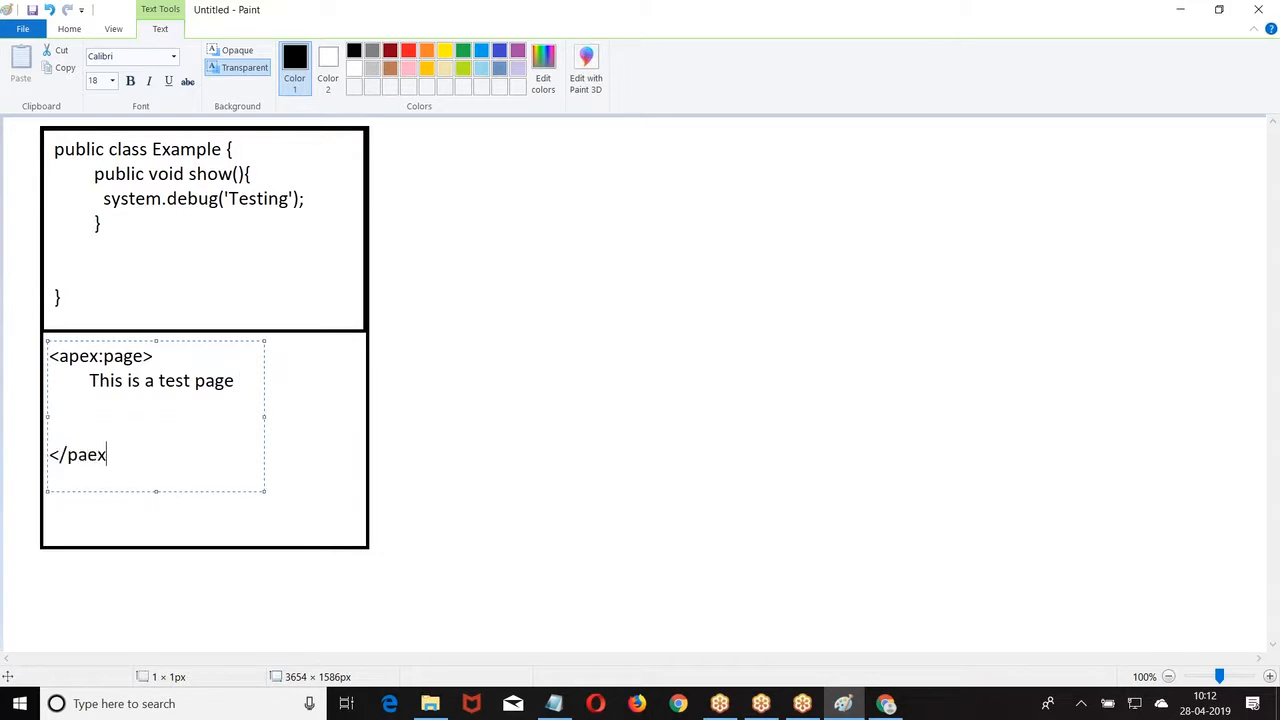
text(p)
key(BackSpace)
key(BackSpace)
key(BackSpace)
key(BackSpace)
key(BackSpace)
text(apex:page>)
click(441, 259)
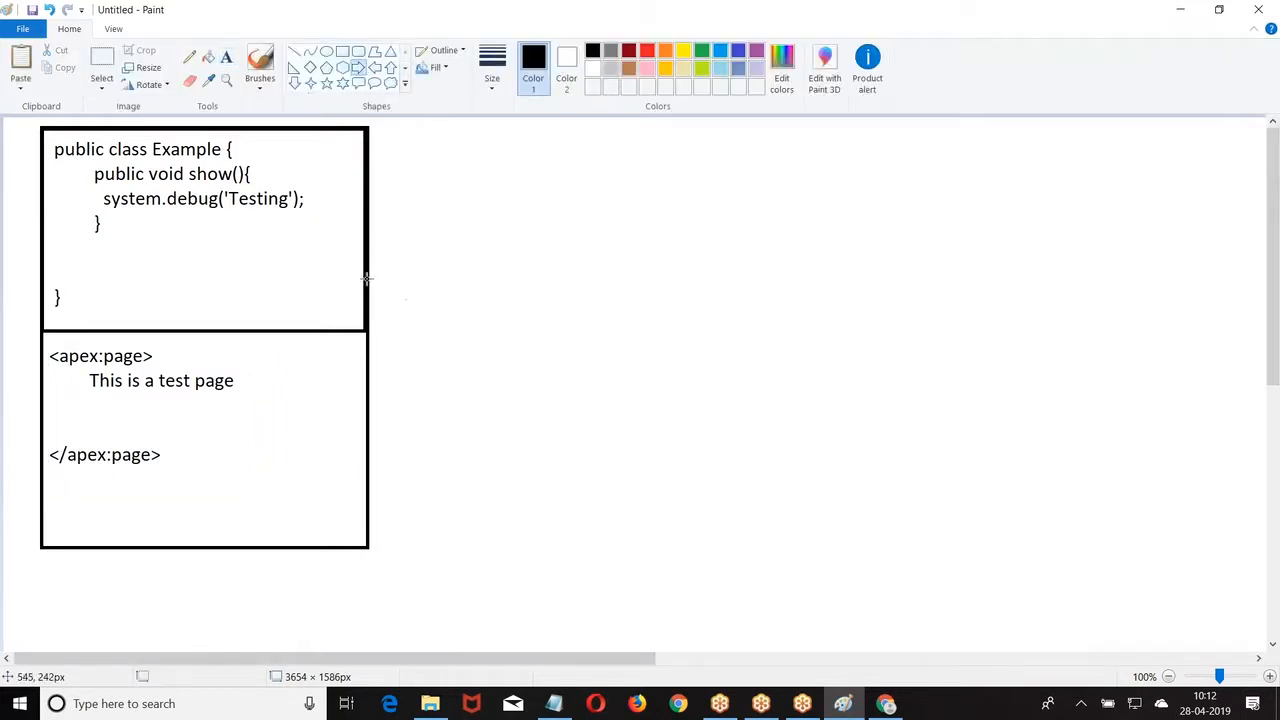
- Draw a right arrow from the code box to a small box labelled 'Capital'
drag(366, 278, 450, 334)
click(342, 51)
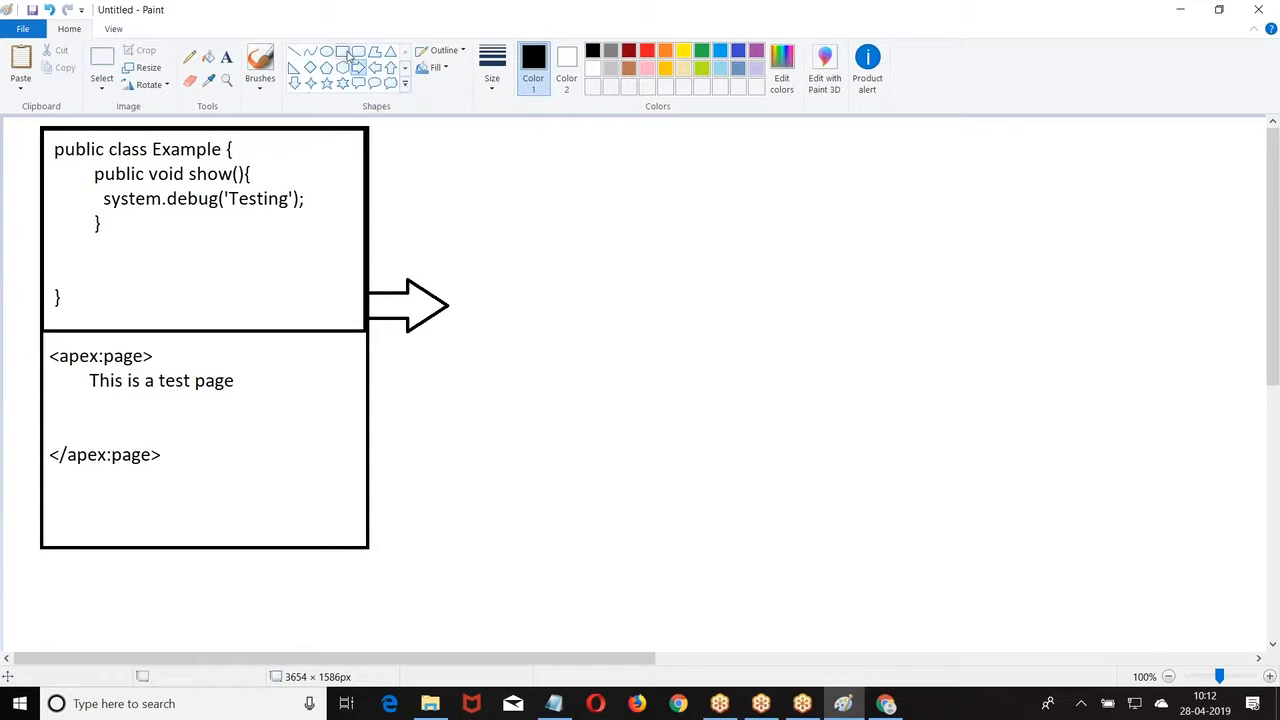
drag(455, 277, 602, 331)
click(668, 276)
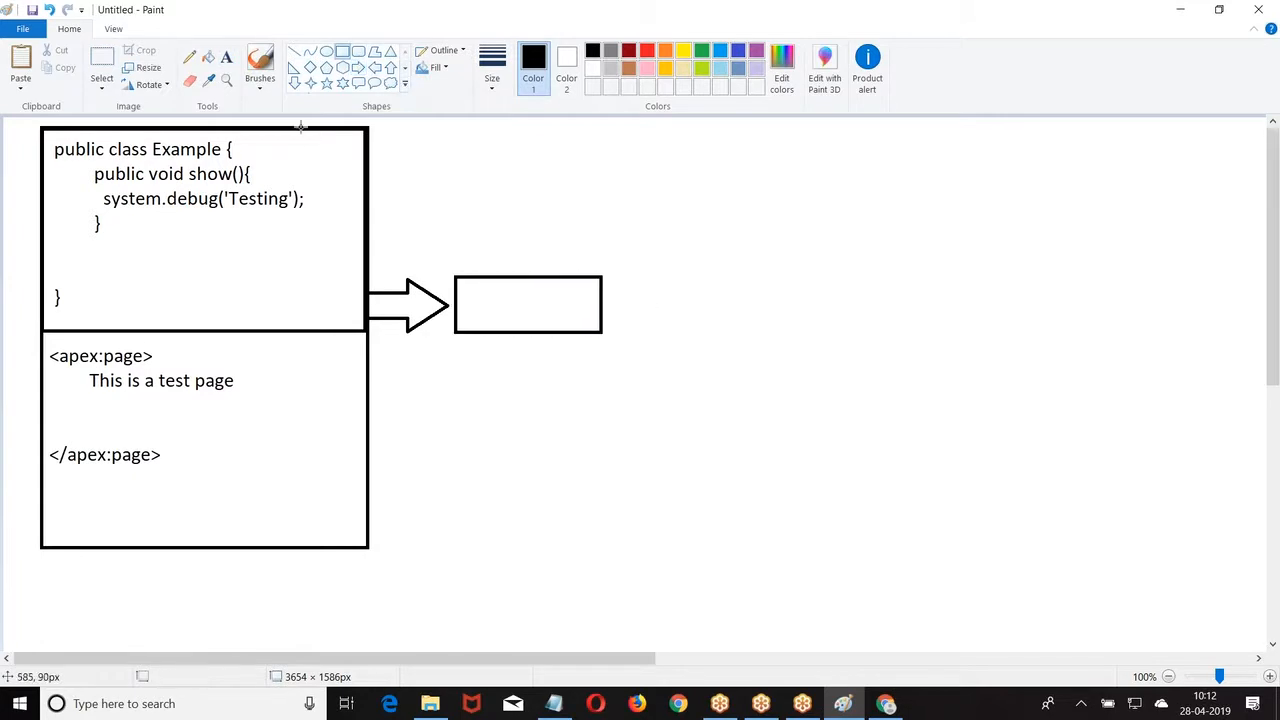
click(226, 57)
click(476, 301)
text(Capital)
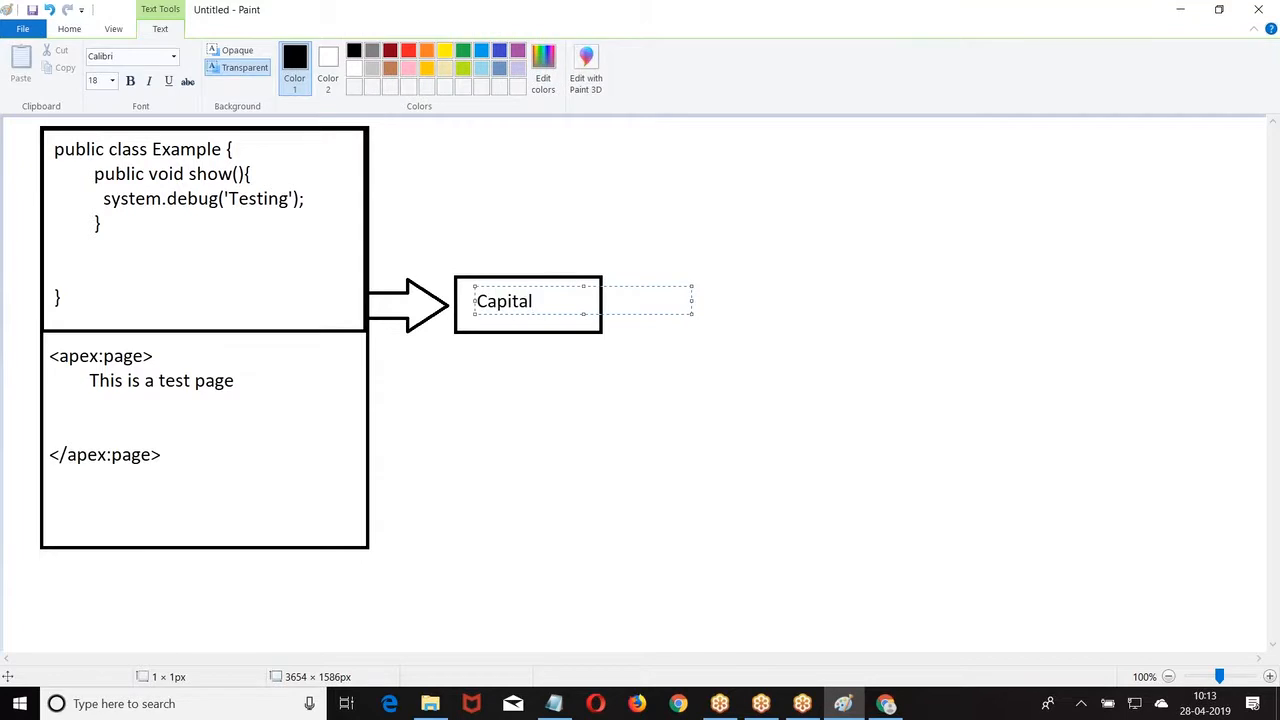
click(634, 251)
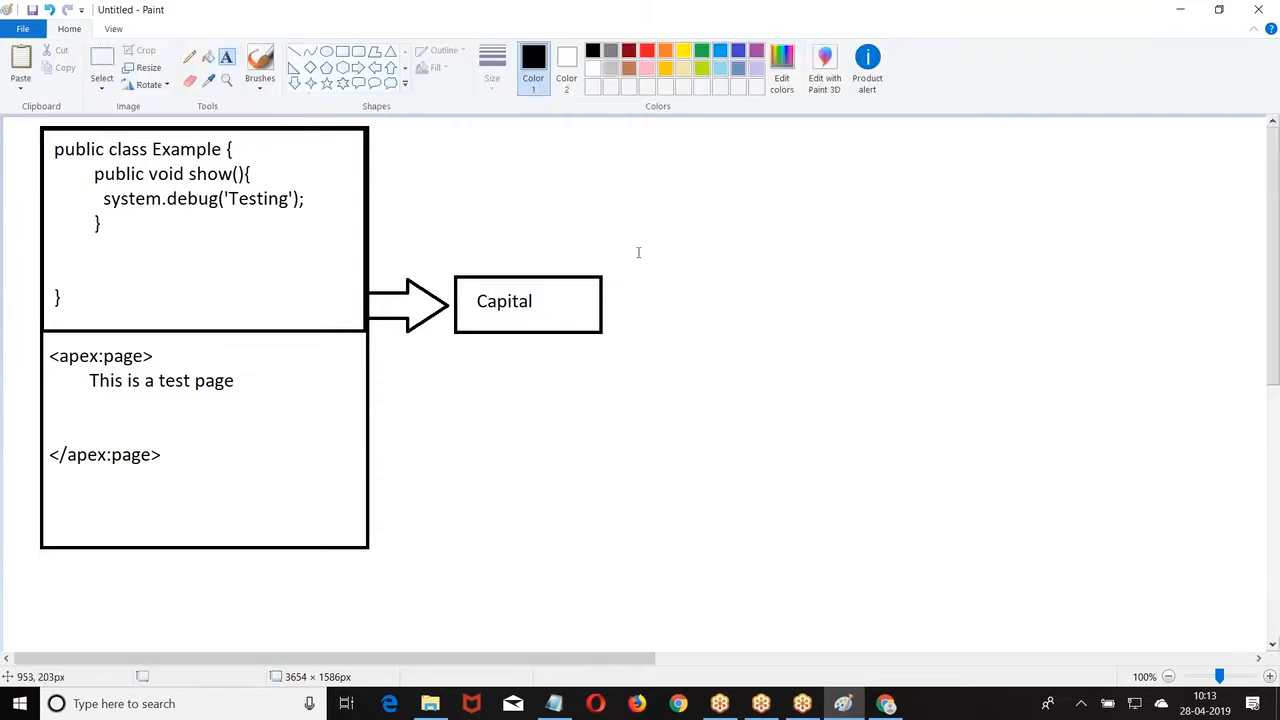
- Draw another right arrow from the Capital box to a large empty rectangle
click(359, 68)
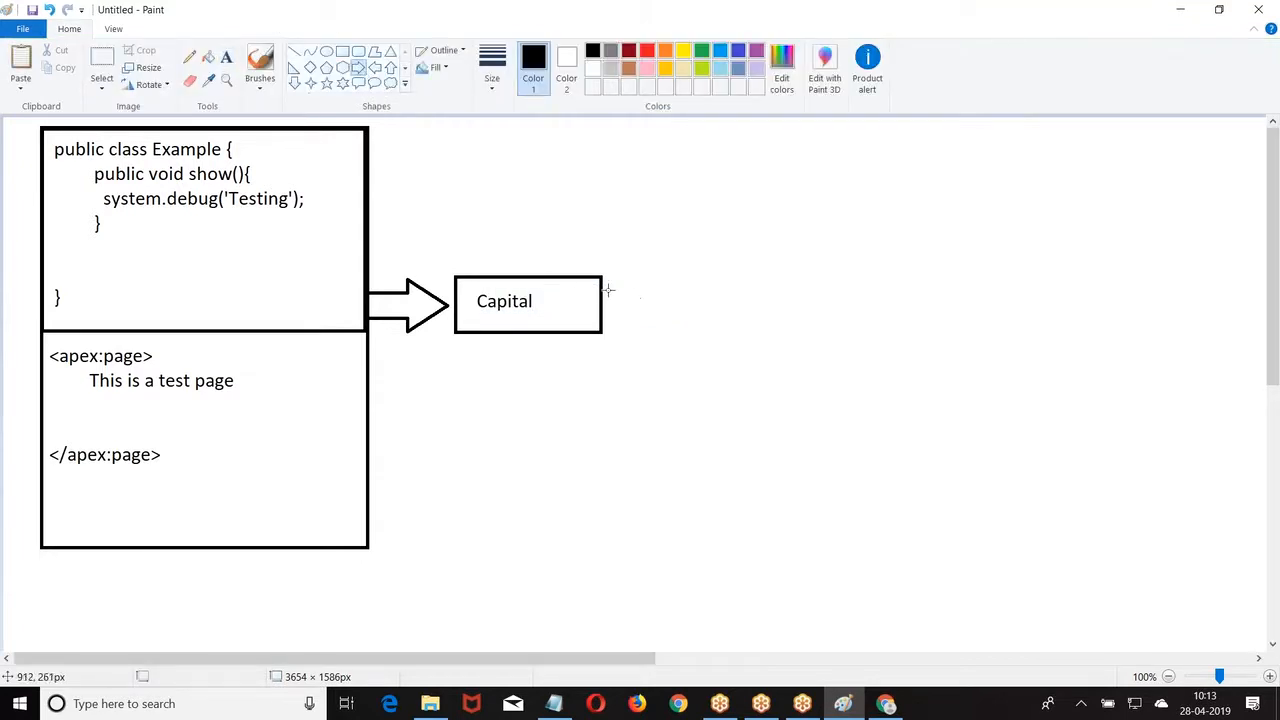
drag(602, 282, 708, 313)
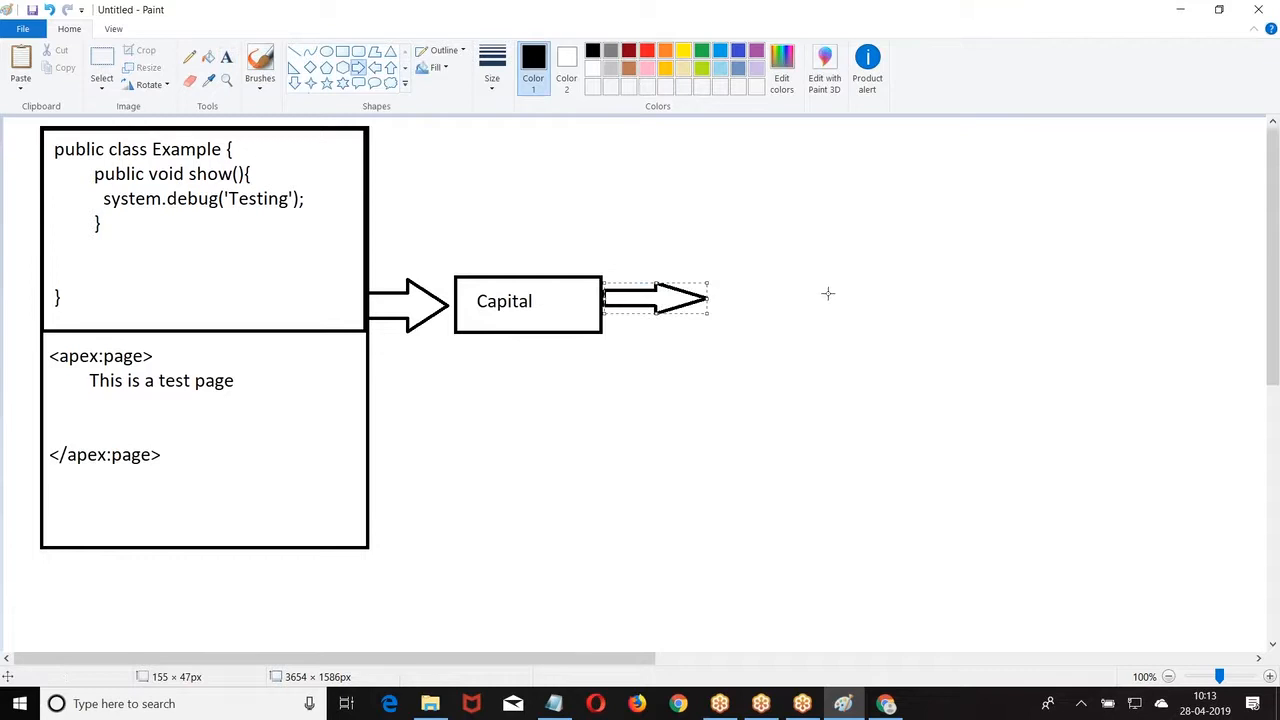
click(342, 51)
mouse_move(730, 130)
mouse_down()
mouse_move(1056, 246)
mouse_move(1229, 560)
mouse_move(1229, 609)
mouse_up()
click(552, 483)
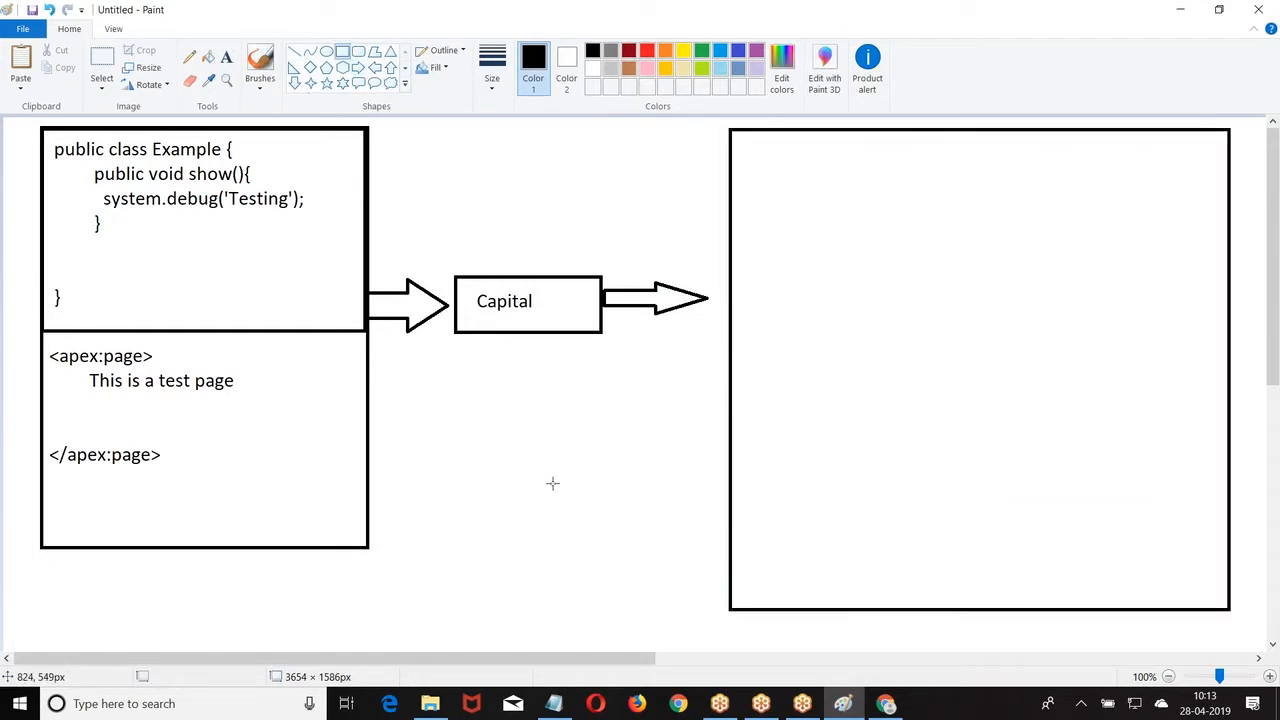
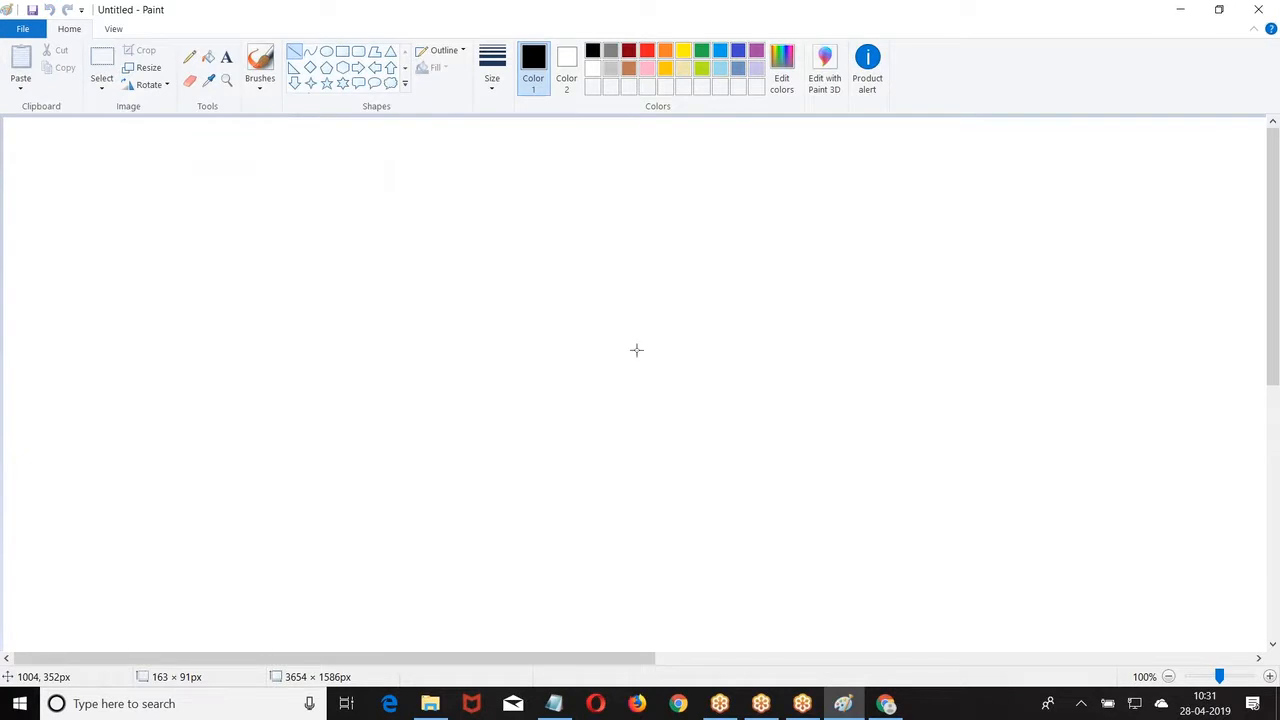
- Write '1. Namespace :' with 'Message' below it in a text box at the canvas's top-left
click(226, 56)
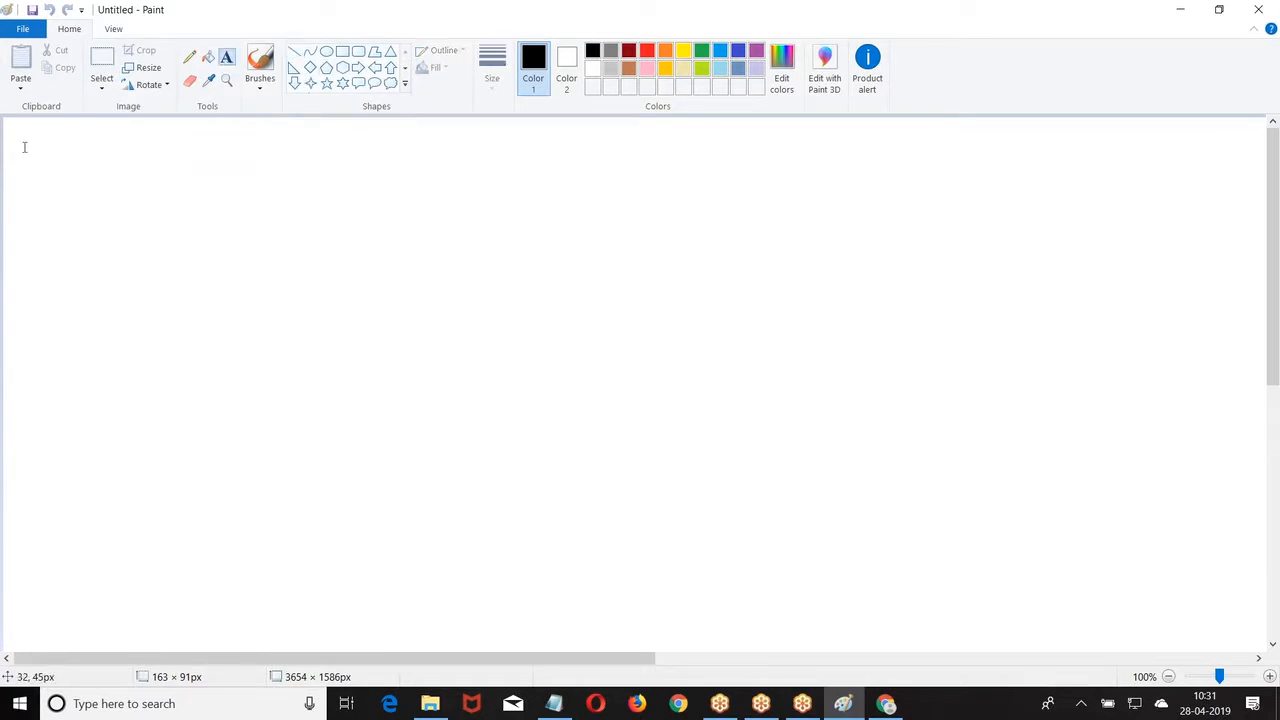
click(26, 146)
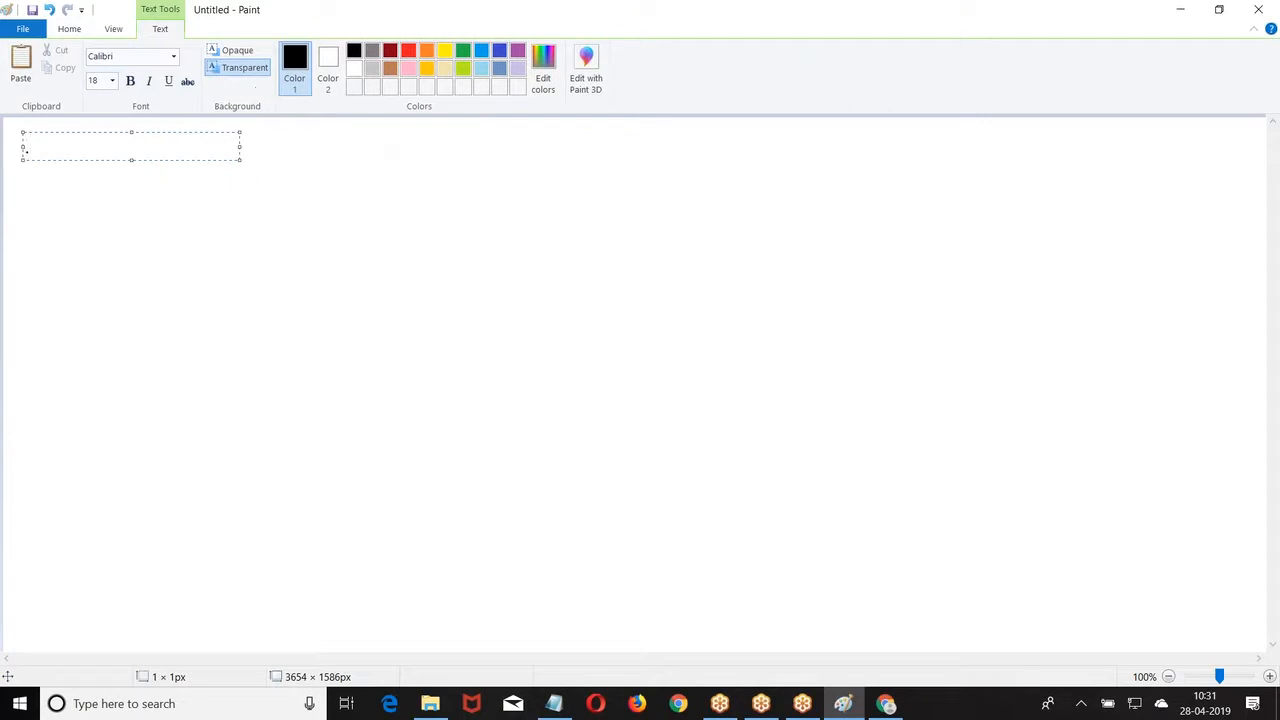
text(1. Namepspace :)
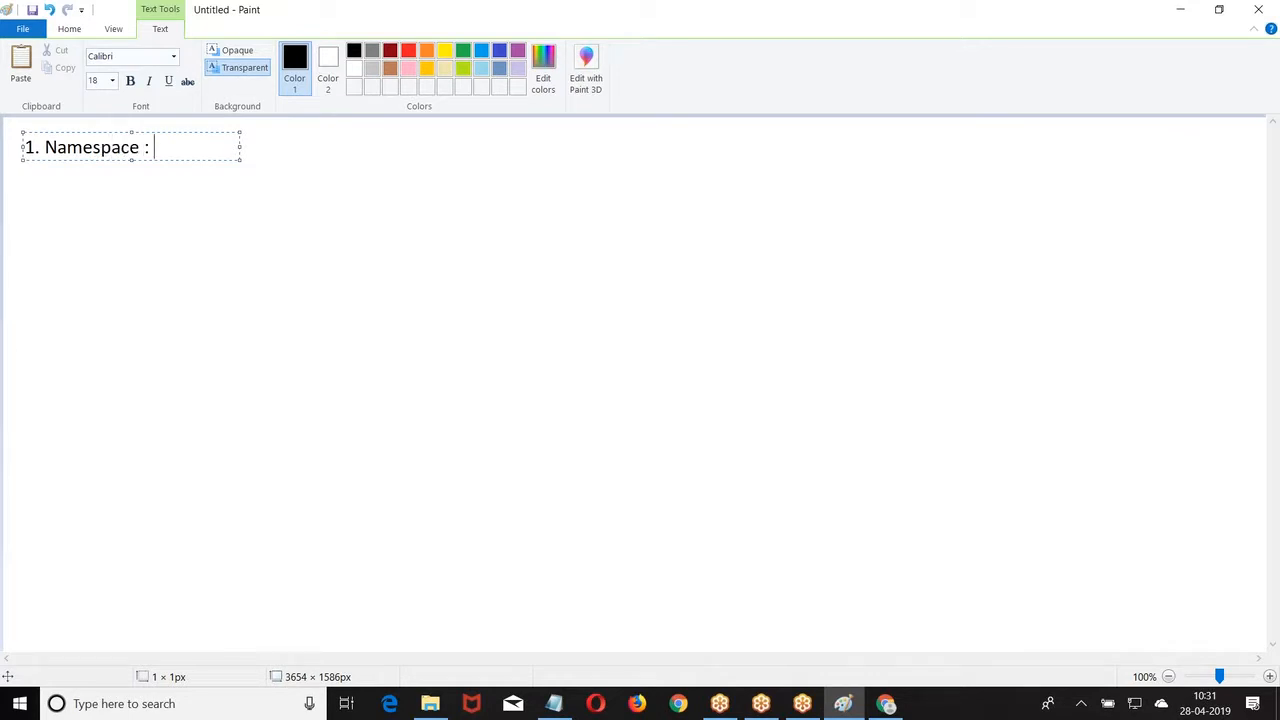
key(Return)
key(Return)
key(Return)
text(Message)
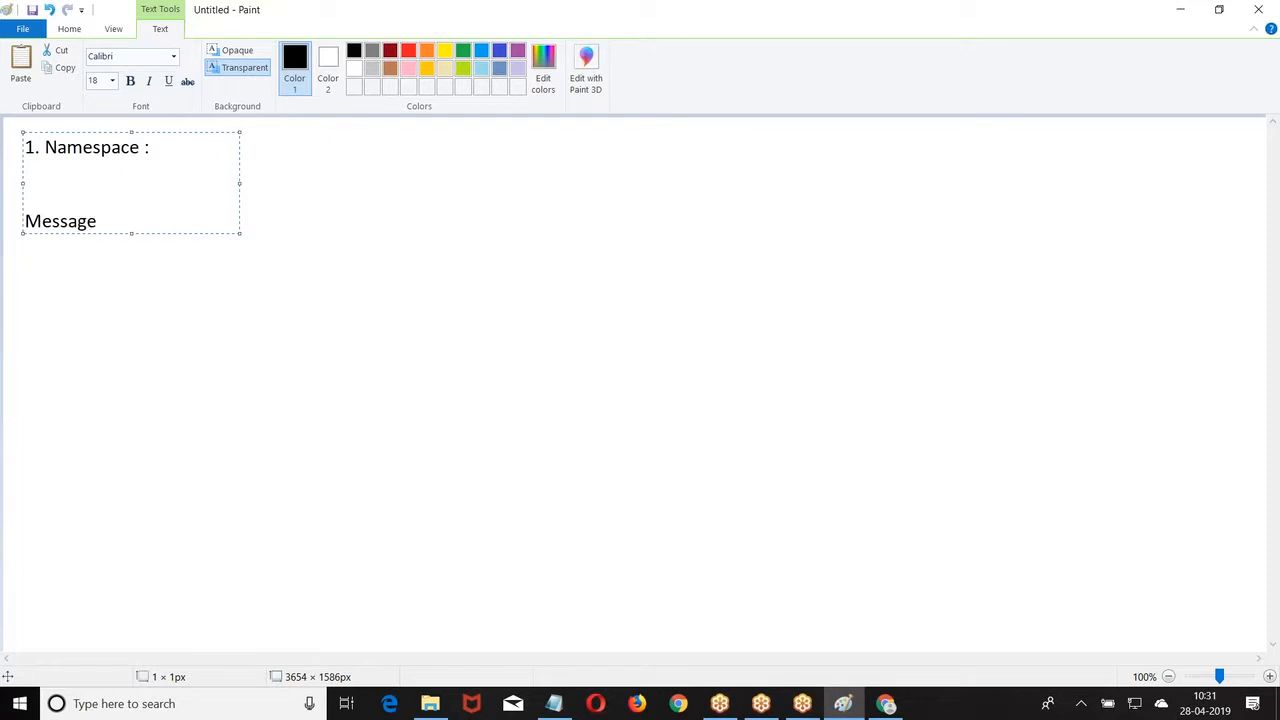
key(Return)
click(420, 271)
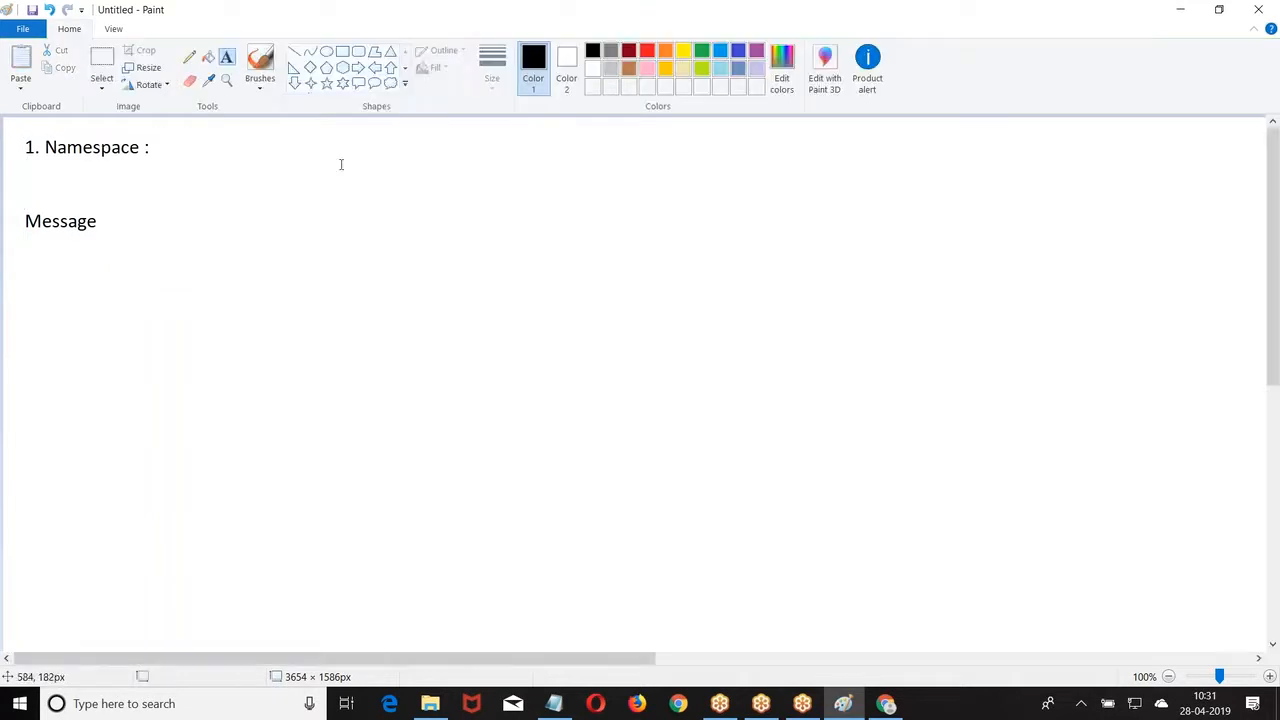
- Add '==>Apexpages.Message' beside Message, with another 'Message' written underneath
click(120, 221)
text(==)
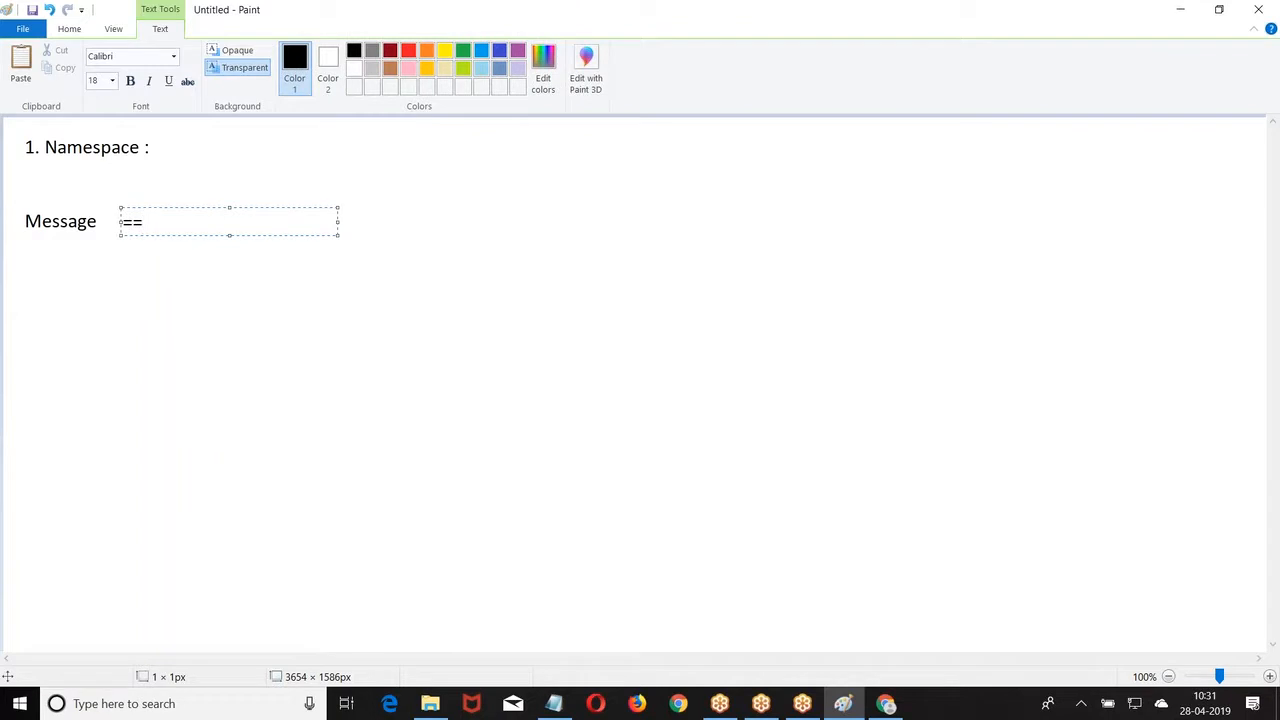
text(>)
drag(339, 221, 1020, 221)
text(Apexpaegs.)
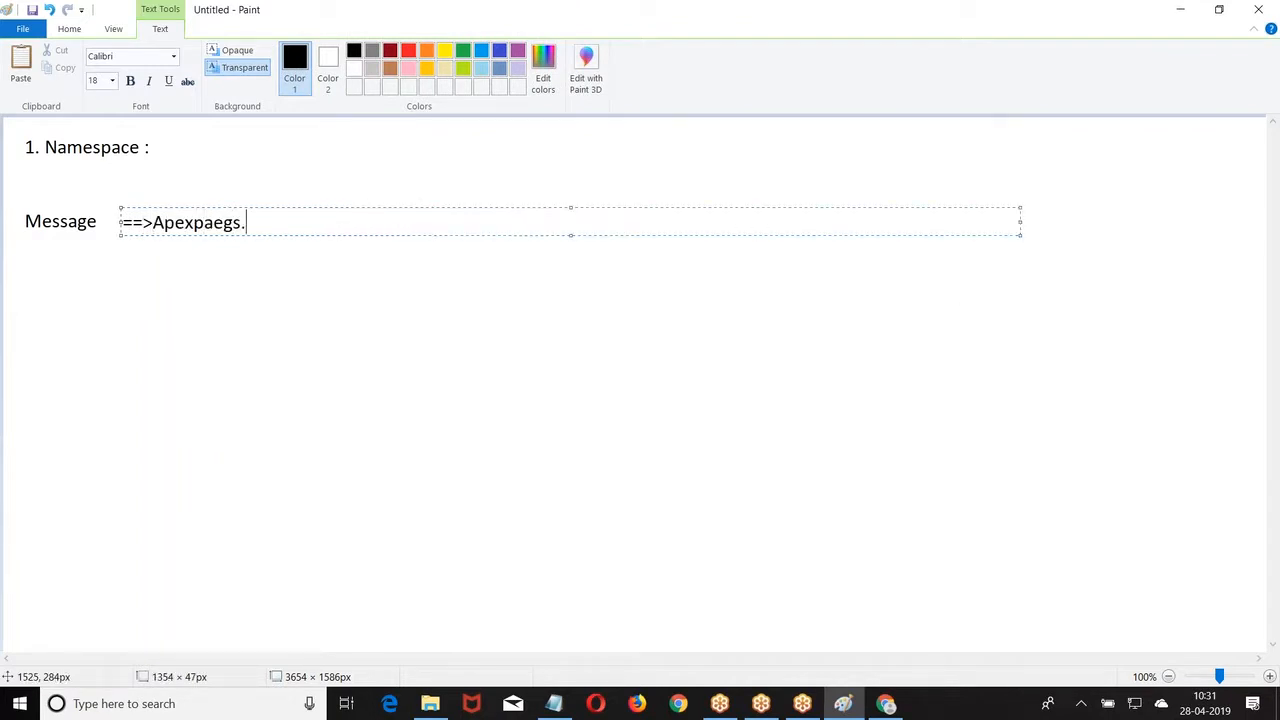
key(BackSpace)
key(BackSpace)
key(BackSpace)
key(BackSpace)
text(ges.Message)
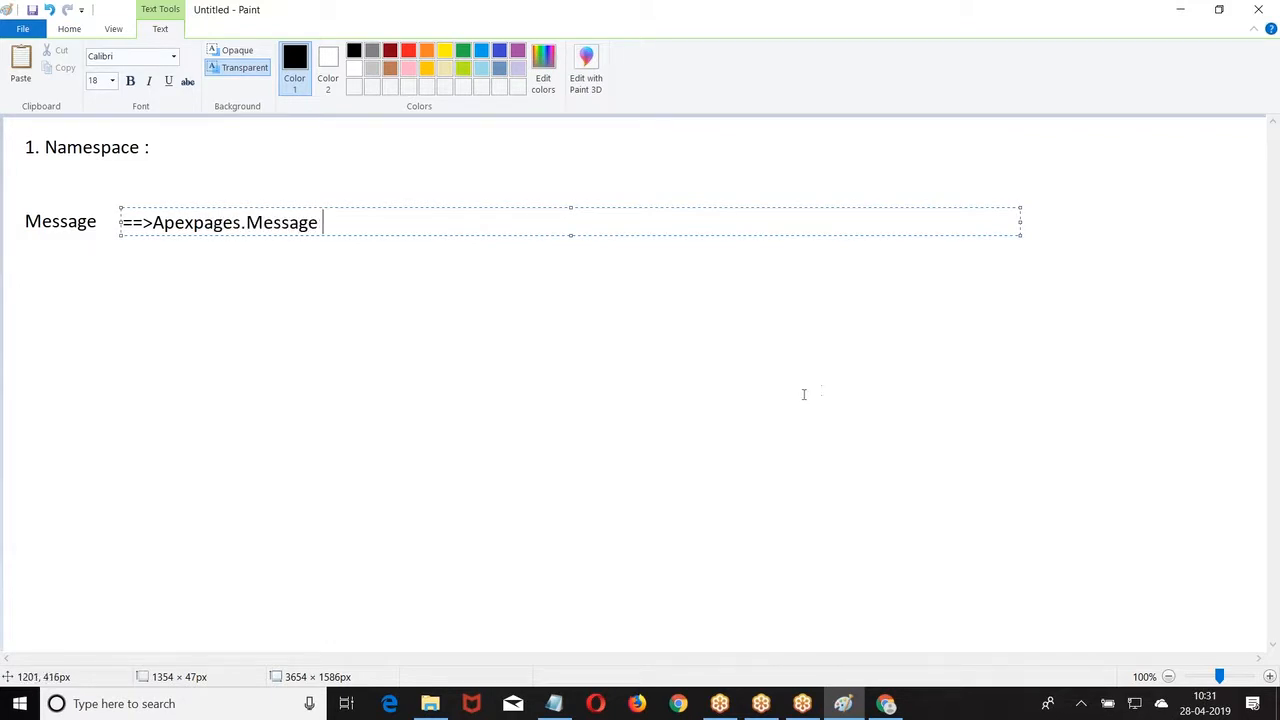
click(19, 282)
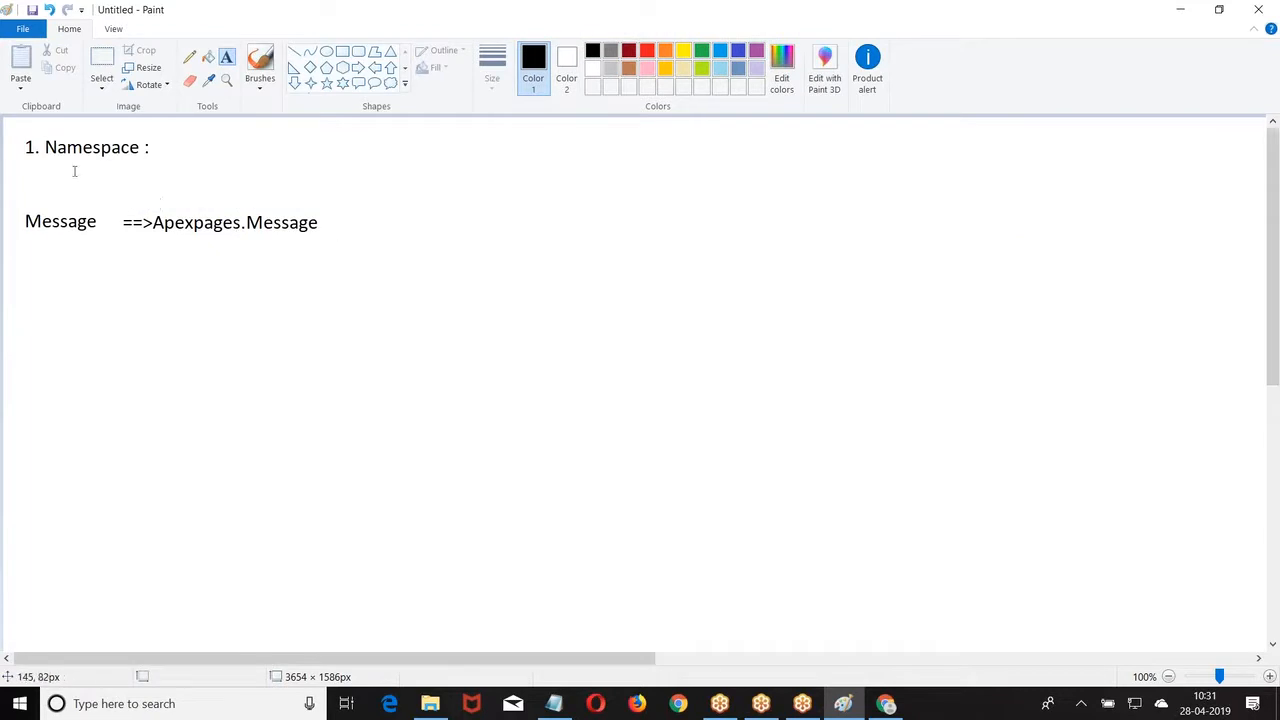
click(150, 251)
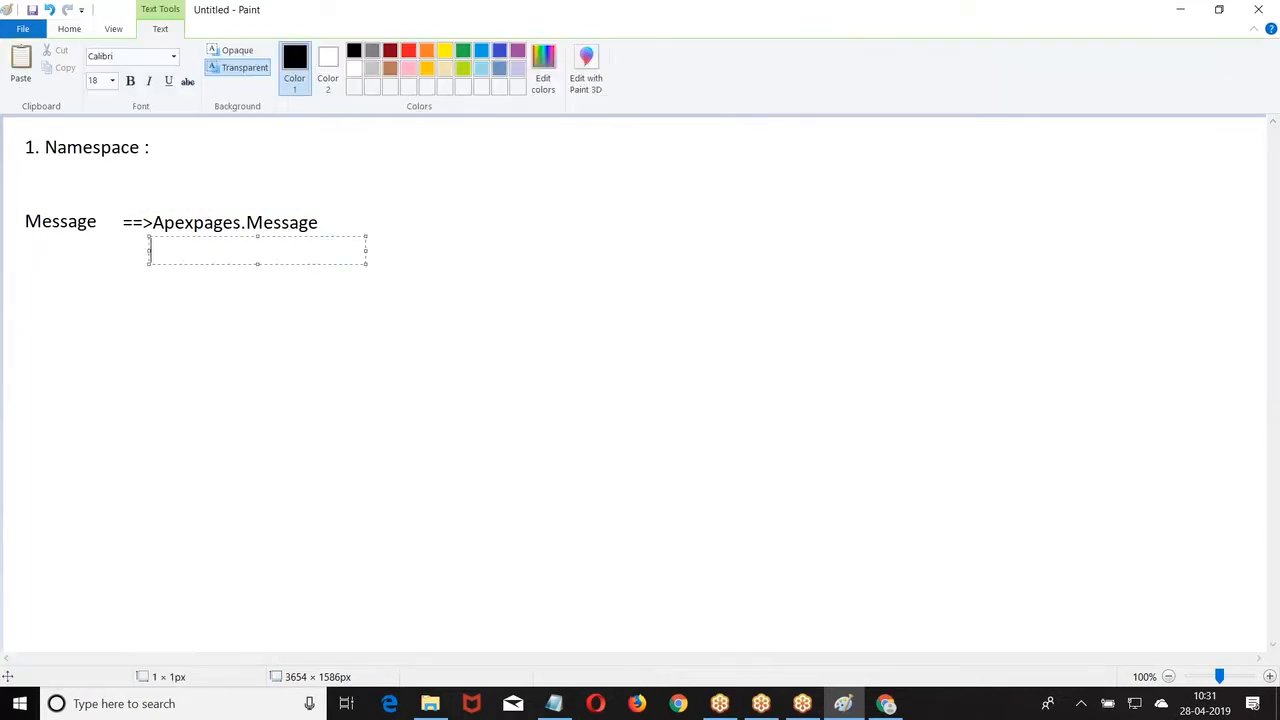
text(Message)
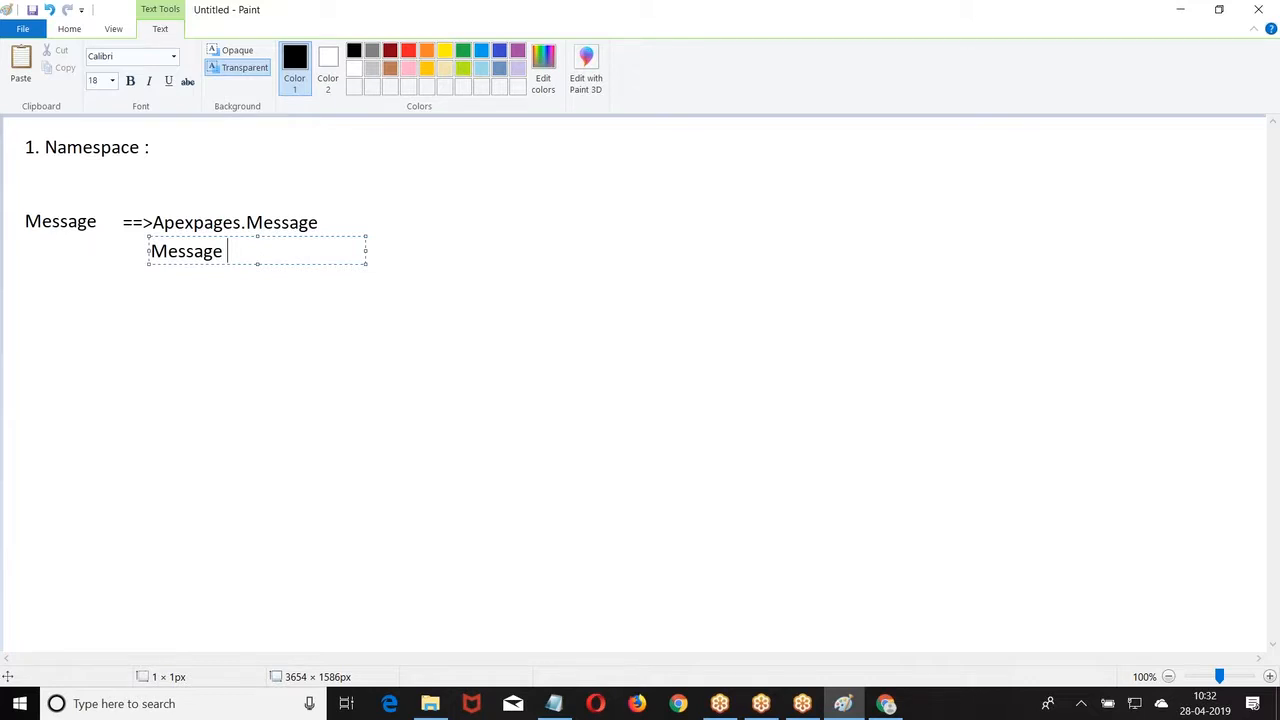
- Start a new blank picture without saving and draw a tall rectangle at the top-left
click(22, 28)
click(42, 56)
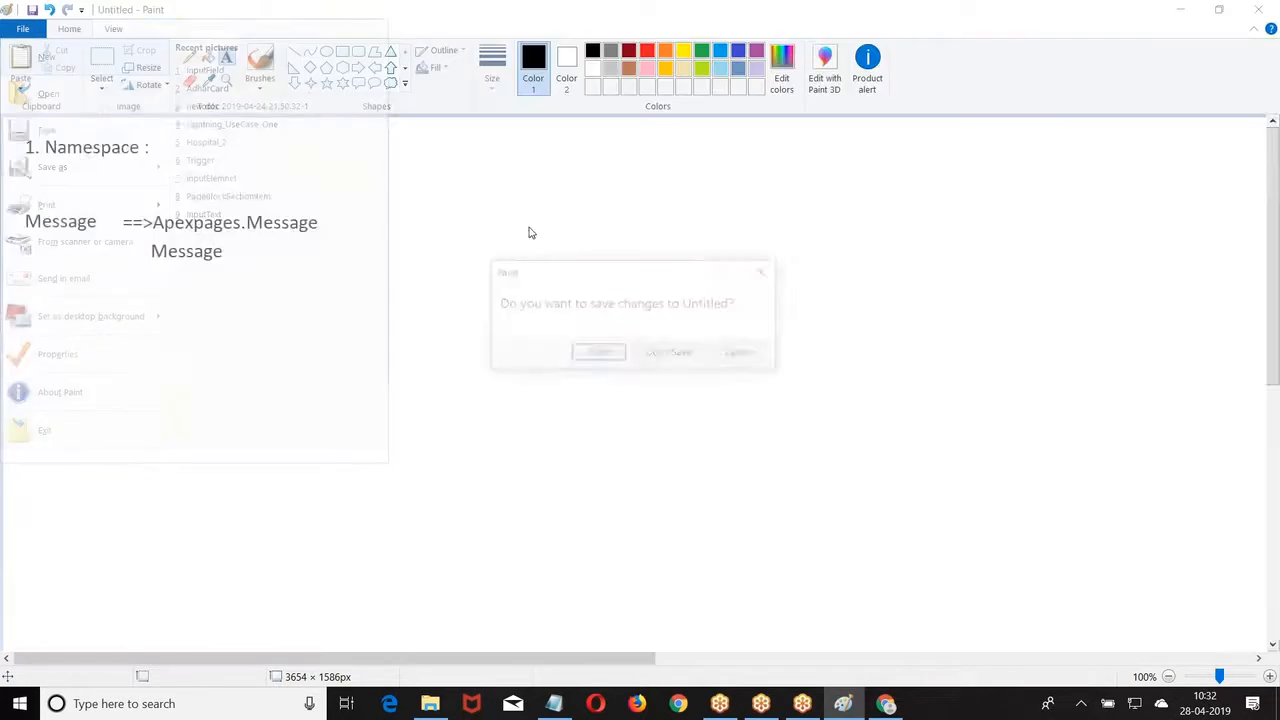
click(670, 352)
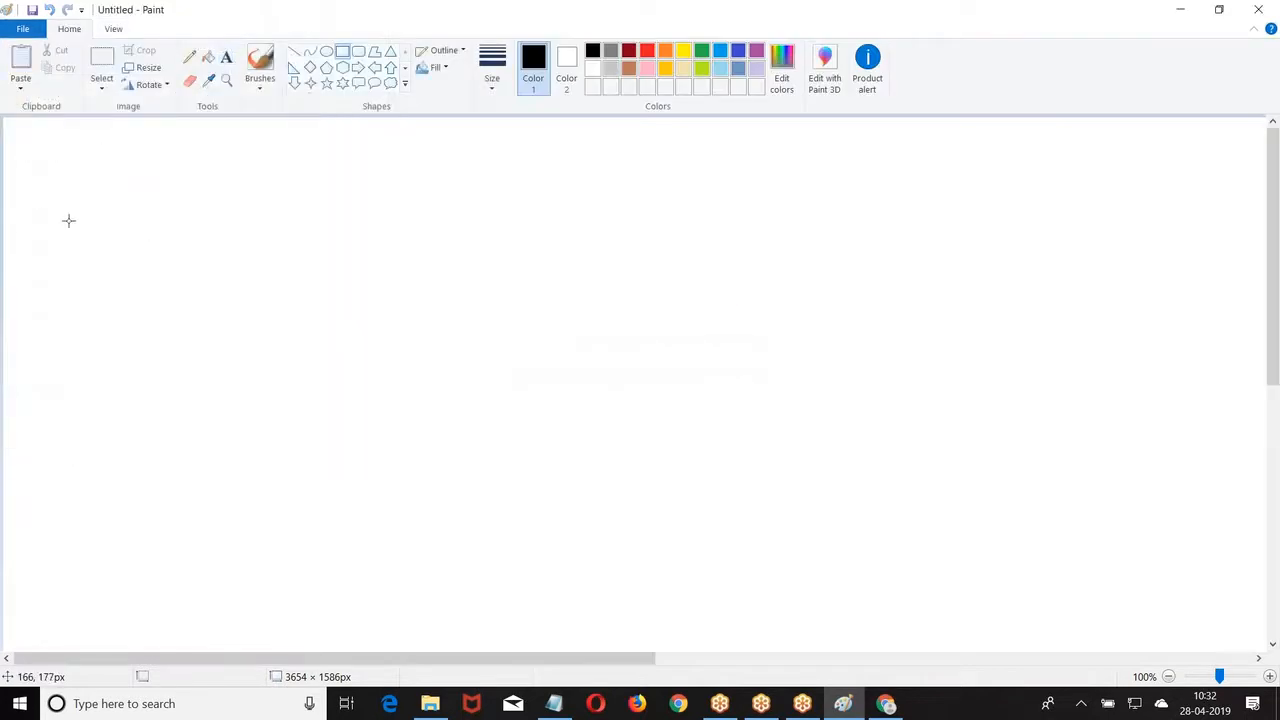
drag(18, 128, 398, 569)
- Head the rectangle 'Production' and box off the header strip
click(226, 57)
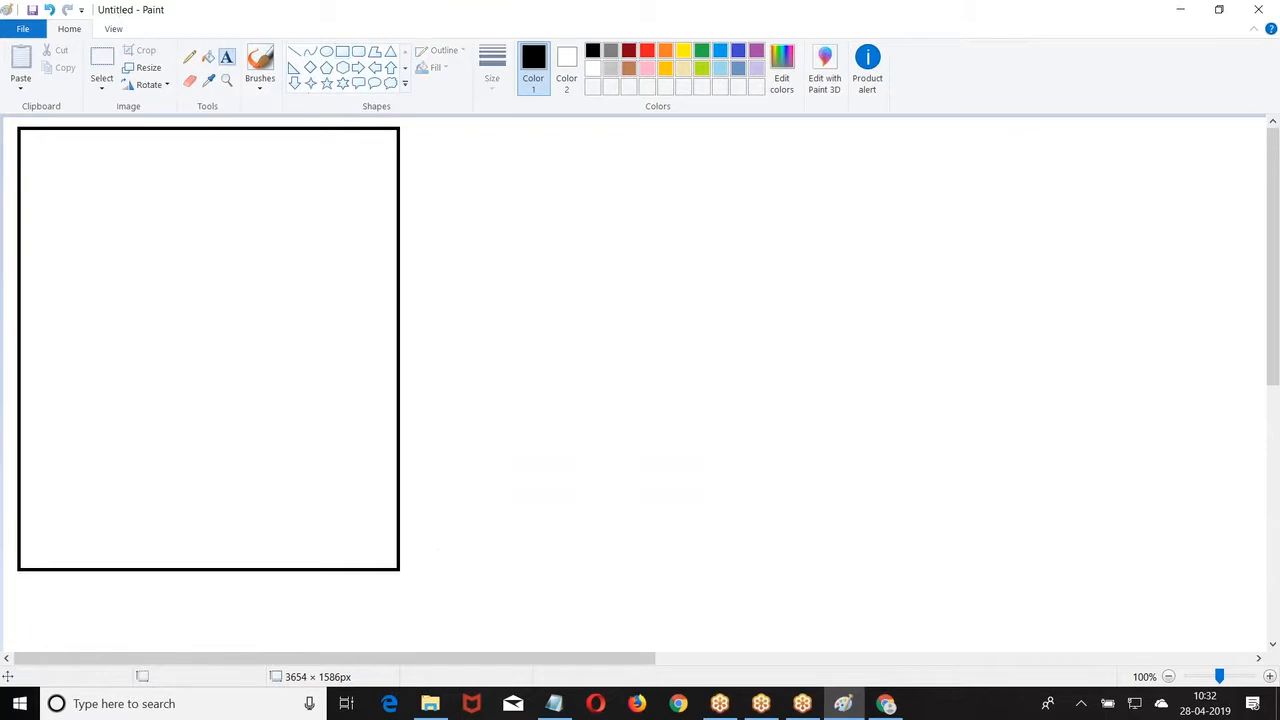
click(90, 179)
text(Production)
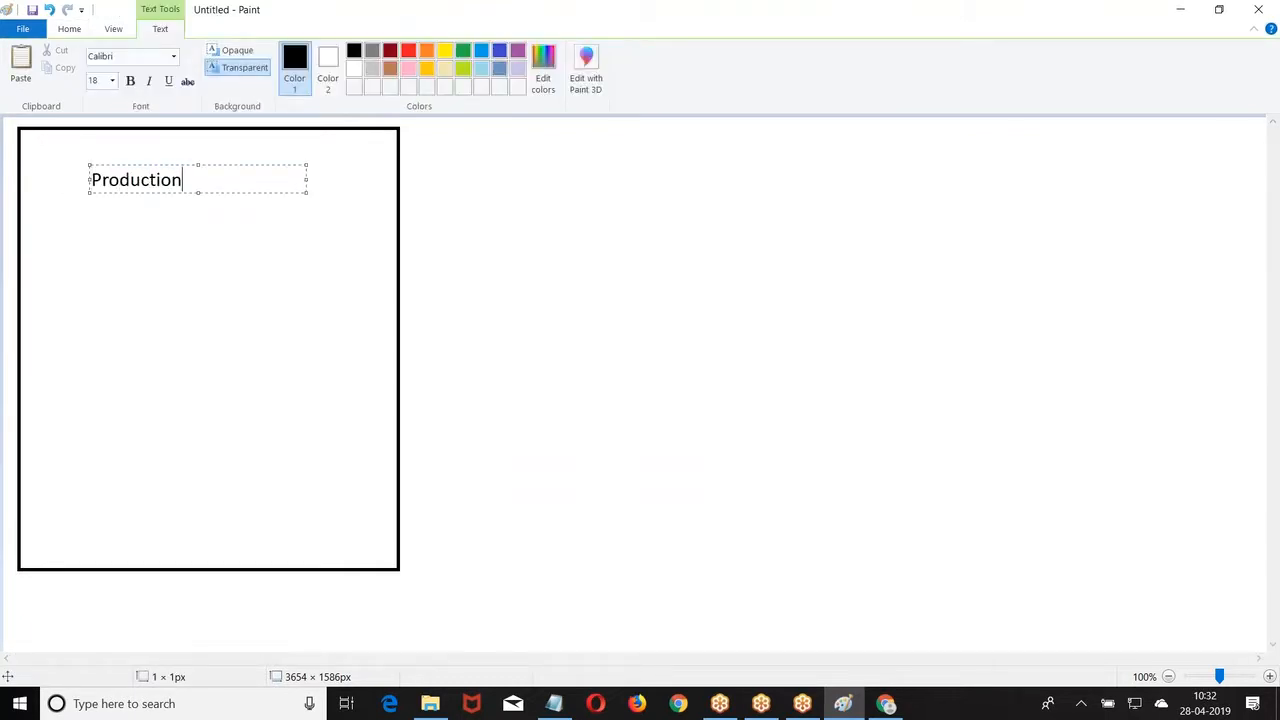
click(240, 147)
click(342, 51)
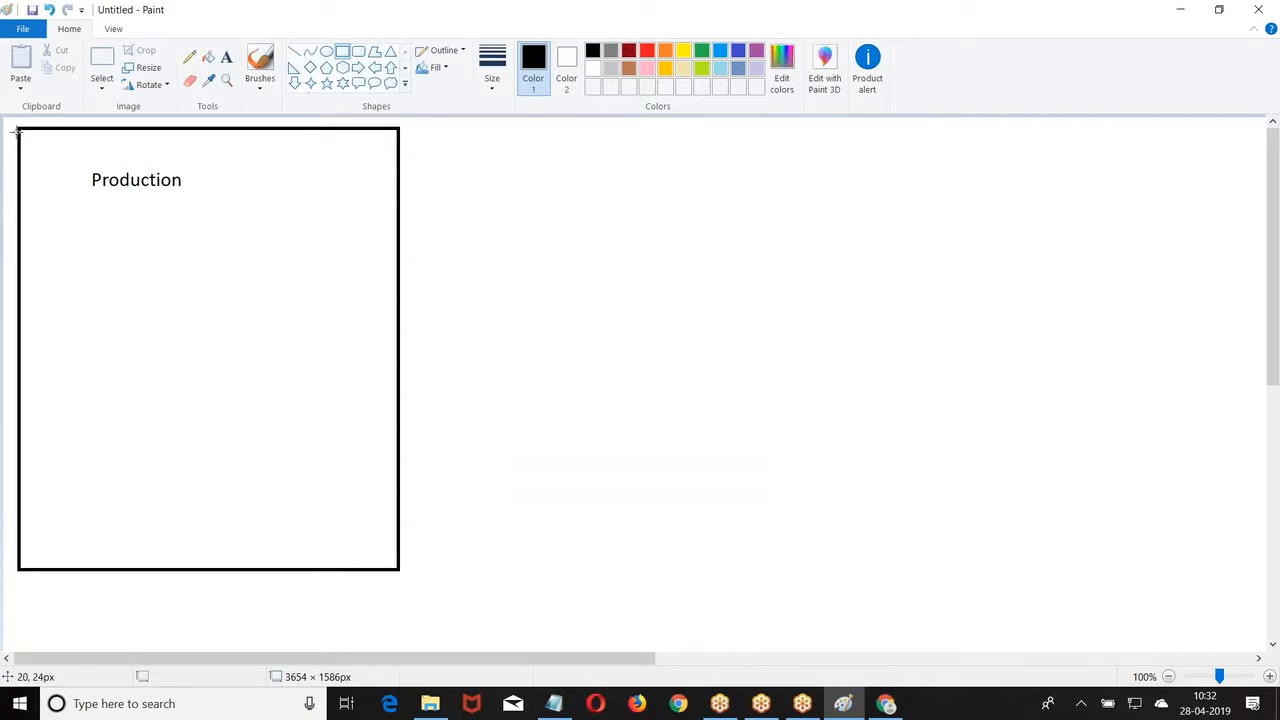
drag(17, 130, 394, 211)
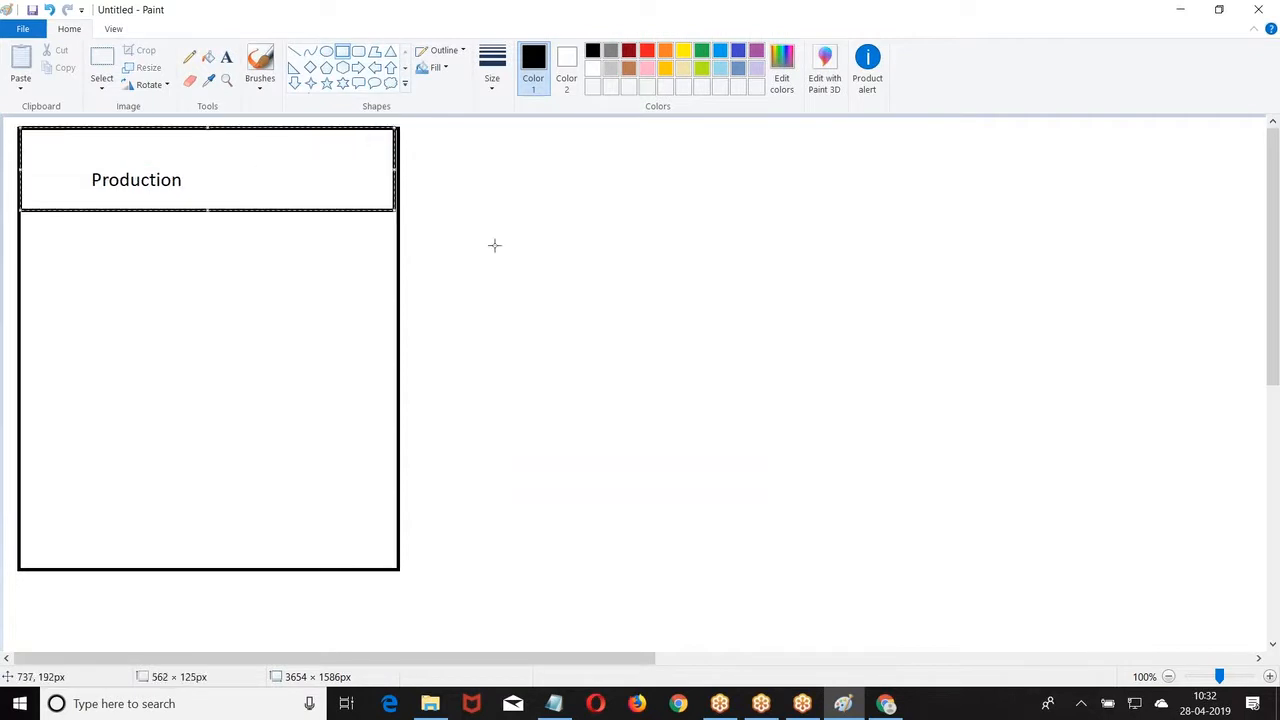
click(494, 245)
- List Account_Details, Invoice_Wrapper, Quote_Generation and Order_Tracking below the Production header
click(226, 56)
click(51, 237)
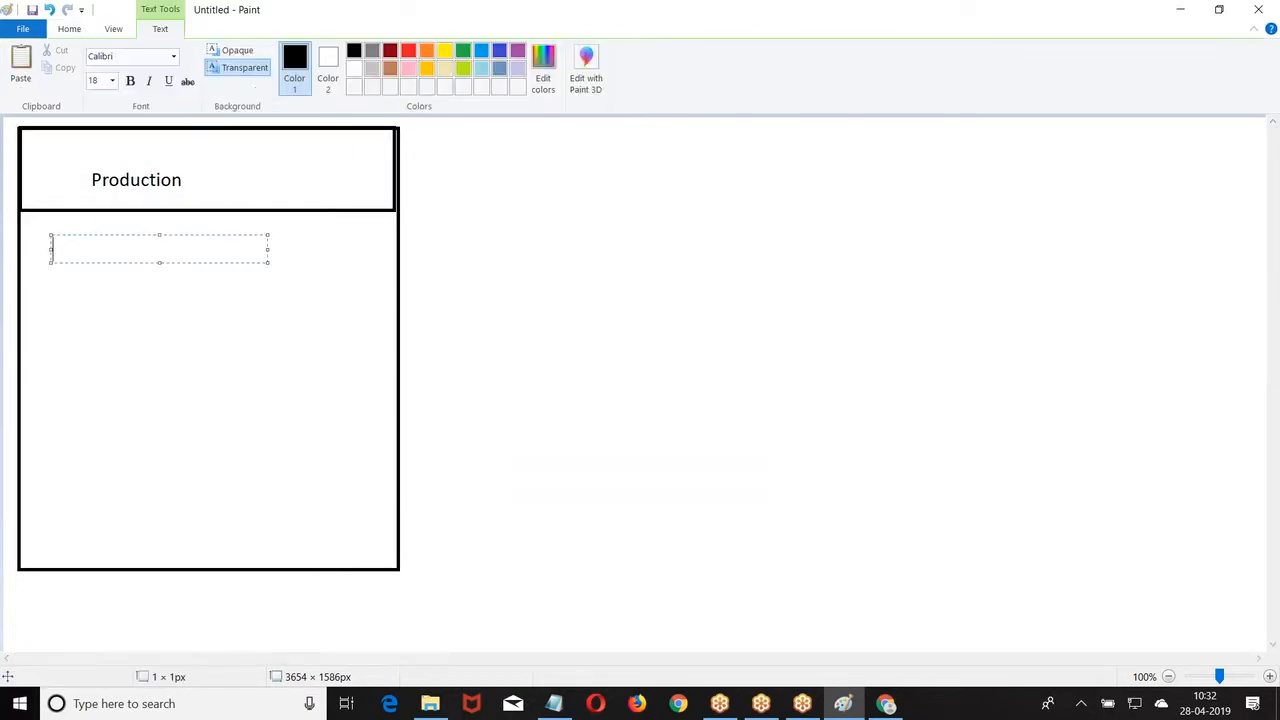
text(Account_Details)
key(Return)
key(Return)
text(In)
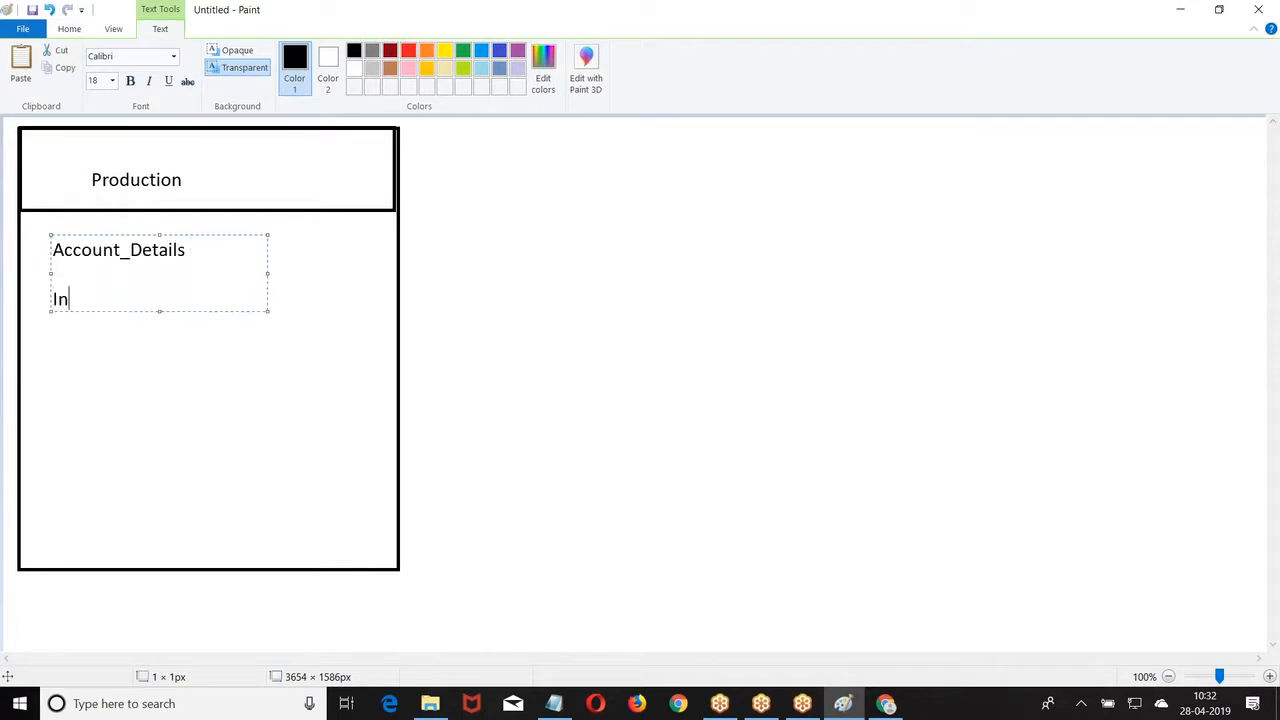
text(voice_Wrapper)
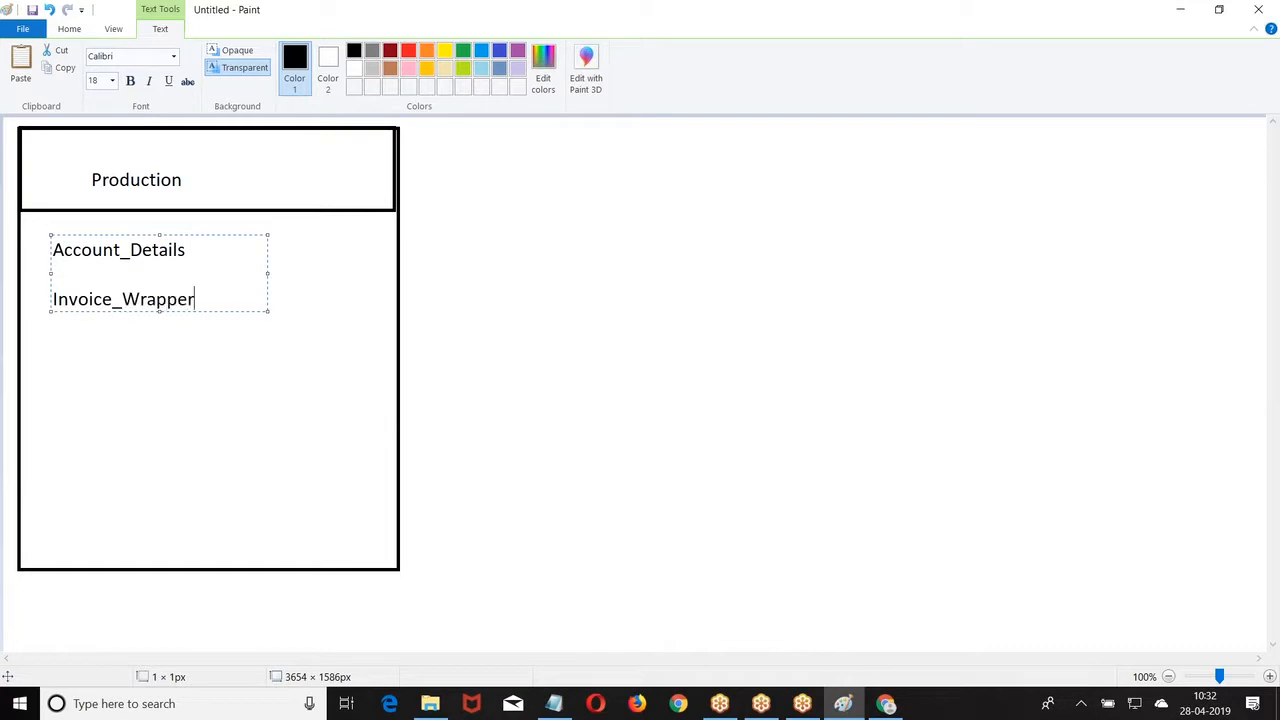
key(Return)
key(Return)
text(Quote_Gene)
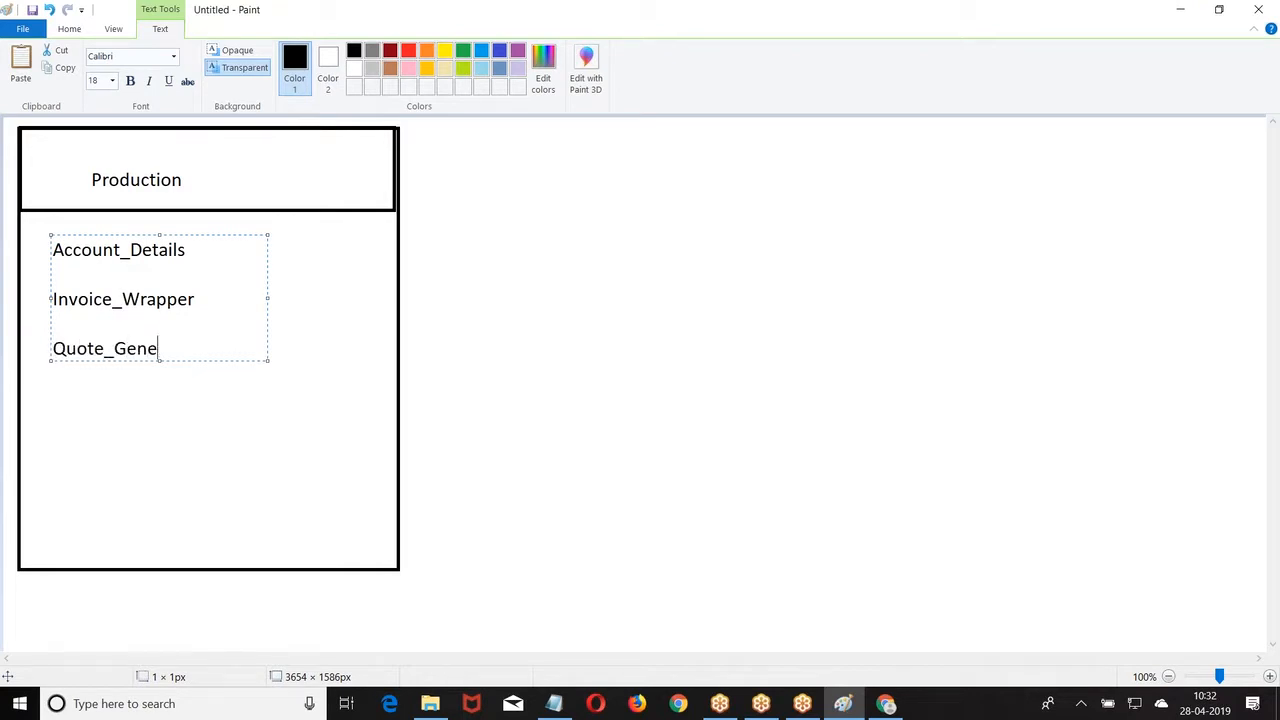
text(ration)
key(Return)
key(Return)
text(Or)
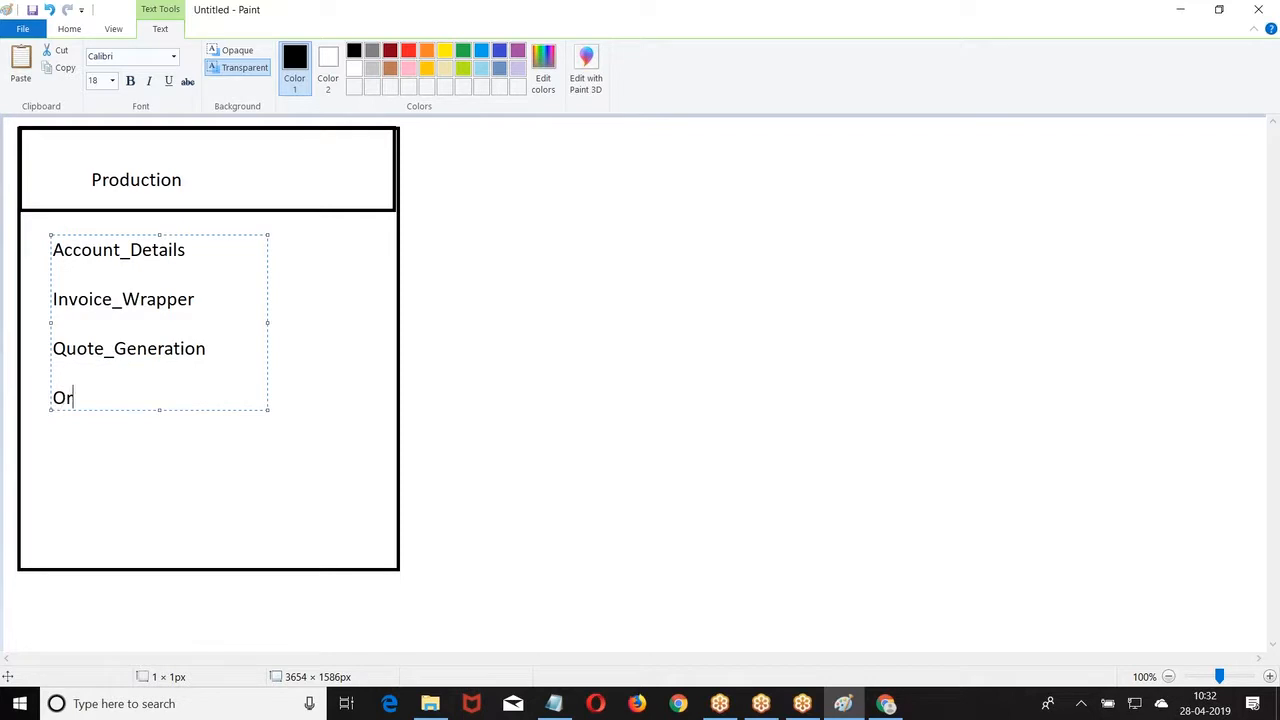
text(der_Tracking)
click(529, 295)
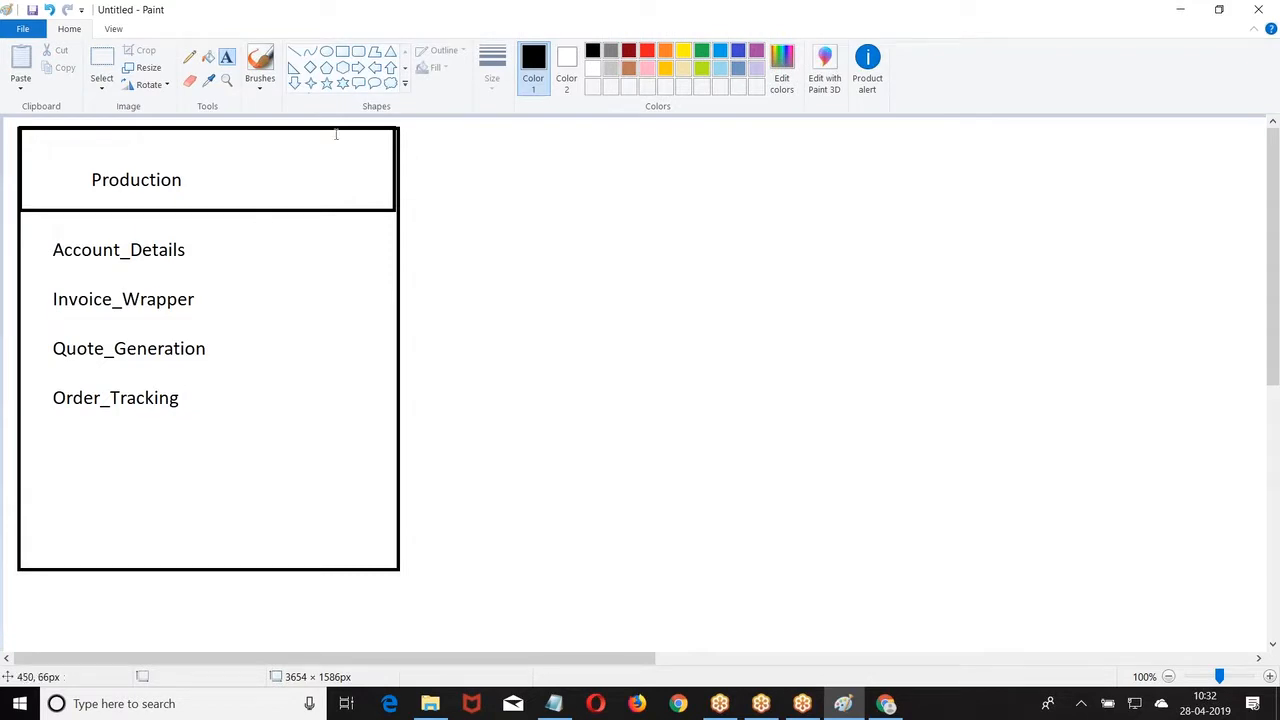
- Draw a second box at the upper right headed 'Tools'
click(342, 51)
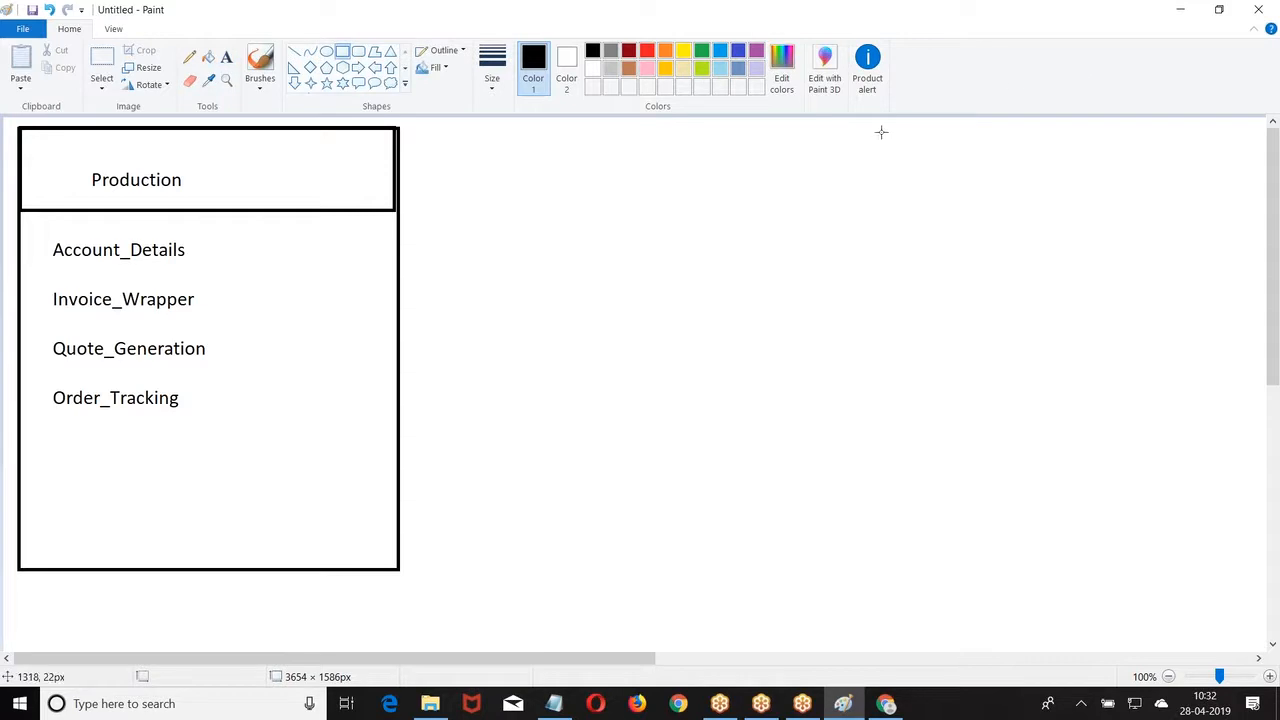
drag(882, 132, 1223, 247)
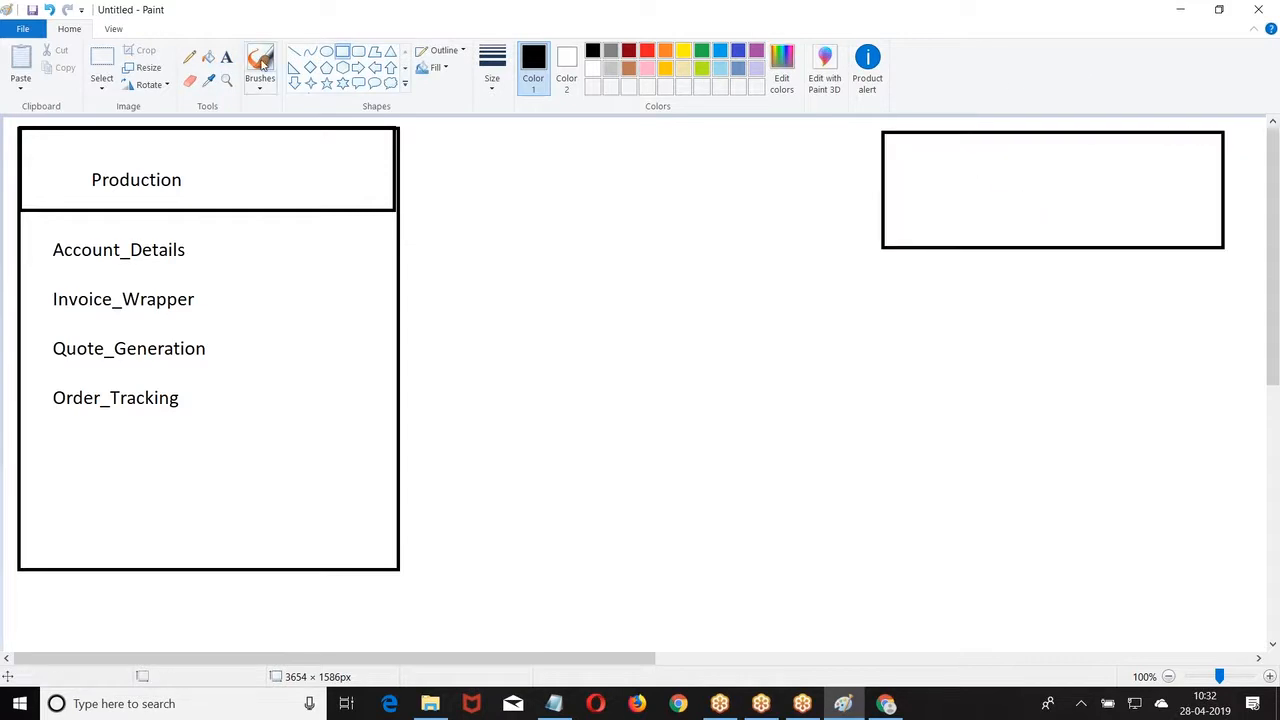
click(226, 56)
click(977, 138)
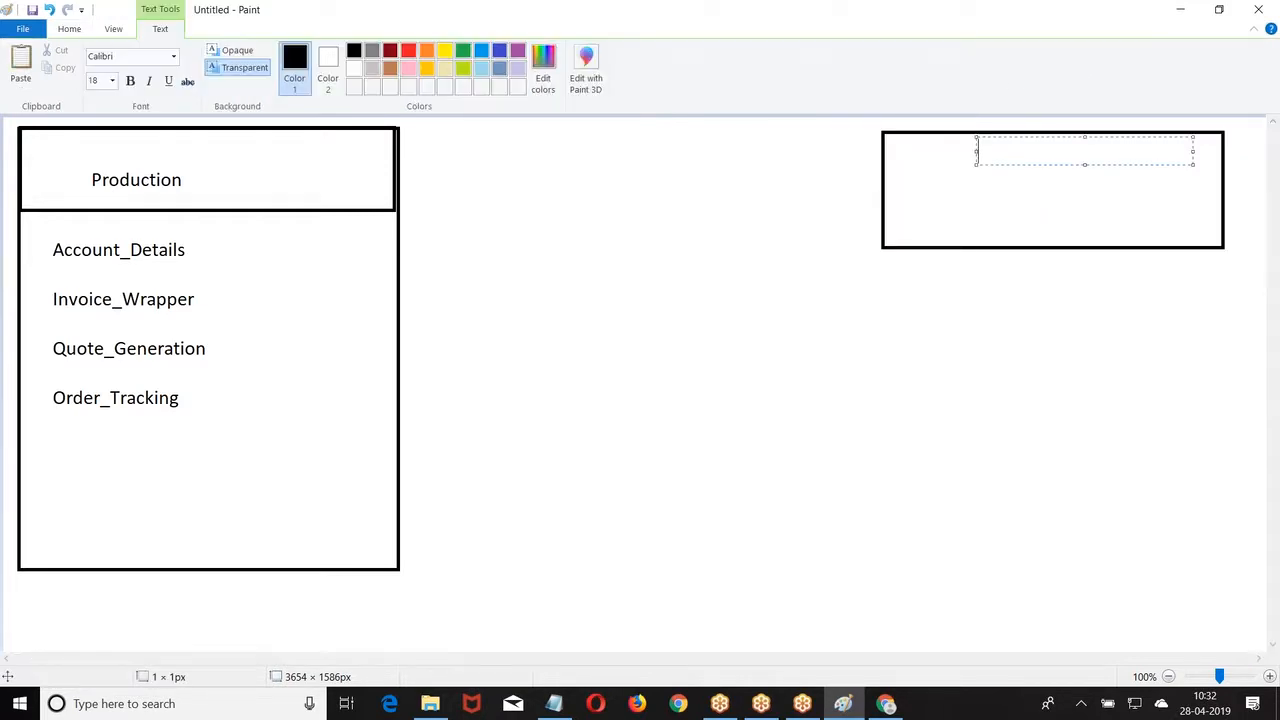
text(Tools)
click(944, 190)
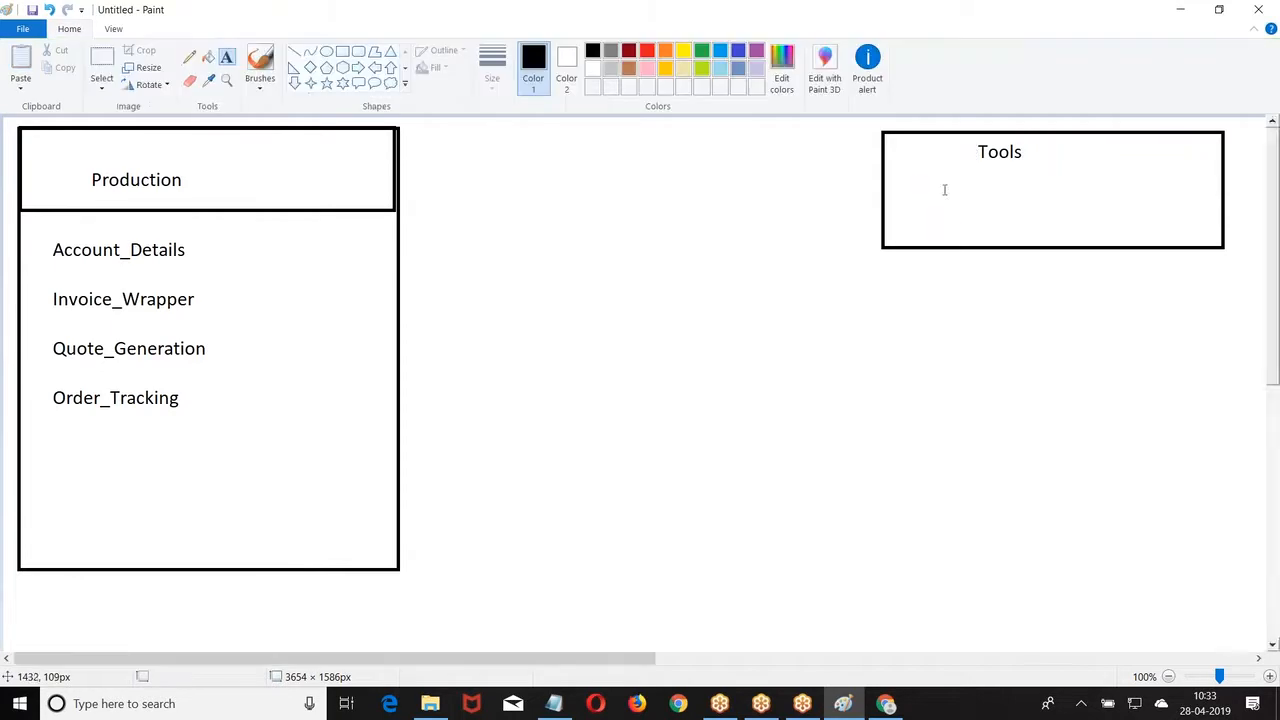
- List Account_Details and Order_Tracking in the Tools box and label the Production box 'LIC'
click(918, 182)
text(Ac)
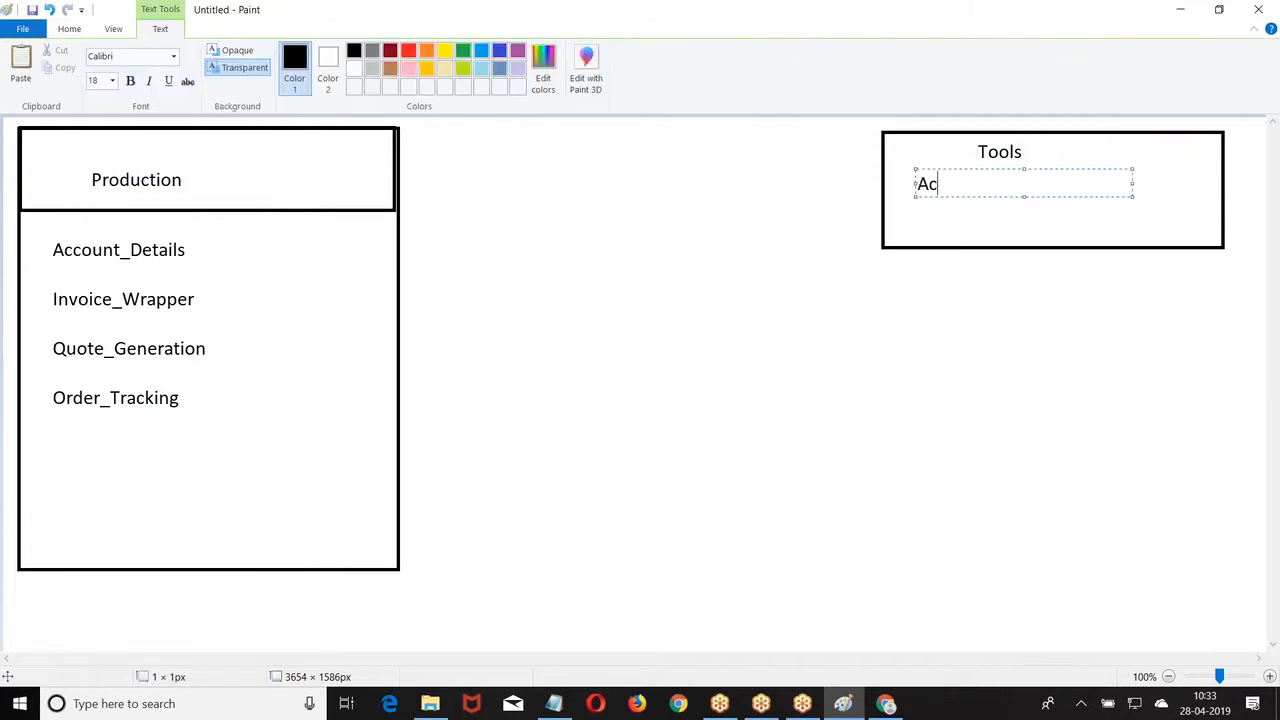
text(count_Detai)
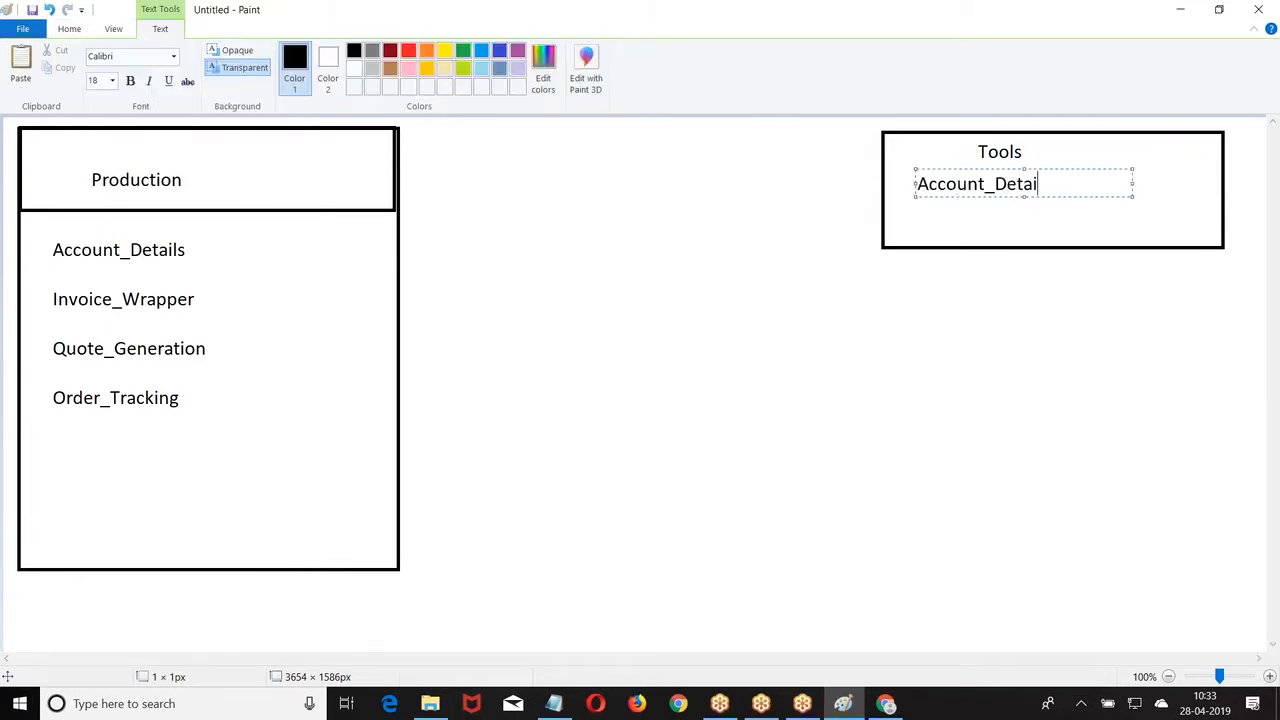
text(ls)
key(Return)
click(226, 177)
text(LIC)
click(663, 264)
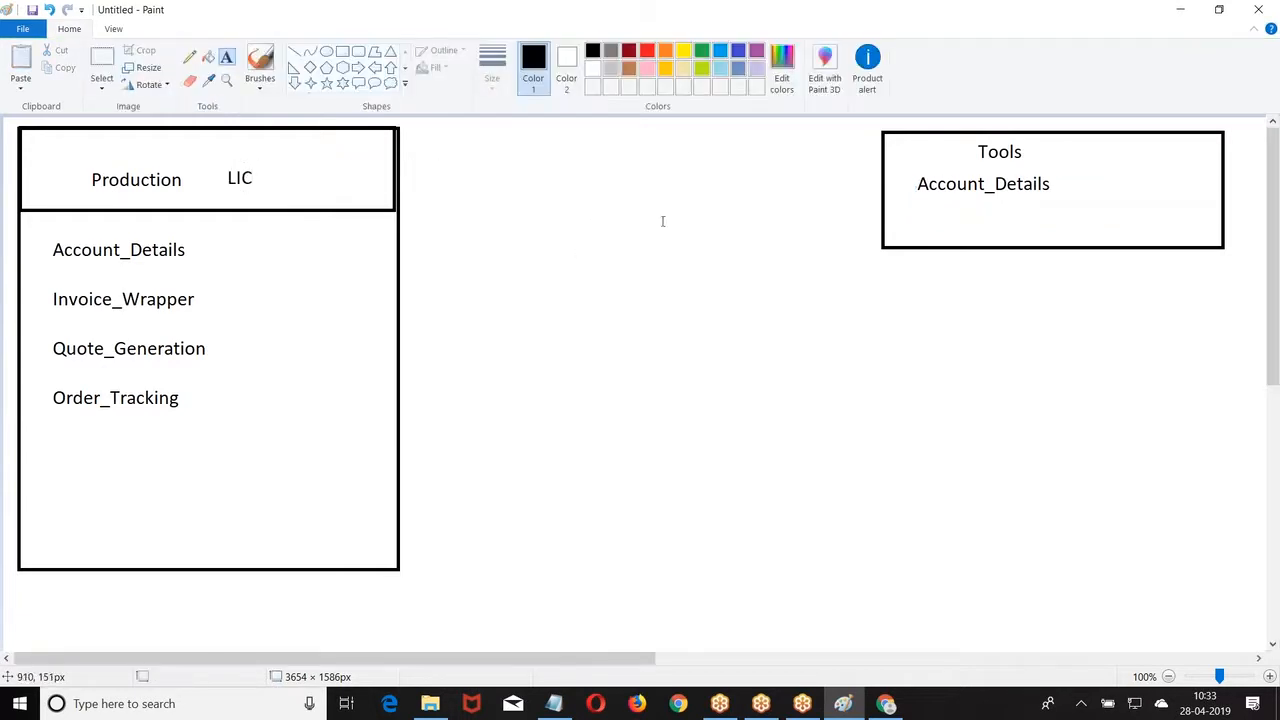
click(916, 204)
text(Or)
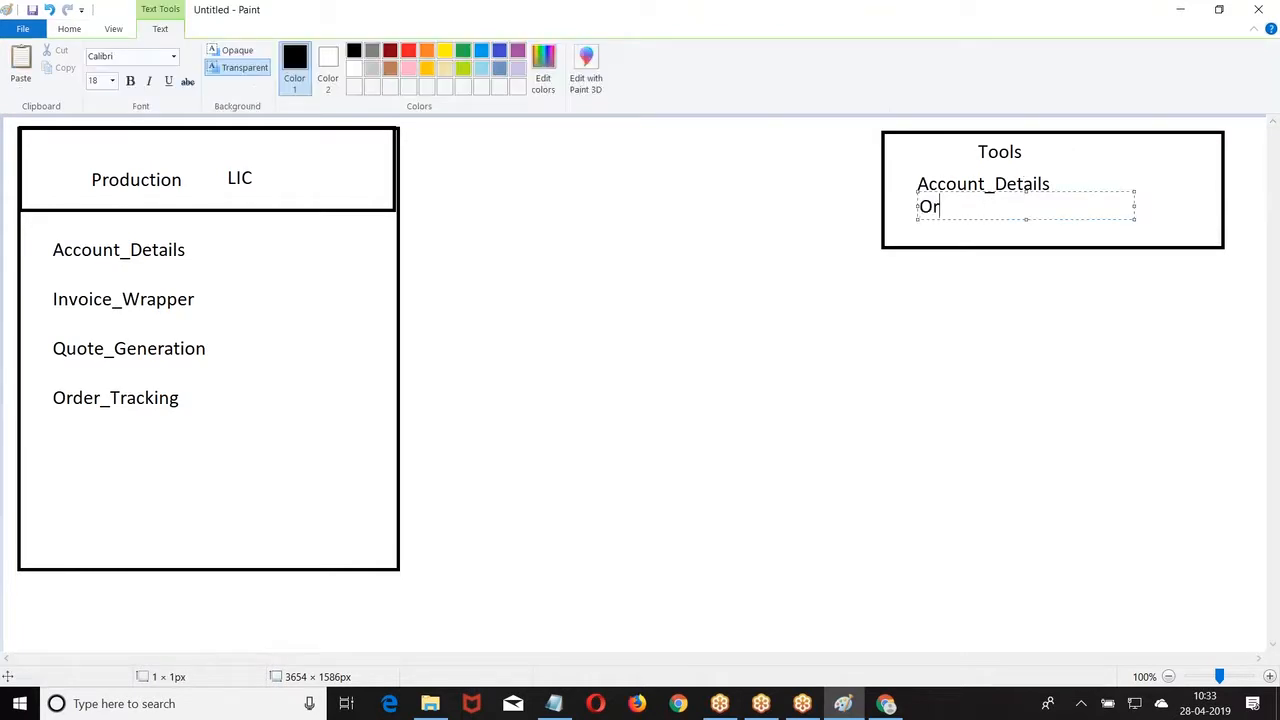
text(der_Tracking)
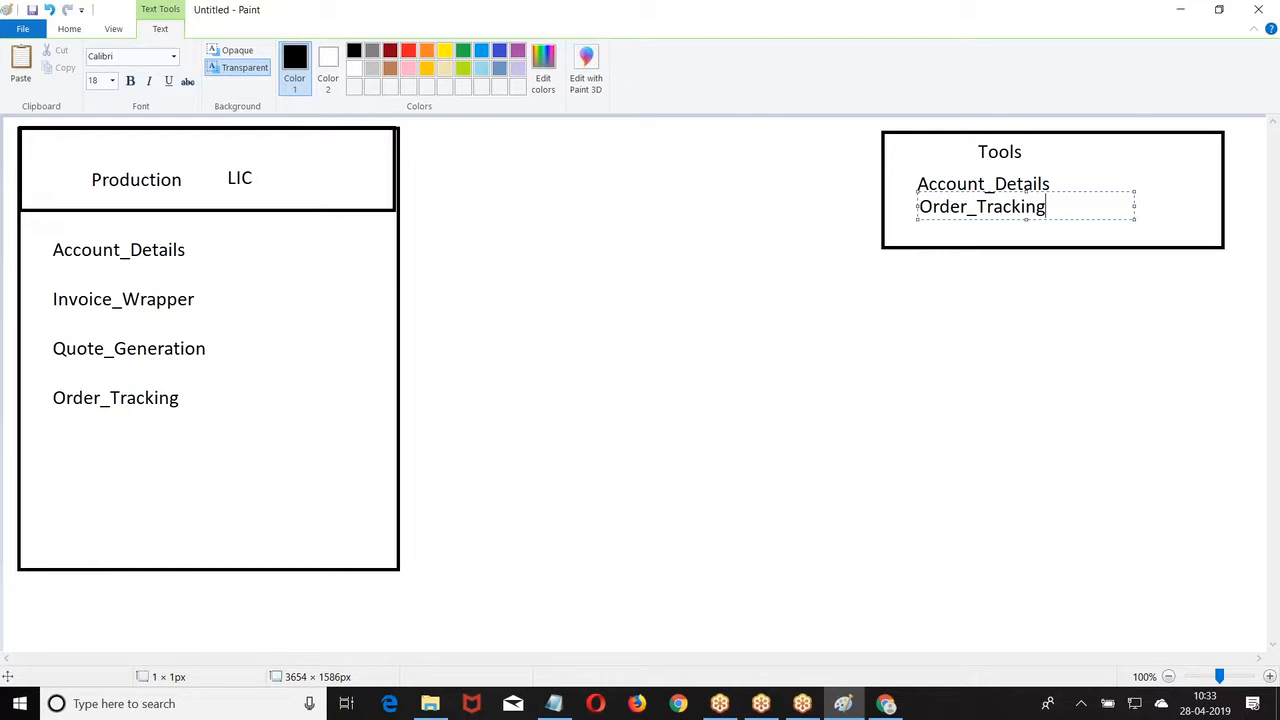
click(551, 223)
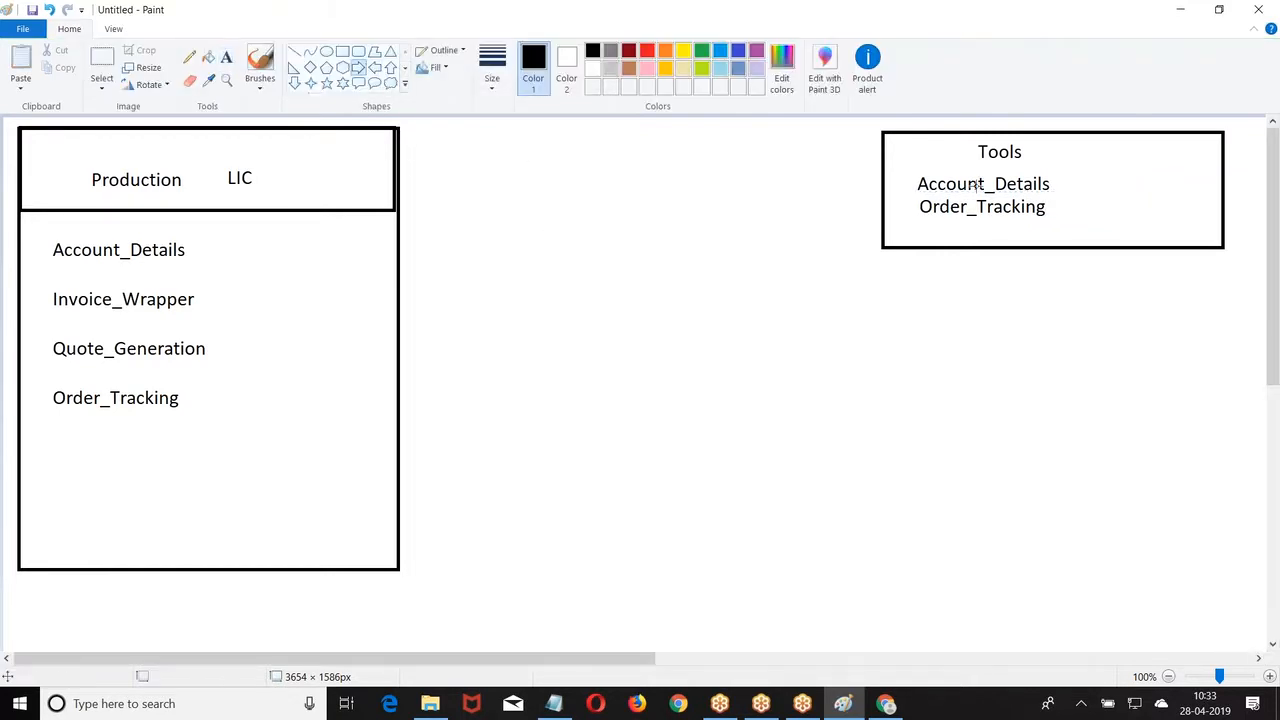
- Draw a left arrow from the Tools box to Production and select the Tools box's two lines
drag(400, 162, 806, 221)
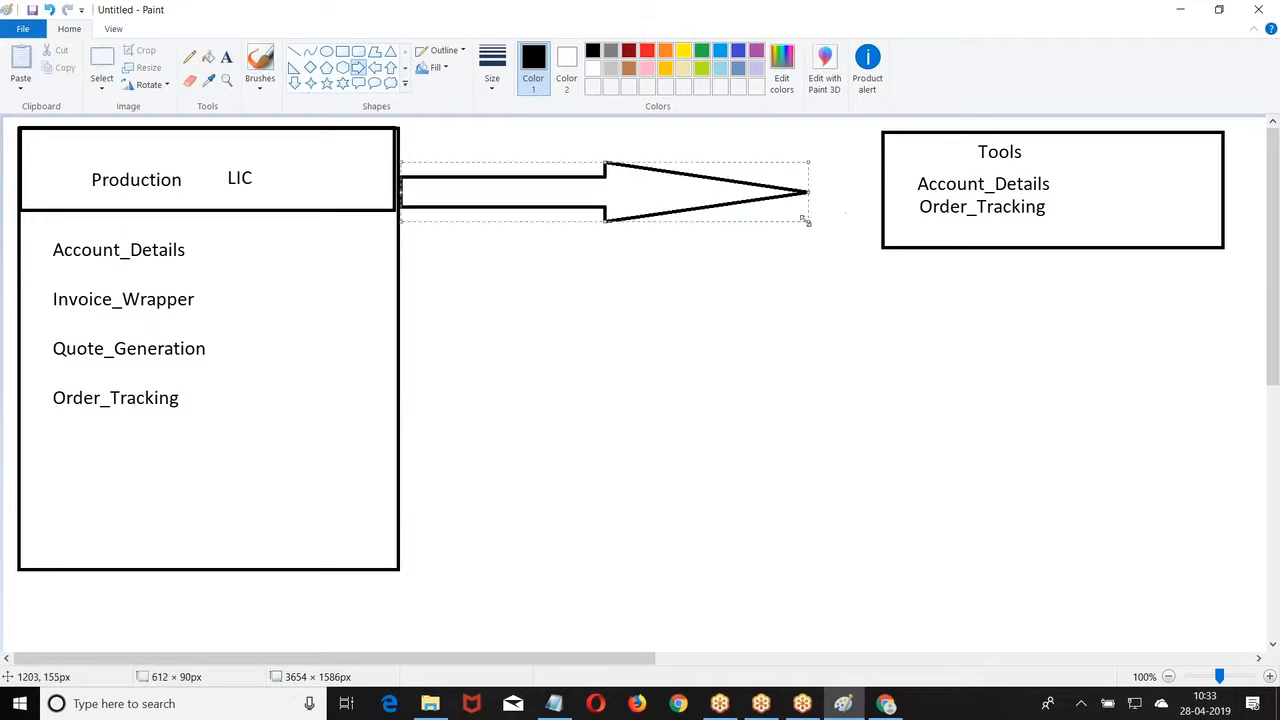
key(ctrl+z)
click(374, 67)
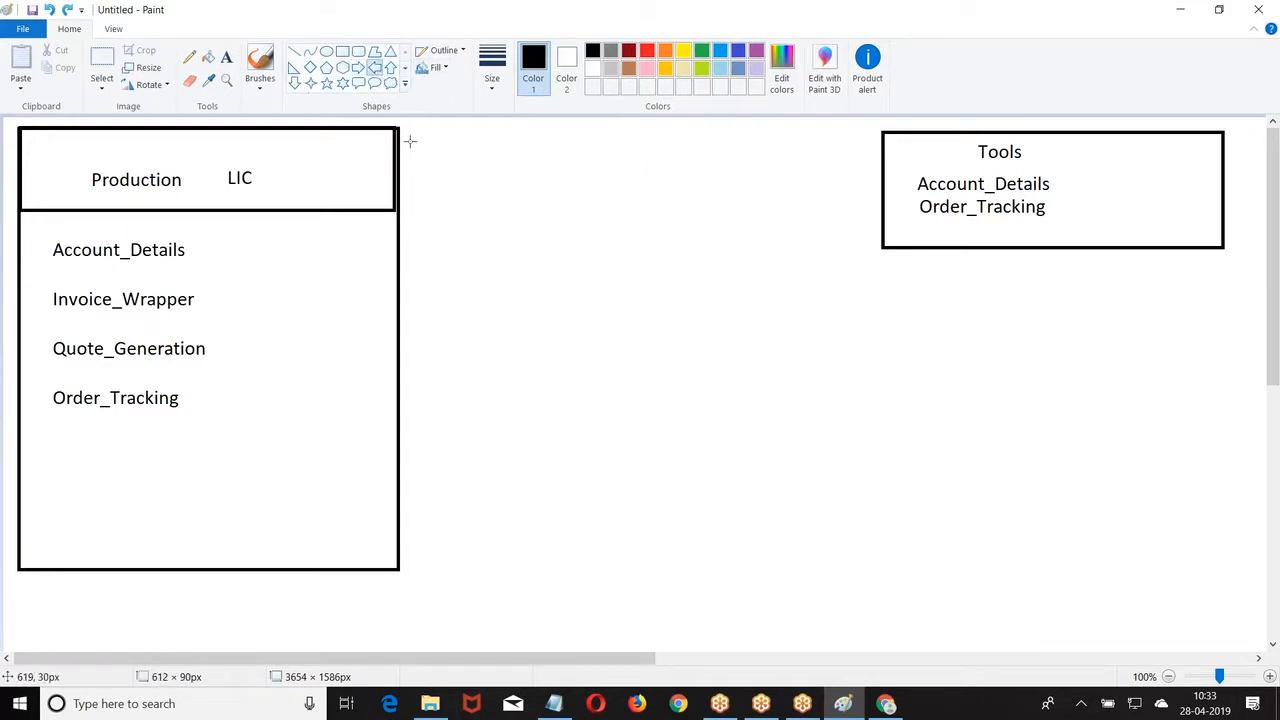
drag(400, 148, 880, 213)
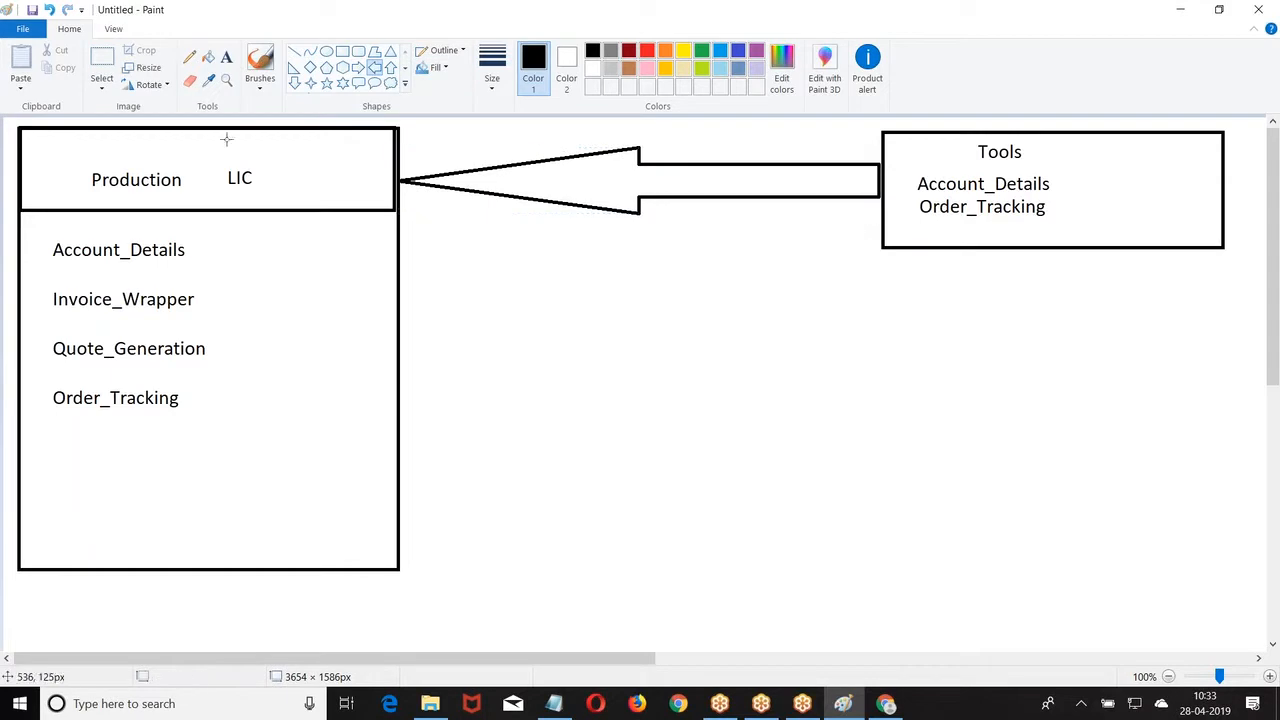
click(103, 62)
drag(911, 169, 1081, 226)
- Copy the two Tools lines and paste them at the bottom of the Production box
key(ctrl+c)
key(ctrl+v)
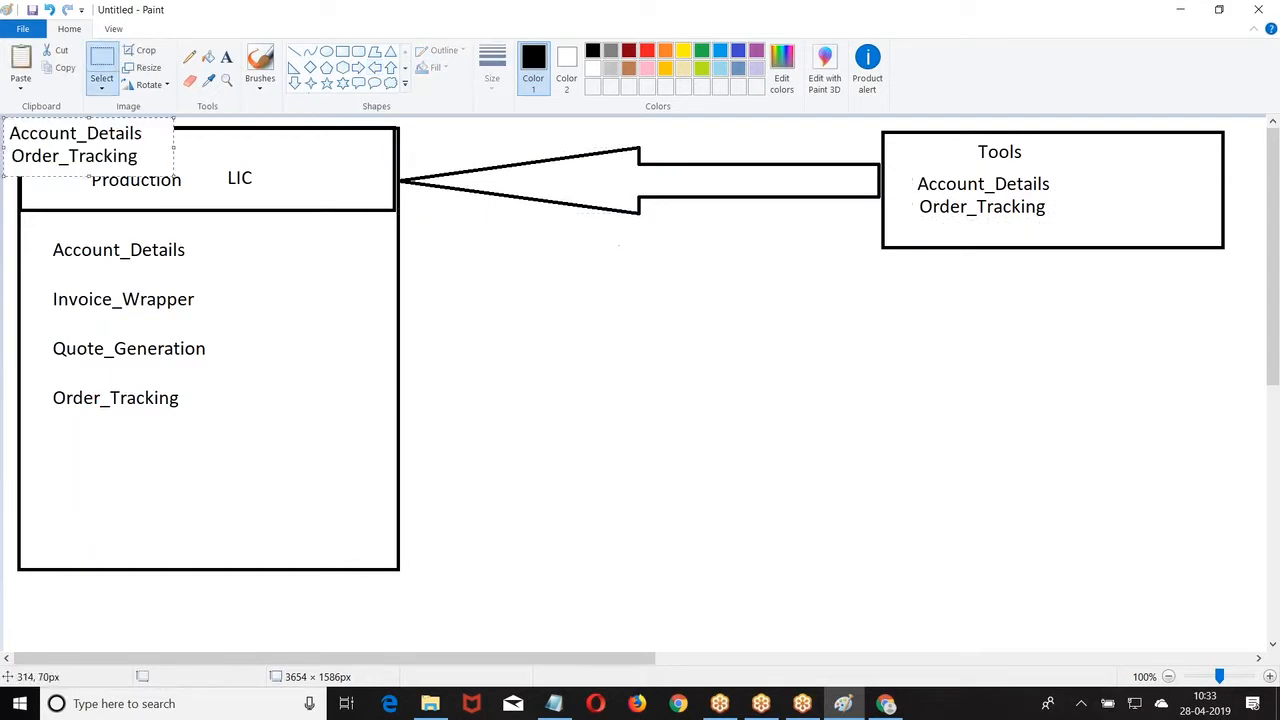
drag(136, 192, 176, 502)
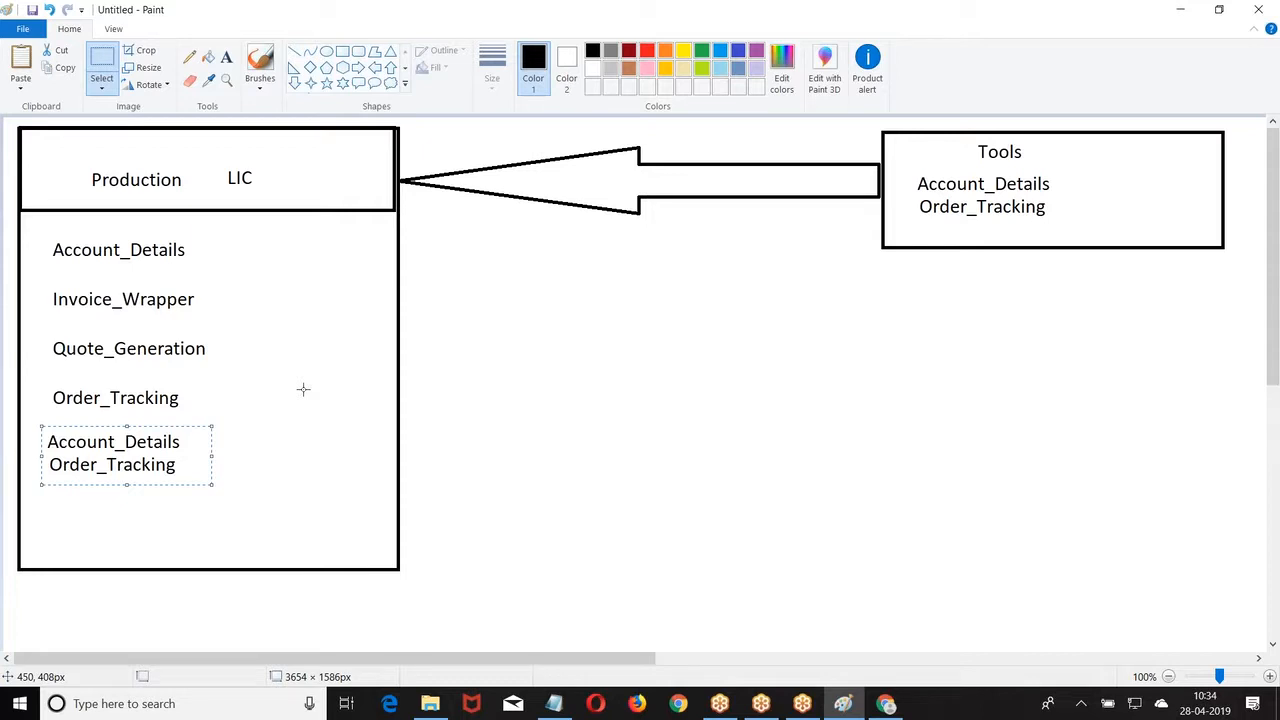
click(590, 286)
- Shift the Tools box's Account_Details and Order_Tracking lines to the right
drag(906, 166, 1064, 223)
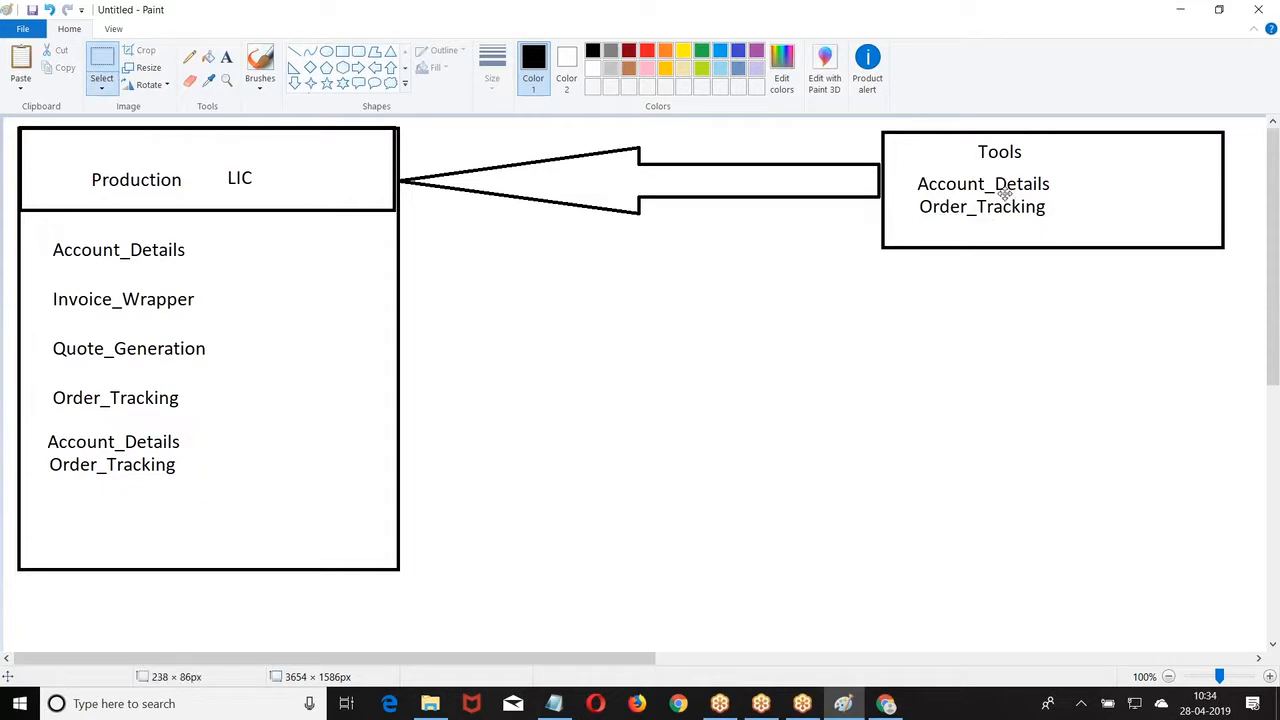
drag(1005, 194, 1048, 197)
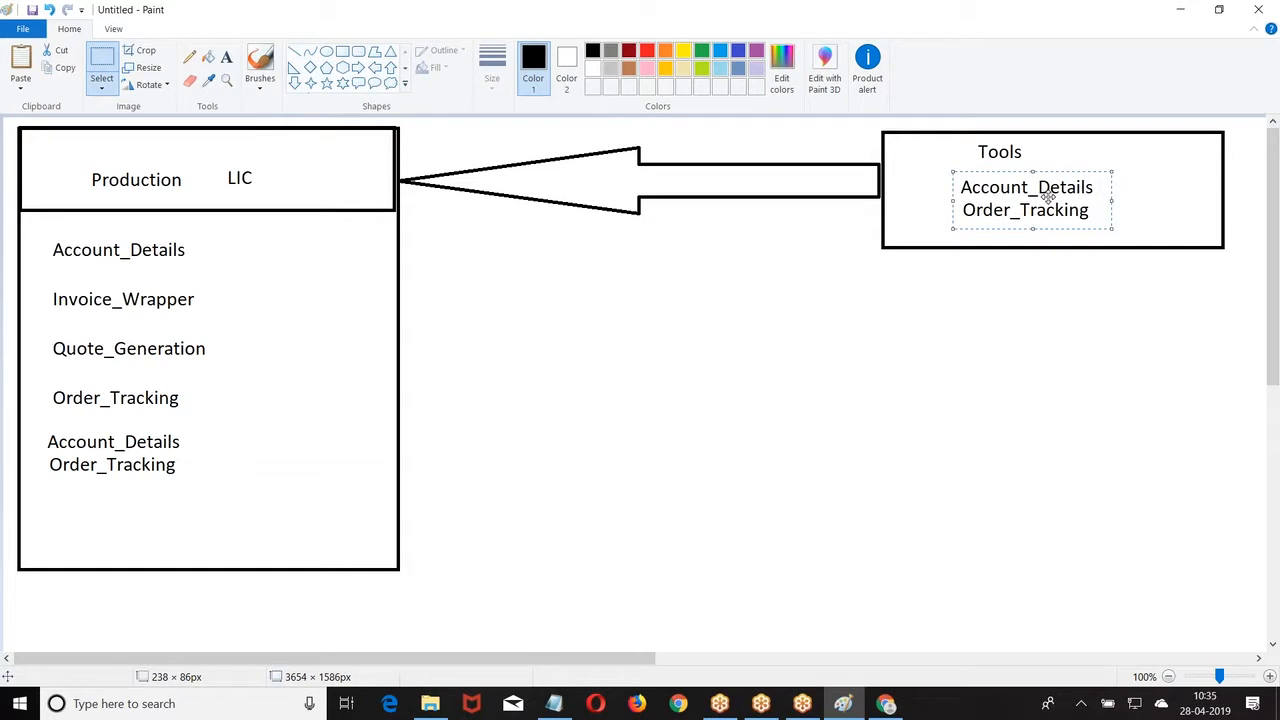
click(1078, 397)
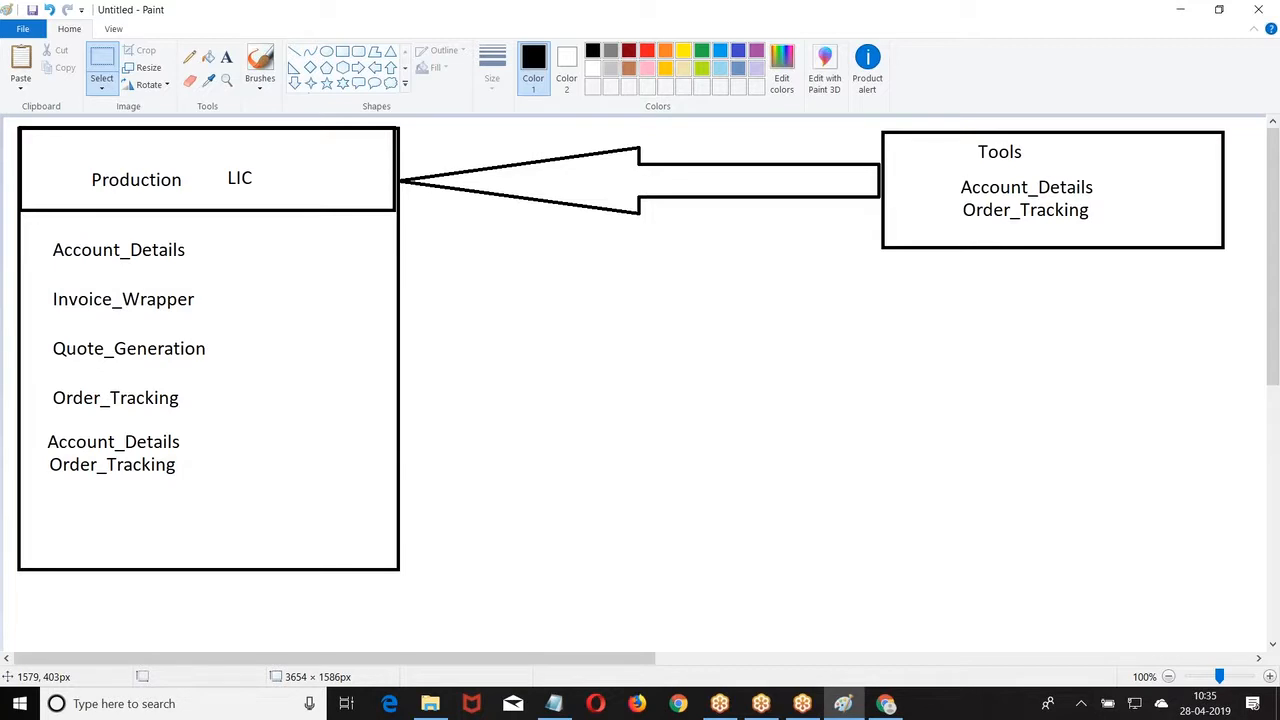
click(227, 58)
- Label the Tools box 'Capital' and shift the copied Production lines right
click(898, 151)
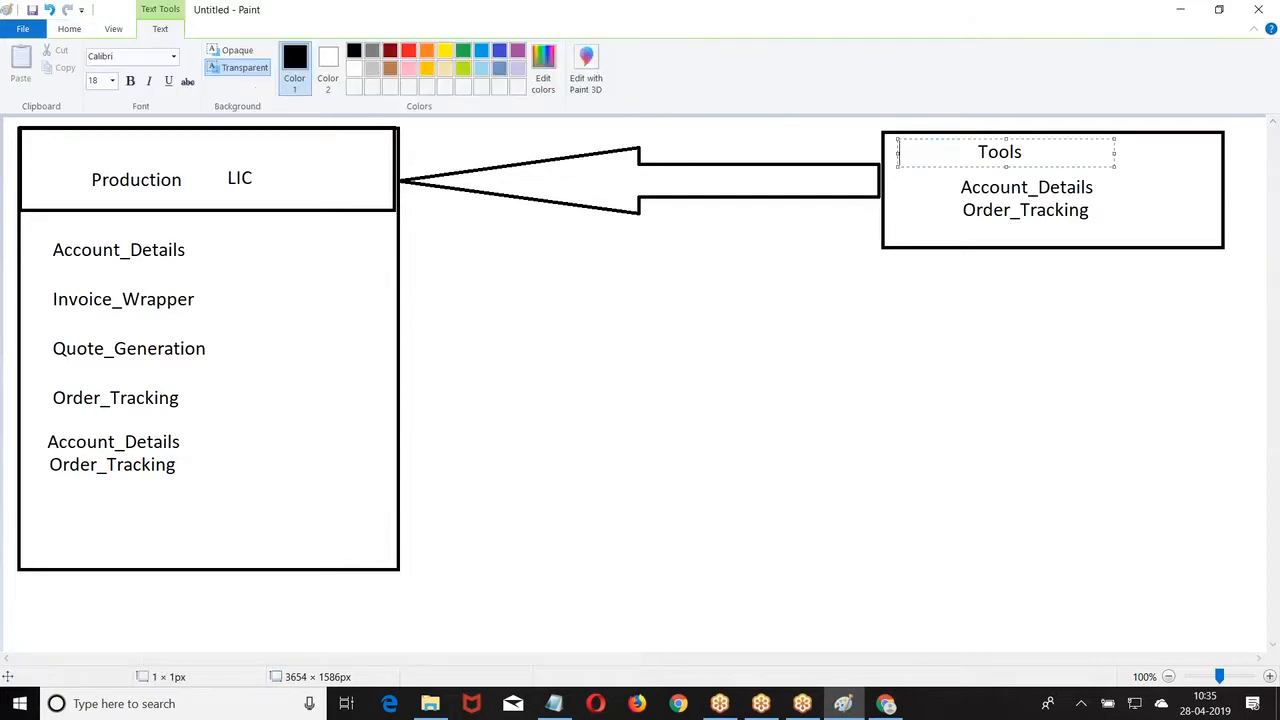
text(Capital)
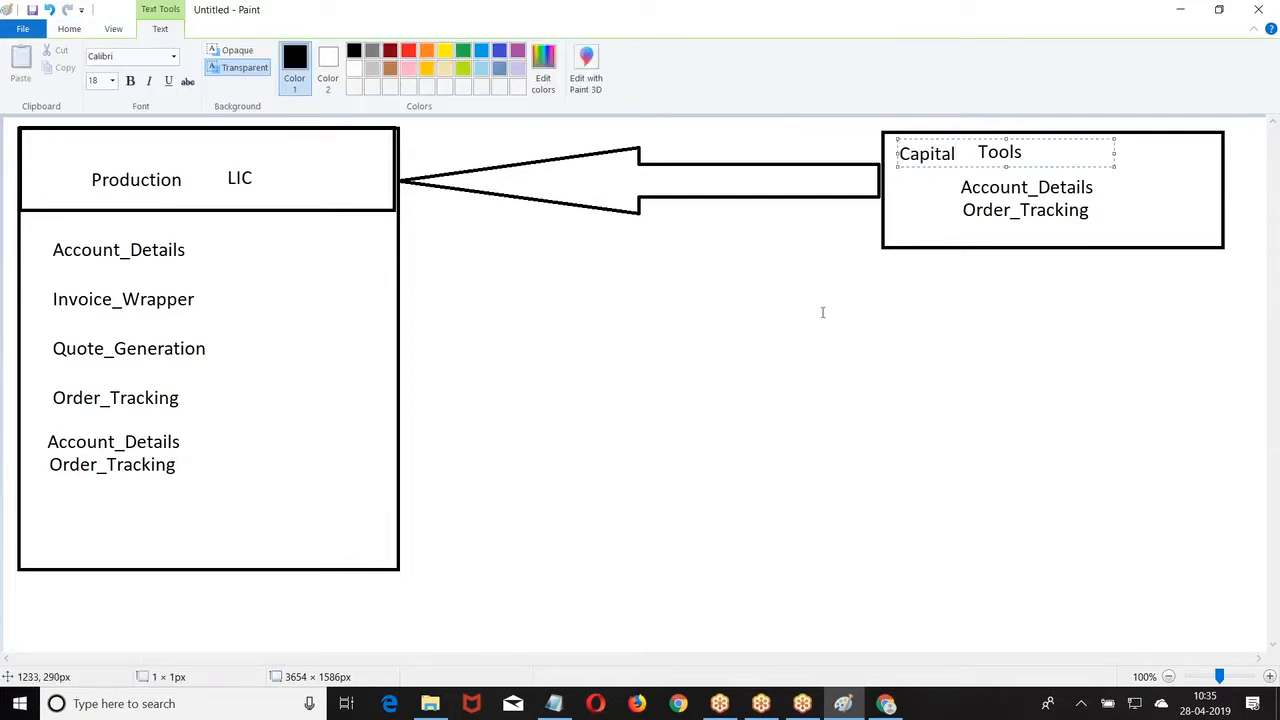
click(821, 312)
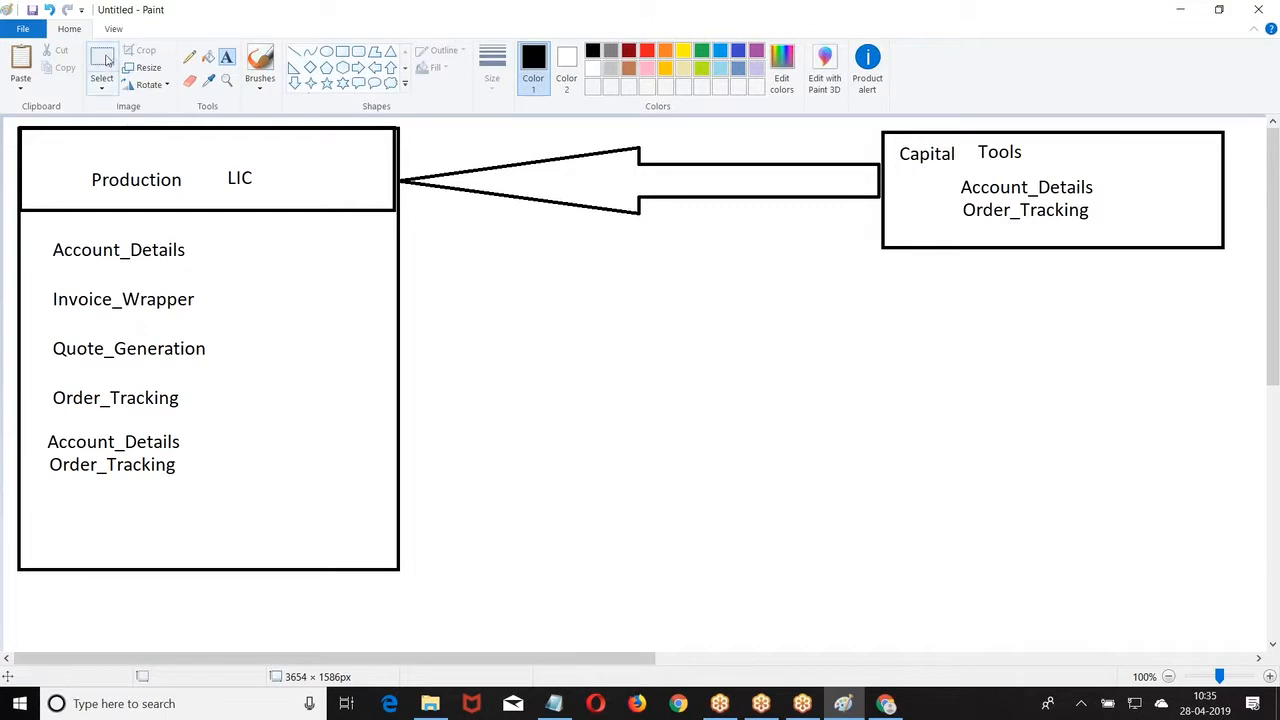
click(106, 60)
drag(44, 430, 234, 467)
click(274, 363)
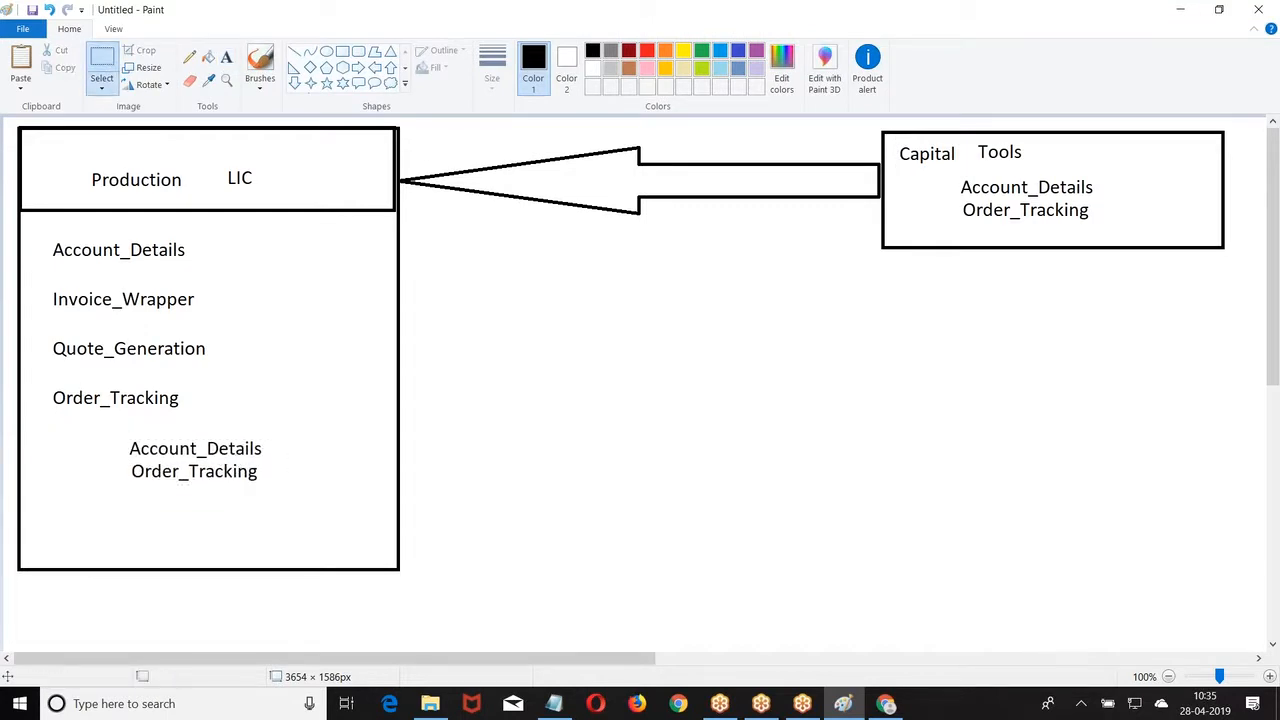
- Prefix both copied Production lines with 'Capital.'
click(226, 58)
click(59, 446)
text(Ca)
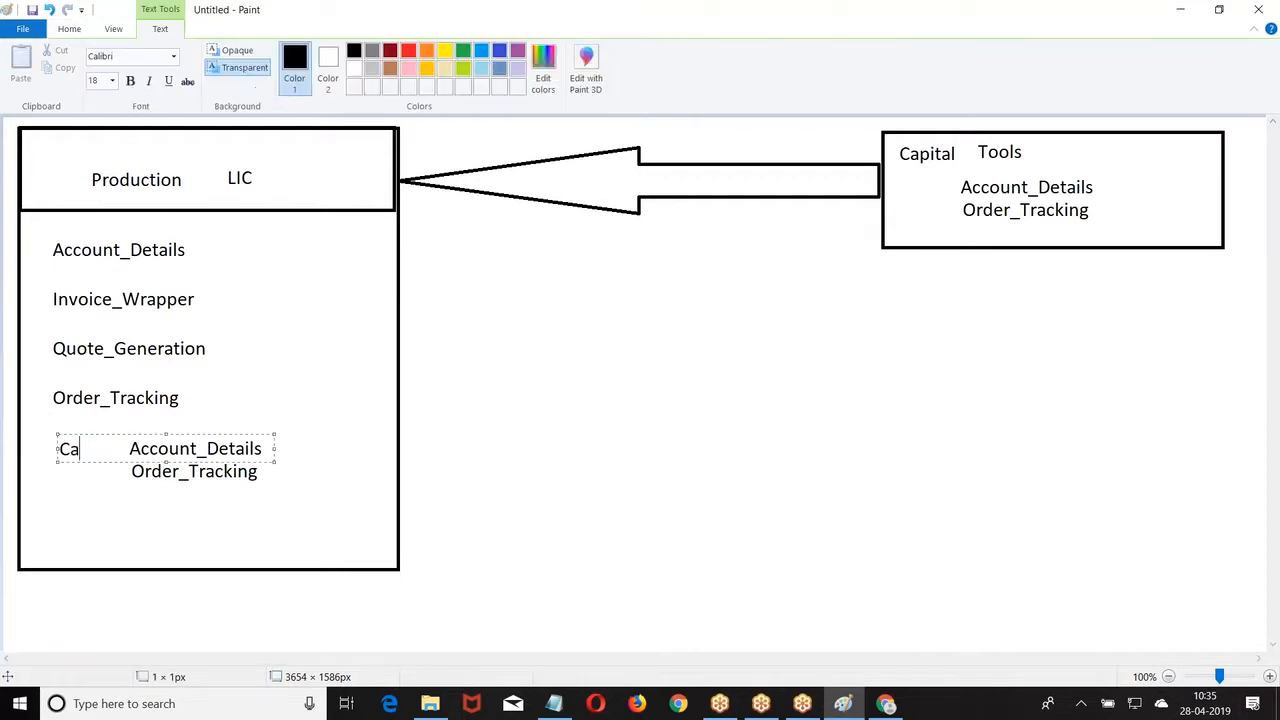
text(pital.)
key(Return)
text(Capital)
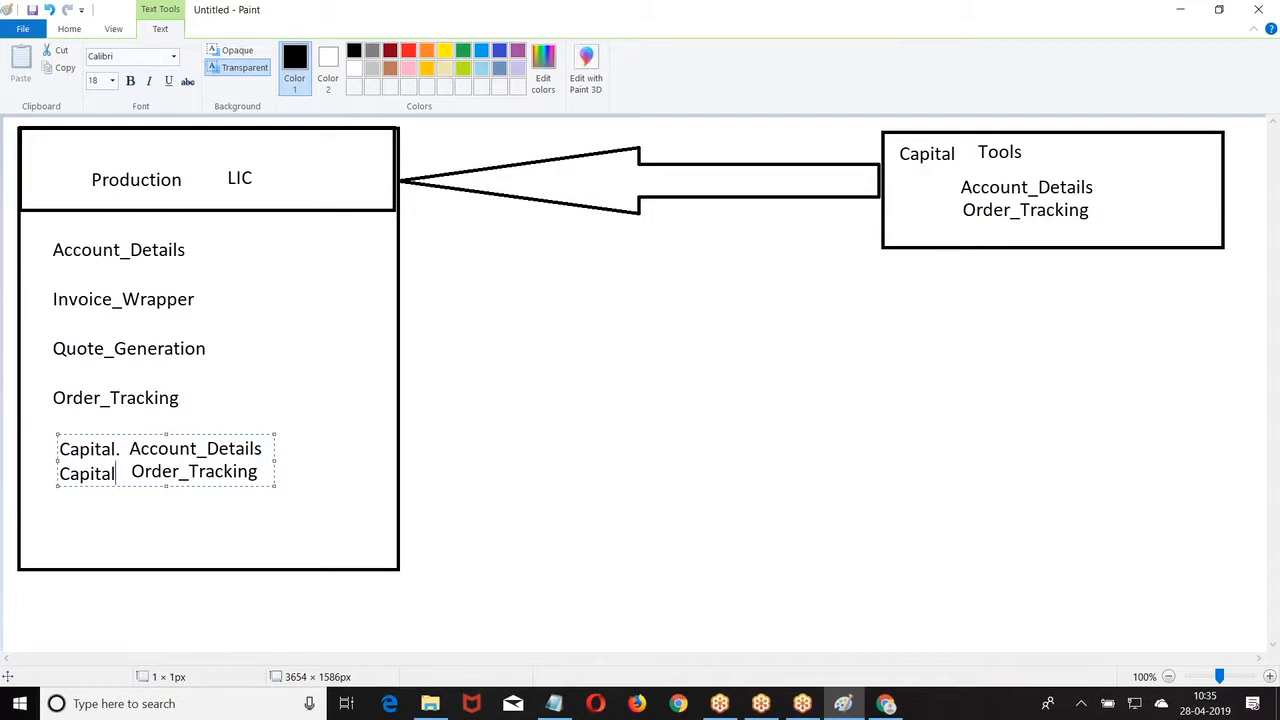
text(.)
click(558, 426)
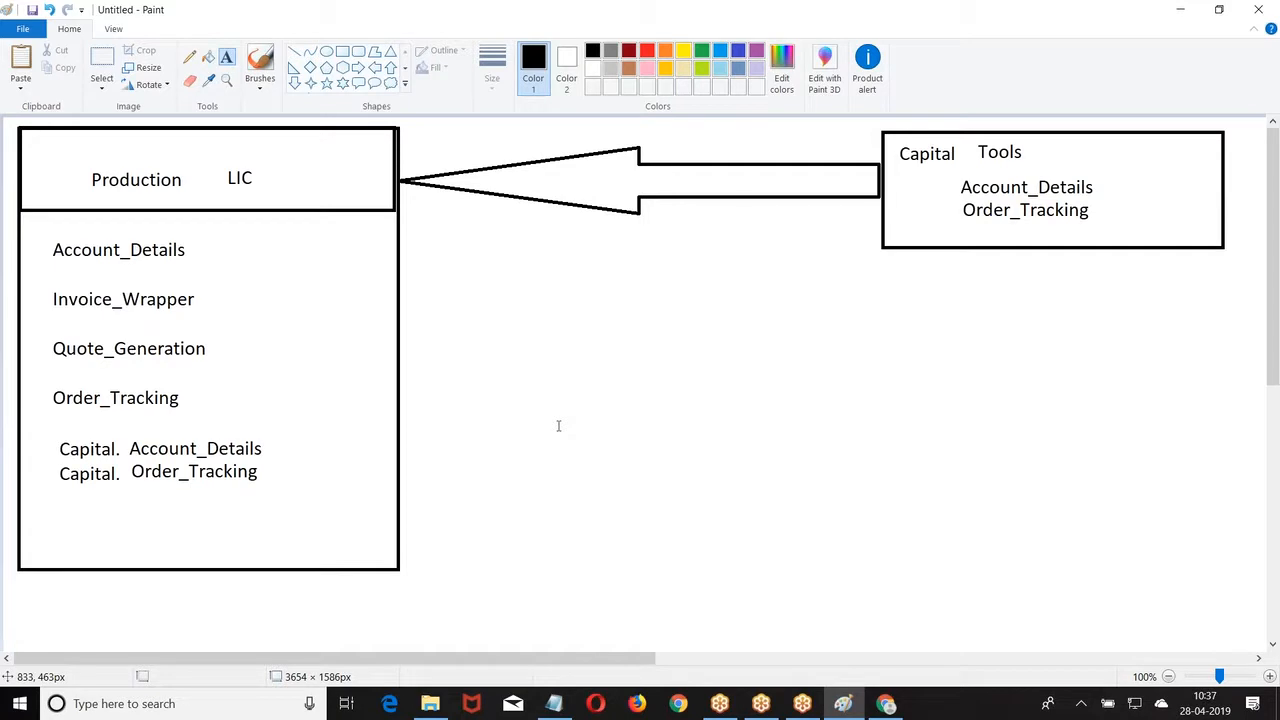
- Type 'Apexpages.StandardController' in a widened text box mid-canvas
click(494, 290)
text(A)
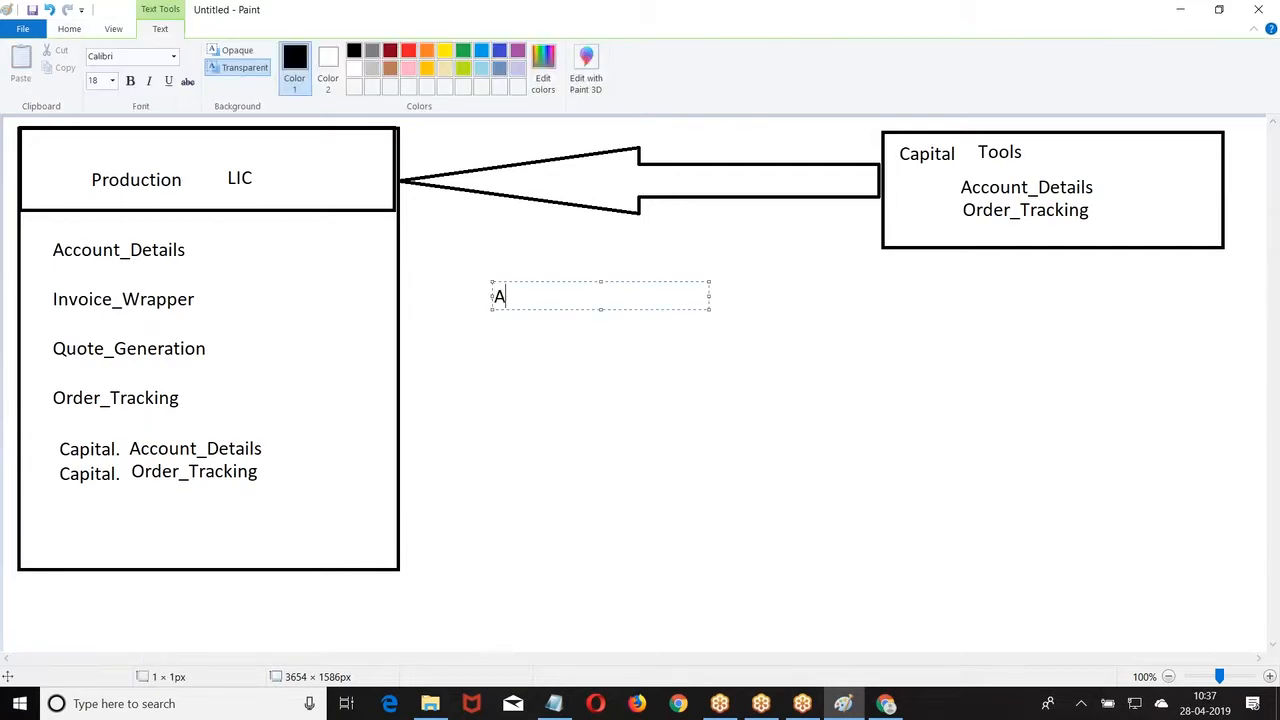
text(pexpaedg)
key(BackSpace)
key(BackSpace)
key(BackSpace)
text(ges)
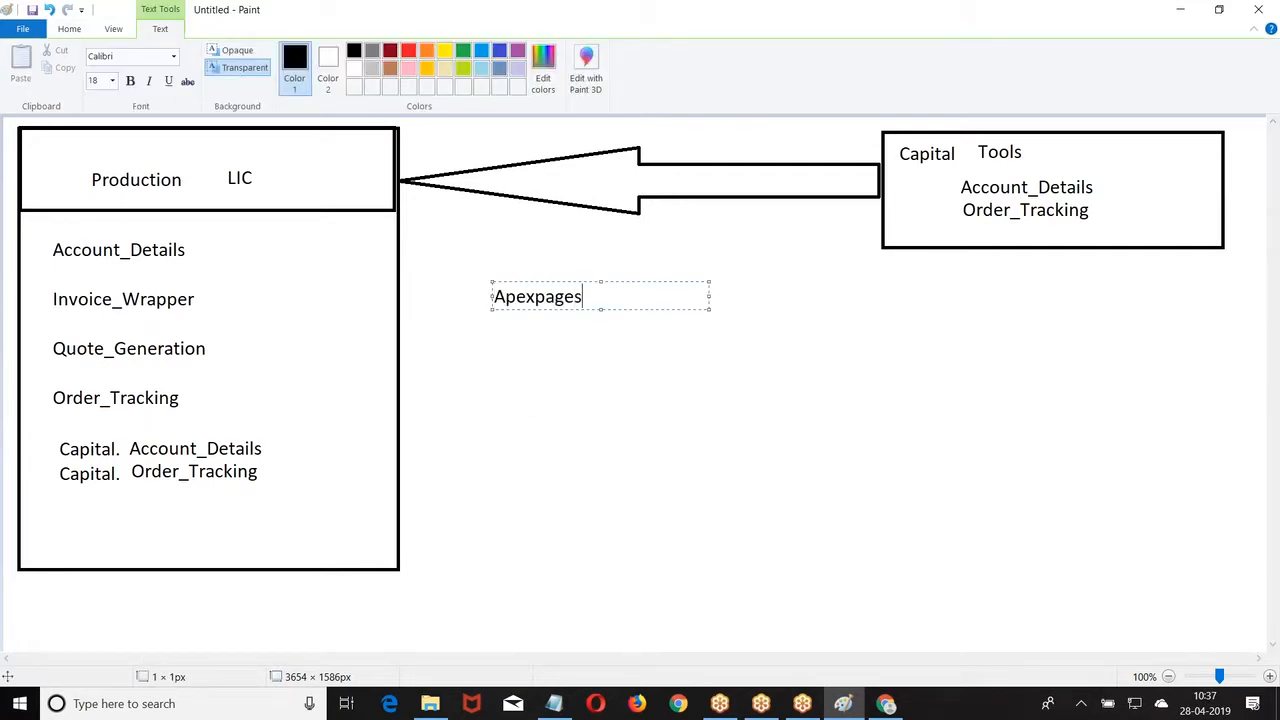
text(.StandardControler)
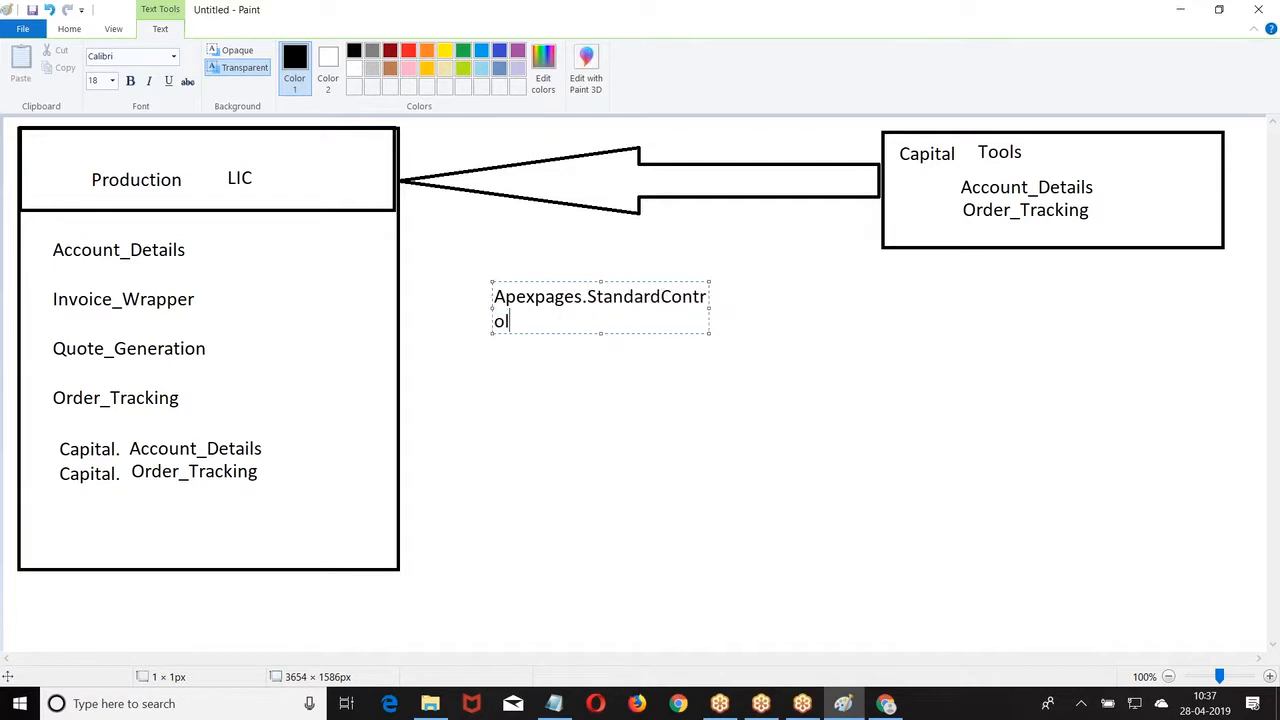
key(BackSpace)
key(BackSpace)
key(BackSpace)
key(BackSpace)
text(oller)
drag(709, 308, 1049, 302)
- Add 'ApexPages.Page' and 'Page' on lines below it and commit the notes
key(Return)
text(ApexPa)
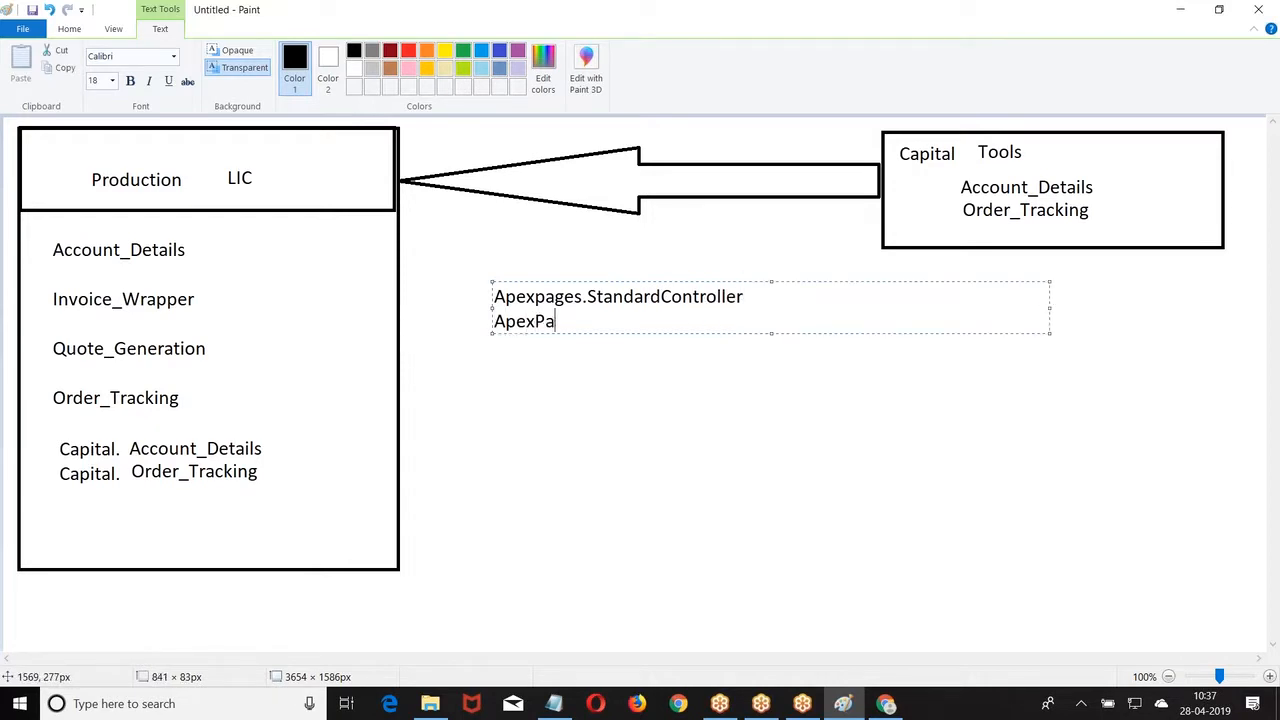
text(ges.S)
key(BackSpace)
text(Spe)
key(BackSpace)
key(BackSpace)
key(BackSpace)
text(Page)
key(Return)
key(Return)
text(Page)
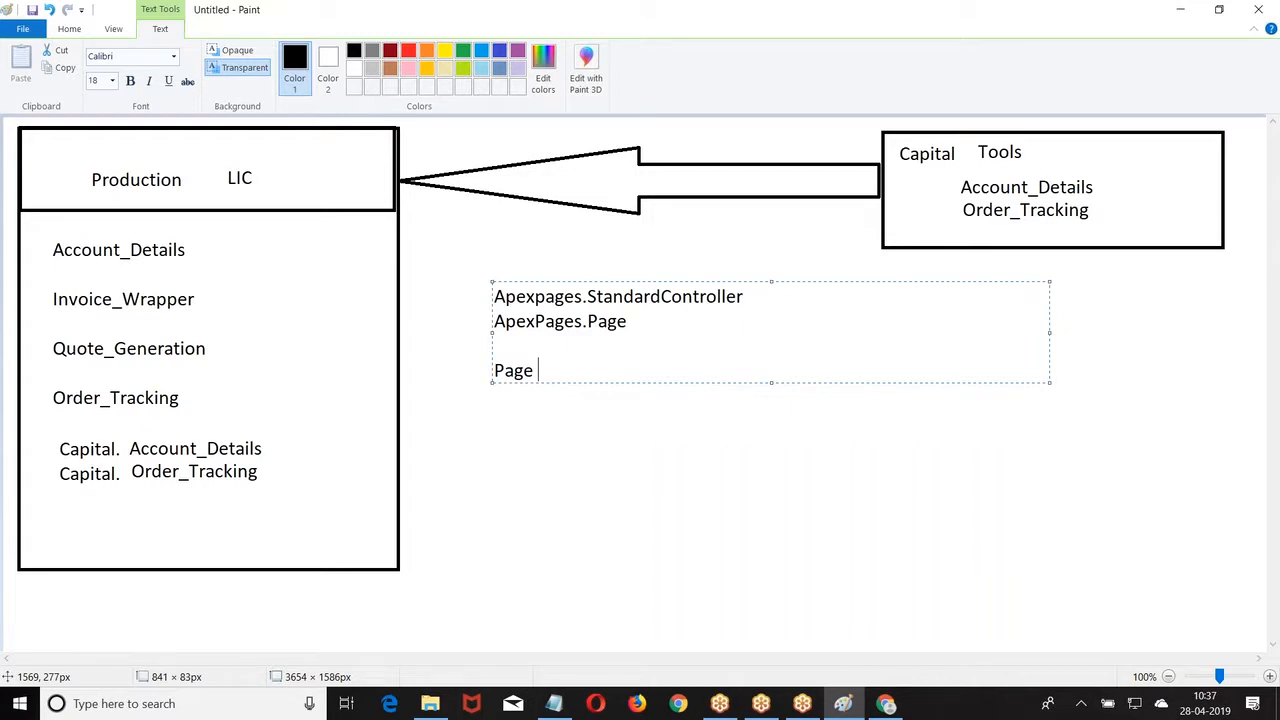
drag(497, 372, 548, 370)
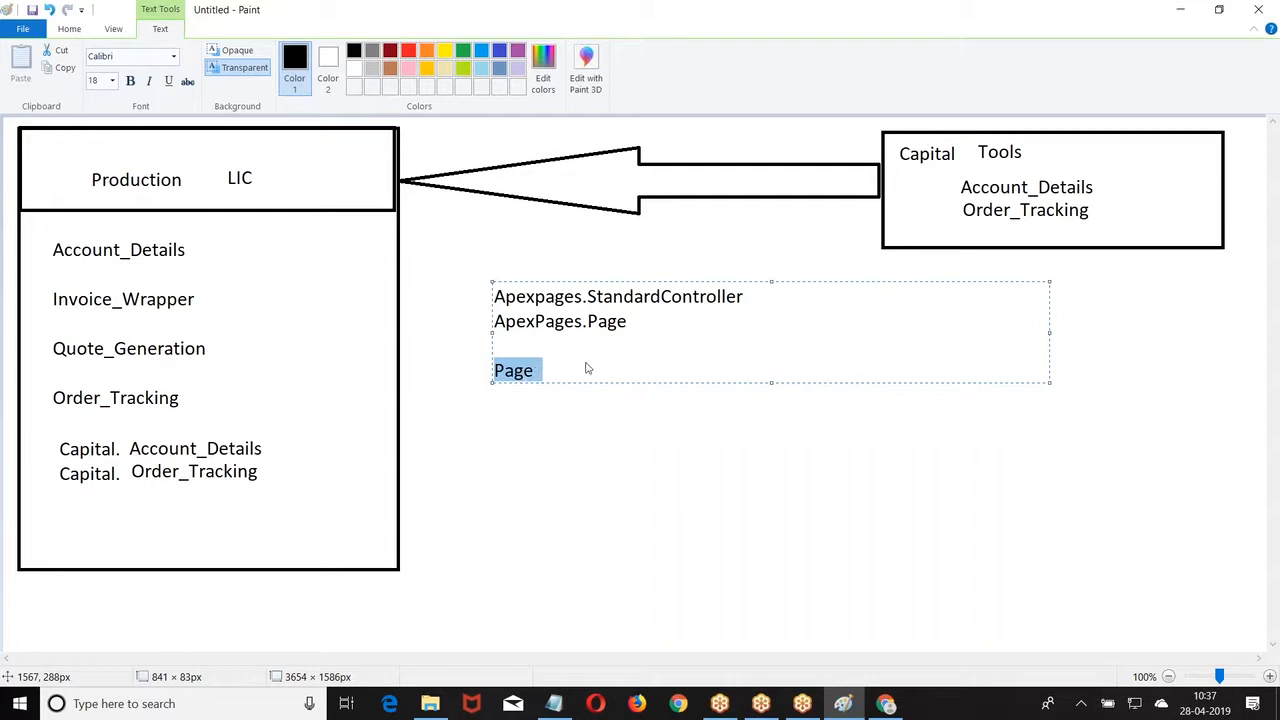
click(587, 369)
drag(495, 321, 585, 321)
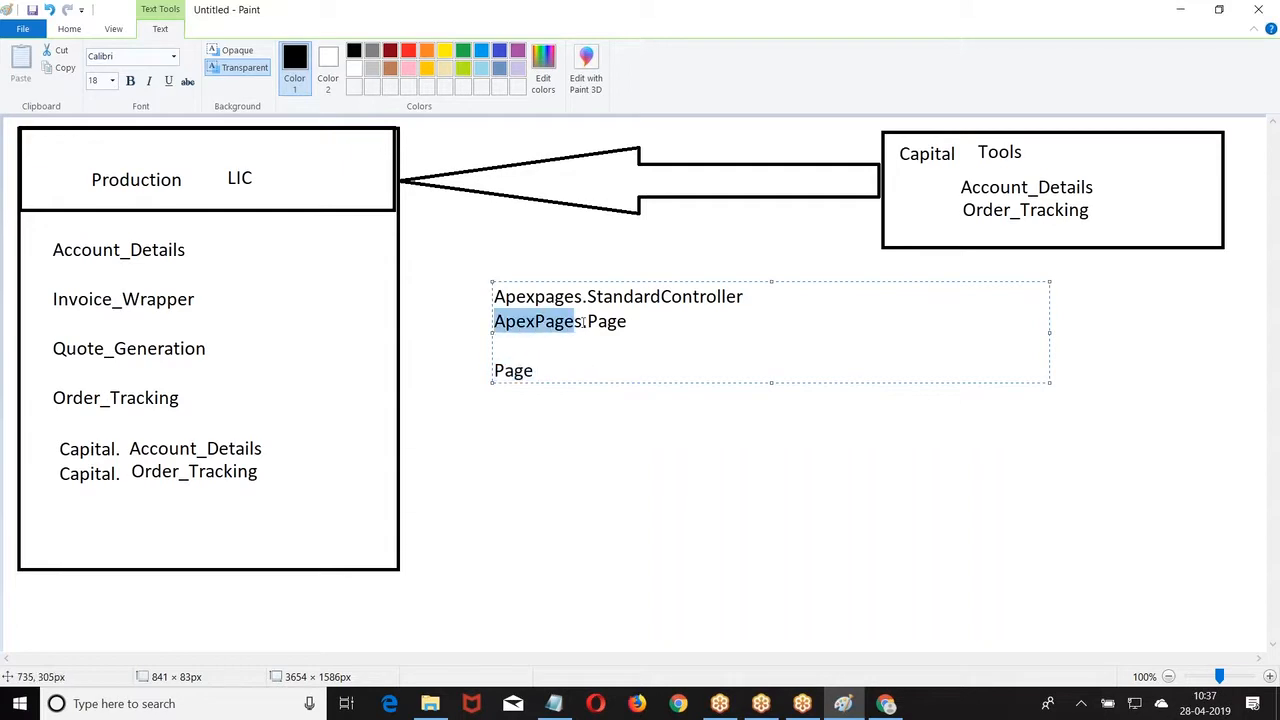
click(546, 491)
- Begin a 'System.today' entry in a new text box lower down
click(544, 480)
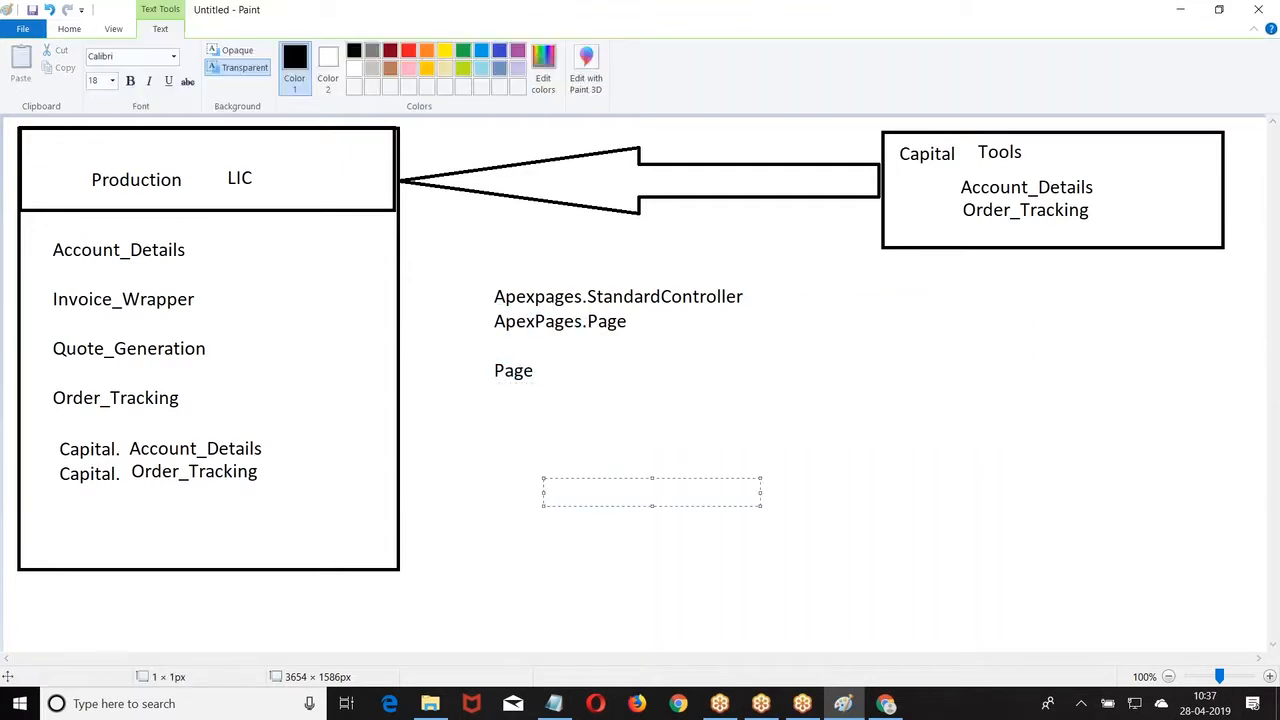
text(System.toady)
key(BackSpace)
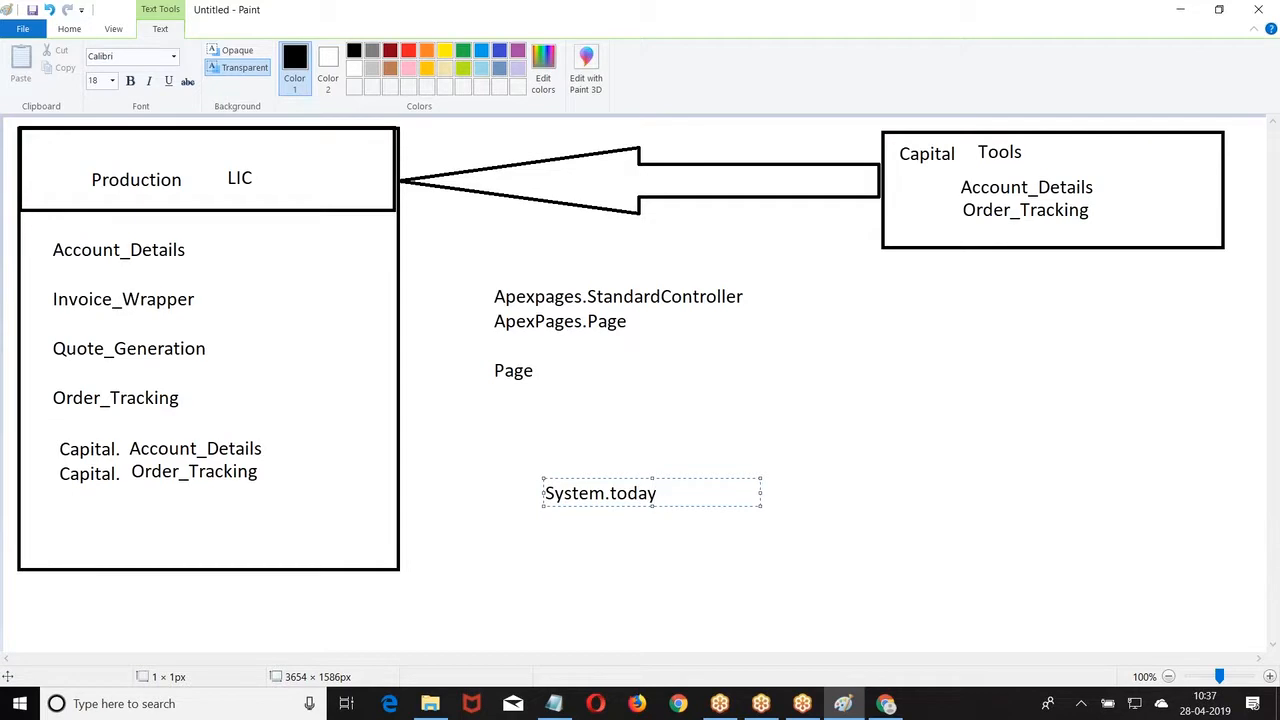
- Complete 'System.today()' and start a 'Messaging.SingleMessage' note in a new text box
text(())
click(711, 406)
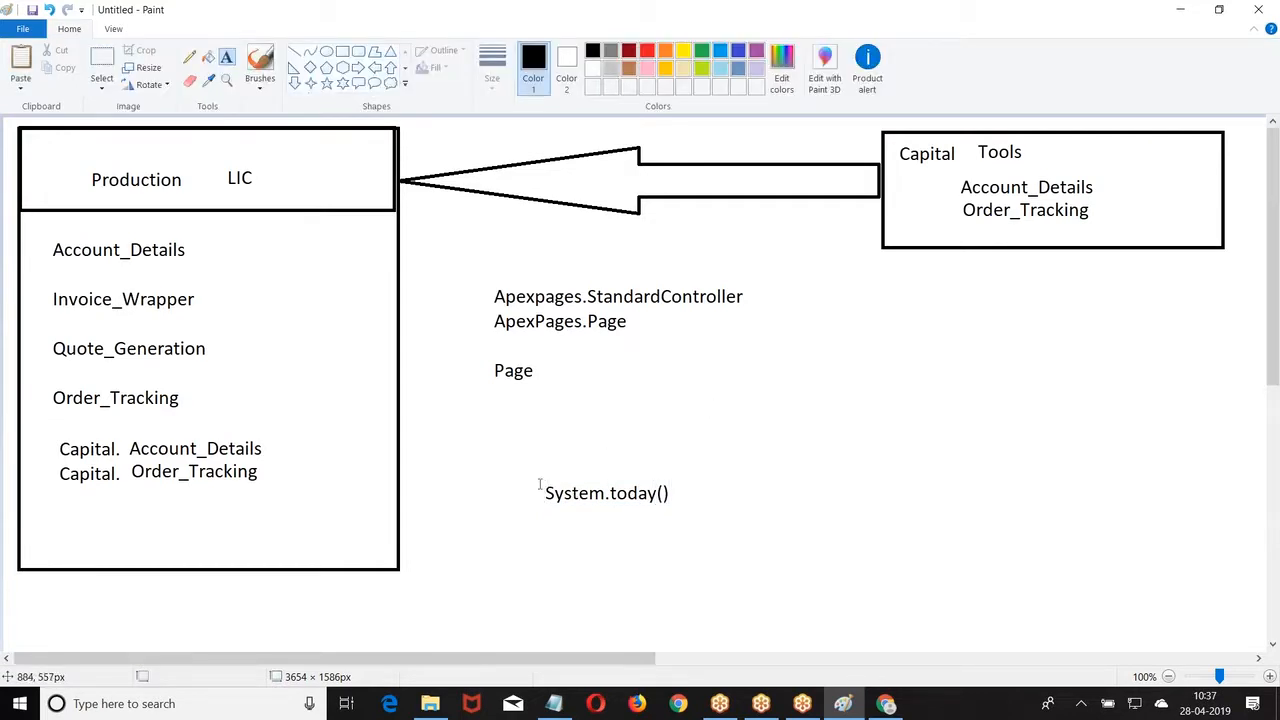
click(694, 405)
text(Me)
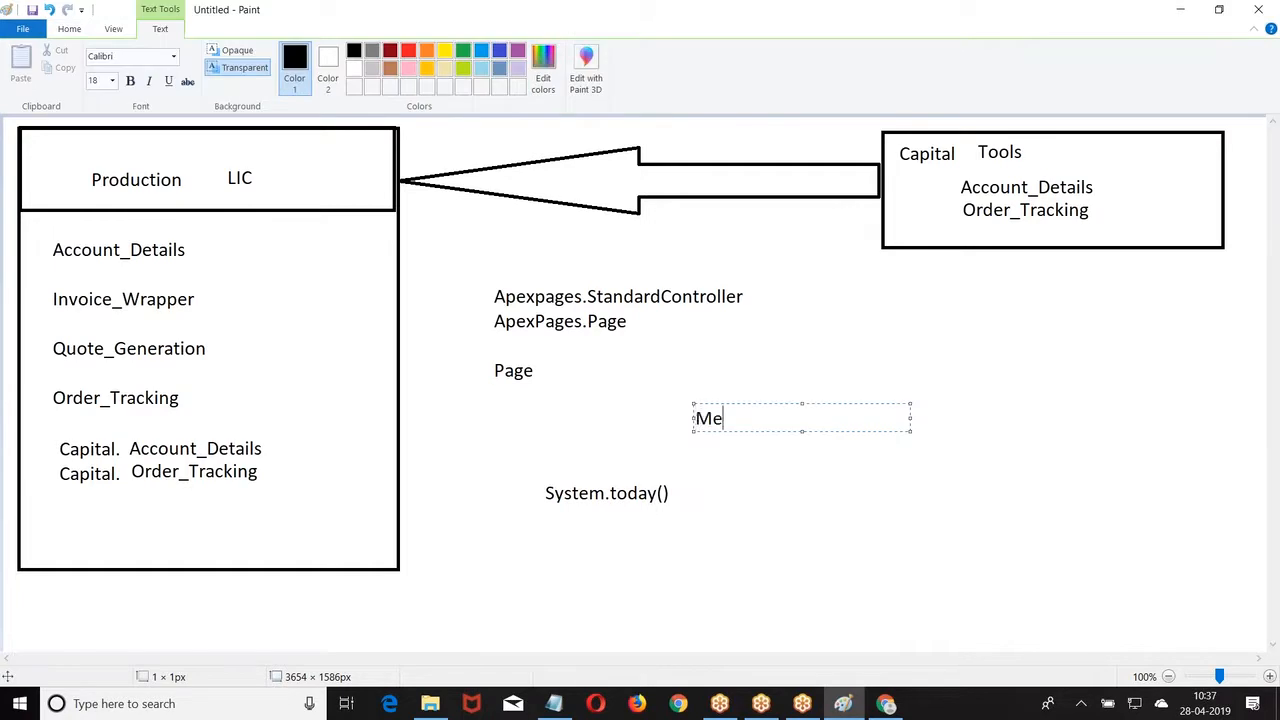
text(ssaging.Signle)
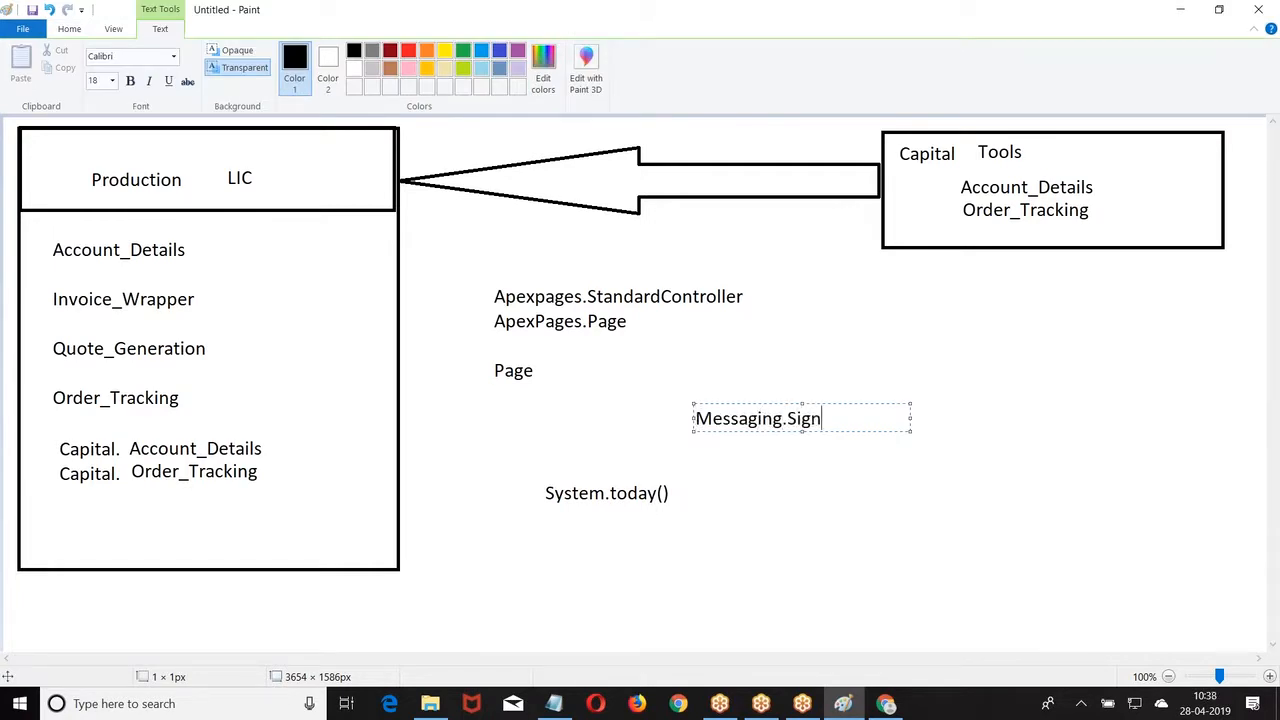
key(BackSpace)
key(BackSpace)
key(BackSpace)
key(BackSpace)
text(ngleMesage)
key(BackSpace)
key(BackSpace)
key(BackSpace)
key(BackSpace)
text(sage)
- Widen the box, add a dashed line, and correct the name to 'Messaging.SingleEmailMessage'
drag(913, 418, 1262, 416)
key(Return)
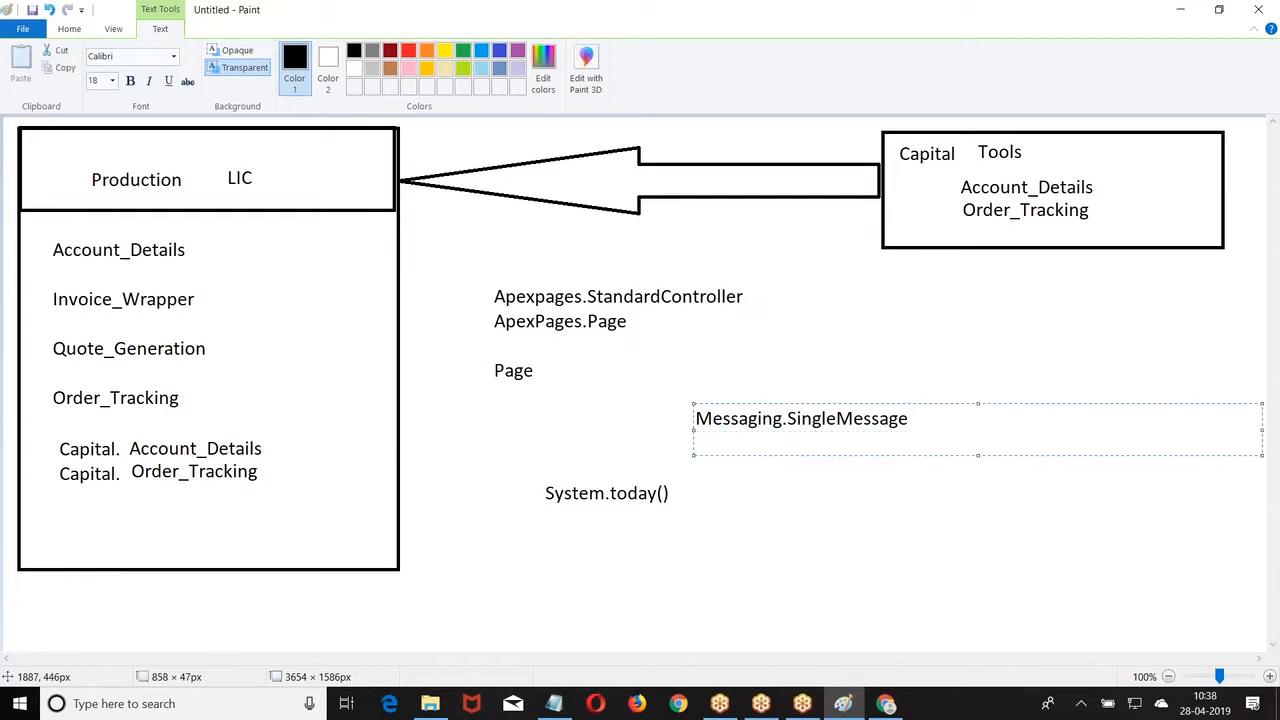
text(---------------)
click(836, 418)
text(Ea)
key(BackSpace)
text(mai)
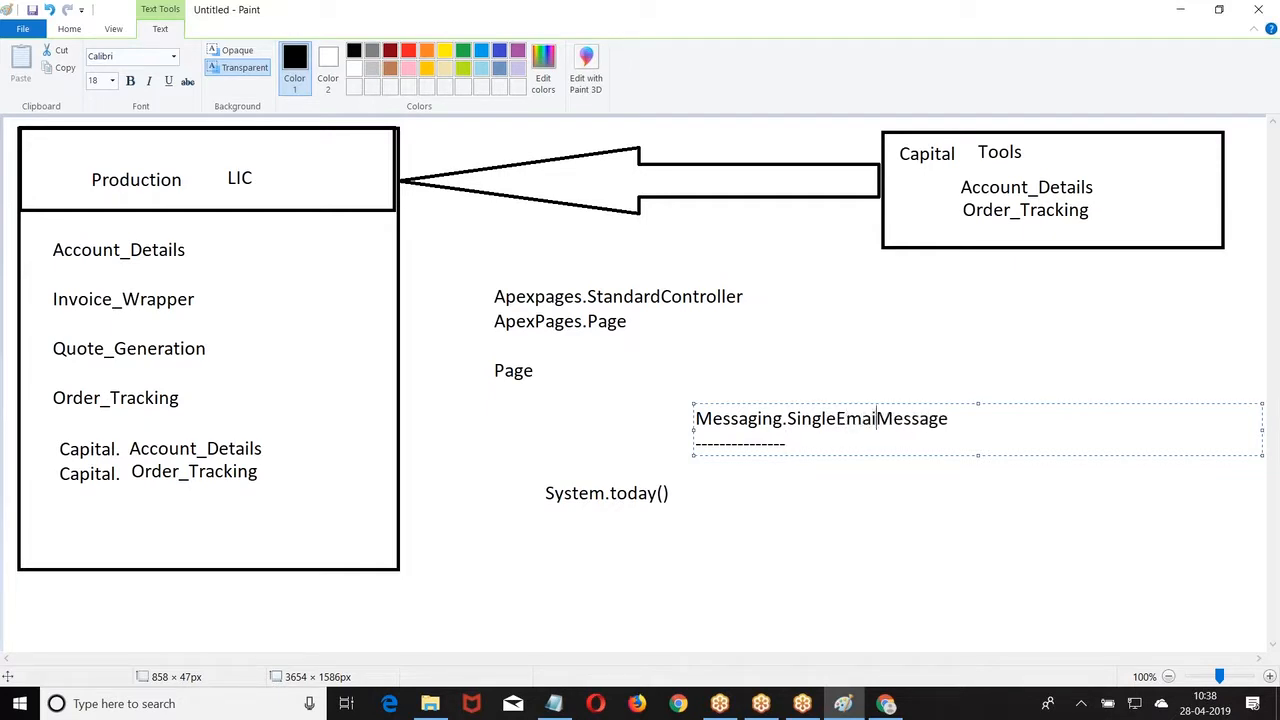
text(l)
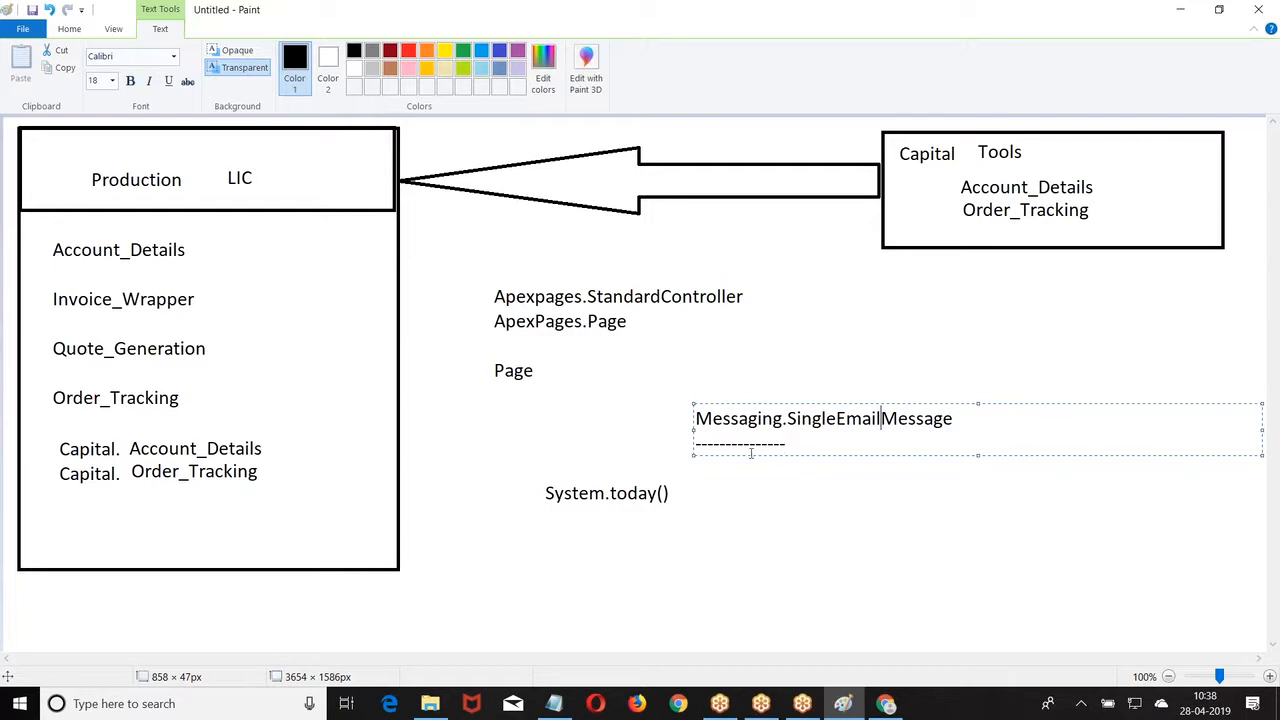
- List 'Database' and 'System' below the dashed line
key(Down)
key(Return)
key(Return)
text(Data)
key(Caps_Lock)
key(Caps_Lock)
text(base)
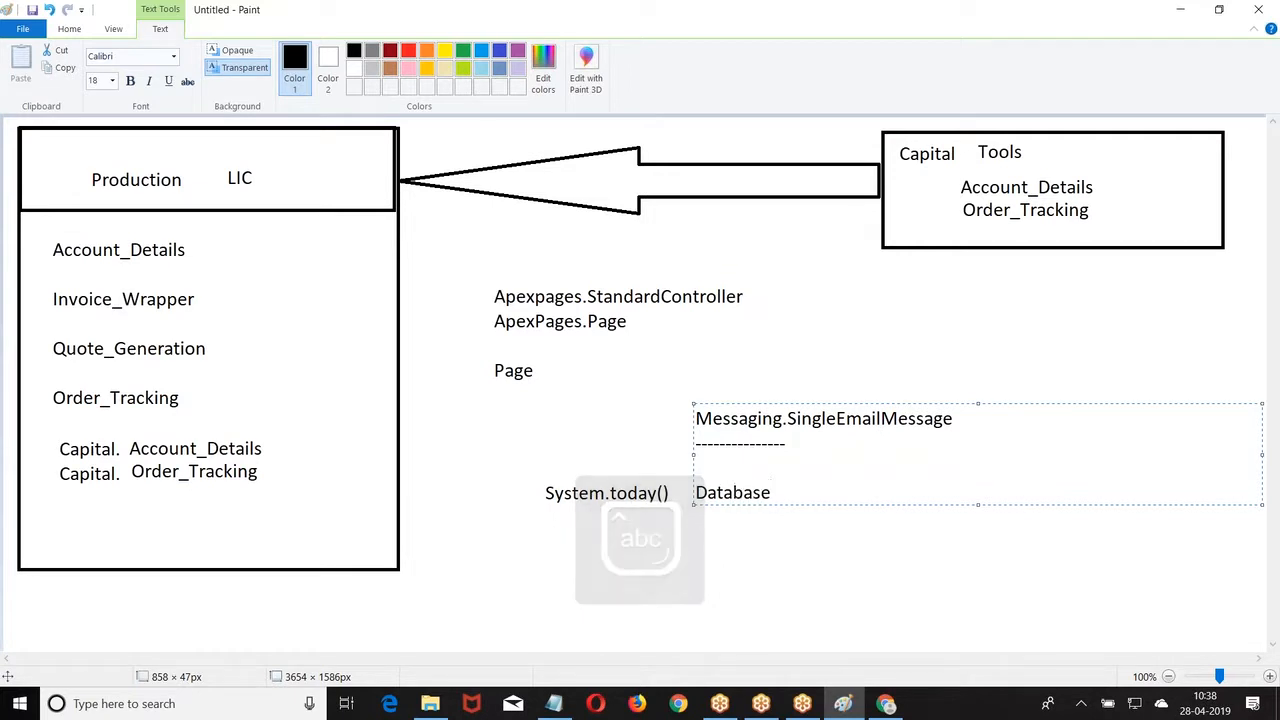
key(Return)
key(Return)
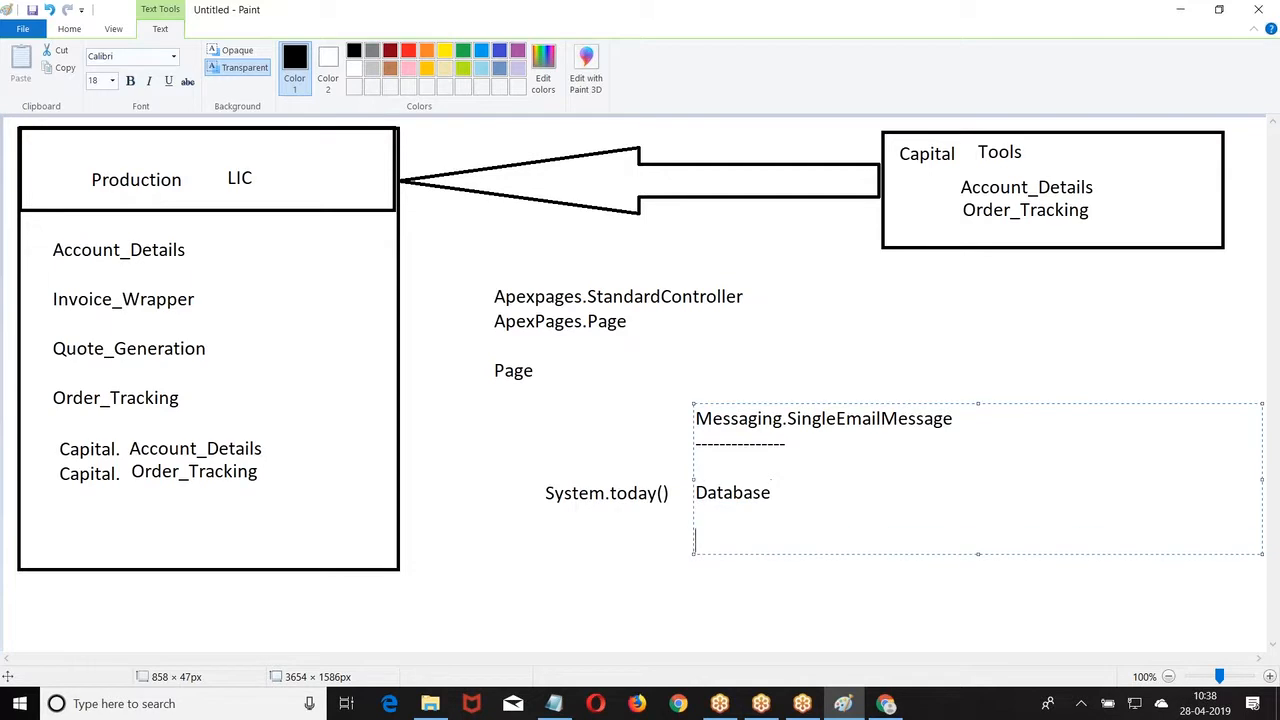
text(System)
- Write 'DOM.' on the right of the canvas and 'System : c' just below it
click(975, 308)
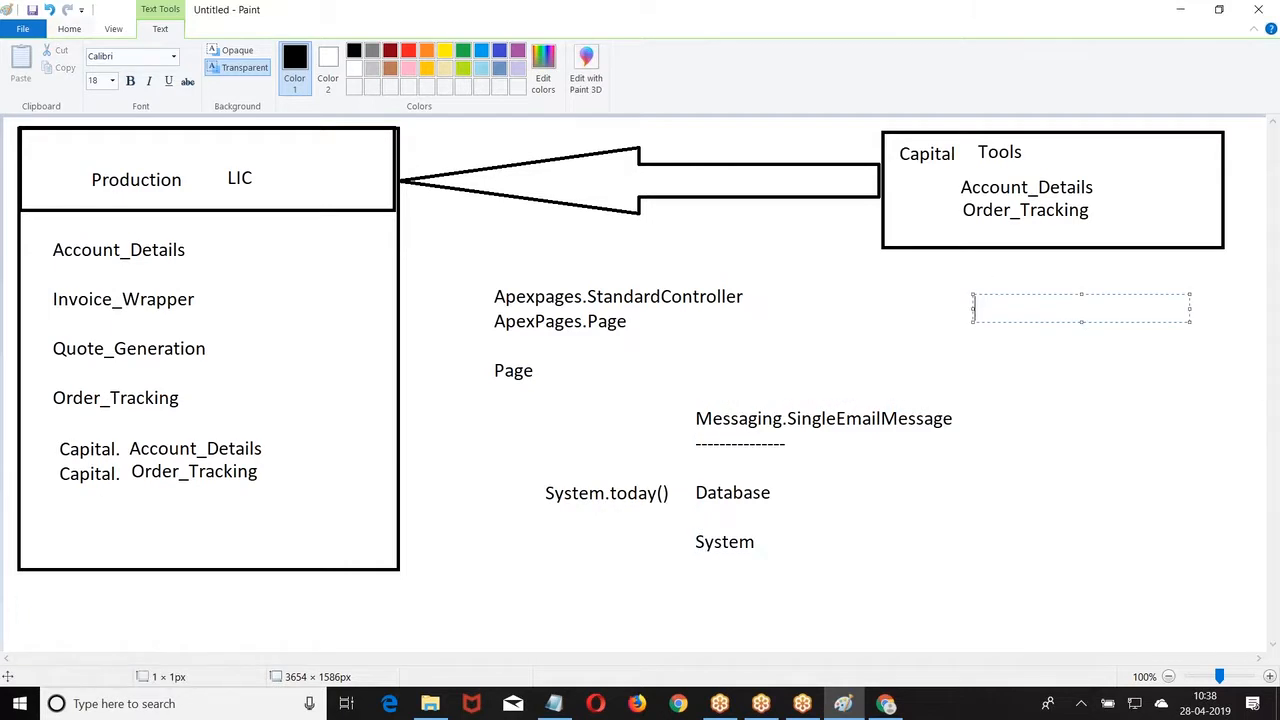
text(DOM.)
click(875, 350)
click(875, 350)
text(System )
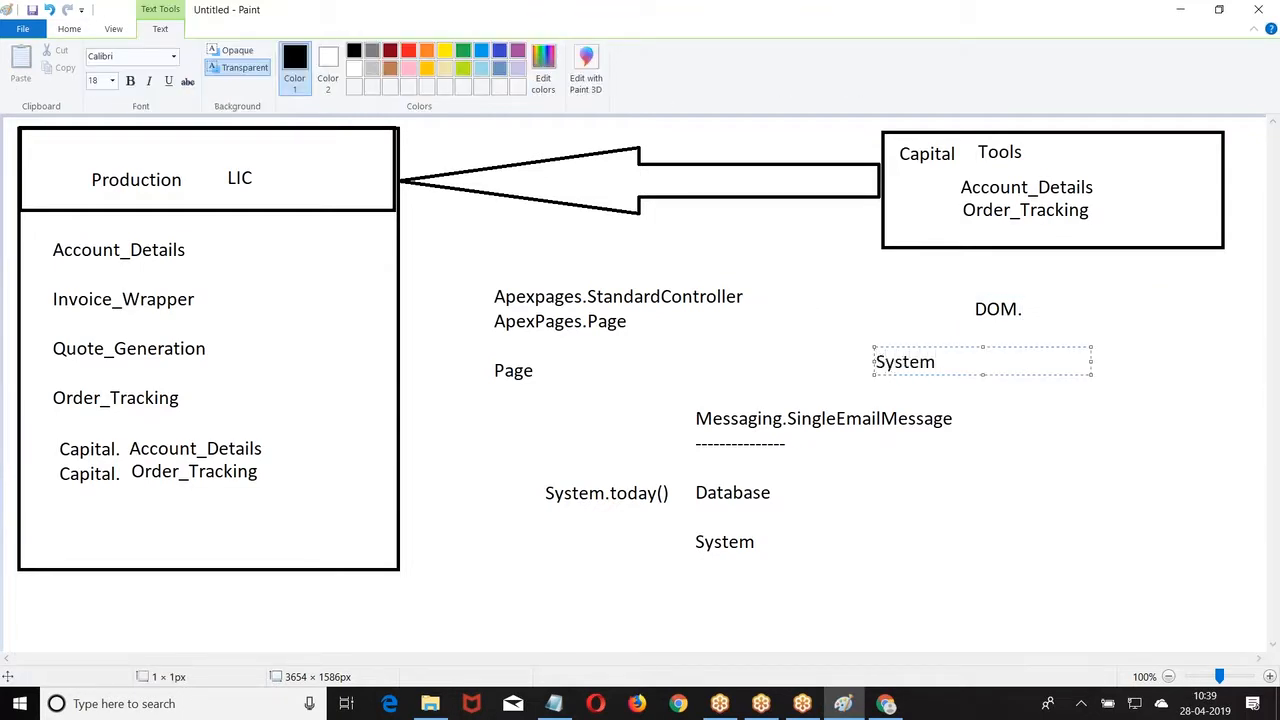
text(: c)
- Return to the Salesforce home page in Chrome and launch the Developer Console from the user menu
click(886, 703)
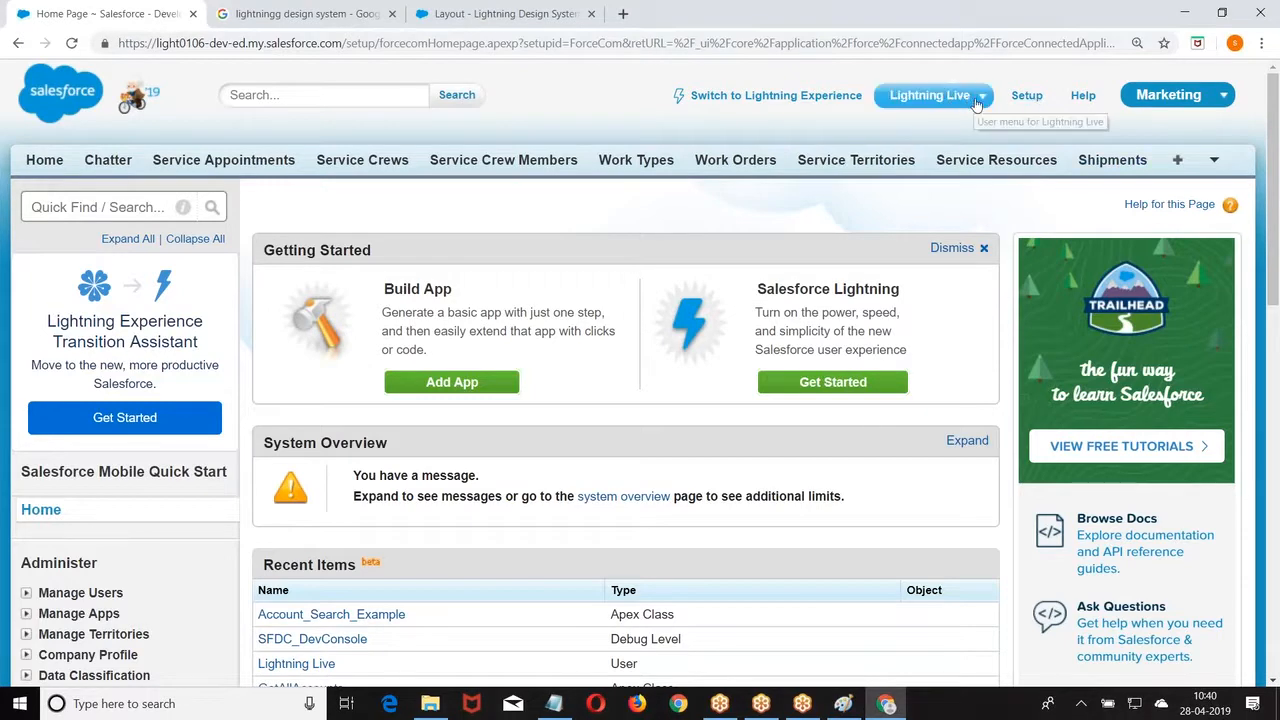
click(965, 96)
click(857, 188)
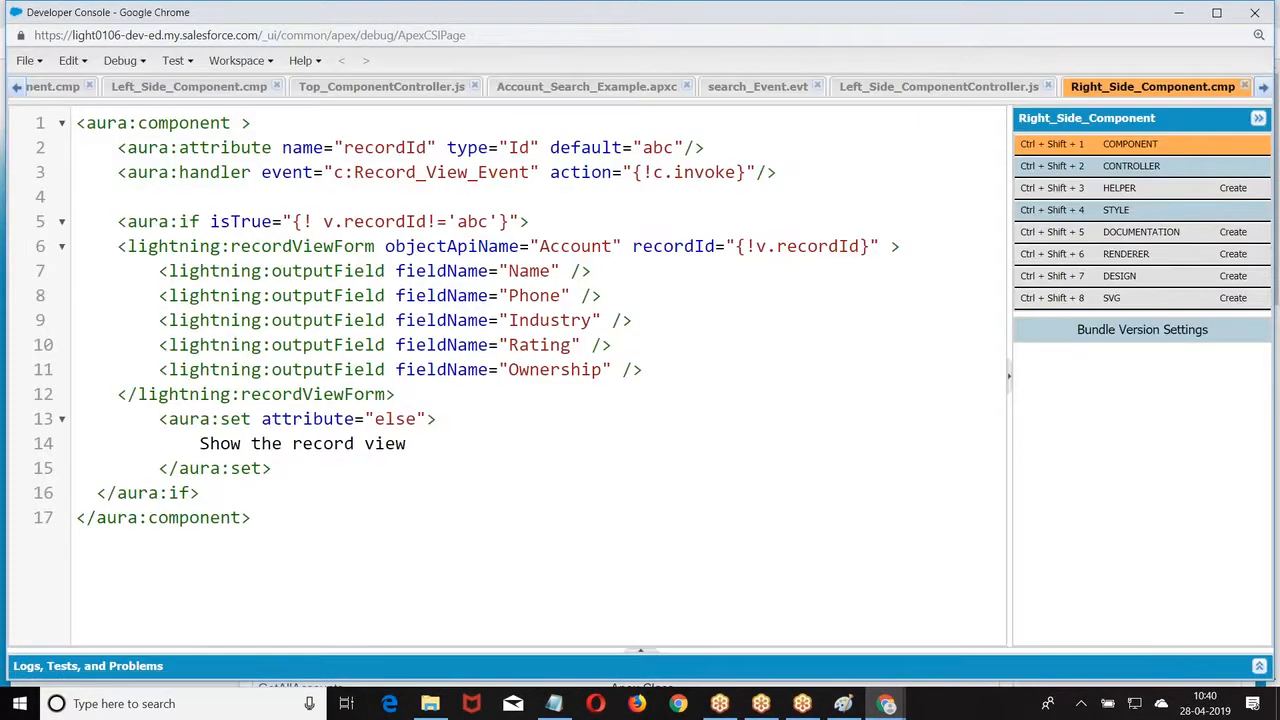
- Create a new Visualforce component named First
click(34, 62)
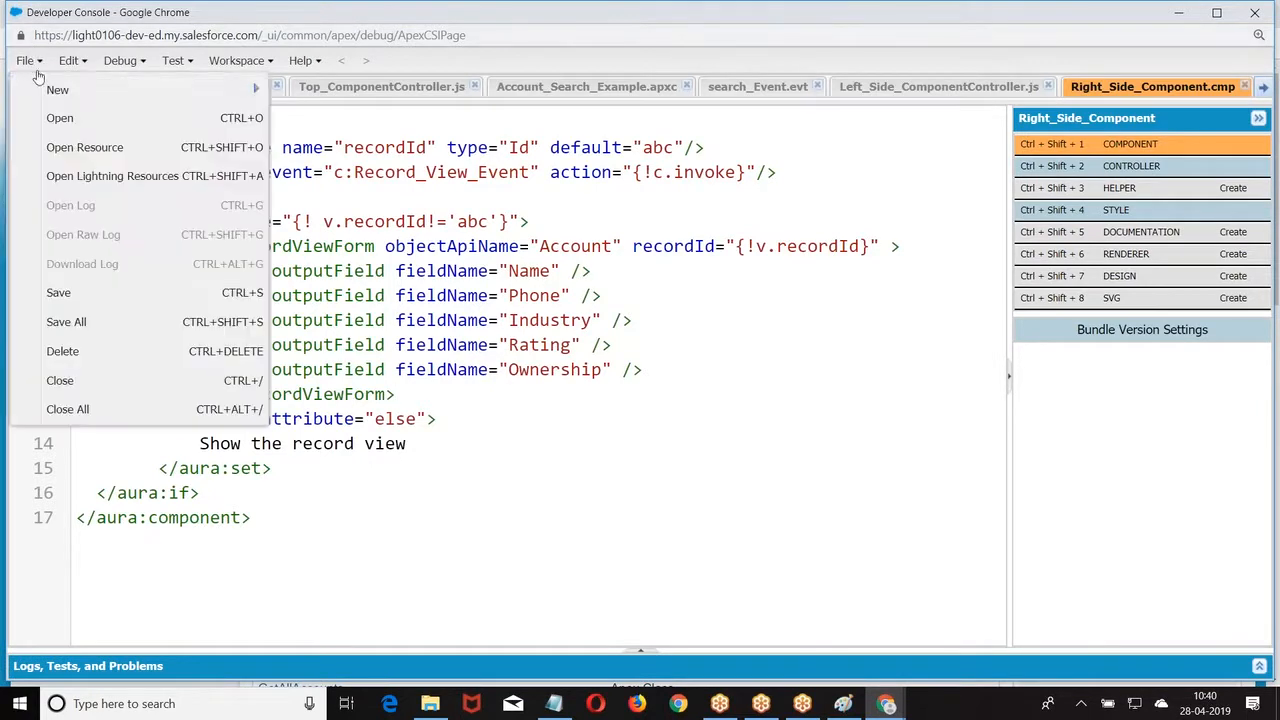
mouse_move(42, 95)
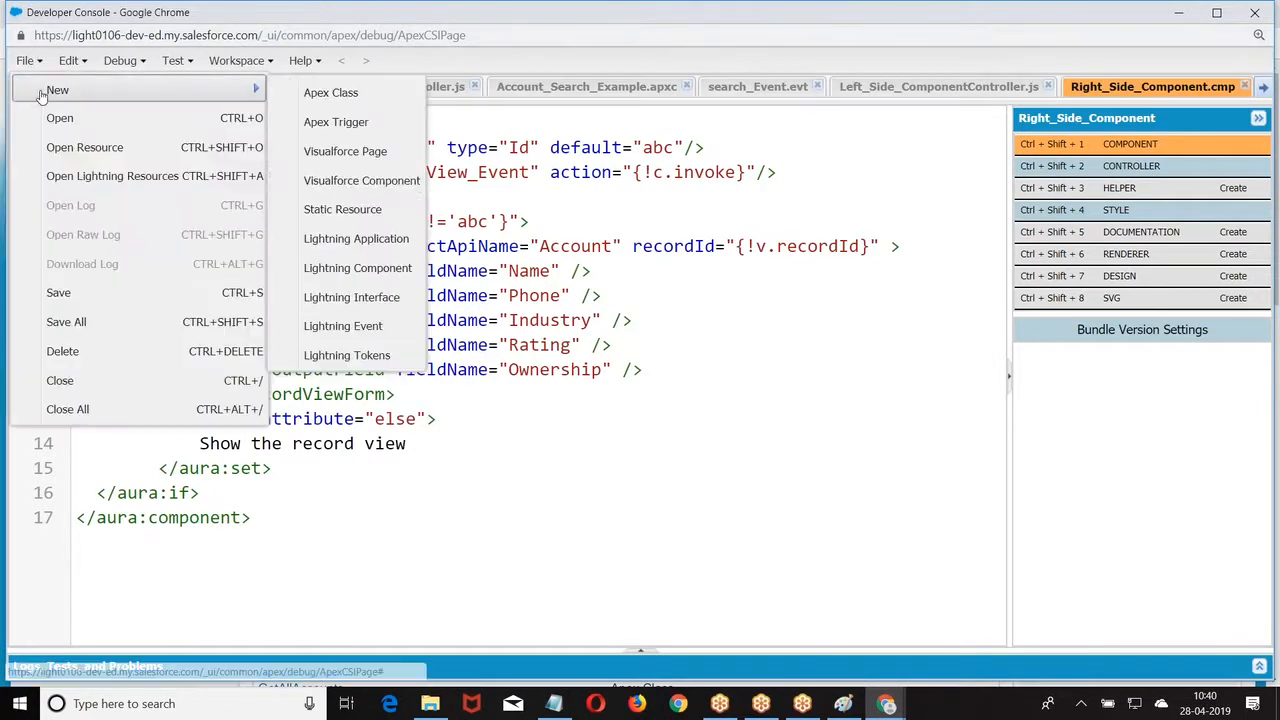
click(359, 184)
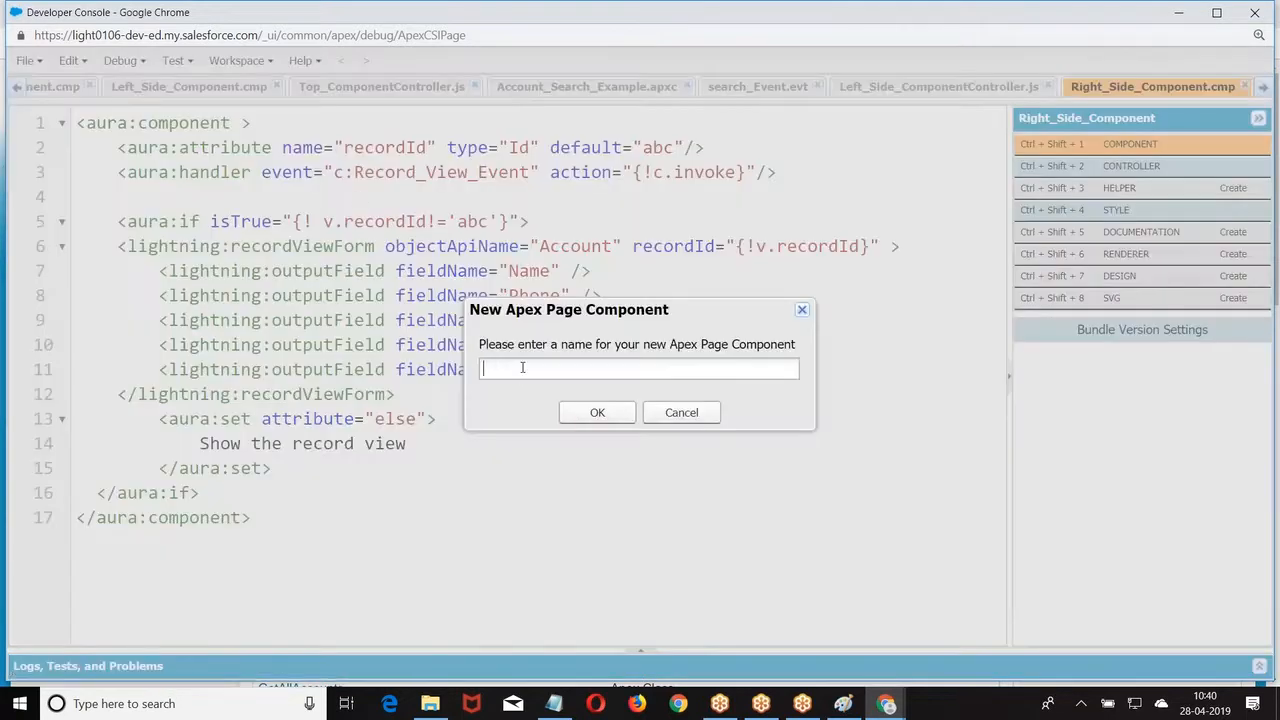
text(First)
key(Return)
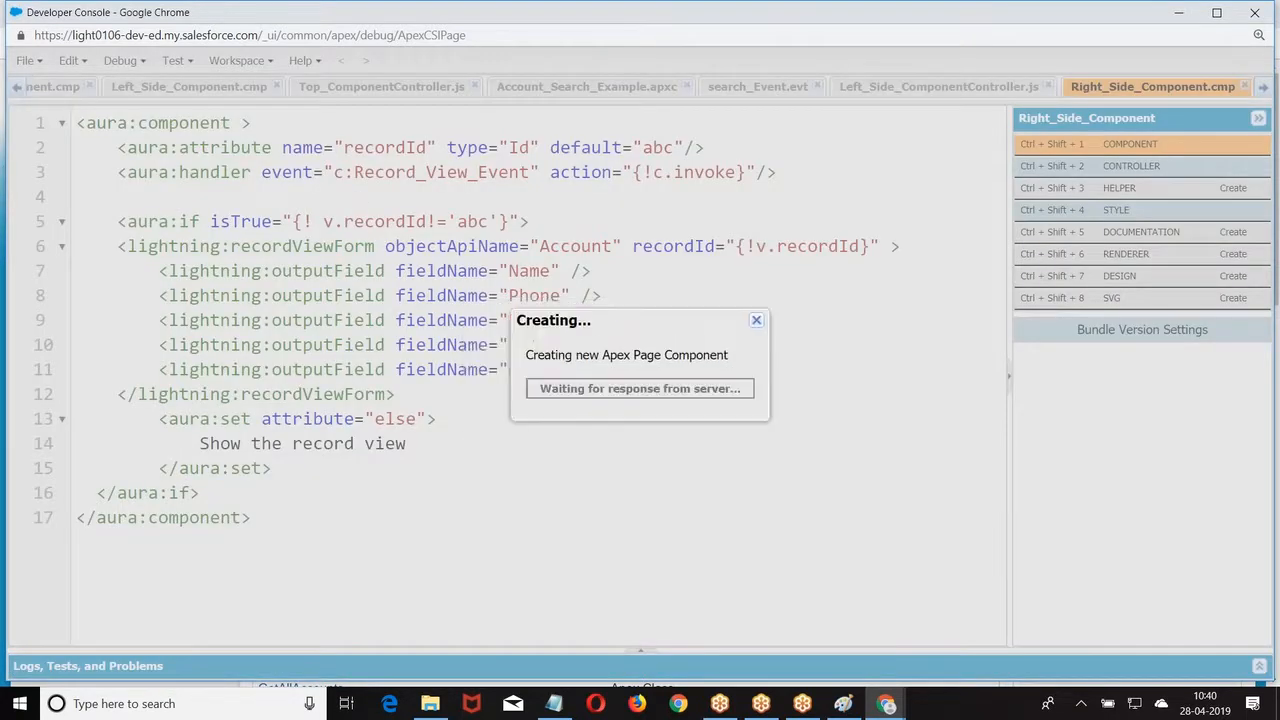
- Declare an apex:attribute empName of type String with a default employee name and description 'This is example'
key(Return)
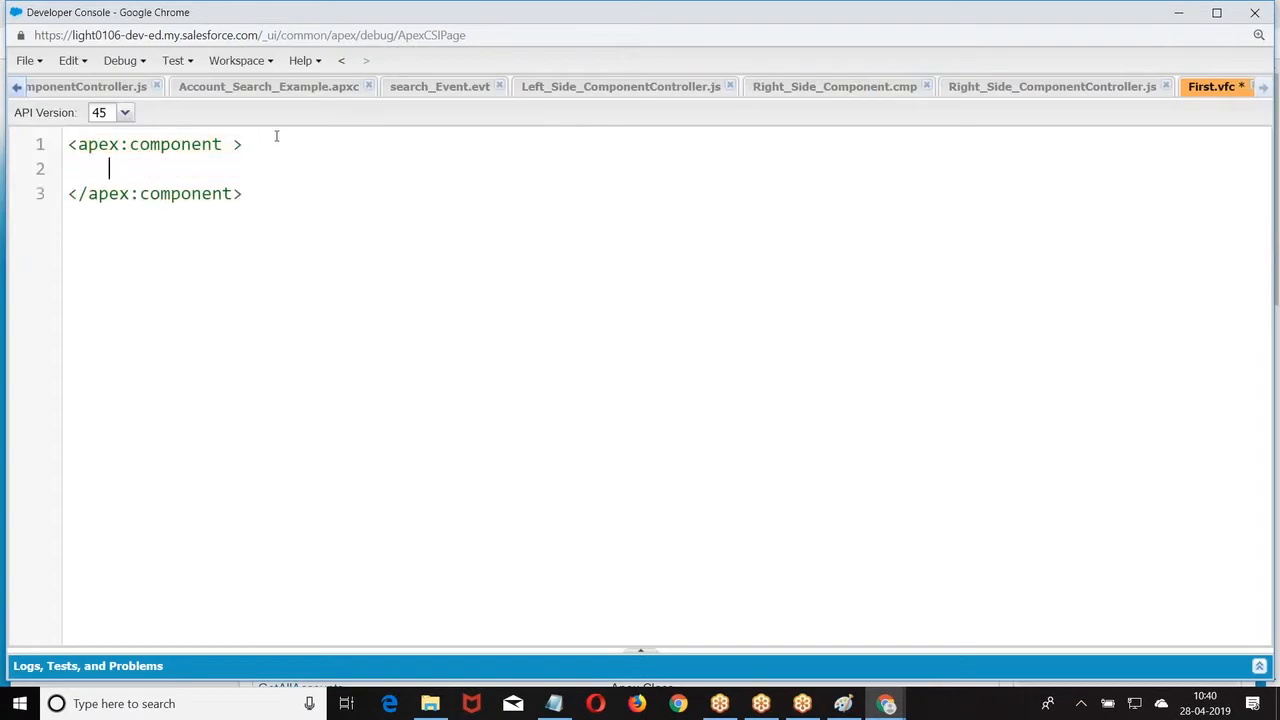
text(<apex:)
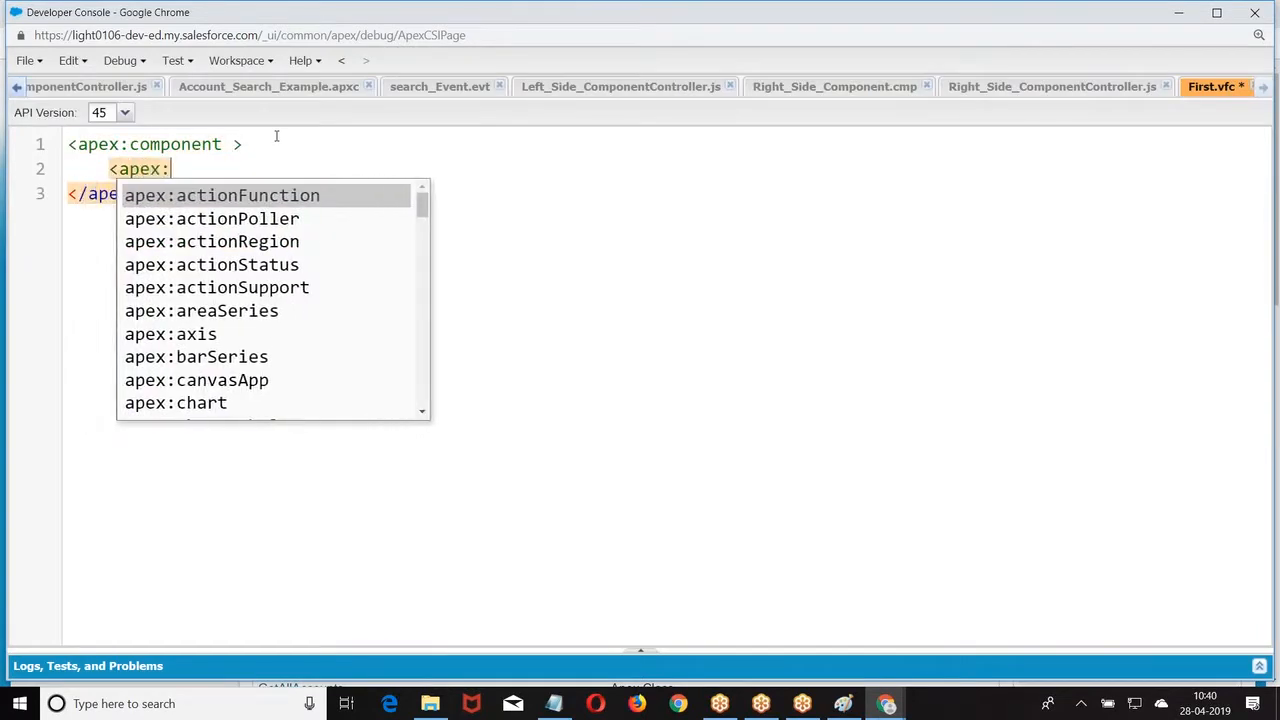
text(attruibu)
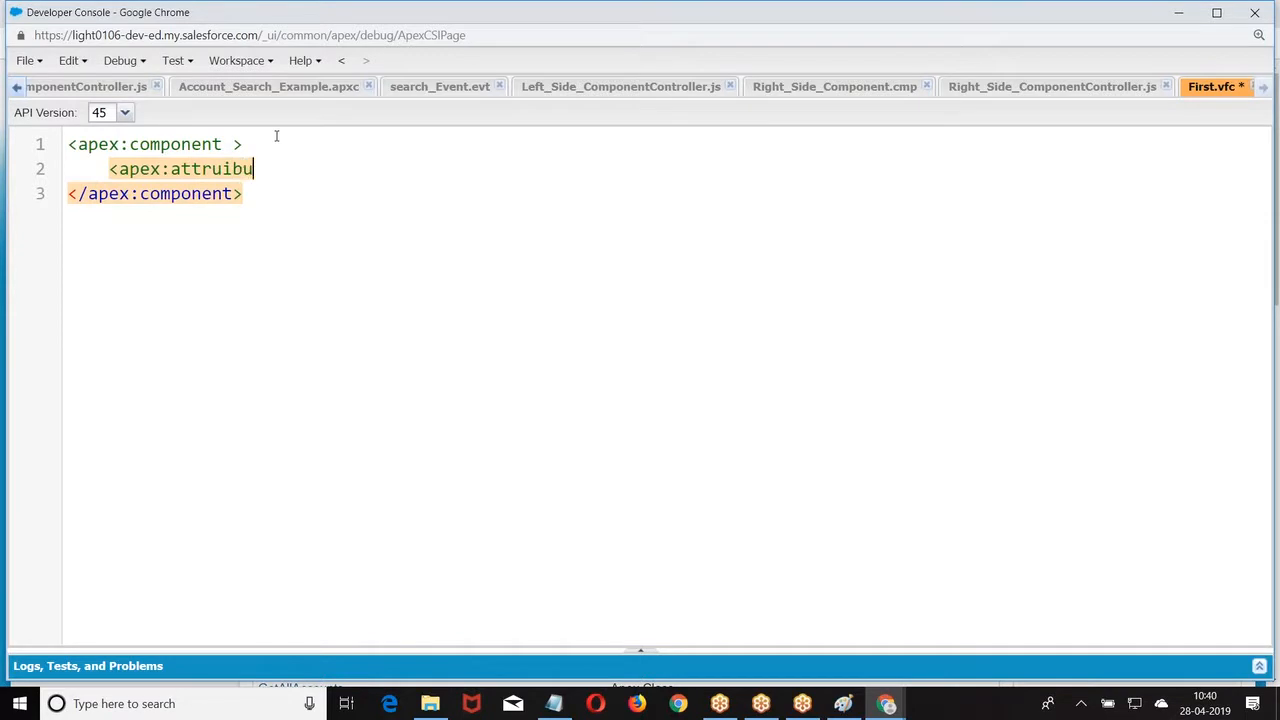
key(BackSpace)
key(BackSpace)
key(BackSpace)
key(BackSpace)
text(ibte)
key(BackSpace)
key(BackSpace)
key(BackSpace)
text(ute name=")
text(emp)
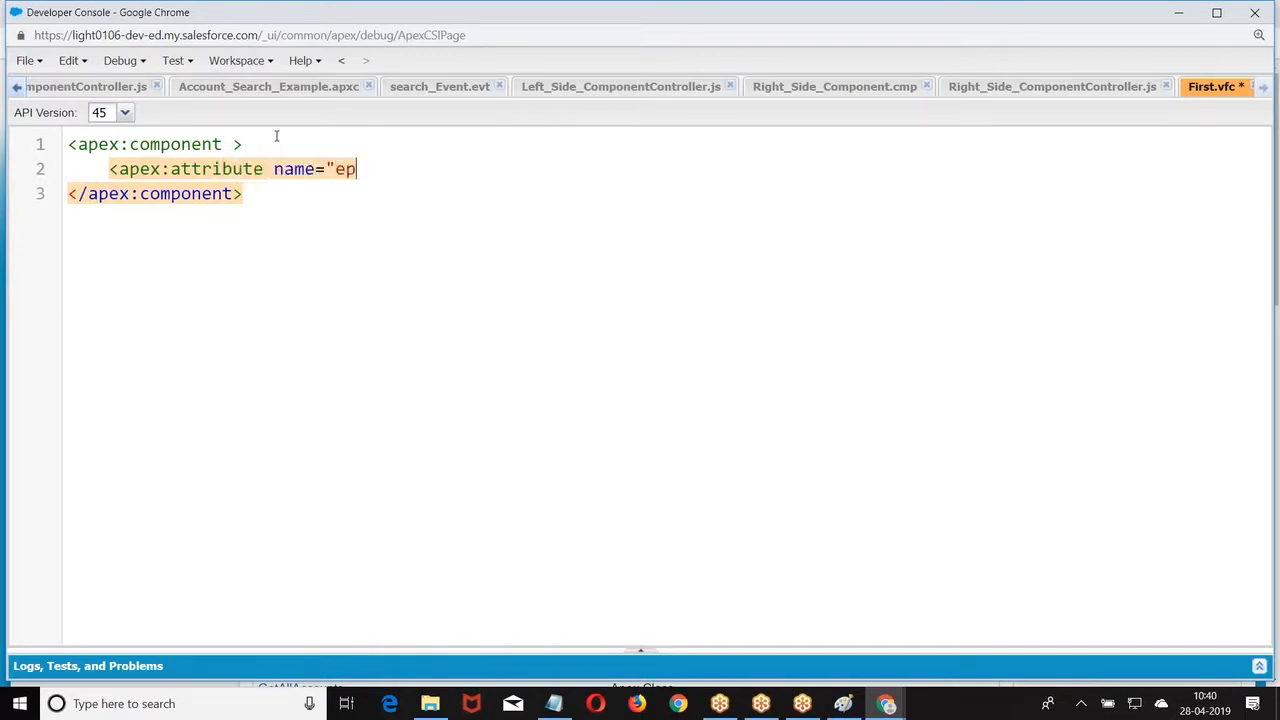
key(BackSpace)
text(mpNmae")
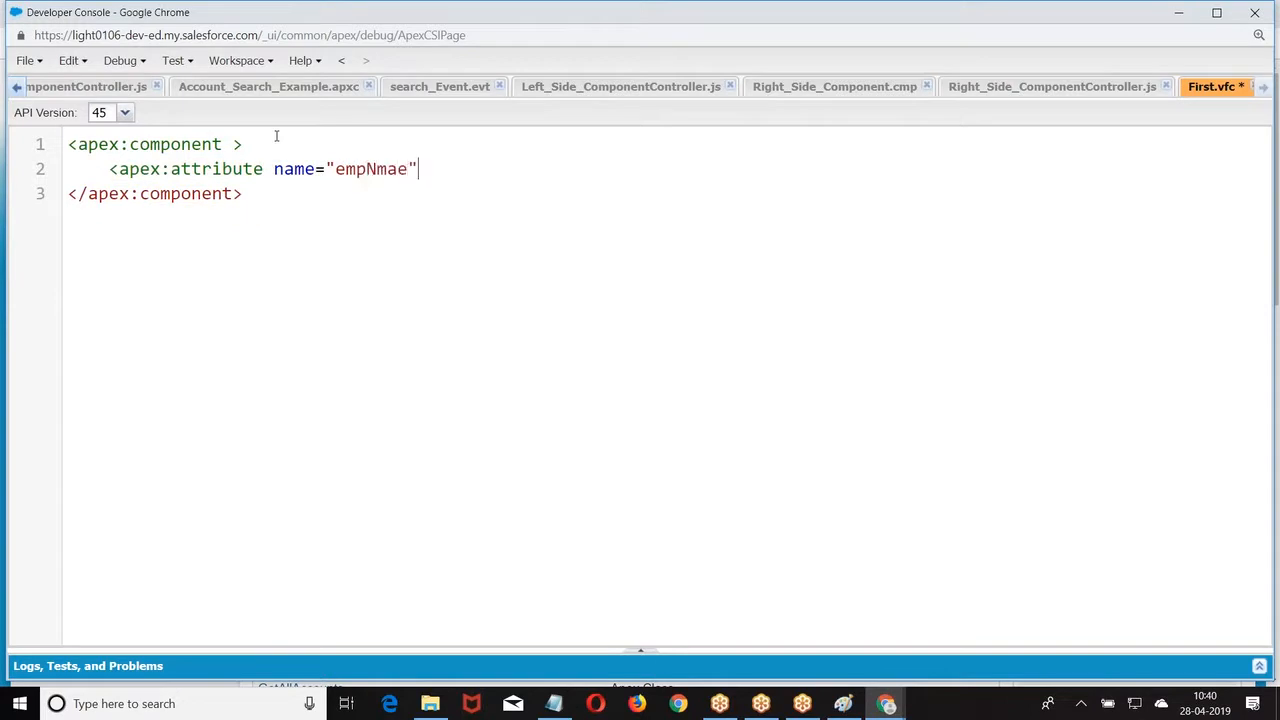
key(BackSpace)
key(BackSpace)
key(BackSpace)
key(BackSpace)
text(ame" type="String" dedfau)
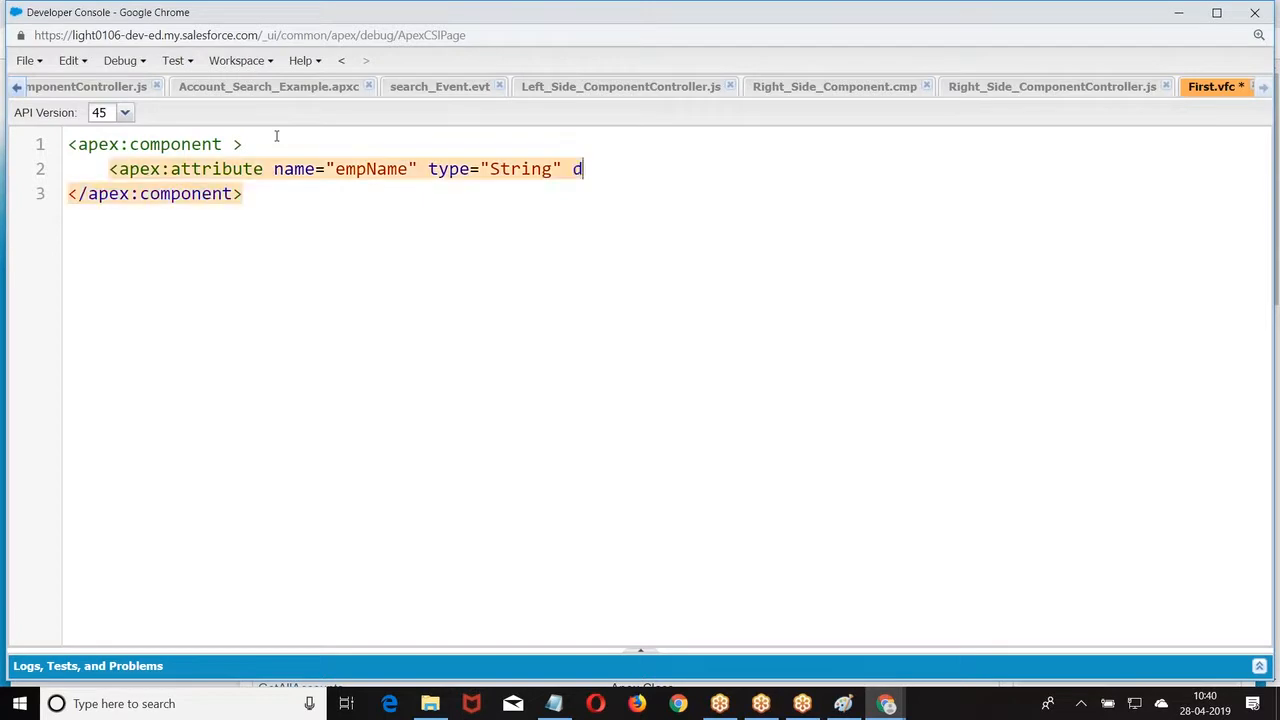
key(BackSpace)
key(BackSpace)
key(BackSpace)
key(BackSpace)
text(fault="Ssatish)
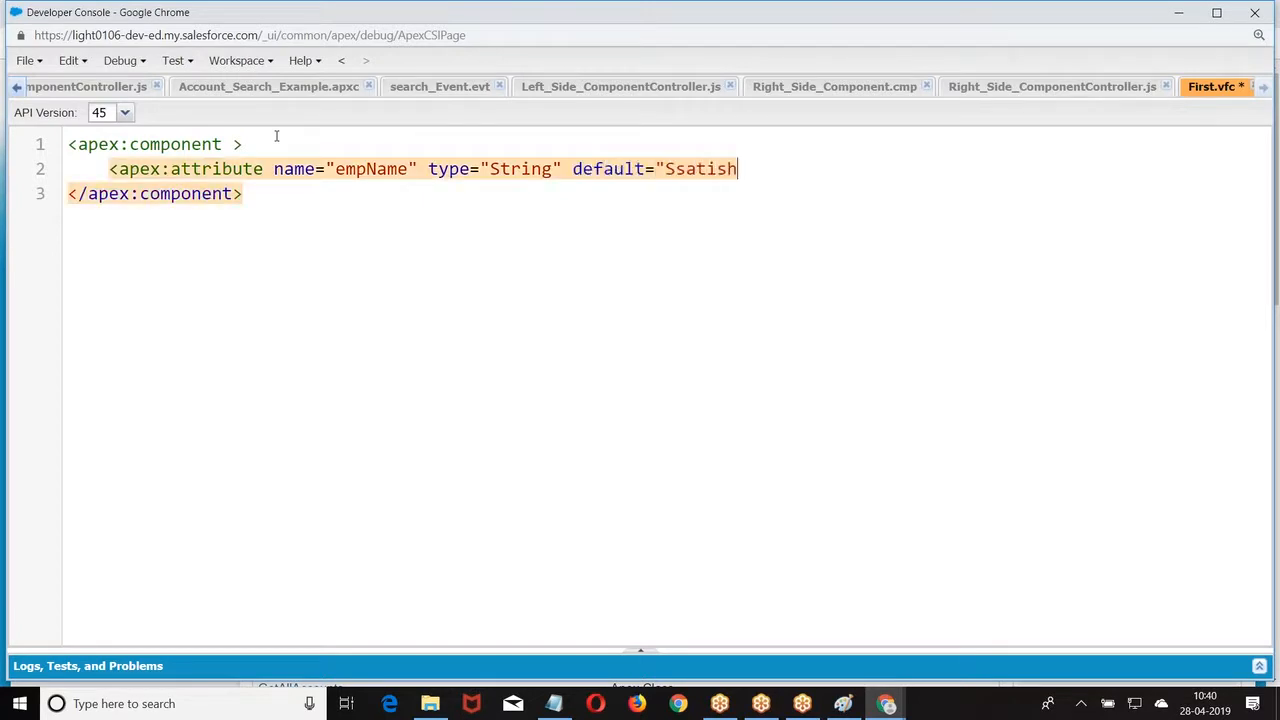
key(BackSpace)
key(BackSpace)
key(BackSpace)
key(BackSpace)
key(BackSpace)
key(BackSpace)
text(atish" d)
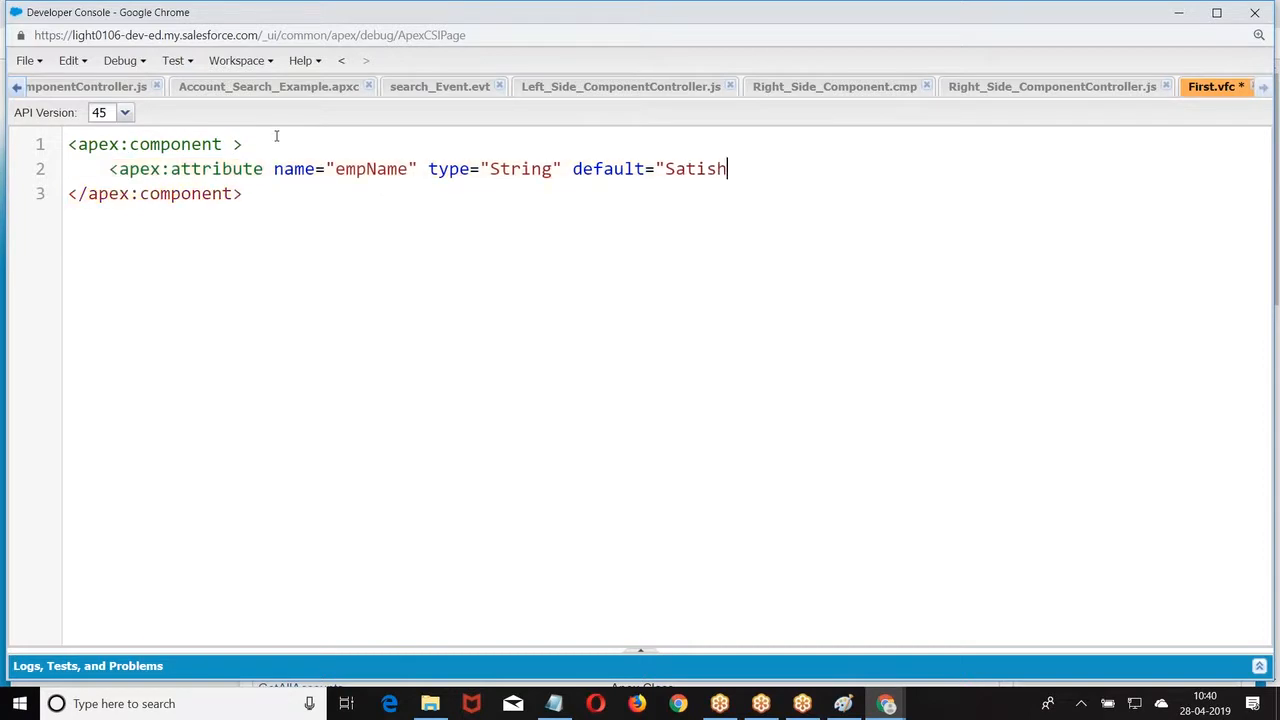
text(es)
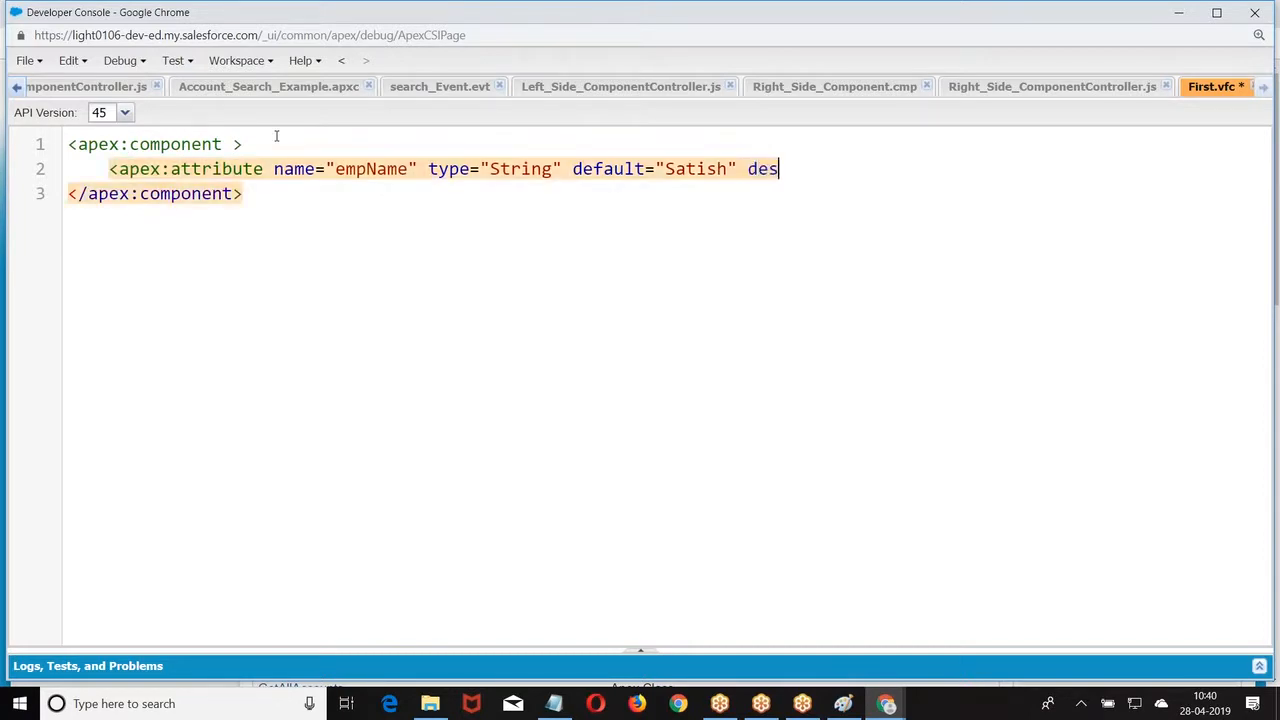
text(cription=)
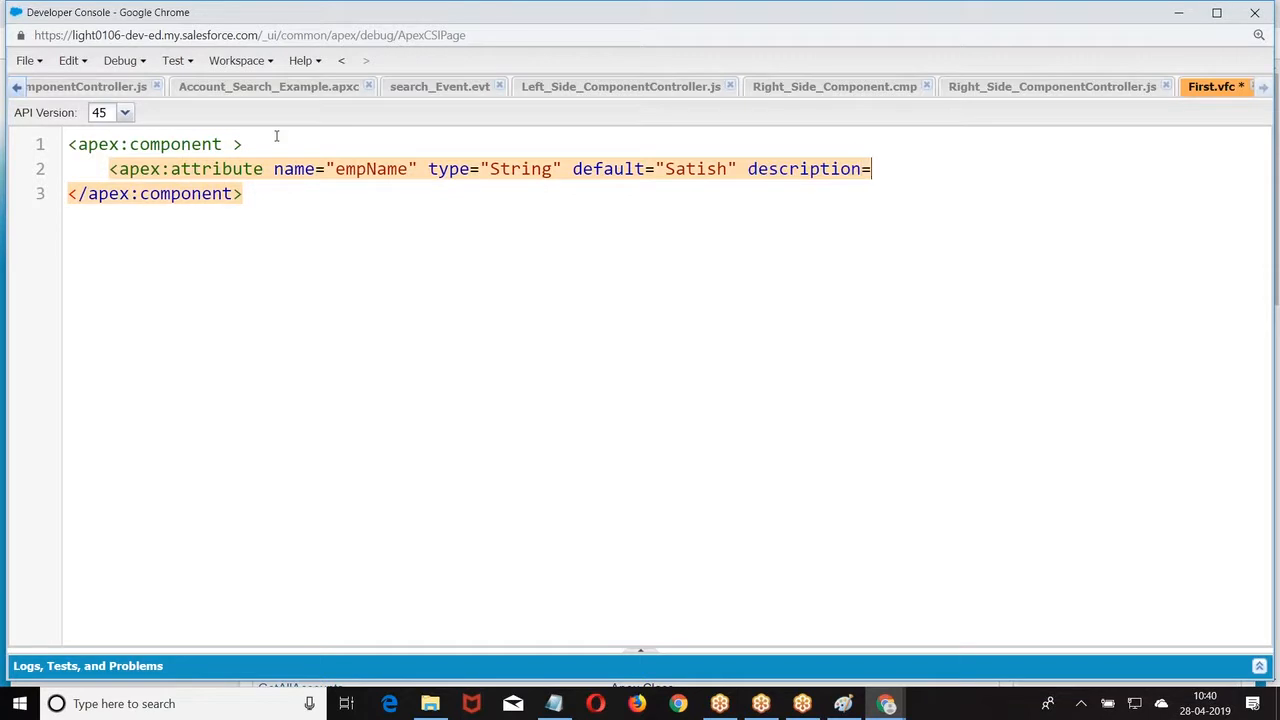
text("This is example" />)
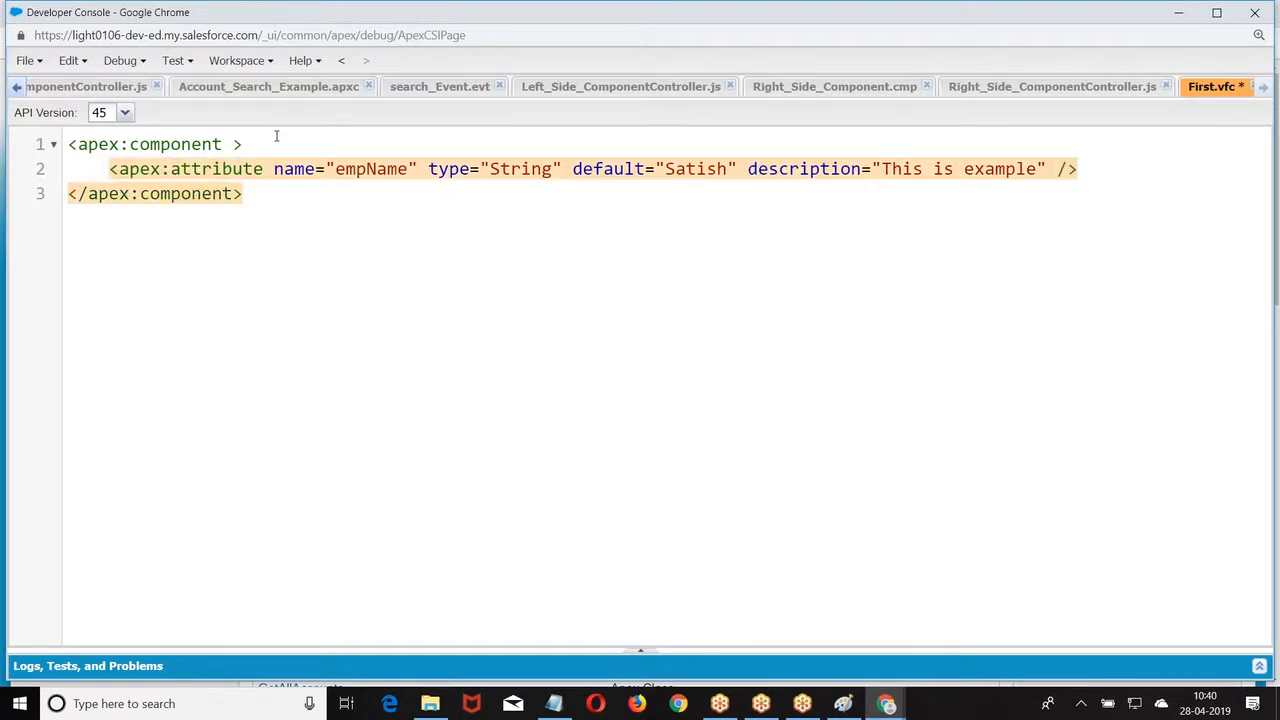
- Output {!empName} on the next line and save the First component
key(Return)
text({!empName})
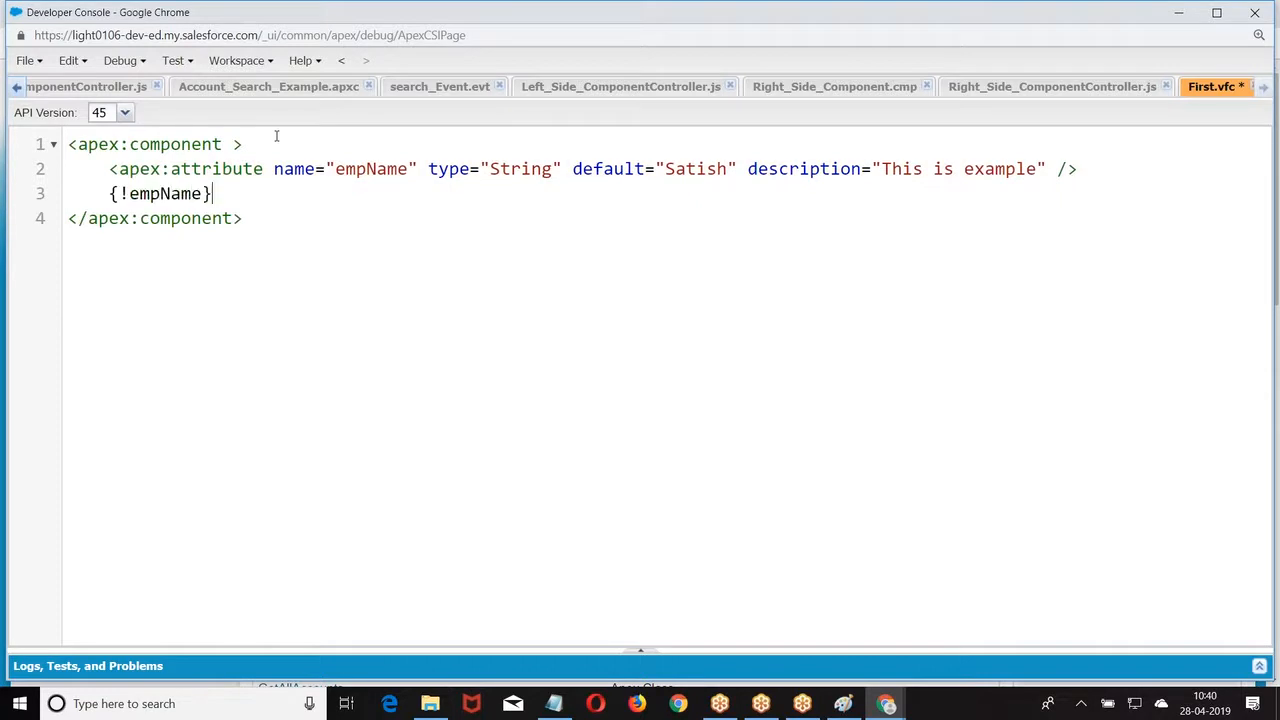
key(ctrl+s)
click(30, 62)
- Try creating a new Visualforce page named Example and dismiss the duplicate-name error
mouse_move(57, 89)
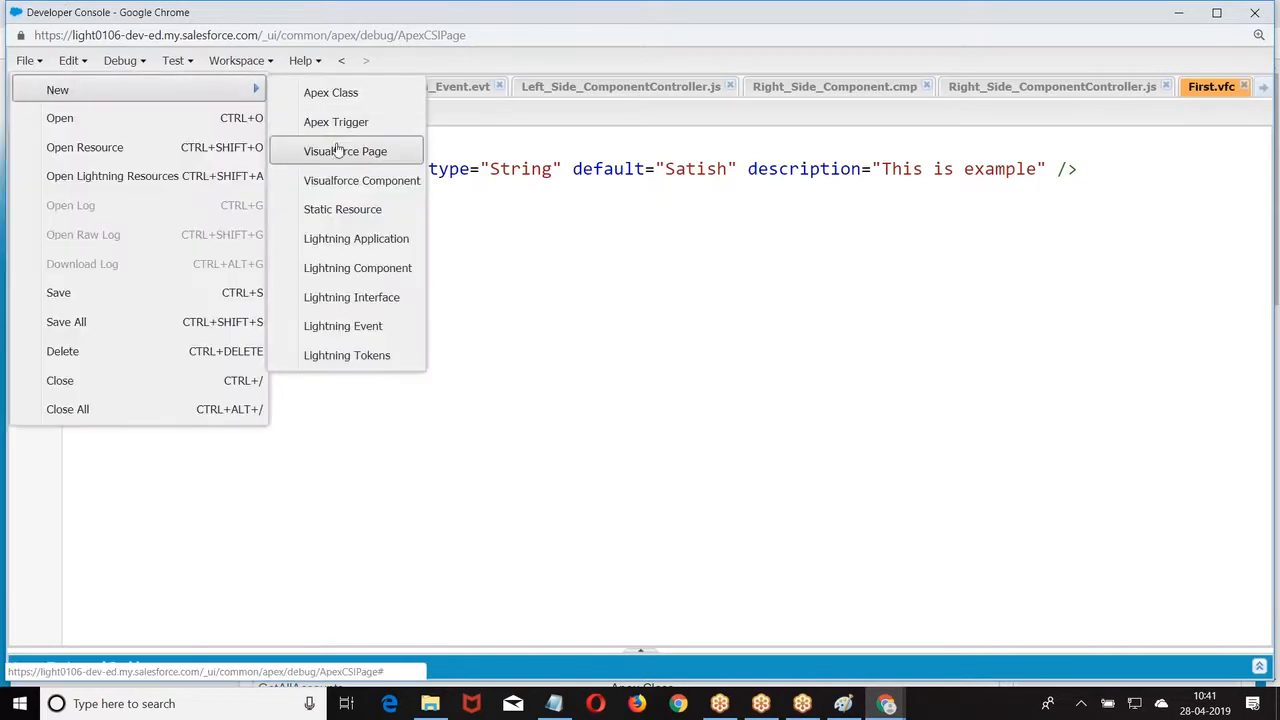
click(300, 151)
click(606, 364)
text(Example)
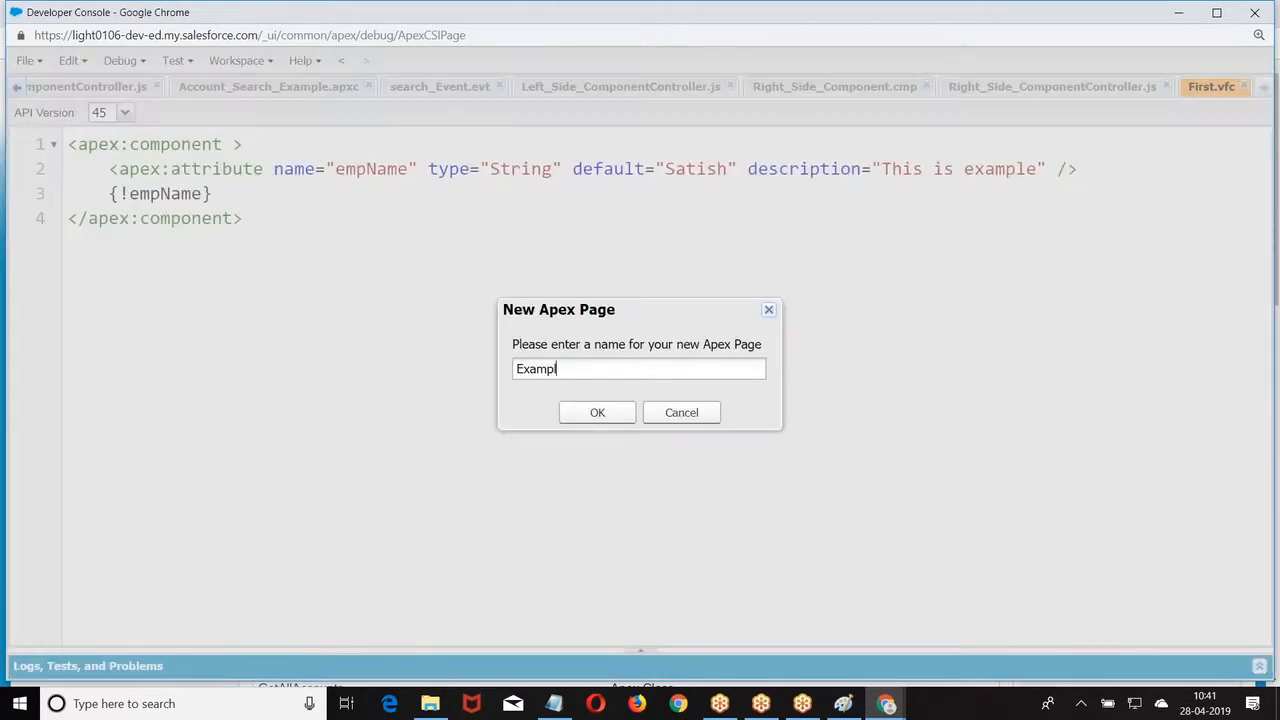
key(Return)
click(627, 403)
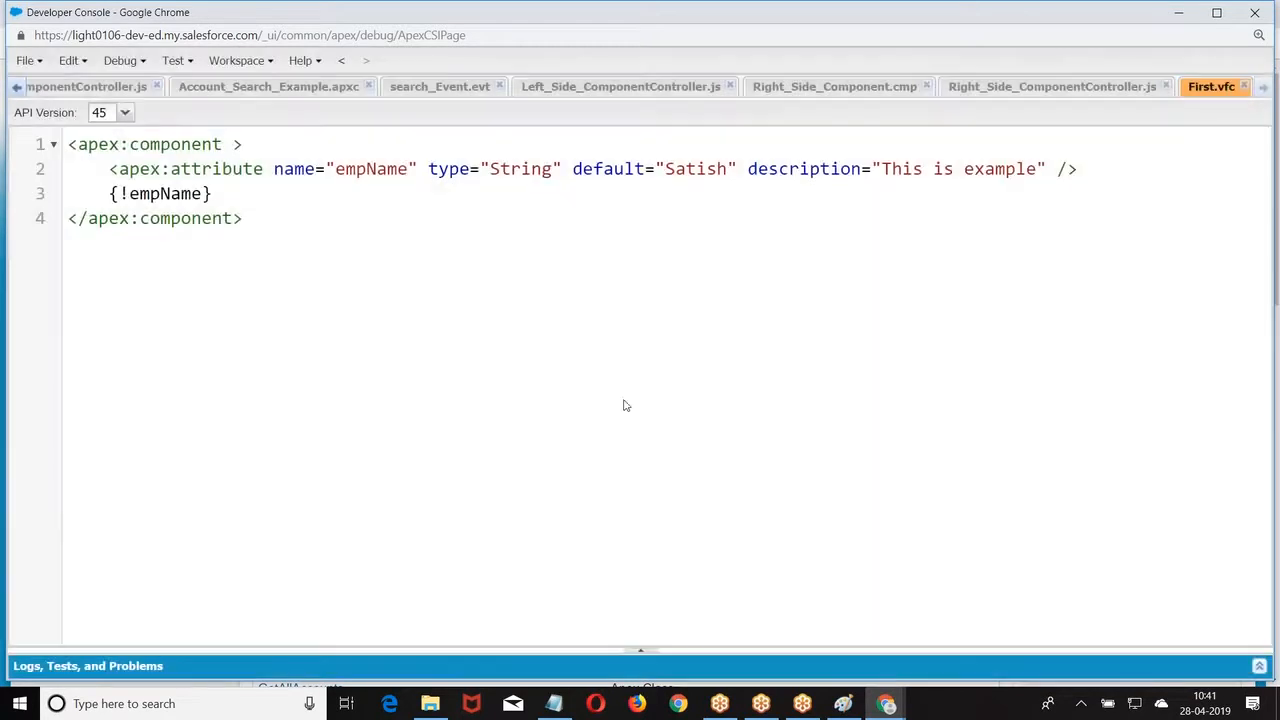
- Open the existing Example page from the Pages list, filtered by 'Ex'
click(42, 62)
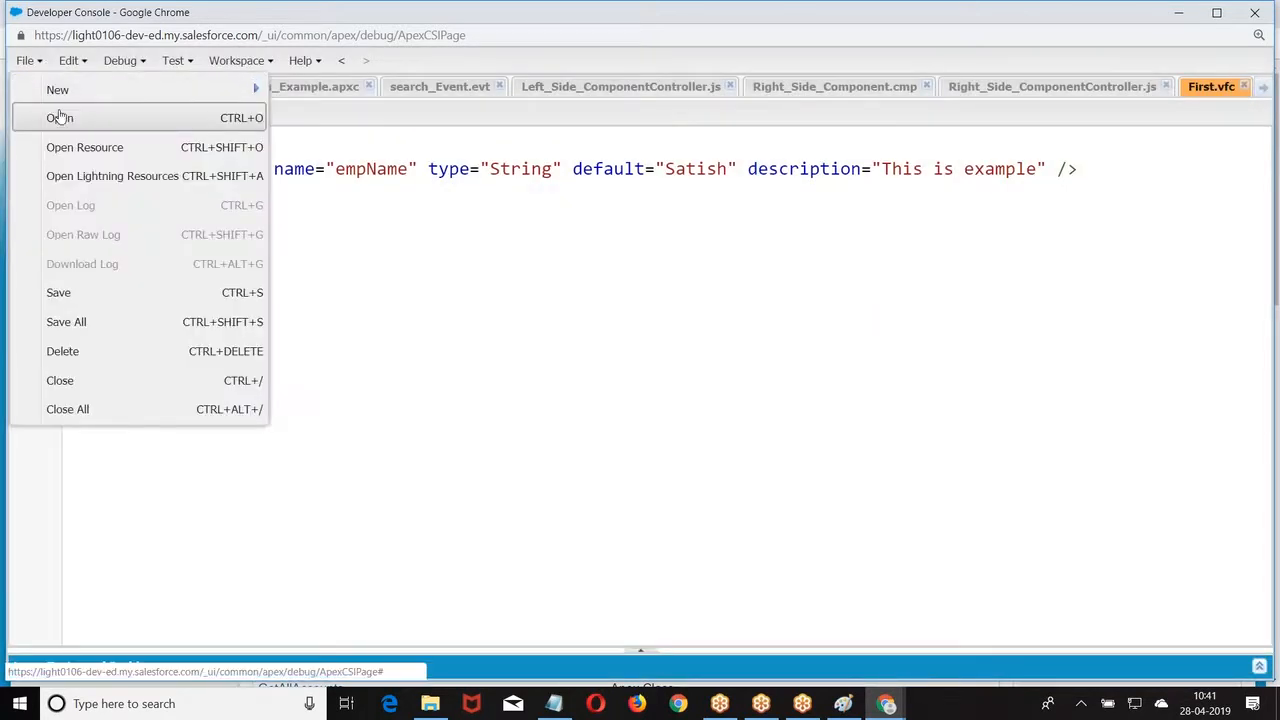
click(58, 117)
click(274, 342)
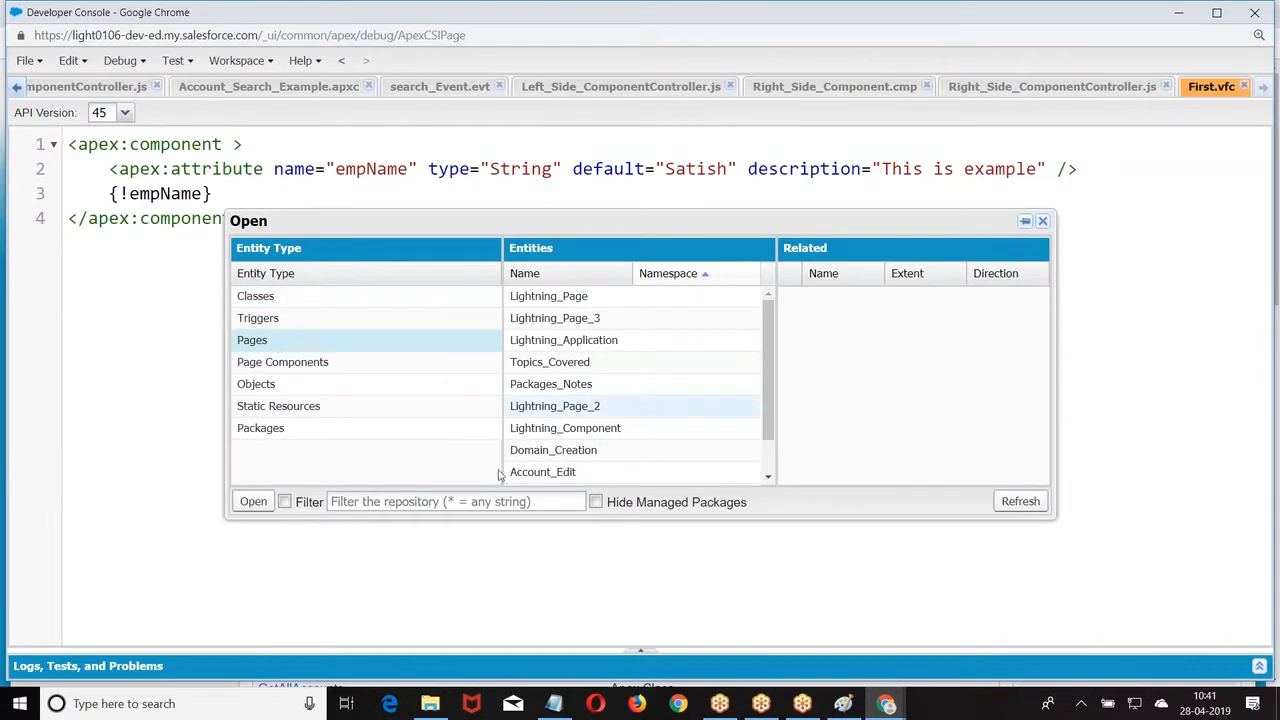
click(481, 497)
text(Ex)
double_click(543, 305)
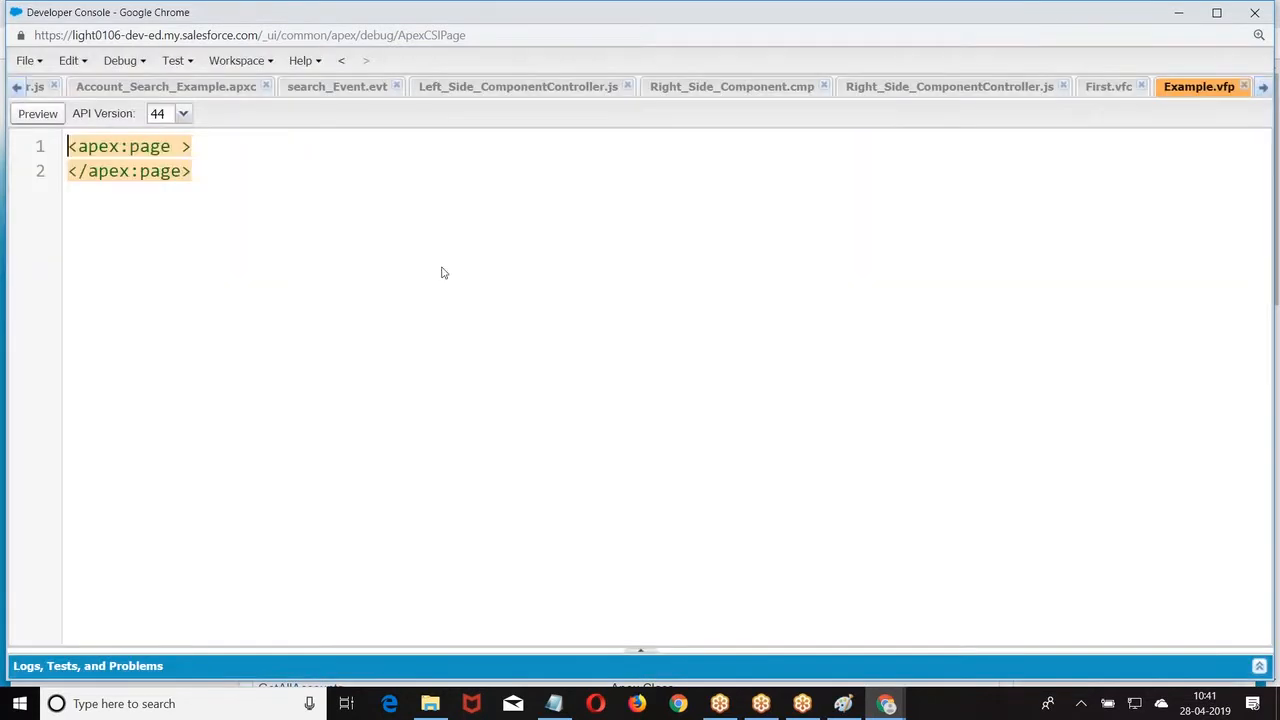
- Add <c:First /> inside the apex:page tag and save the Example page
click(244, 153)
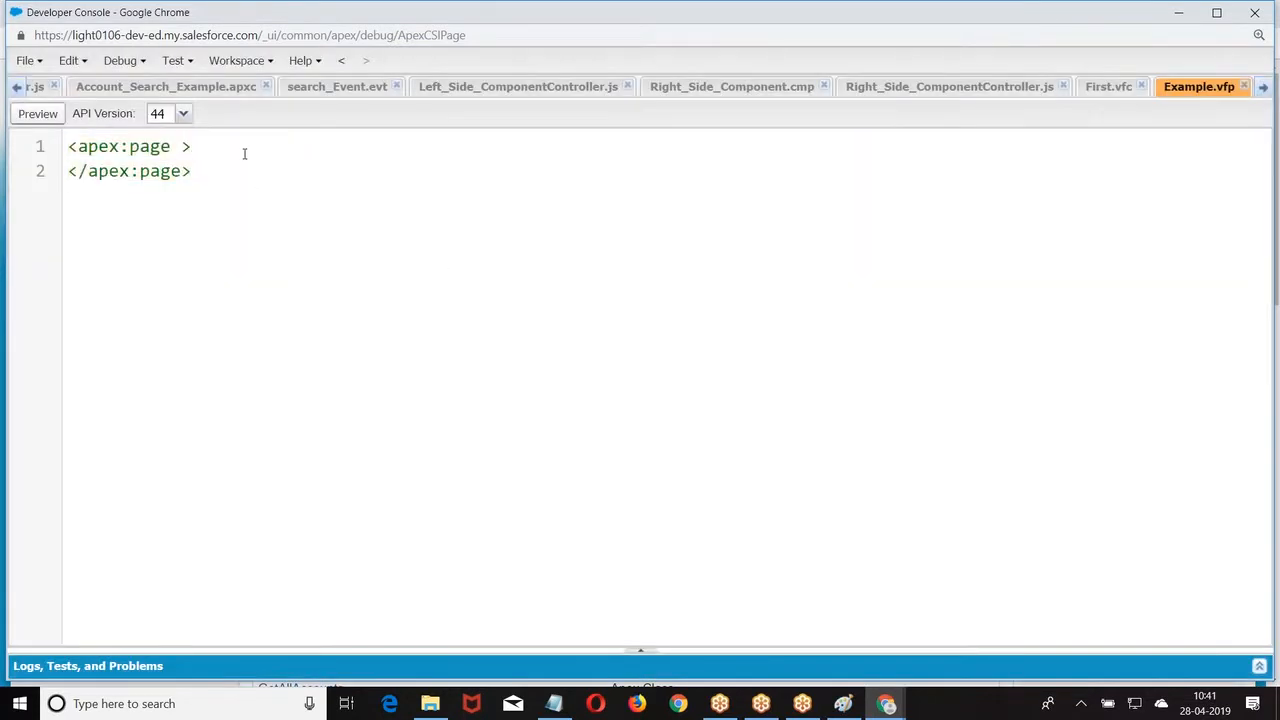
key(Return)
text(<c:First />)
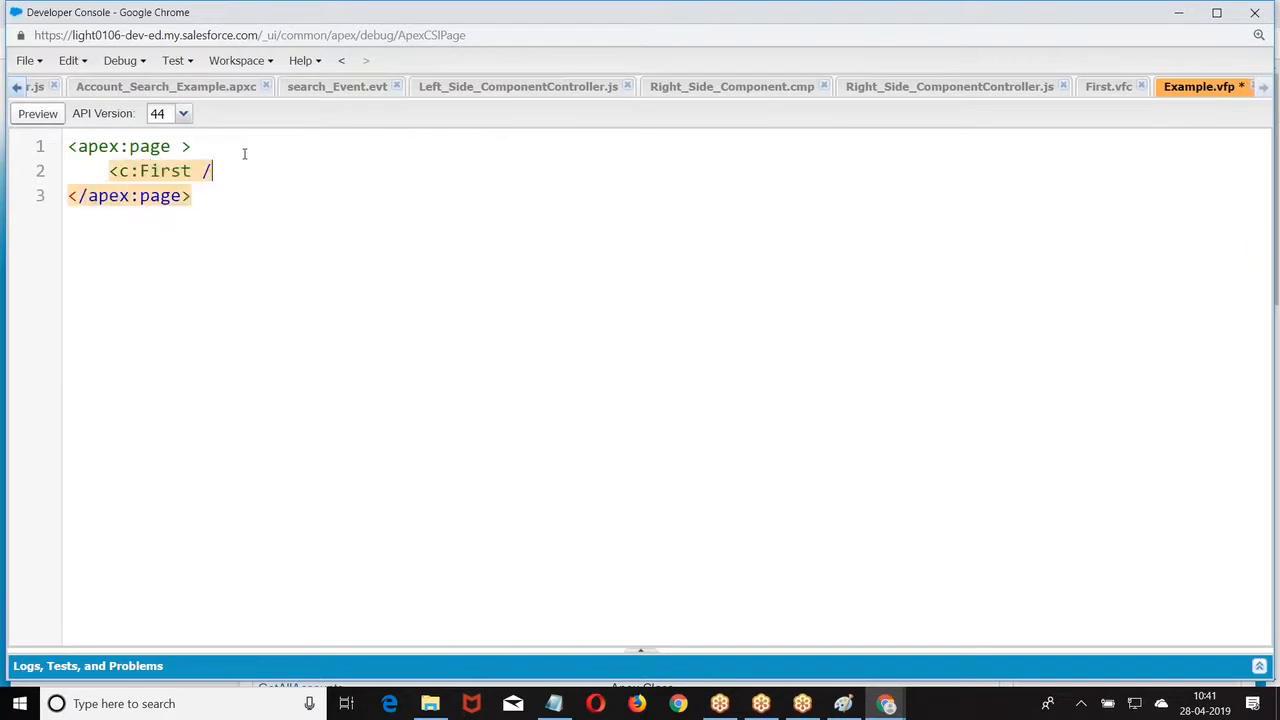
key(ctrl+s)
- Insert a <flow:interview /> tag on a new line below the page tag
double_click(120, 147)
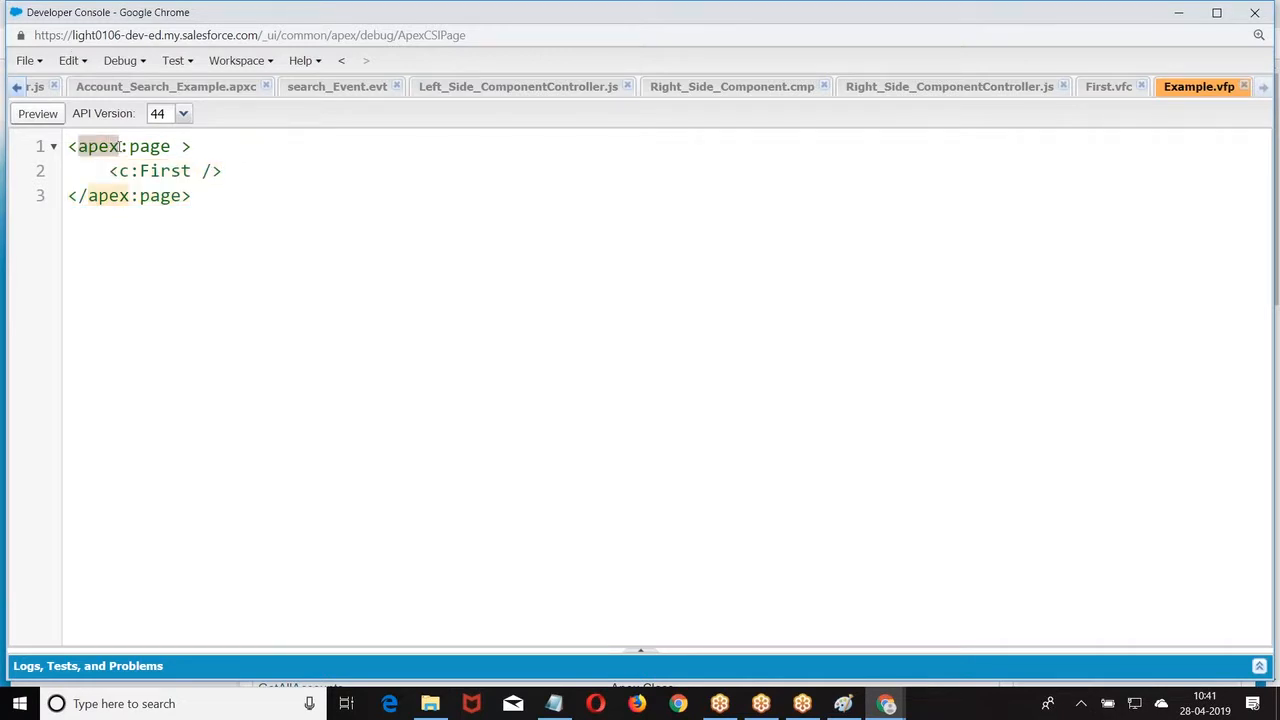
click(197, 147)
key(Return)
text(<c)
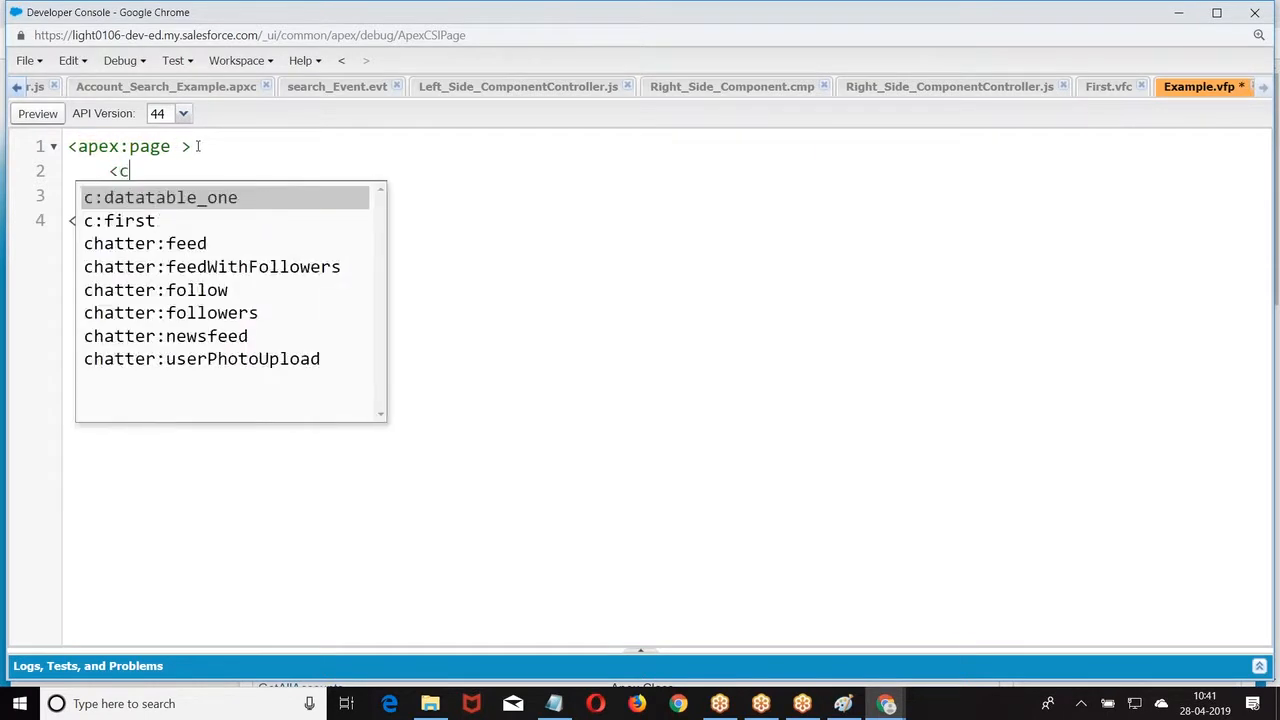
key(BackSpace)
text(flow:int)
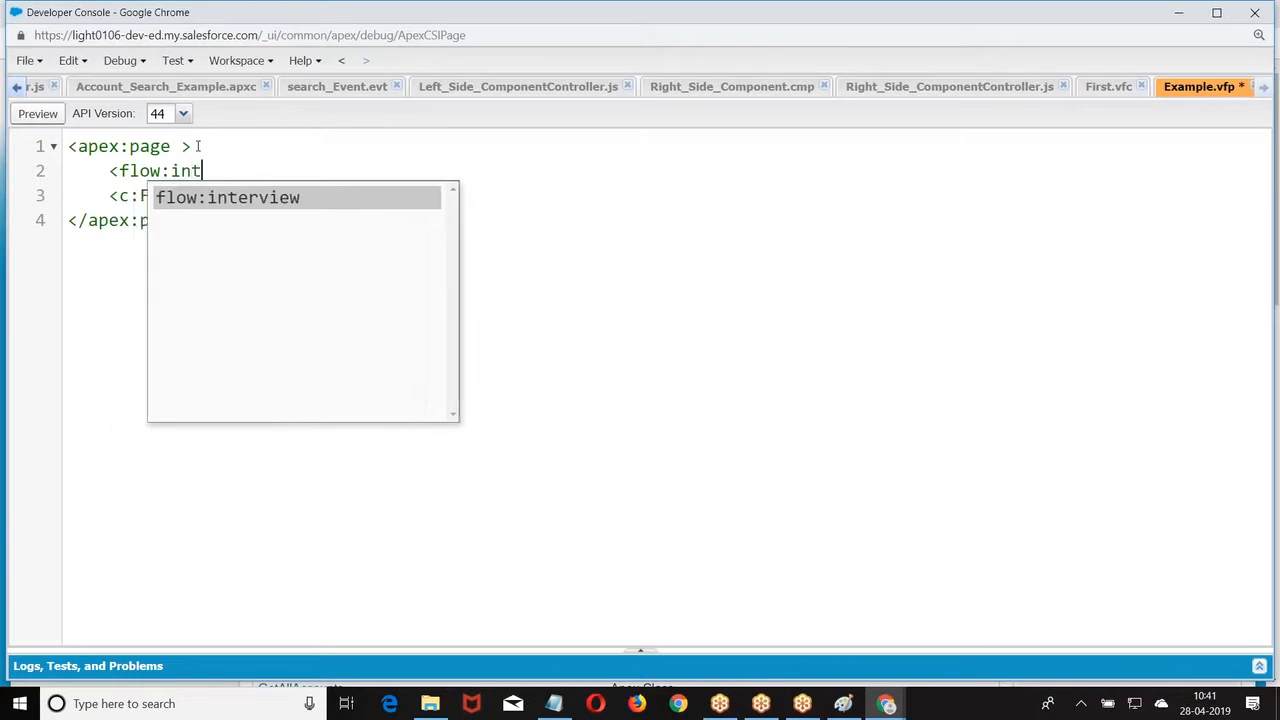
text(erview />)
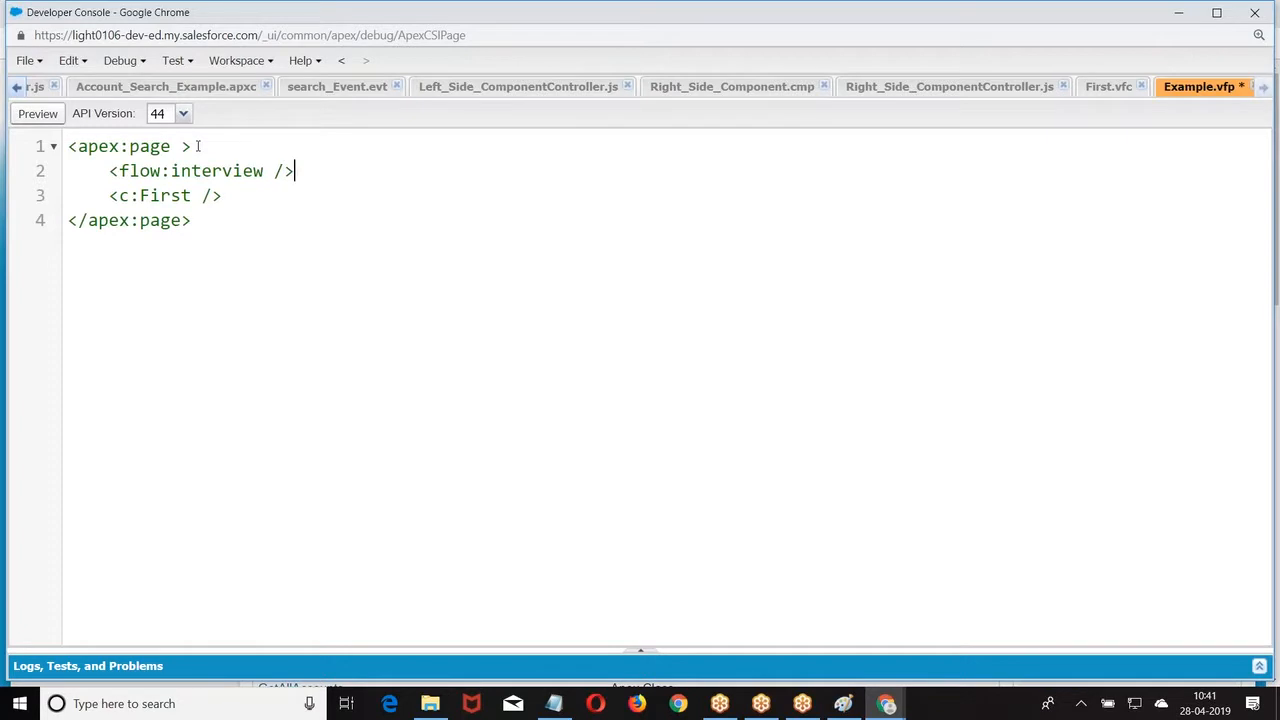
- Add a <chatter:feed > tag on a new line after the First component
click(229, 196)
key(Return)
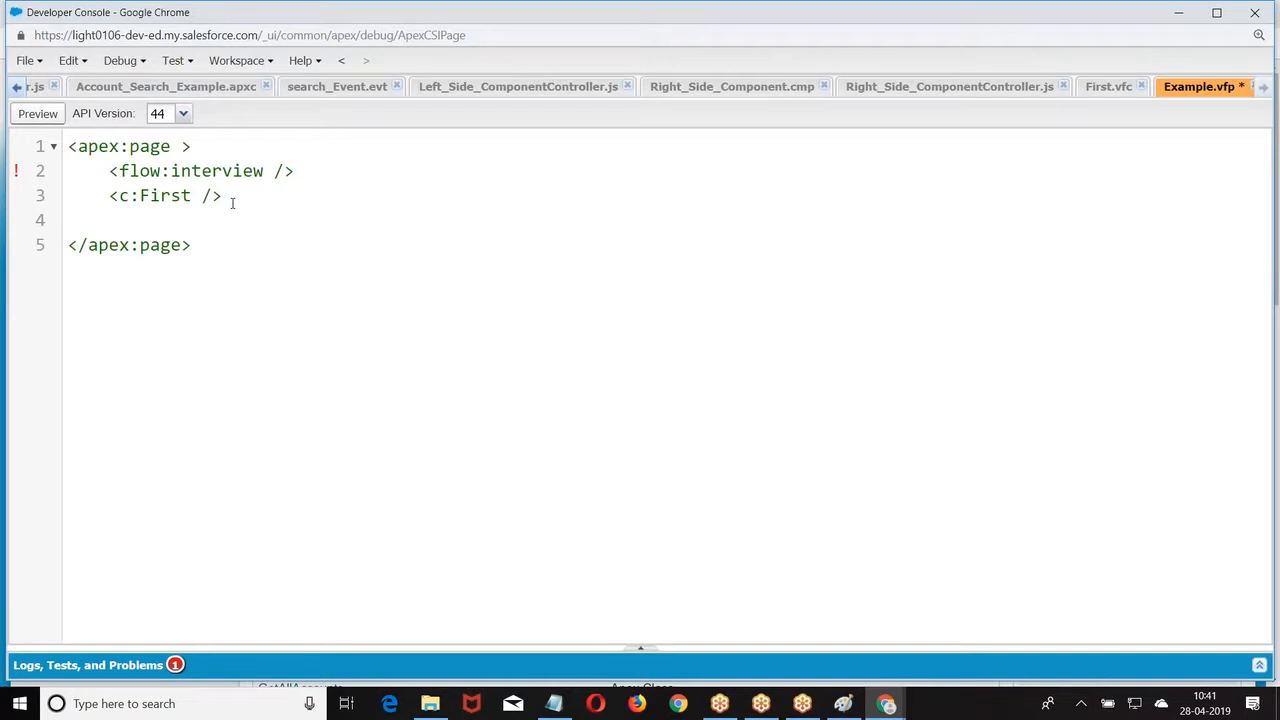
text(<cha)
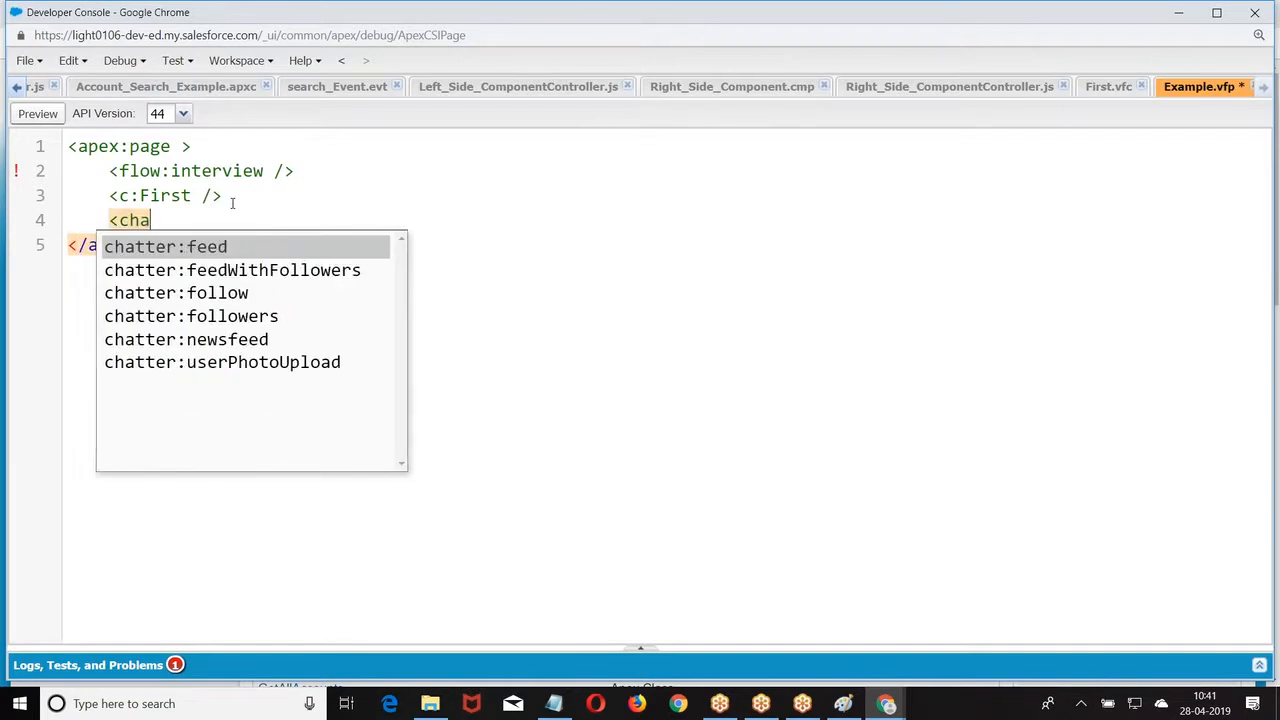
text(tter:fe)
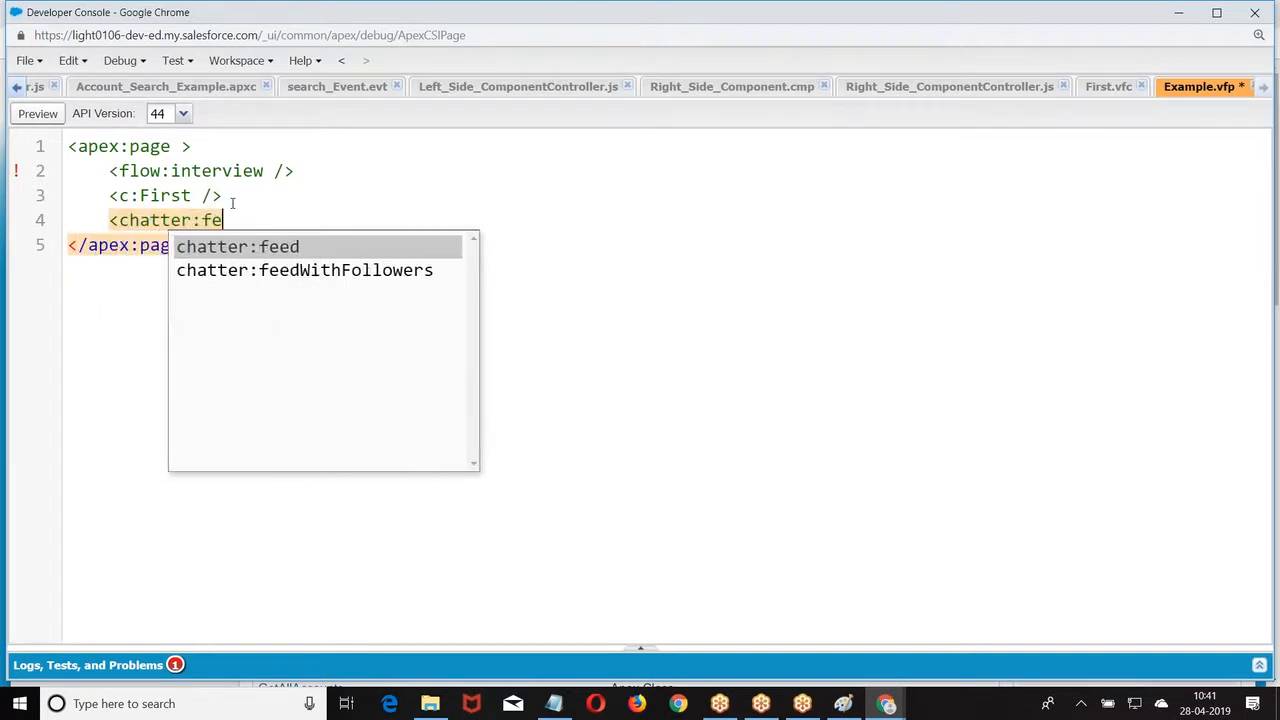
text(ed ></chatter:feed>)
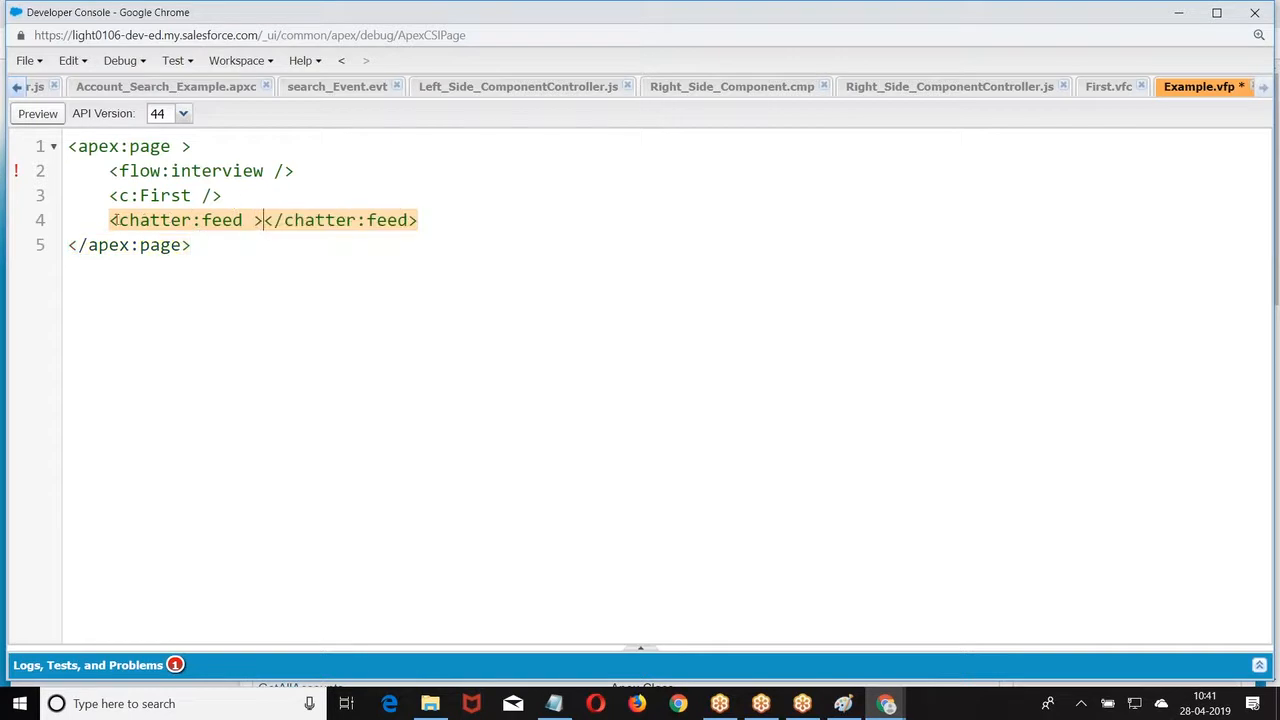
click(189, 222)
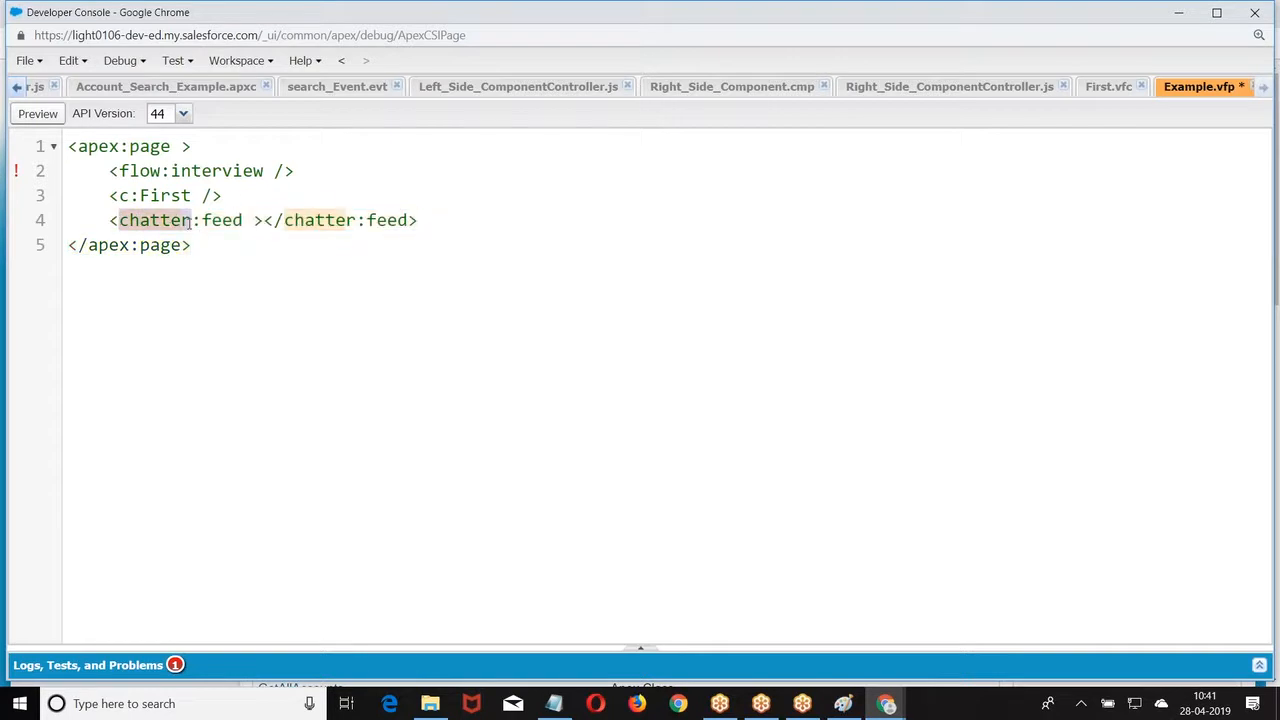
click(124, 195)
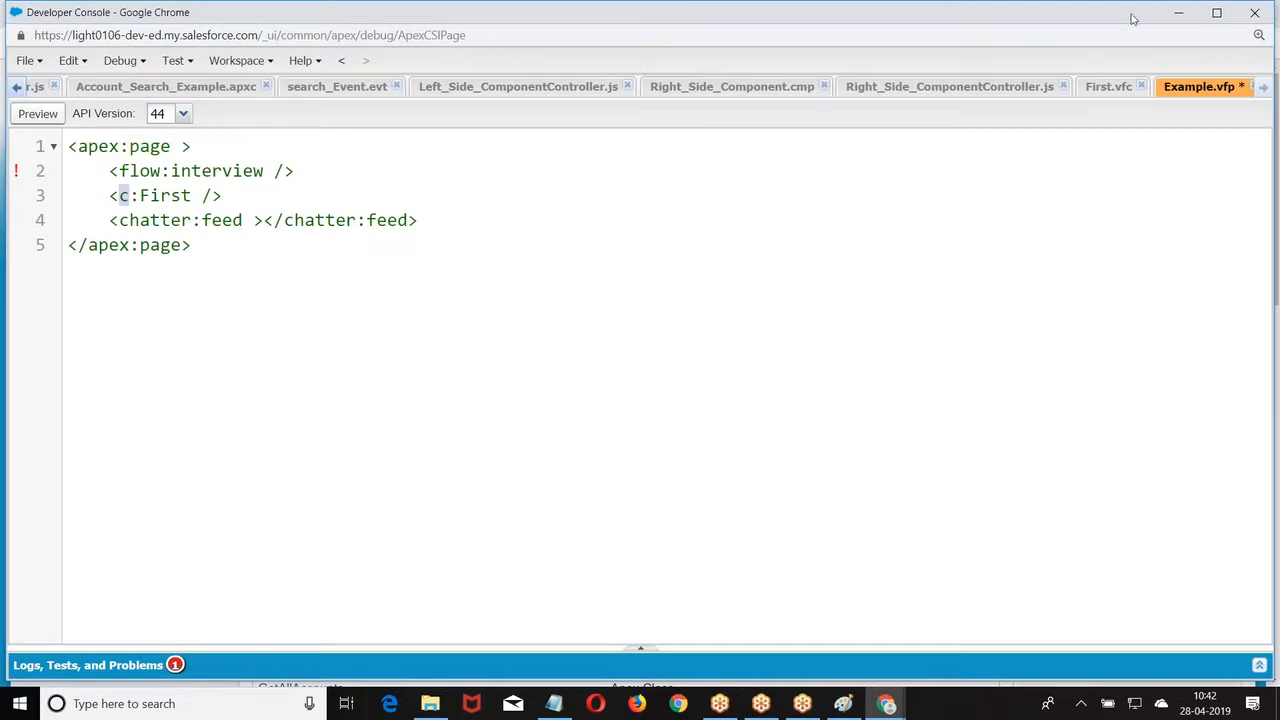
- Close the Example tab without saving, then bring up the Package notes in Notepad
click(1254, 87)
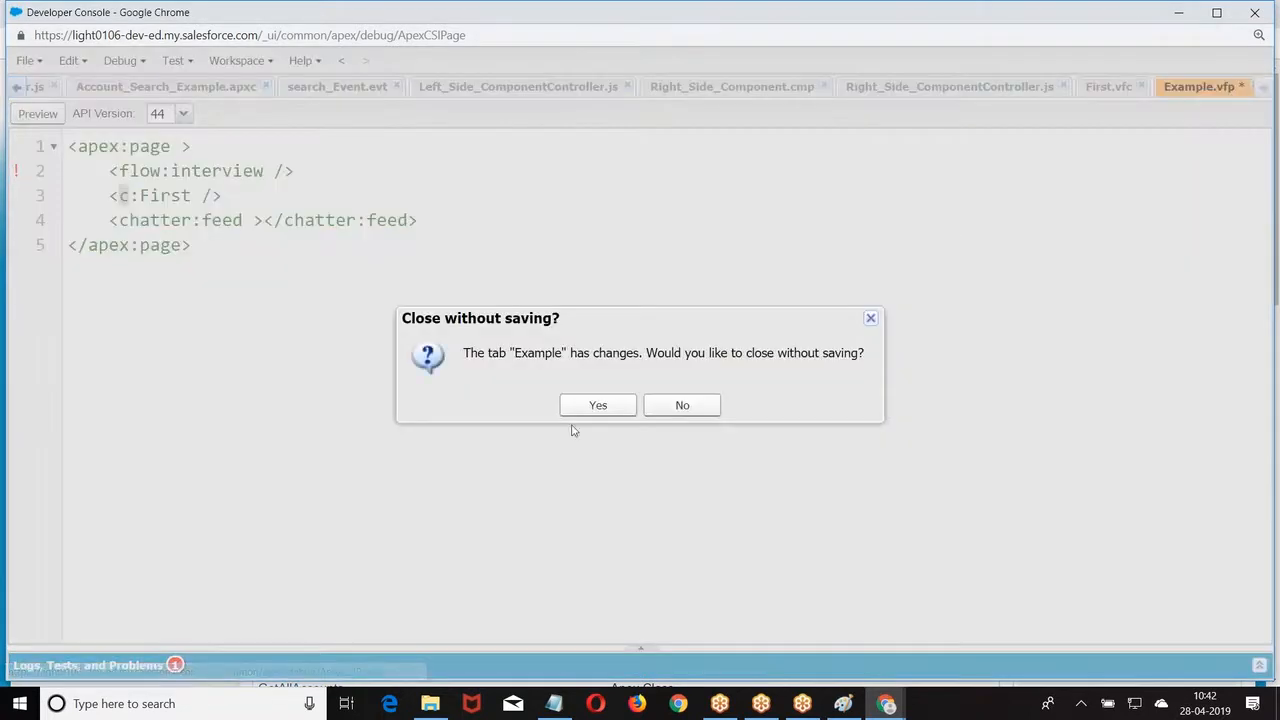
click(598, 405)
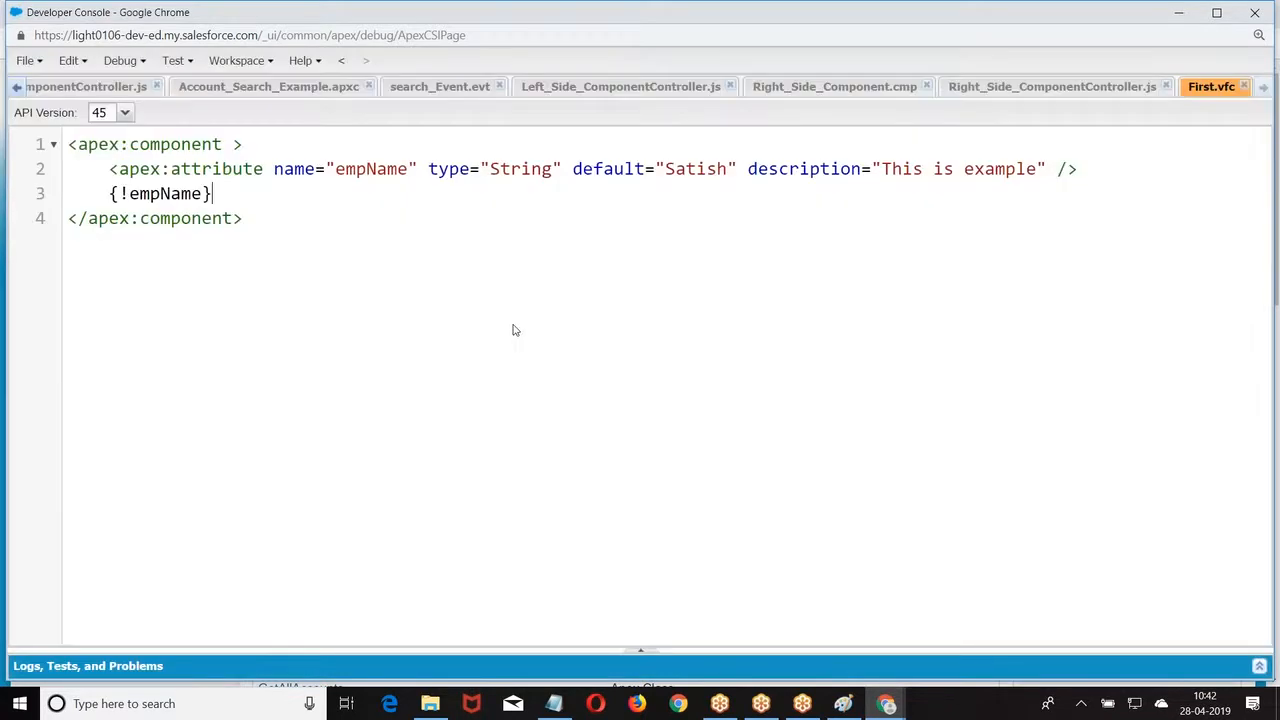
drag(79, 145, 122, 145)
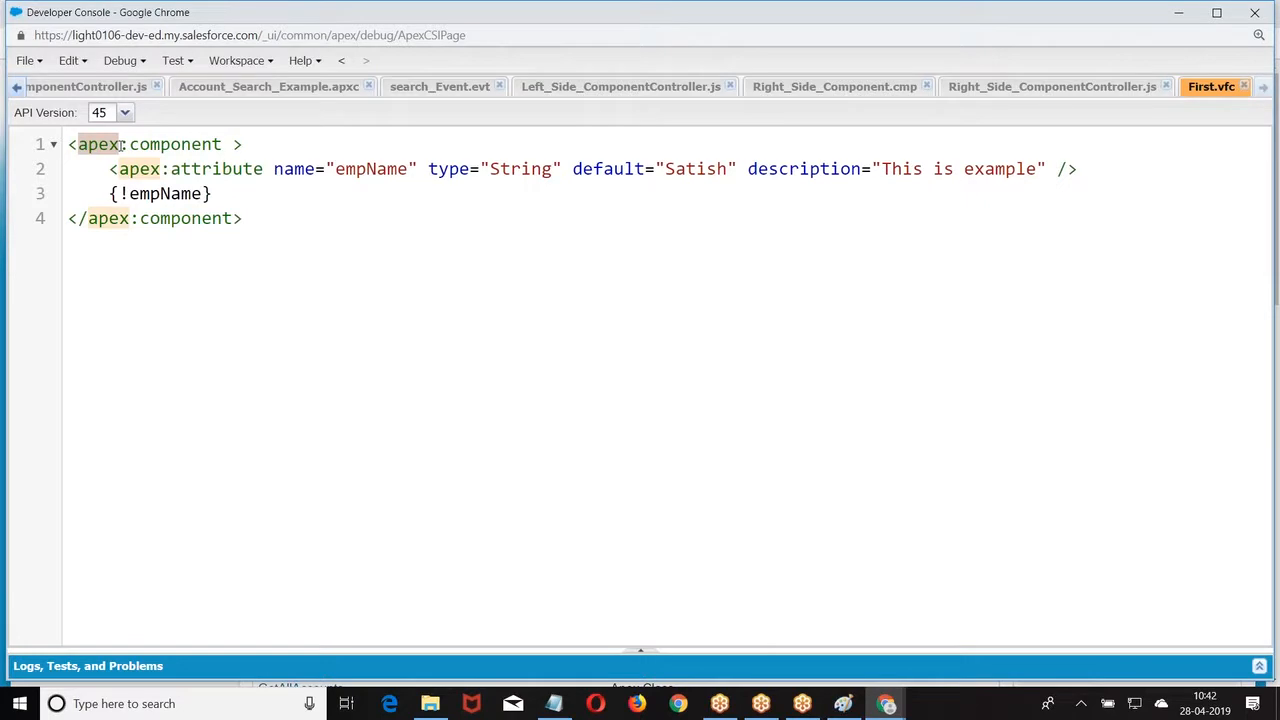
click(215, 232)
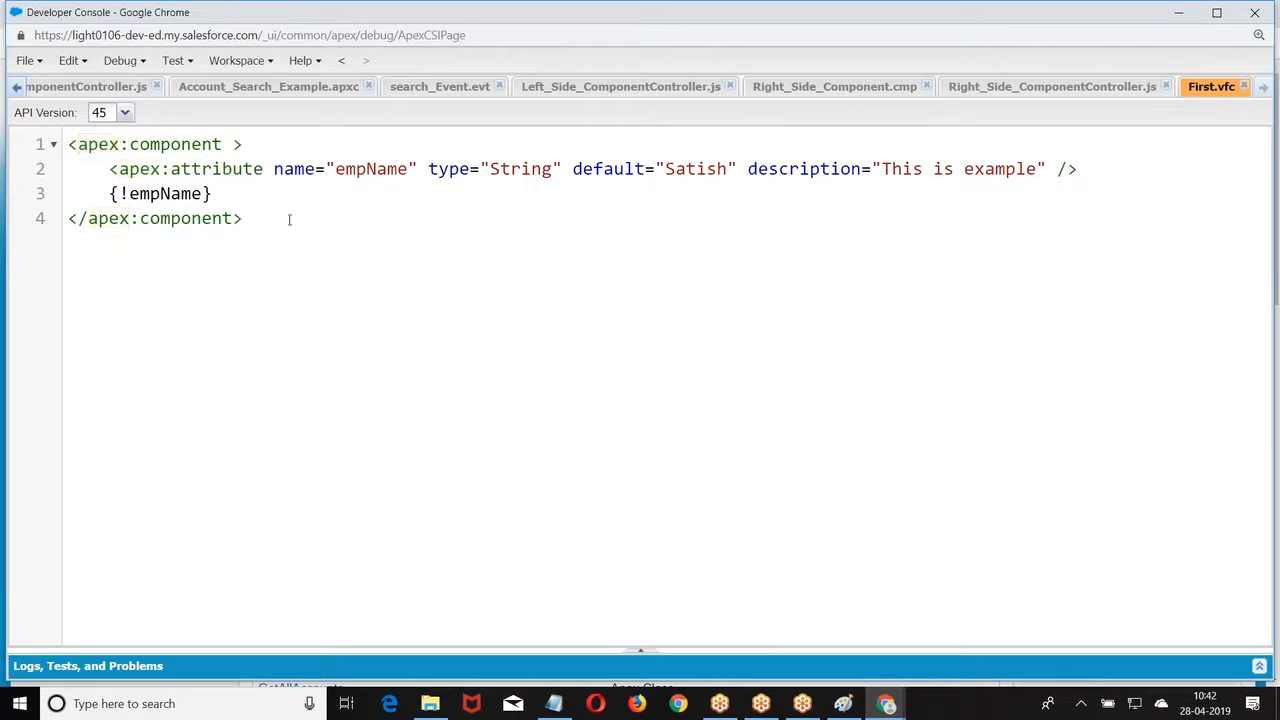
click(554, 703)
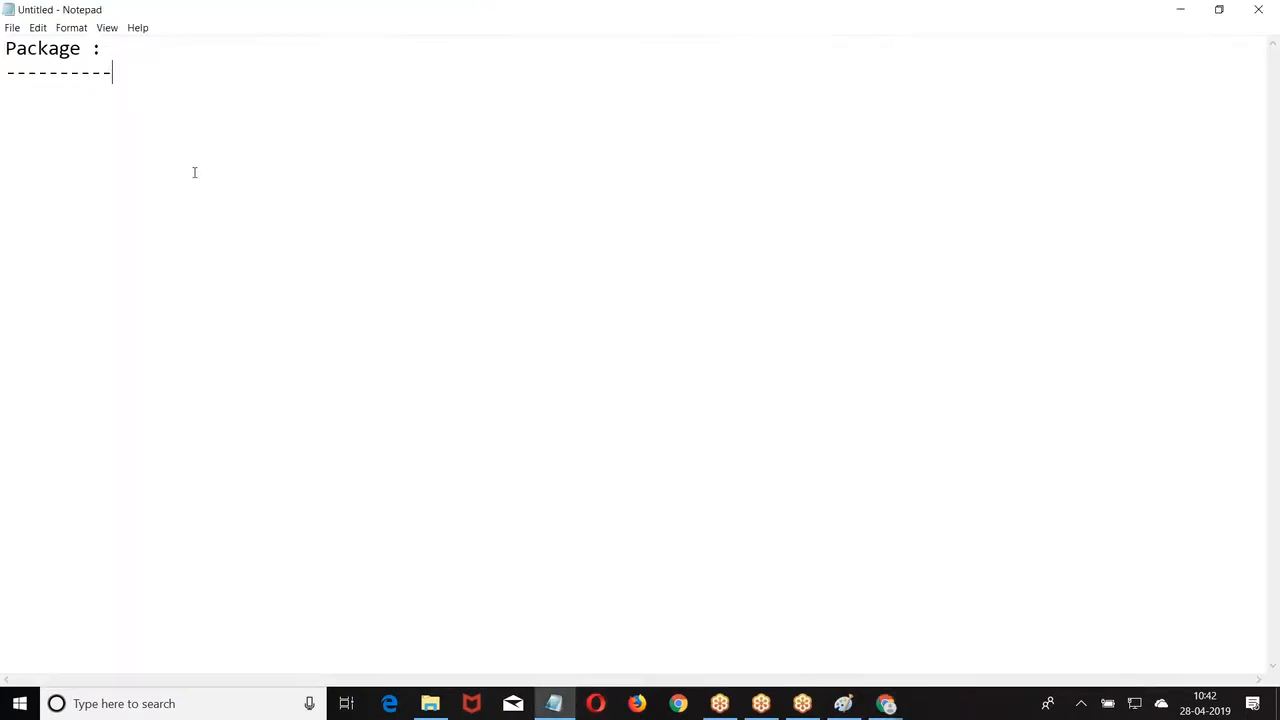
key(Return)
key(Return)
text(xmlns)
text(="")
key(Return)
click(60, 121)
text(:apex=")
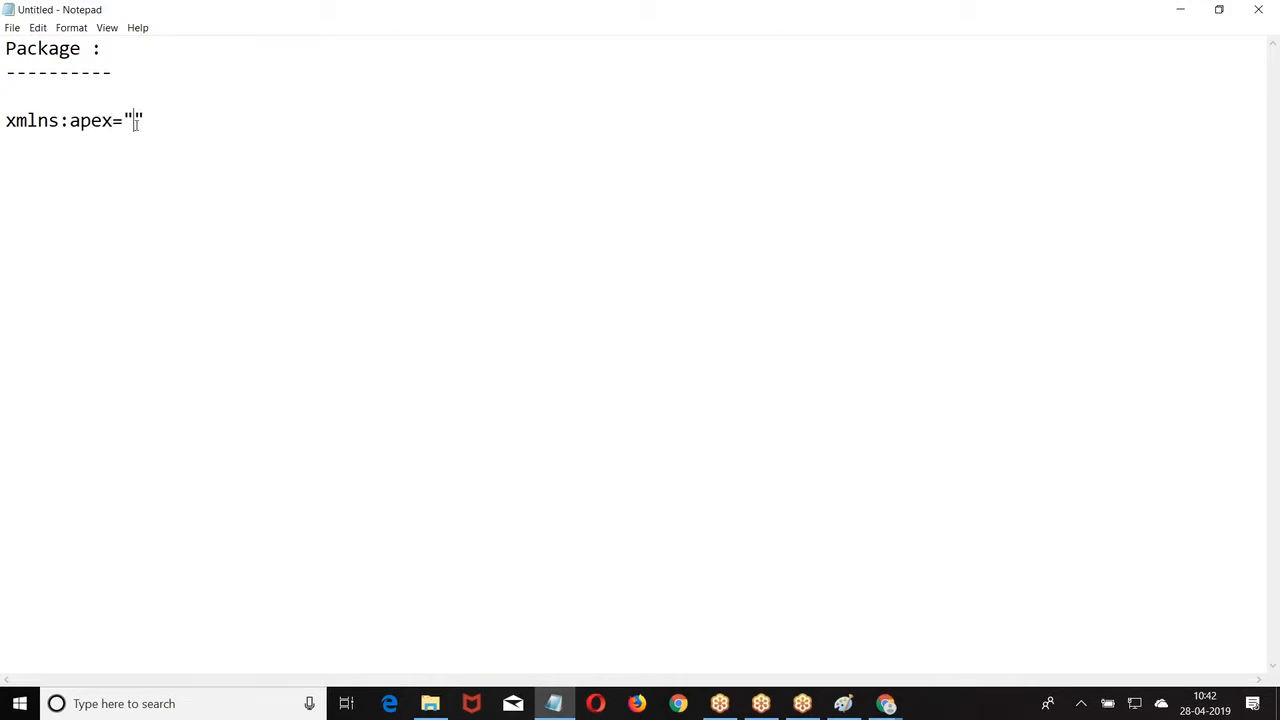
text(https:.//)
key(BackSpace)
key(BackSpace)
key(BackSpace)
text(//ap)
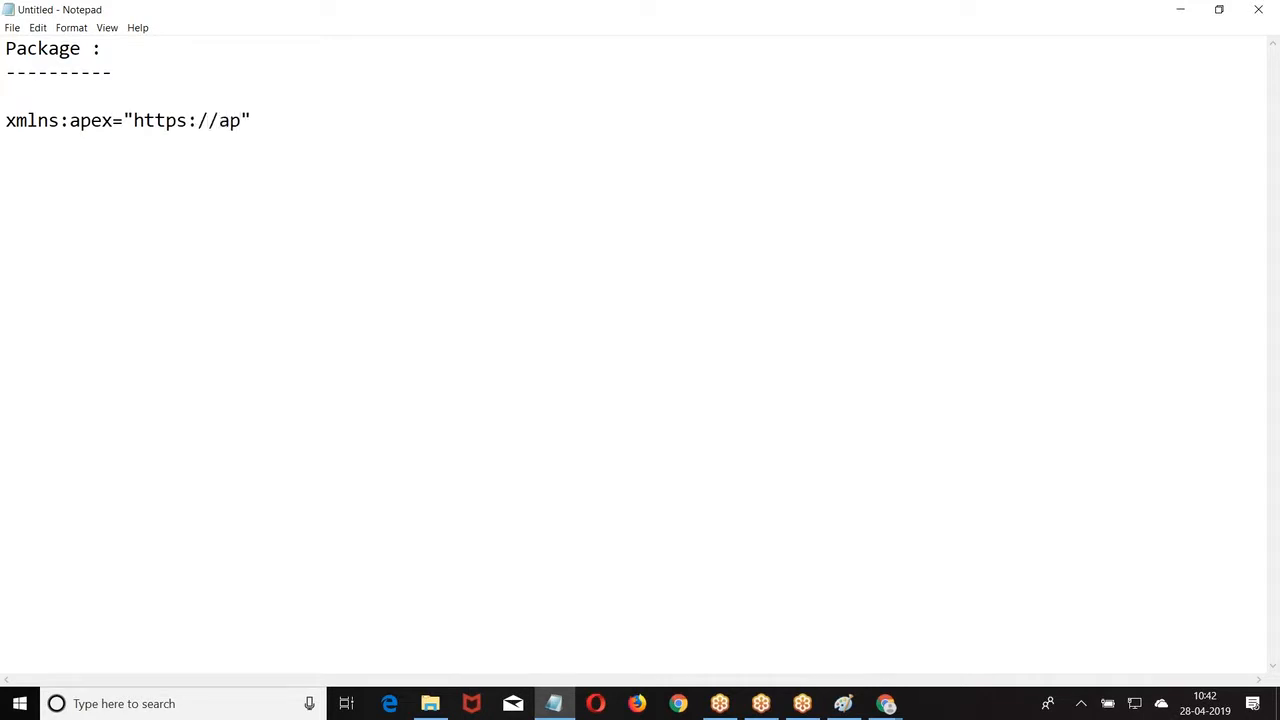
text(i.salesforce.com)
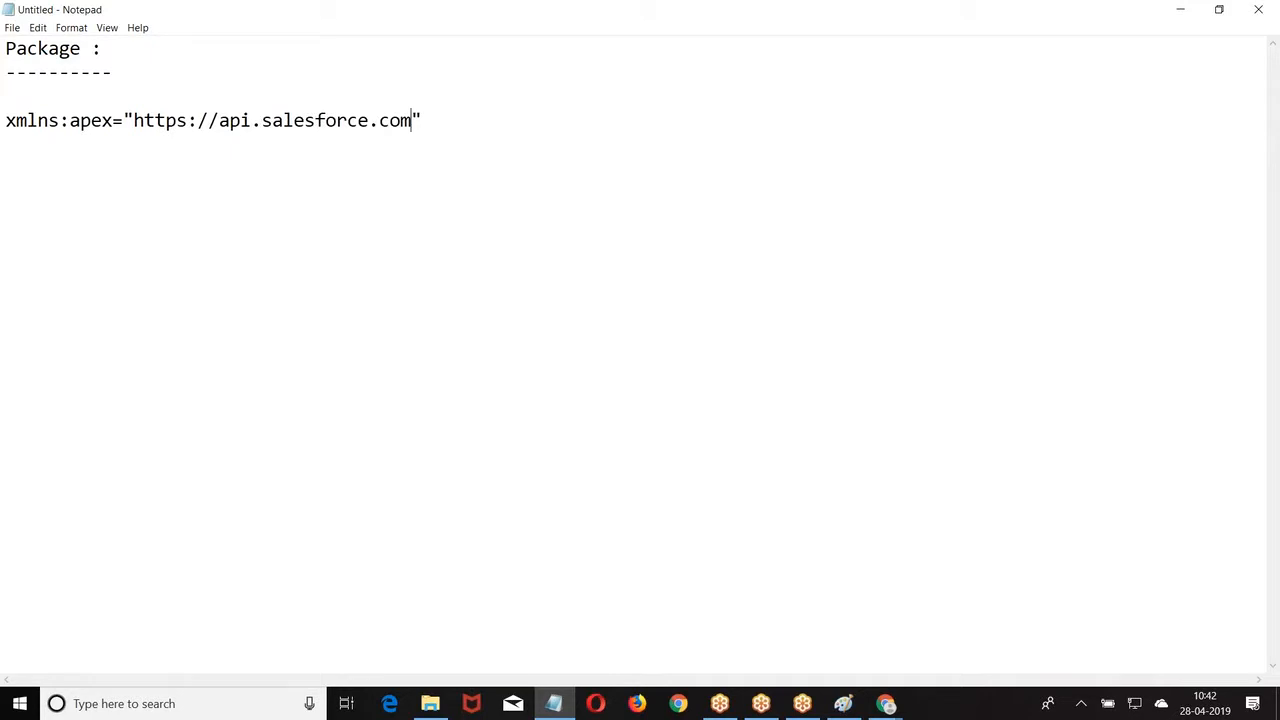
click(441, 121)
key(Return)
key(Return)
text(<https://api)
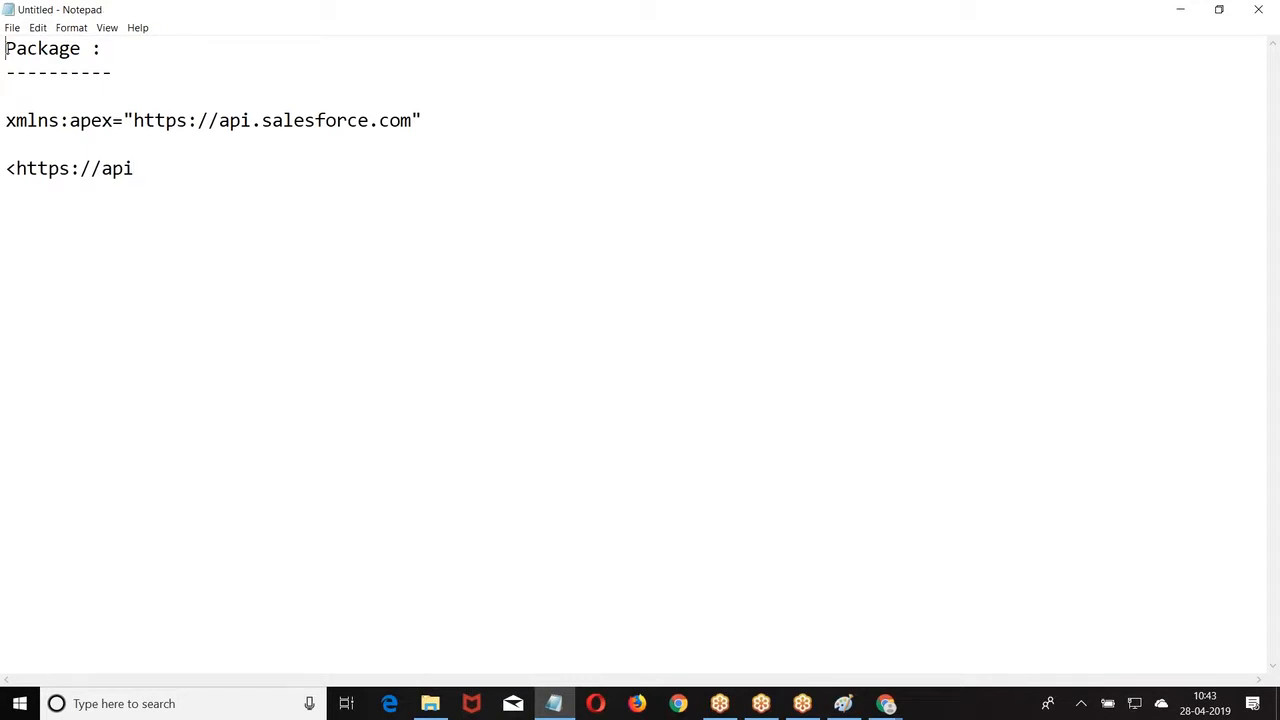
drag(6, 48, 184, 205)
key(Delete)
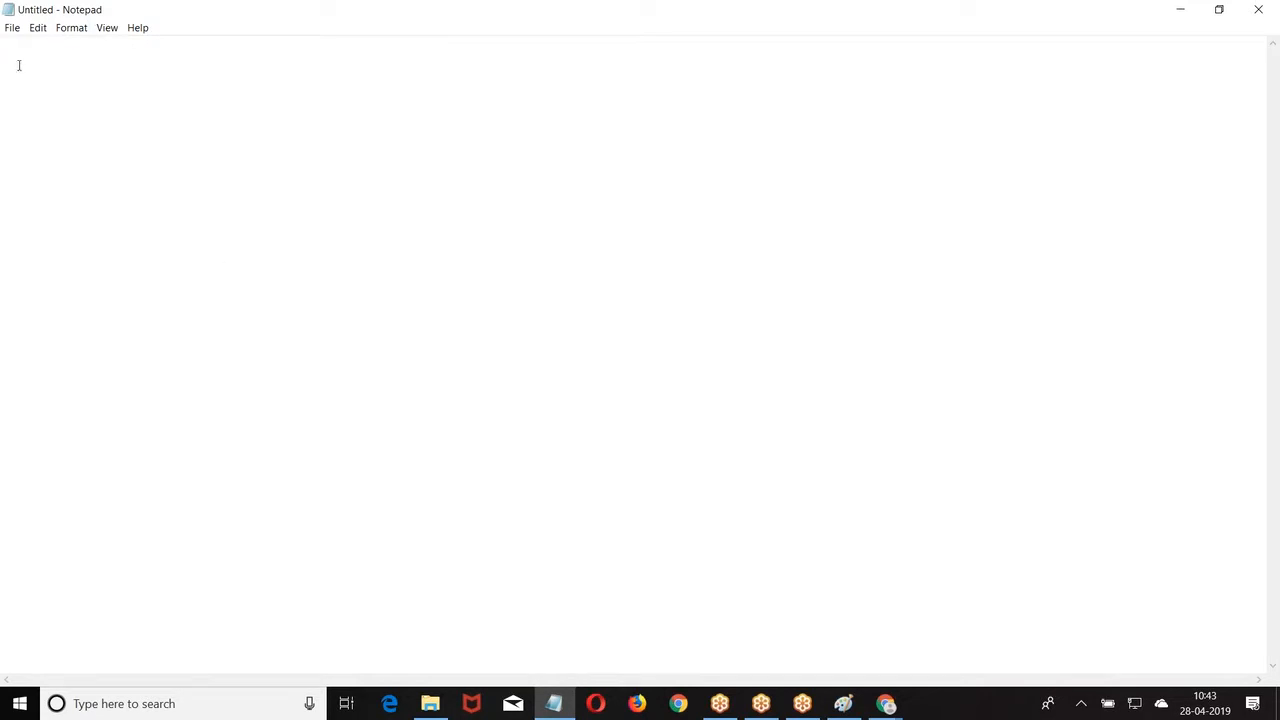
- Close Notepad, minimise the Developer Console, and search Setup Quick Find for 'package'
click(1258, 9)
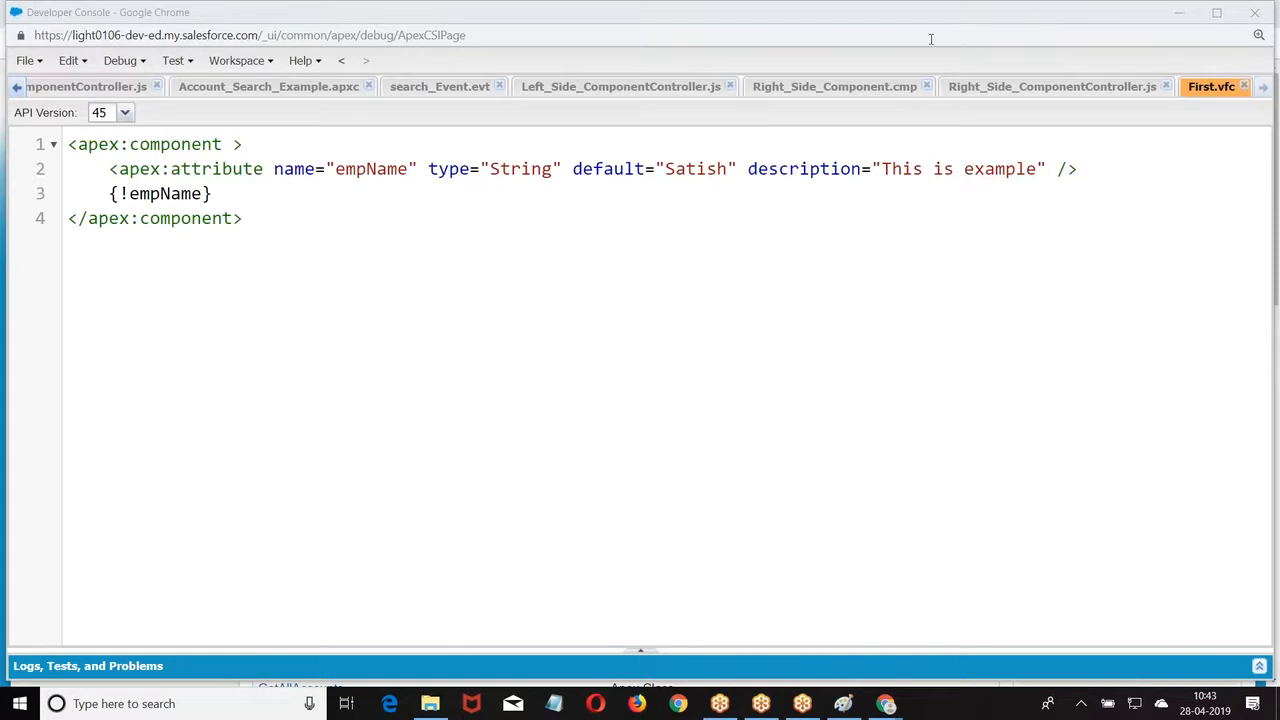
click(1178, 12)
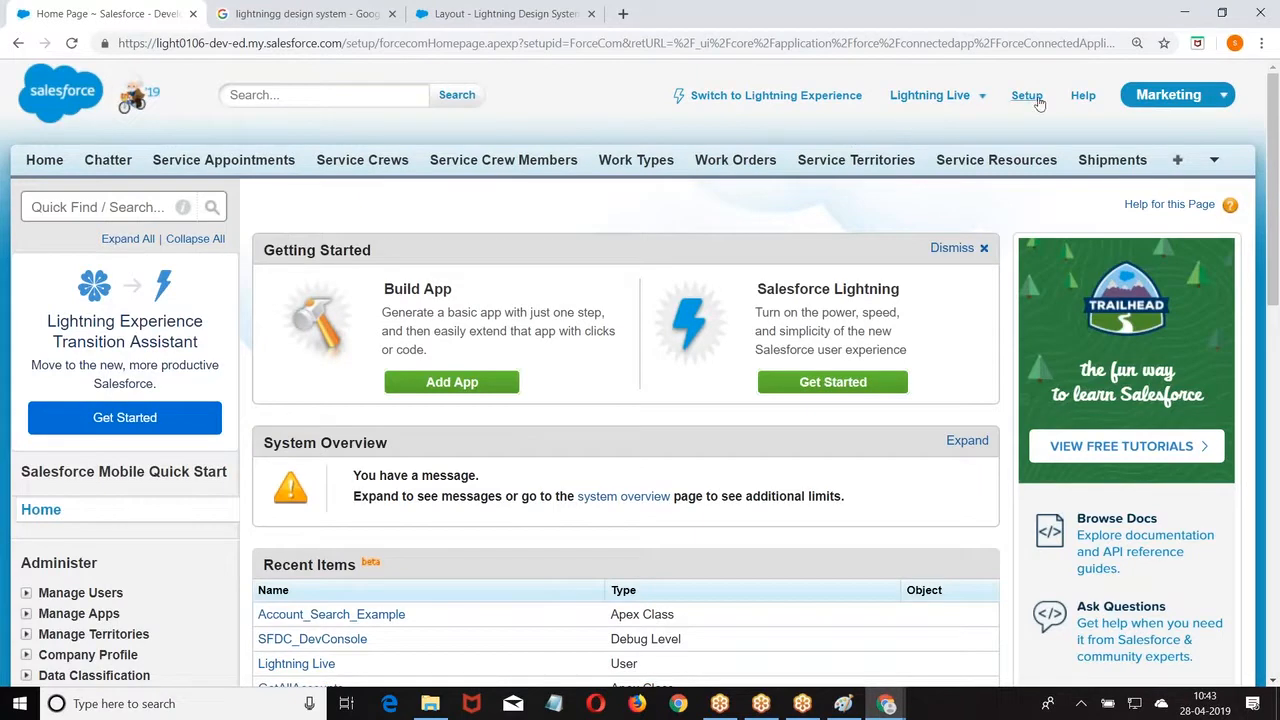
click(150, 206)
text(n)
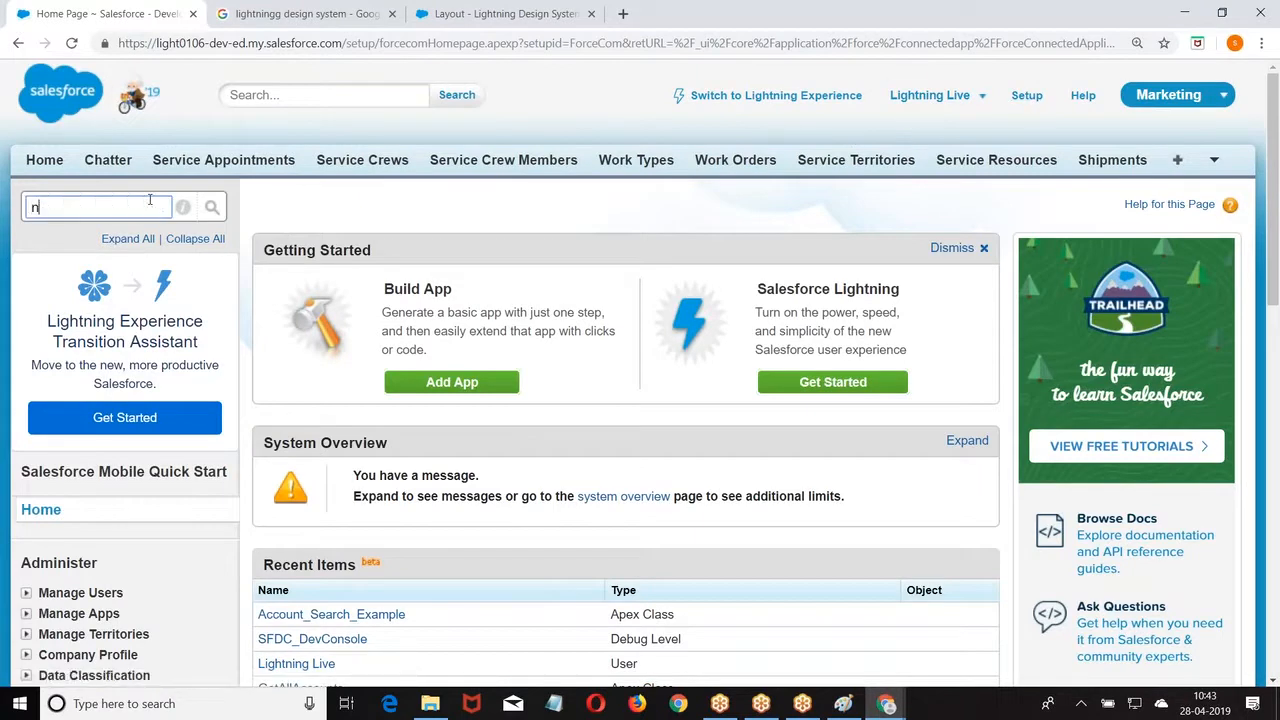
text(ames)
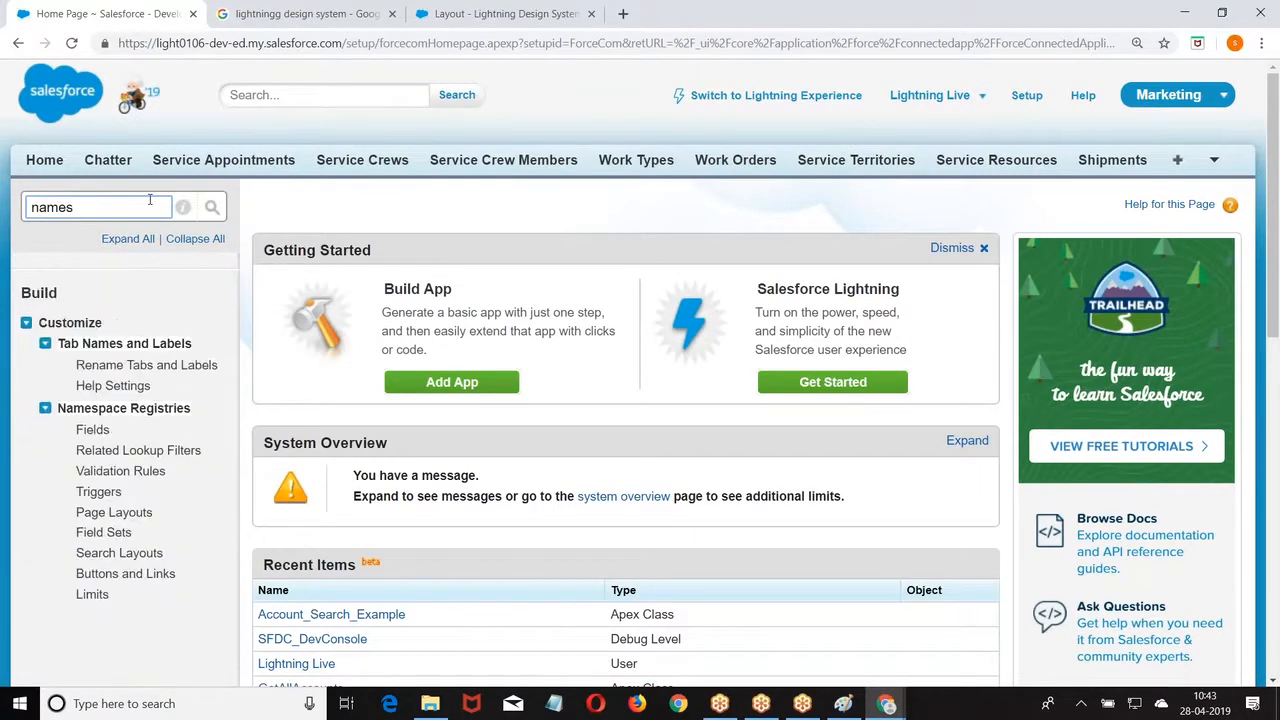
key(BackSpace)
key(BackSpace)
key(BackSpace)
key(BackSpace)
key(BackSpace)
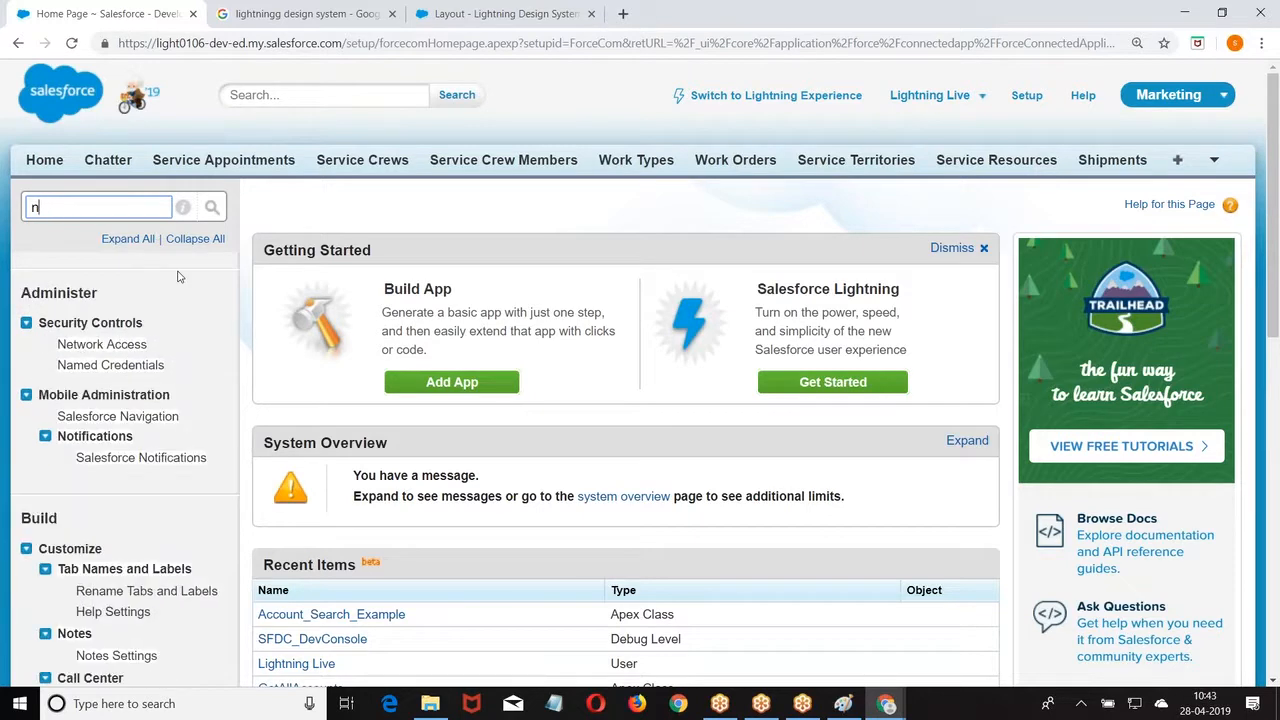
text(pag)
key(BackSpace)
text(ckage)
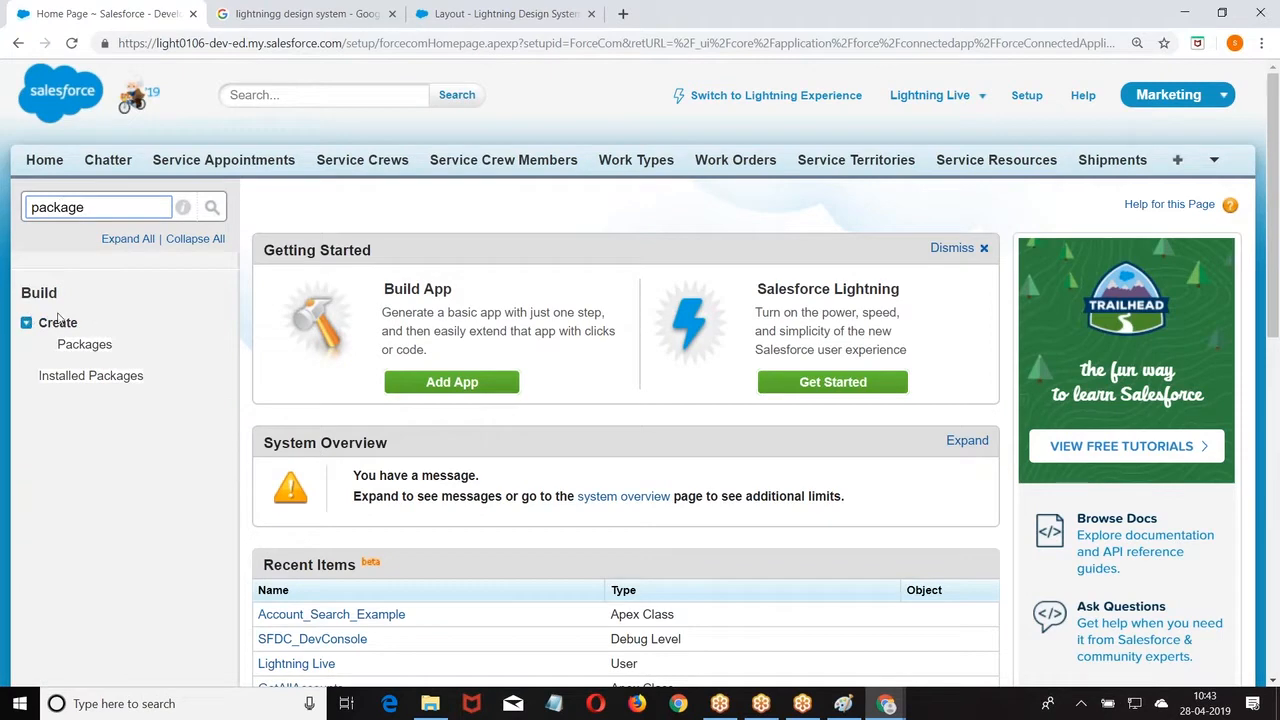
- Open Packages, review the Unmanaged Only type and Namespace Prefix, then edit Developer Settings
click(85, 347)
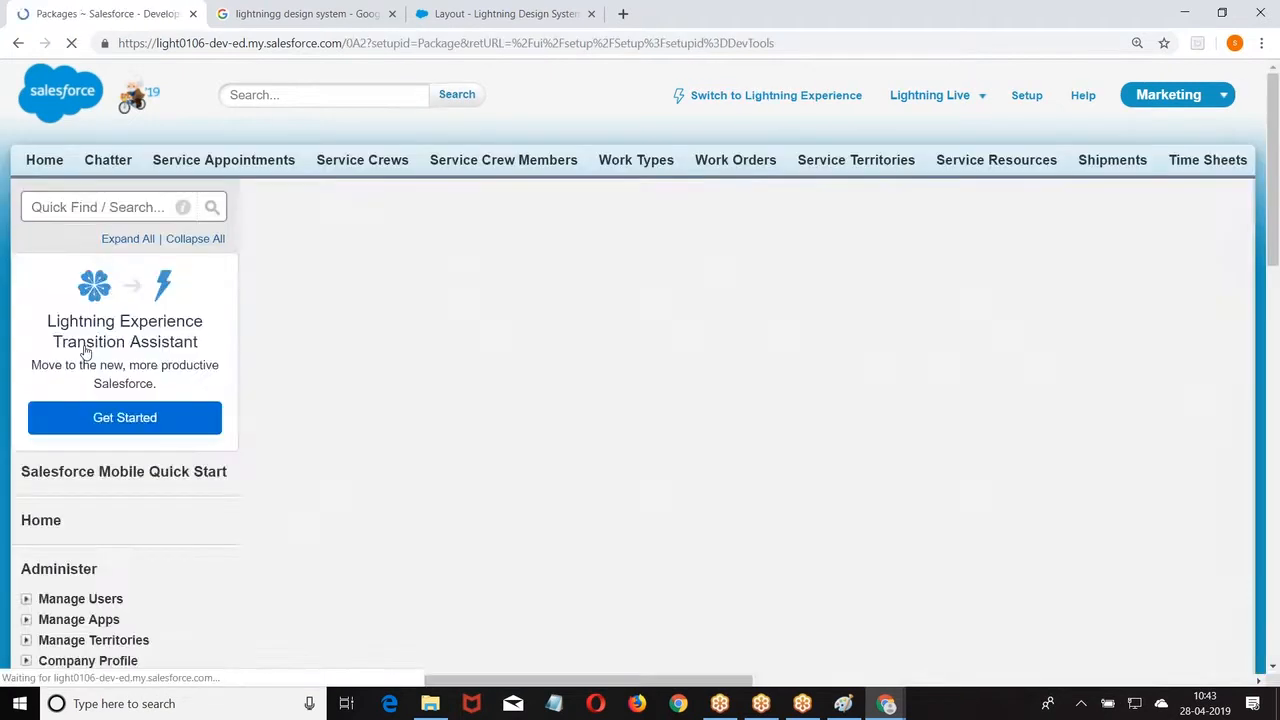
scroll(849, 296, down, 1)
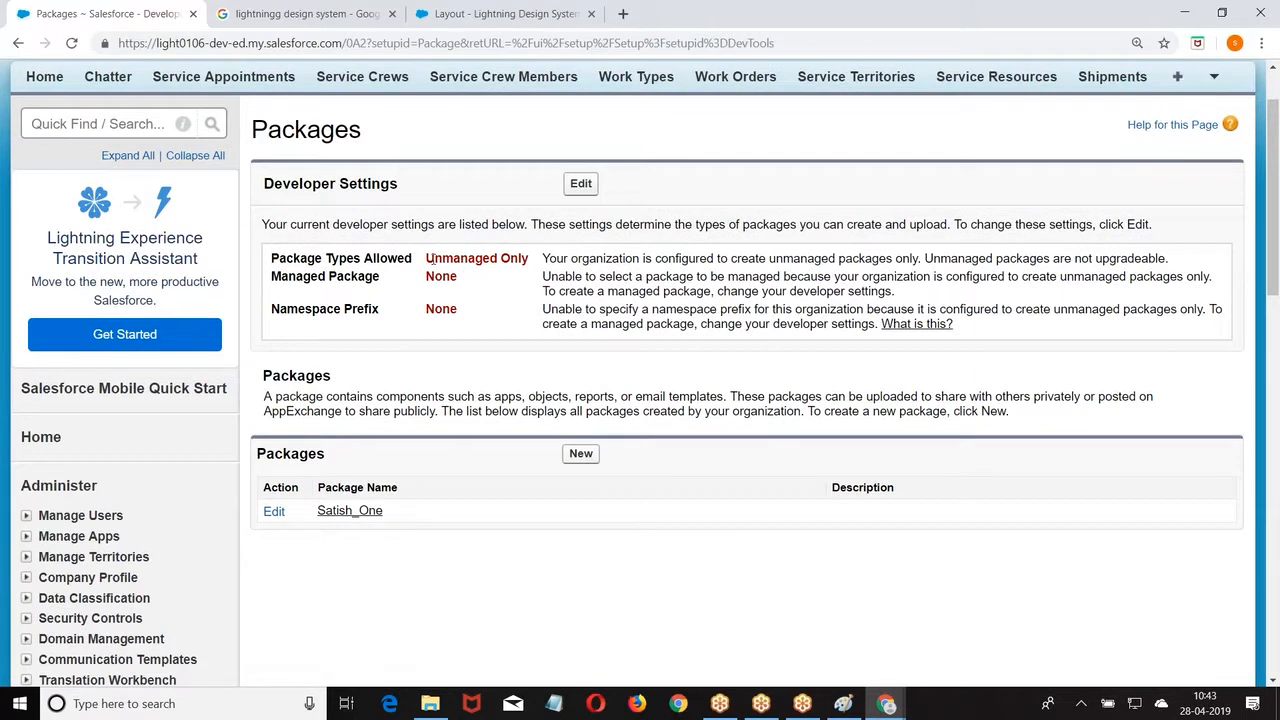
drag(428, 258, 530, 259)
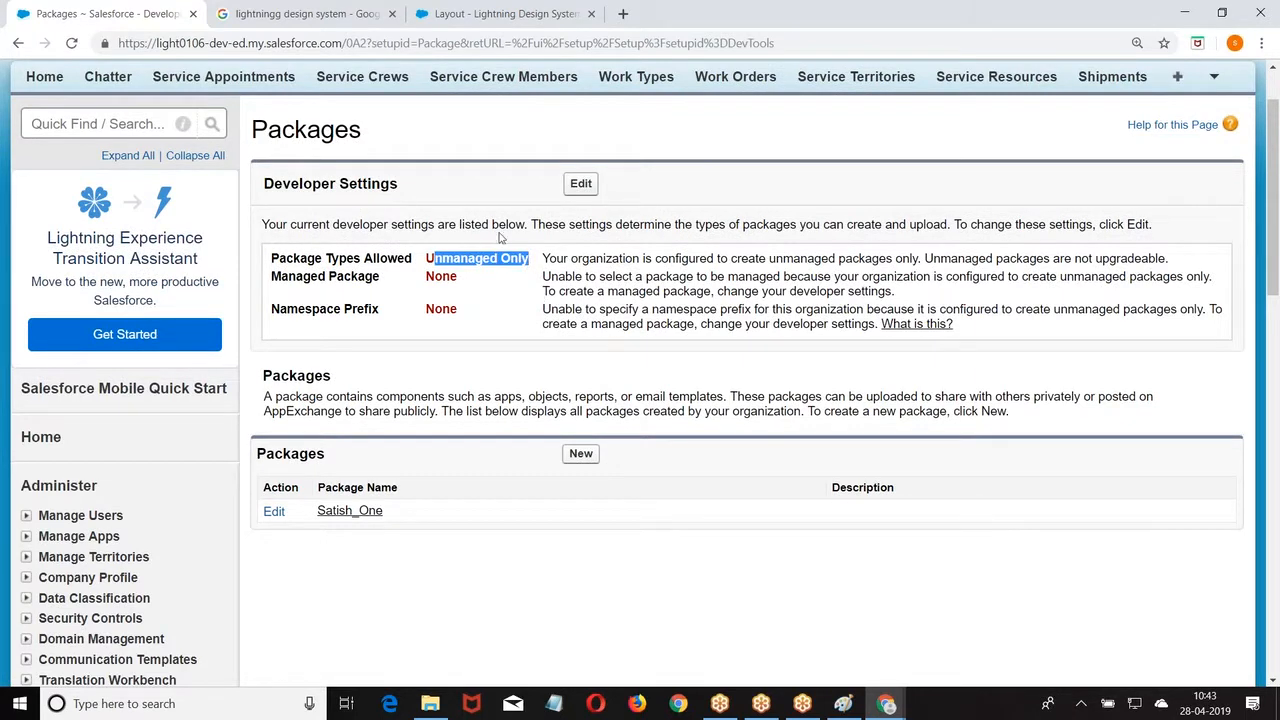
drag(286, 309, 380, 310)
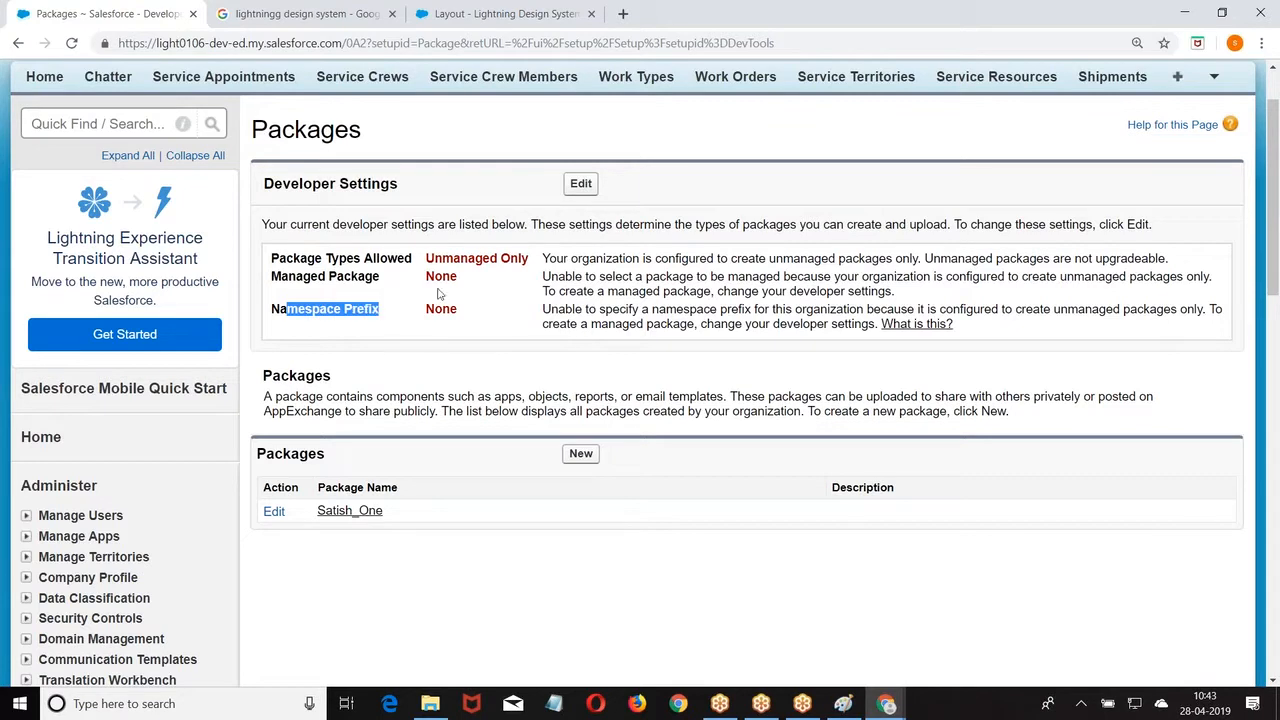
click(575, 188)
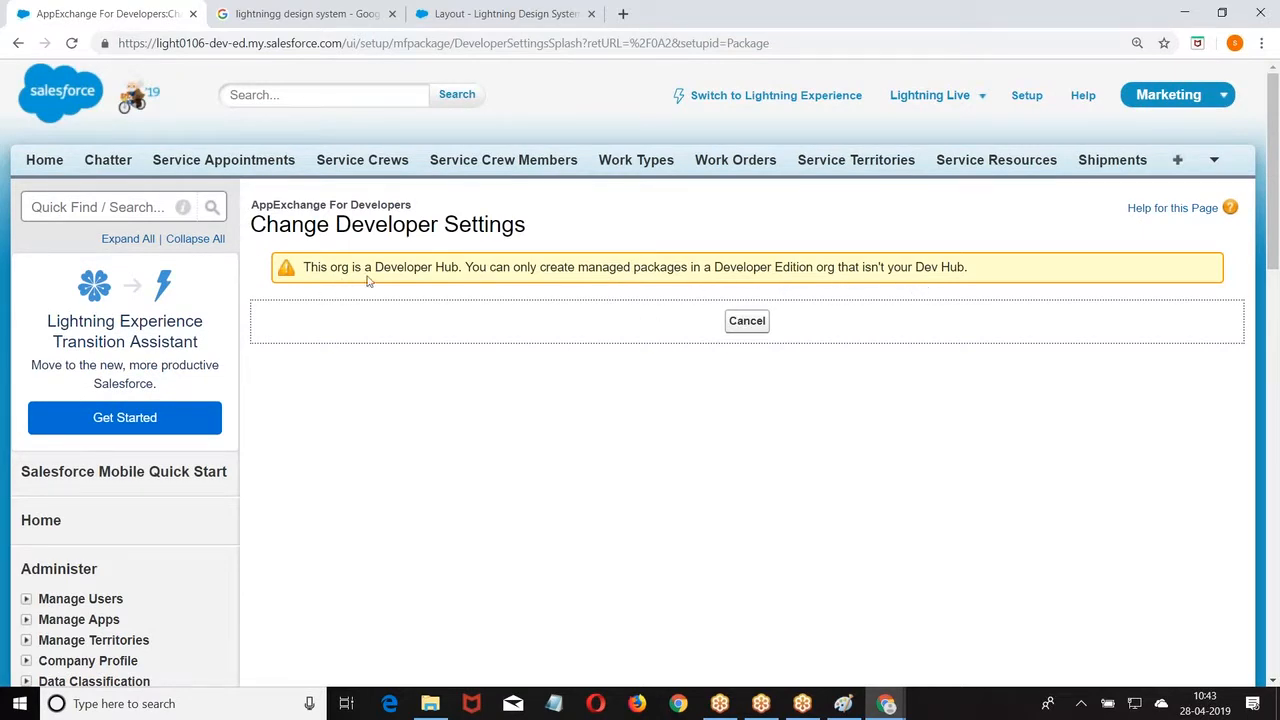
click(930, 95)
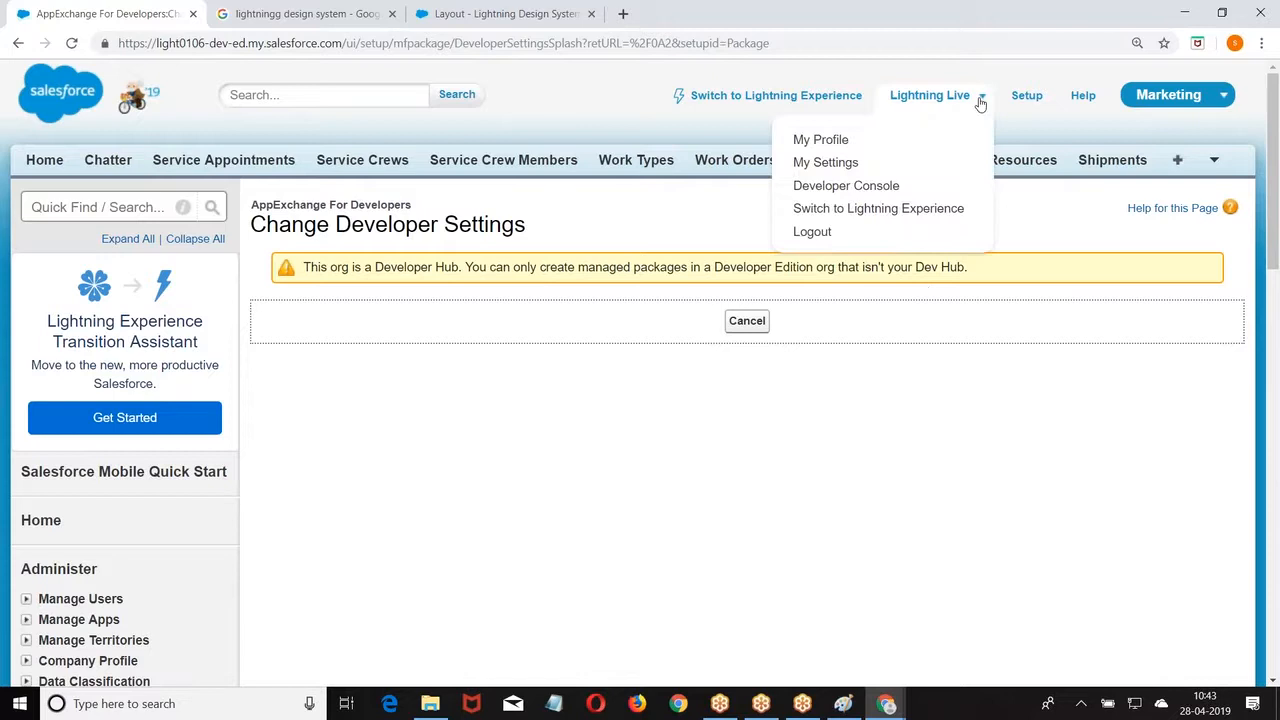
- Log out of the current org and load the Salesforce login page
click(829, 207)
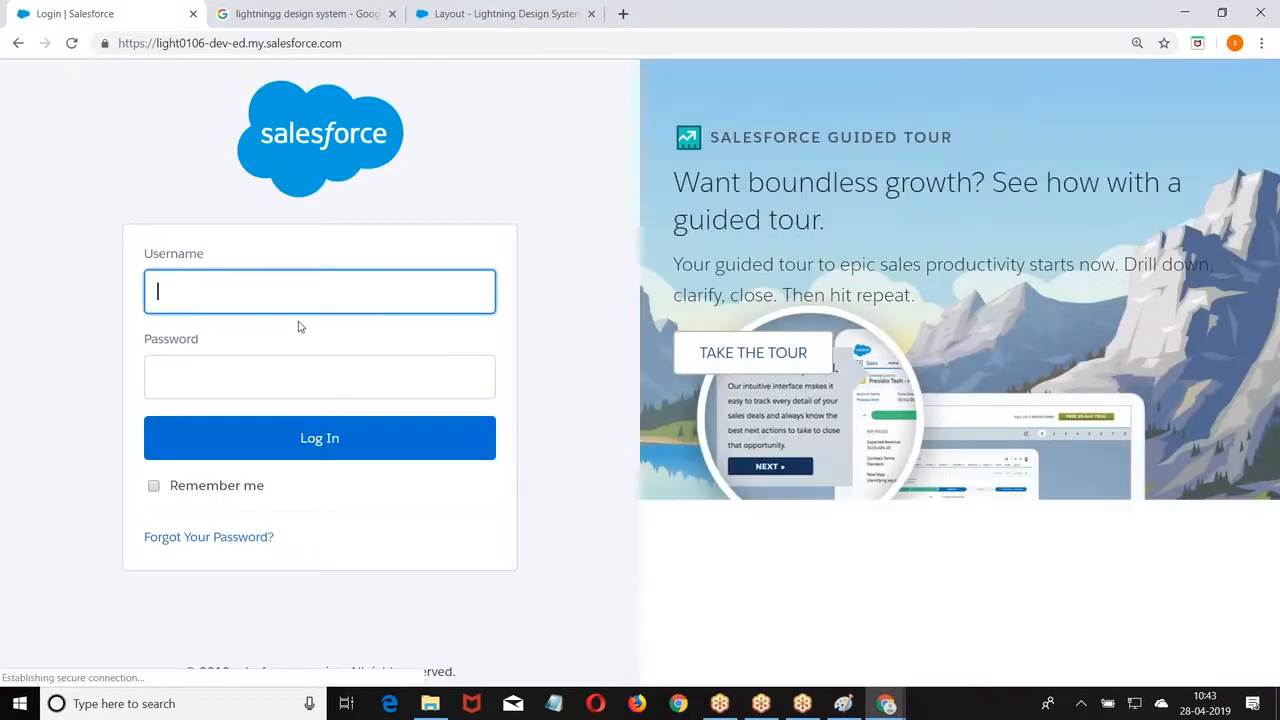
click(297, 300)
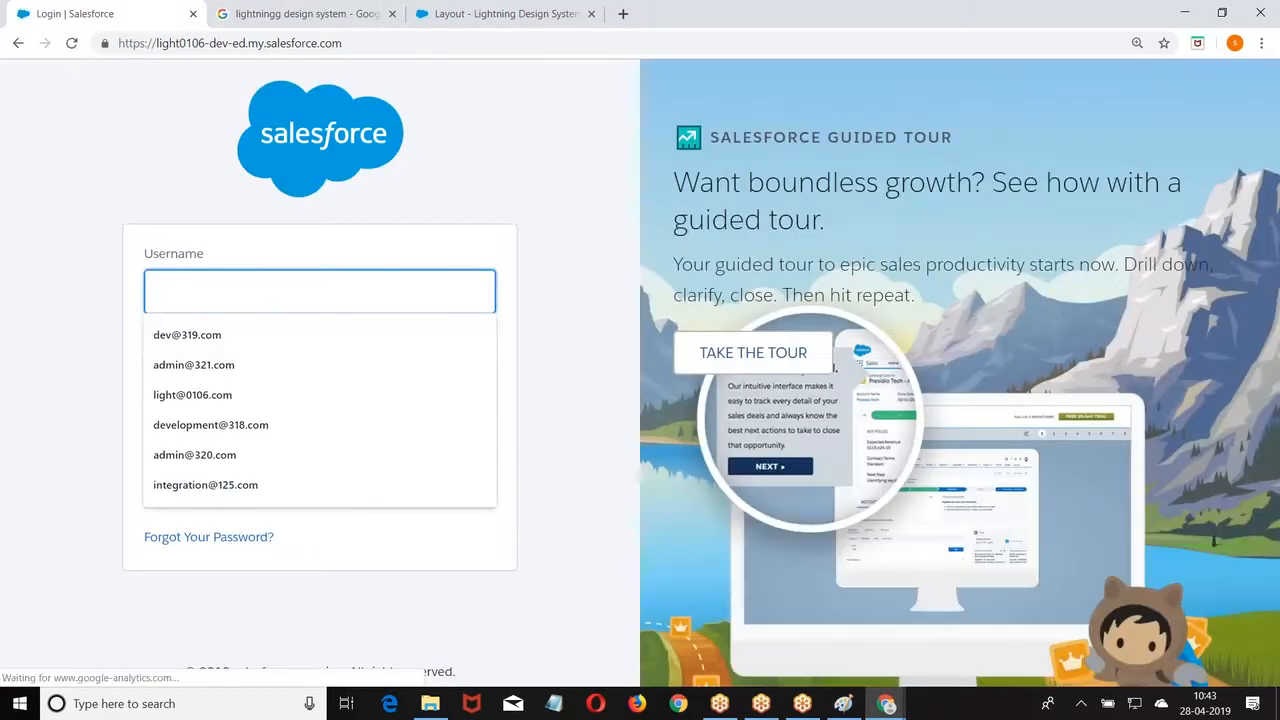
click(341, 47)
key(BackSpace)
text(log)
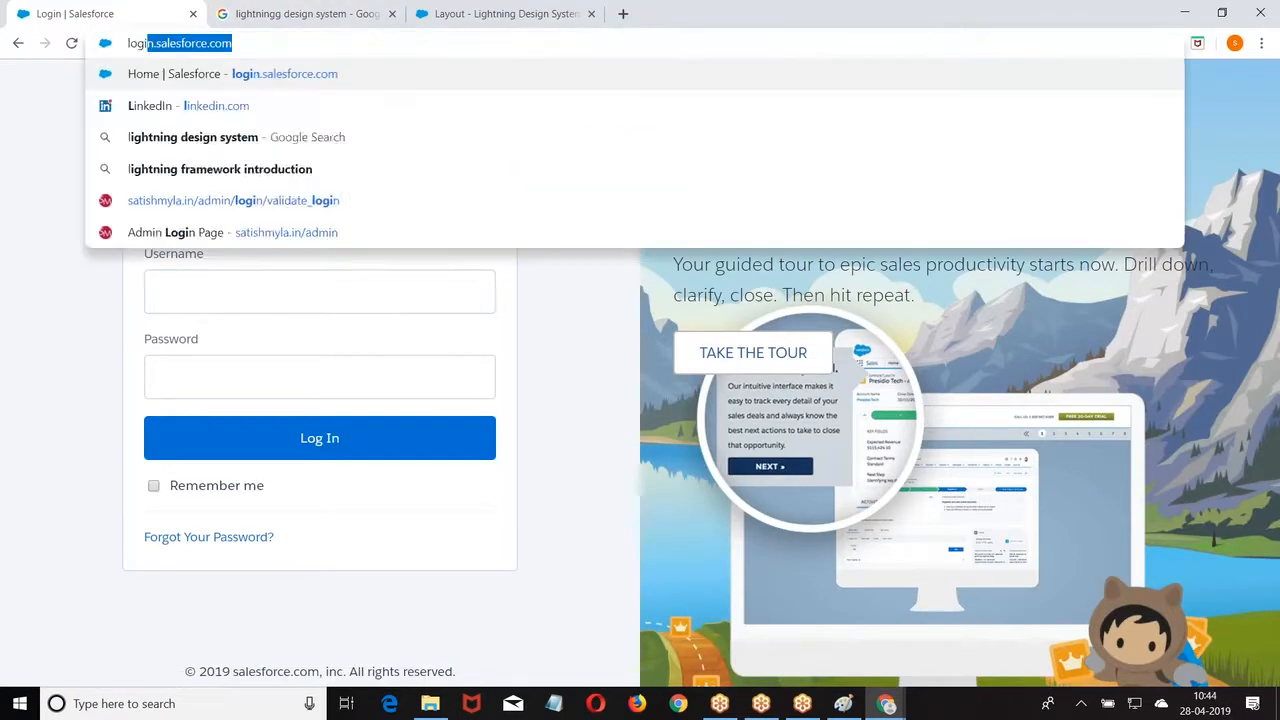
key(Return)
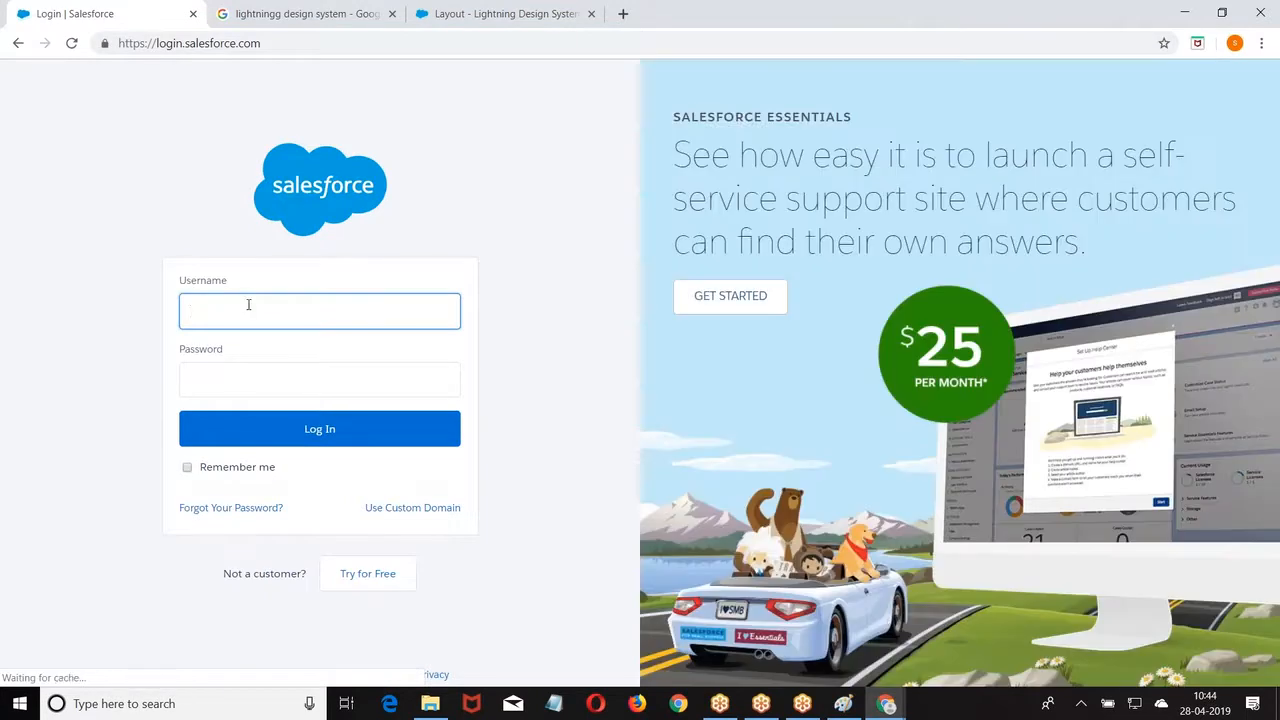
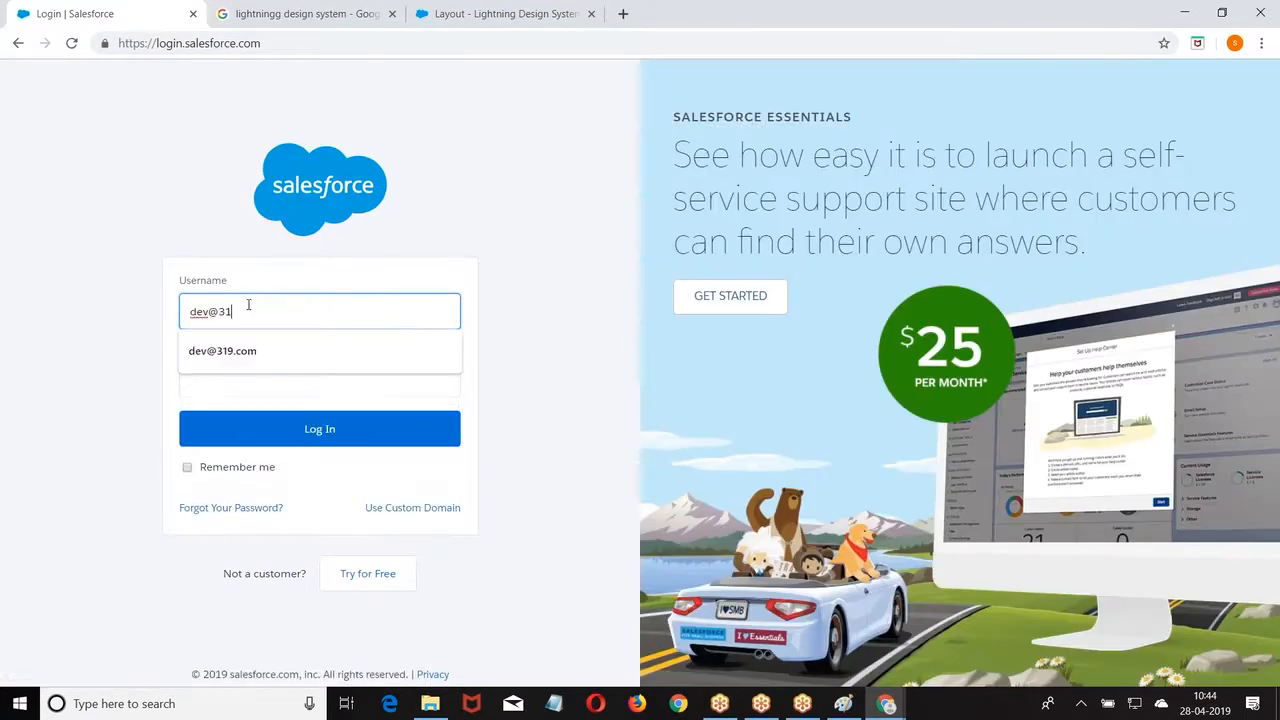
- Enter the other org's username and password and log in
key(Tab)
text(••)
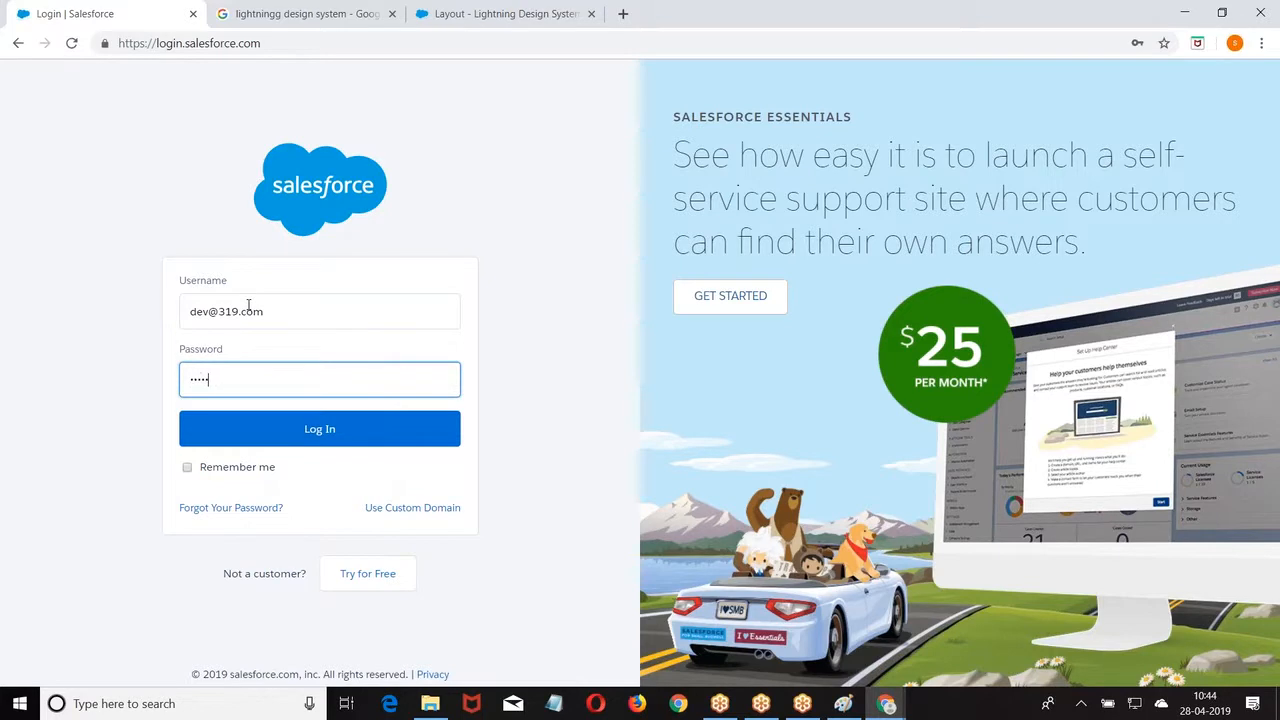
text(•••••••••)
click(362, 443)
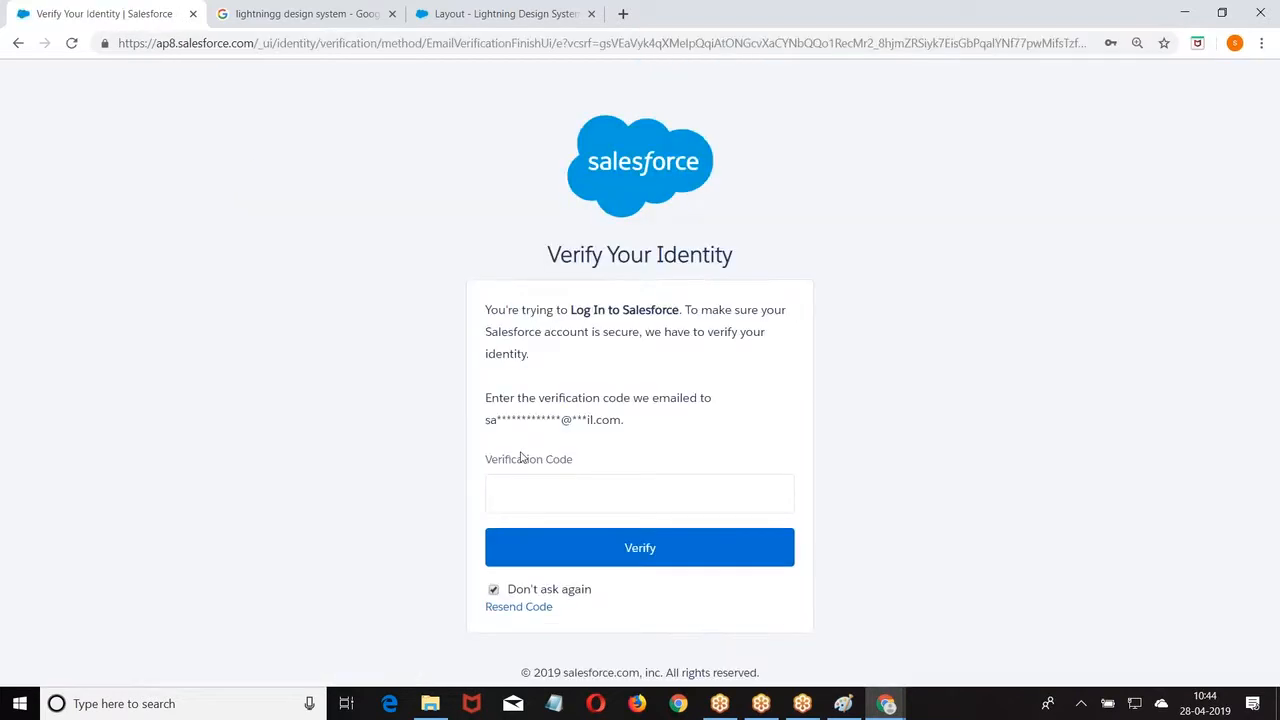
- Open gmail.com in a new tab and sign in to another Google account with its password
click(623, 13)
text(gmail.com)
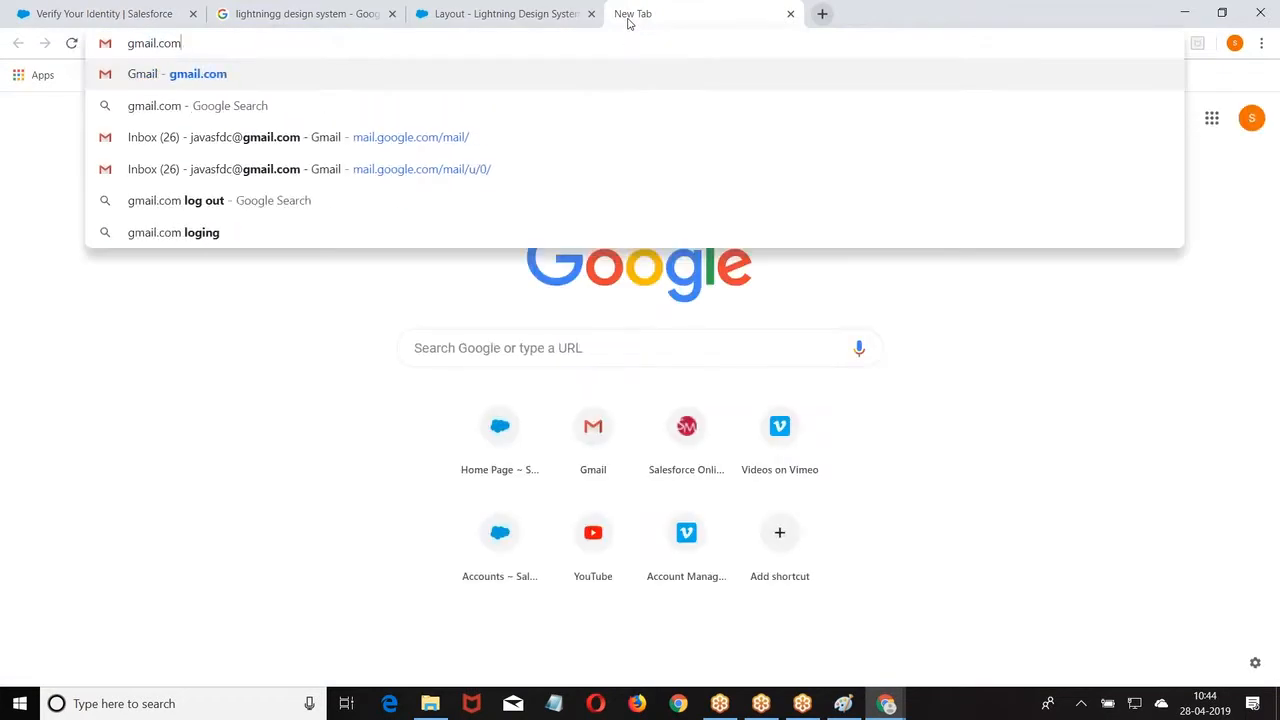
key(Return)
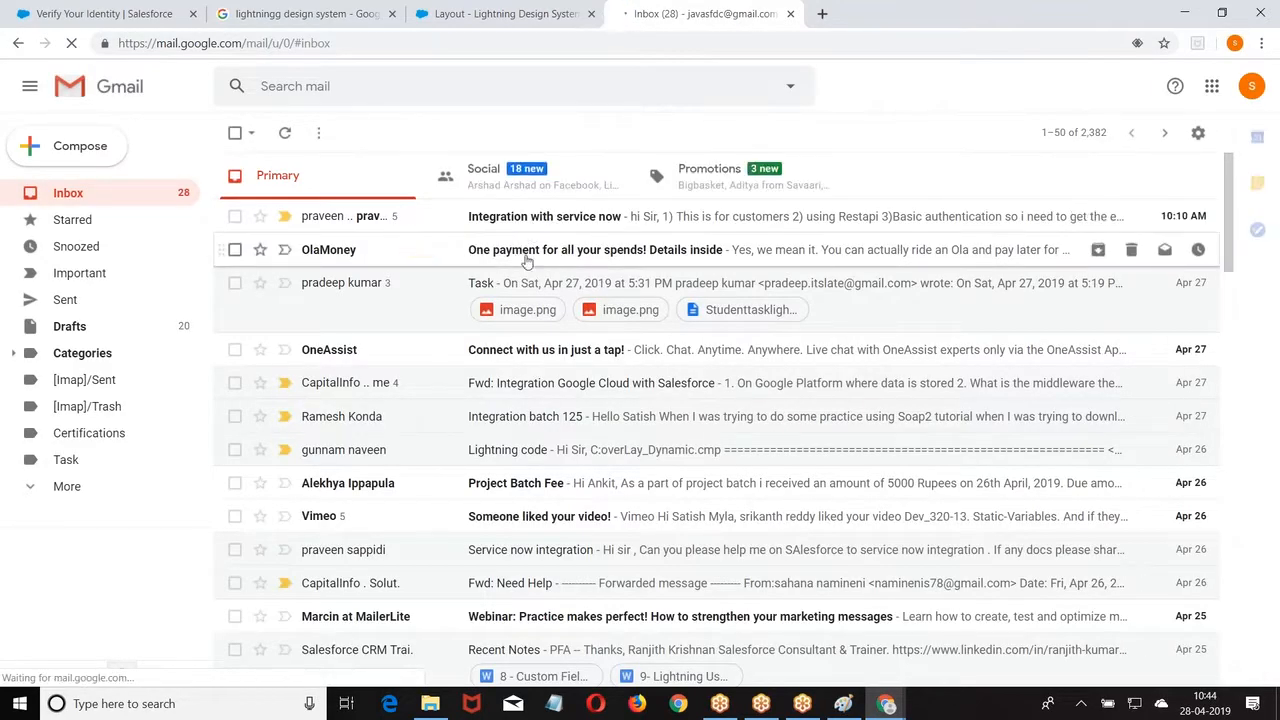
click(1249, 88)
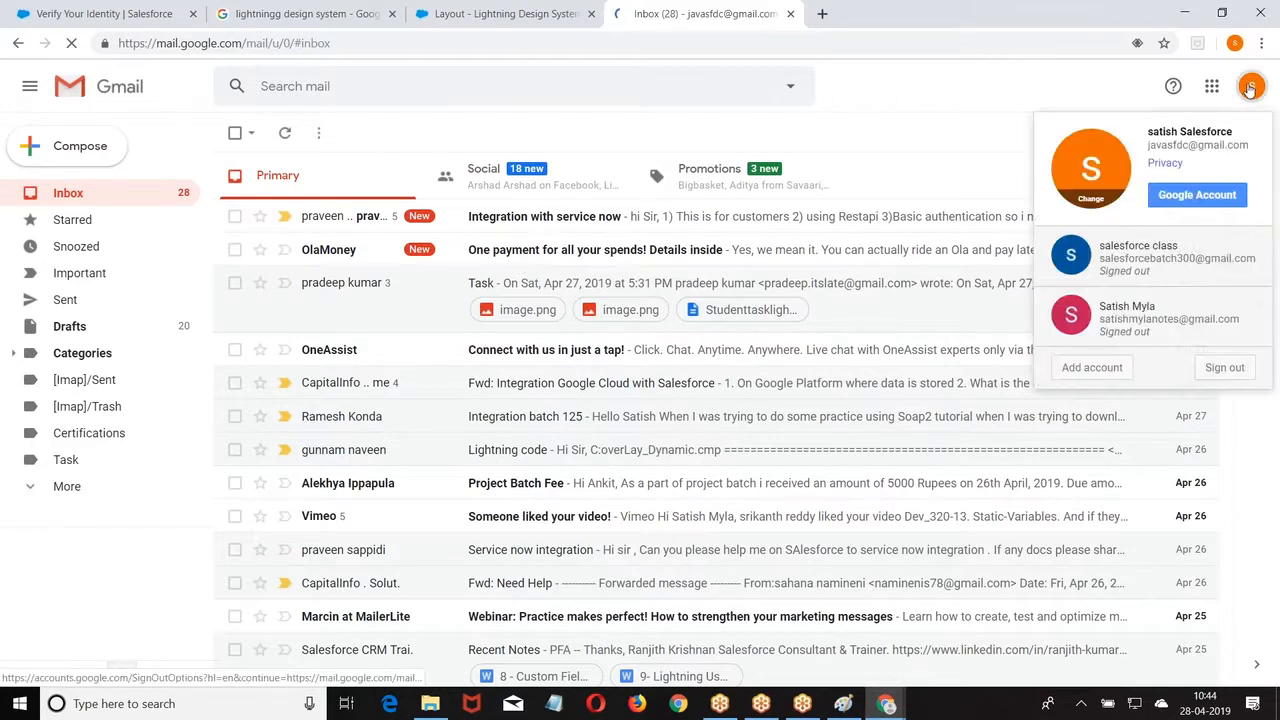
click(1160, 262)
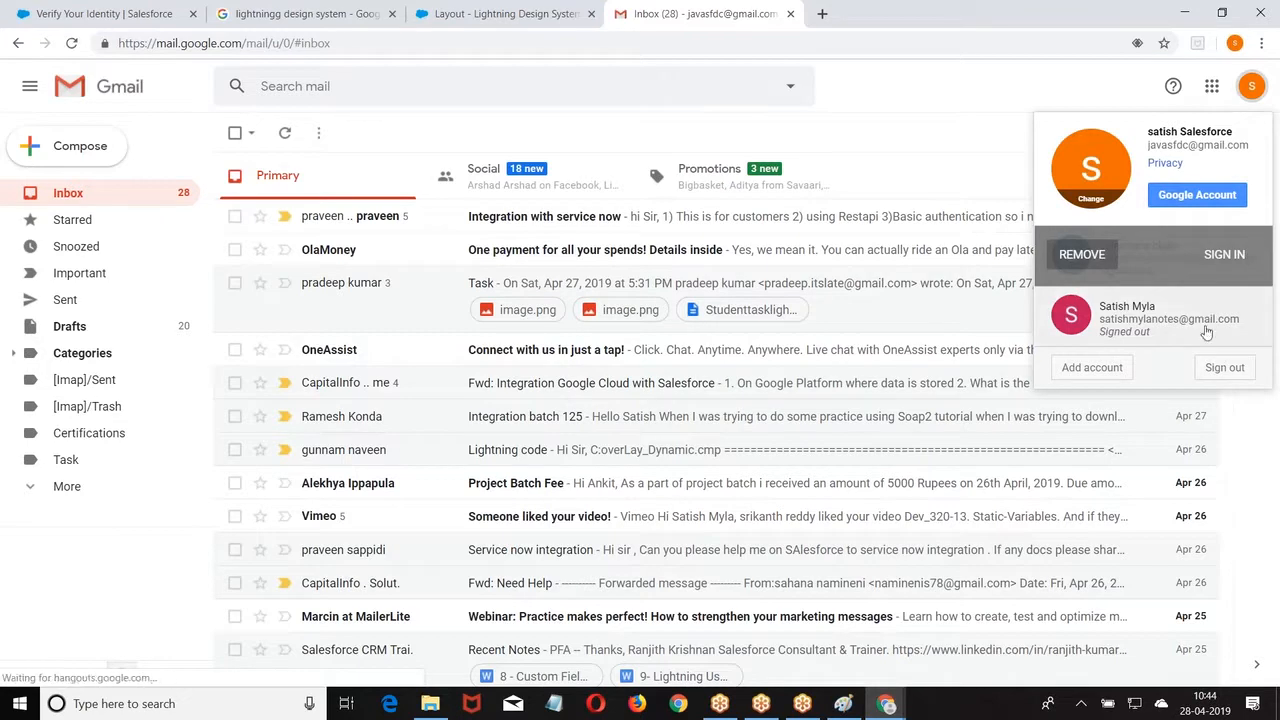
click(1233, 318)
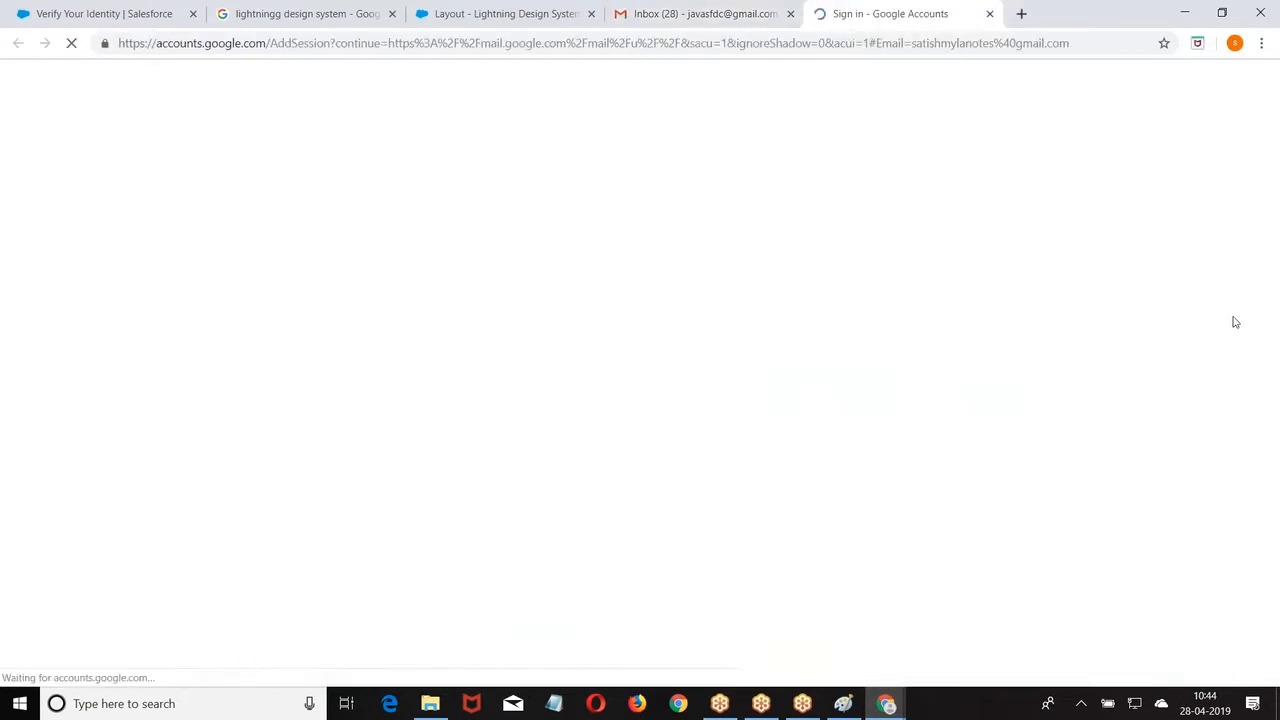
click(598, 360)
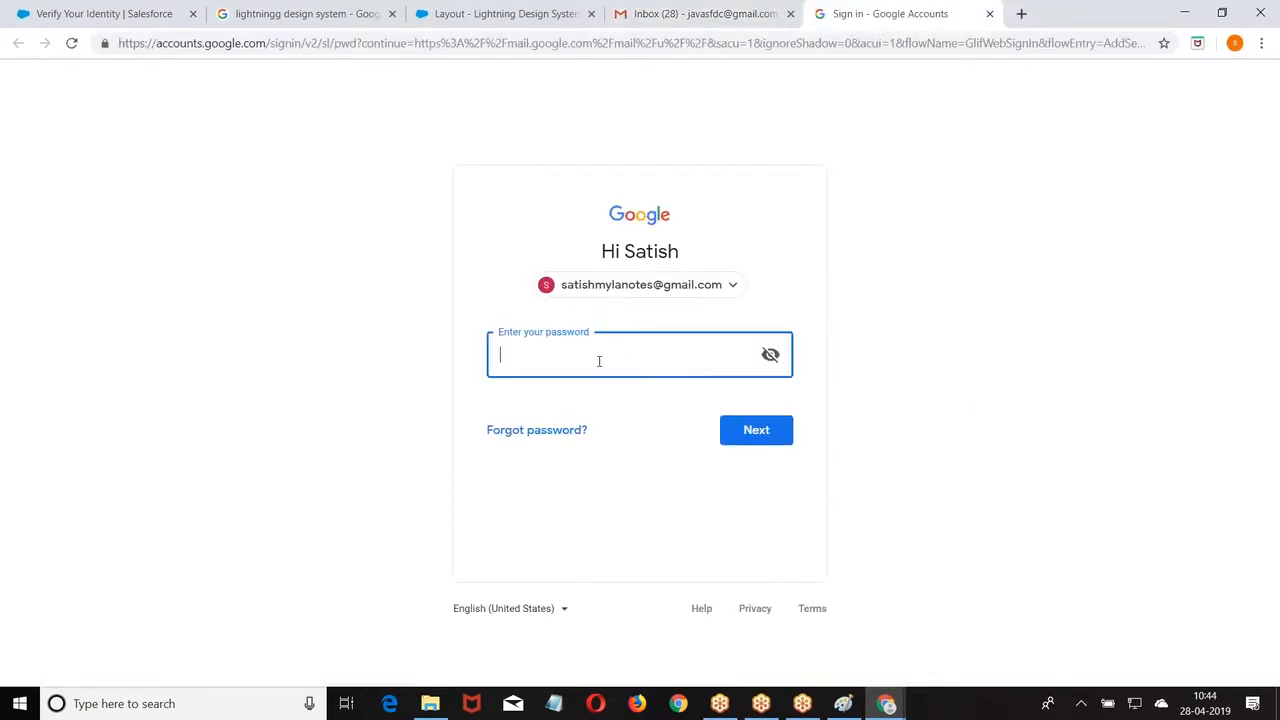
text(•)
click(752, 431)
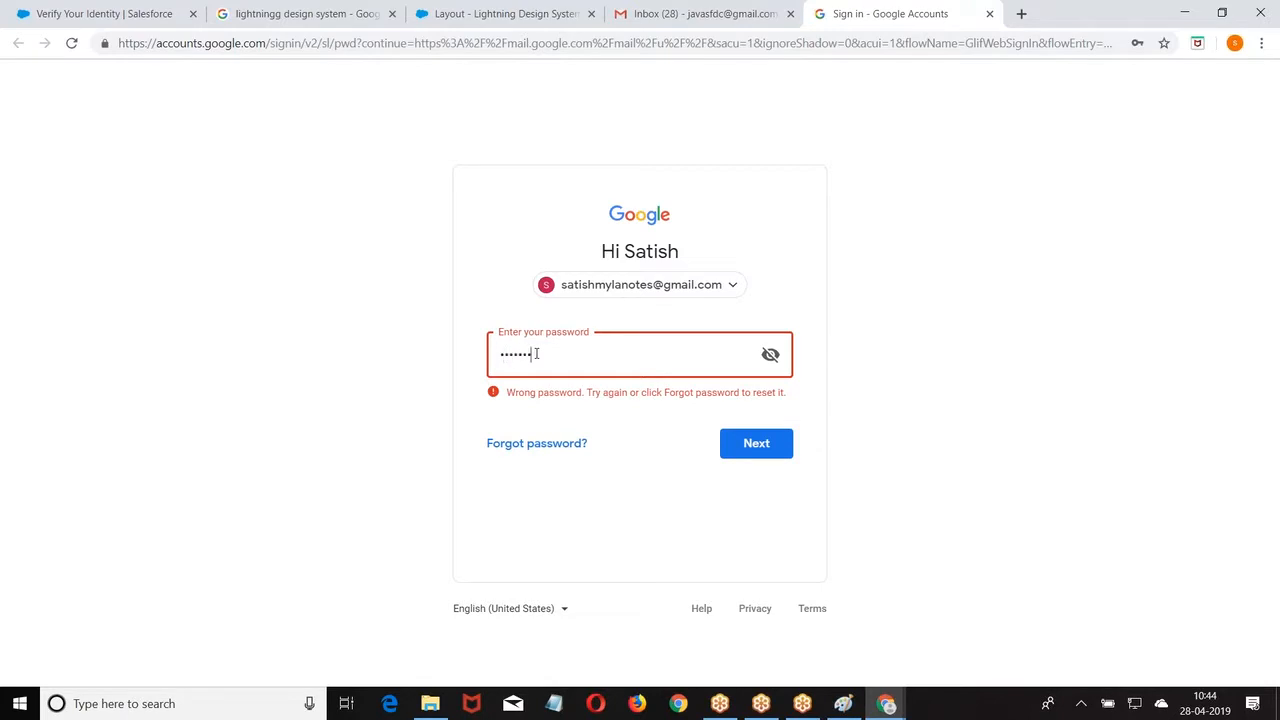
click(742, 453)
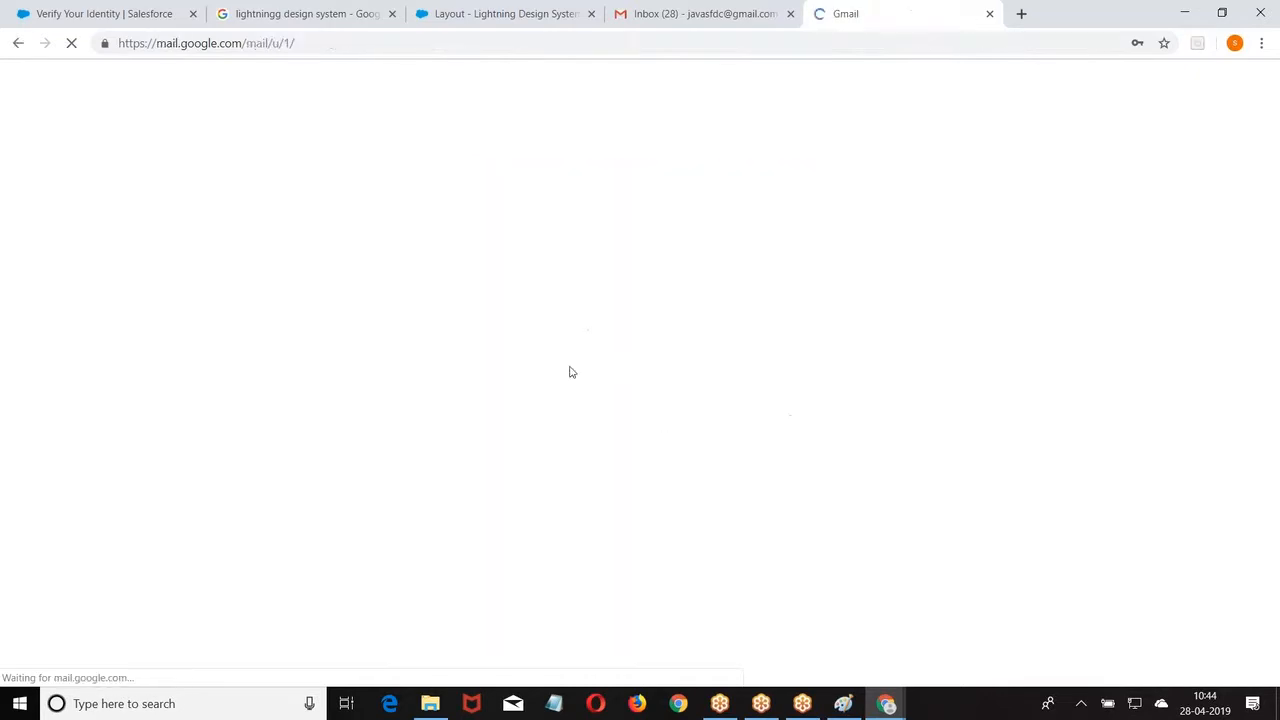
- Close the Lightning Design System layout tab and return to the identity verification tab
click(514, 11)
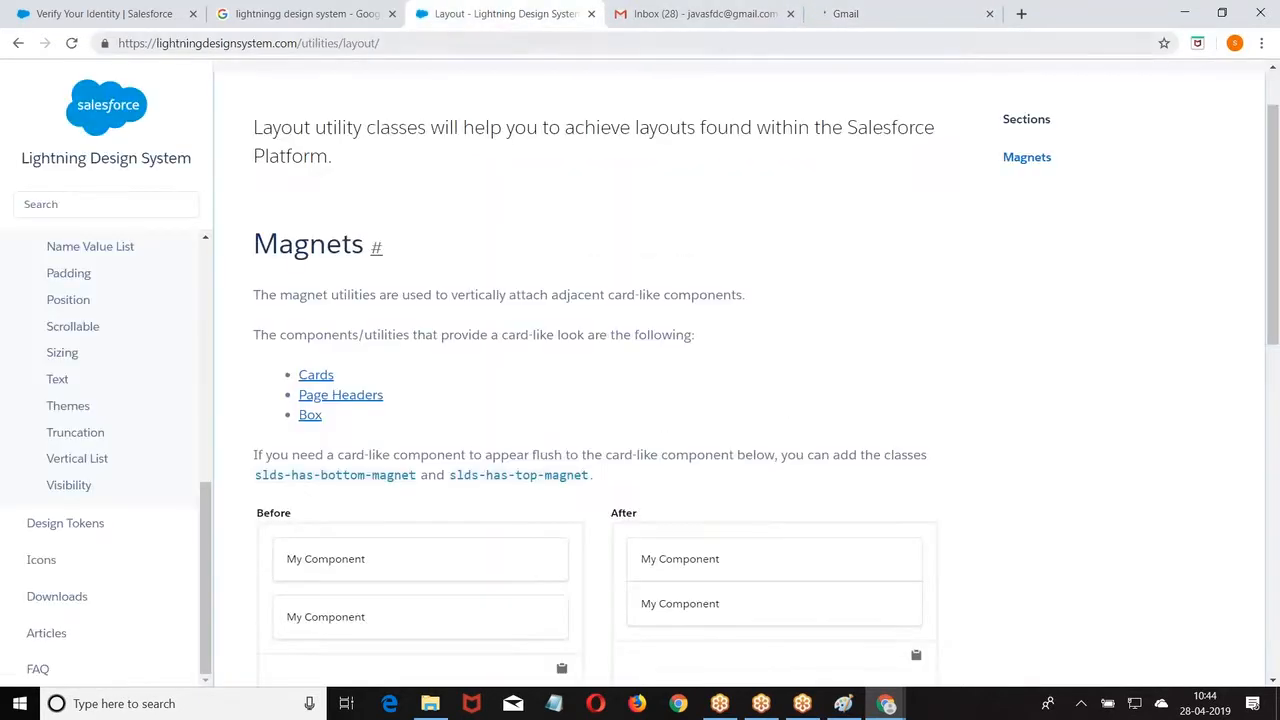
click(590, 14)
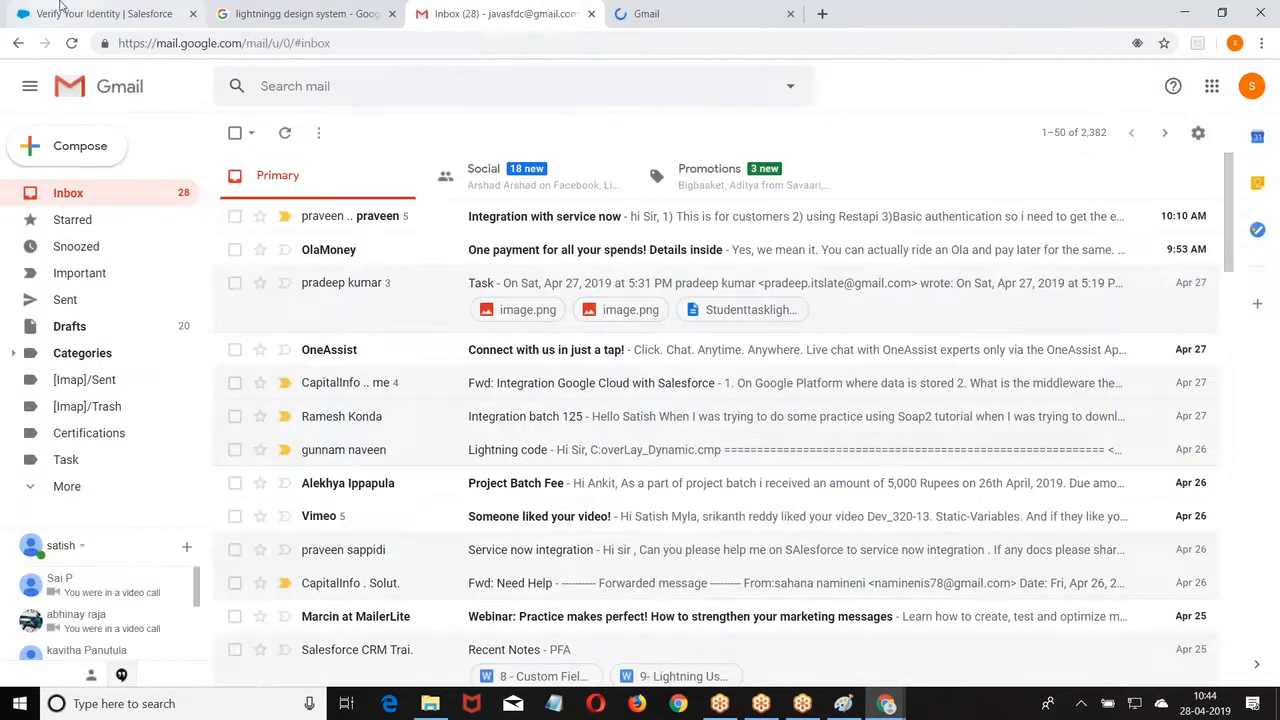
click(110, 13)
- Close the verification tab and go to developer.salesforce.com in a new tab
click(193, 14)
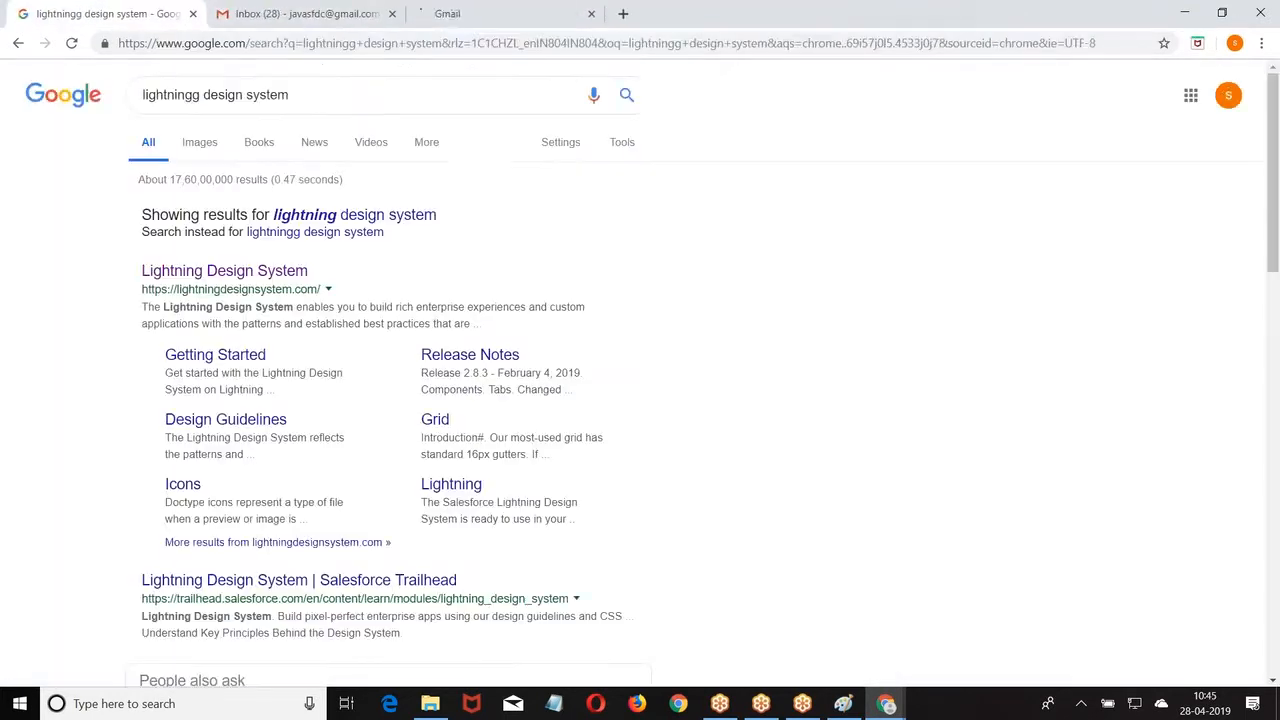
click(622, 14)
text(login.salesforce.com)
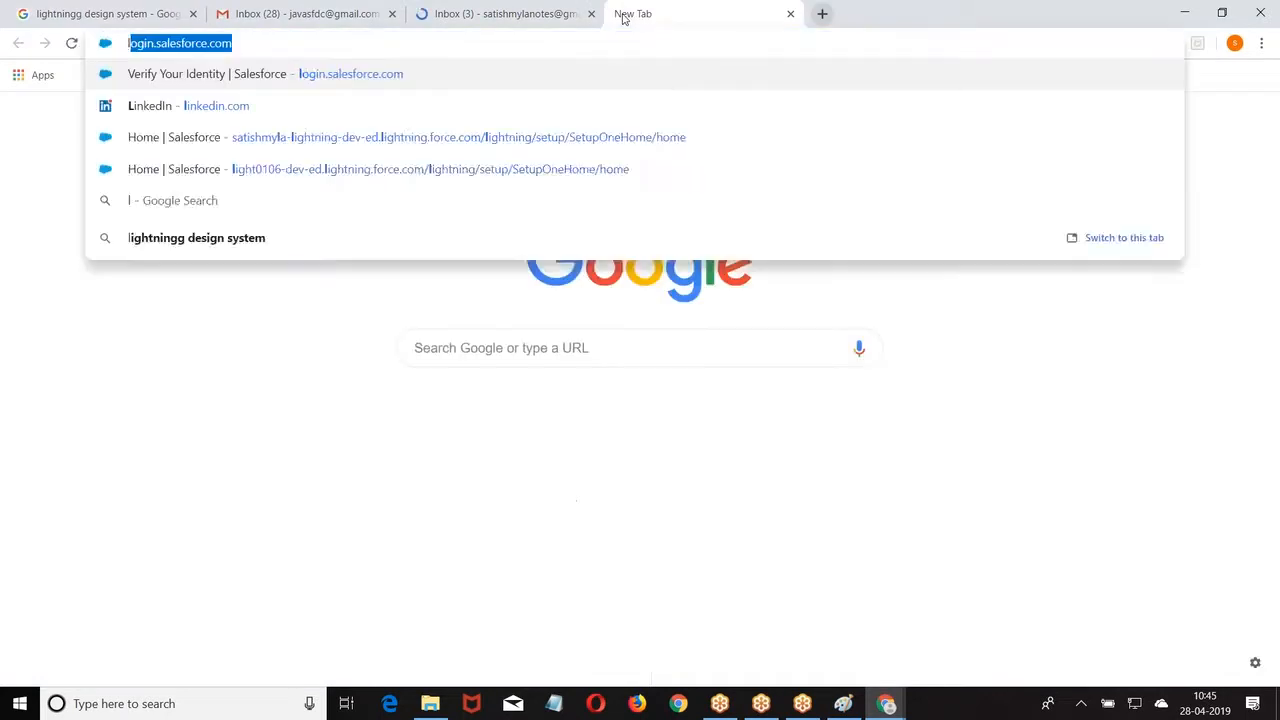
key(Return)
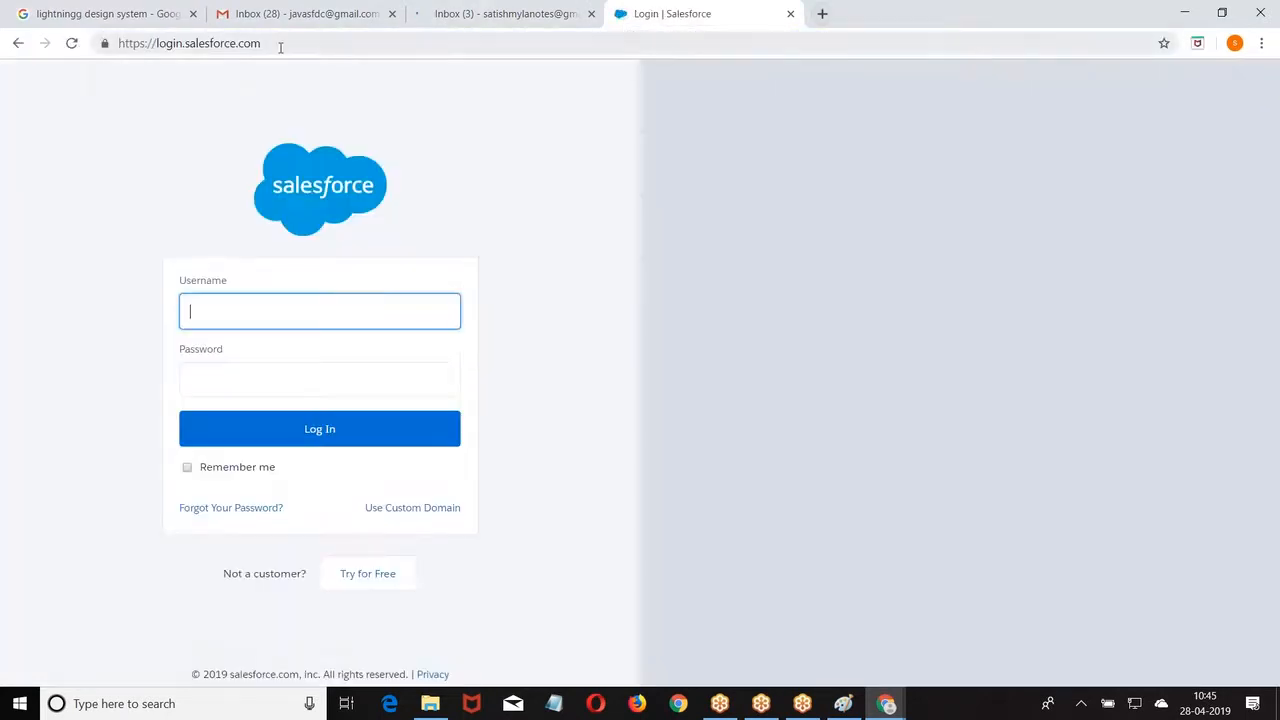
click(280, 44)
text(develo)
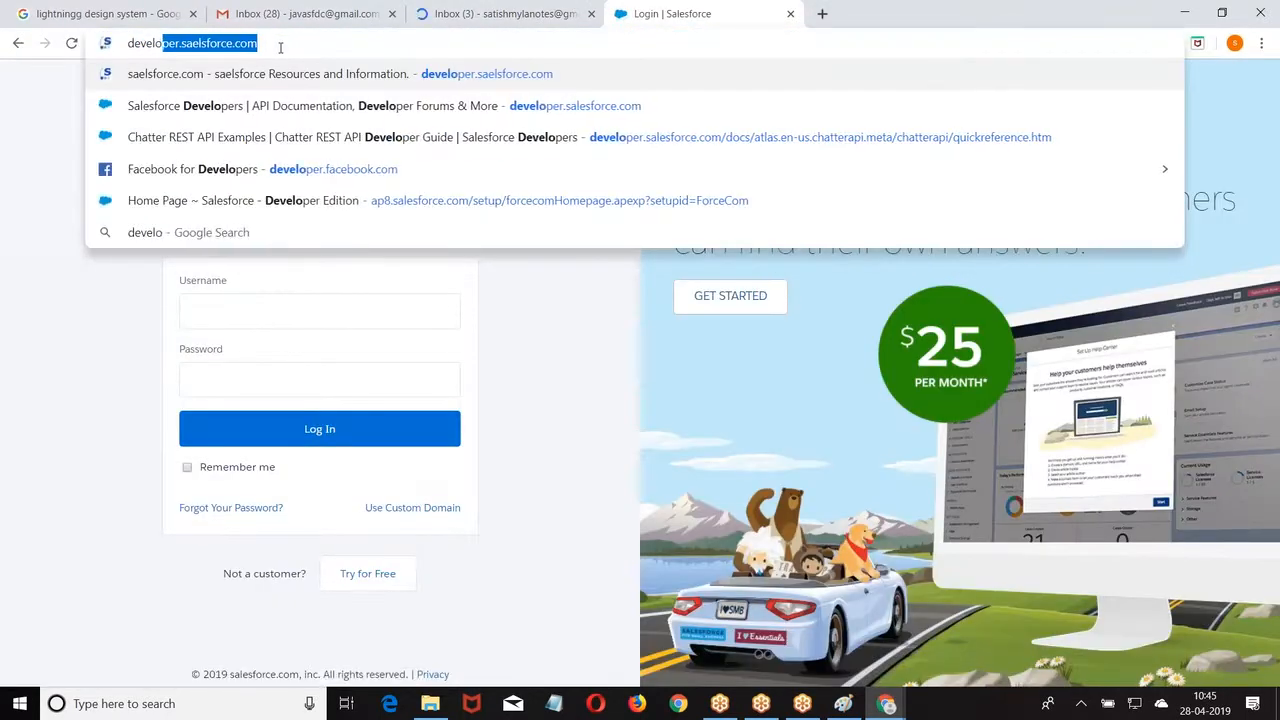
text(per.salesforce.com)
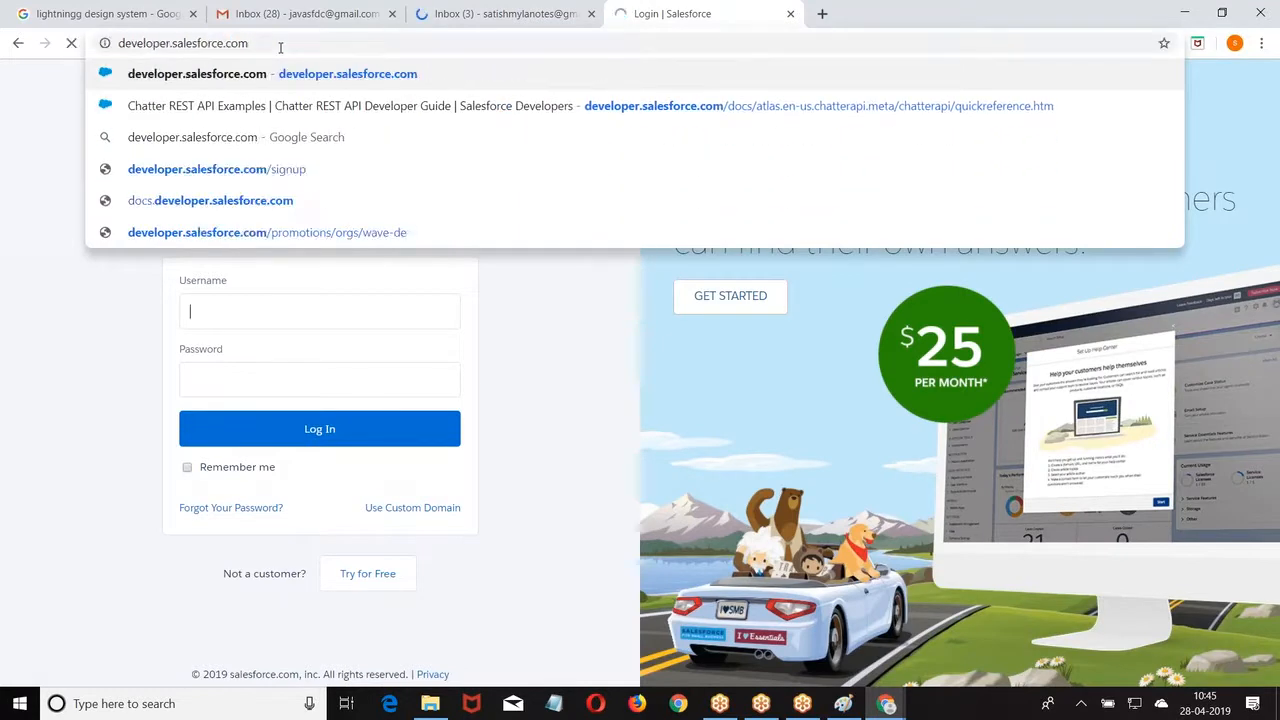
key(Return)
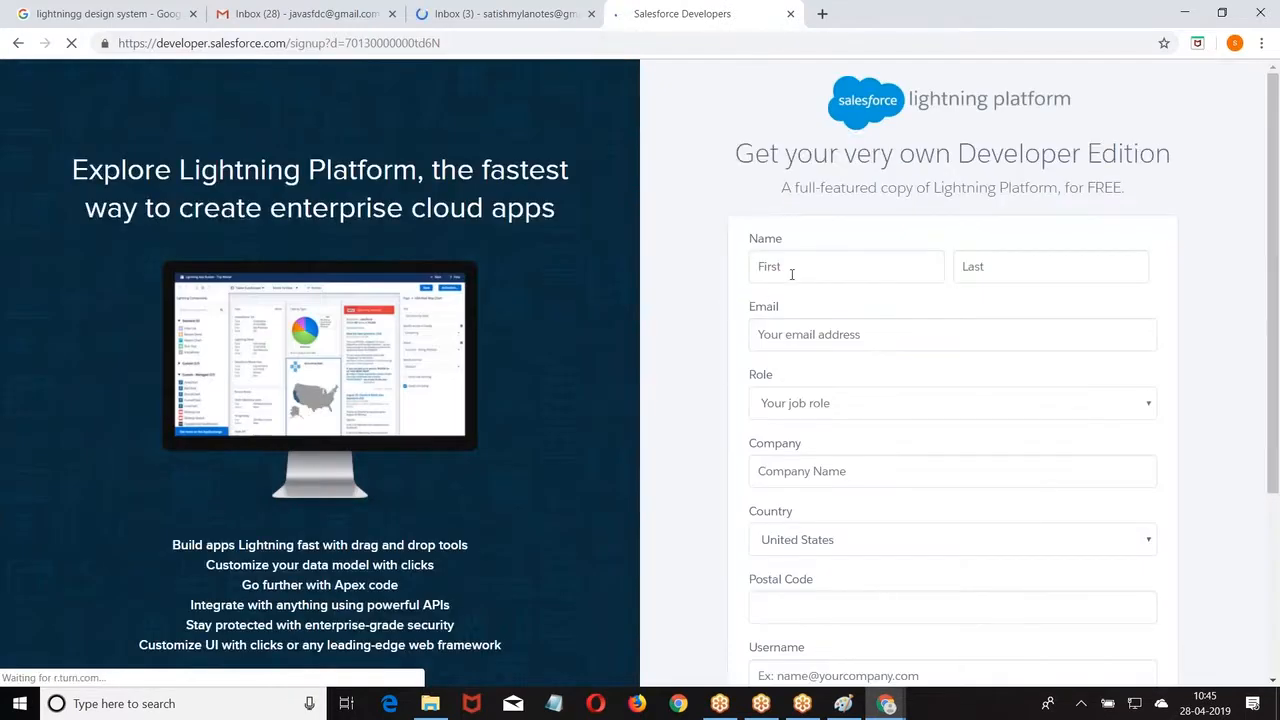
- Enter the first name and email, choose role Developer, and enter company Testing
click(794, 268)
text(Satish)
key(Tab)
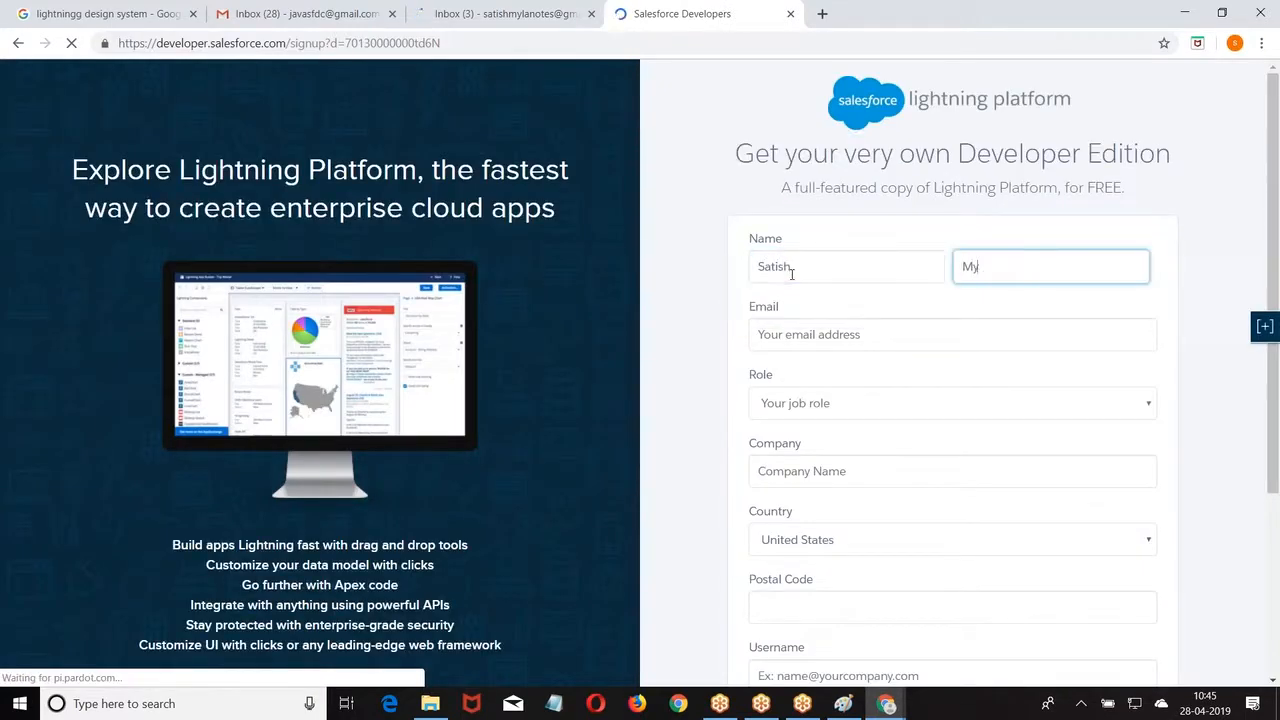
click(828, 340)
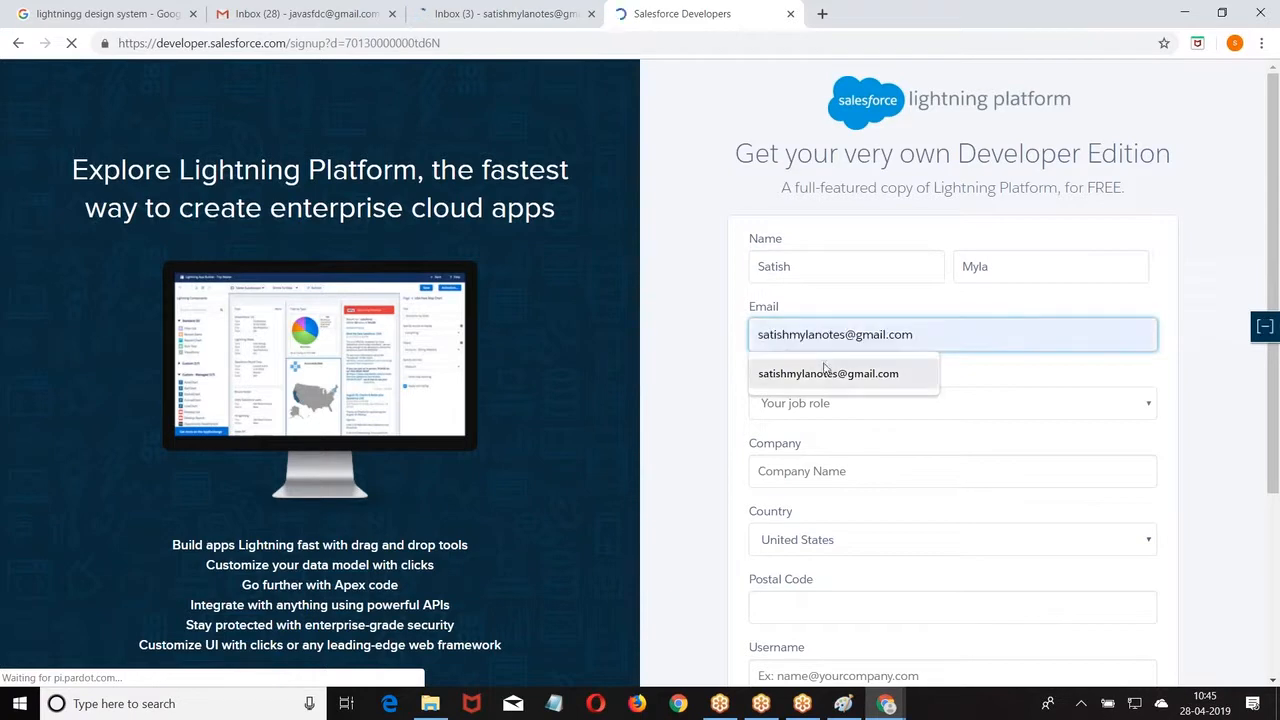
click(827, 371)
click(824, 410)
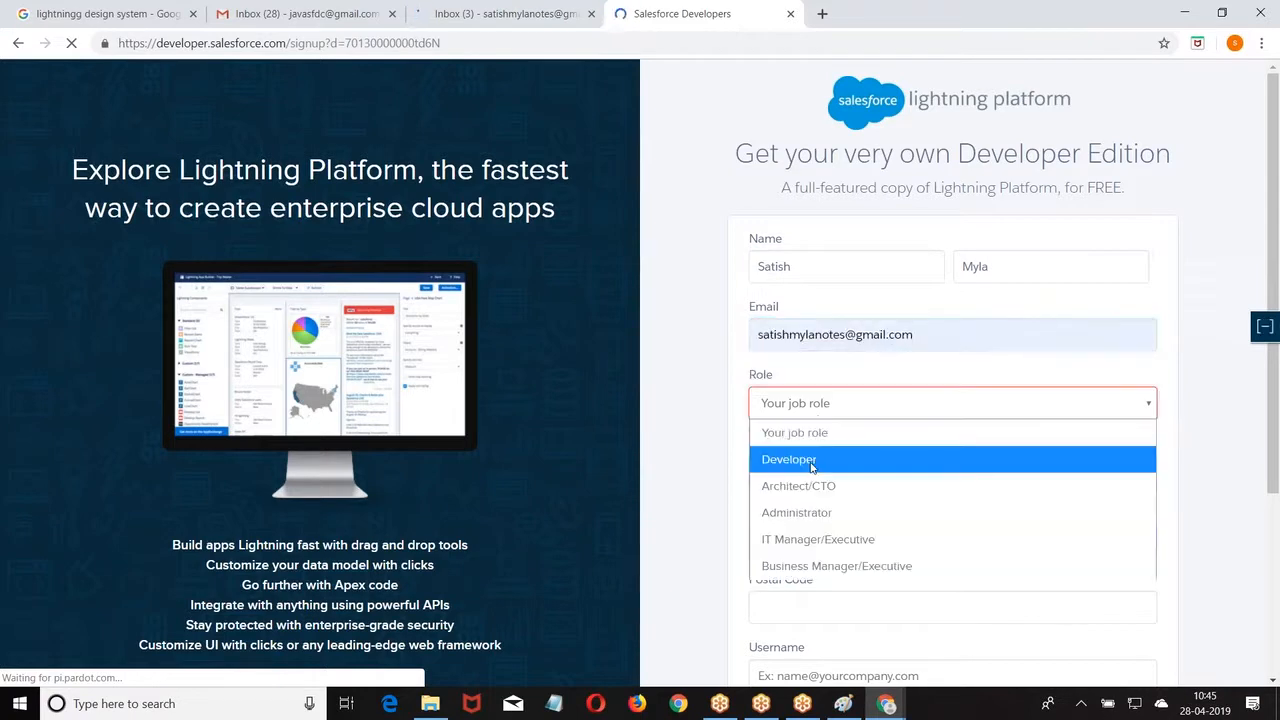
click(812, 458)
click(797, 475)
text(Testing)
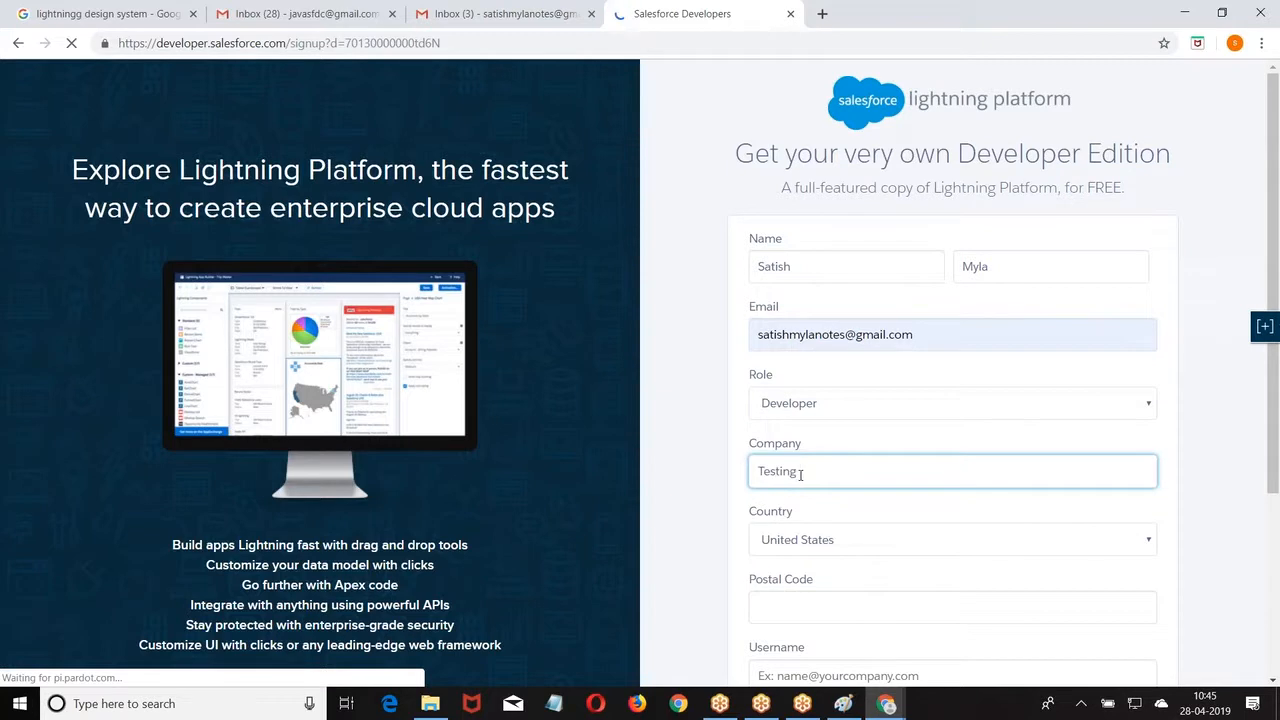
- Choose country India, enter the postal code and a username, then submit the signup
scroll(800, 474, down, 2)
click(846, 368)
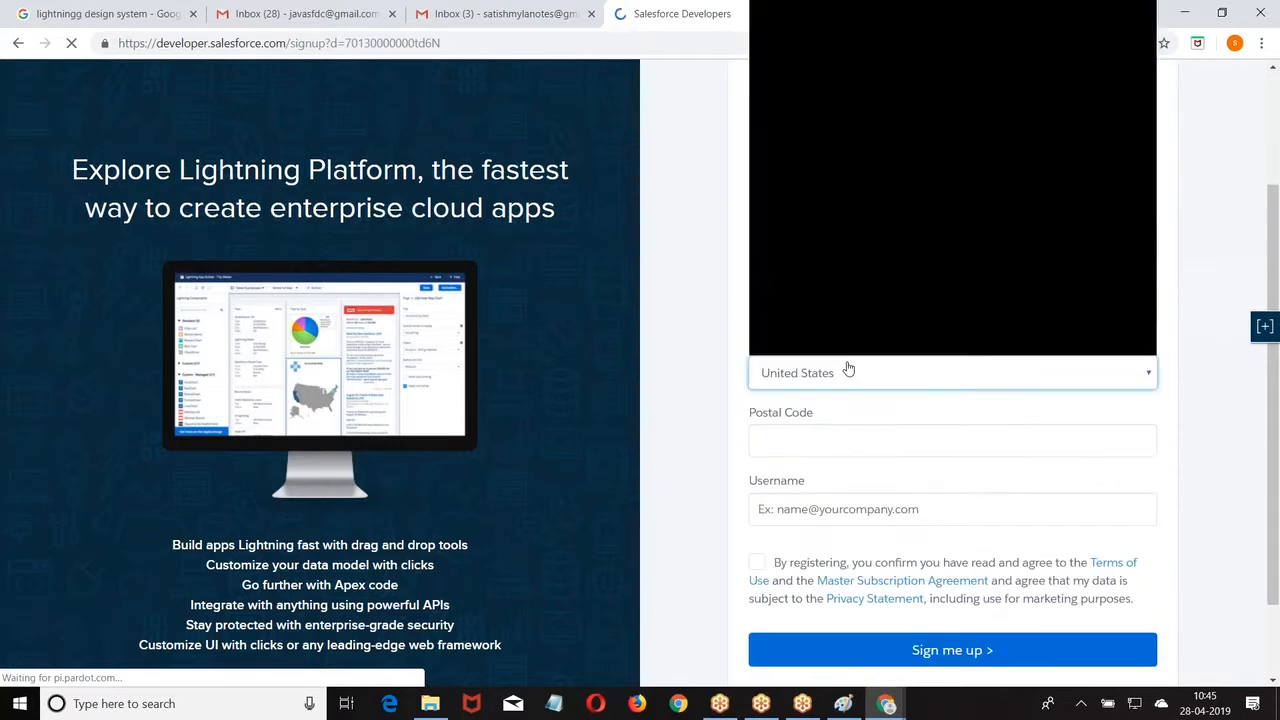
text(india)
scroll(814, 350, down, 1)
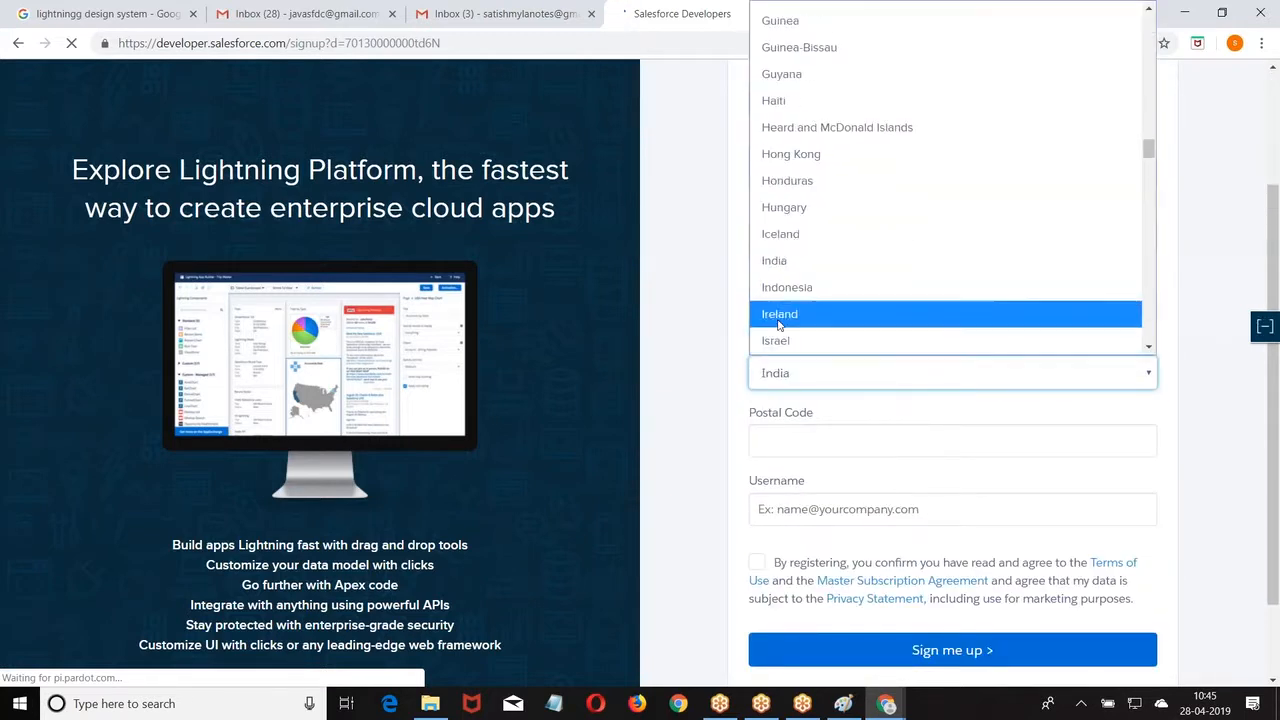
click(775, 267)
click(802, 436)
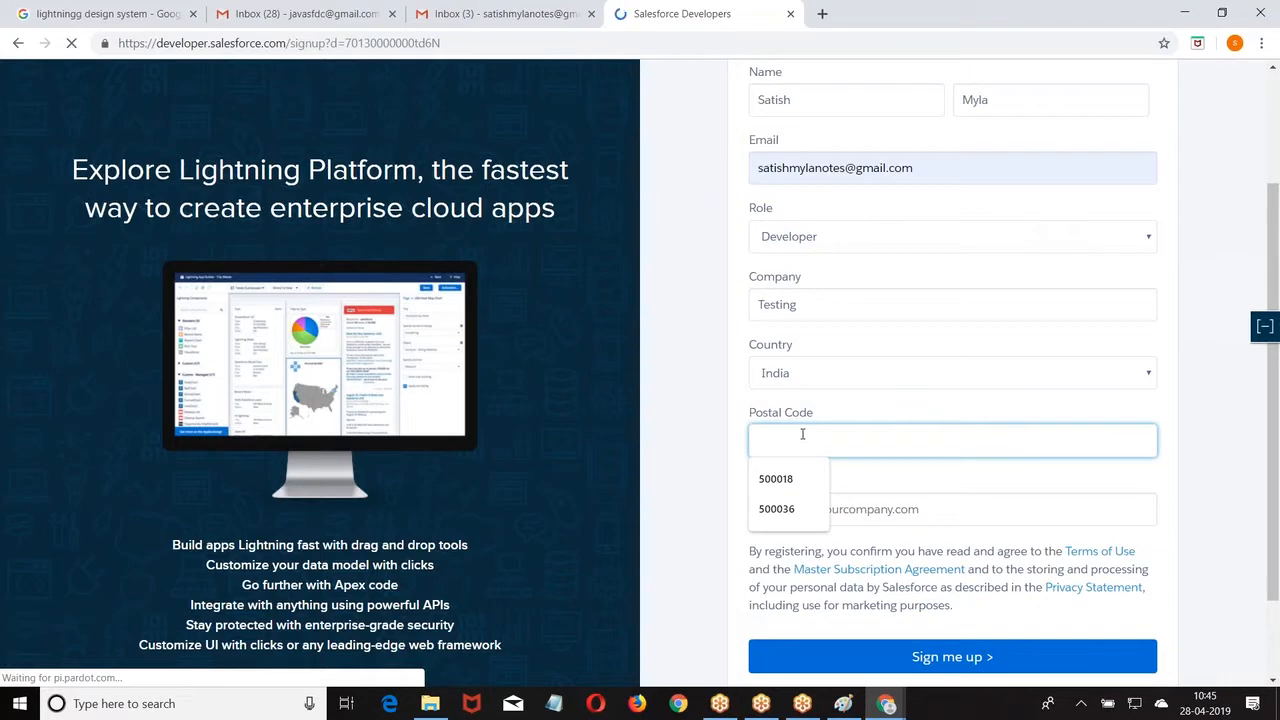
text(50001)
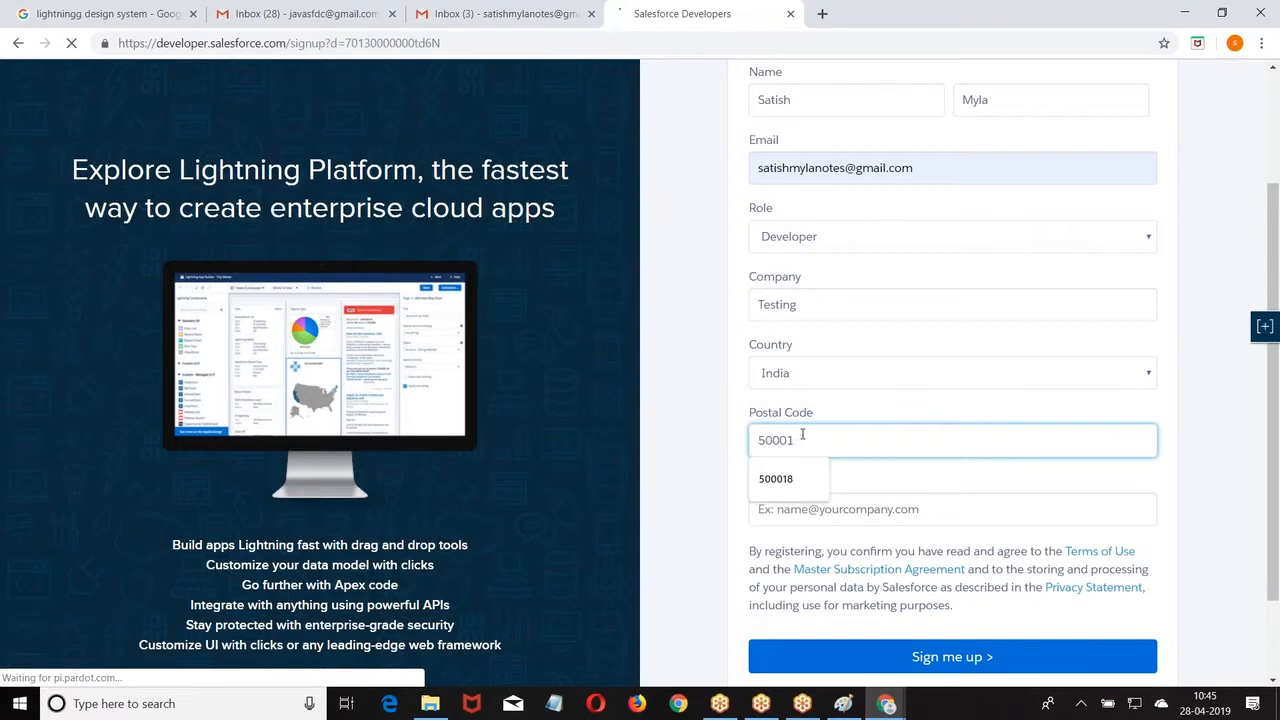
text(9)
click(873, 518)
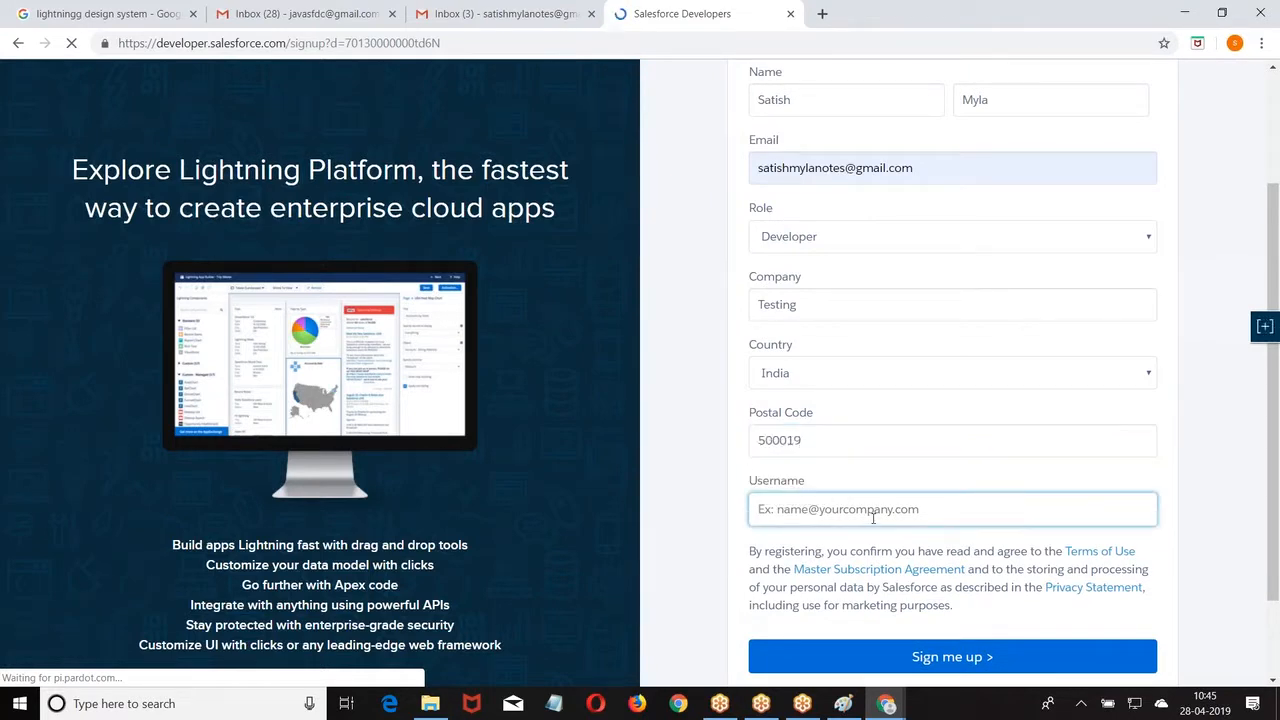
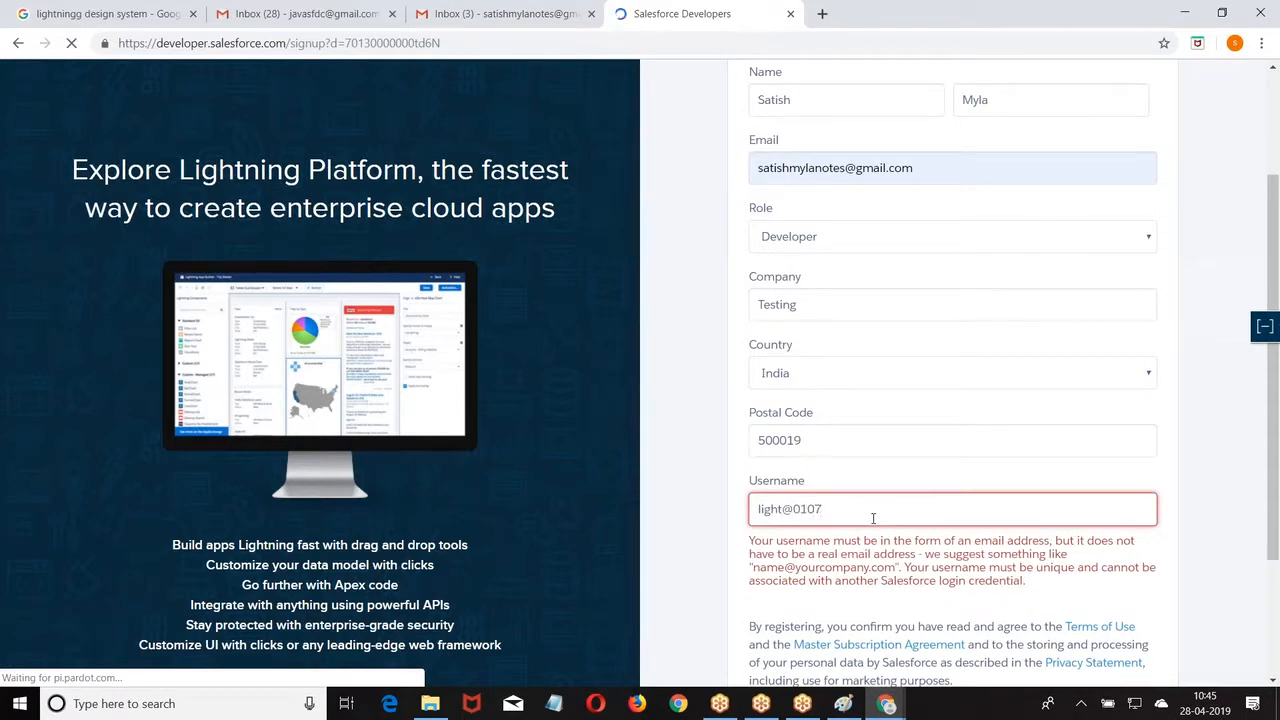
scroll(889, 488, down, 1)
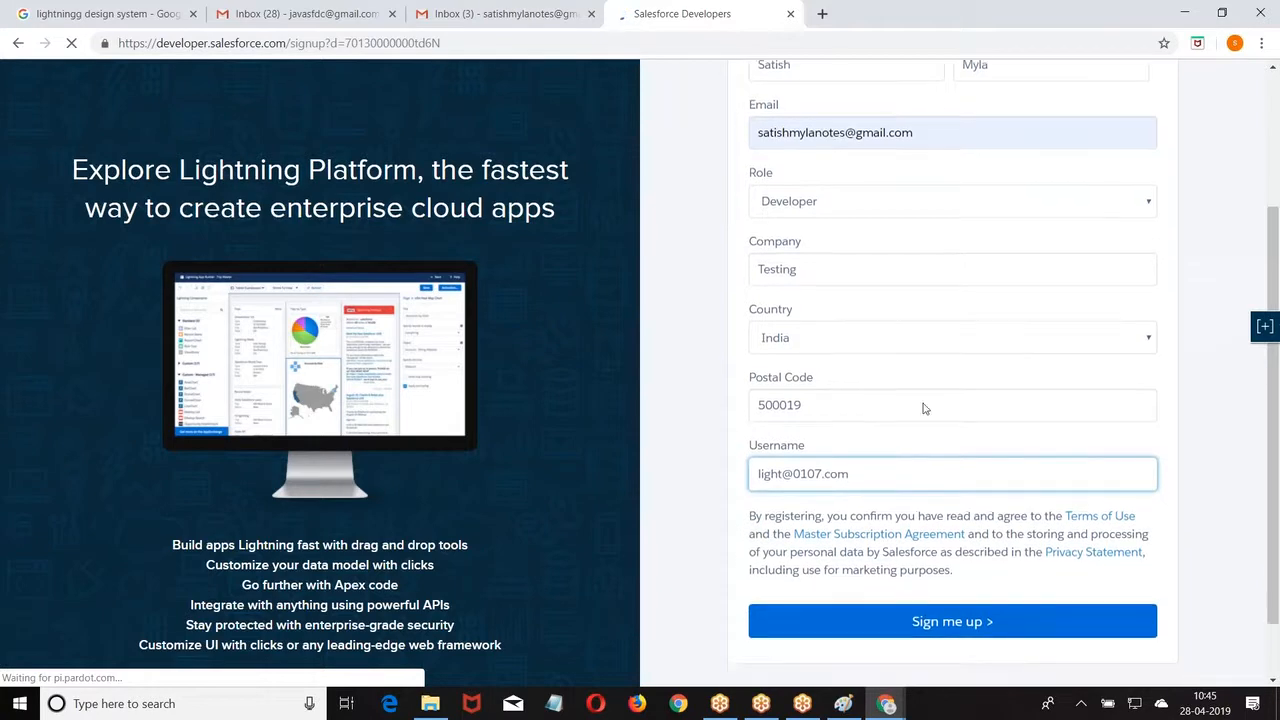
click(906, 571)
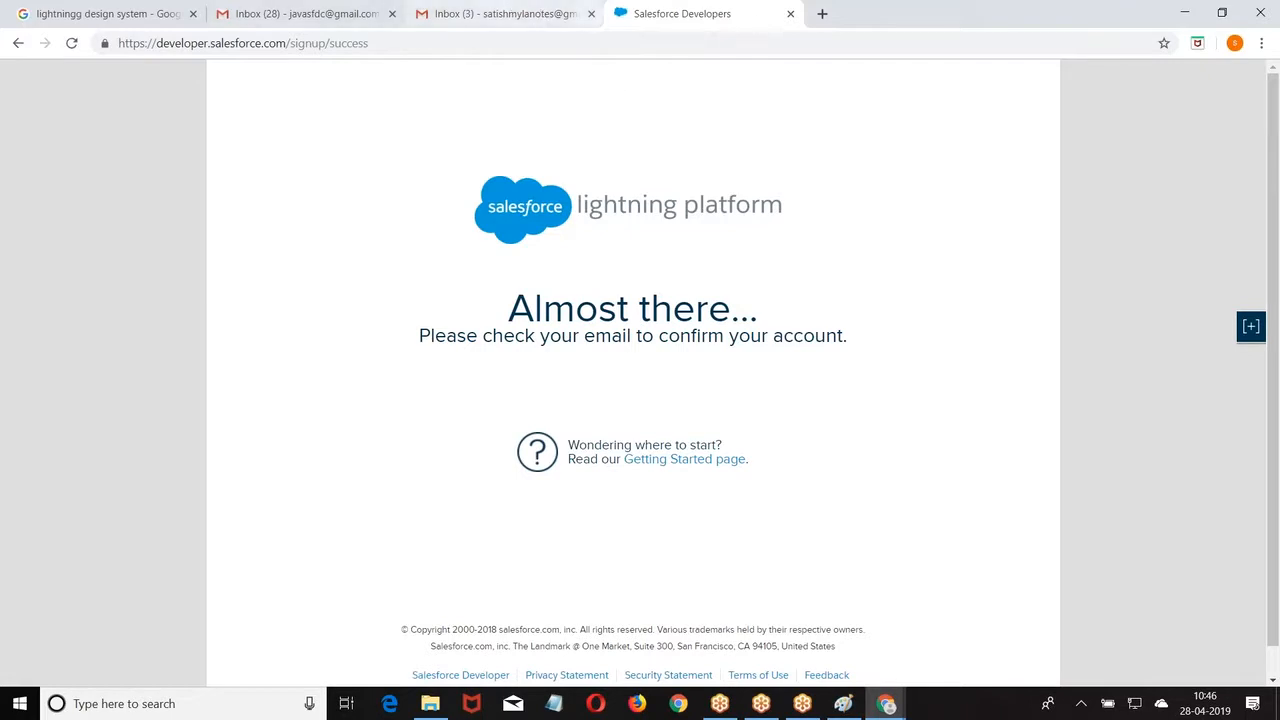
- Open the 'Welcome to Salesforce: Verify your account' email in Gmail and click Verify Account
click(456, 8)
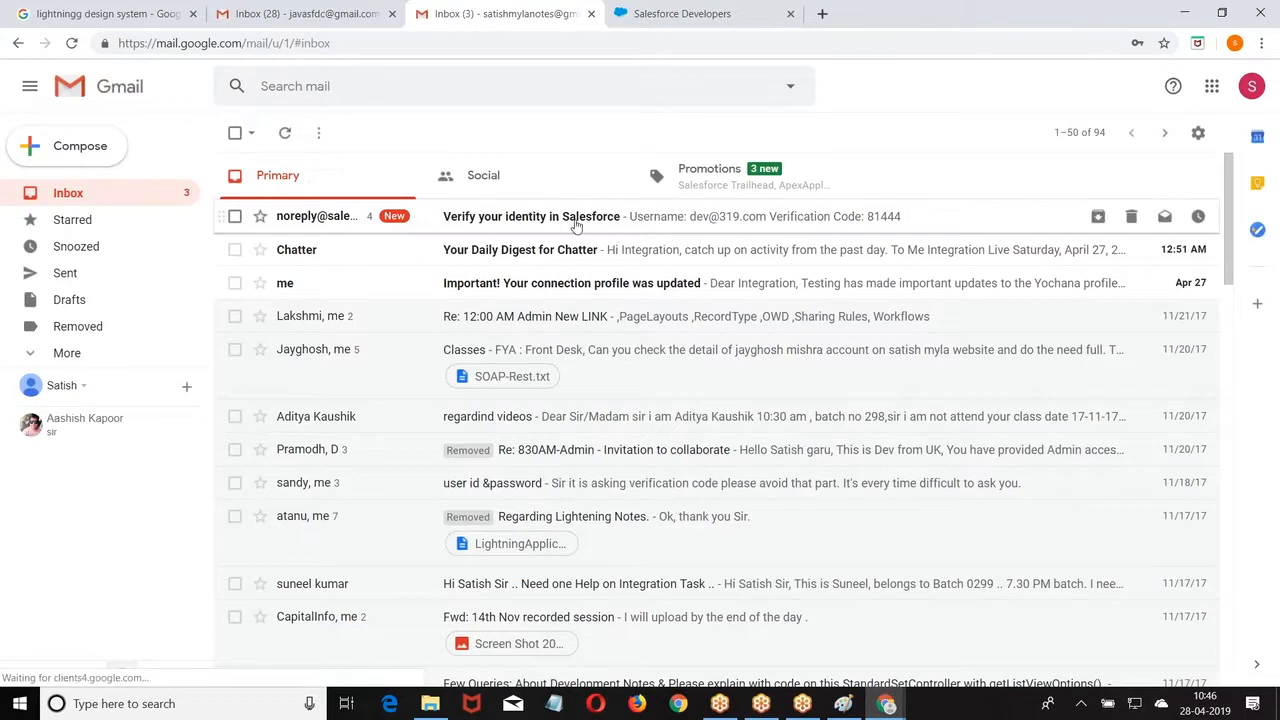
click(572, 222)
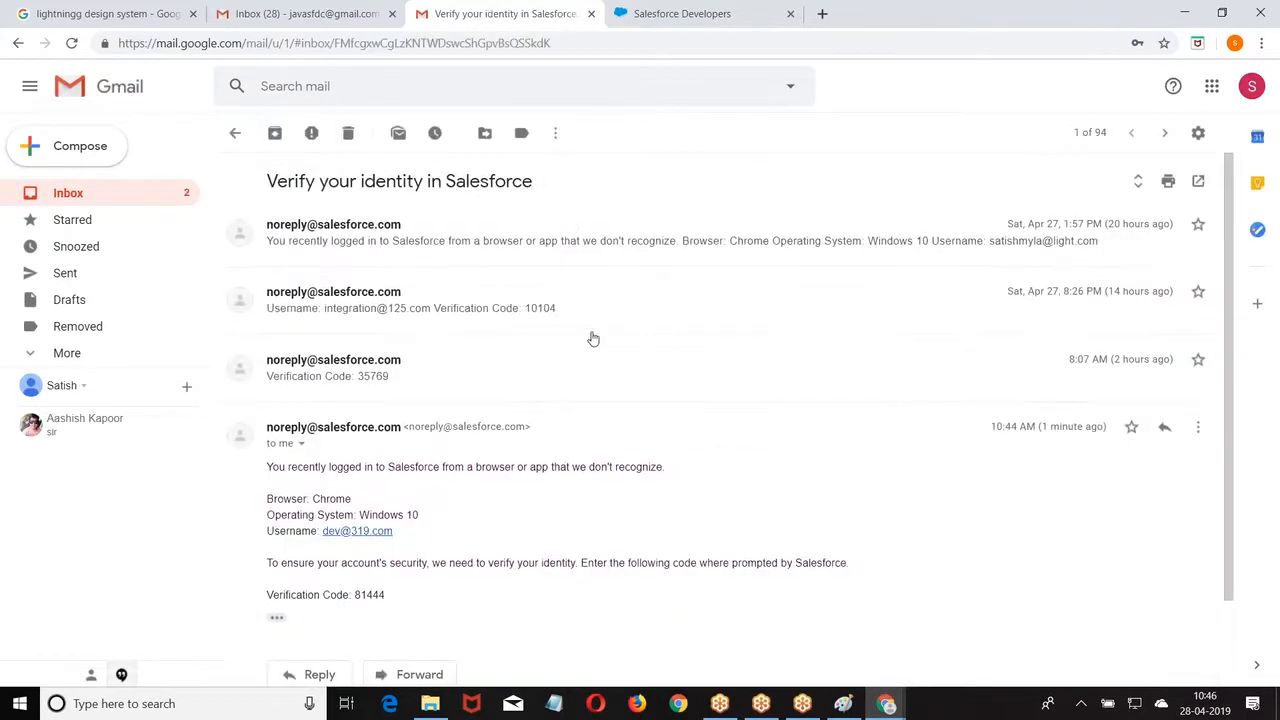
click(64, 195)
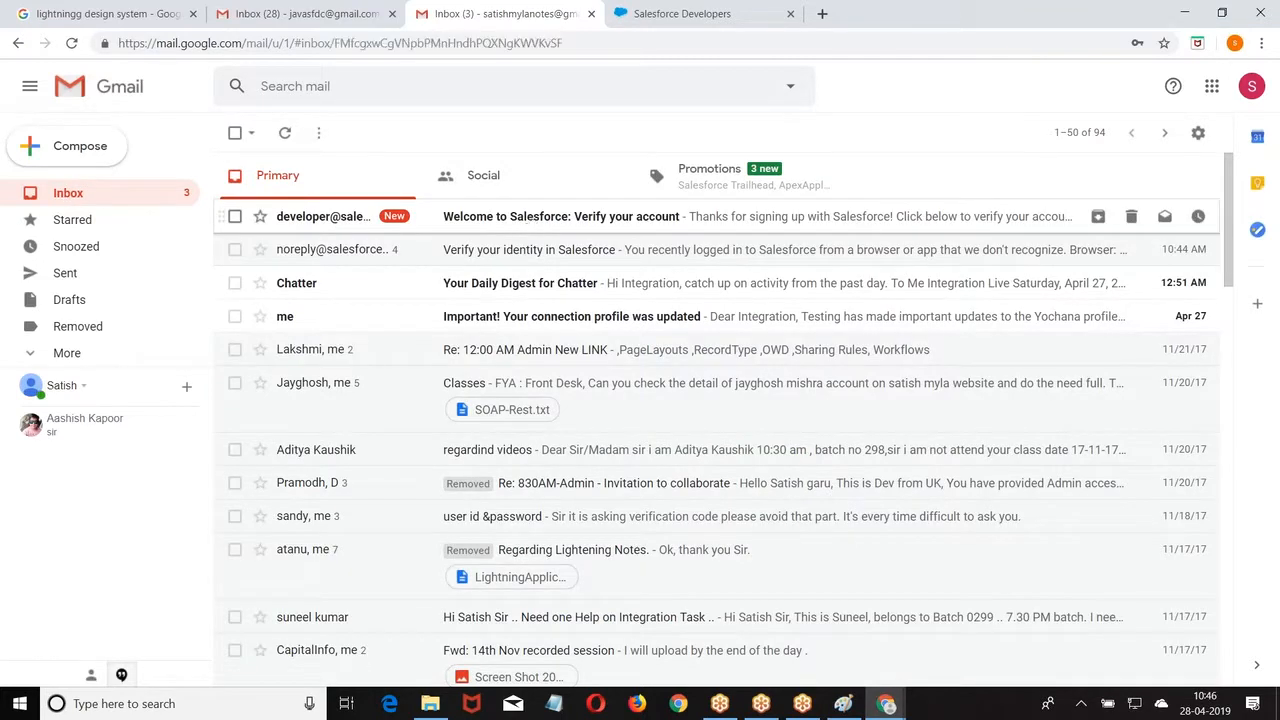
click(530, 221)
scroll(733, 480, down, 3)
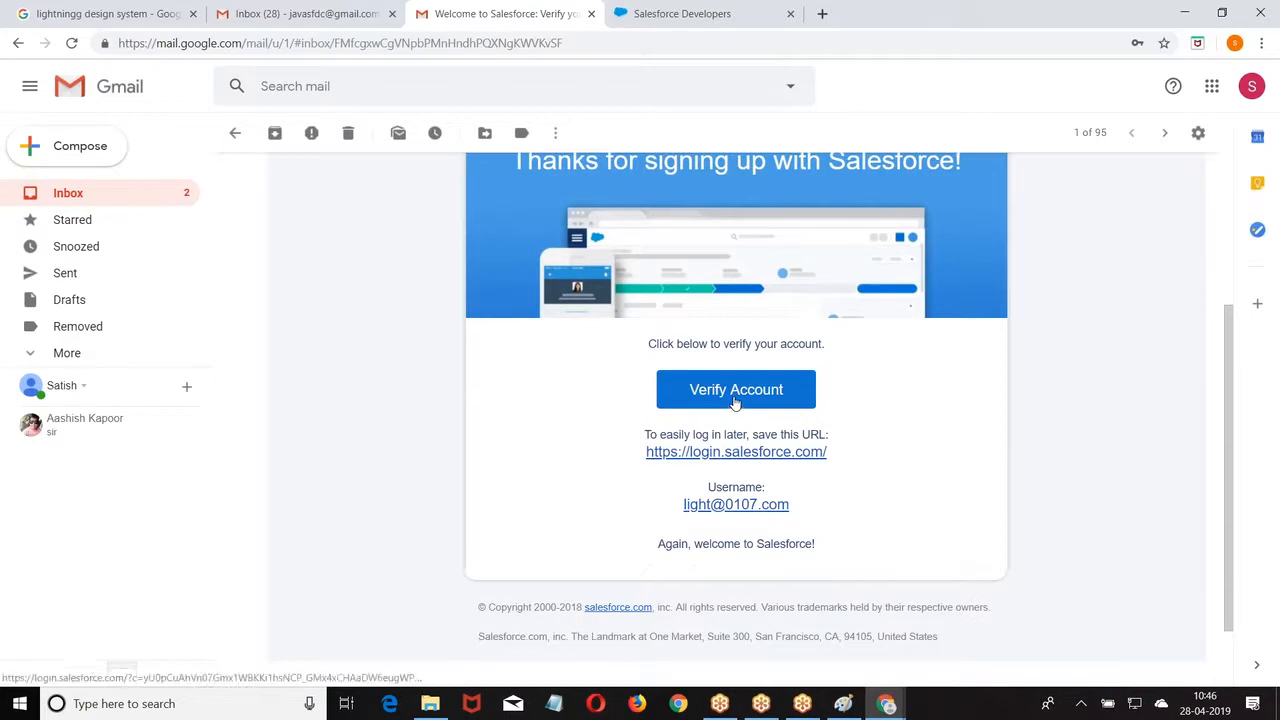
click(735, 390)
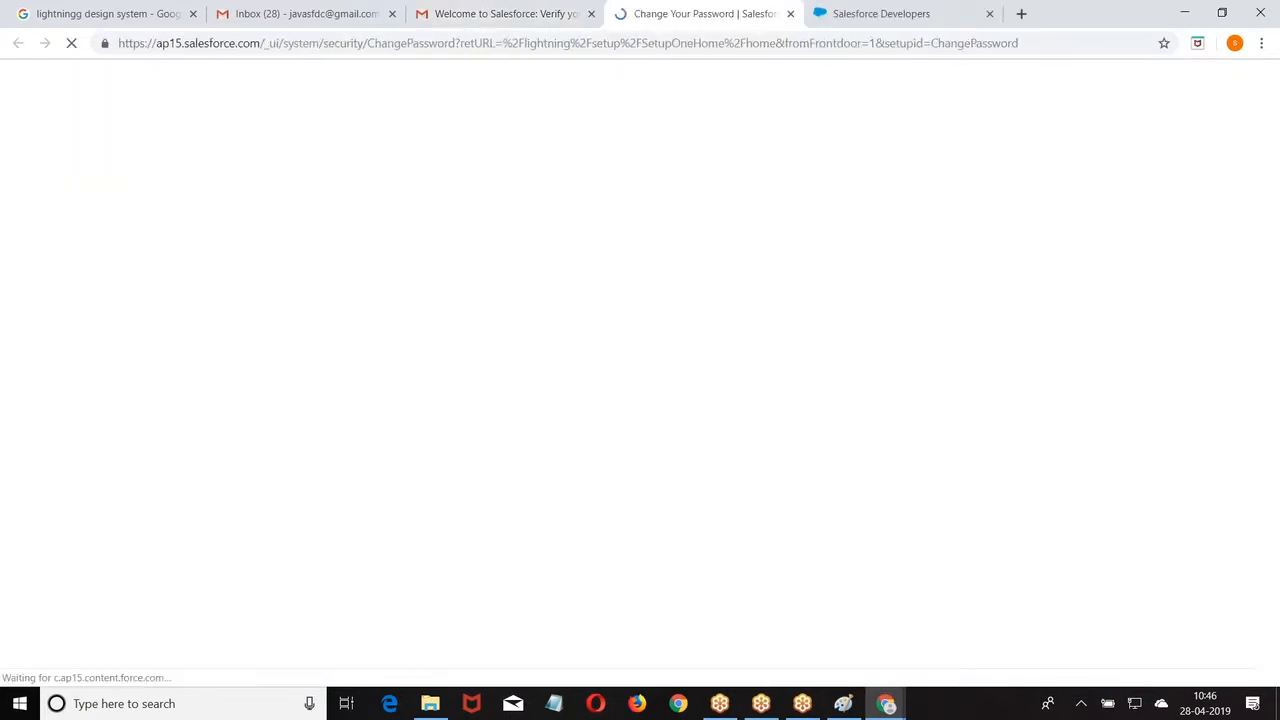
- Enter the new password and the security question answer, then save with Change Password
scroll(735, 412, down, 1)
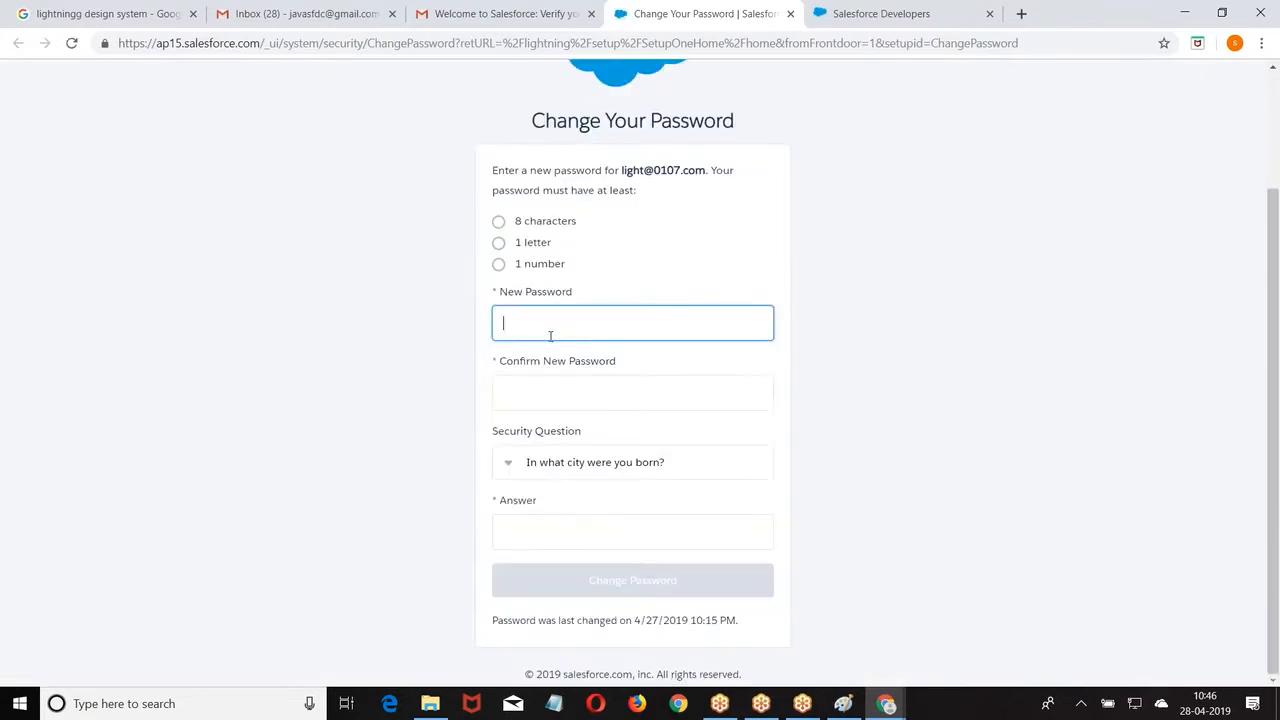
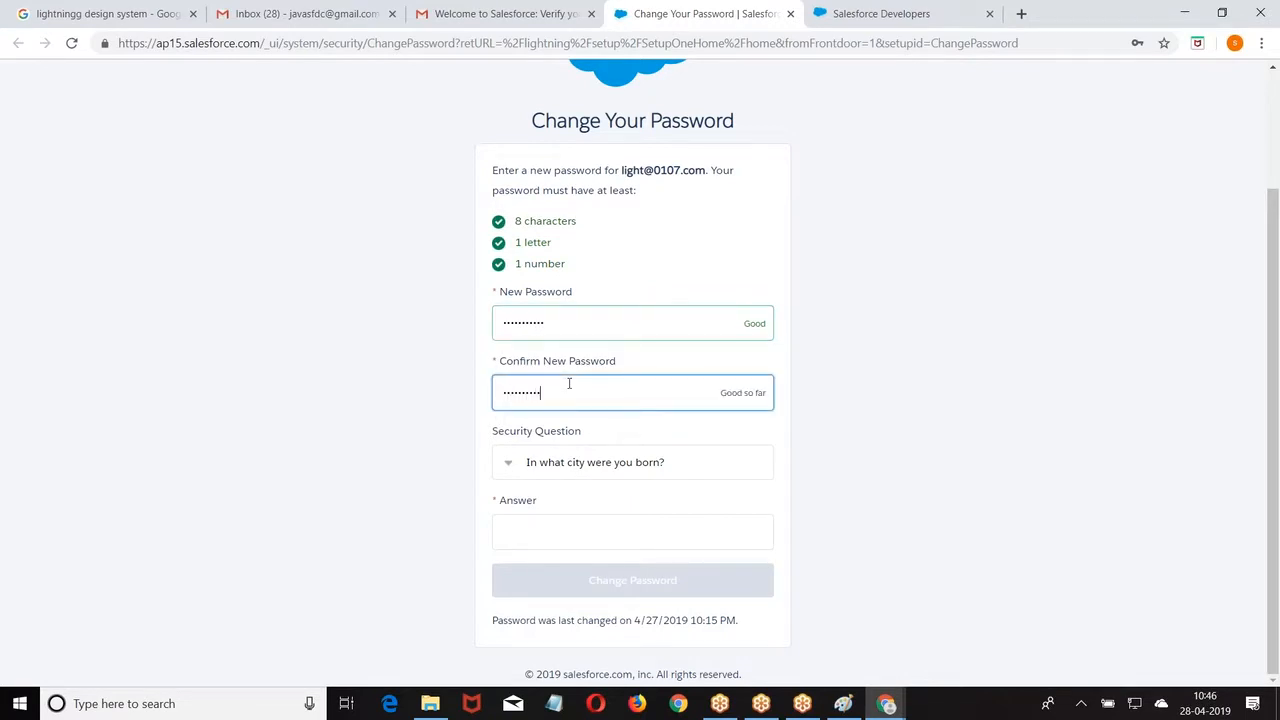
click(587, 523)
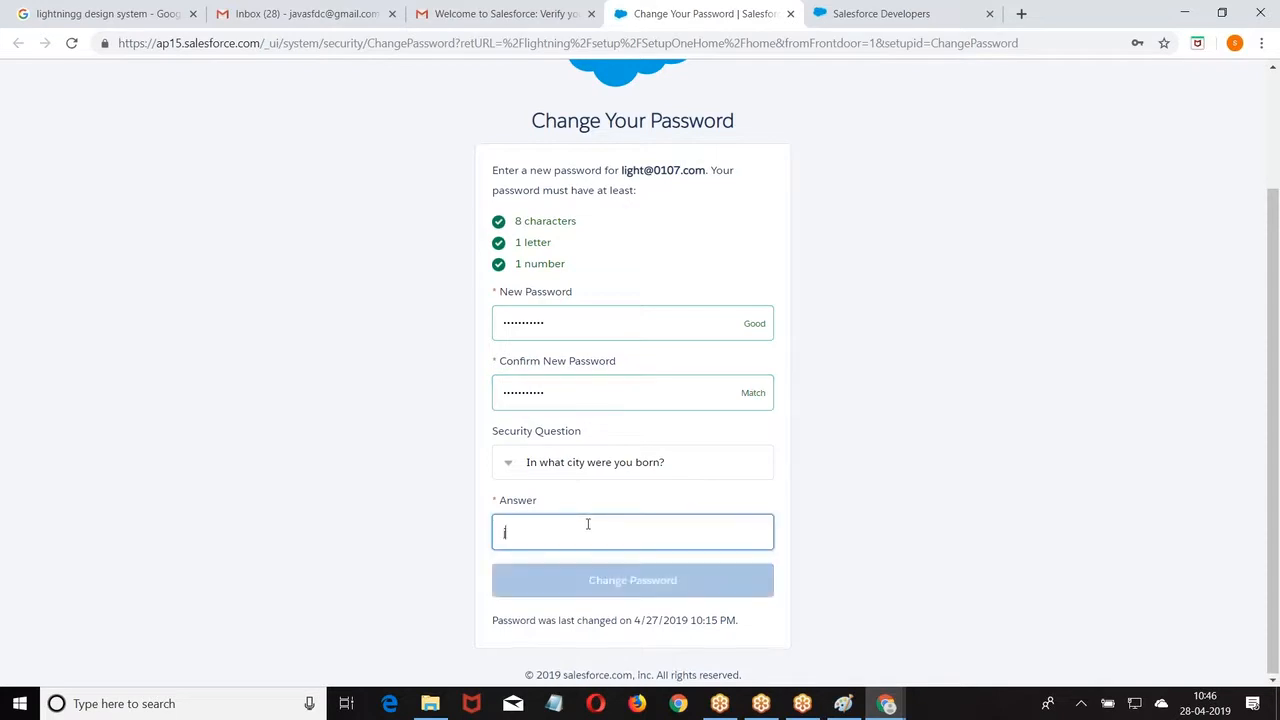
click(628, 580)
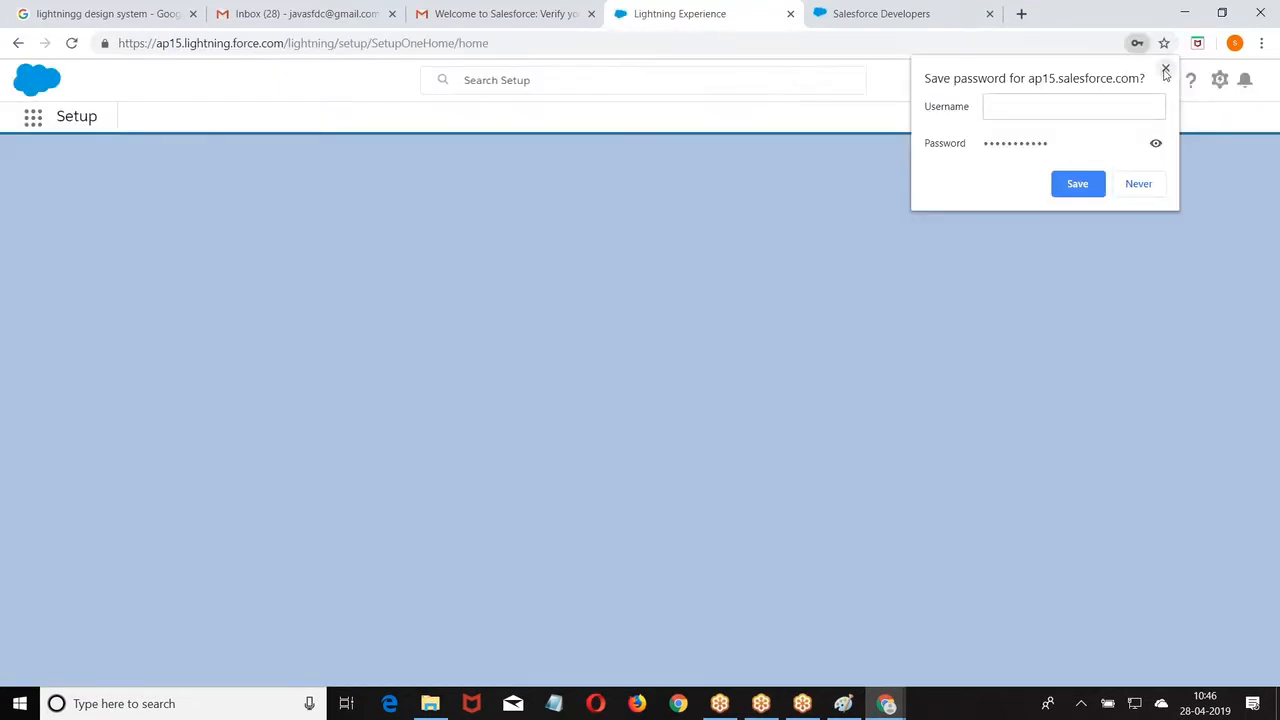
- Dismiss the save-password and Setup Home pop-ups, then switch to Salesforce Classic from the avatar menu
click(1165, 70)
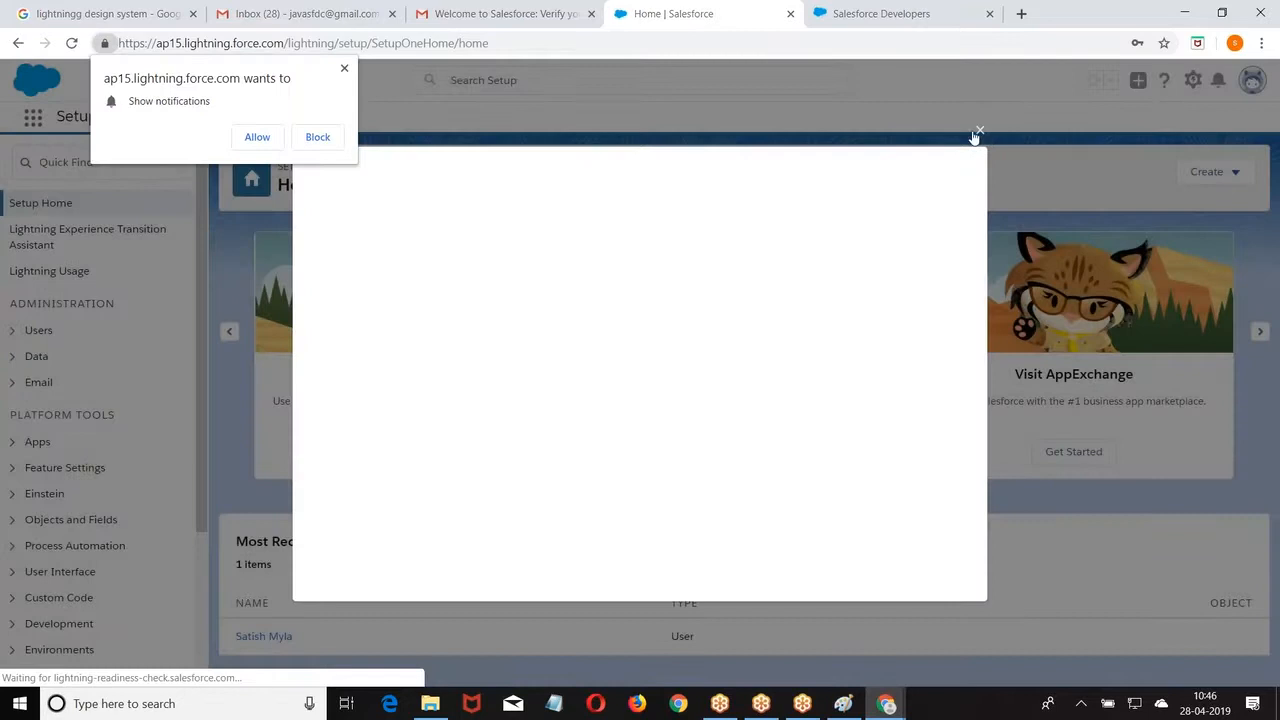
click(977, 133)
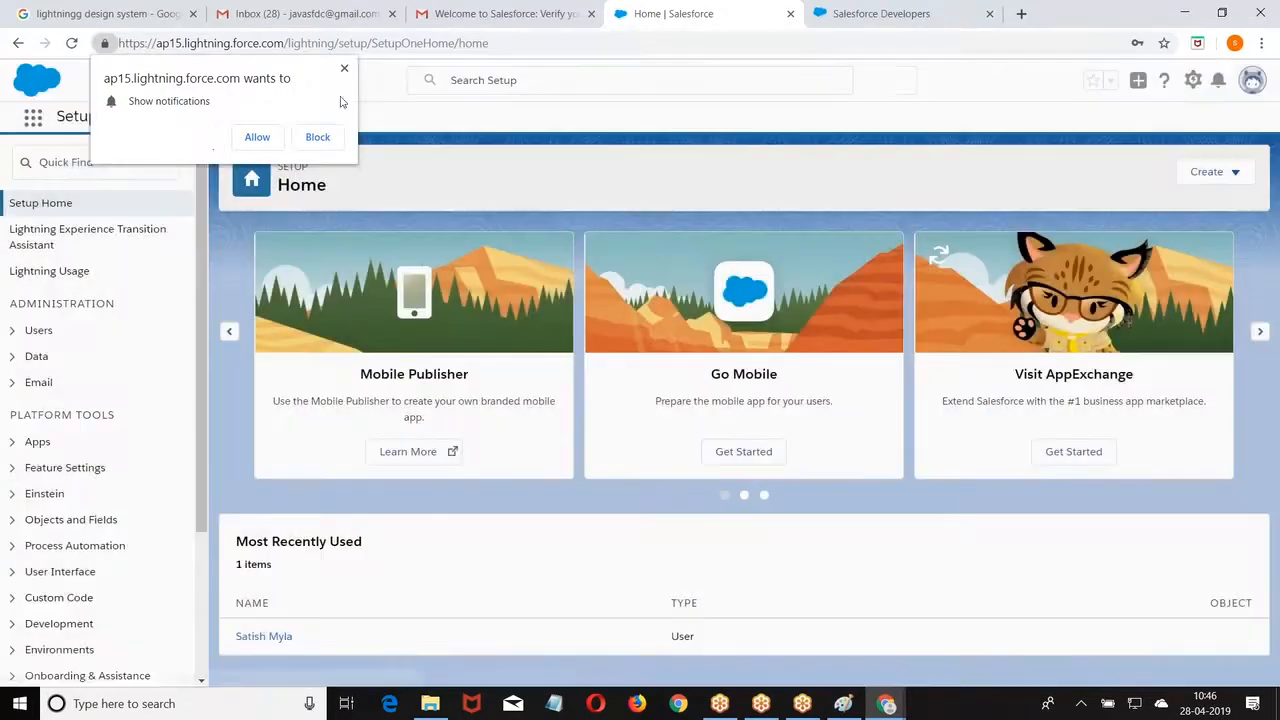
click(1195, 81)
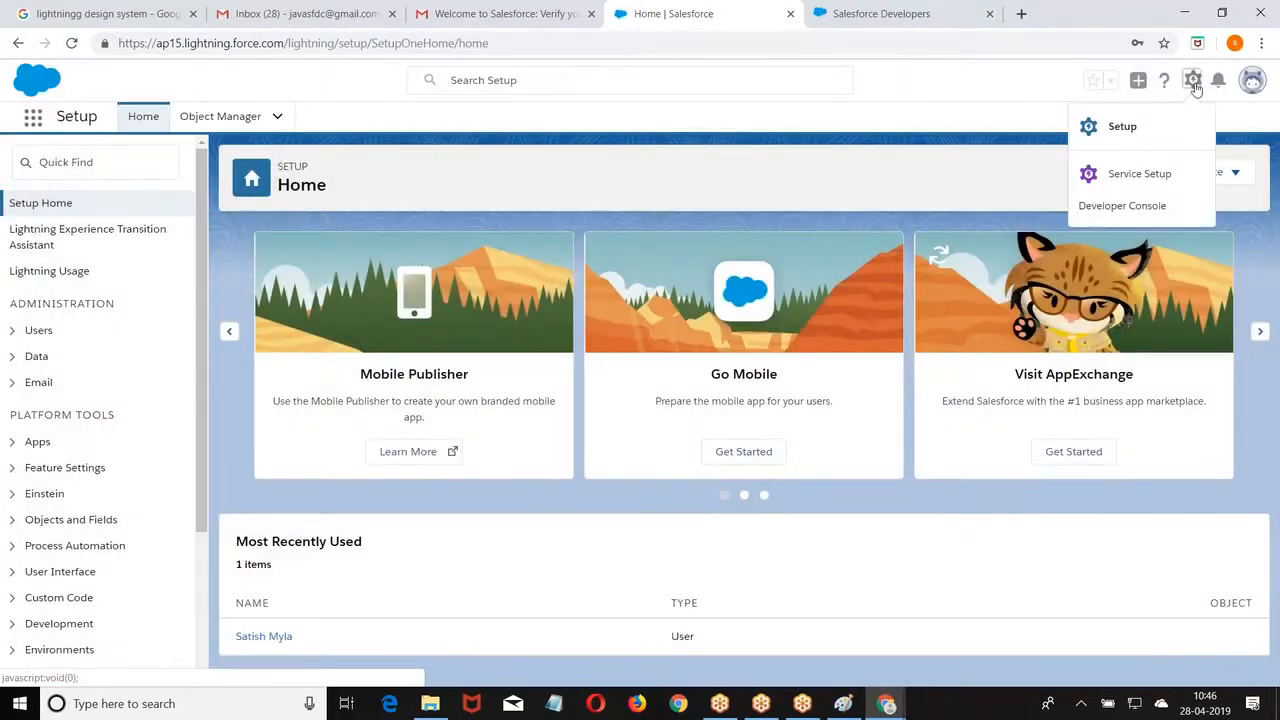
click(1115, 128)
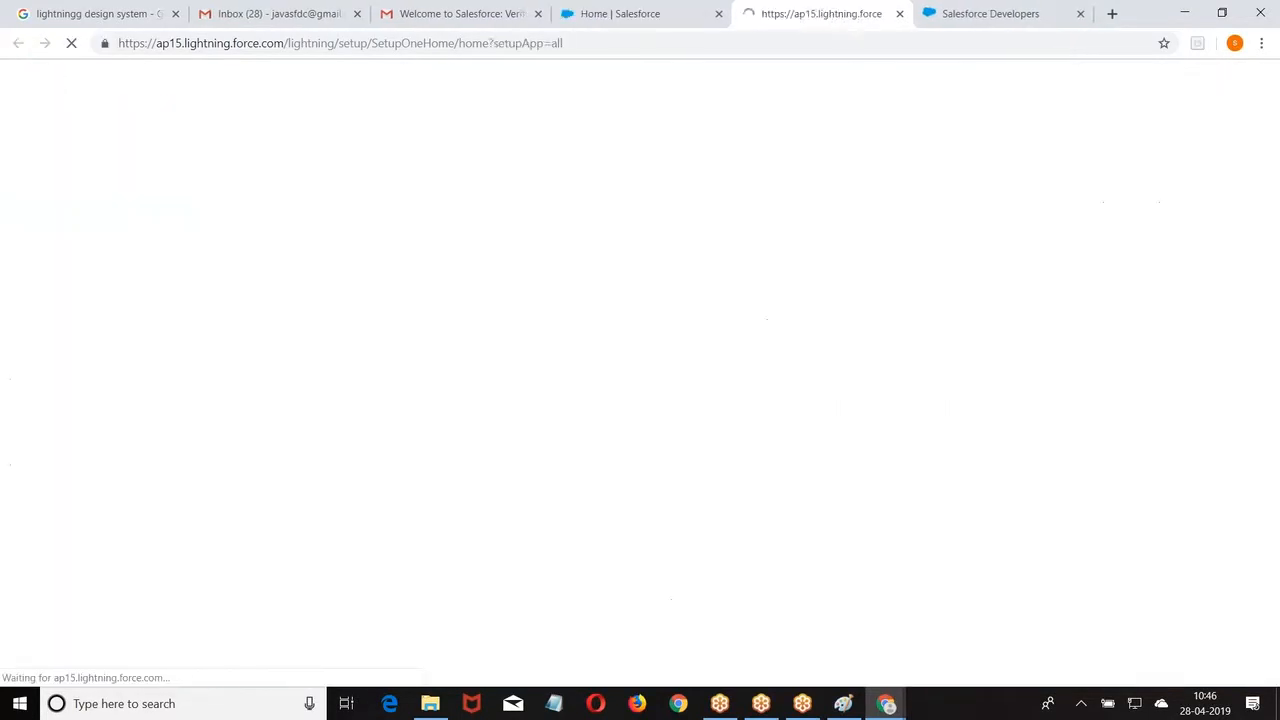
click(899, 14)
click(1254, 84)
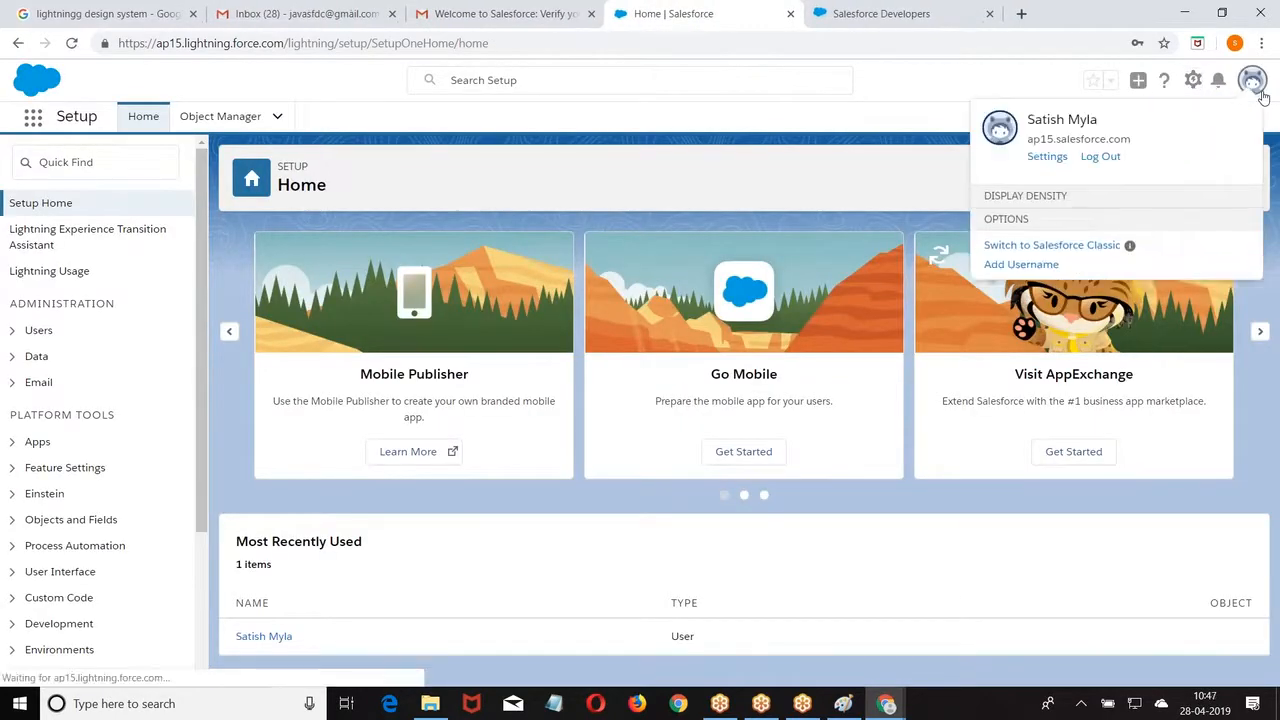
click(1055, 312)
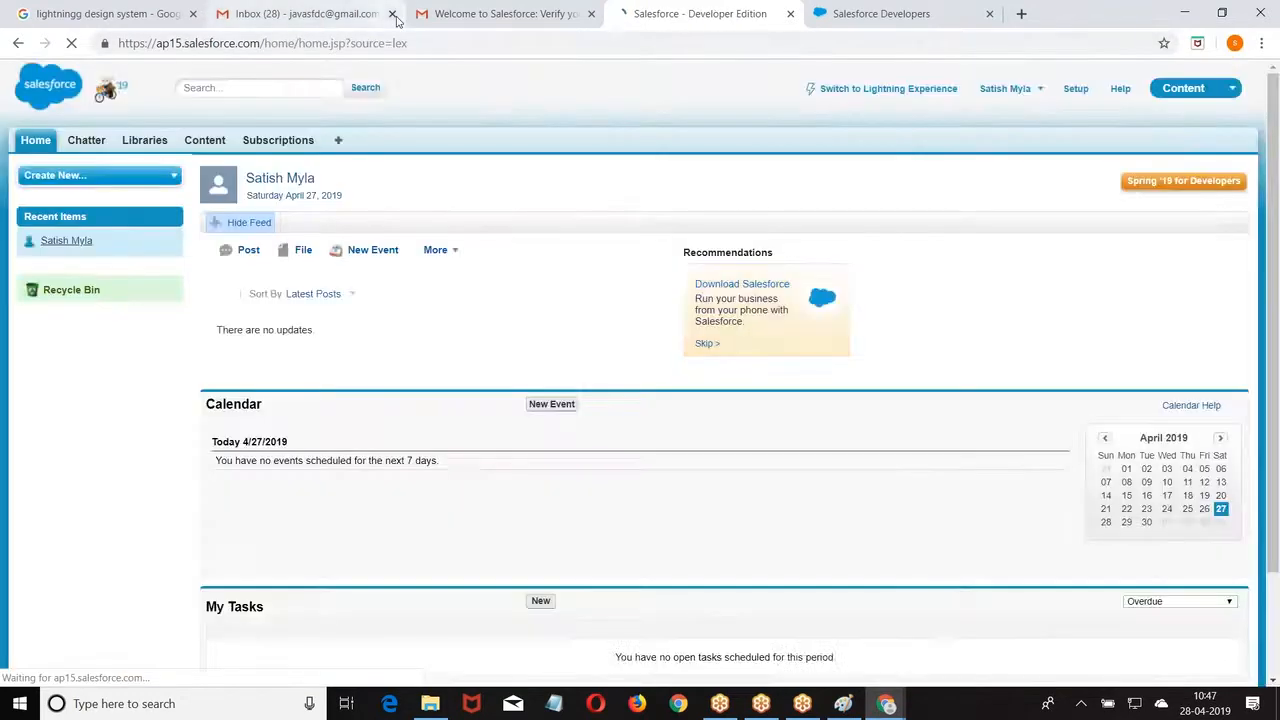
- Close the unused Gmail tab and zoom the page to 125%
click(392, 14)
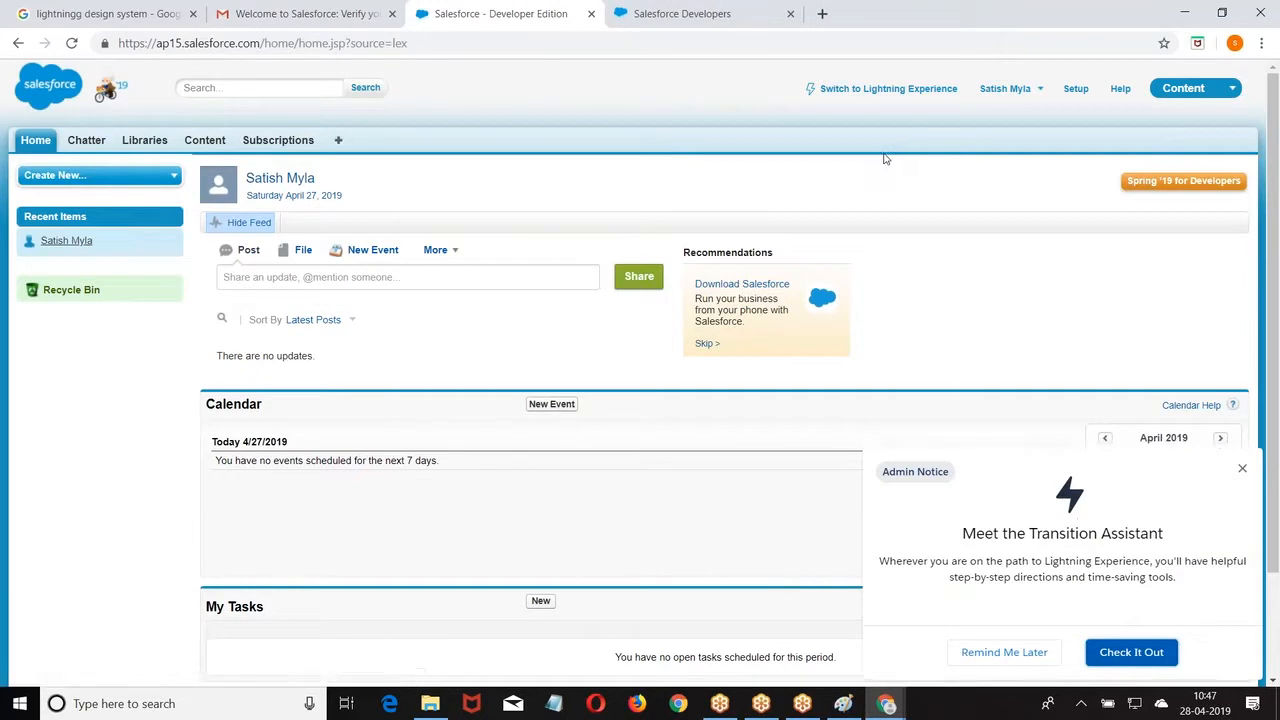
key(ctrl+plus)
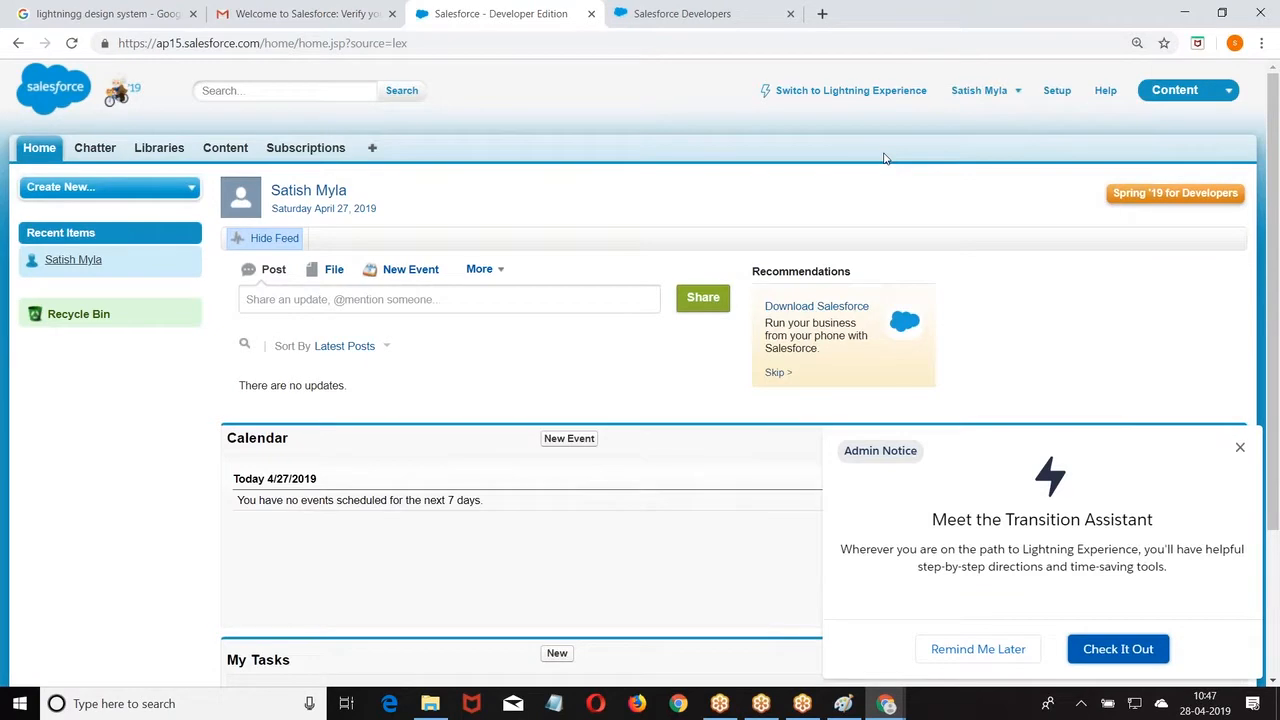
key(ctrl+plus)
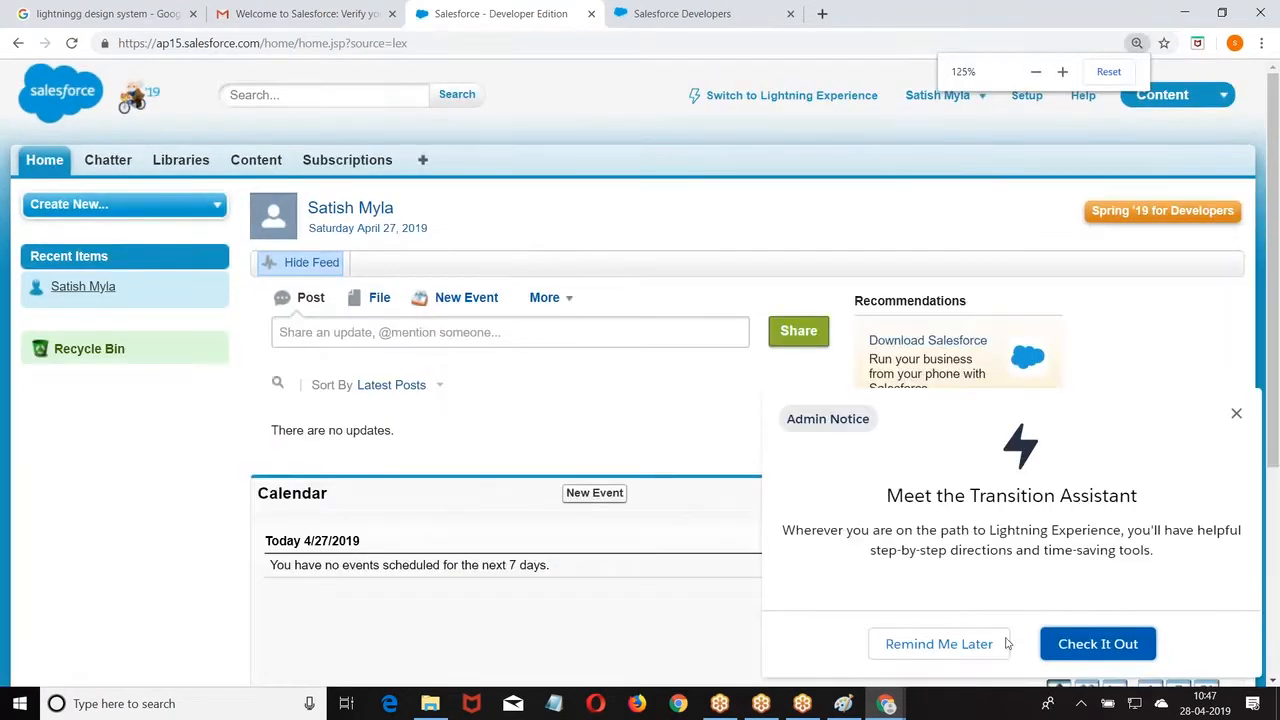
- Choose Remind Me Later on the Admin Notice, open Setup, and close the Lightning banner and welcome tour
click(975, 644)
click(1026, 96)
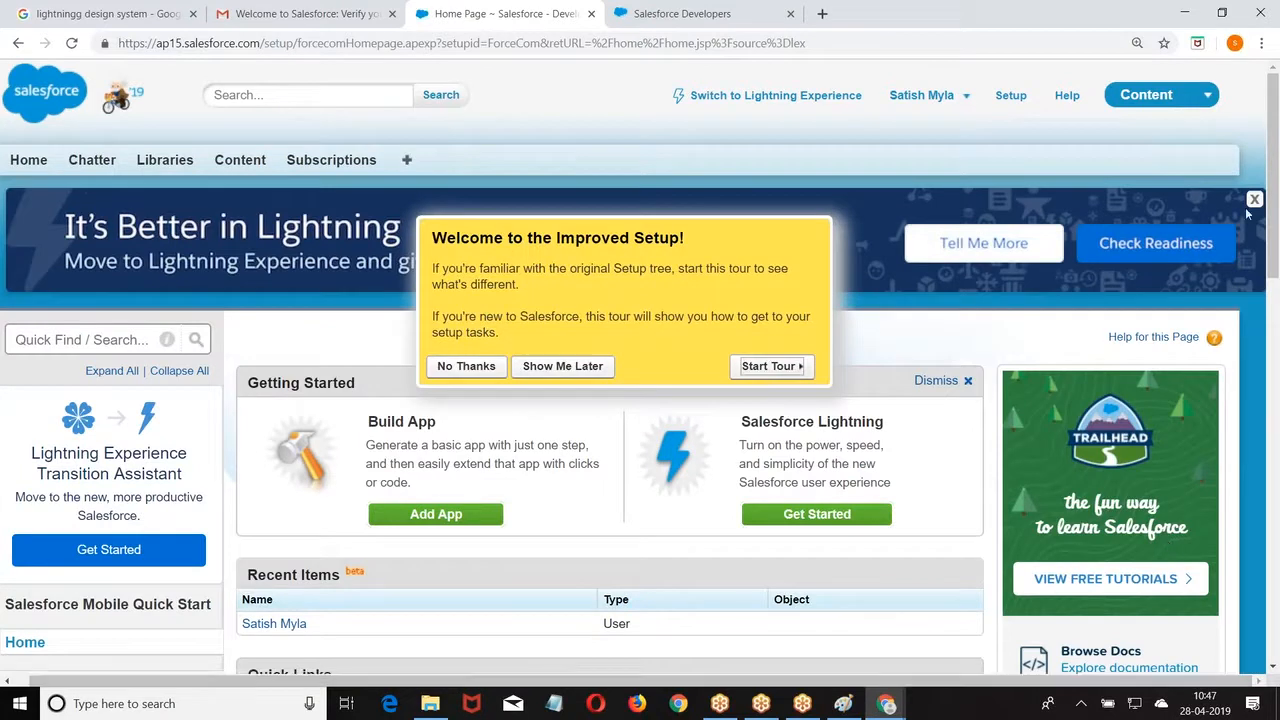
click(1254, 199)
click(478, 368)
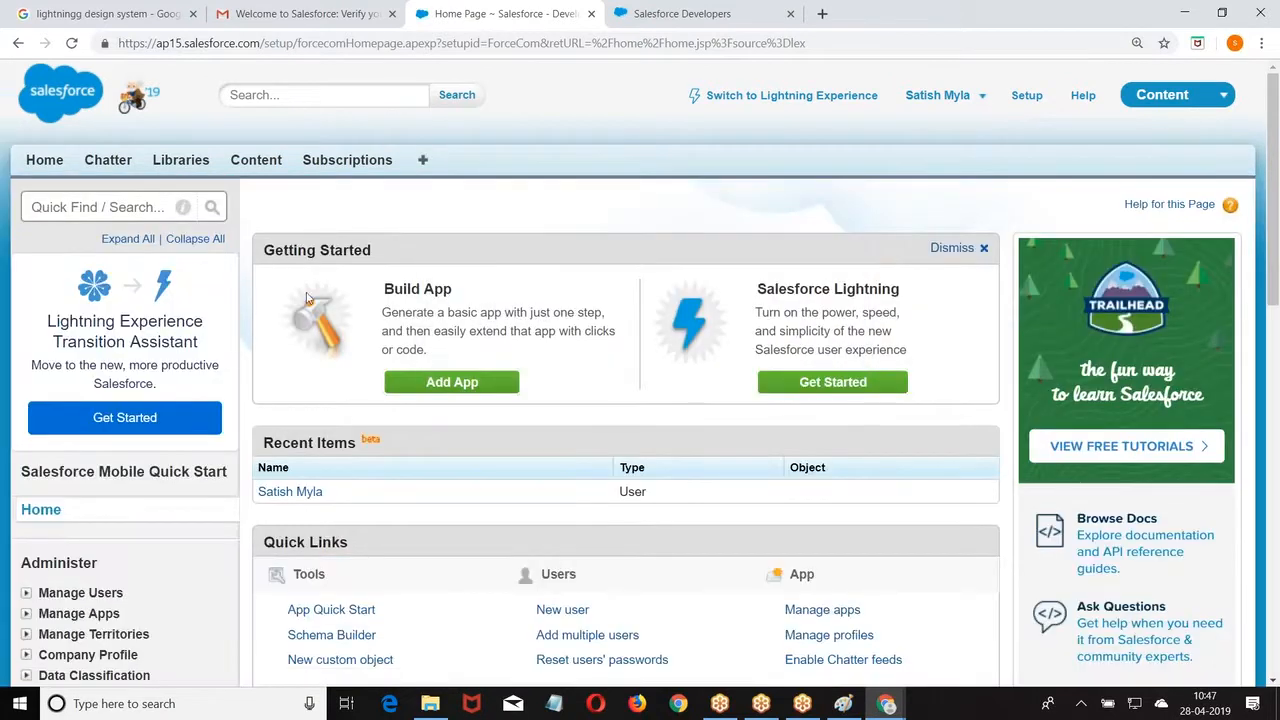
- Expand Build > Create in the Setup sidebar and open the Packages page
scroll(307, 298, down, 6)
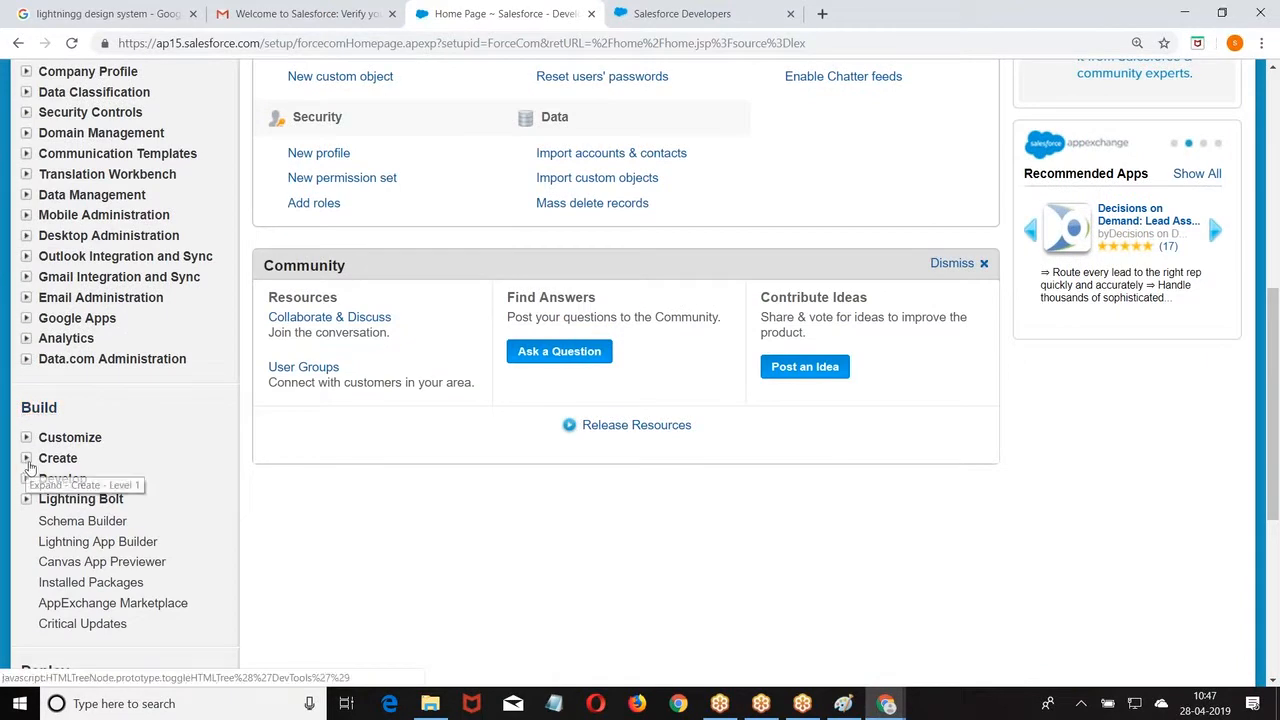
click(26, 458)
scroll(160, 314, down, 1)
scroll(160, 314, down, 3)
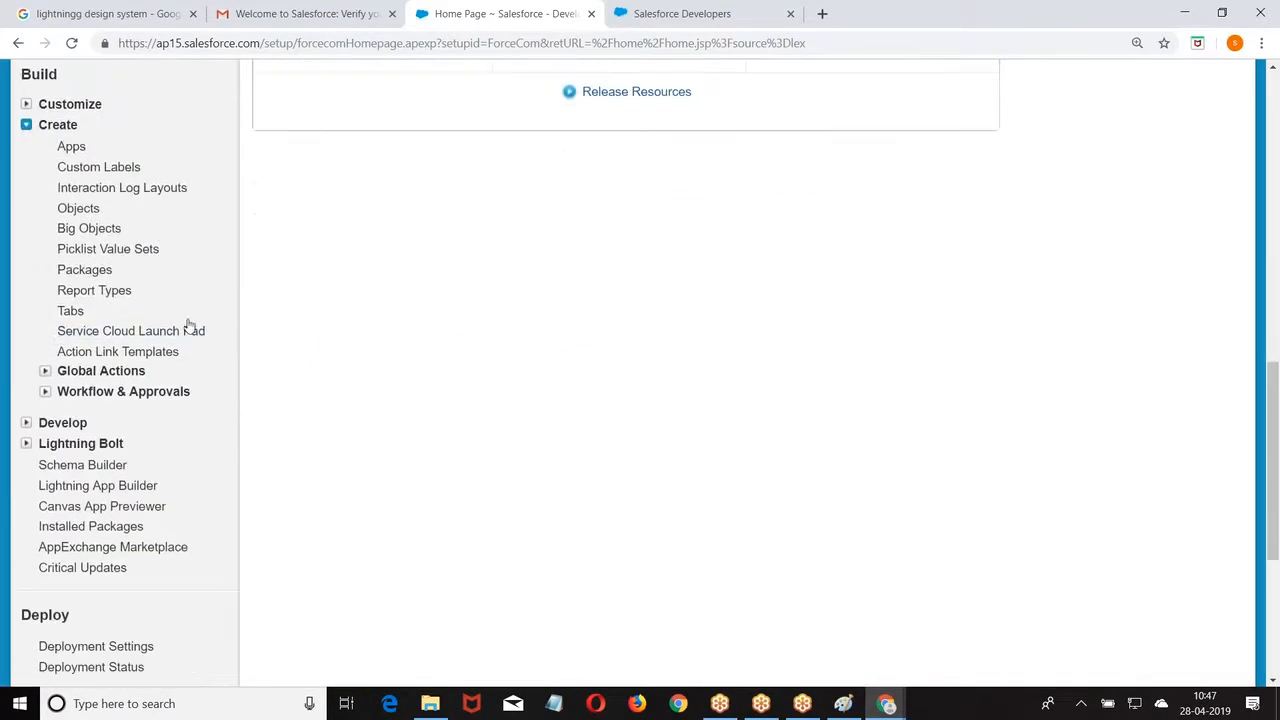
click(79, 271)
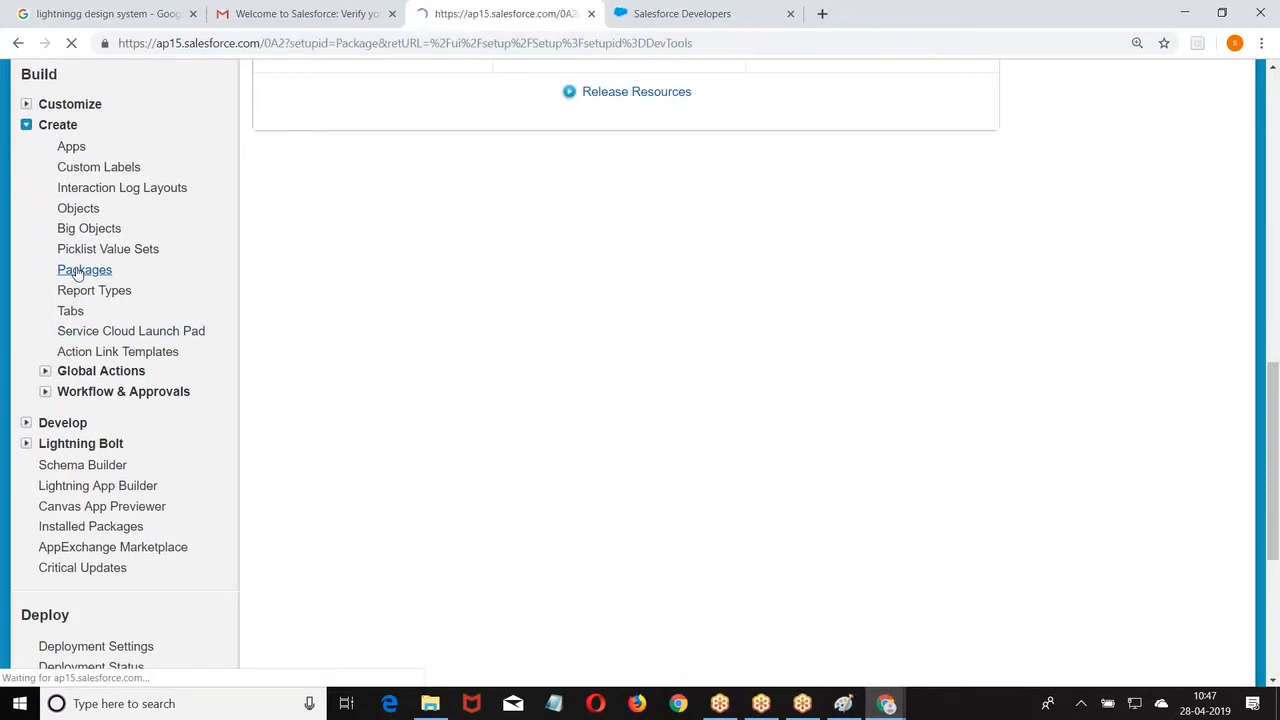
scroll(778, 270, down, 2)
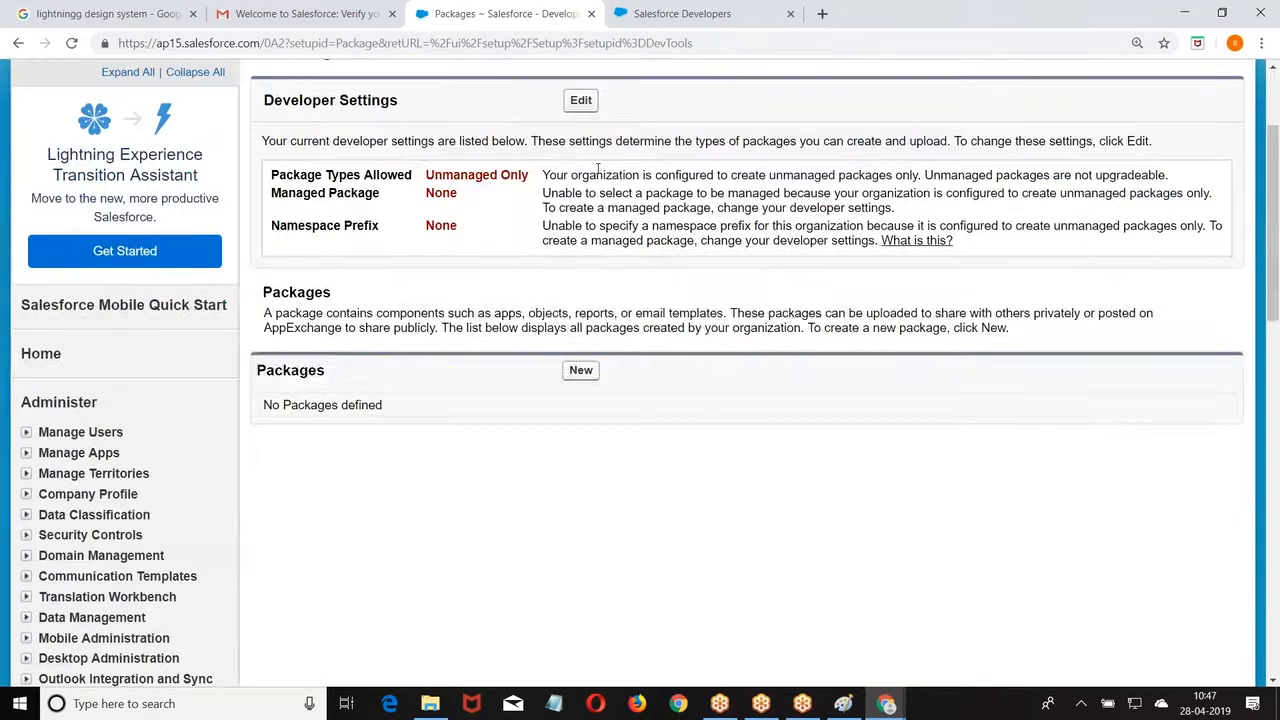
click(581, 101)
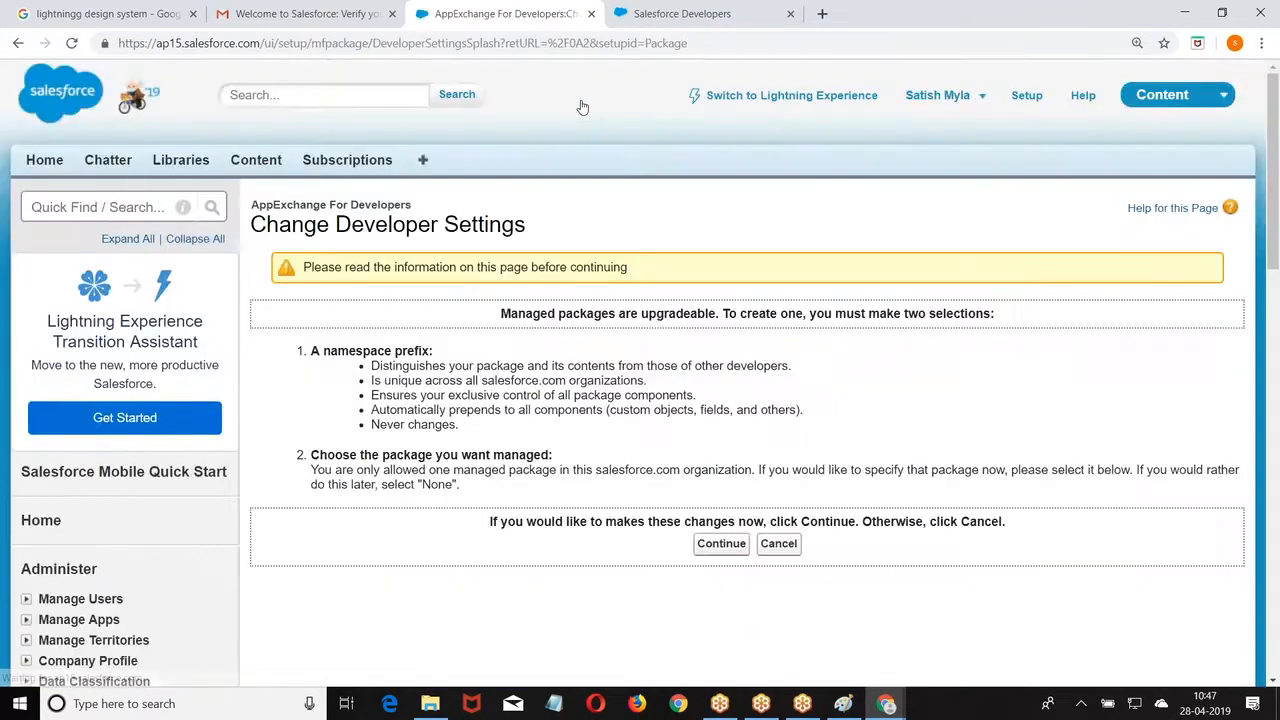
scroll(904, 228, down, 1)
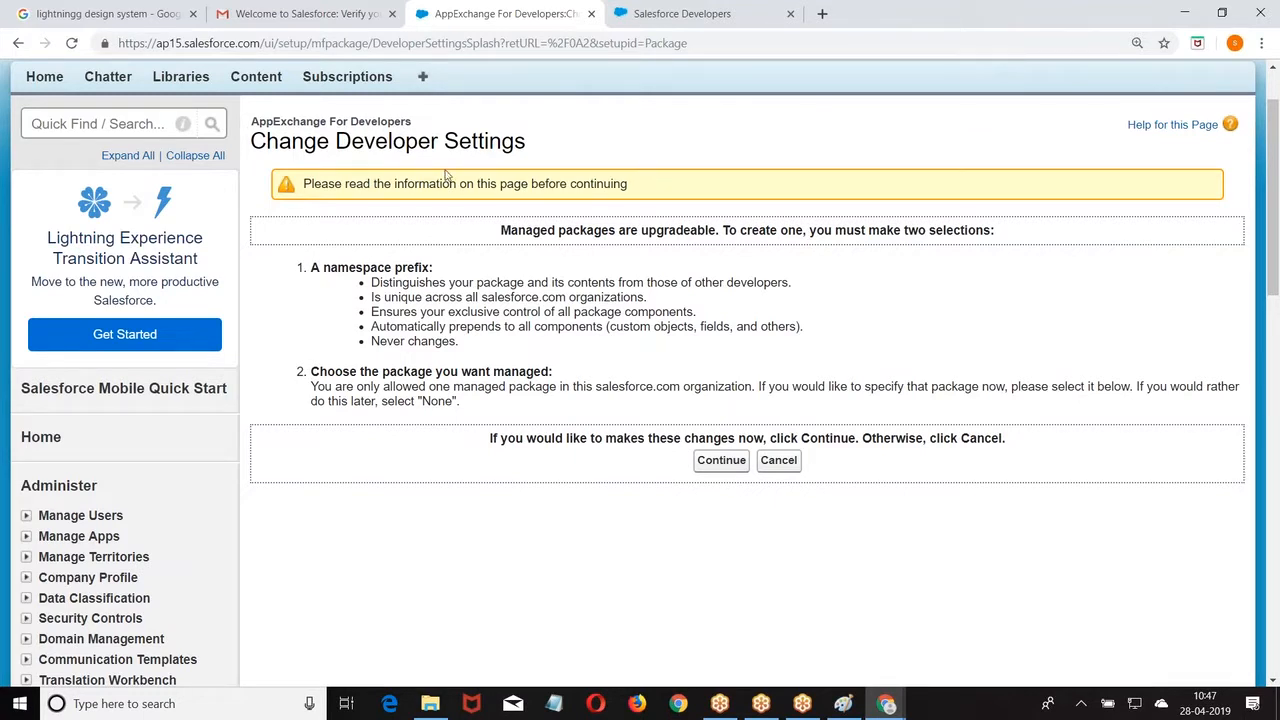
click(720, 461)
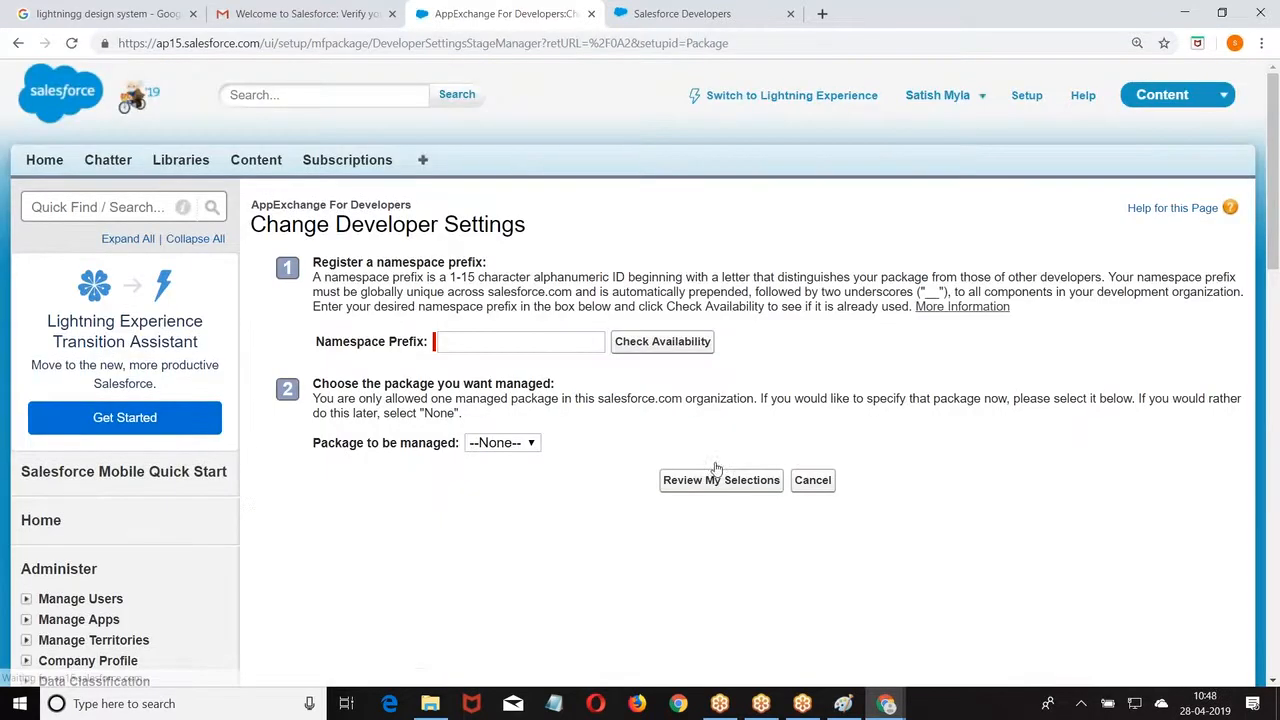
click(492, 340)
text(sat)
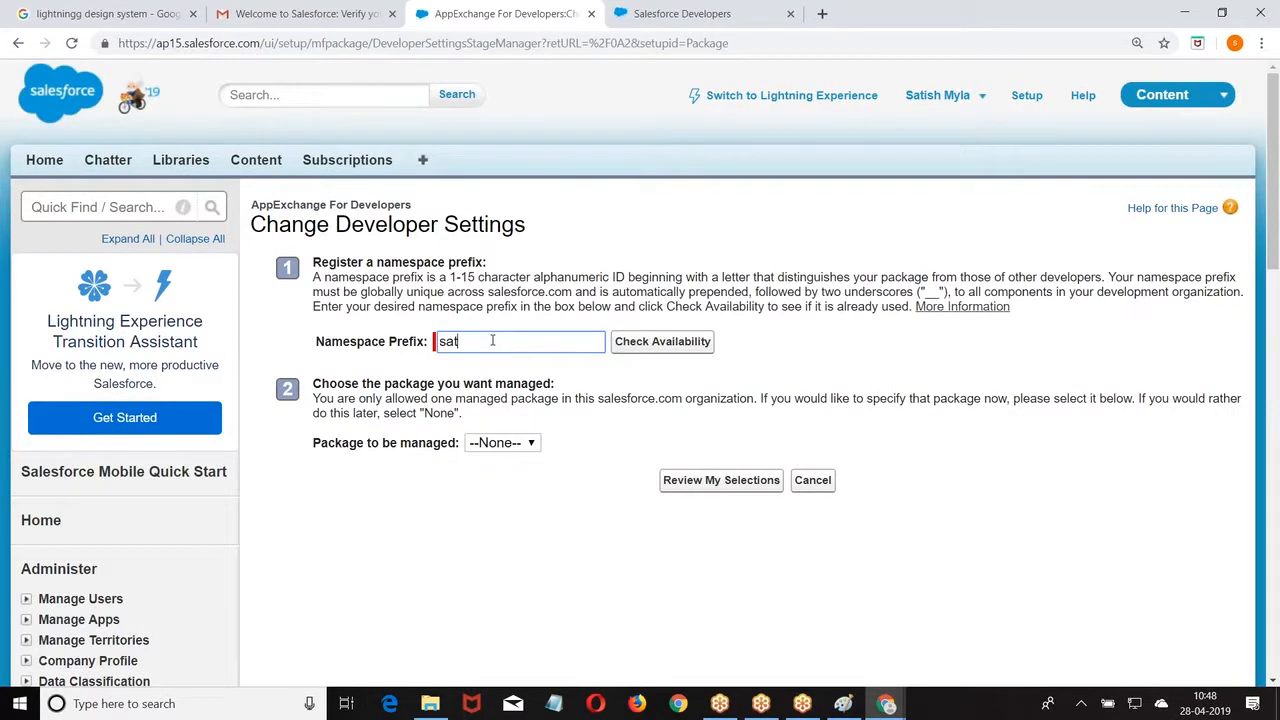
text(ishmyla1)
click(657, 343)
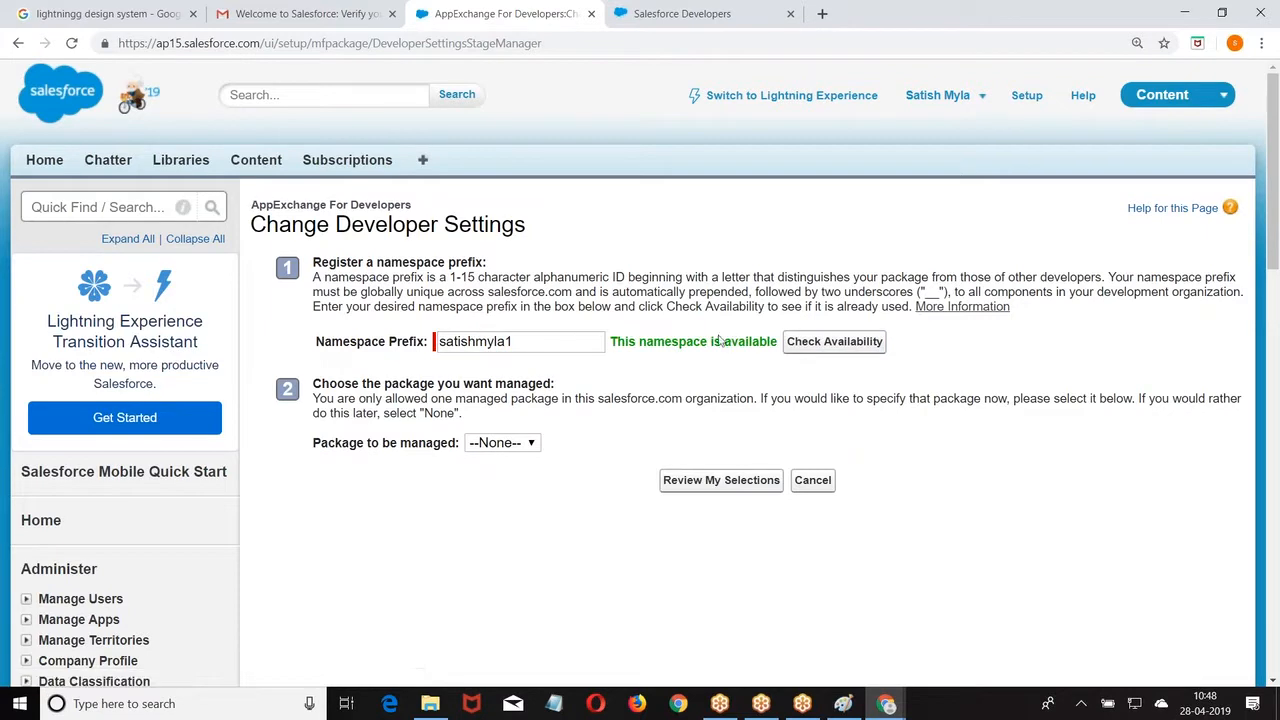
click(712, 481)
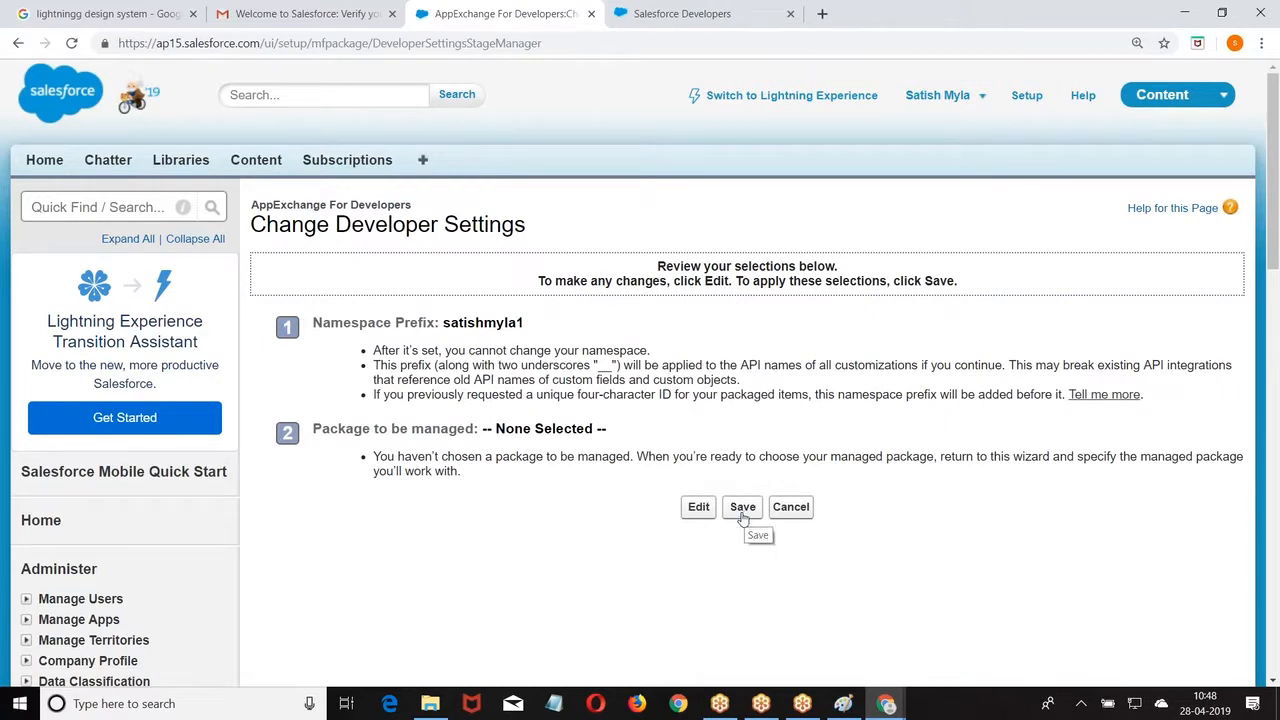
click(791, 510)
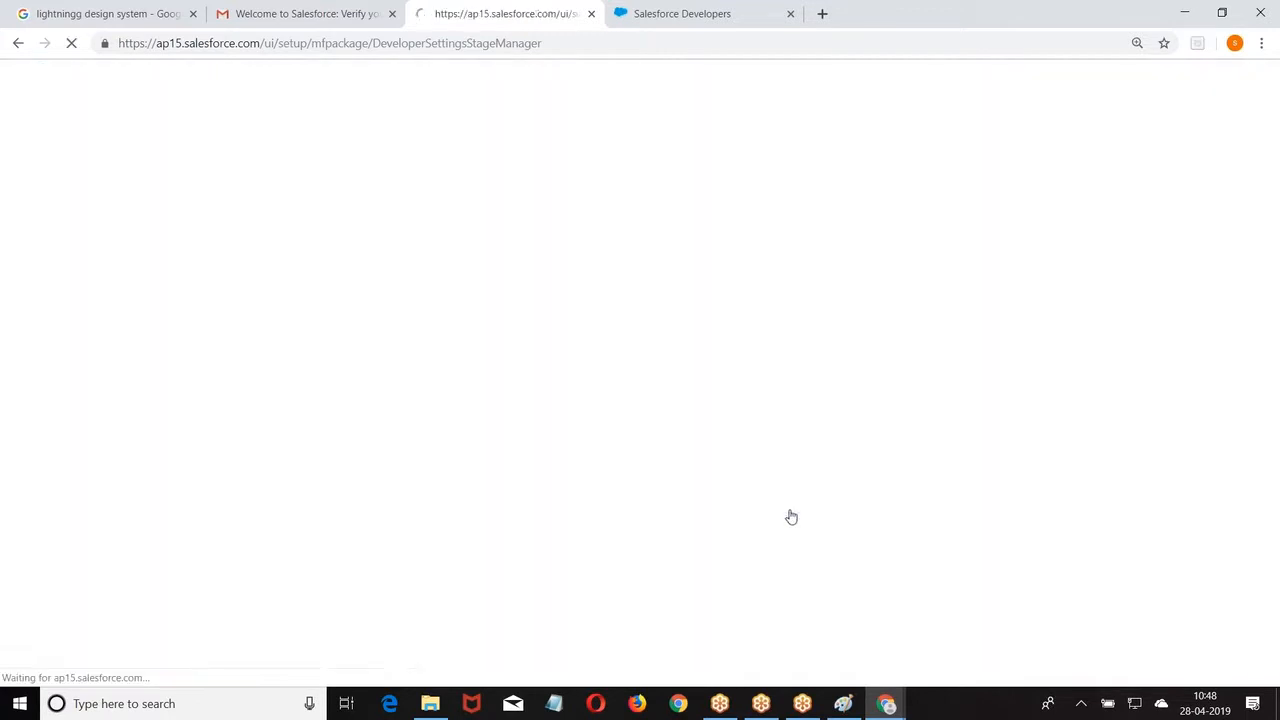
- Click Edit on the Packages page's Developer Settings section
scroll(791, 517, down, 3)
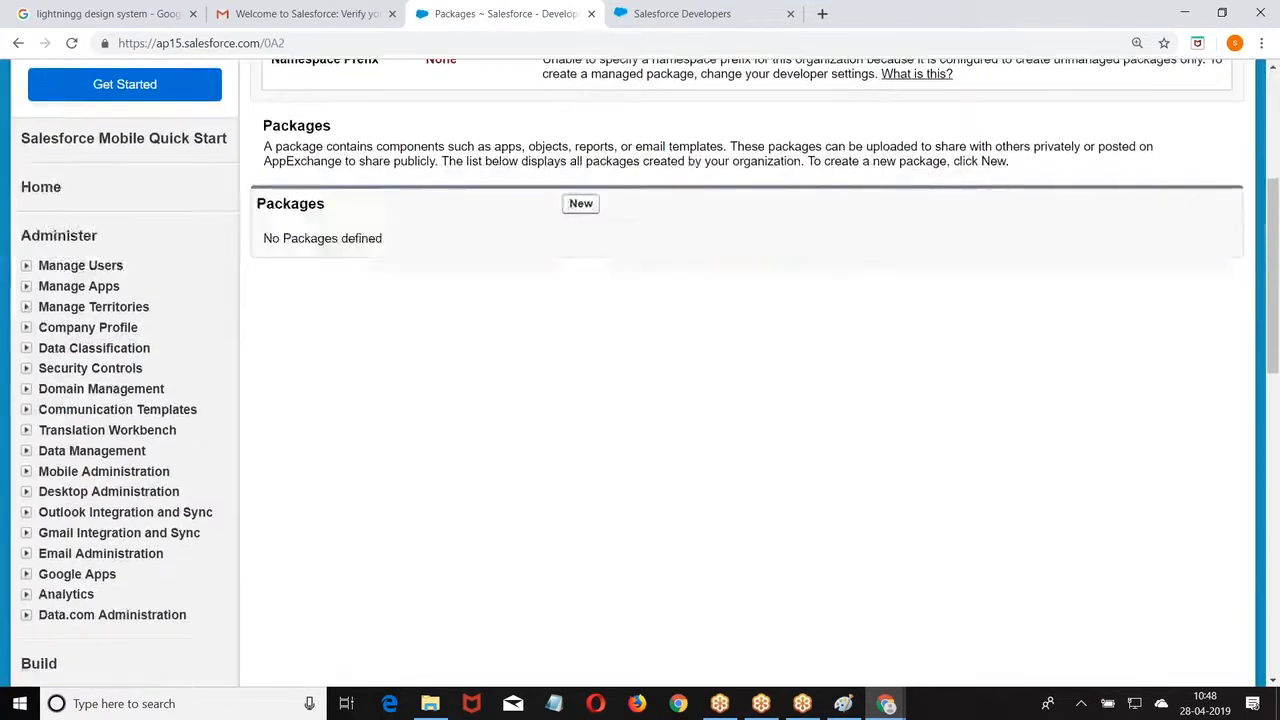
scroll(203, 226, down, 5)
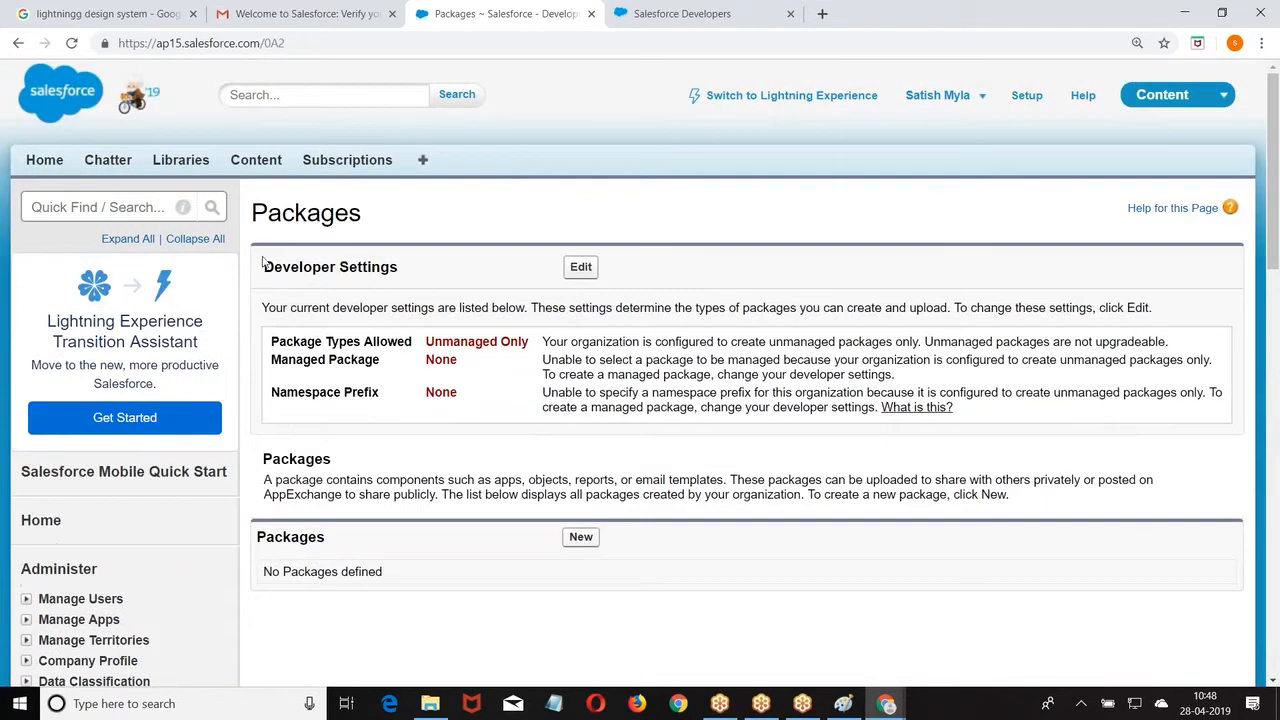
drag(263, 260, 405, 270)
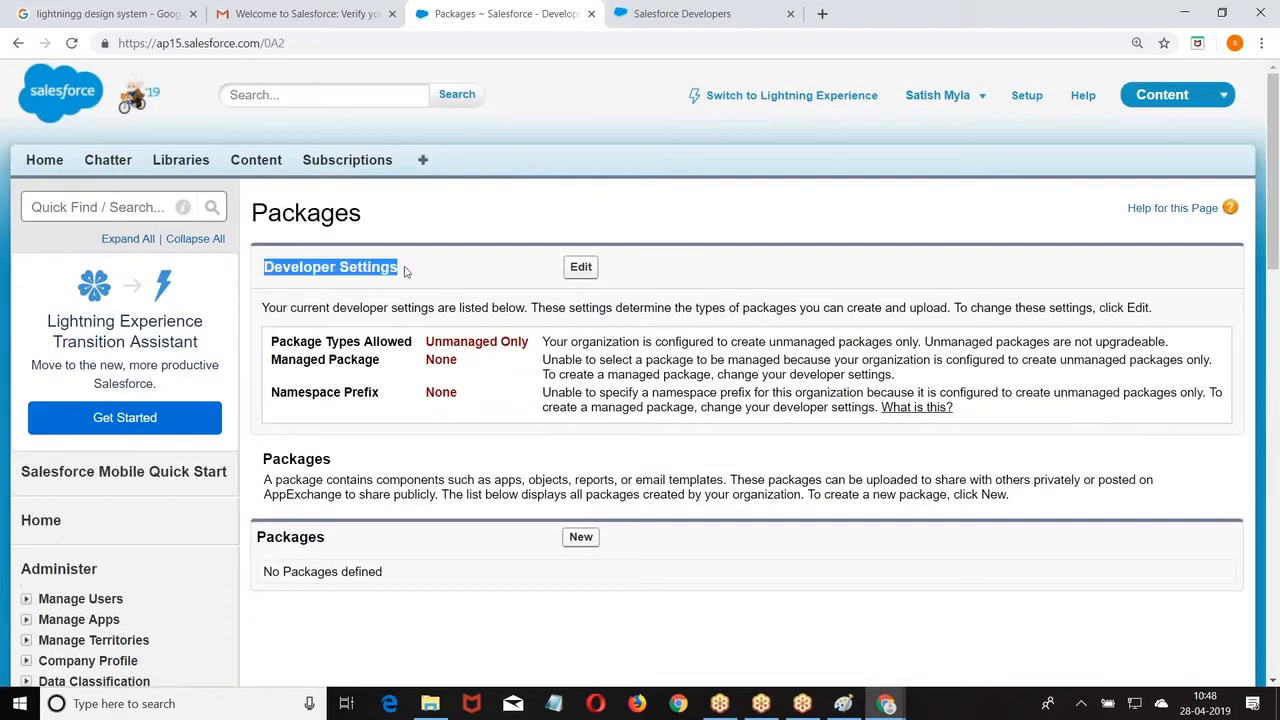
click(580, 268)
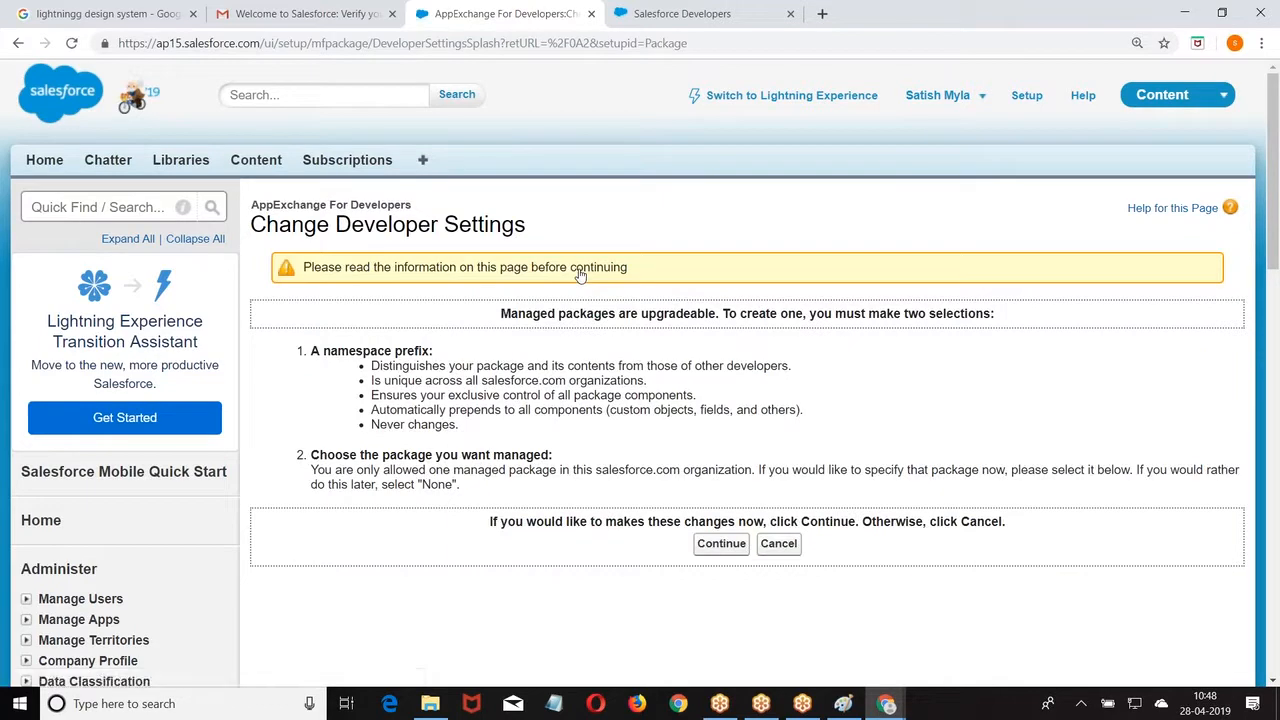
- Continue to the namespace form, autofill the earlier namespace prefix and confirm it is available
scroll(580, 272, down, 1)
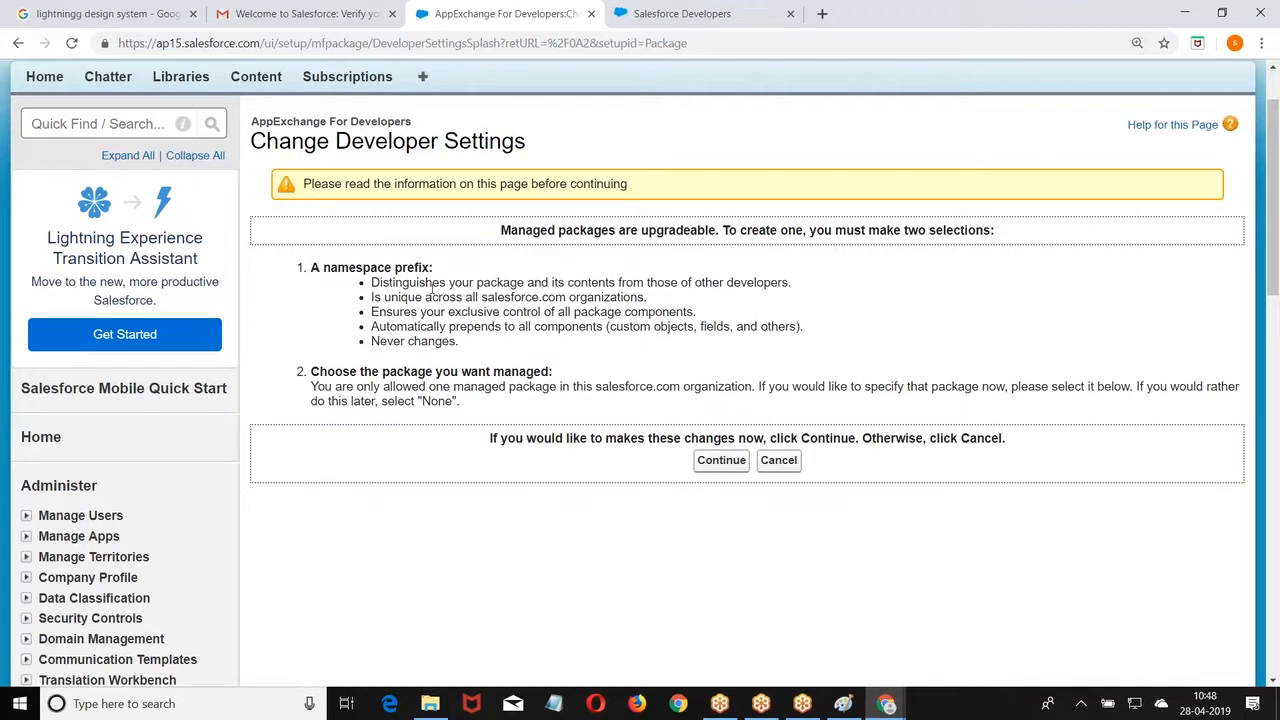
click(708, 468)
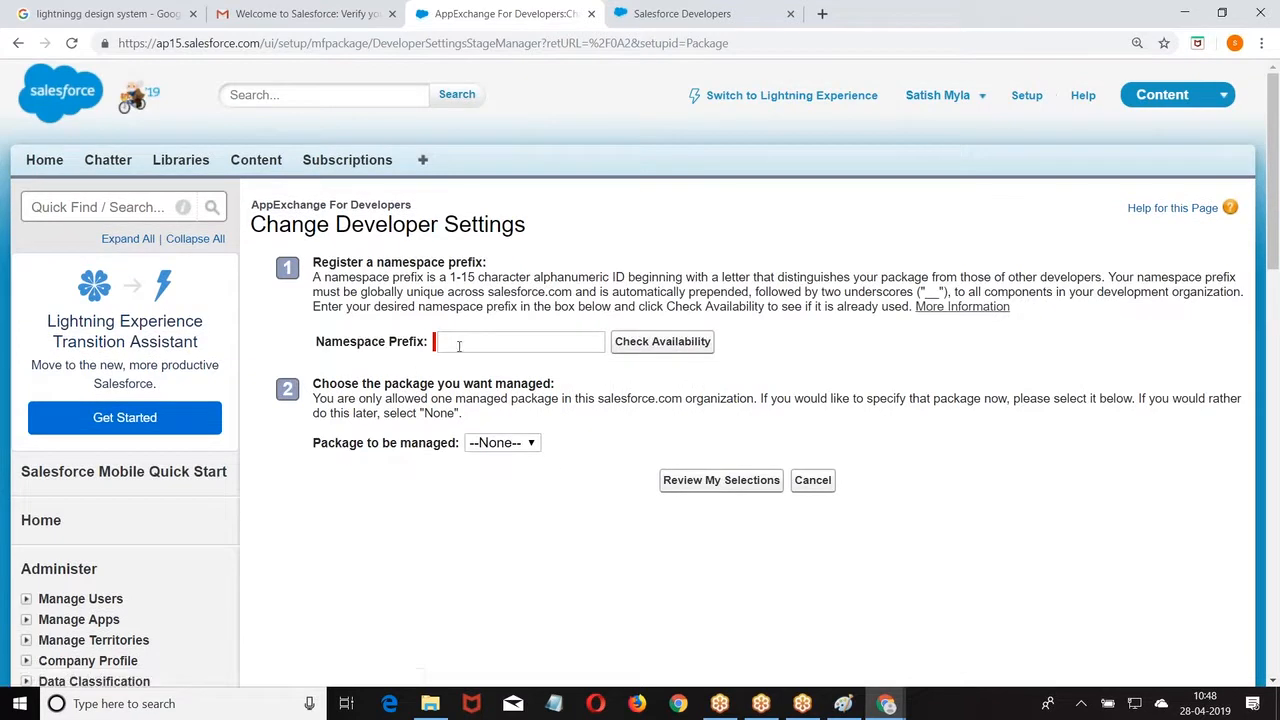
click(466, 339)
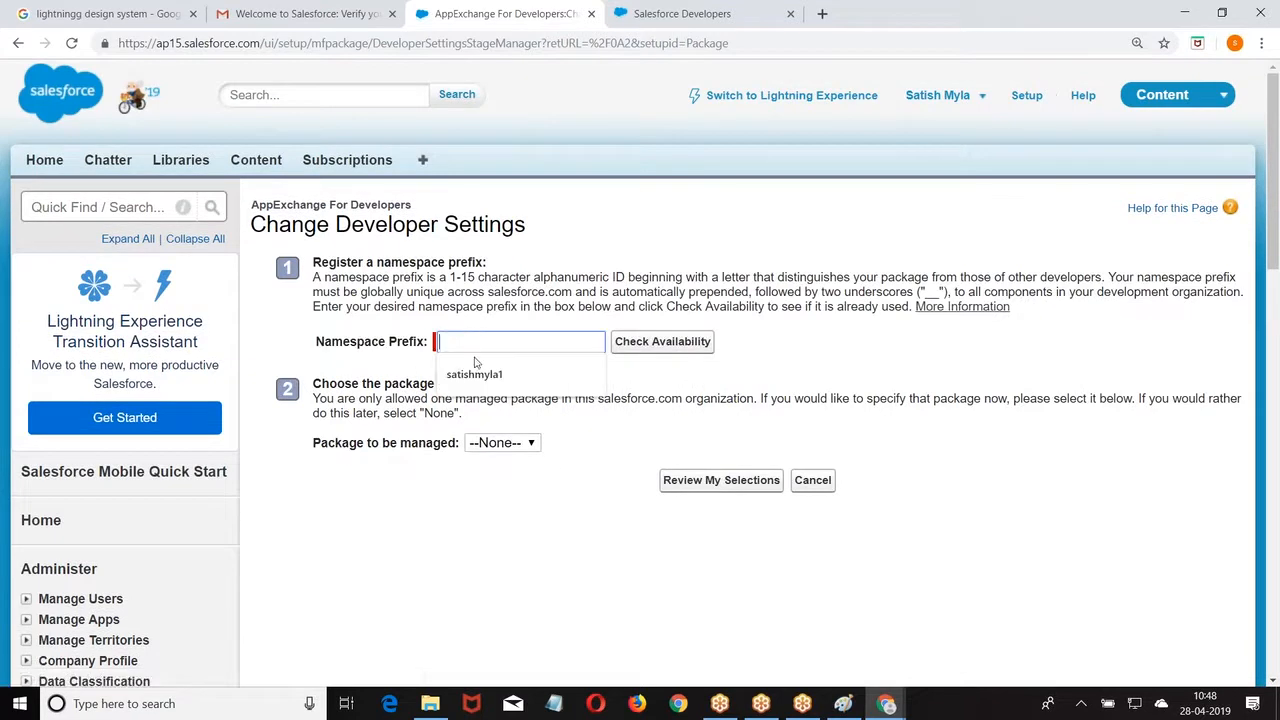
click(476, 375)
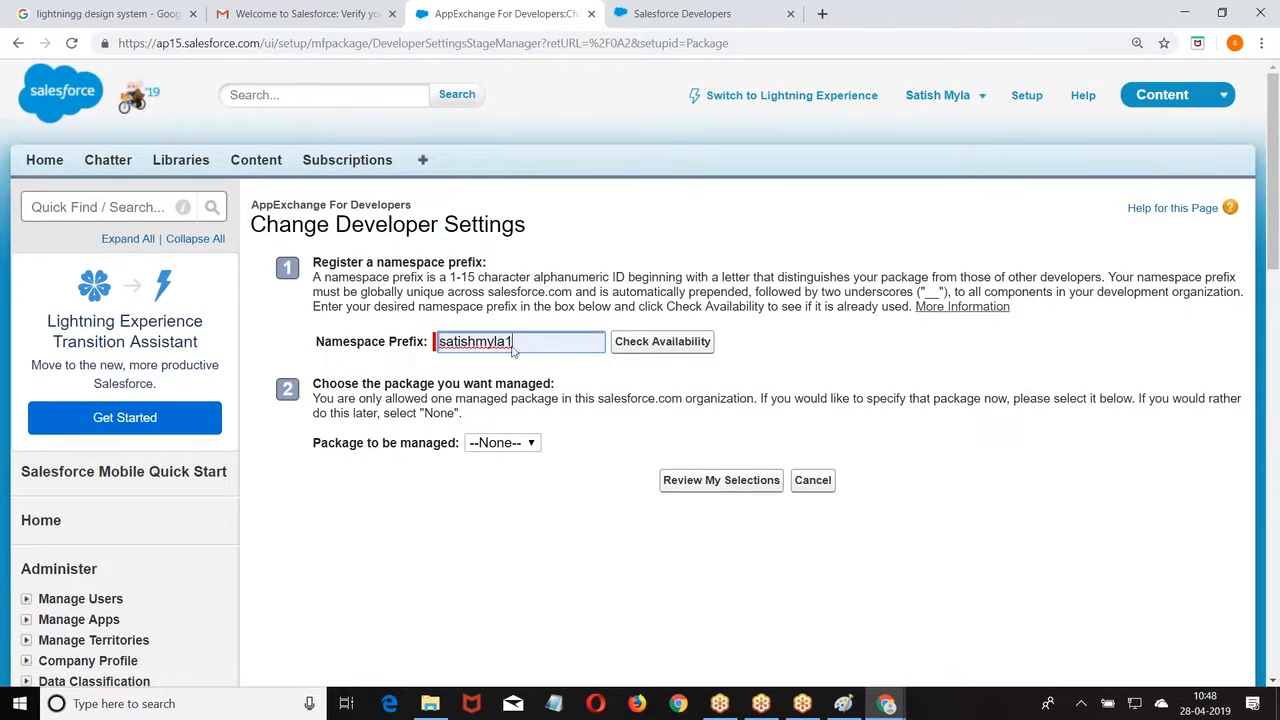
click(653, 342)
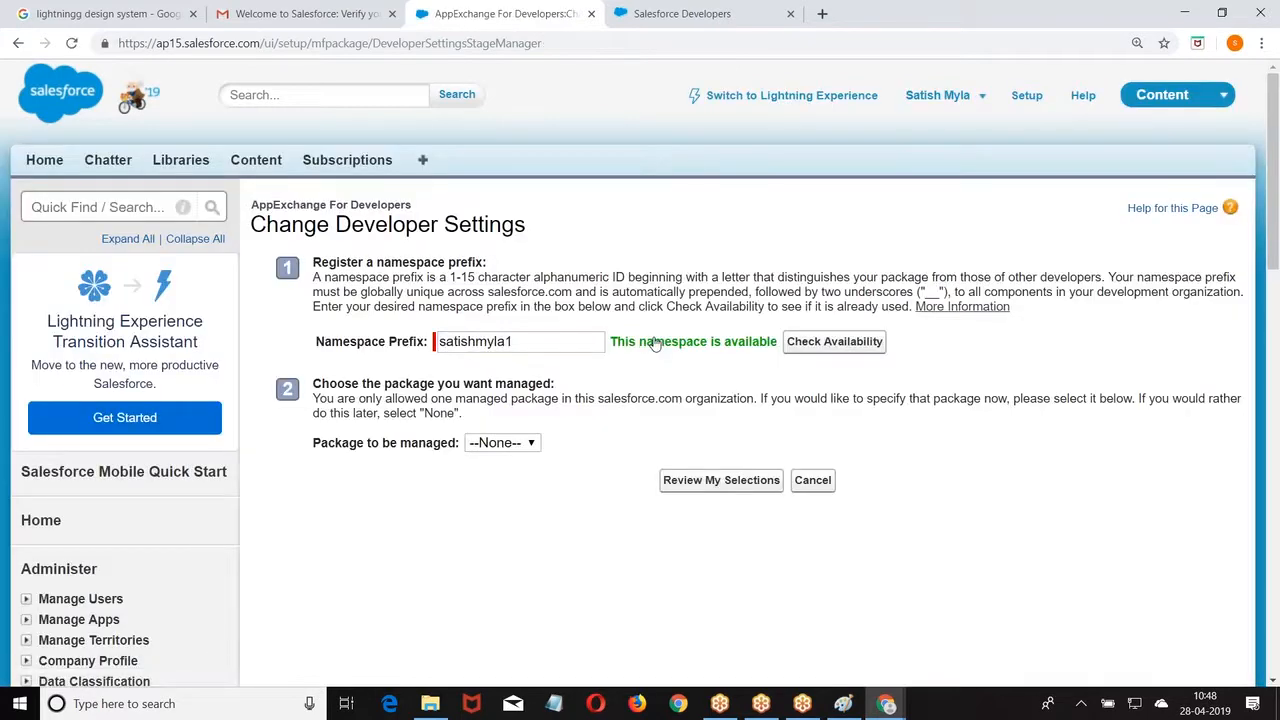
- Review the namespace selections, then cancel without saving
scroll(620, 360, down, 2)
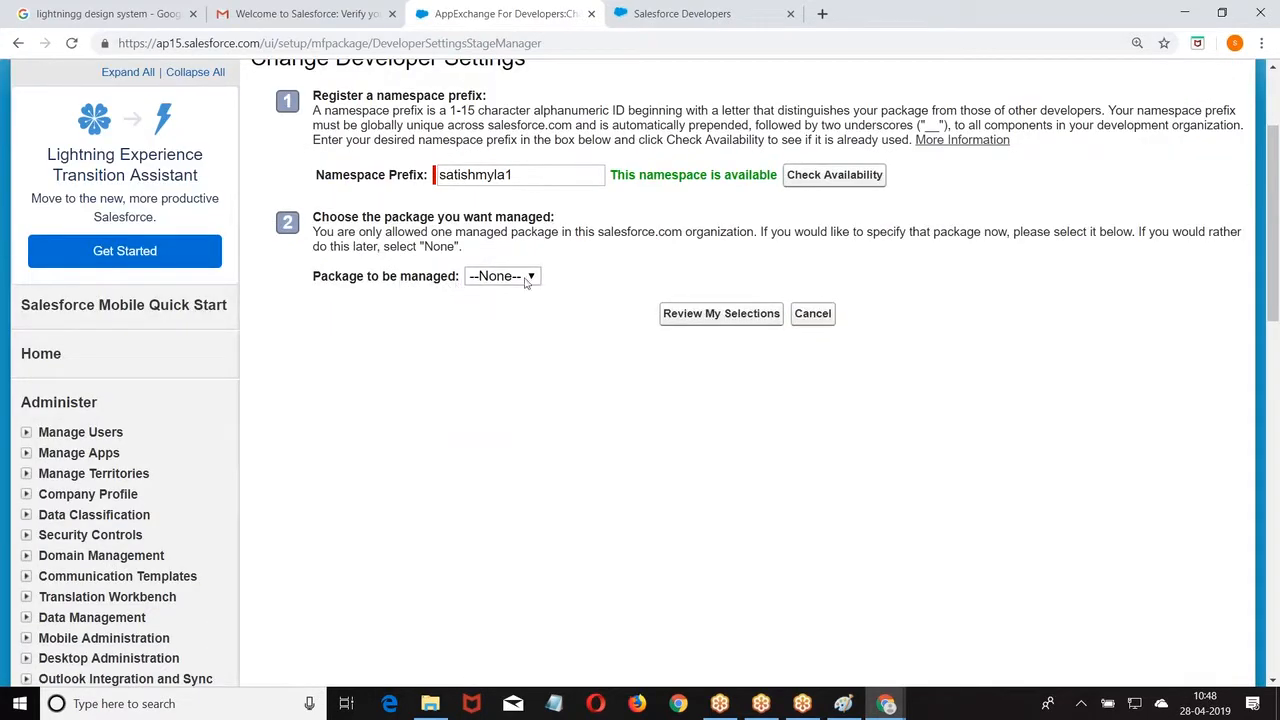
click(707, 314)
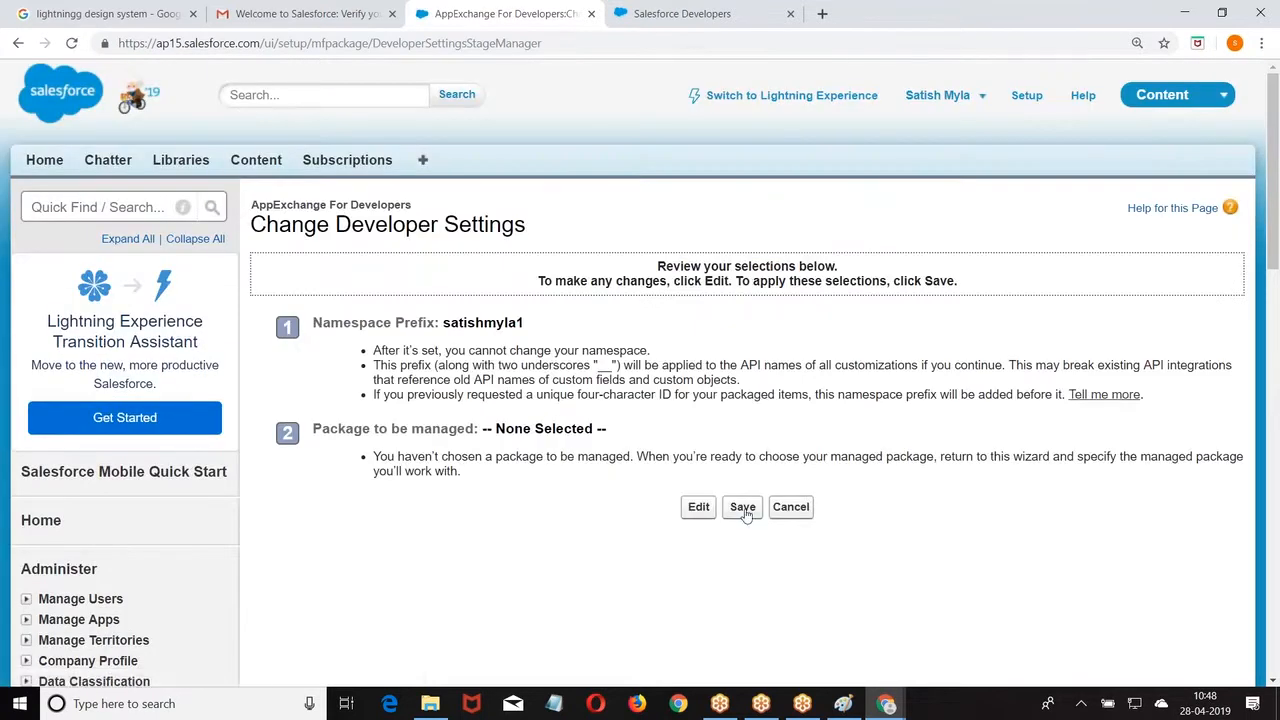
click(806, 510)
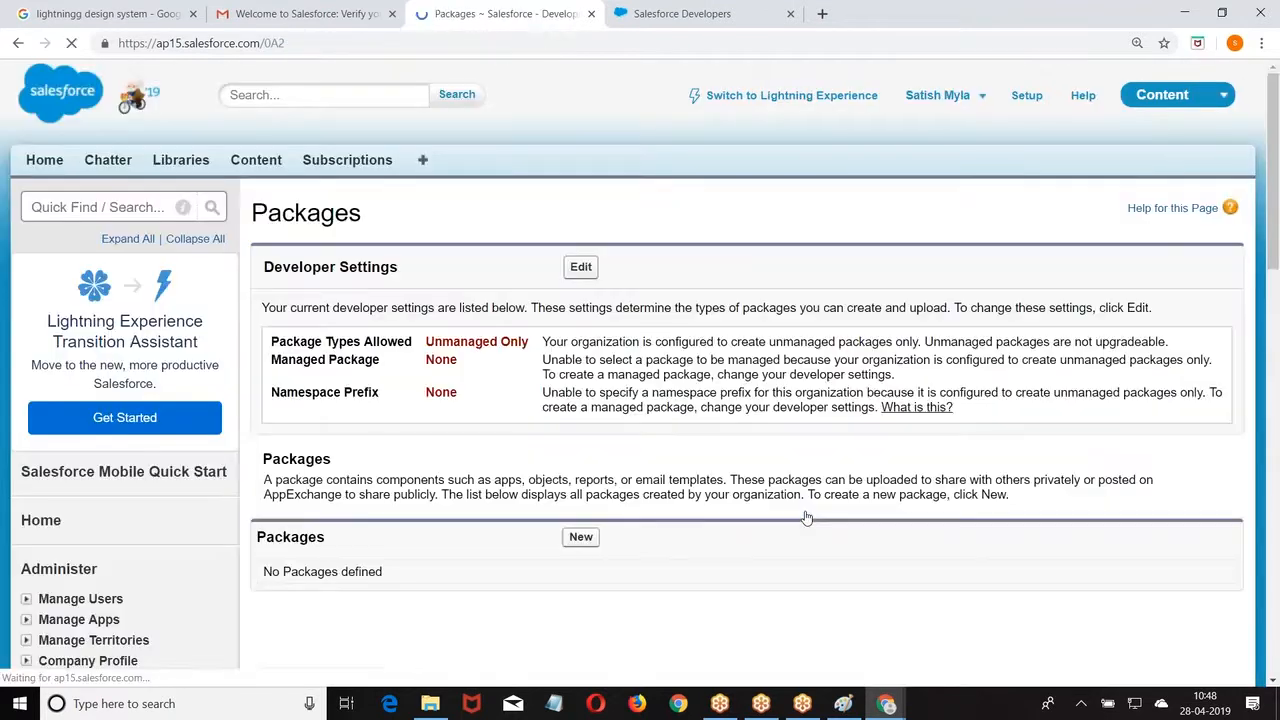
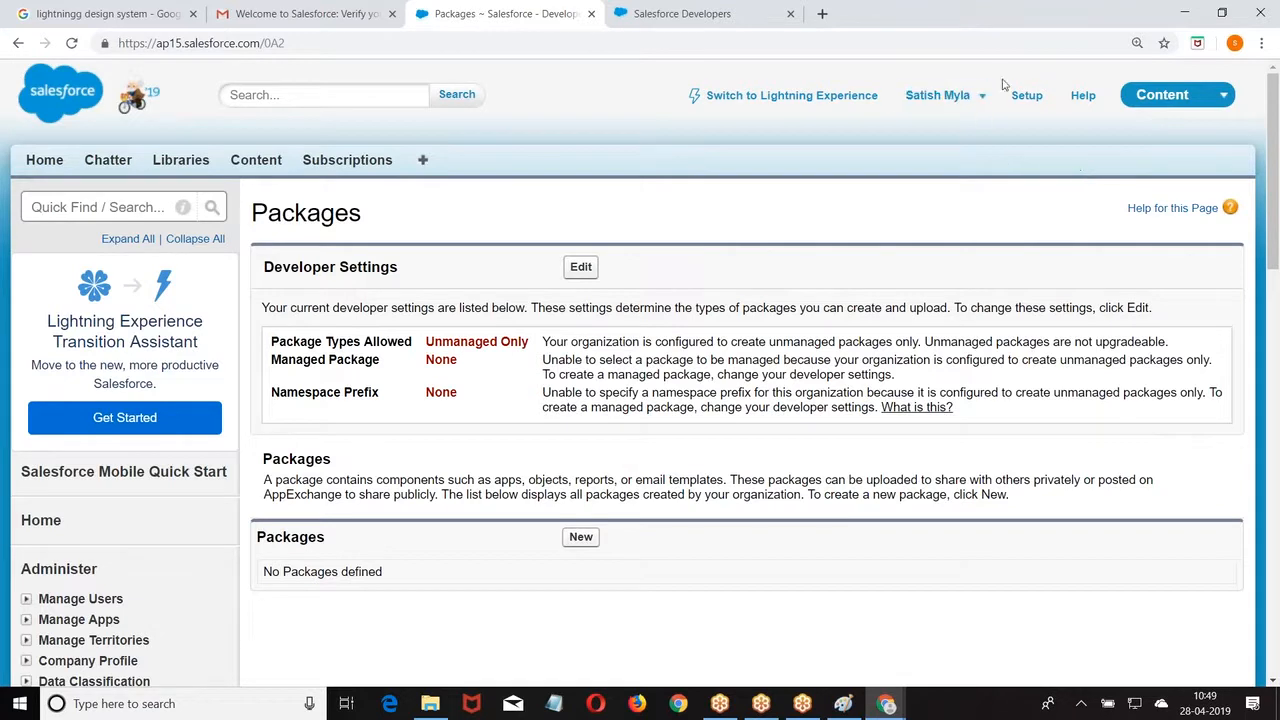
- Open Setup and go to Domain Management > My Domain
click(1030, 97)
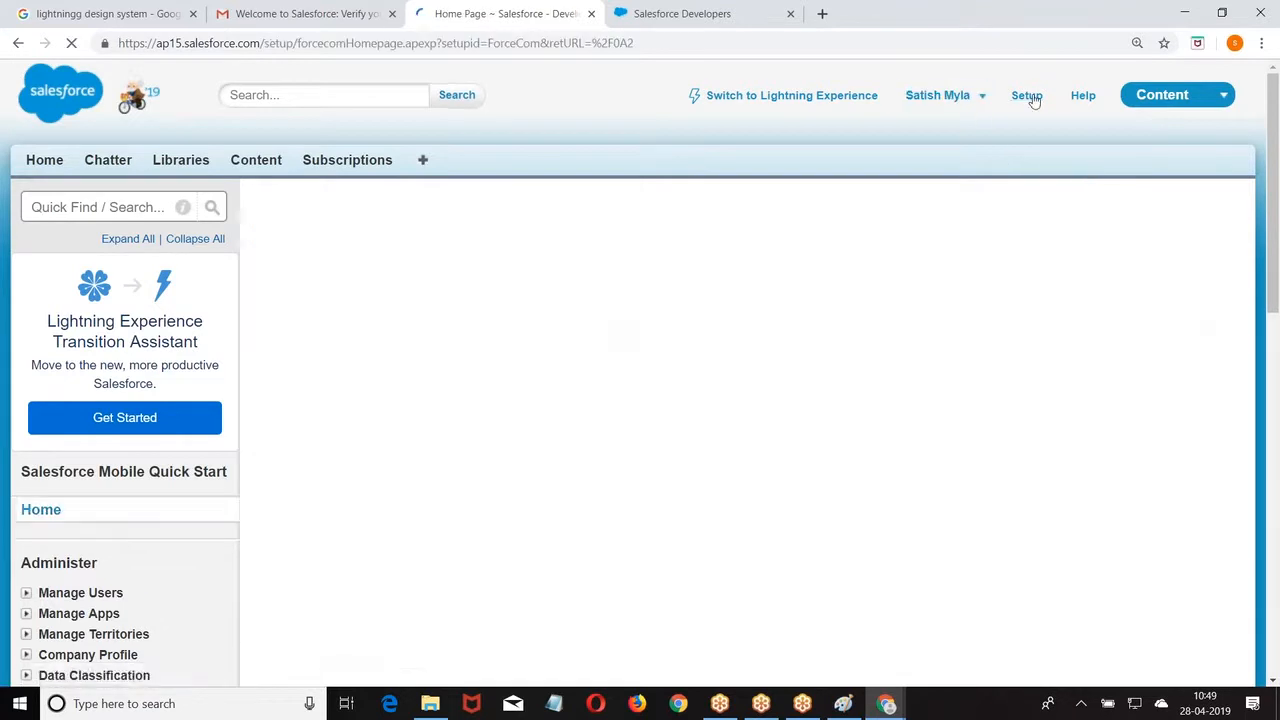
scroll(190, 182, down, 5)
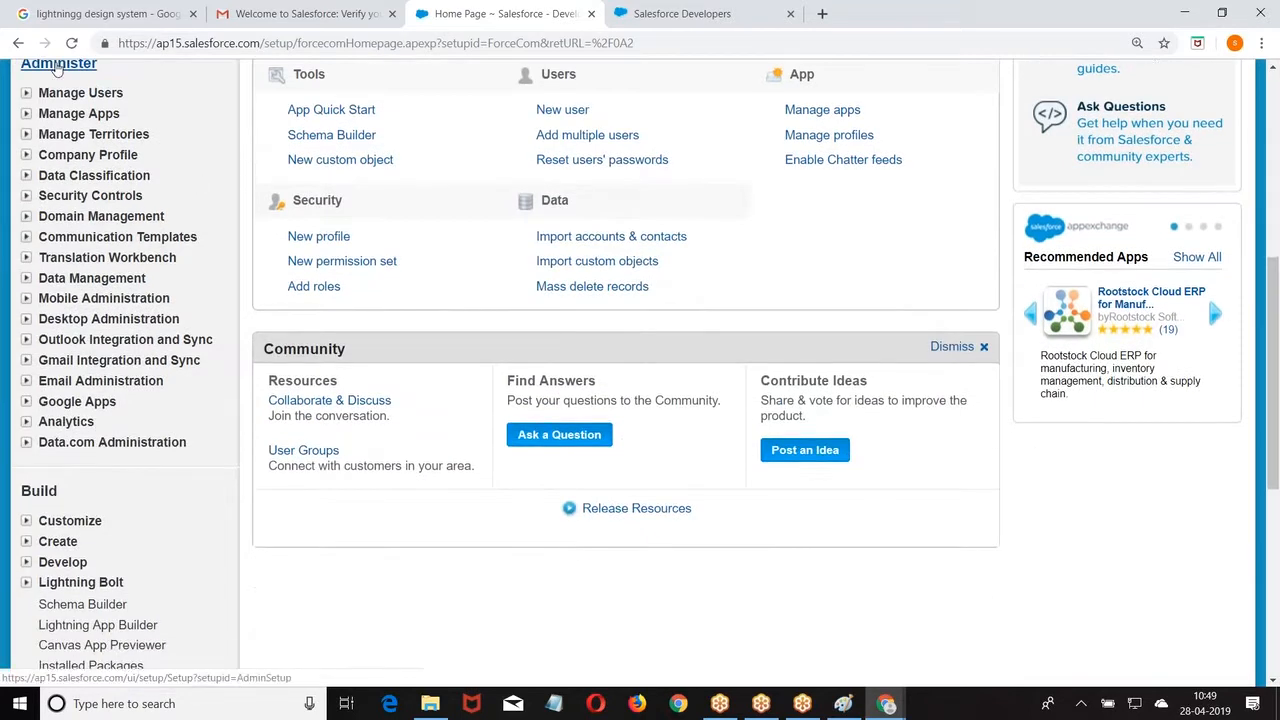
click(27, 217)
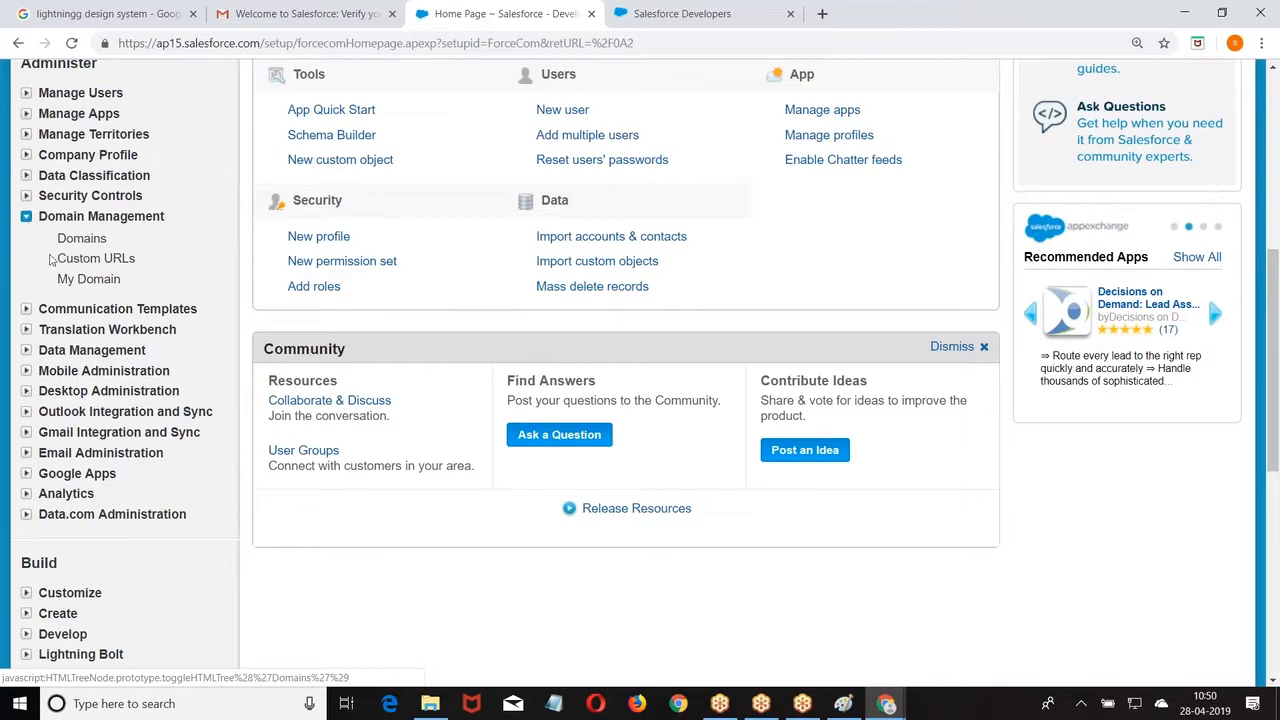
click(88, 280)
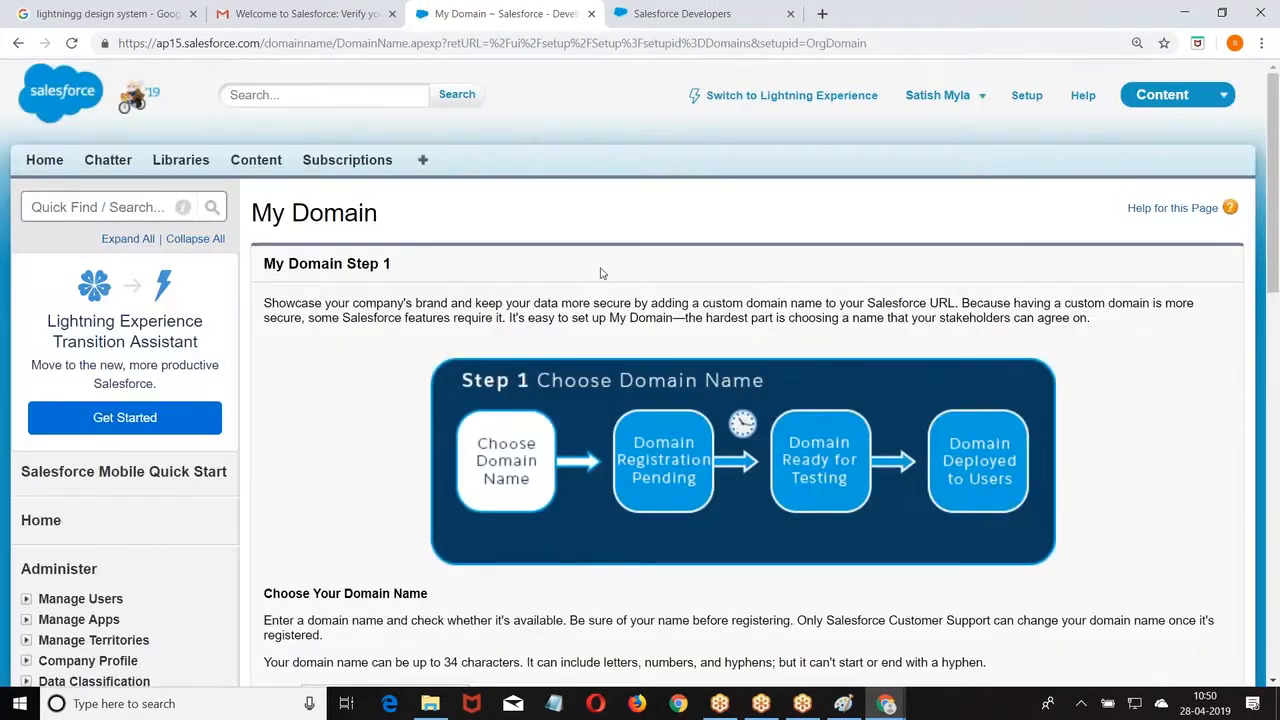
- Enter light0107 as the custom domain name and check that it is available
scroll(600, 267, down, 3)
click(358, 452)
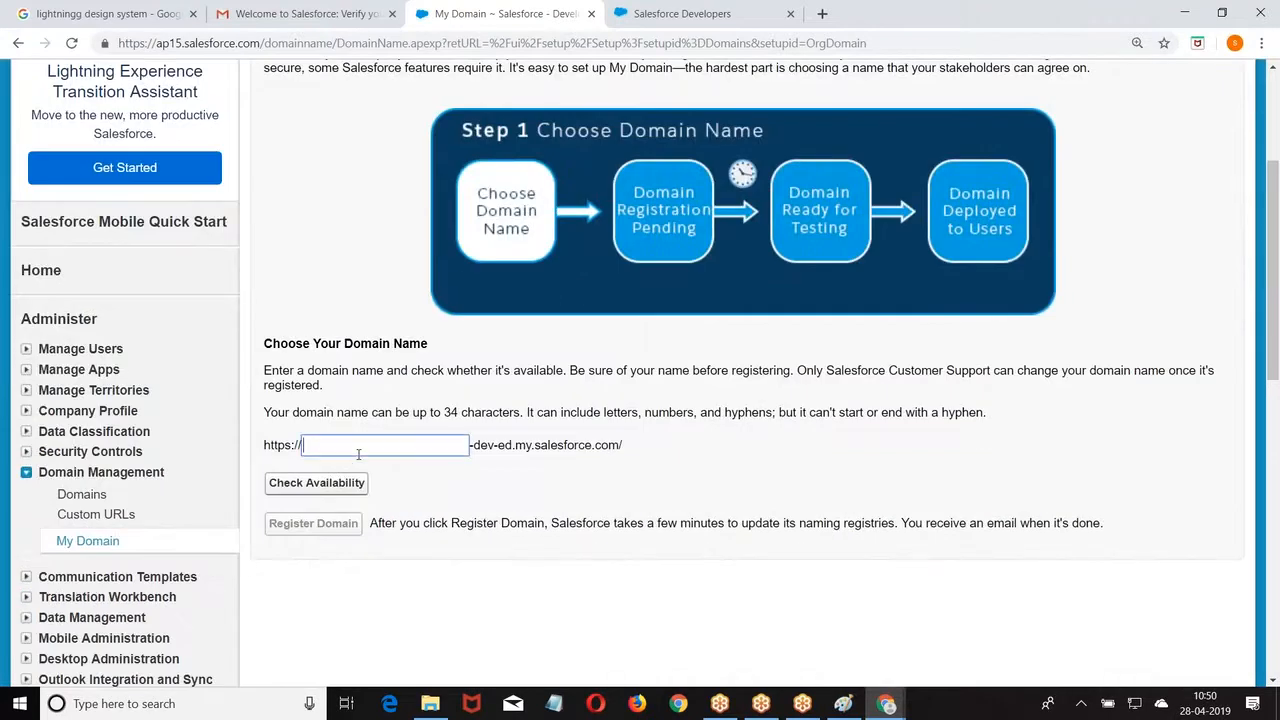
text(light0107)
click(320, 484)
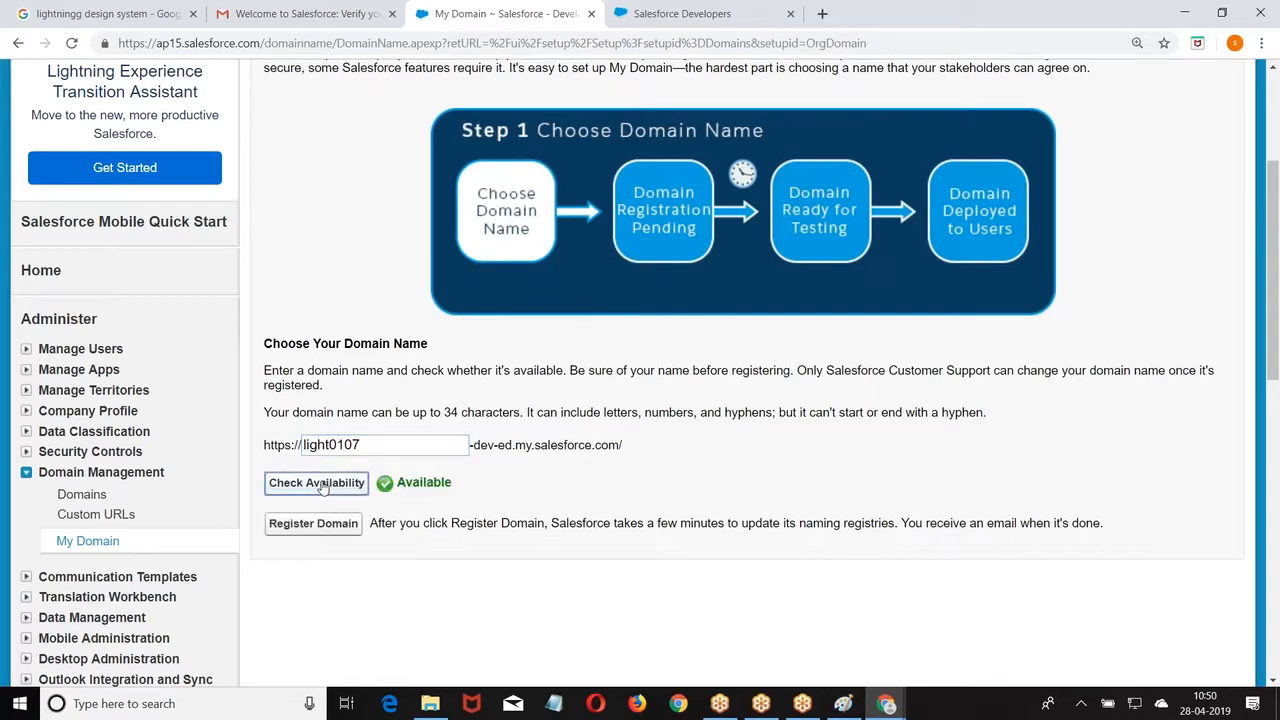
- Register the light0107-dev-ed domain, then minimize the browser
scroll(620, 405, down, 1)
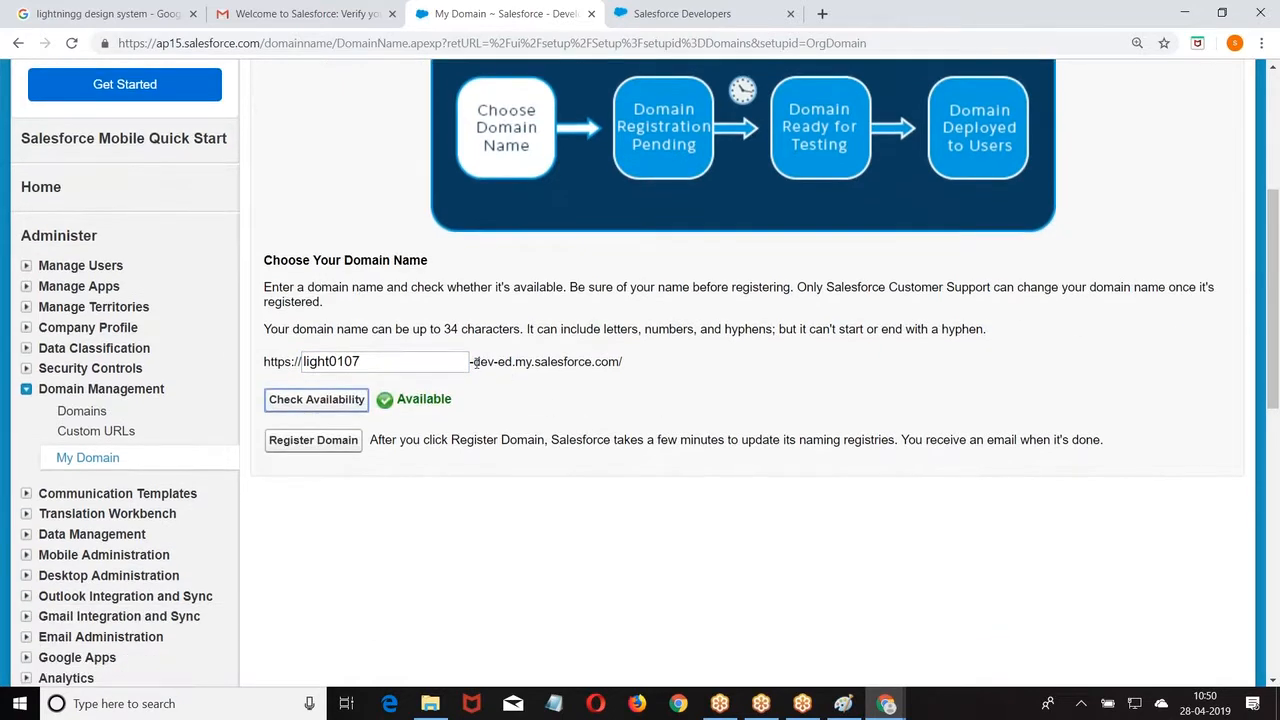
drag(476, 362, 512, 362)
click(318, 443)
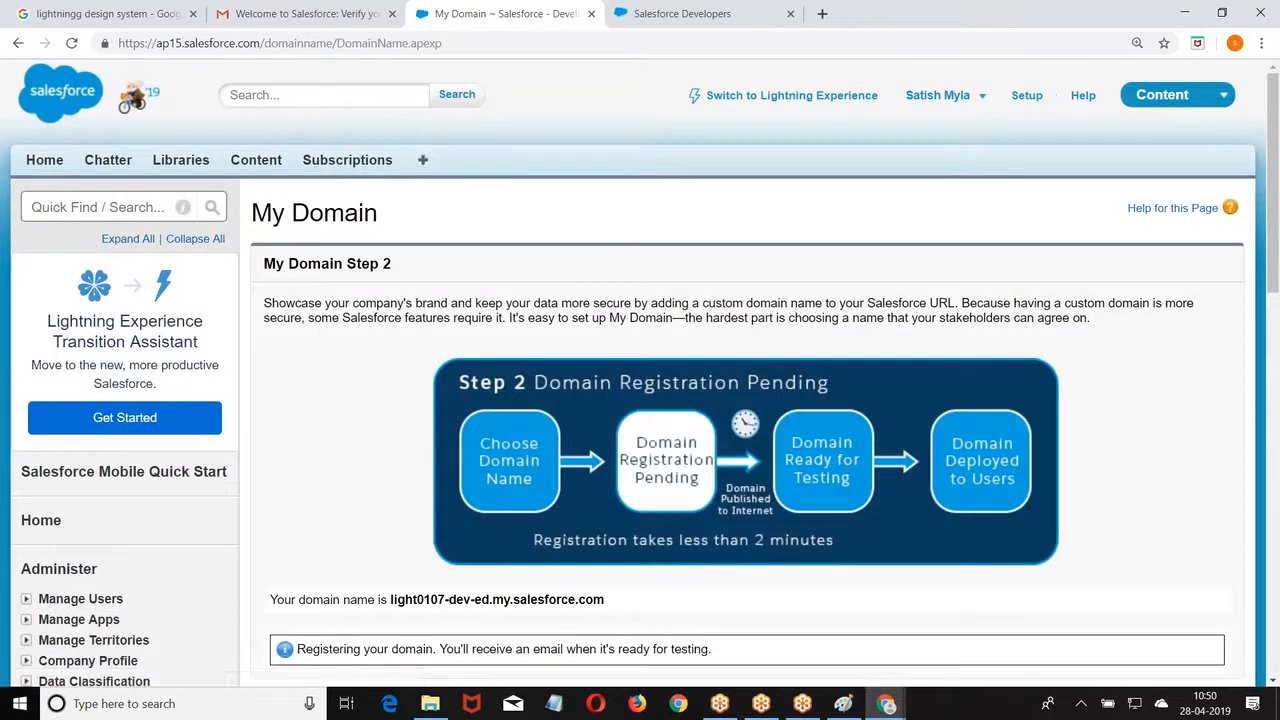
scroll(540, 340, down, 2)
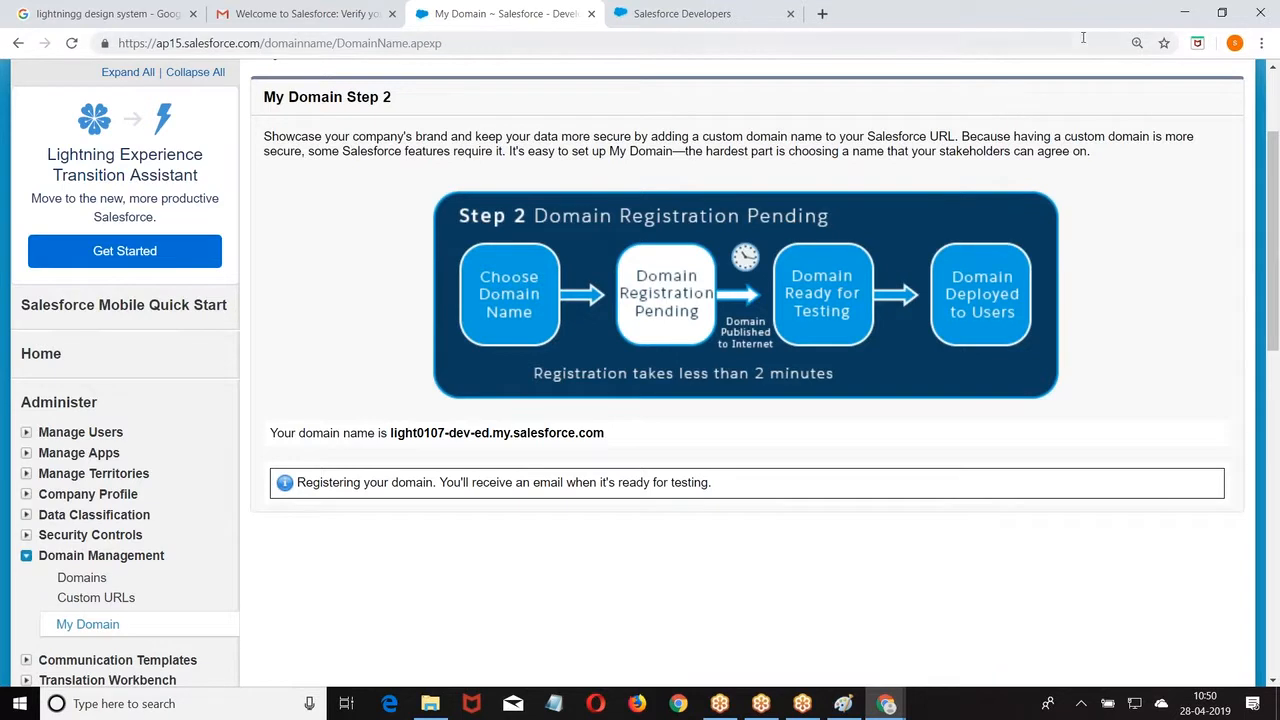
click(1190, 16)
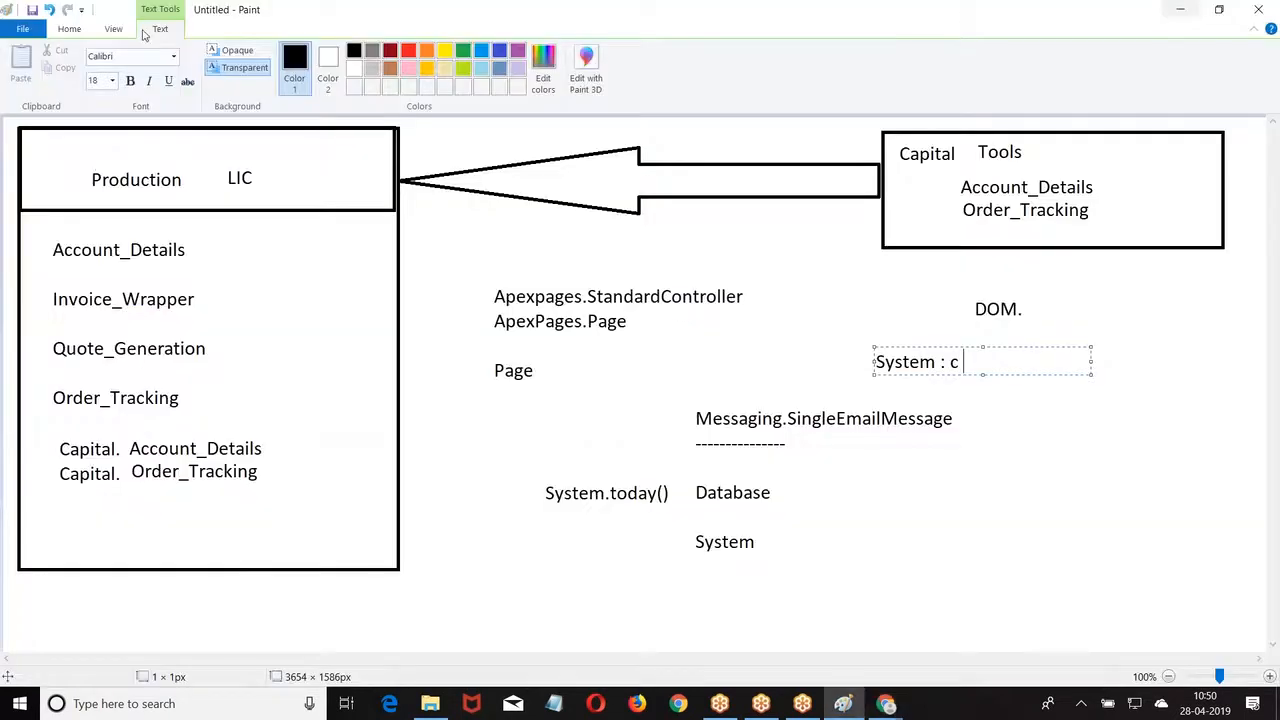
- Browse This PC > TRAININGS (F:) > Materials > 5 .Lightning > Lightning_New
click(1180, 10)
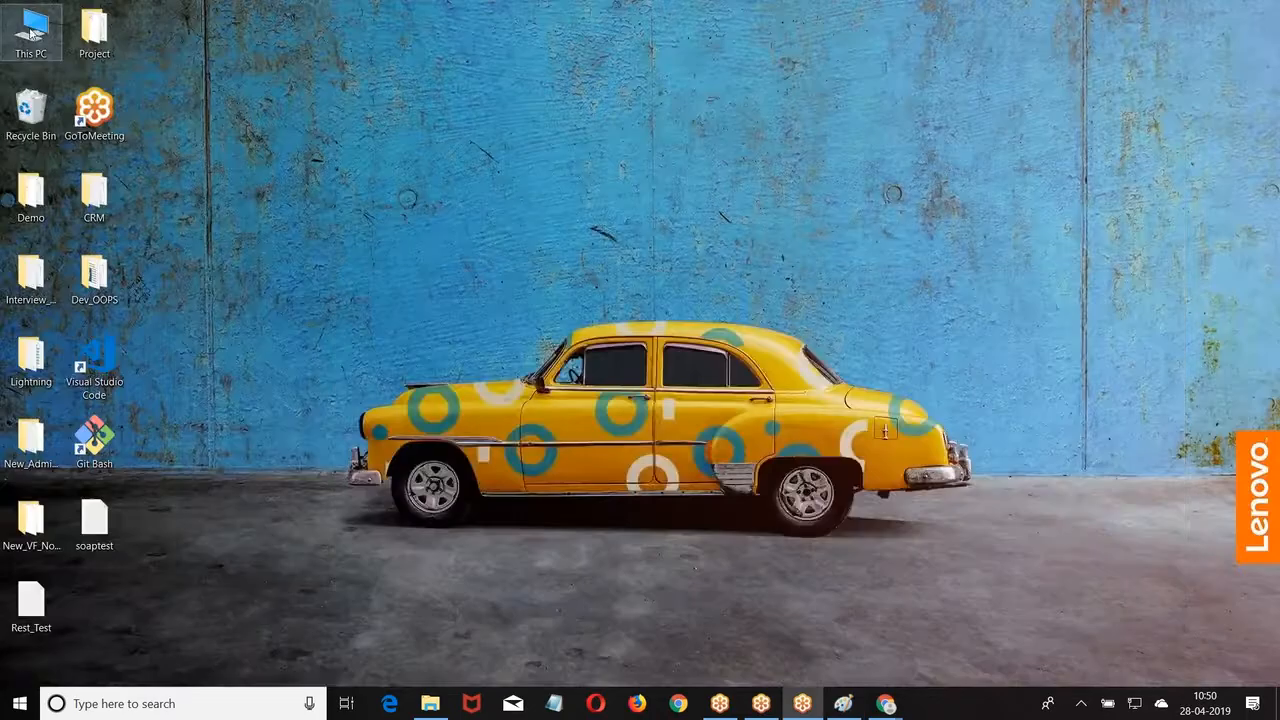
double_click(30, 33)
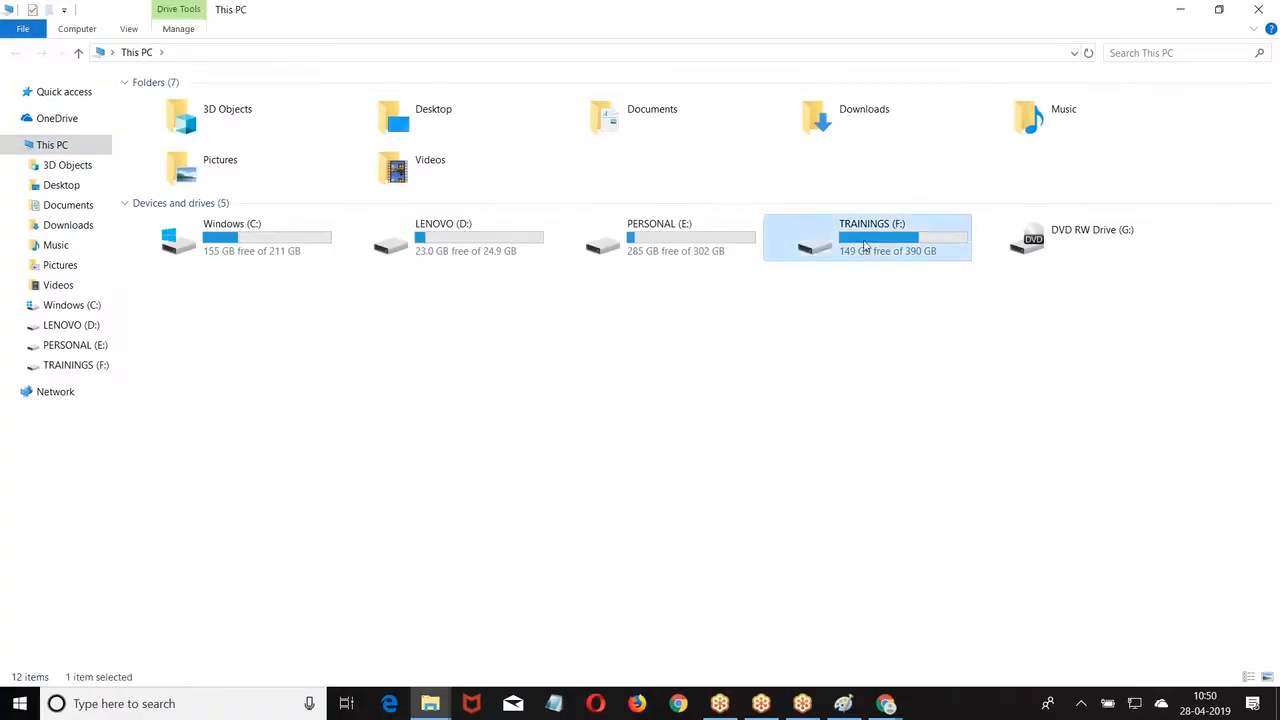
double_click(845, 240)
double_click(172, 123)
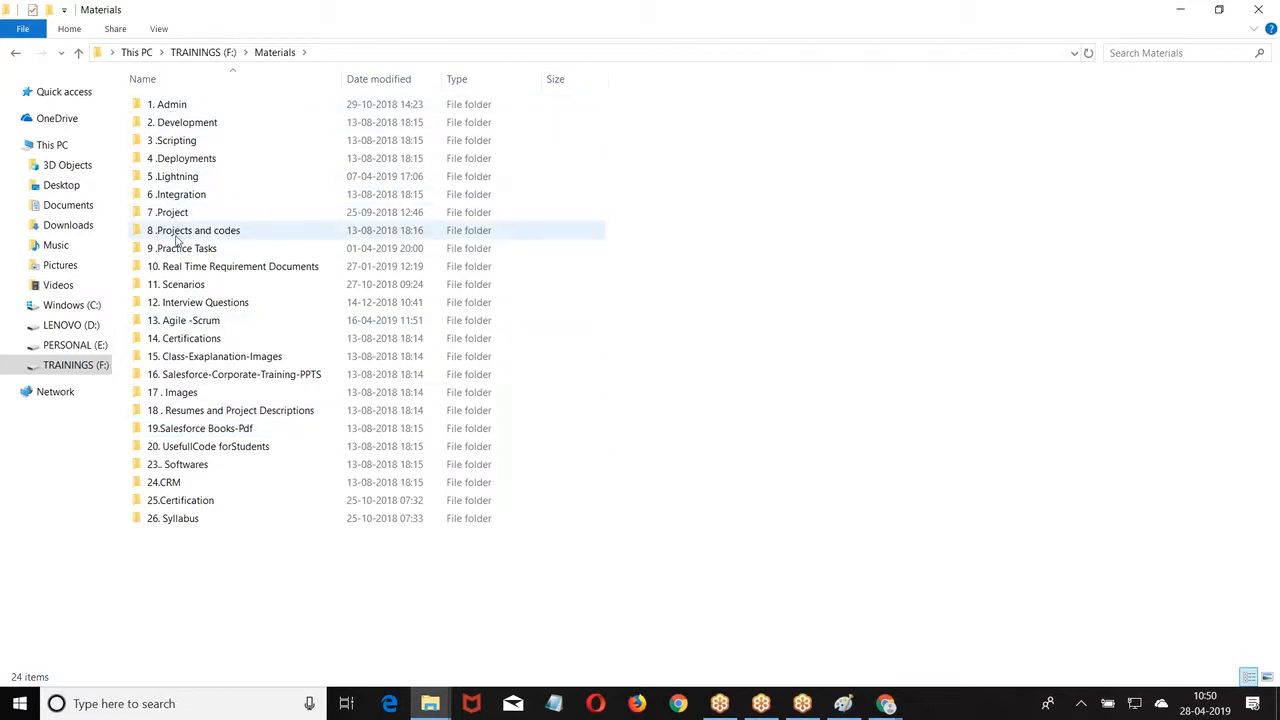
double_click(185, 179)
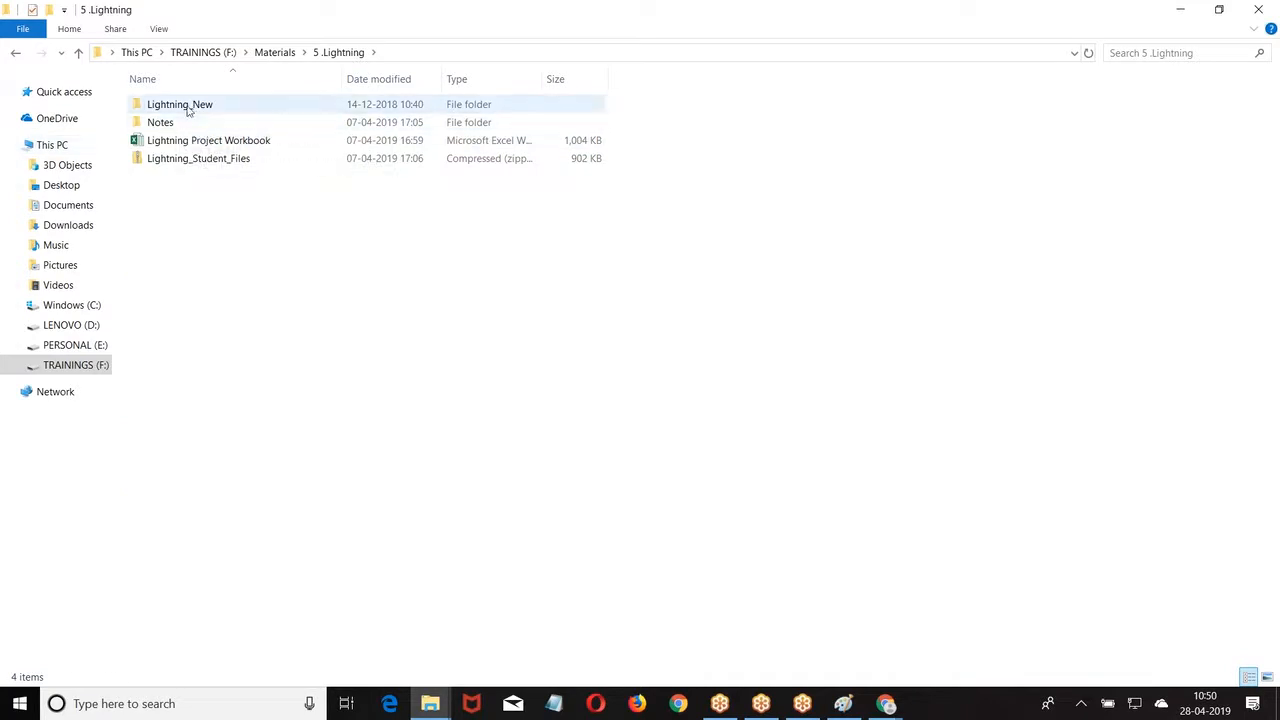
double_click(192, 106)
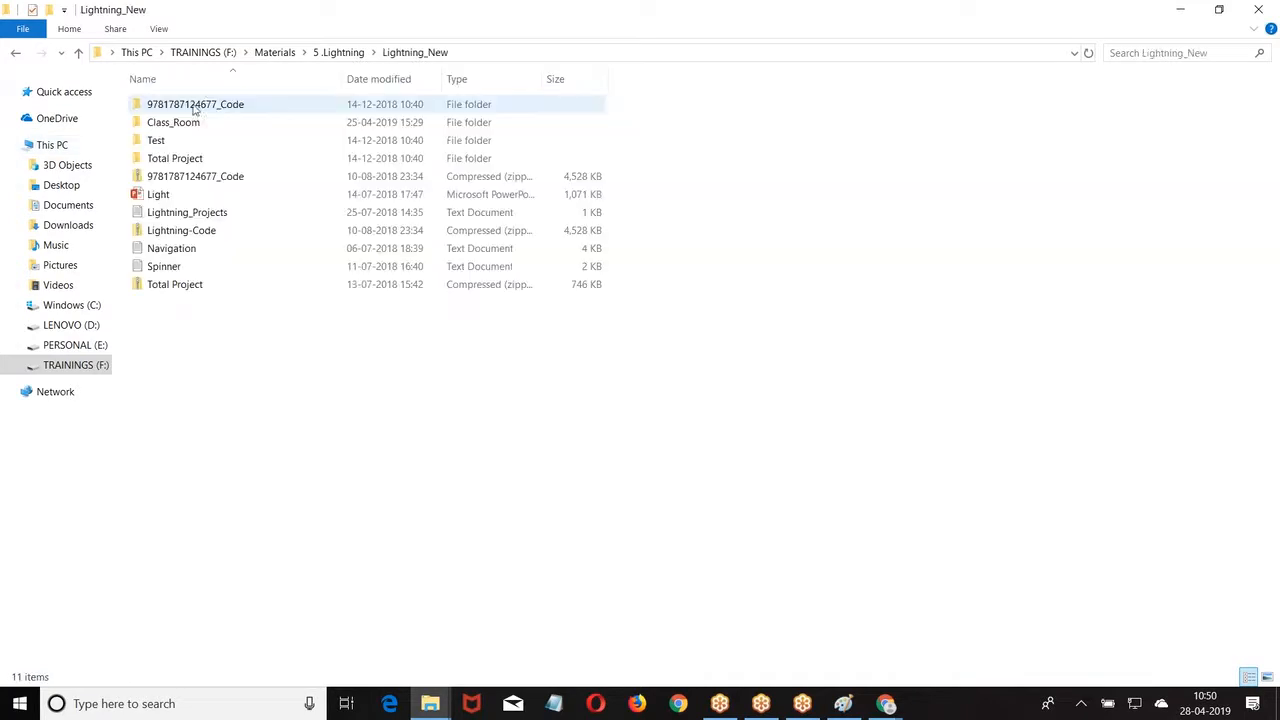
- Look through the Notes folder's Lightning_Notes and Lightning_Project_Documentation subfolders
click(333, 53)
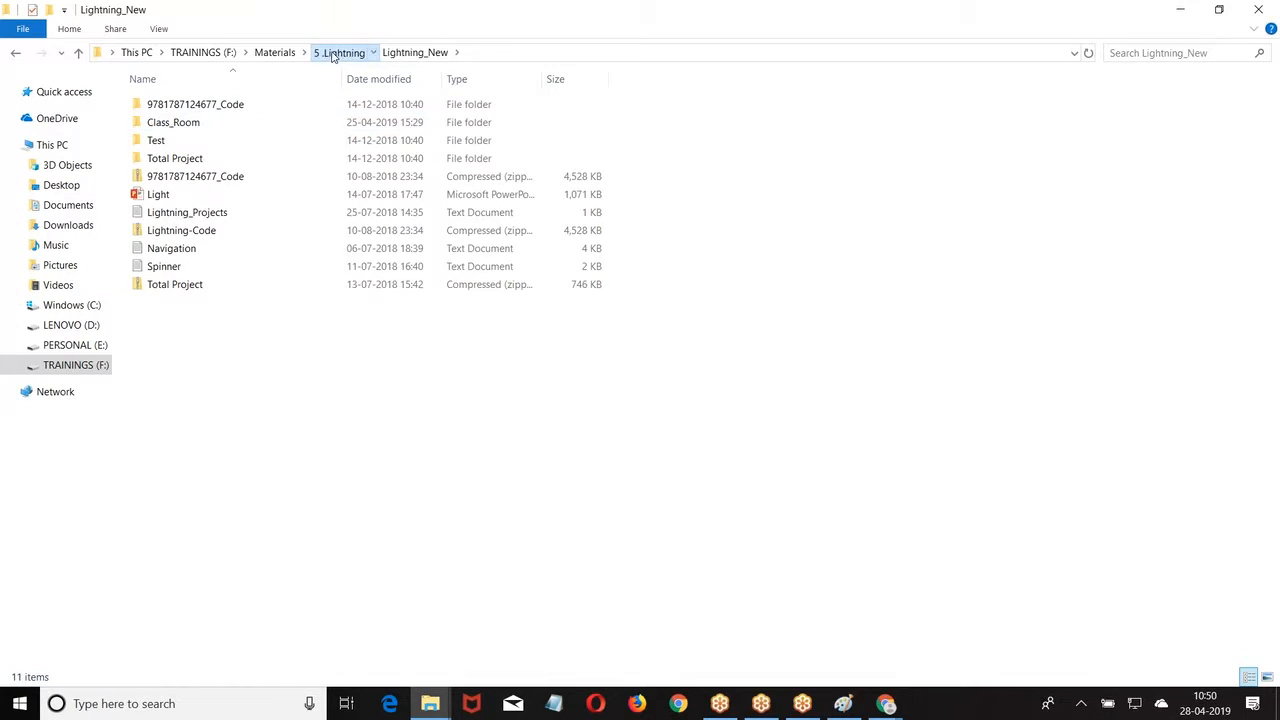
double_click(152, 124)
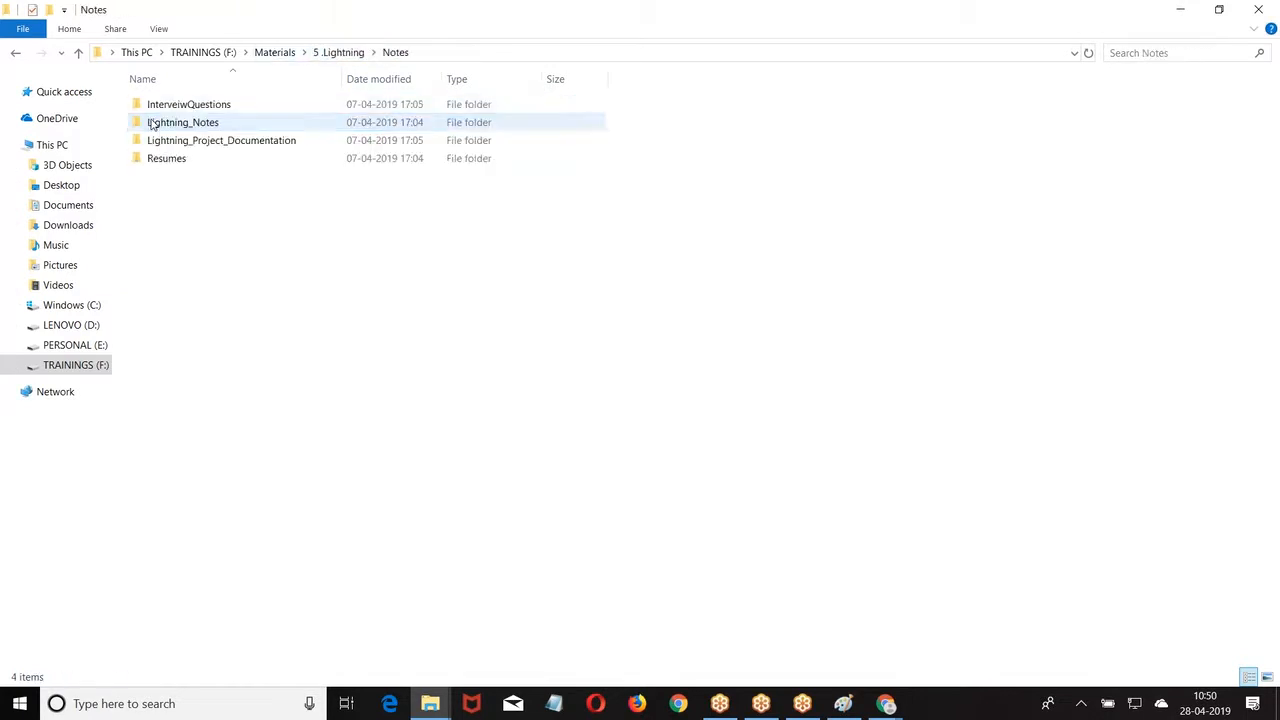
click(187, 129)
double_click(187, 125)
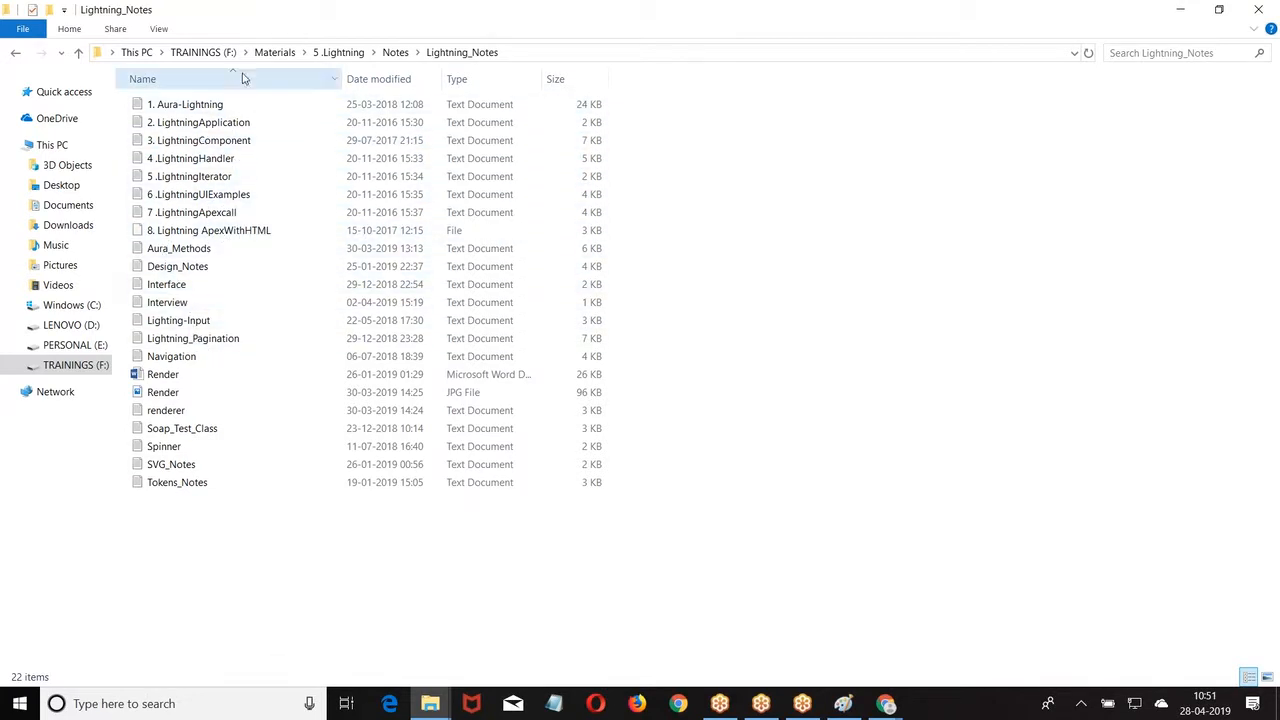
click(394, 52)
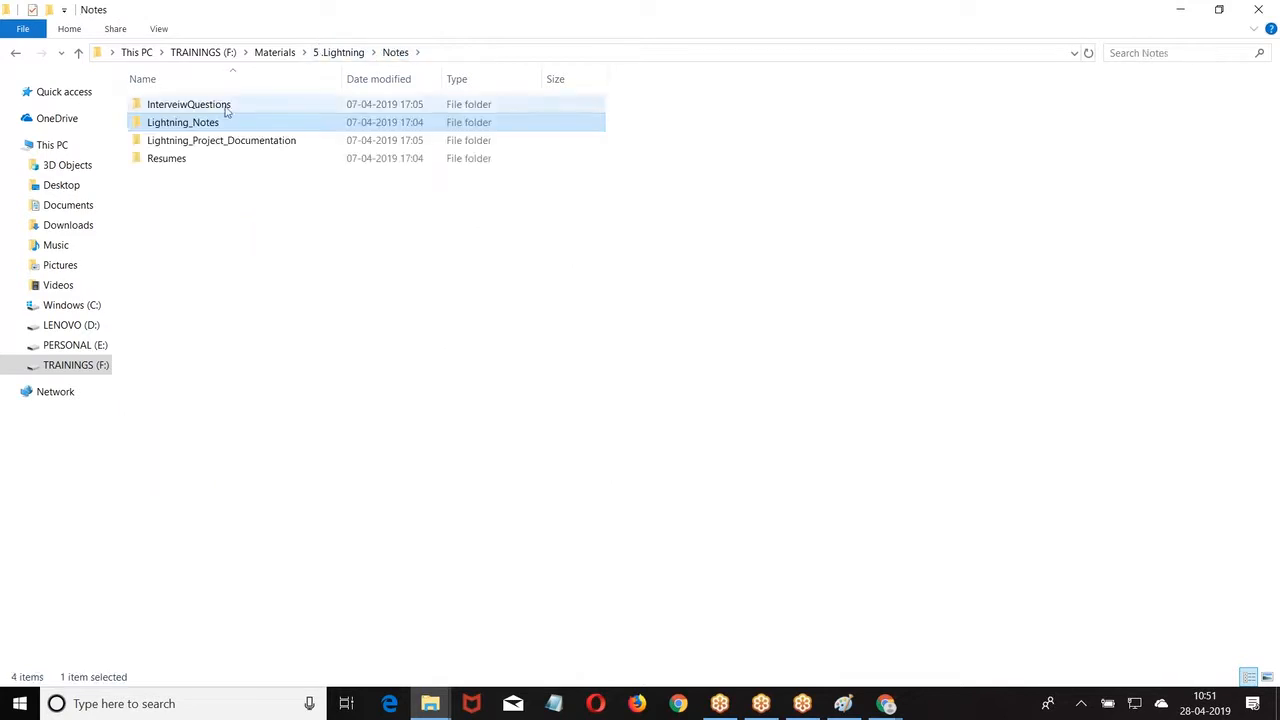
double_click(205, 140)
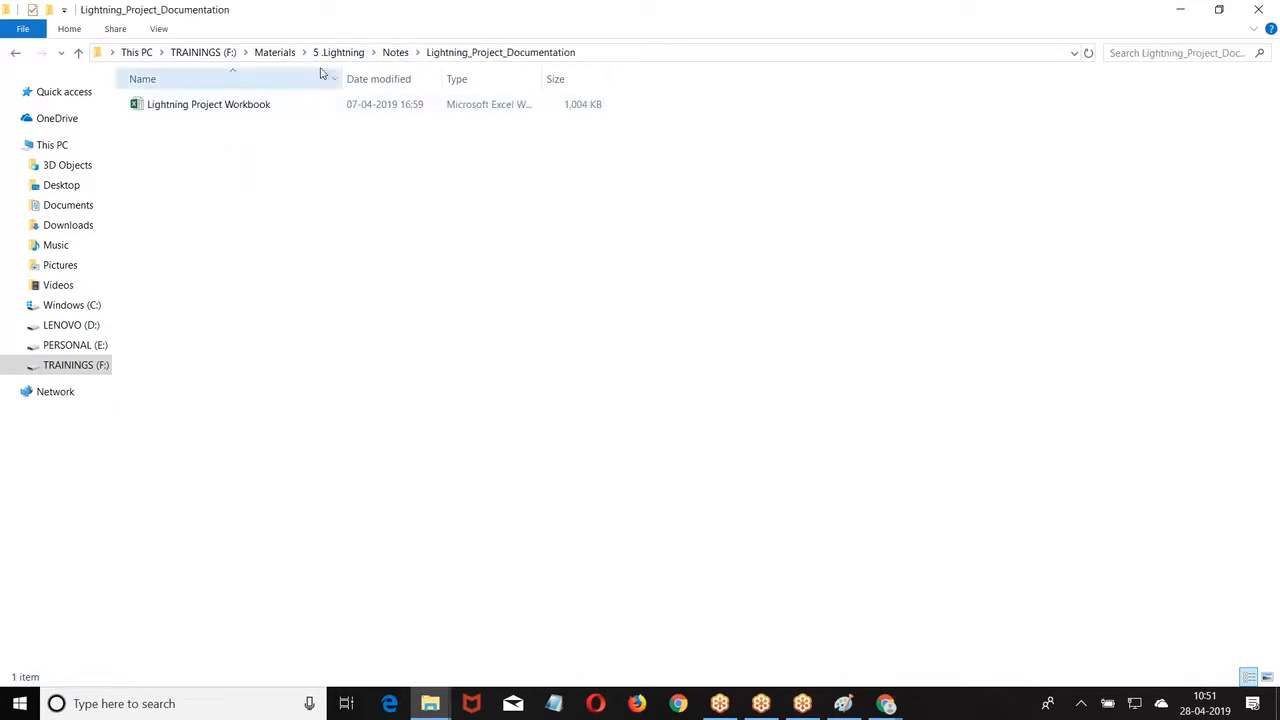
click(395, 52)
double_click(181, 121)
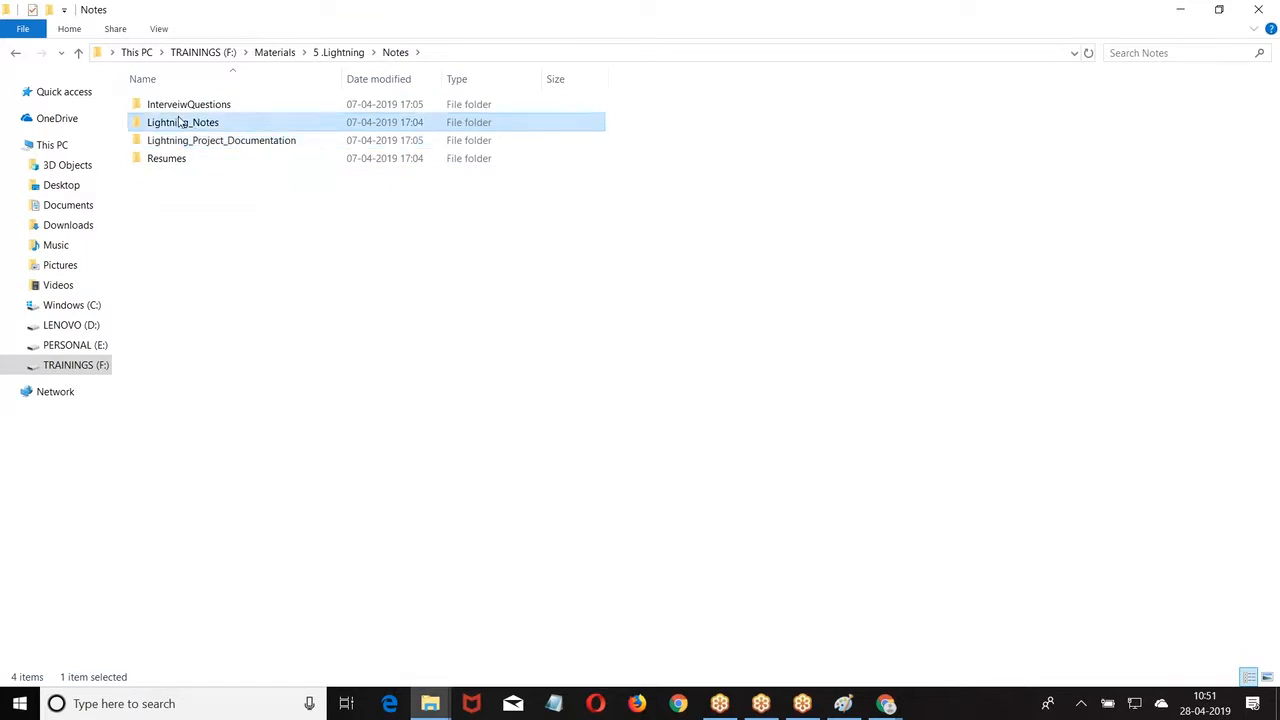
- Return to Lightning_New and browse its Class_Room folder
click(340, 53)
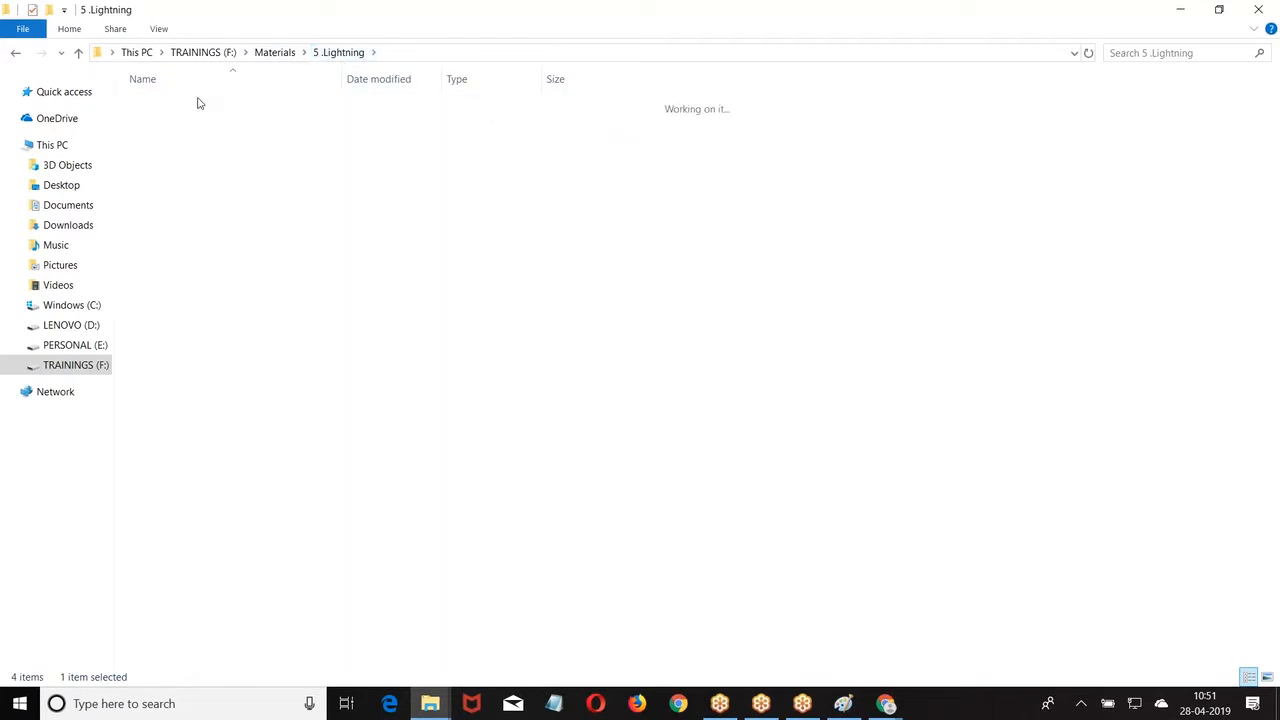
double_click(198, 104)
double_click(189, 122)
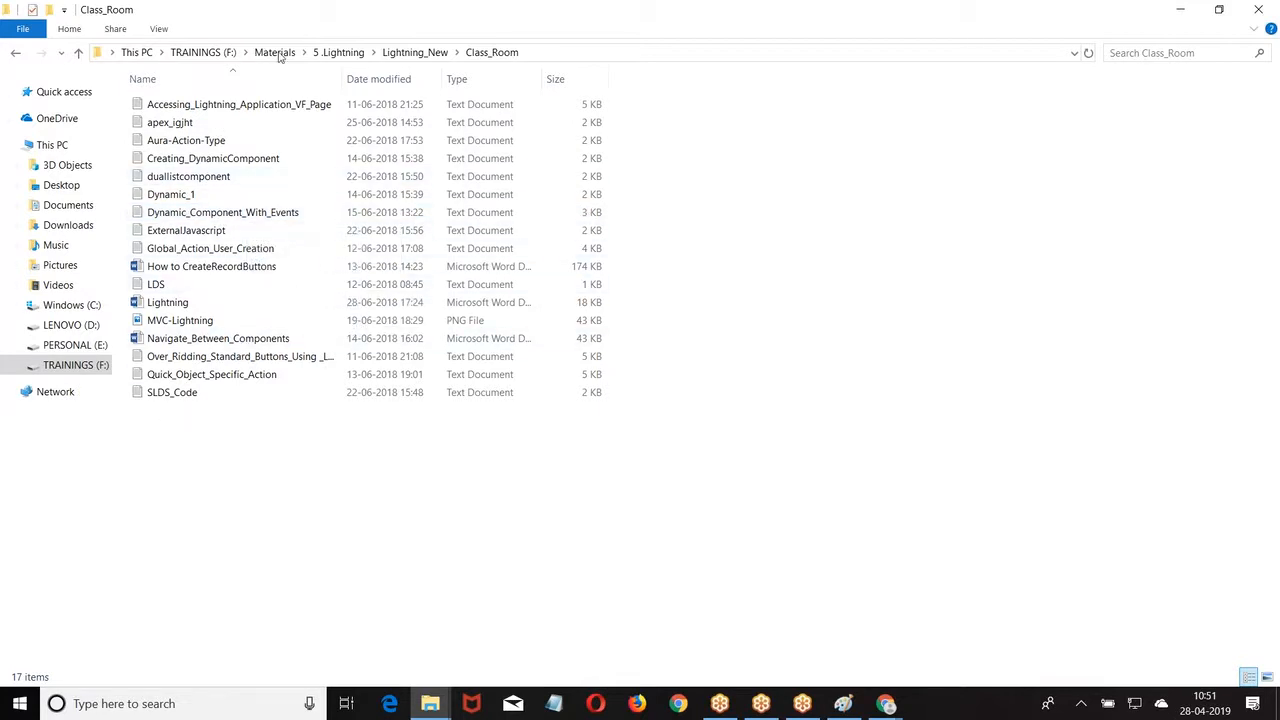
click(415, 52)
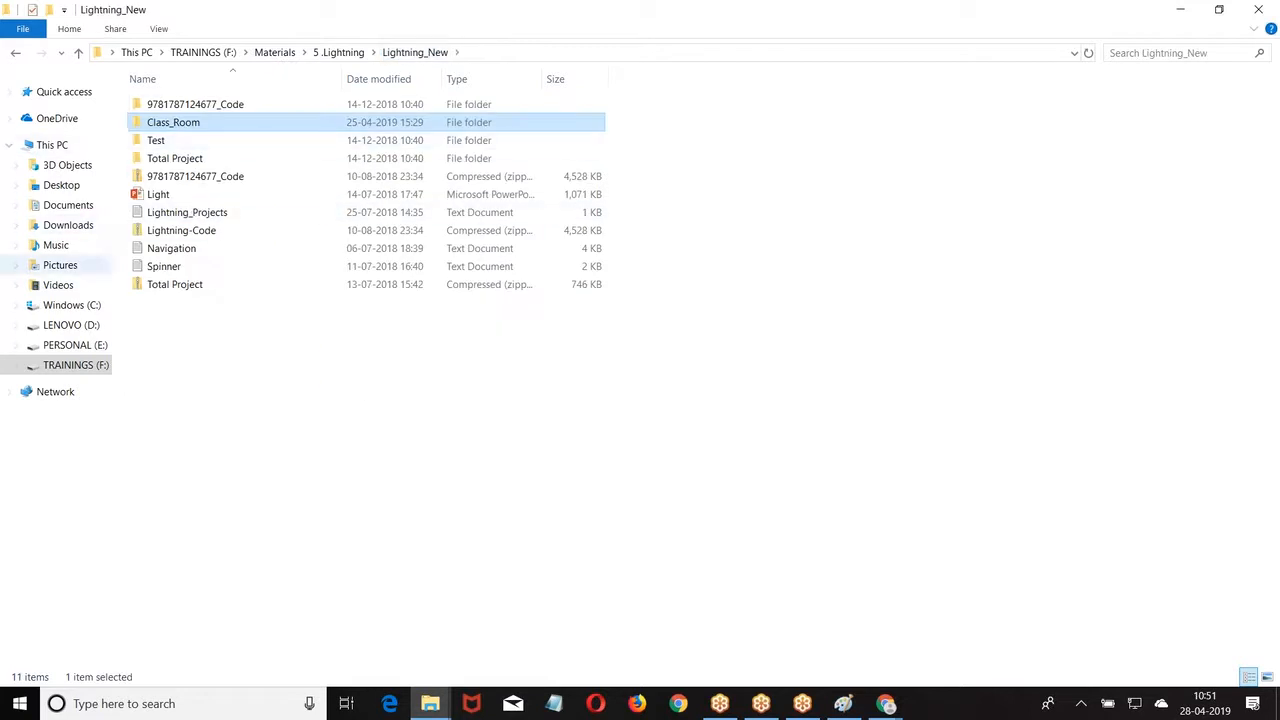
- Close Explorer, open the desktop Lightning folder, then return to the My Domain page
click(1258, 9)
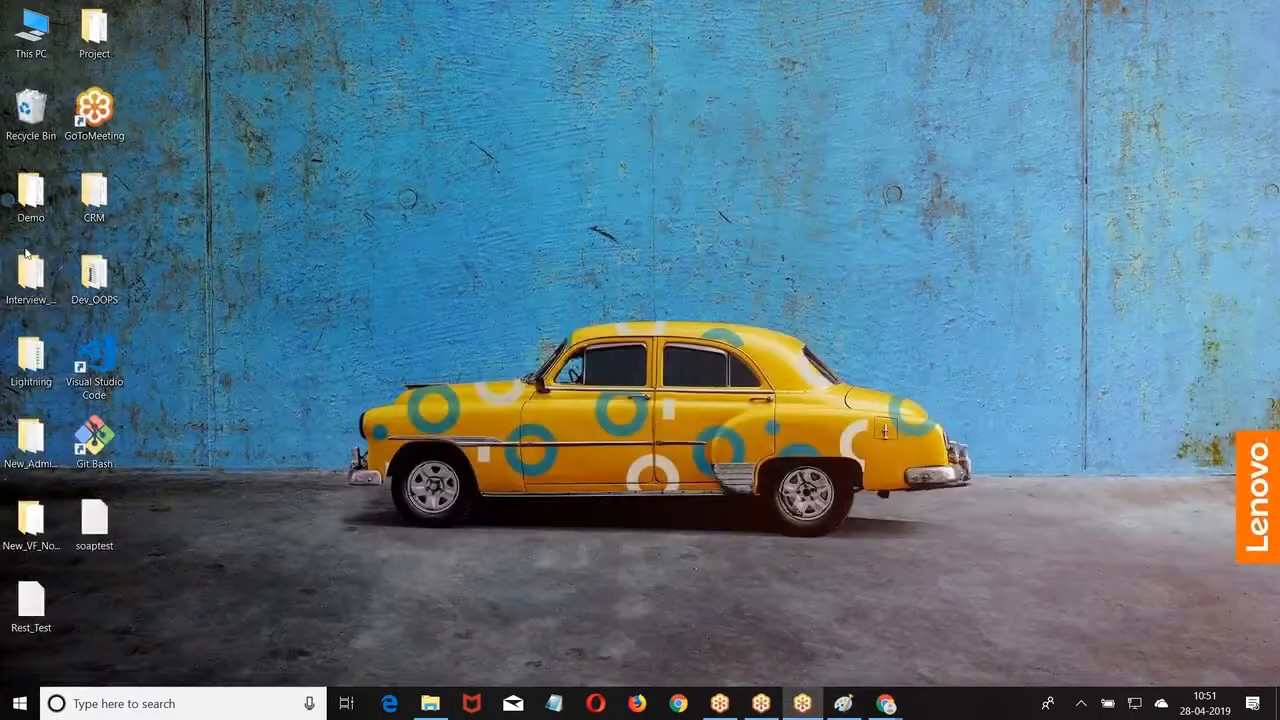
double_click(30, 357)
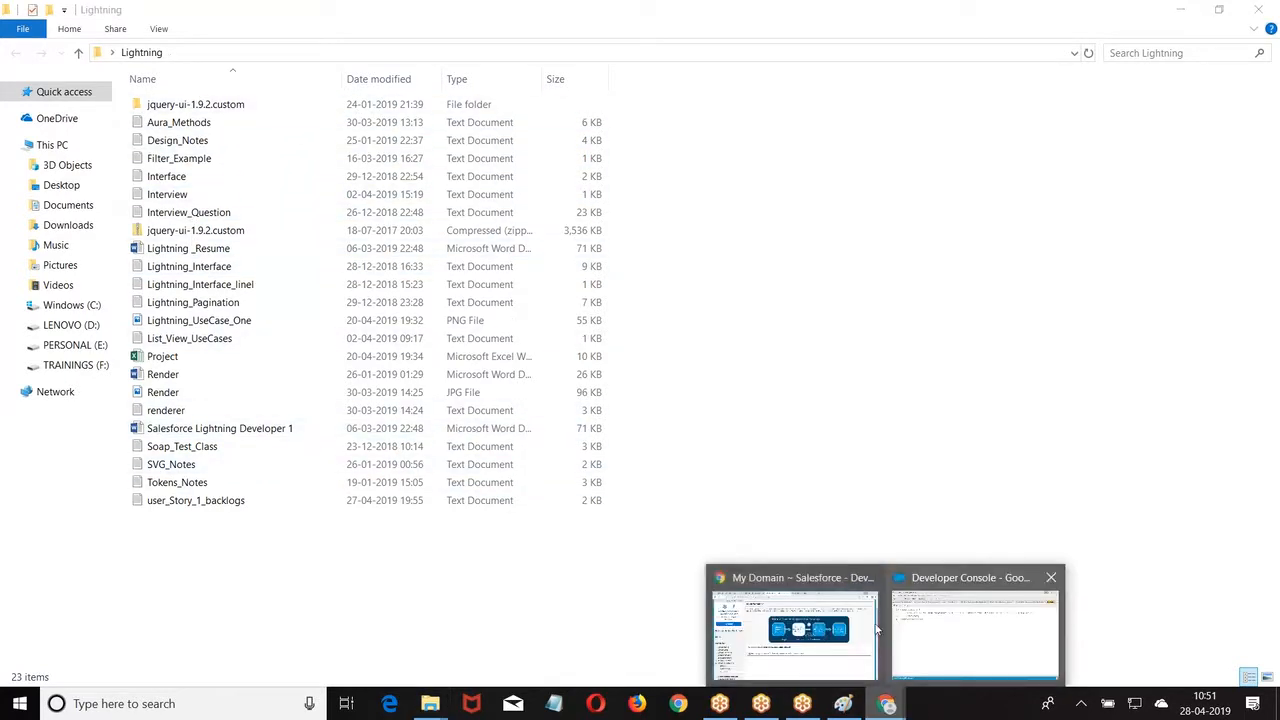
click(810, 640)
- Reload the My Domain page twice to check registration
click(526, 45)
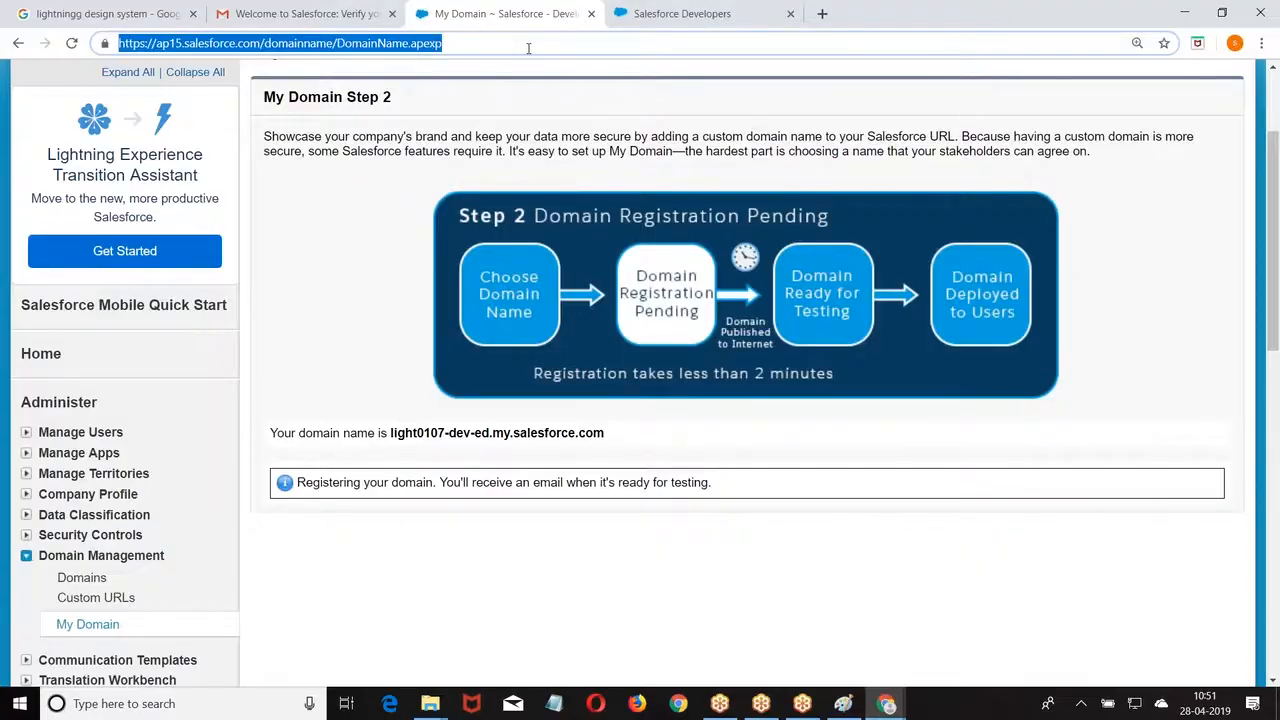
key(Return)
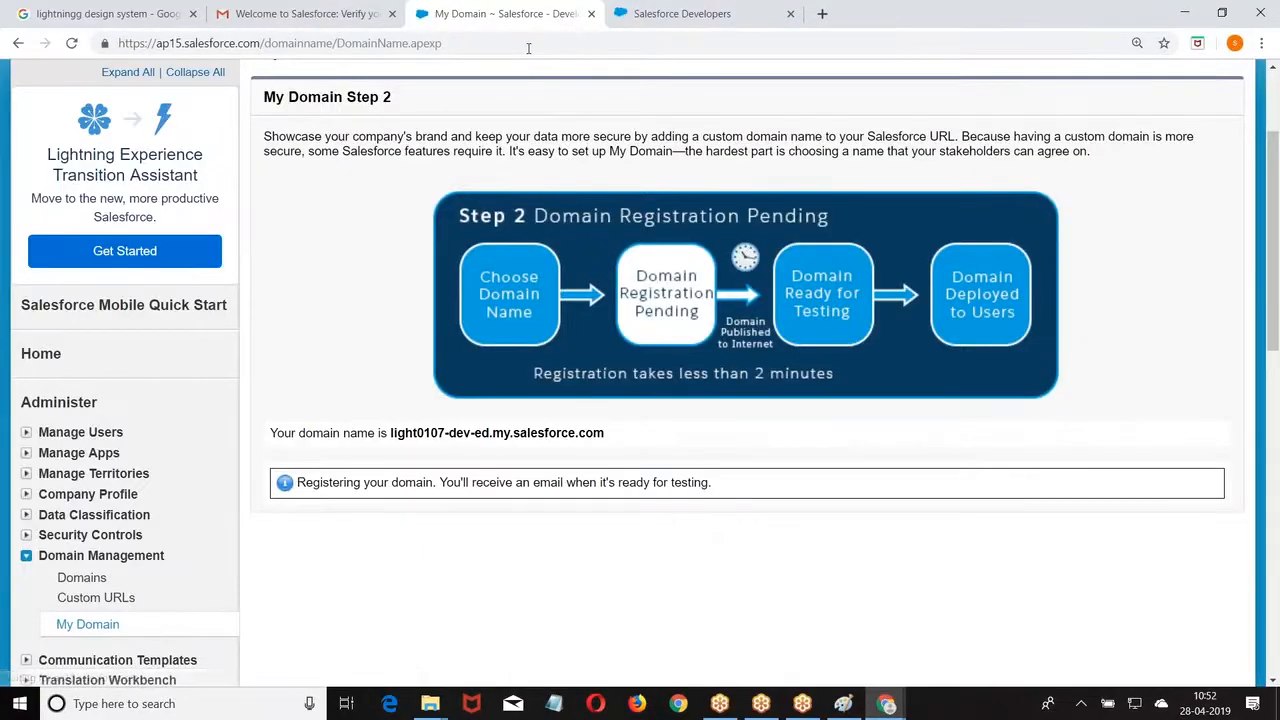
click(528, 45)
key(Return)
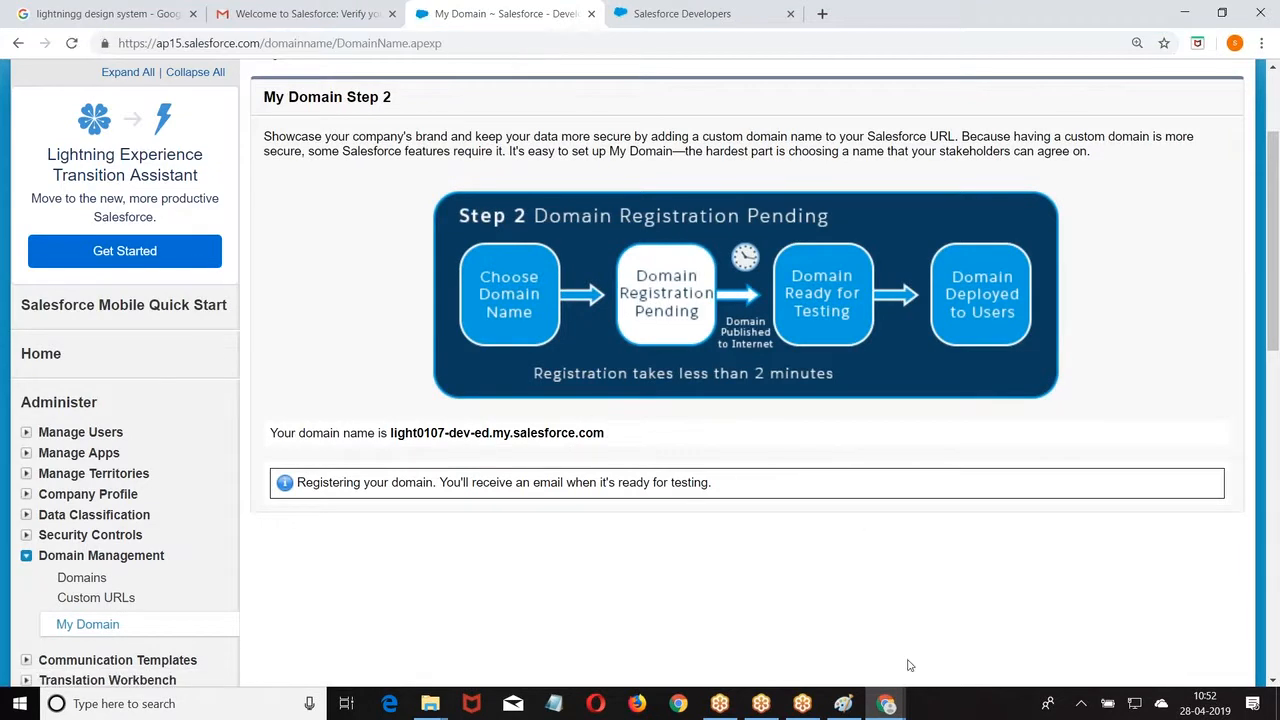
- Close the old org's Developer Console and launch a new one from the user menu
click(886, 703)
click(954, 635)
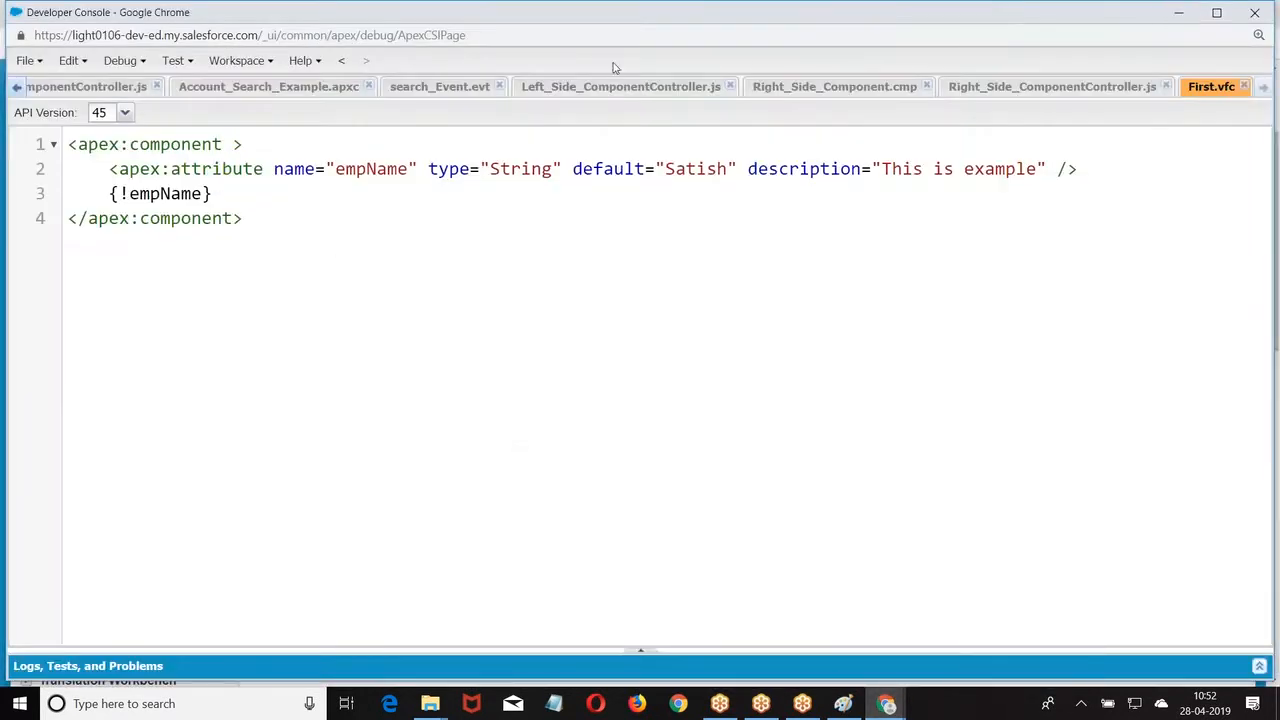
click(1268, 8)
scroll(889, 282, up, 3)
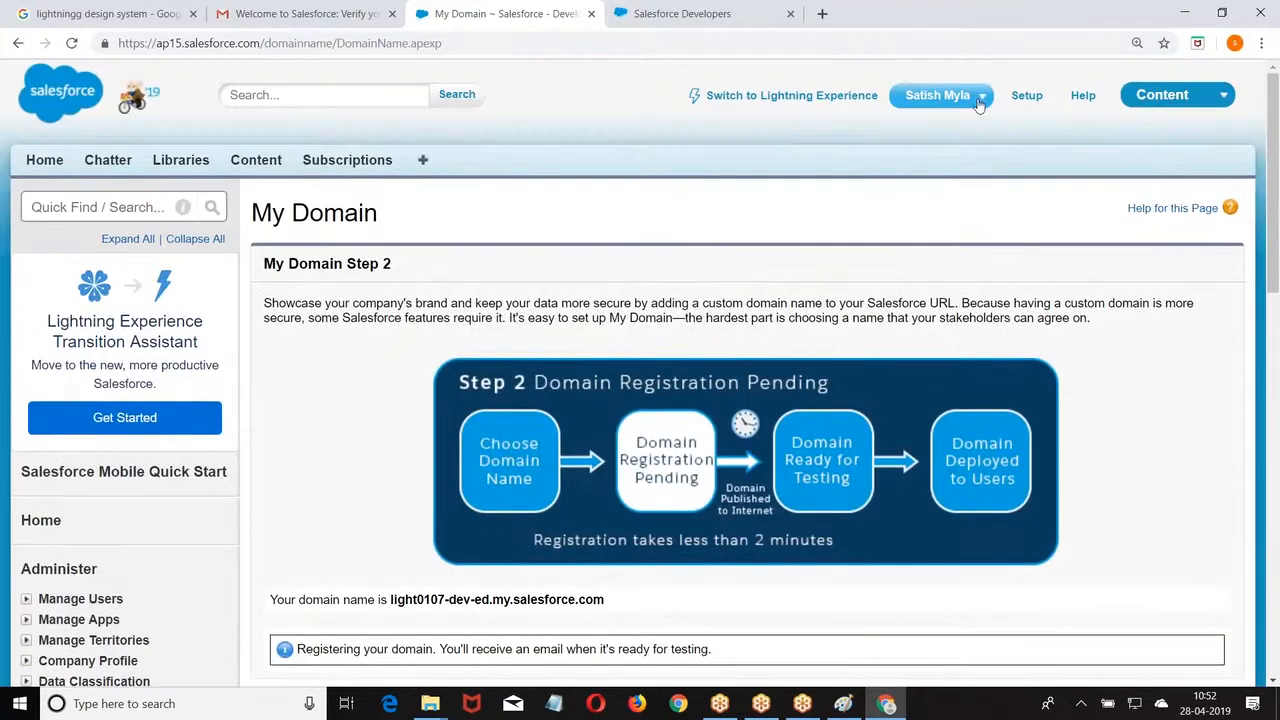
click(937, 95)
click(820, 192)
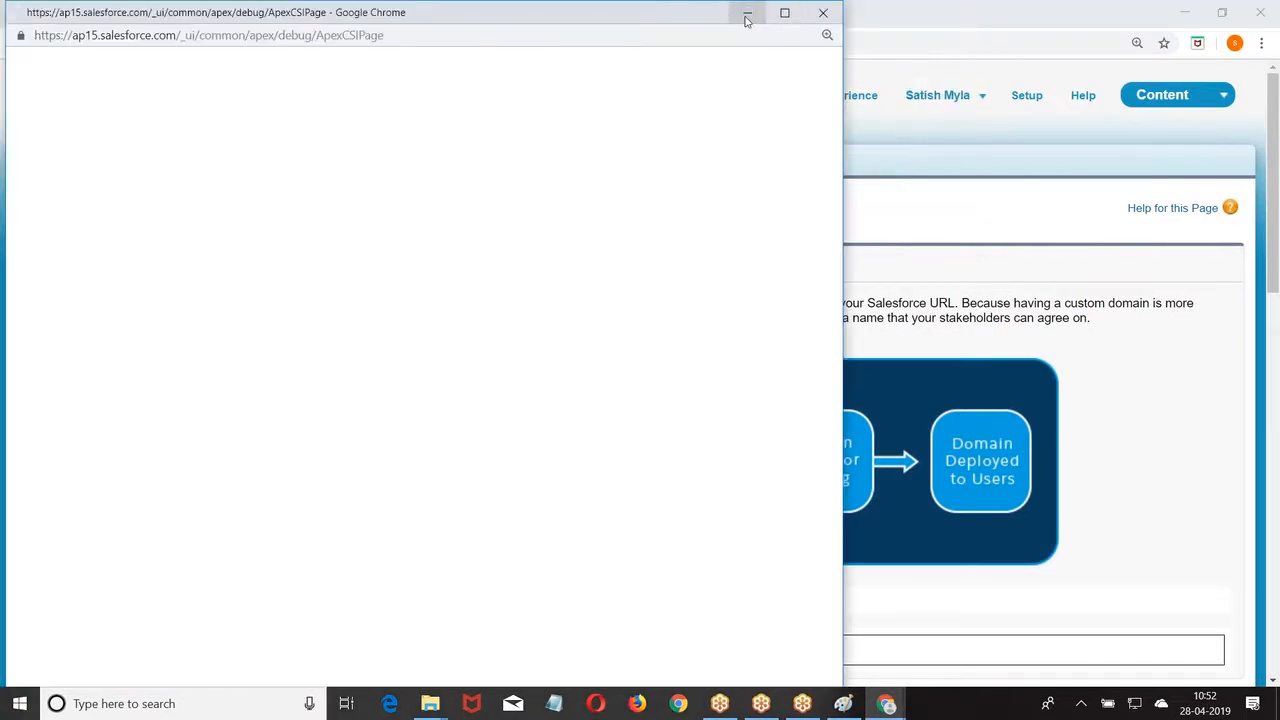
- Minimize the blank new Developer Console, restore it from the taskbar, and maximize it
click(747, 13)
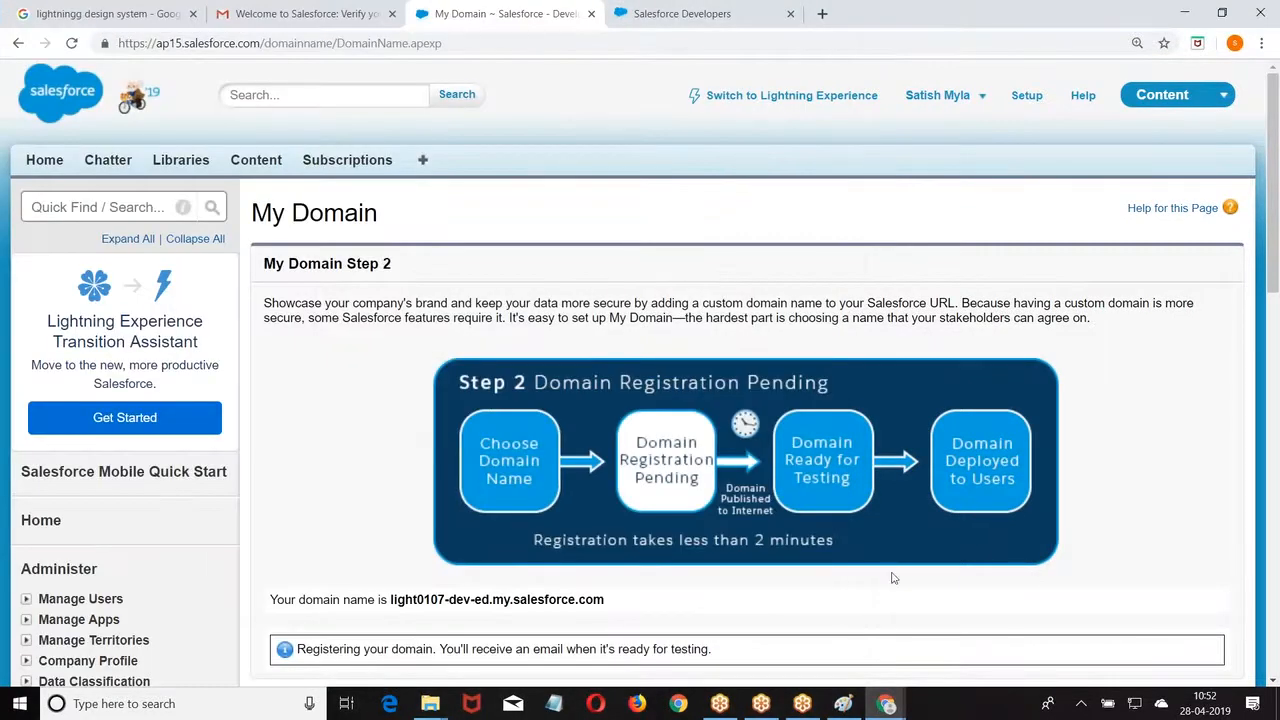
mouse_move(886, 703)
click(968, 620)
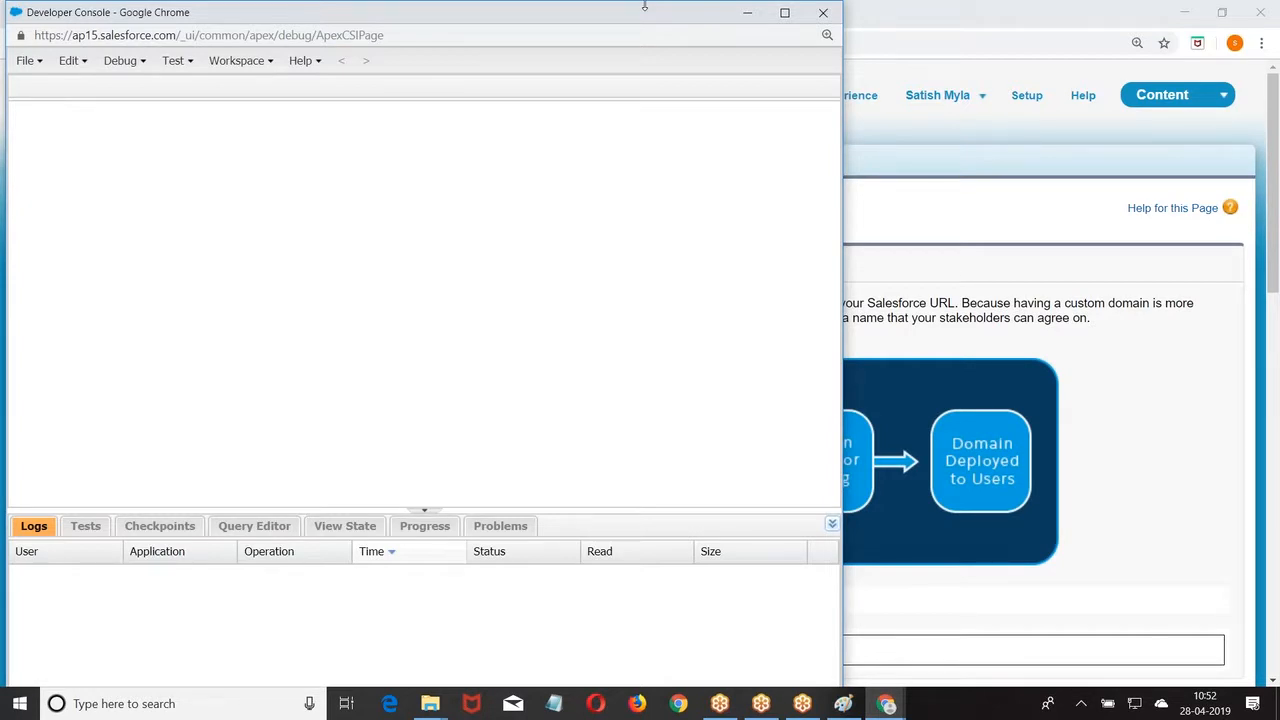
click(785, 12)
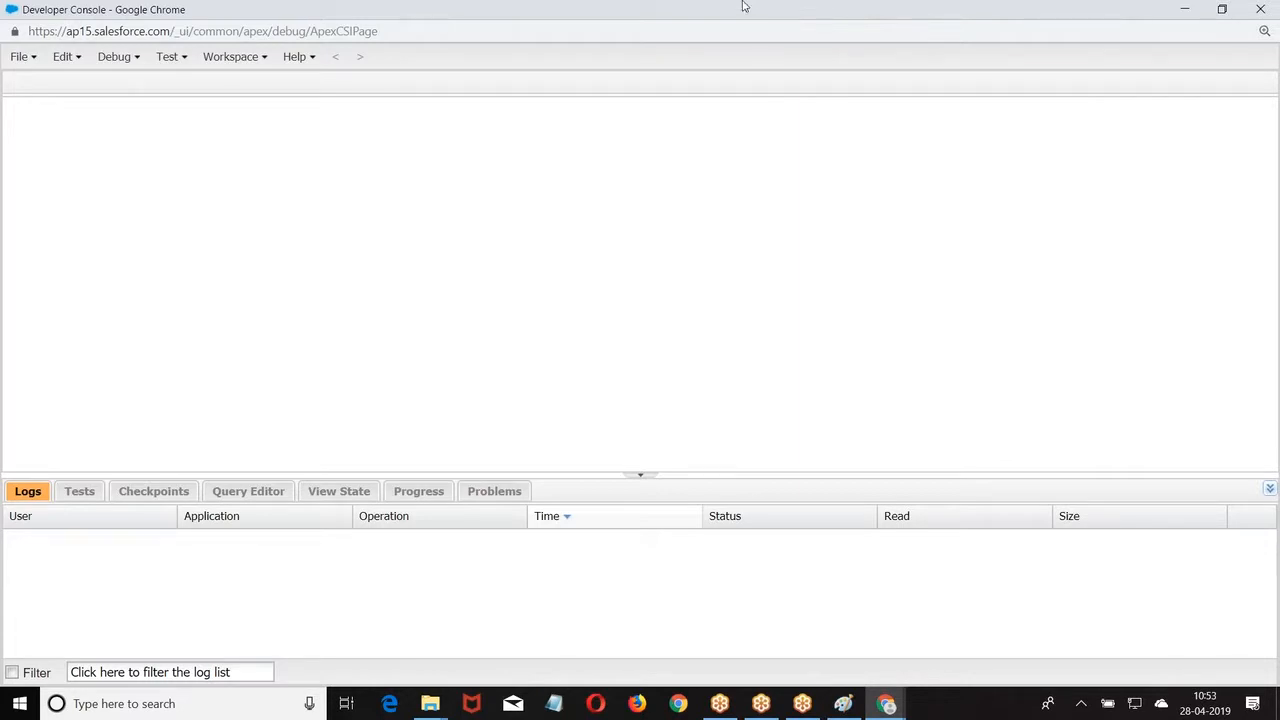
- Hide the console and reload My Domain twice to check registration status
click(1181, 9)
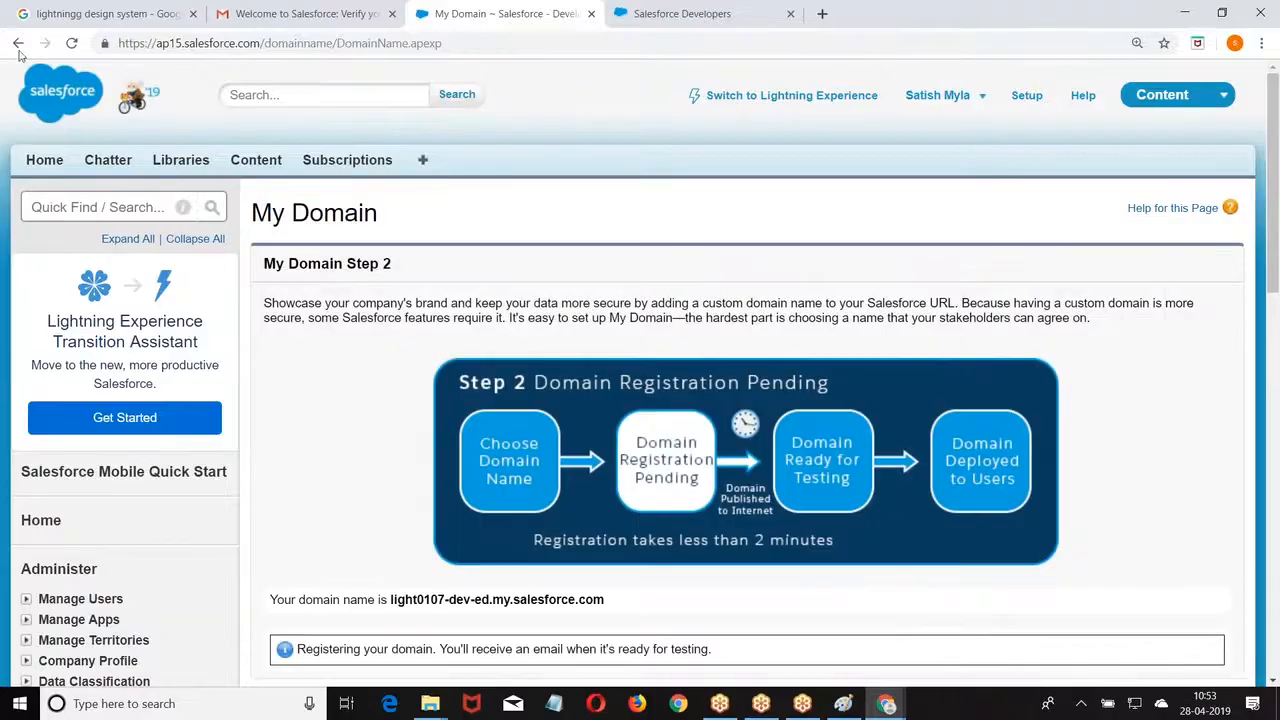
click(517, 43)
key(Return)
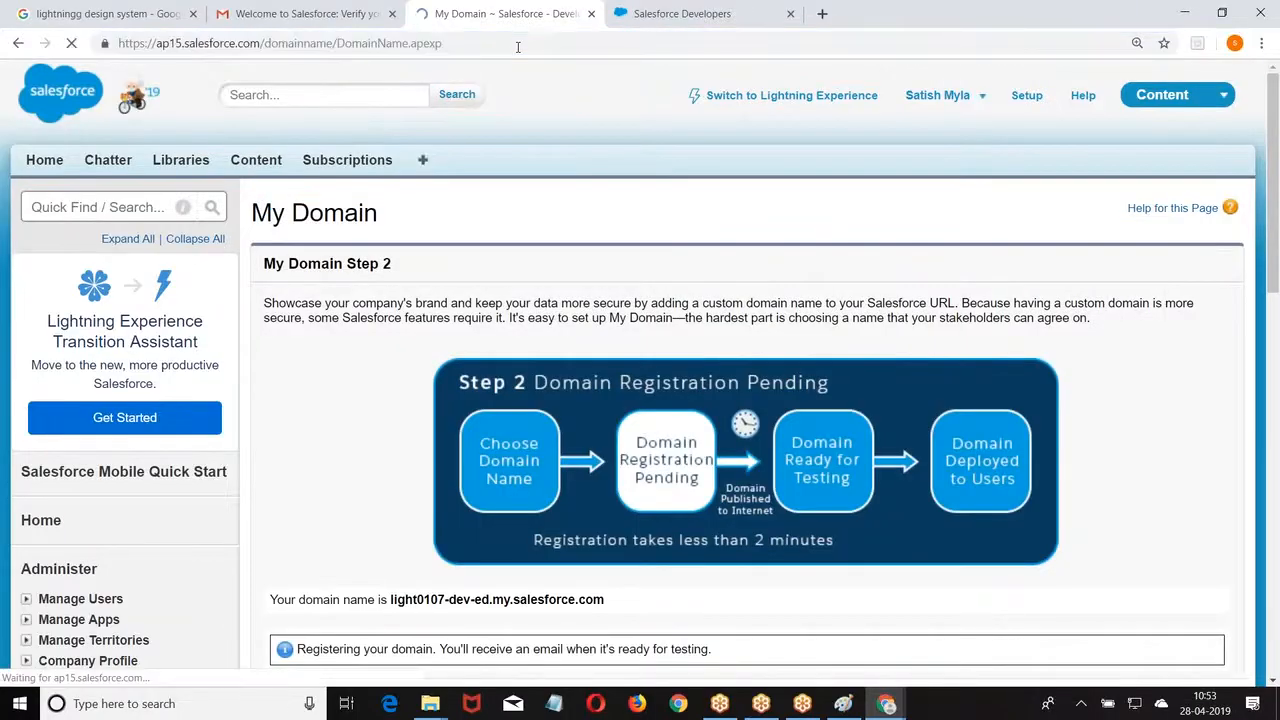
scroll(580, 170, down, 3)
scroll(500, 142, up, 2)
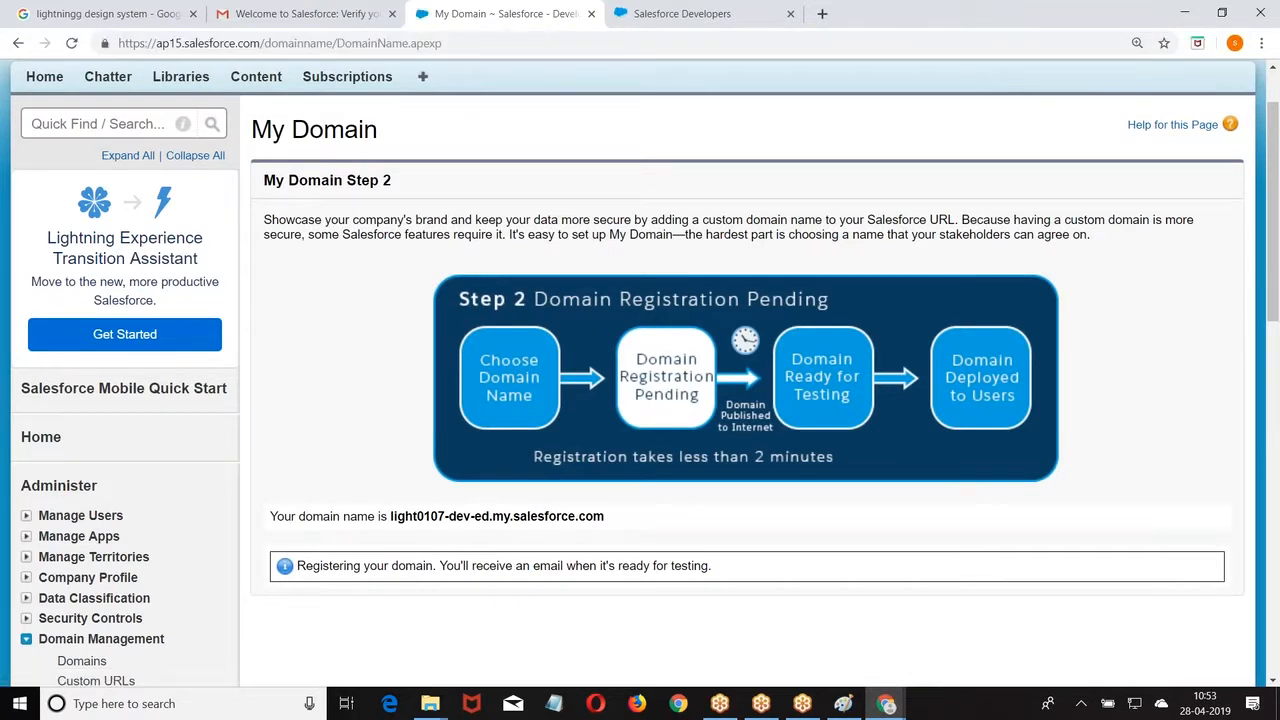
click(280, 43)
key(Return)
drag(122, 43, 463, 42)
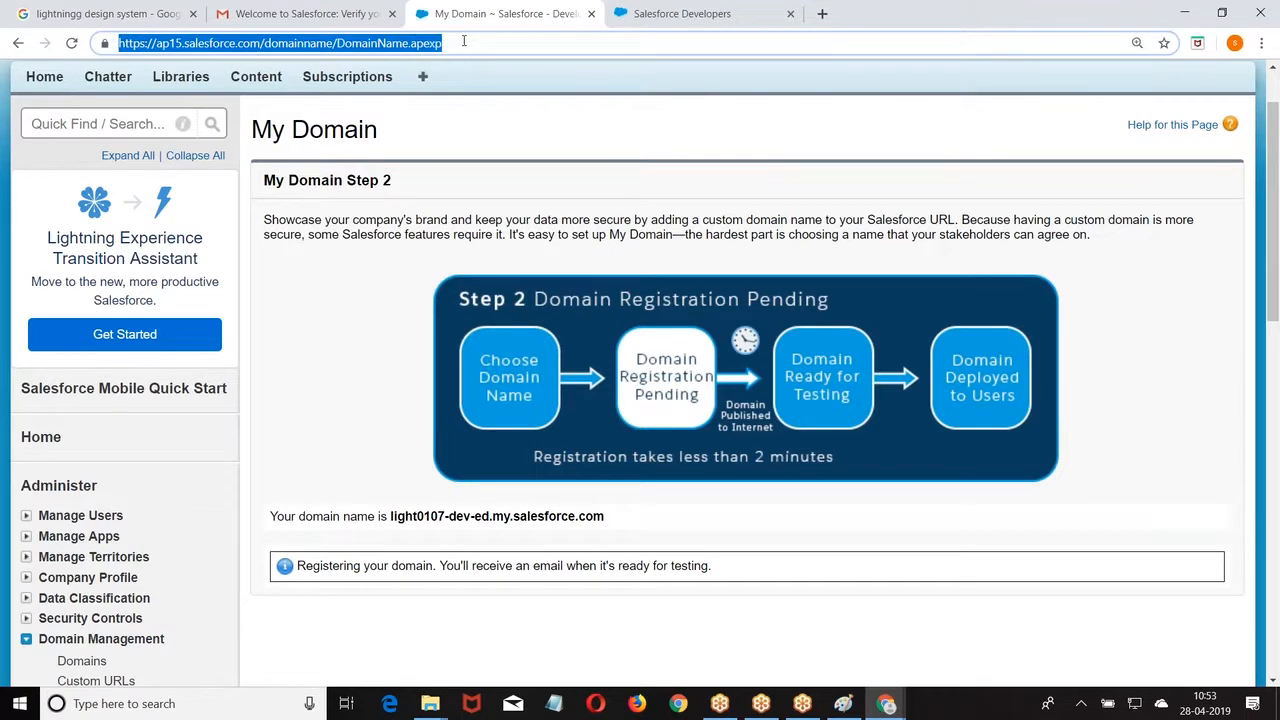
- Expand Security Controls in the setup sidebar and scroll through its entries
scroll(171, 280, down, 2)
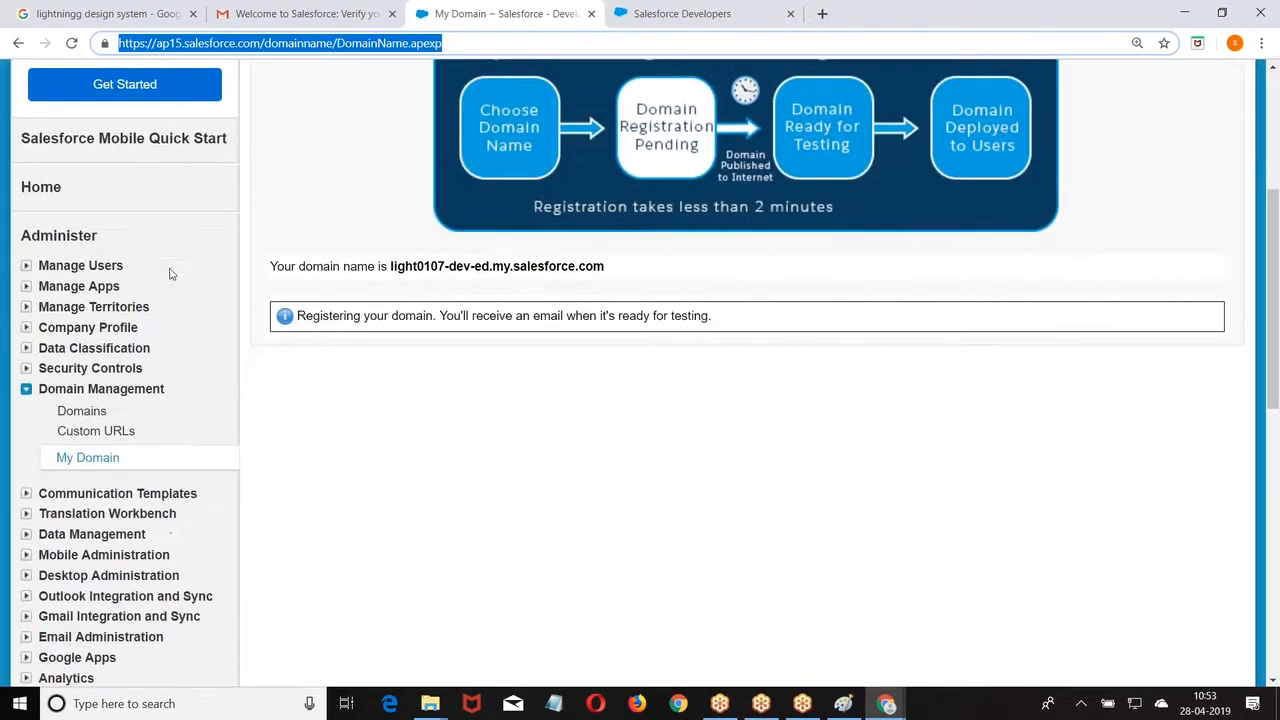
click(80, 368)
scroll(182, 245, down, 2)
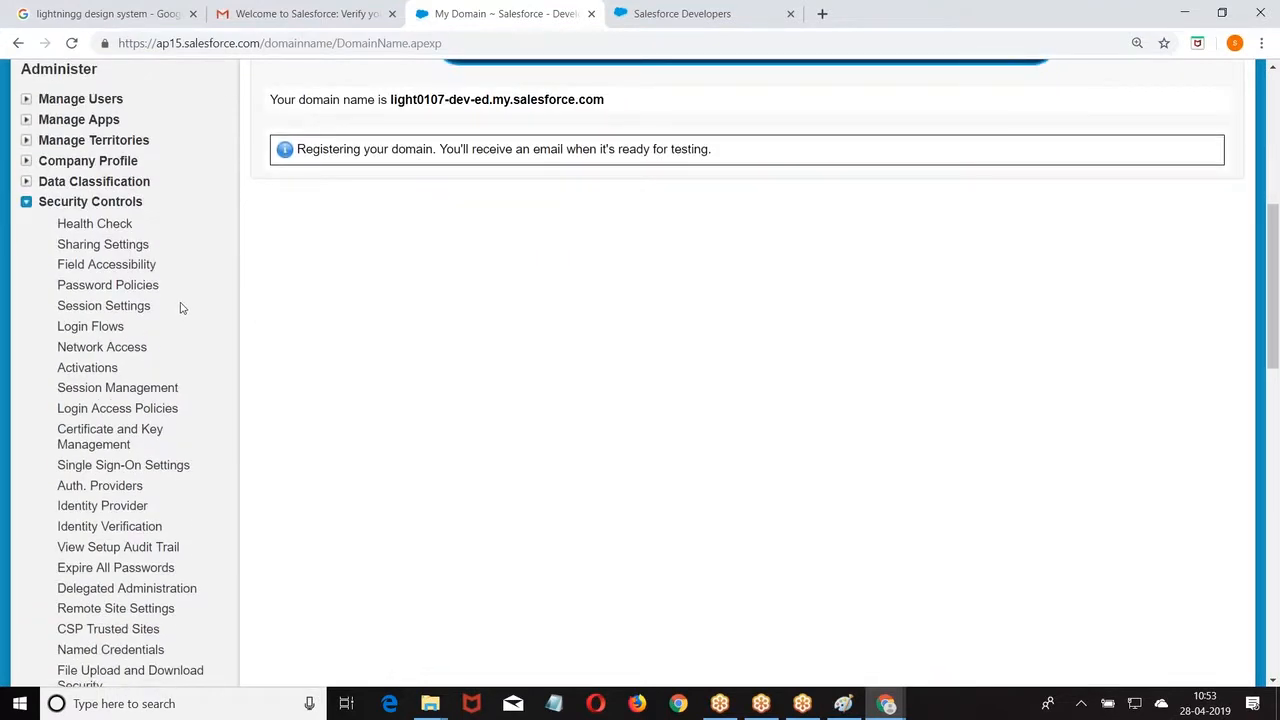
scroll(182, 308, down, 1)
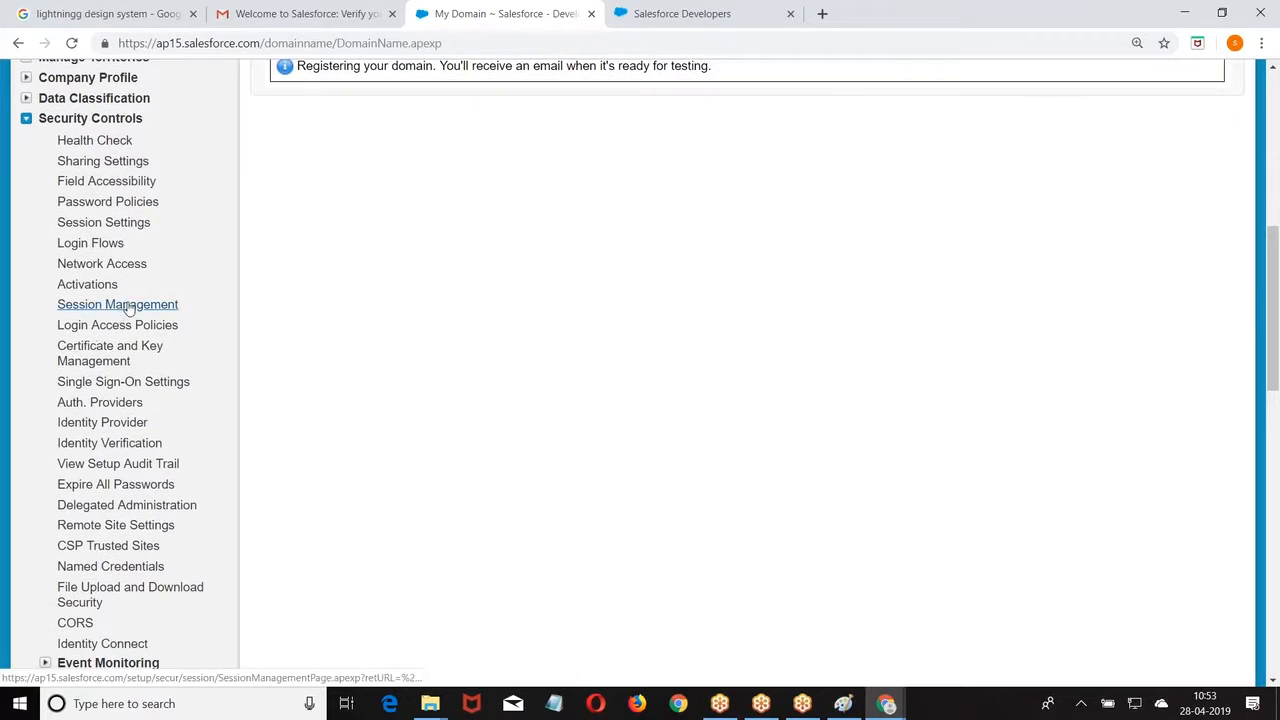
- Open Session Settings in a new tab and review its 2-hour timeout and HTTPS options
right_click(118, 222)
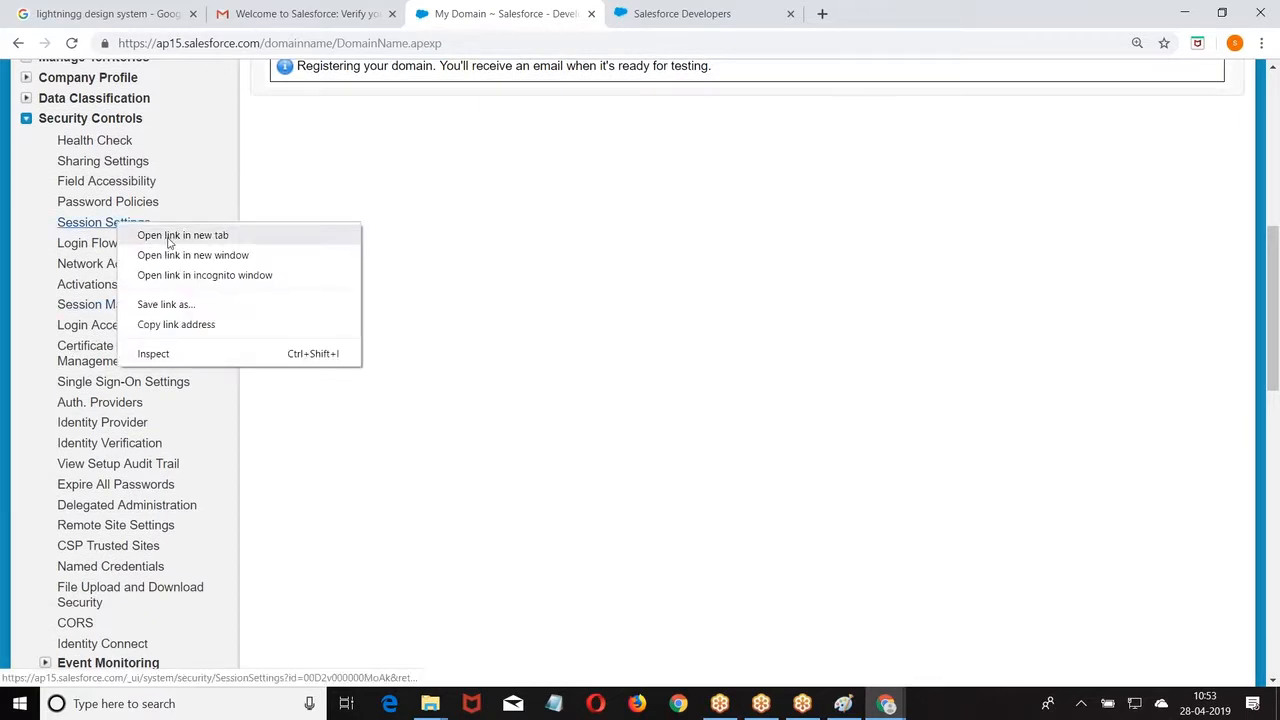
click(170, 234)
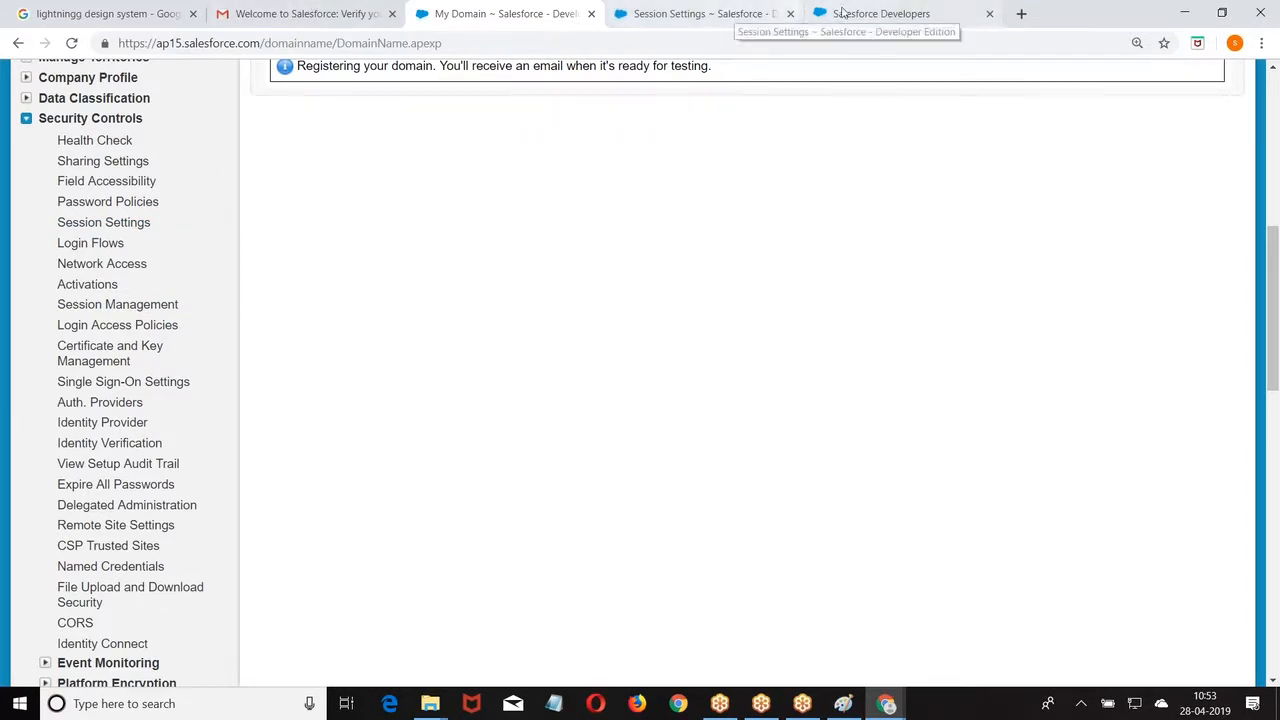
click(755, 8)
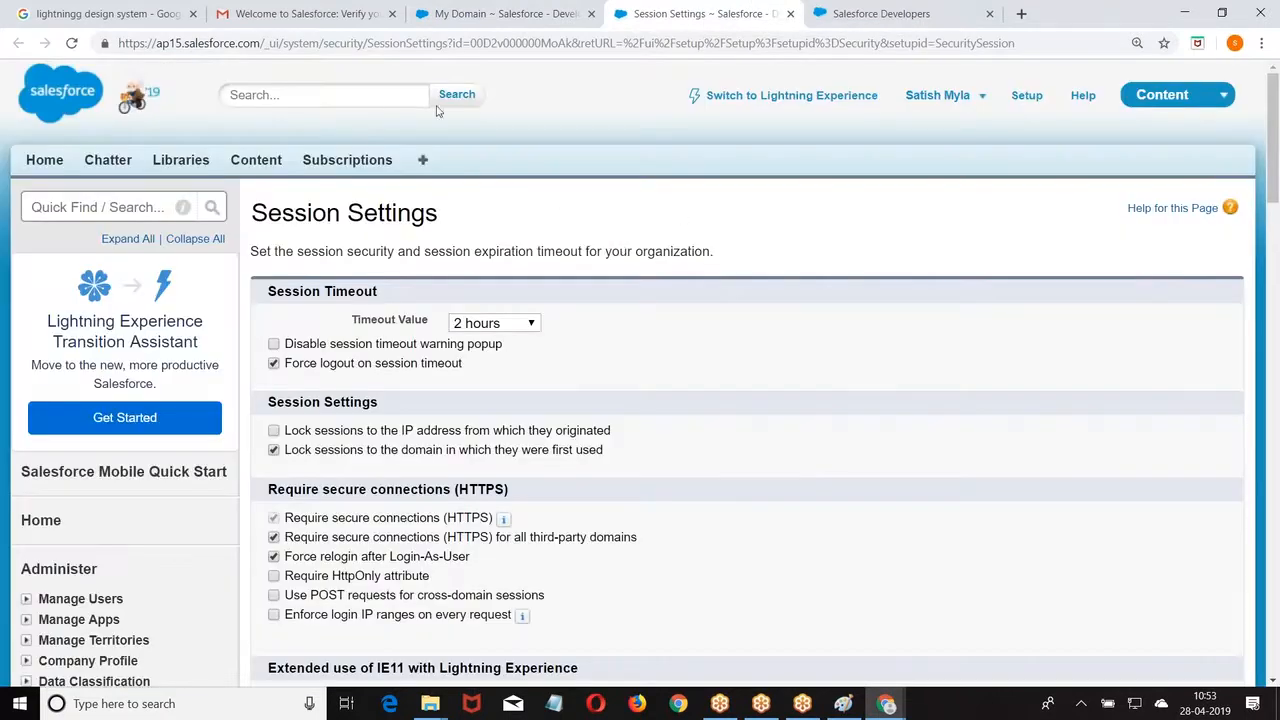
scroll(365, 272, down, 1)
scroll(365, 272, up, 1)
scroll(365, 272, down, 4)
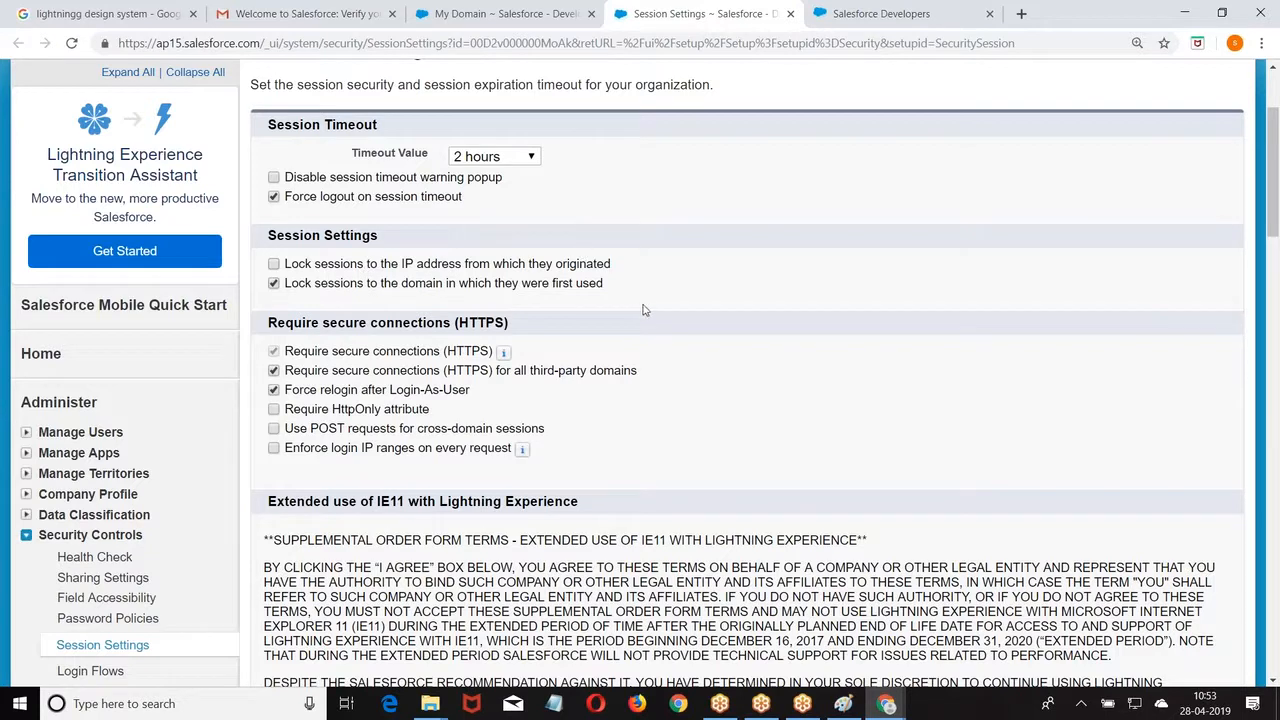
scroll(644, 310, down, 2)
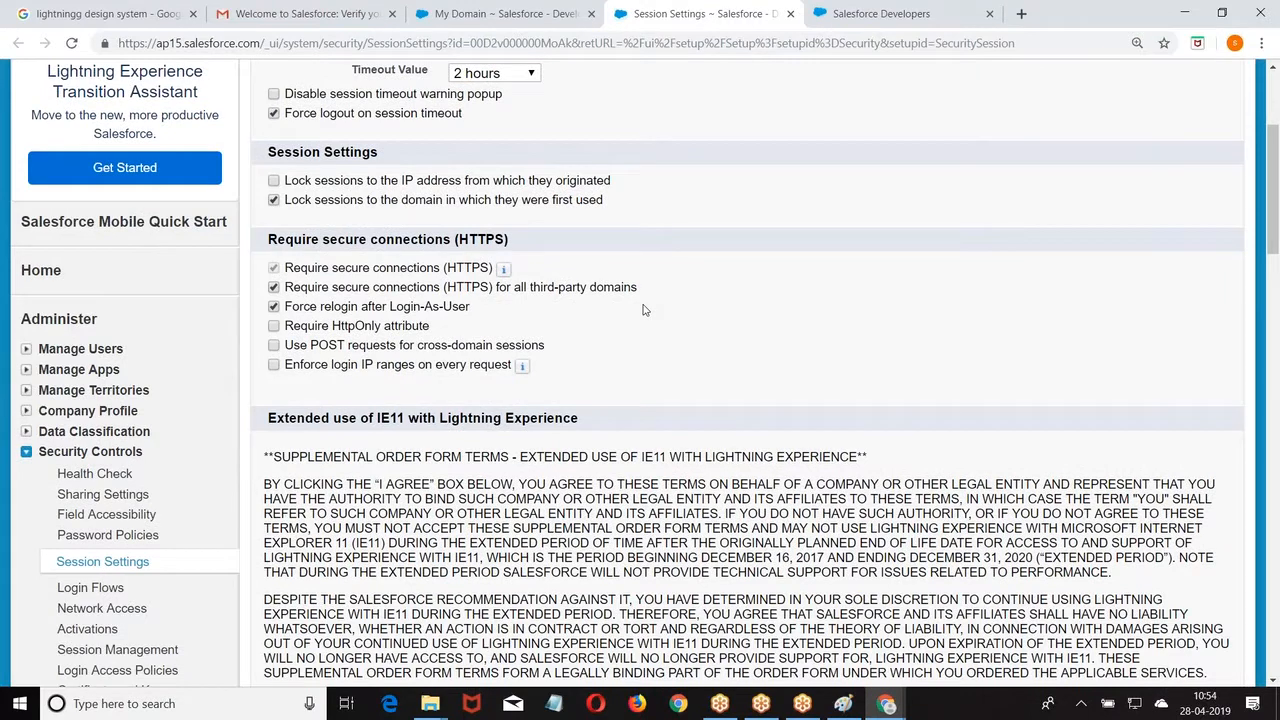
scroll(644, 310, up, 5)
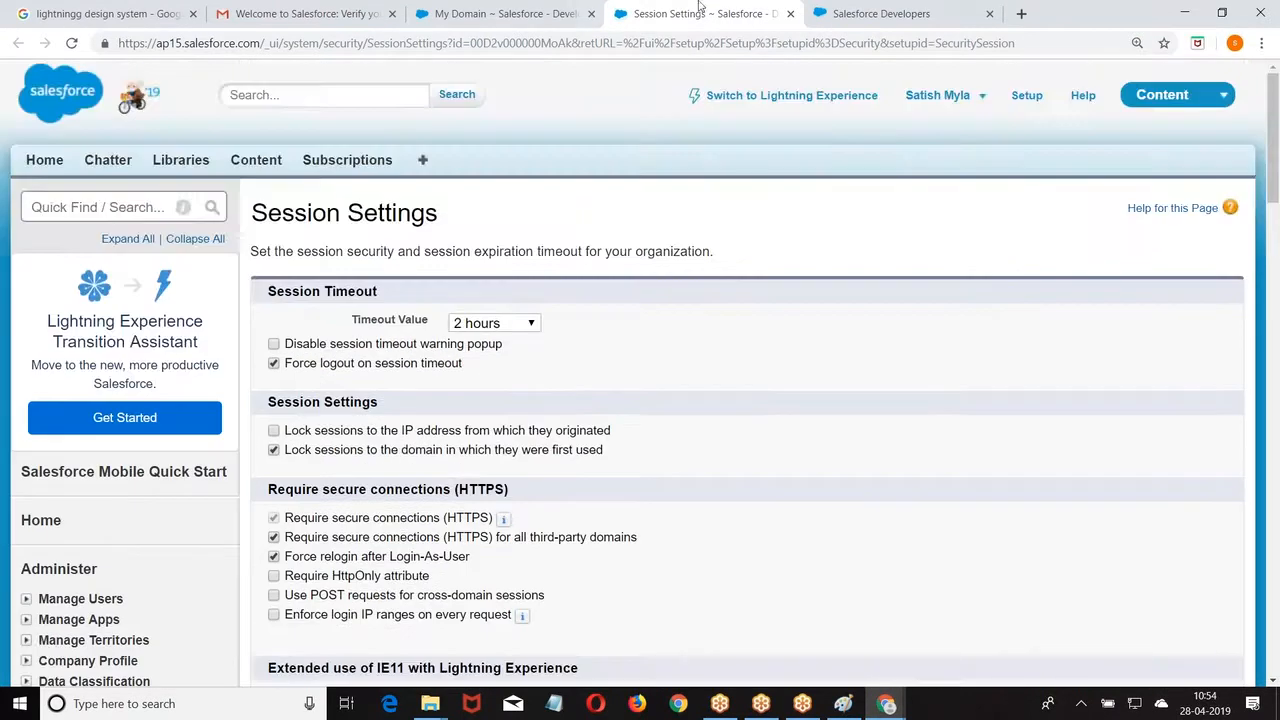
- Switch back to My Domain and reload it repeatedly while registration is pending
click(500, 14)
scroll(760, 106, up, 4)
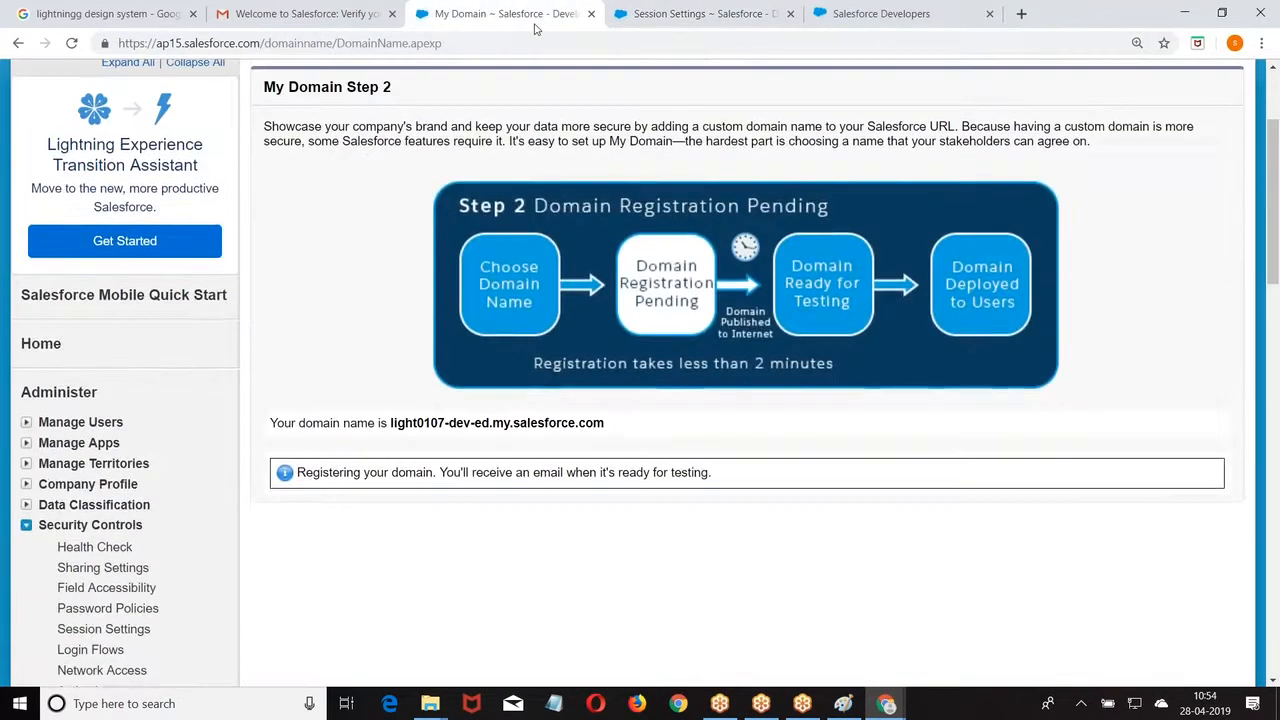
click(529, 43)
click(521, 61)
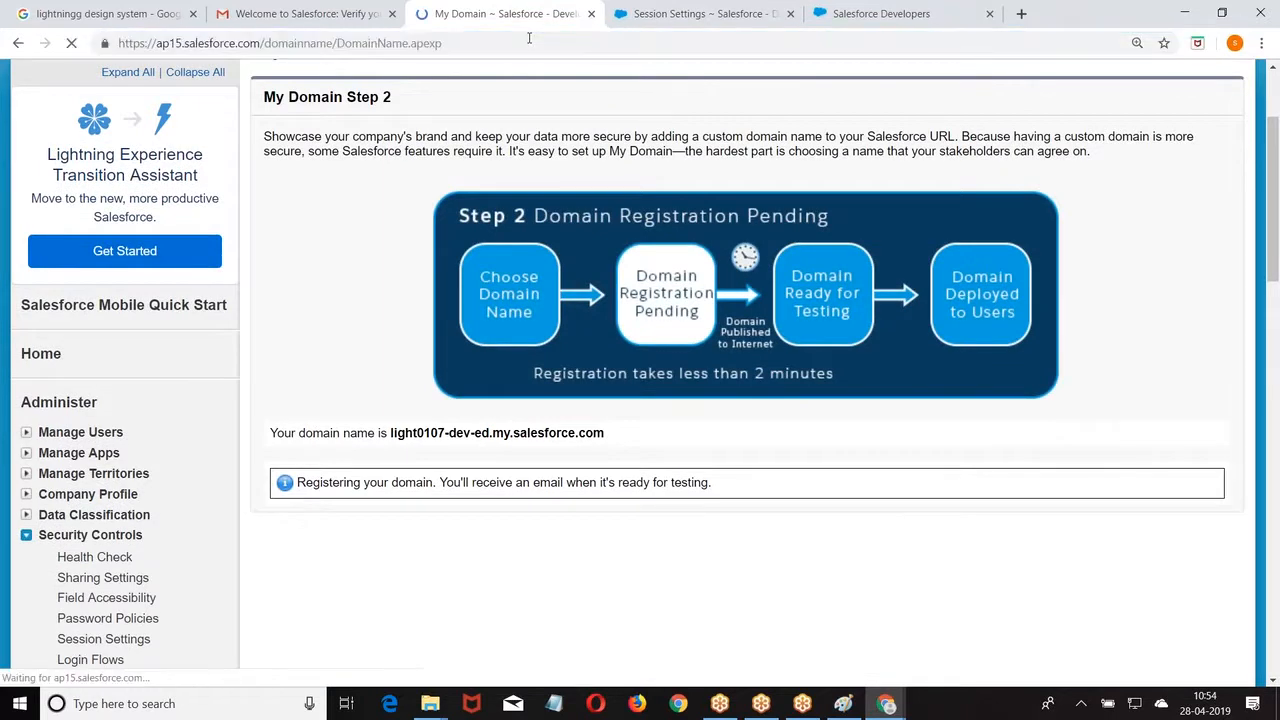
click(508, 43)
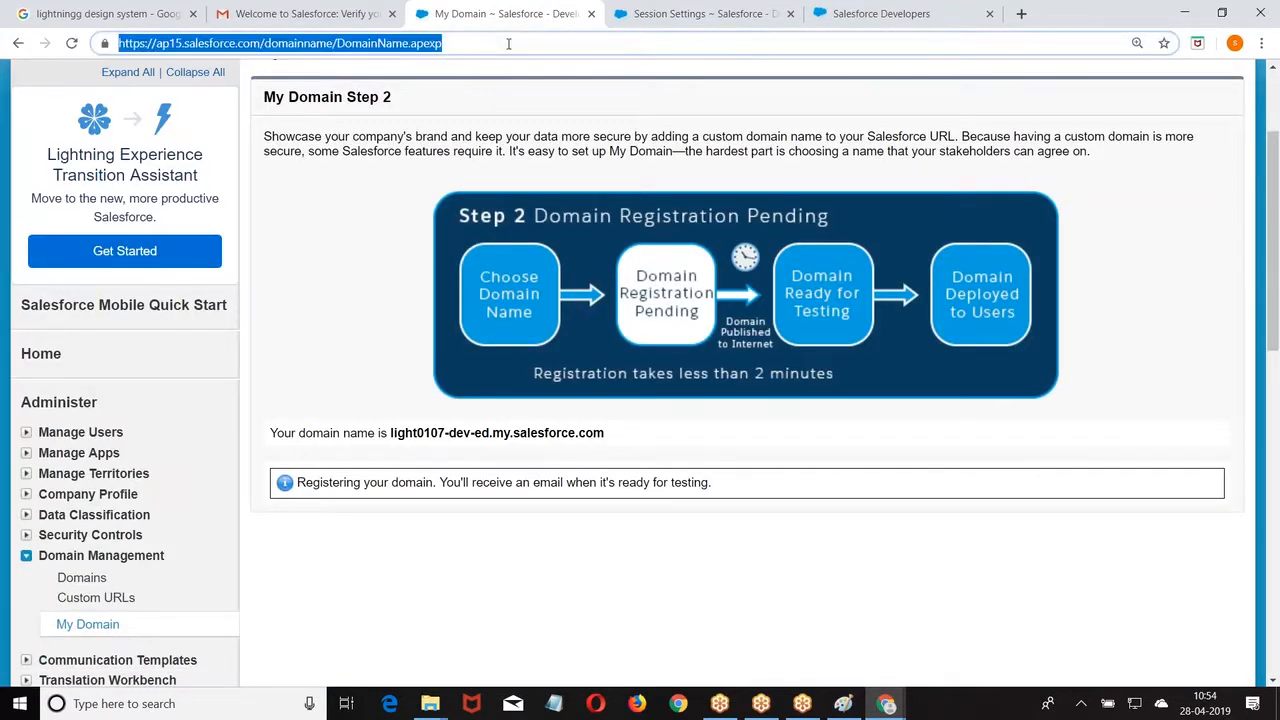
key(Return)
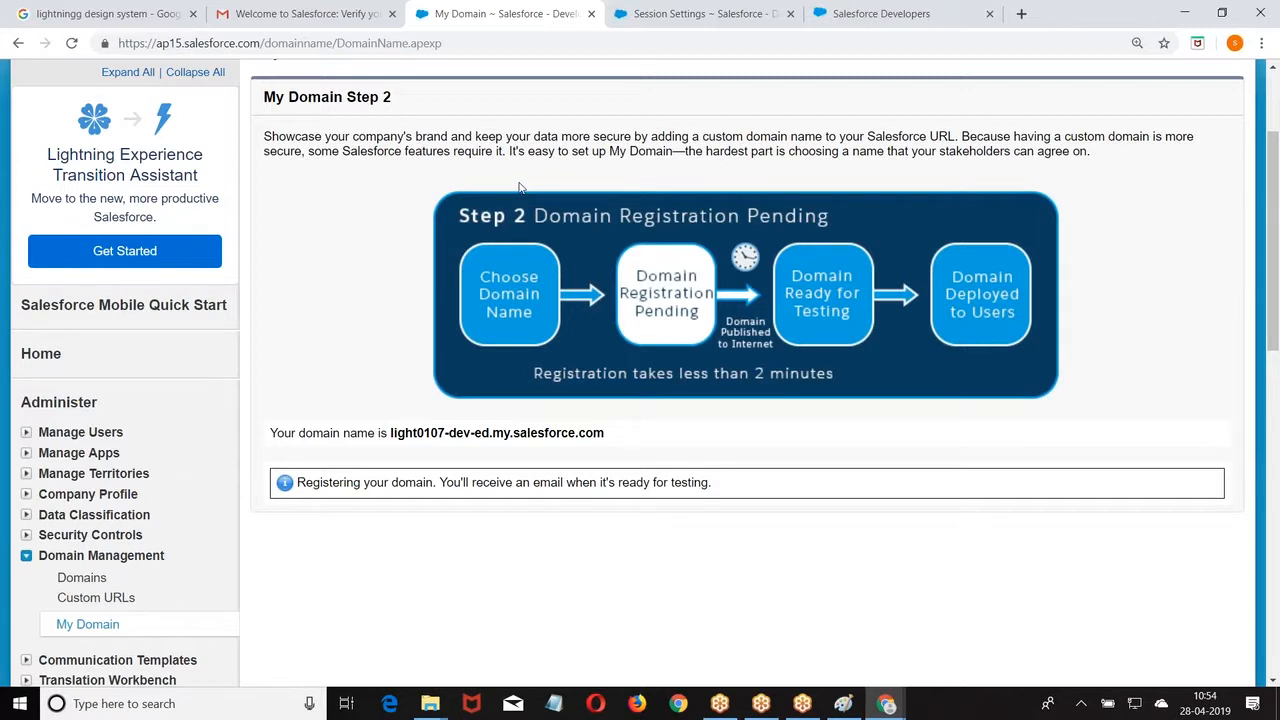
click(457, 44)
key(Return)
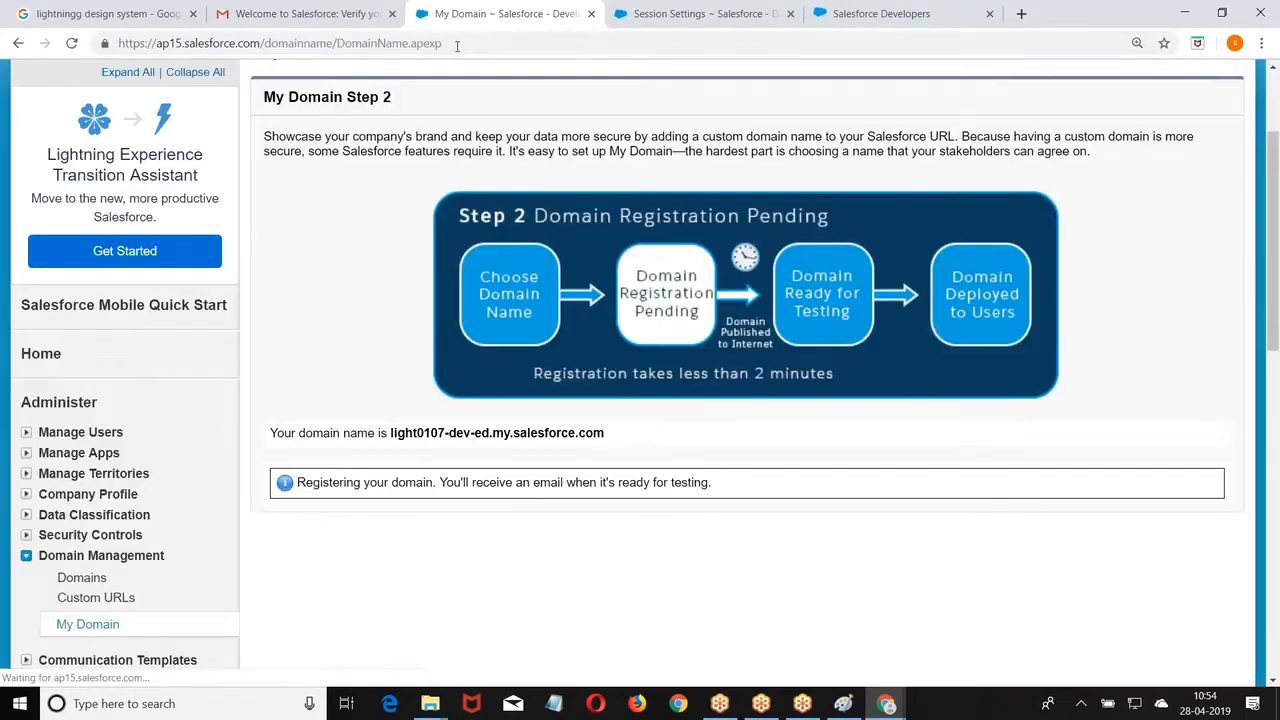
click(457, 44)
key(Return)
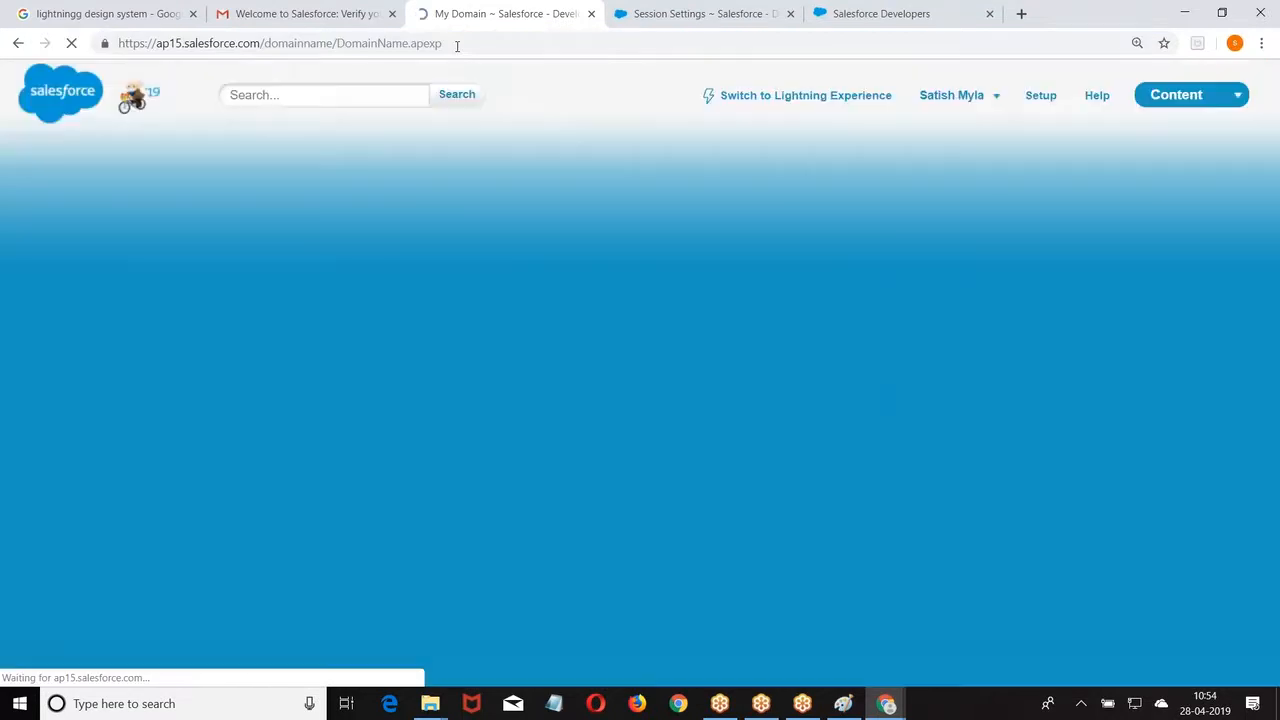
click(457, 44)
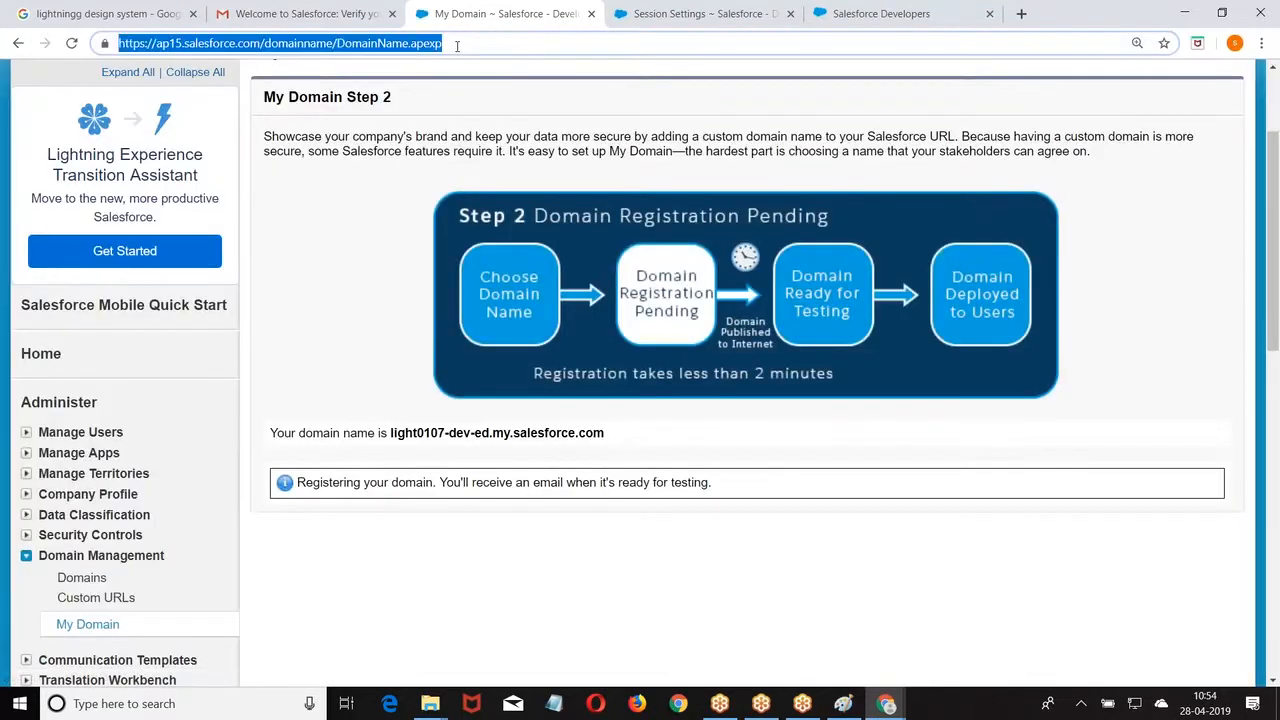
key(Return)
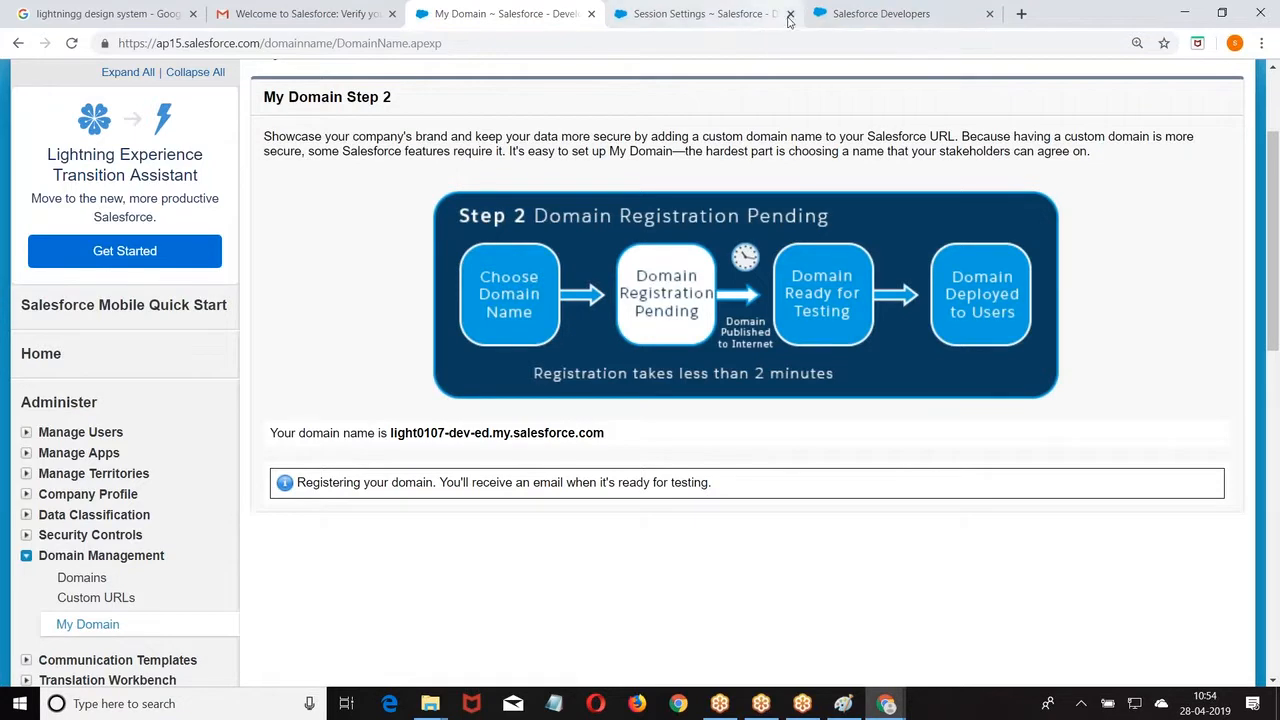
- Close the Session Settings tab and reload My Domain once more
click(789, 15)
click(507, 45)
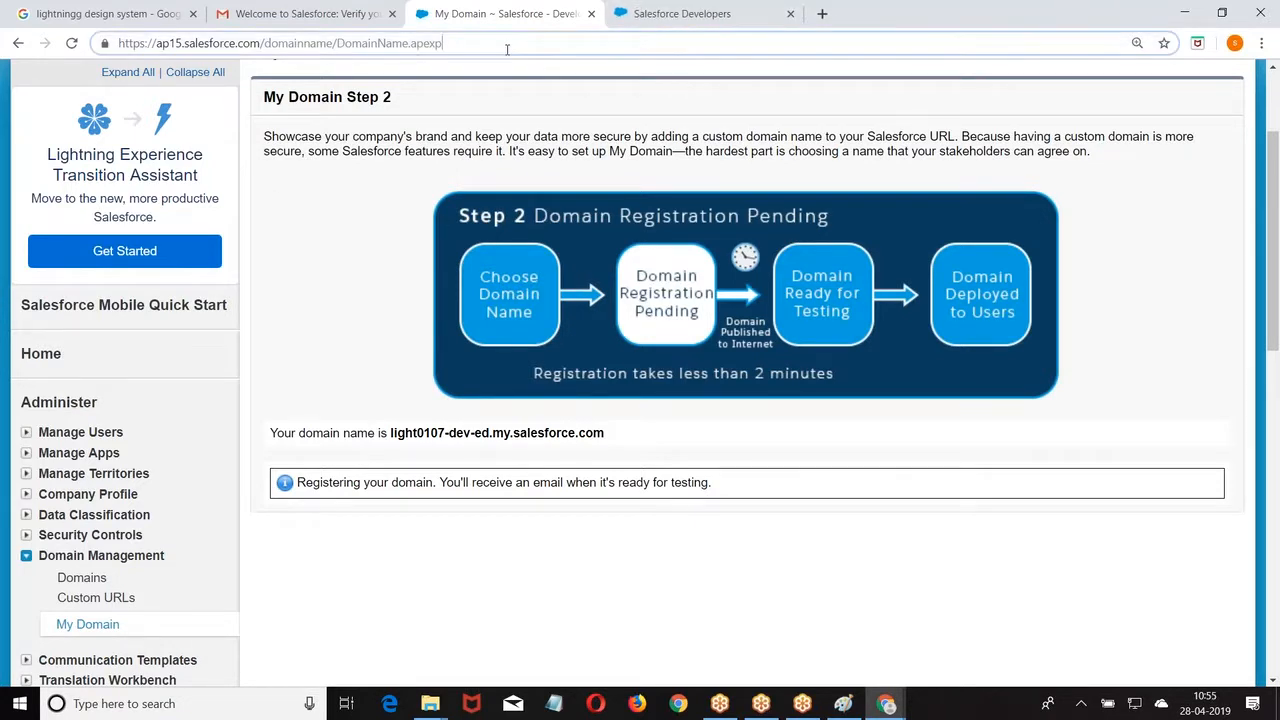
key(Return)
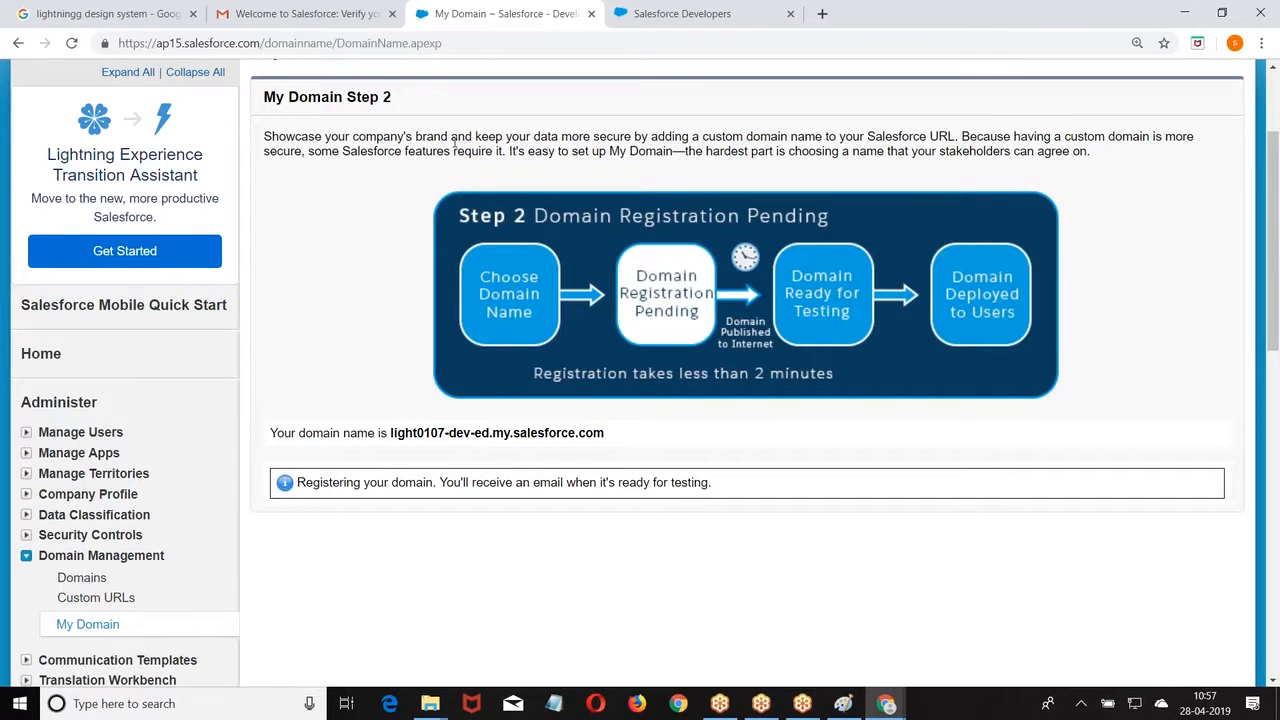
- Reload My Domain, log in via light0107-dev-ed.my.salesforce.com, and skip phone registration
click(467, 43)
key(Return)
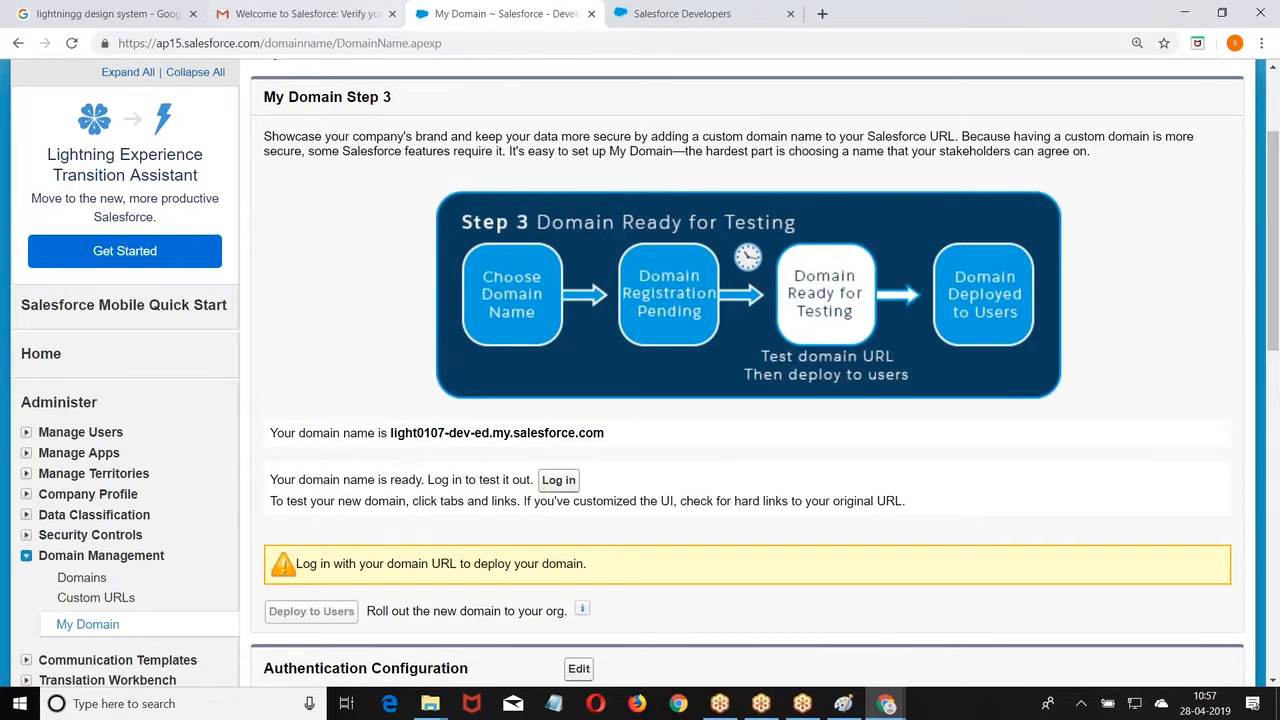
scroll(548, 320, down, 3)
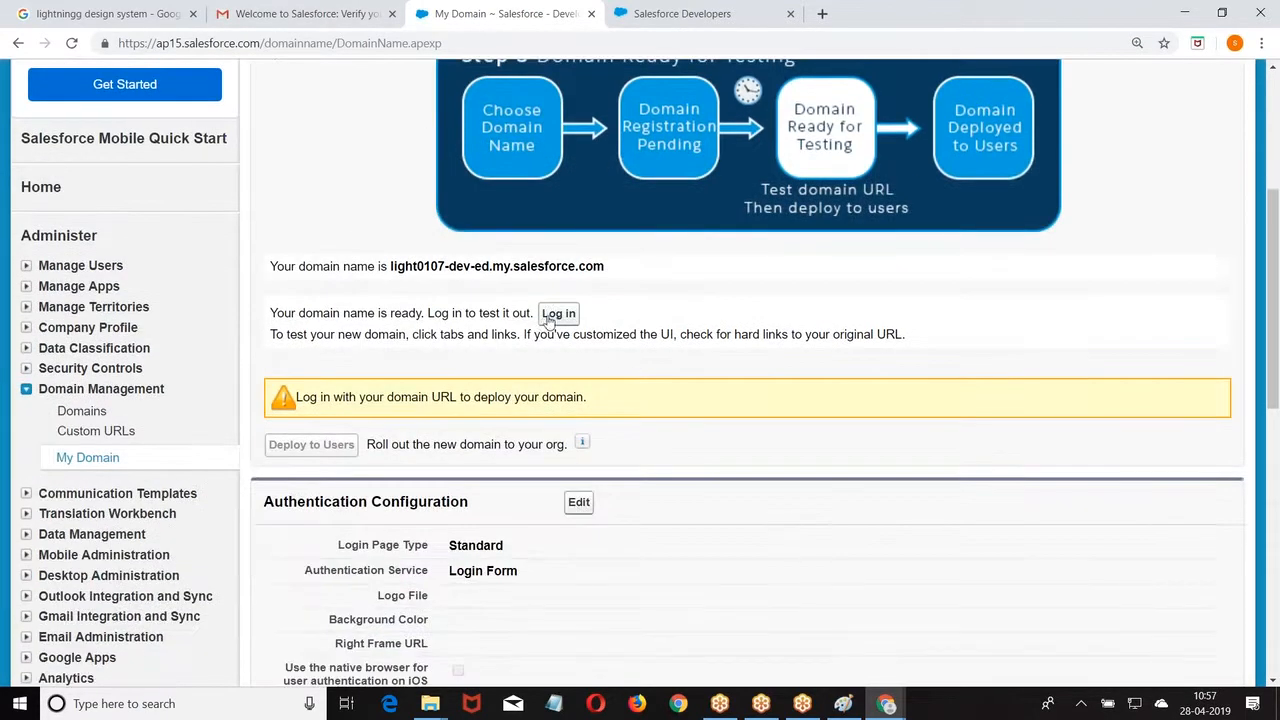
click(549, 319)
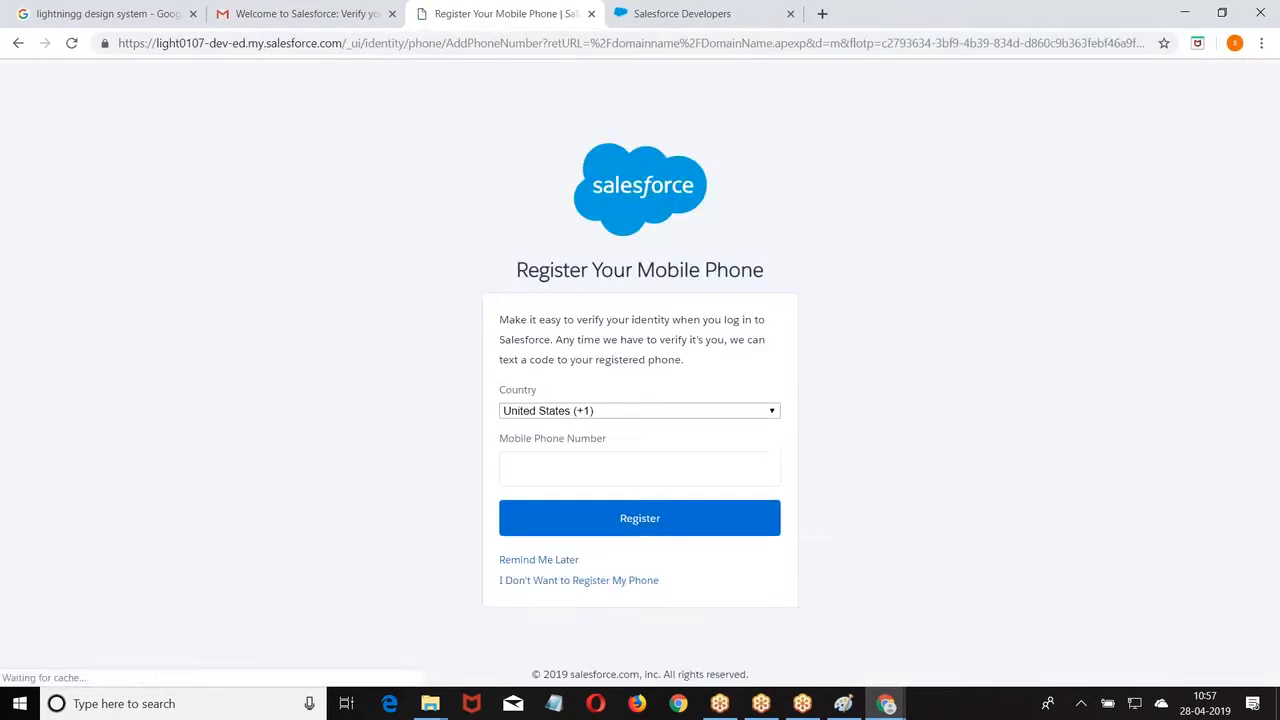
click(565, 581)
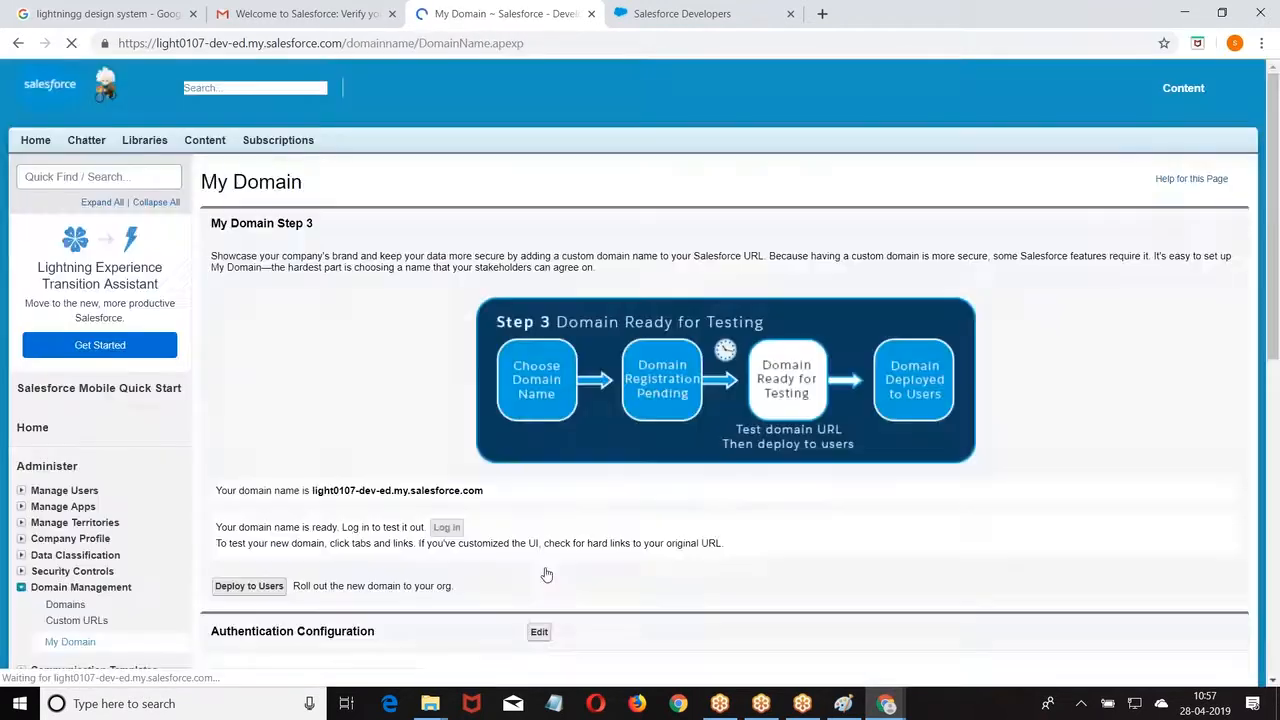
scroll(403, 343, down, 3)
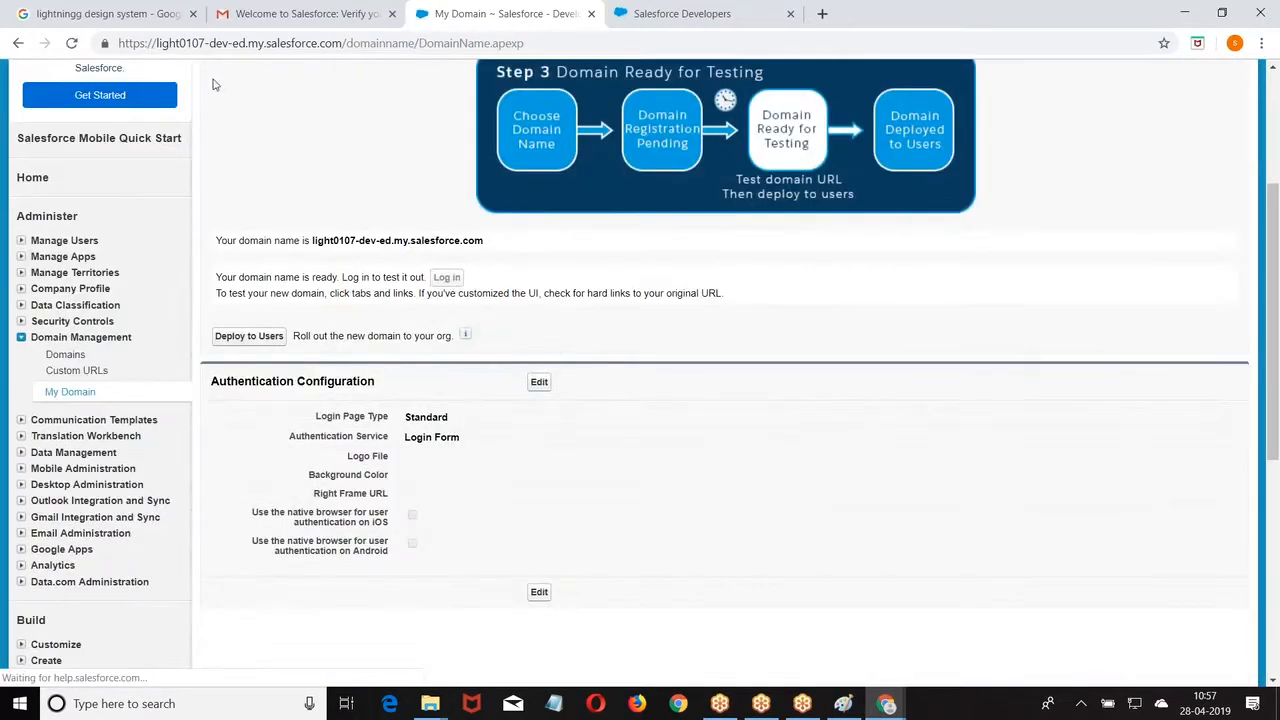
drag(120, 43, 613, 52)
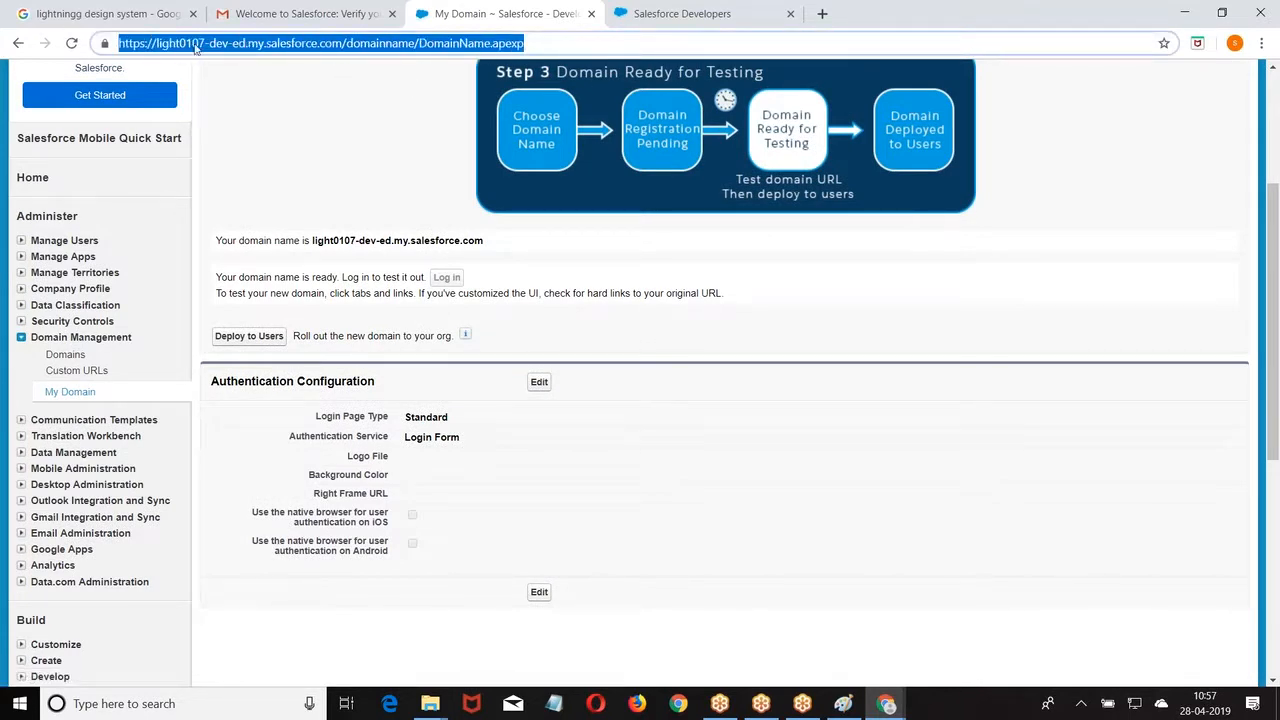
- Deploy the light0107-dev-ed domain to users, confirm with OK, and review the Step 4 settings
click(245, 336)
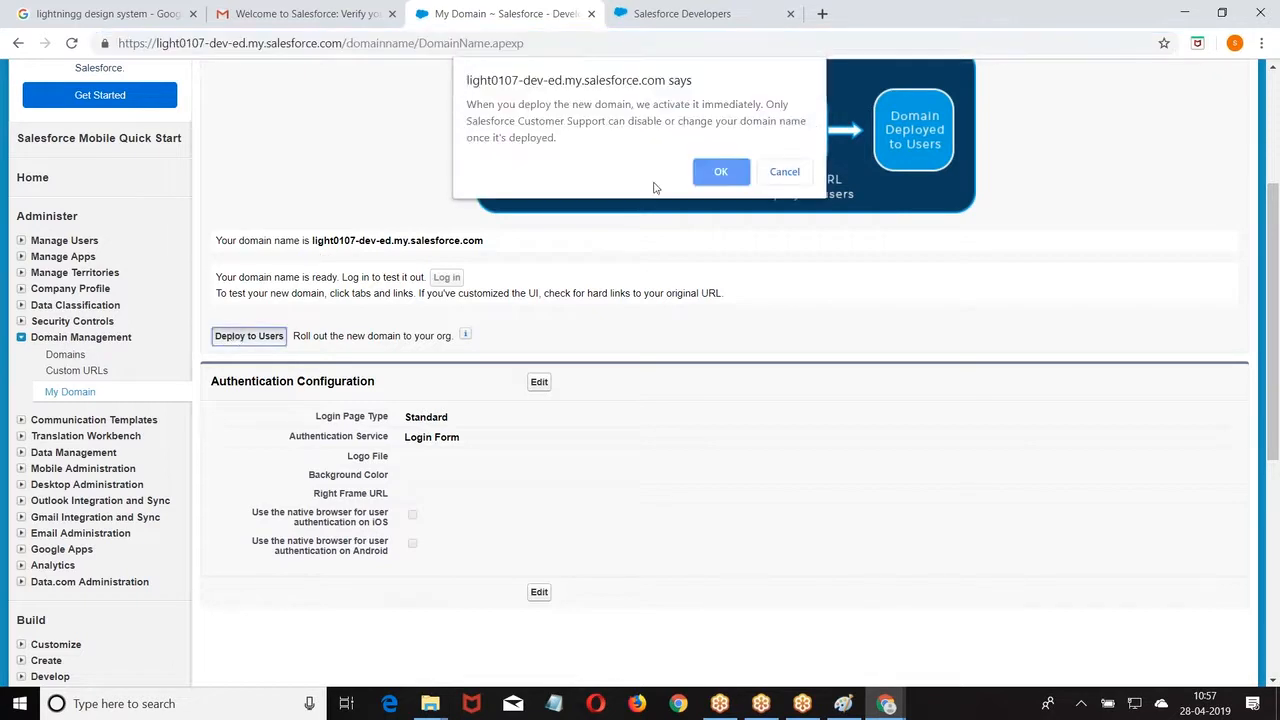
click(712, 172)
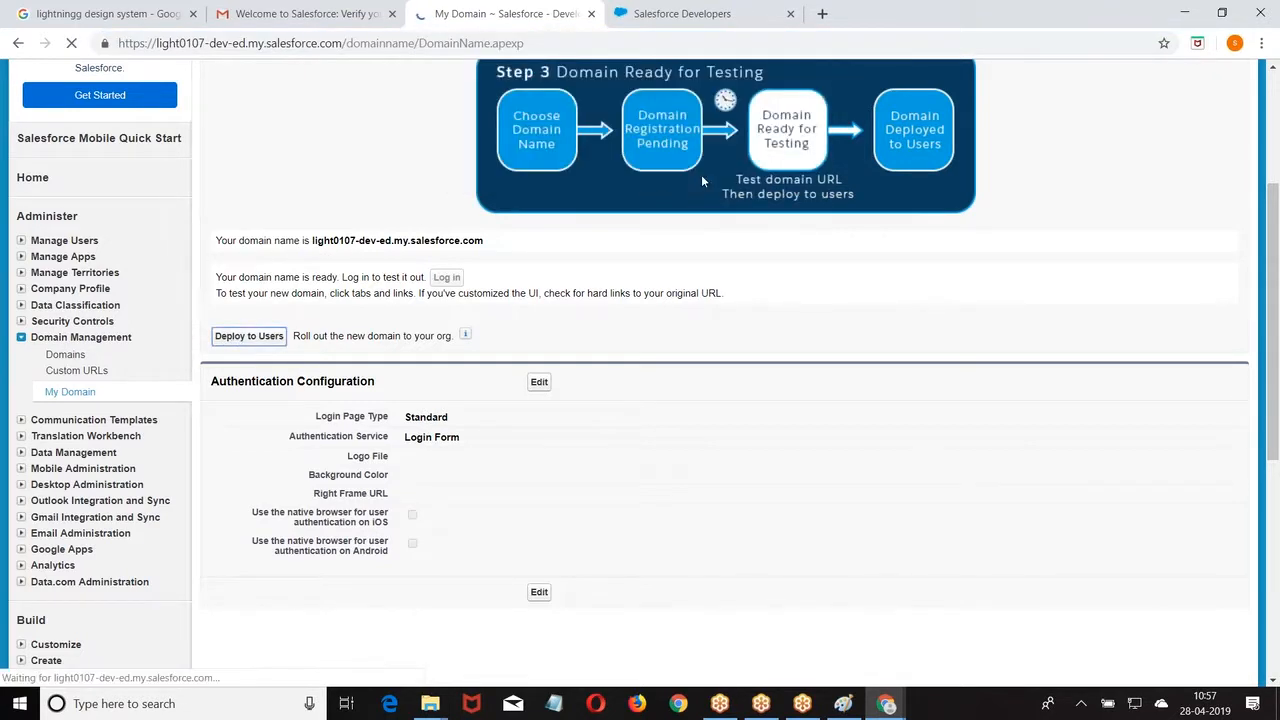
scroll(340, 178, down, 1)
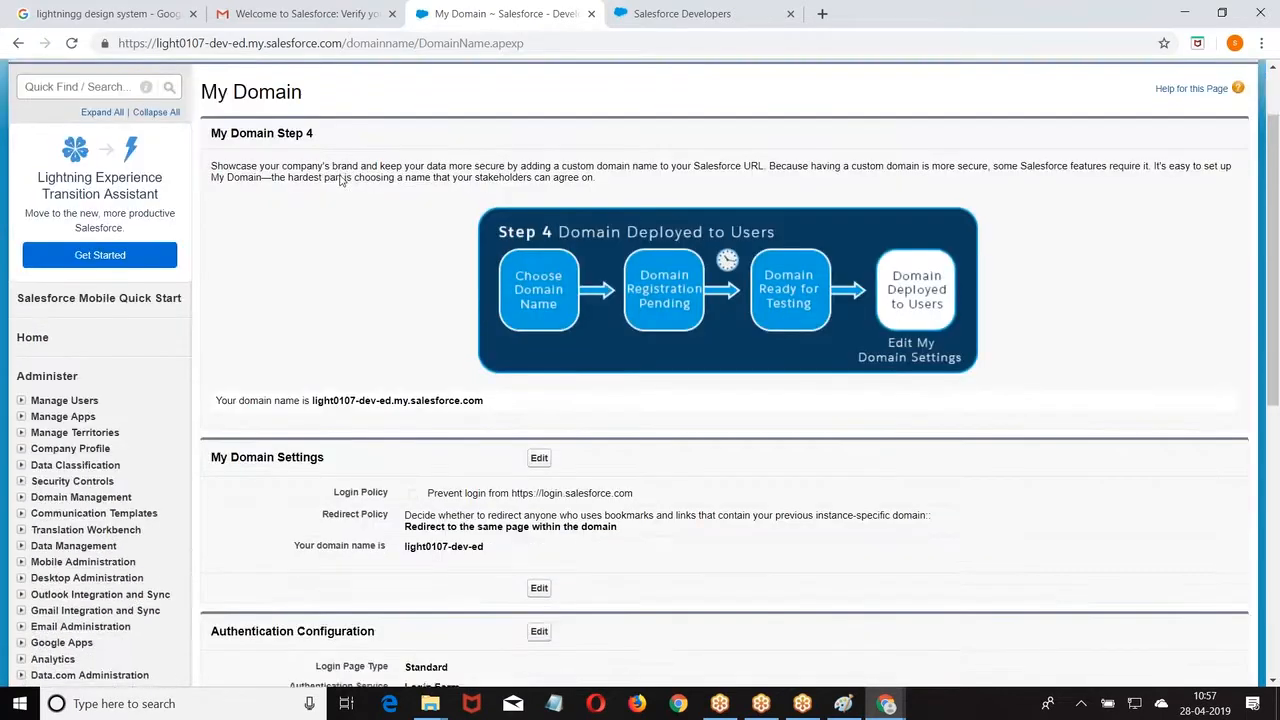
scroll(340, 178, down, 1)
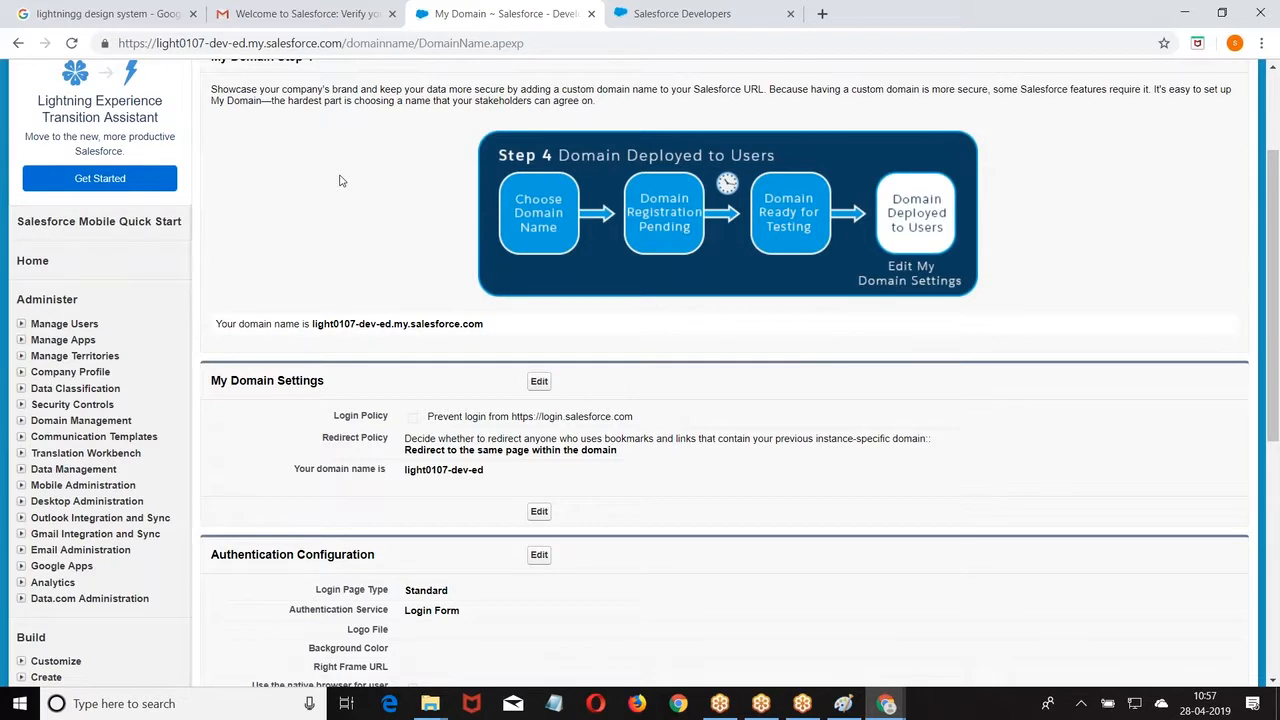
scroll(339, 180, down, 1)
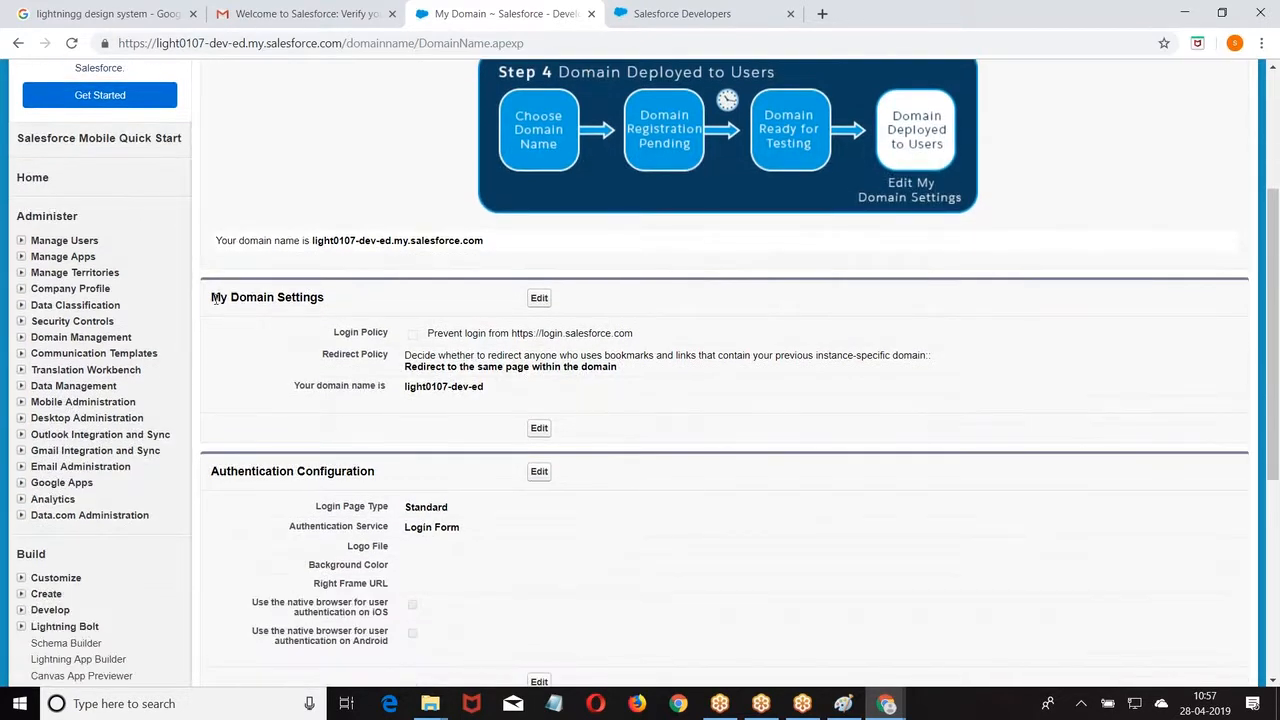
drag(212, 297, 320, 297)
scroll(580, 329, down, 1)
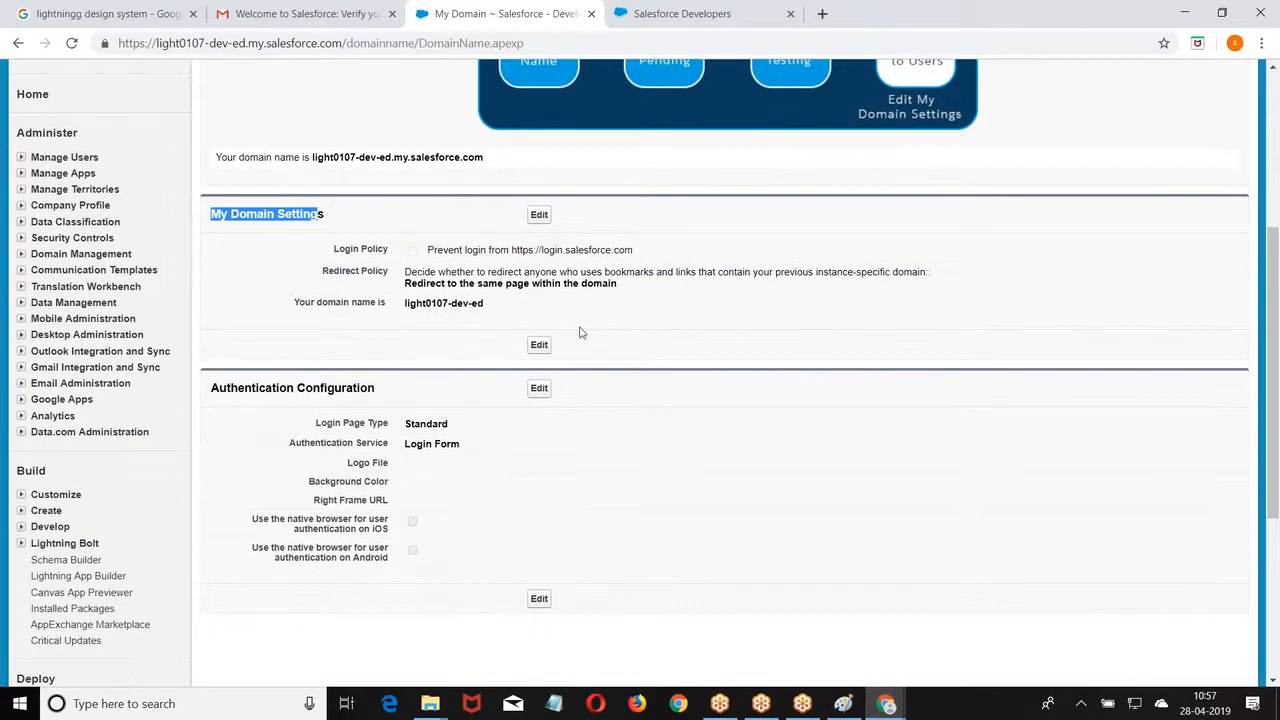
- Untick 'Prevent login from login.salesforce.com' in My Domain Settings and save, keeping same-page redirect
click(539, 216)
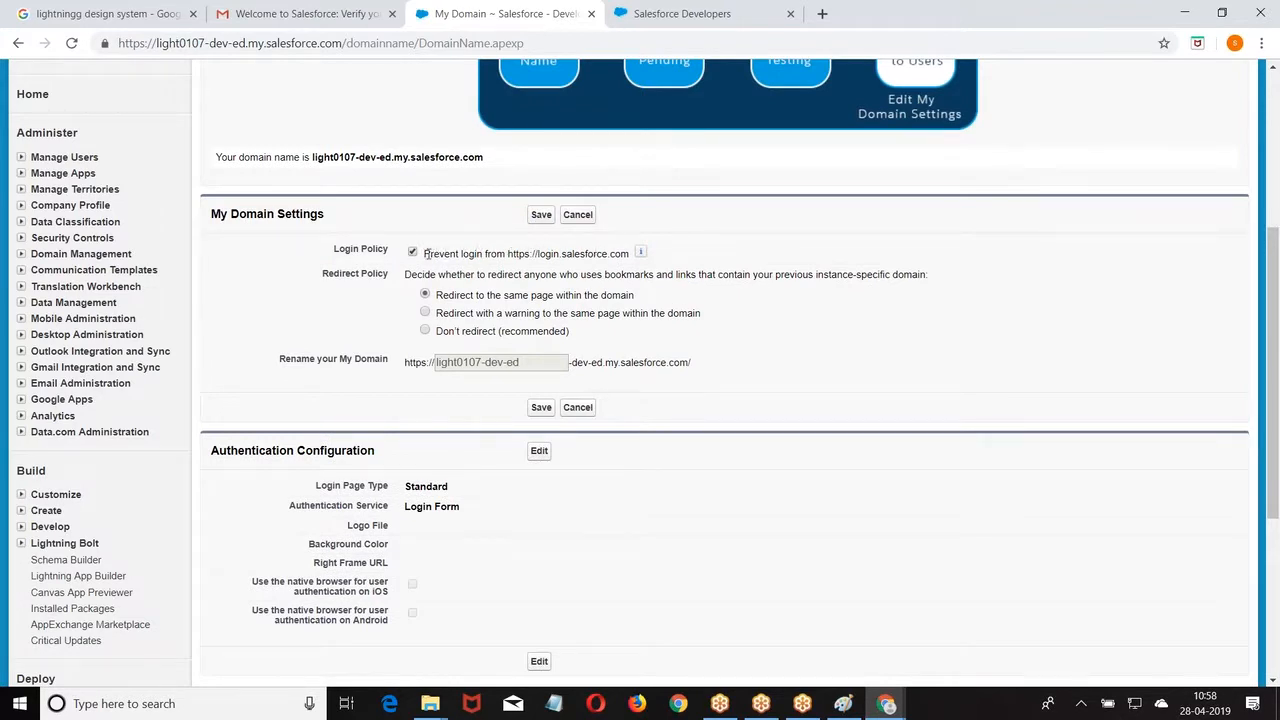
drag(424, 254, 626, 254)
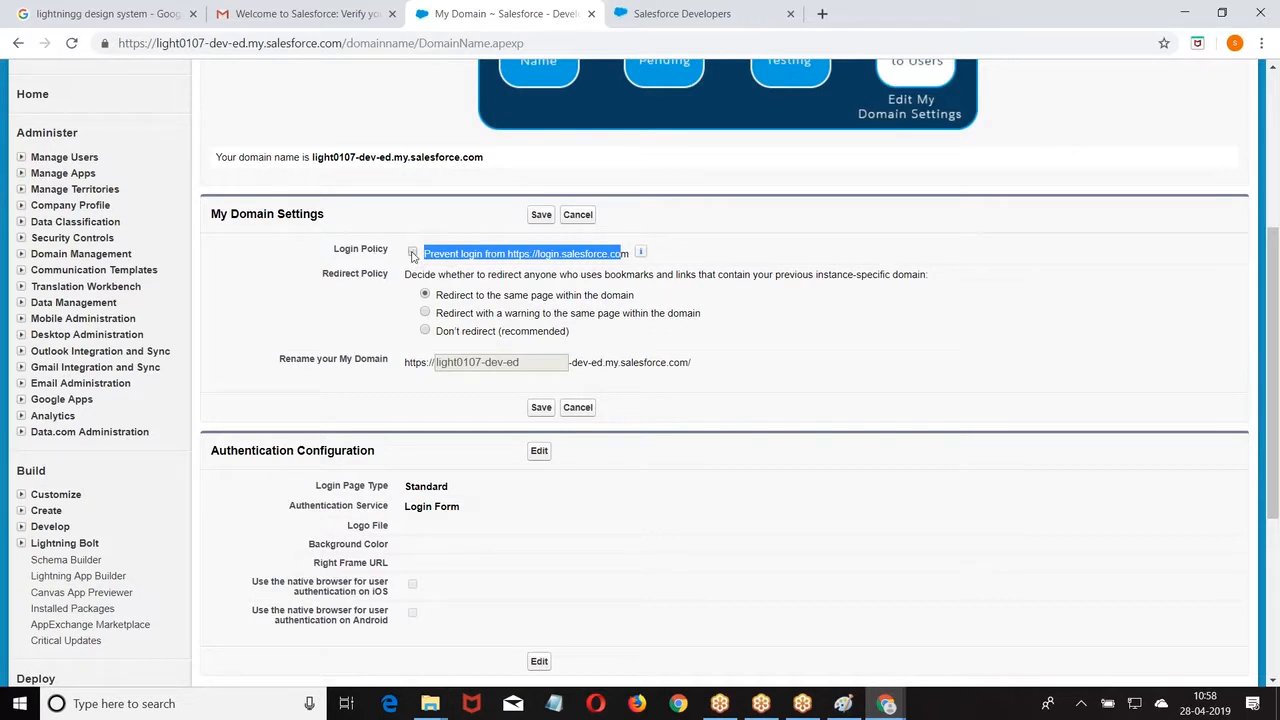
click(690, 277)
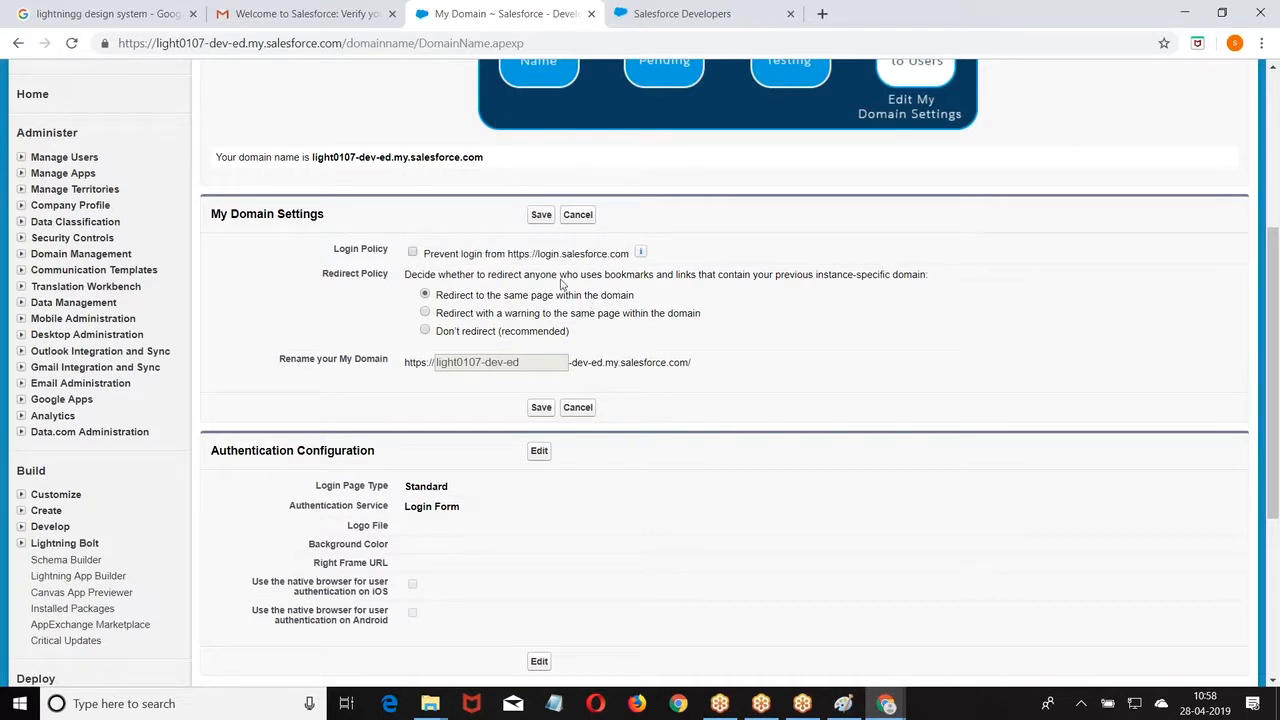
click(541, 215)
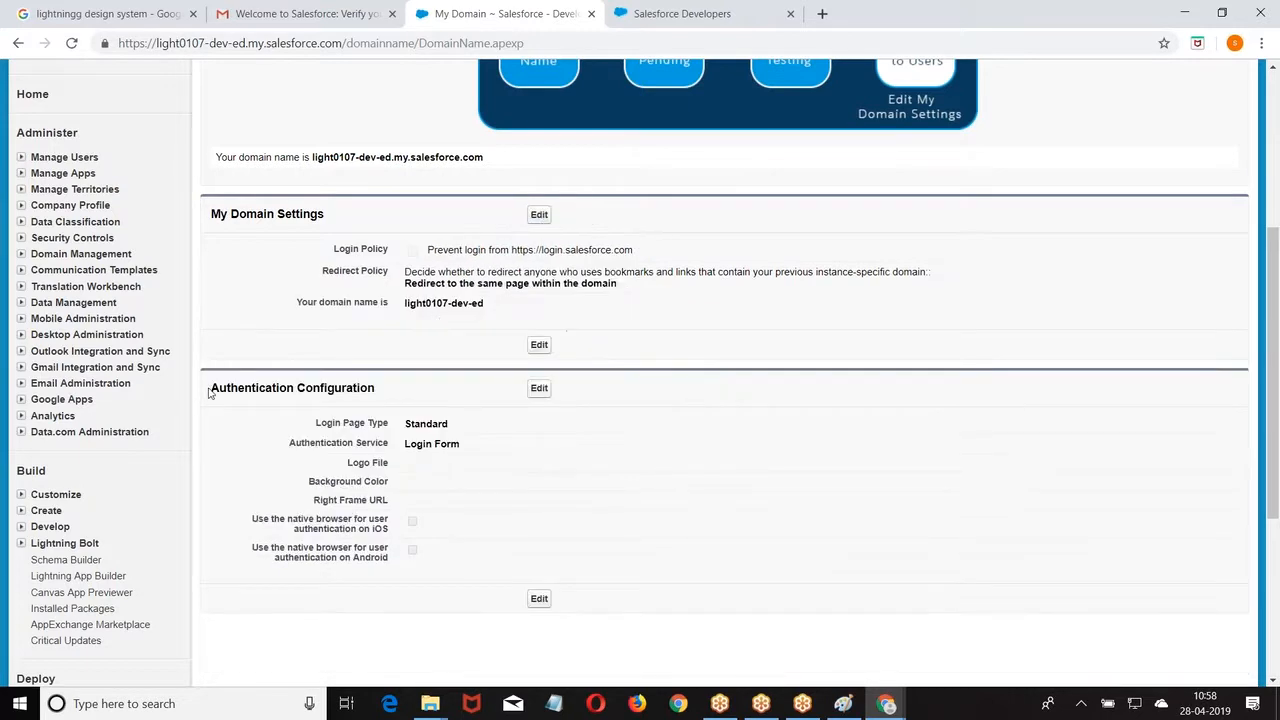
drag(209, 393, 386, 390)
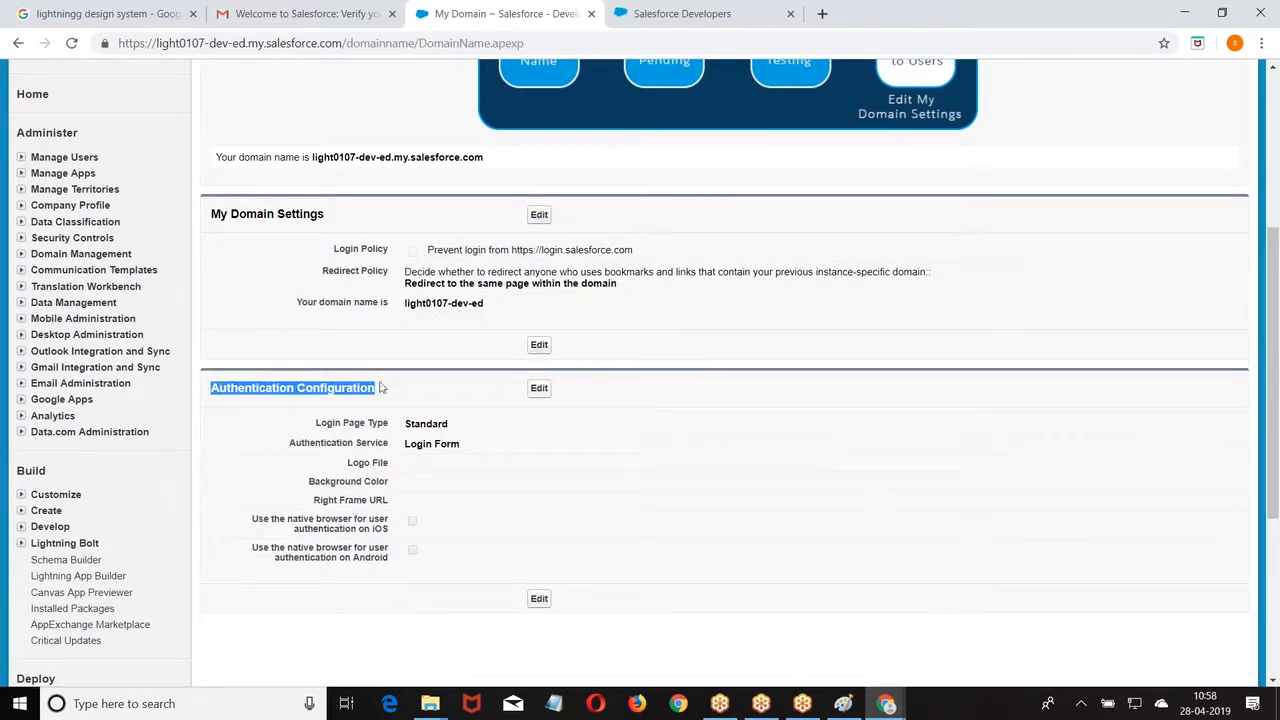
- Review the Authentication Configuration (Standard login page, #F4F6F9 background) and save it
click(539, 389)
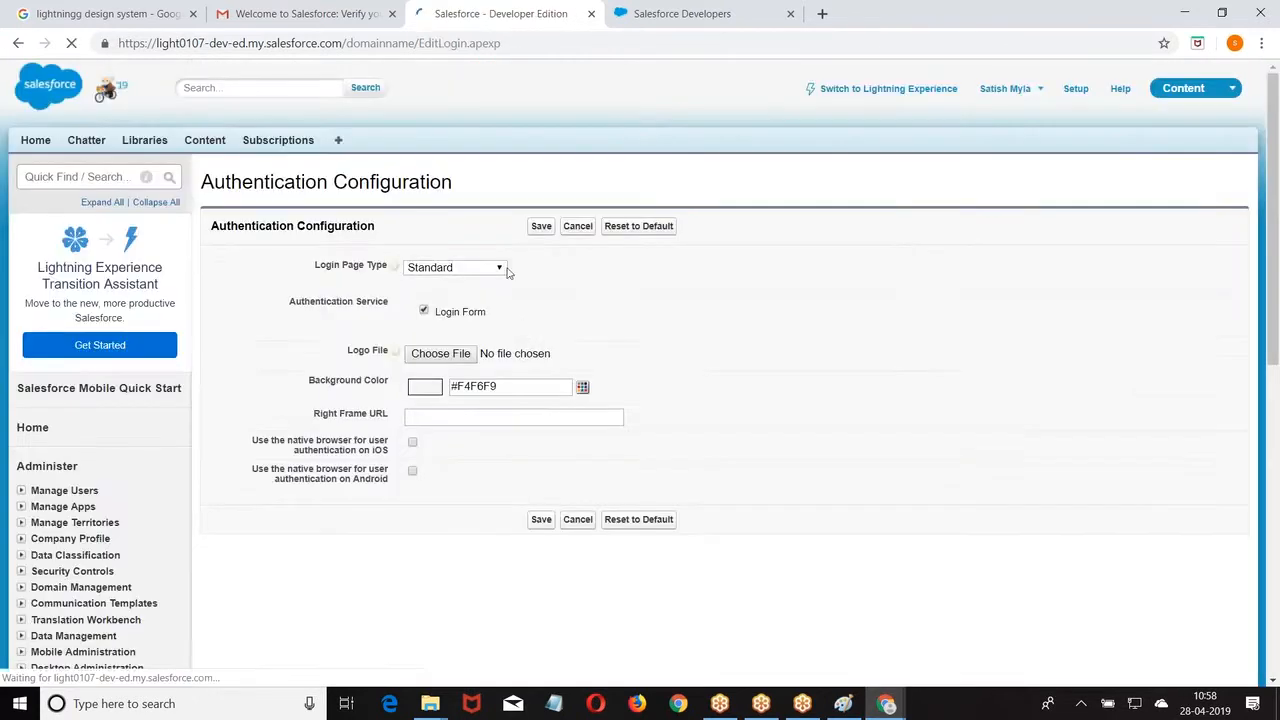
scroll(609, 277, down, 1)
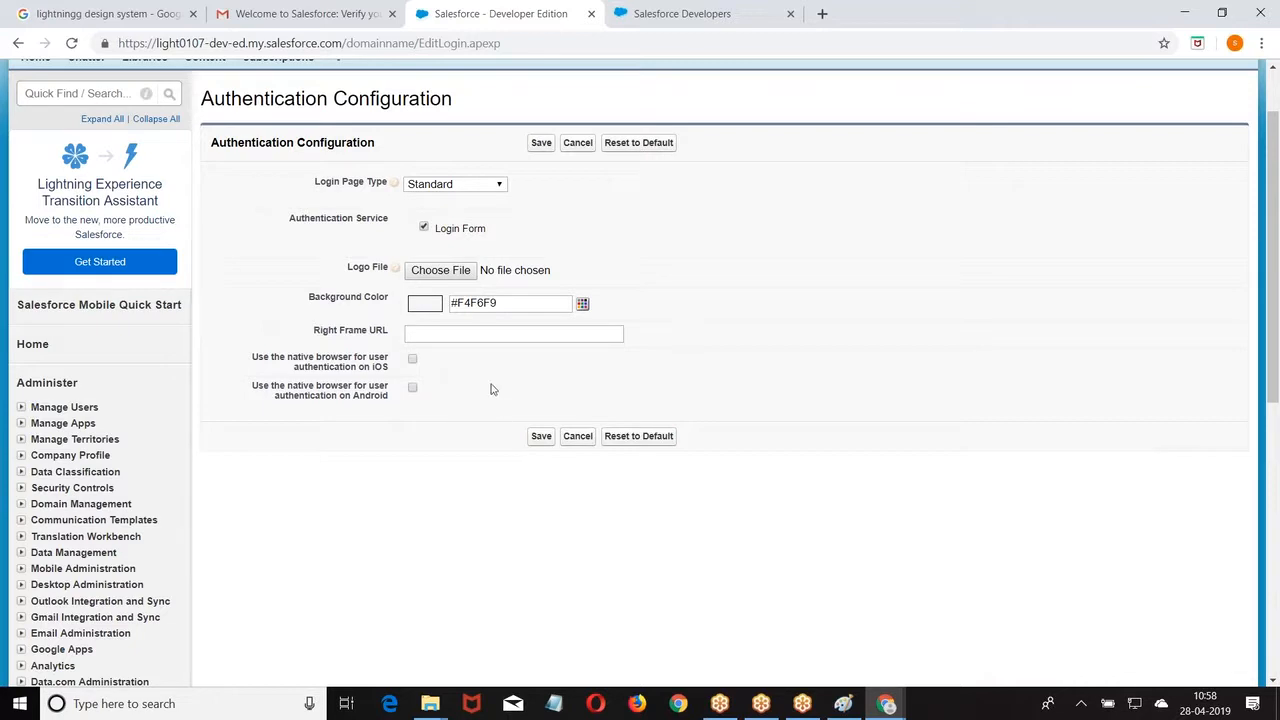
scroll(492, 392, up, 1)
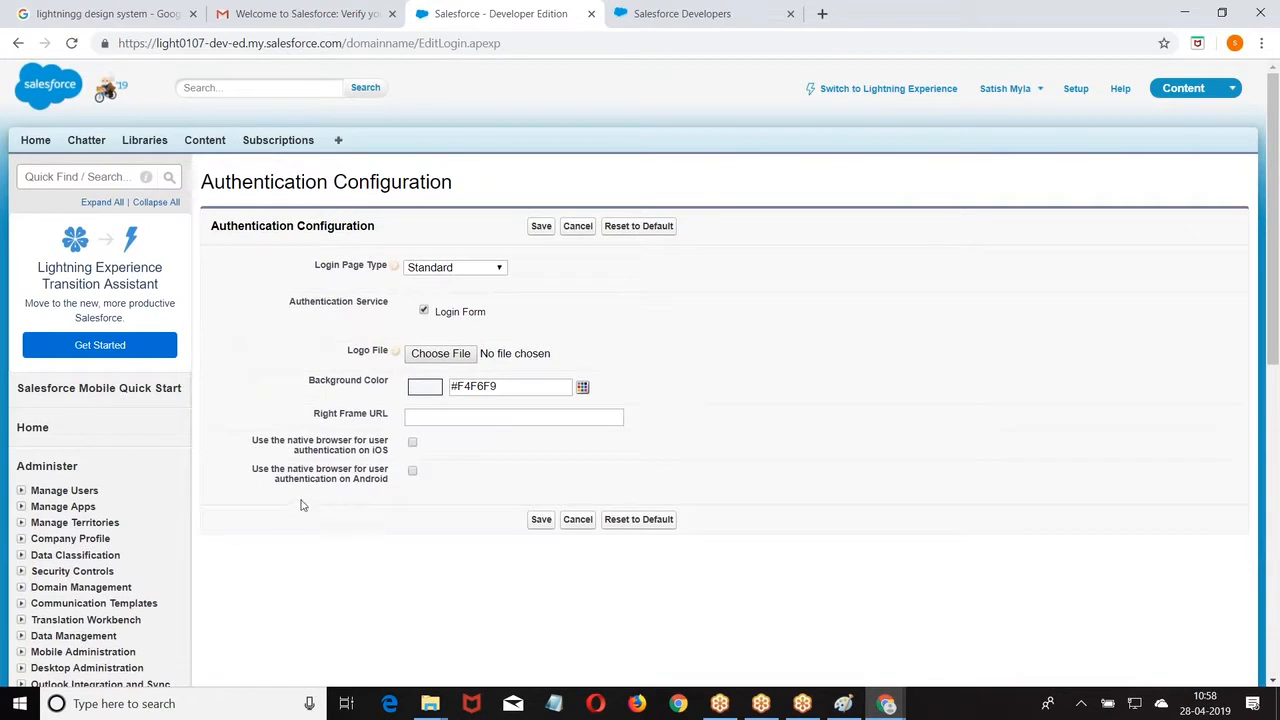
click(539, 227)
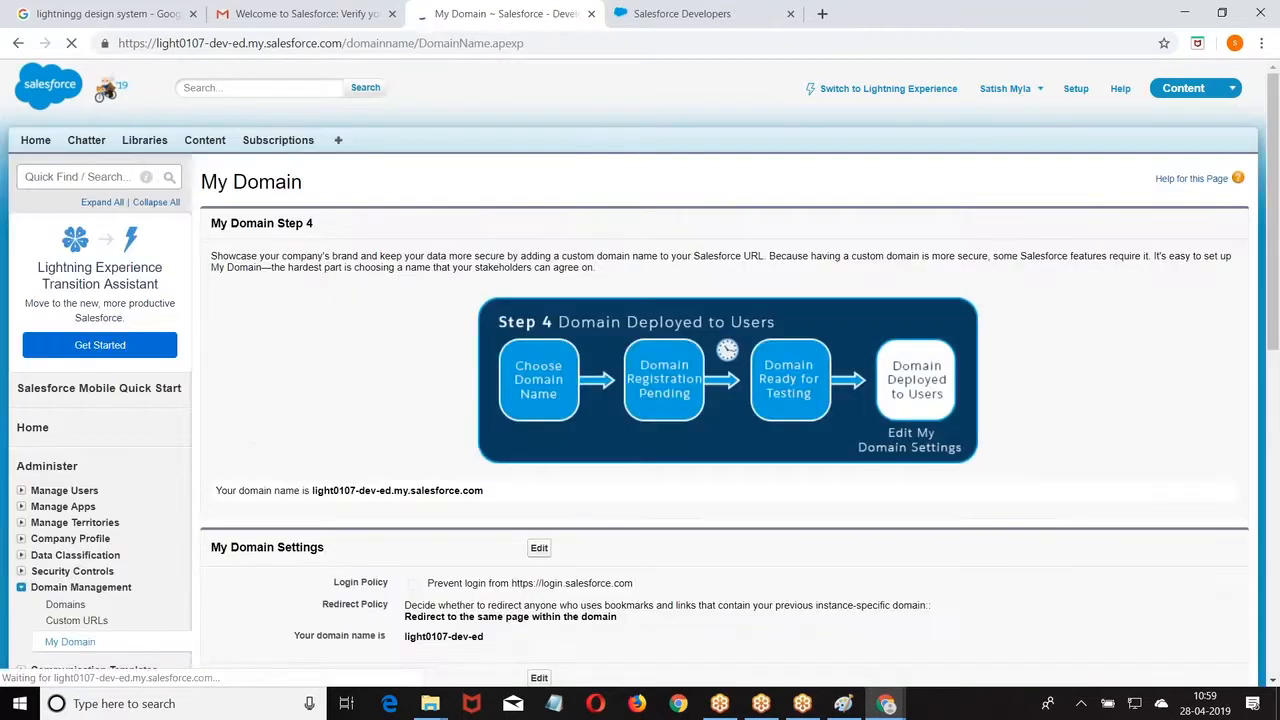
- Scroll down the My Domain page, then bring the Developer Console window to the front
scroll(557, 137, down, 3)
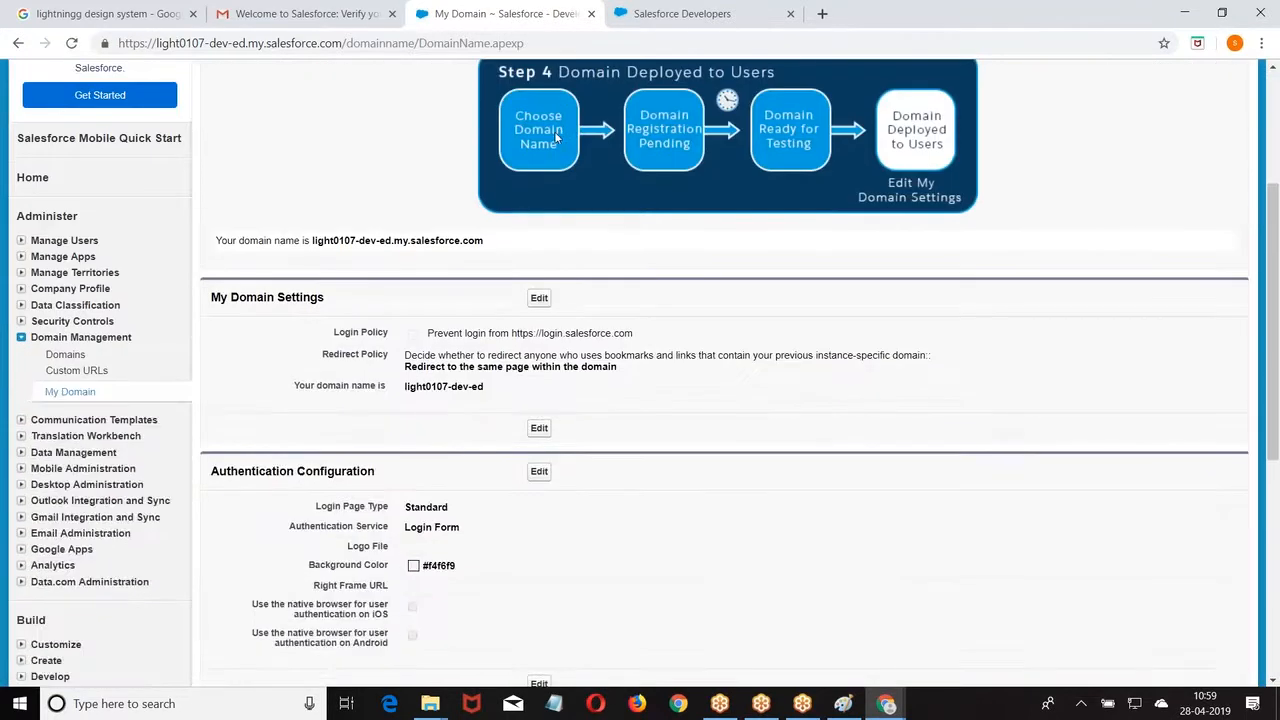
scroll(560, 160, down, 1)
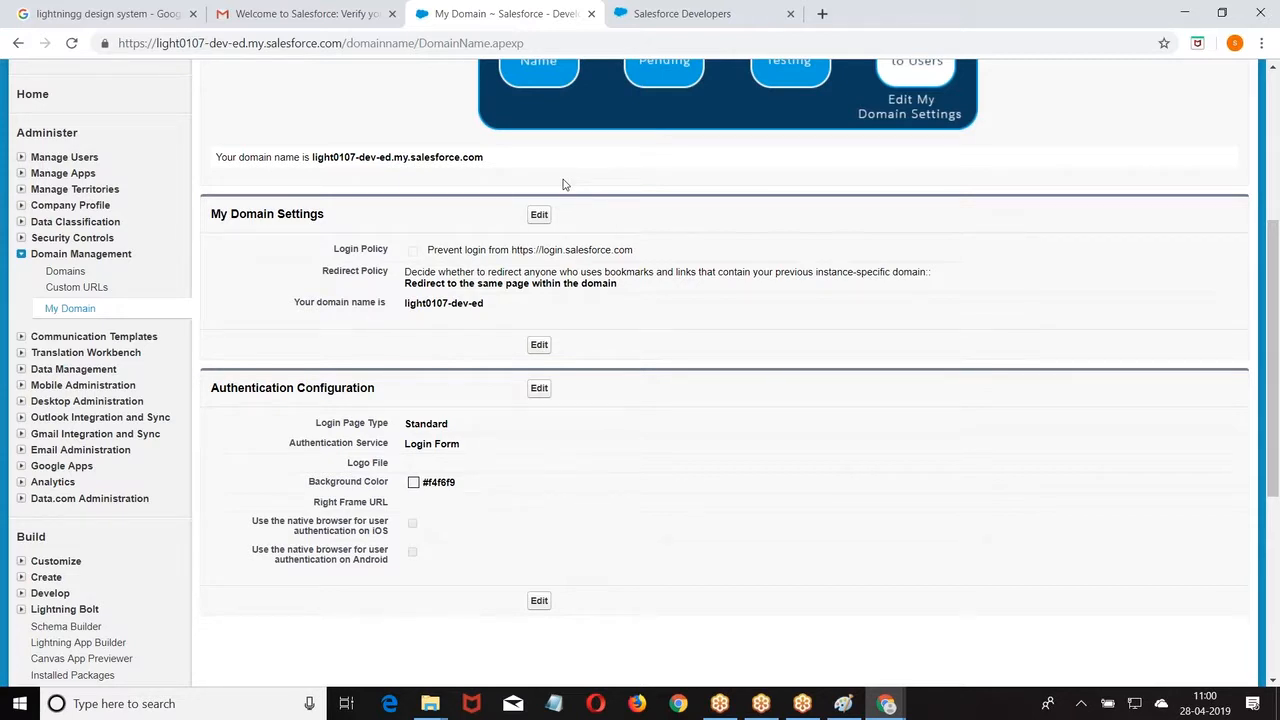
click(885, 706)
click(921, 596)
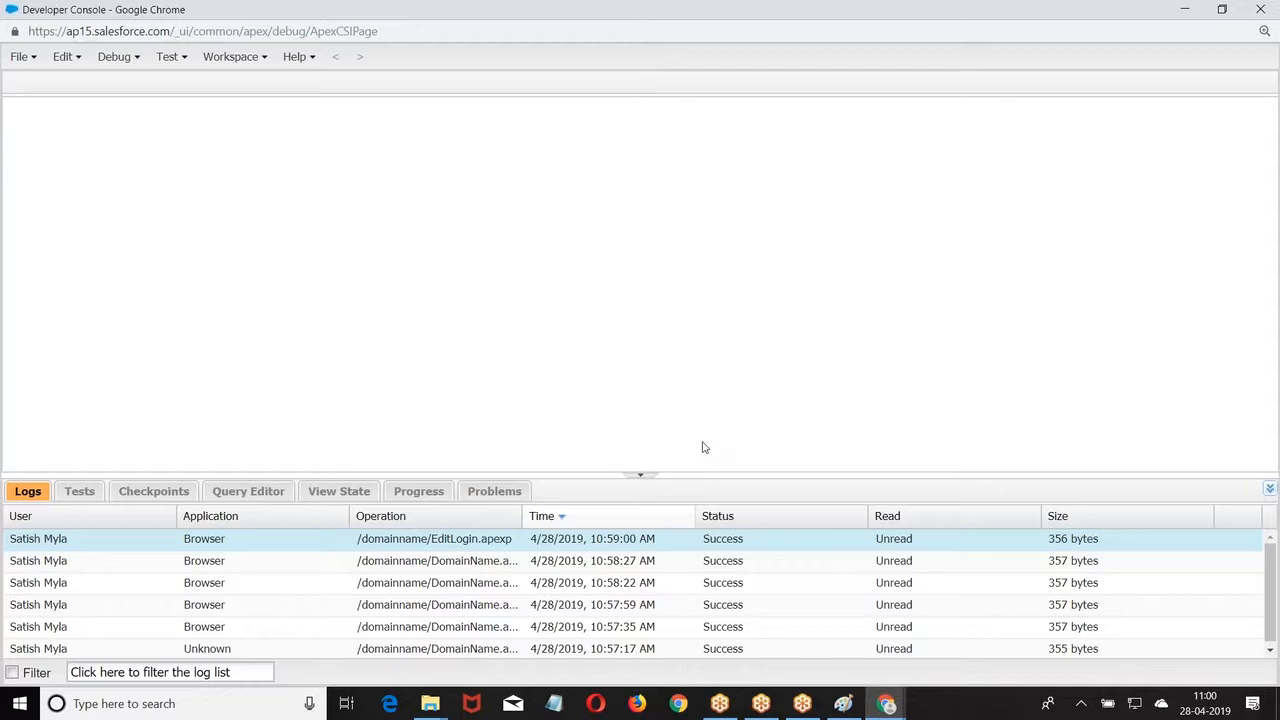
- In a maximized Notepad, type 'SAT : 5:30 PM--8:30 PM' underlined with equals signs
click(554, 703)
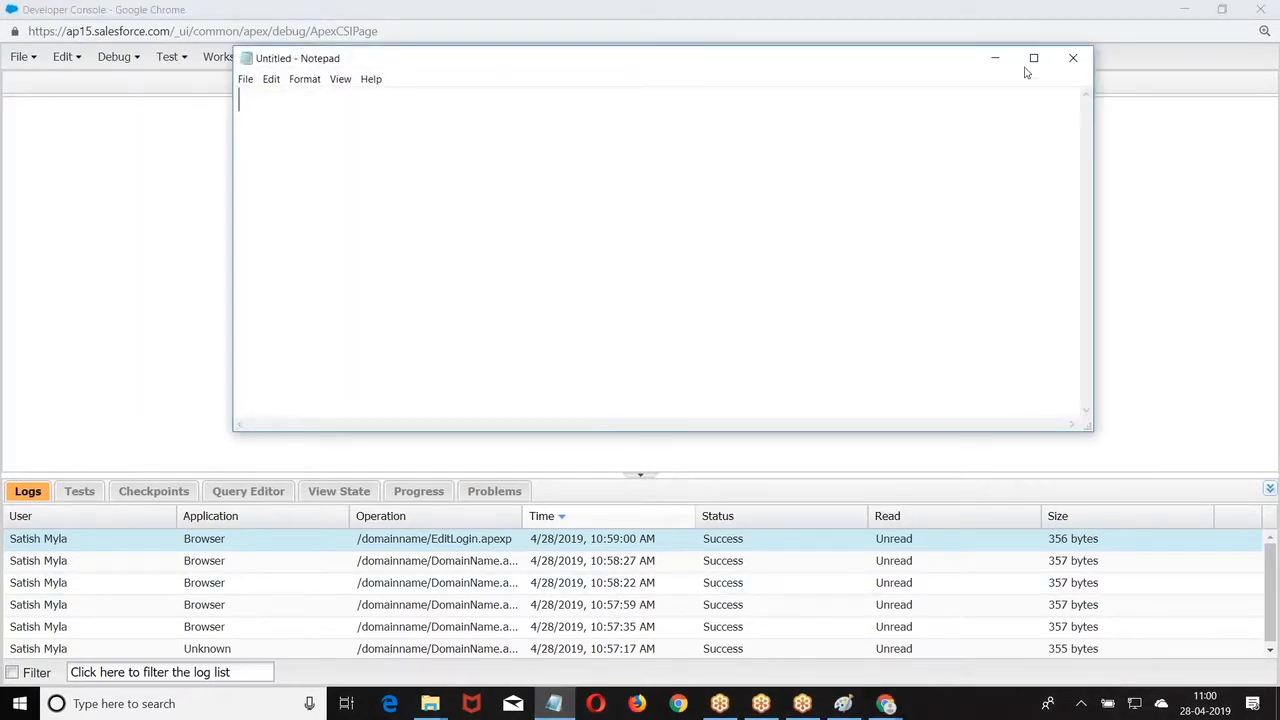
click(1029, 59)
text(SA)
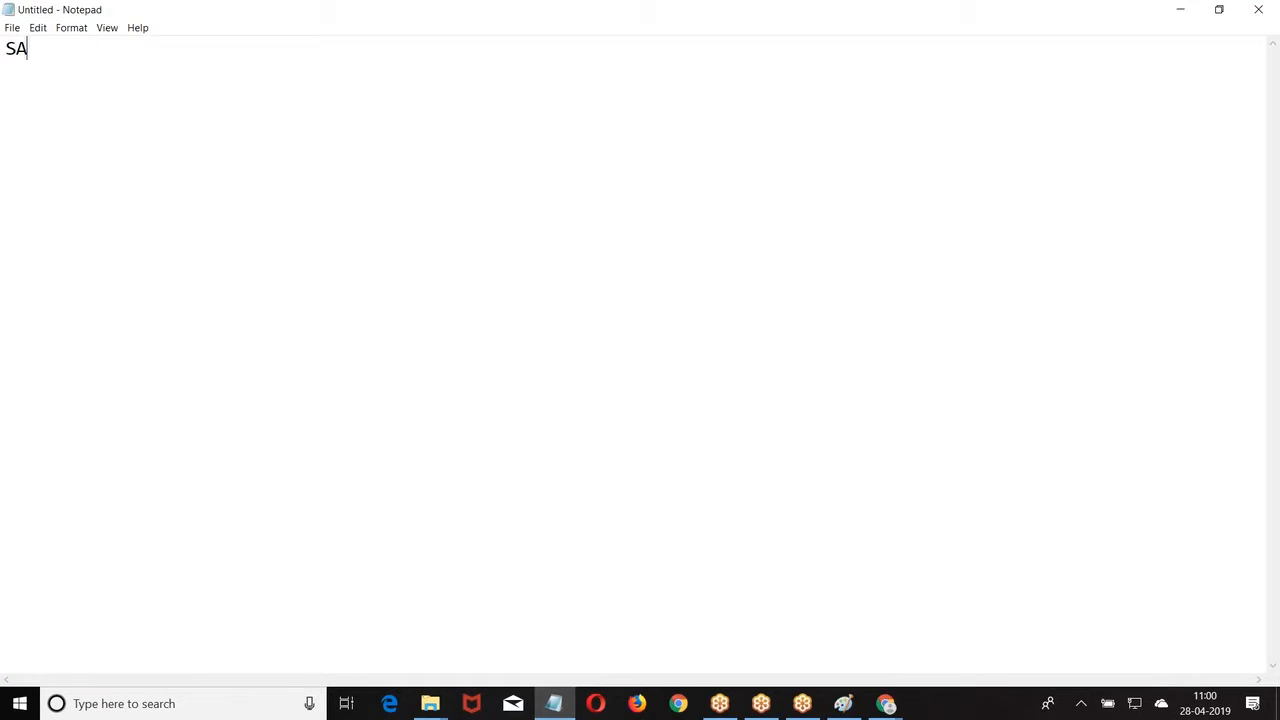
text(N : 5:30 )
text(A)
key(BackSpace)
text(PM )
text(to)
key(BackSpace)
key(BackSpace)
key(BackSpace)
key(BackSpace)
key(BackSpace)
key(BackSpace)
key(BackSpace)
key(BackSpace)
key(BackSpace)
key(BackSpace)
key(BackSpace)
key(BackSpace)
key(BackSpace)
key(BackSpace)
text(T : 5:30 PM--9)
key(BackSpace)
text(8:3)
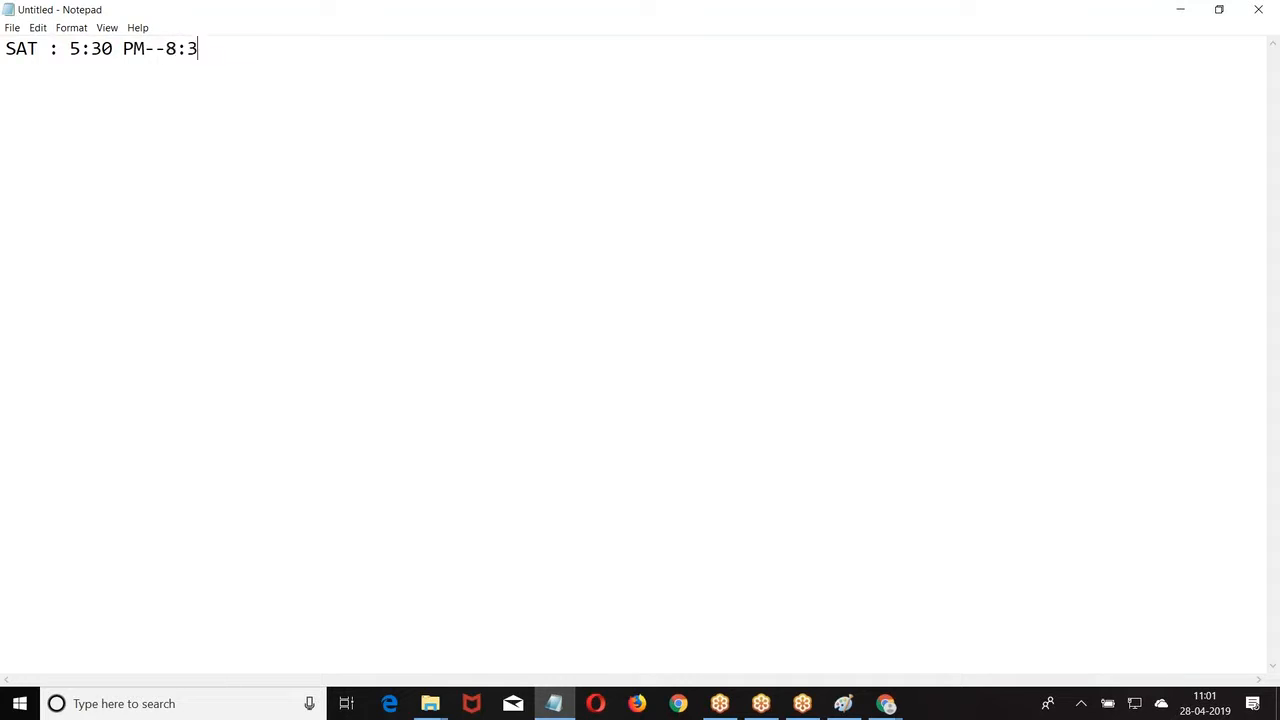
text(0 PM)
key(Return)
text(==========================)
- Add 'Sun : 8:00 AM --10:30 AM' on the next line with an equals-sign separator below
key(Return)
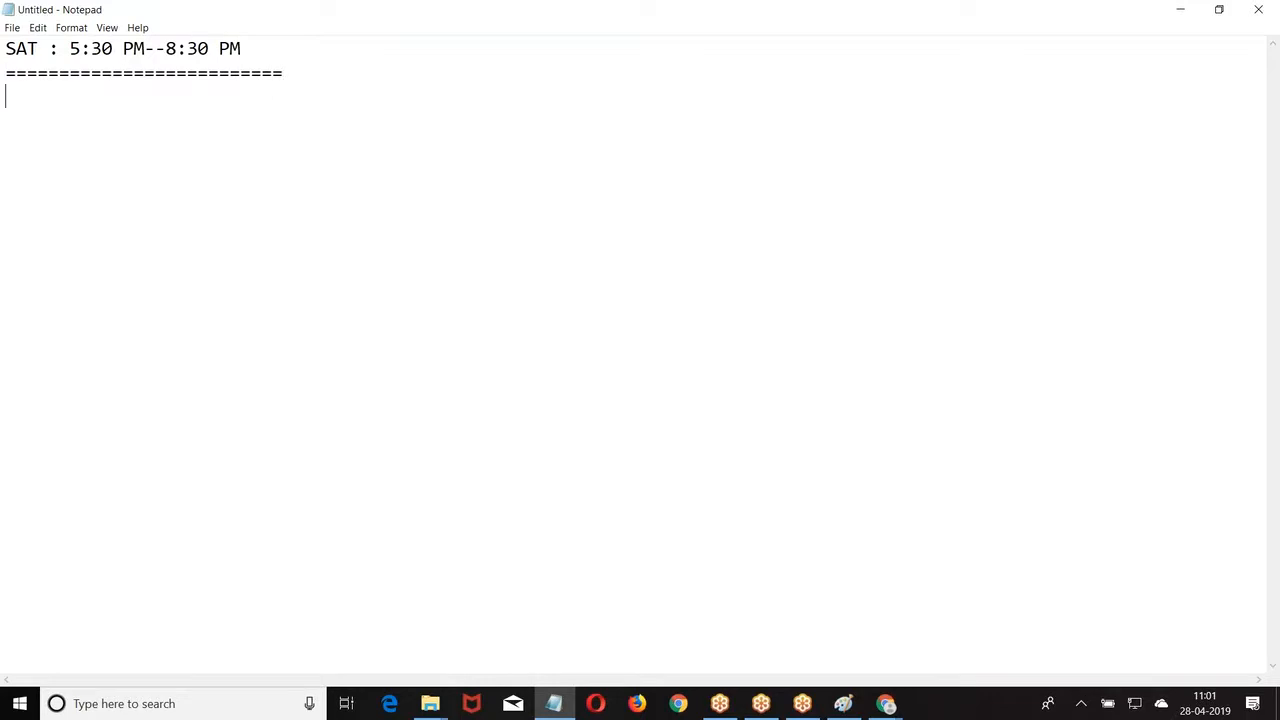
text(Sun :)
key(BackSpace)
text(:)
key(BackSpace)
text(8:00 A)
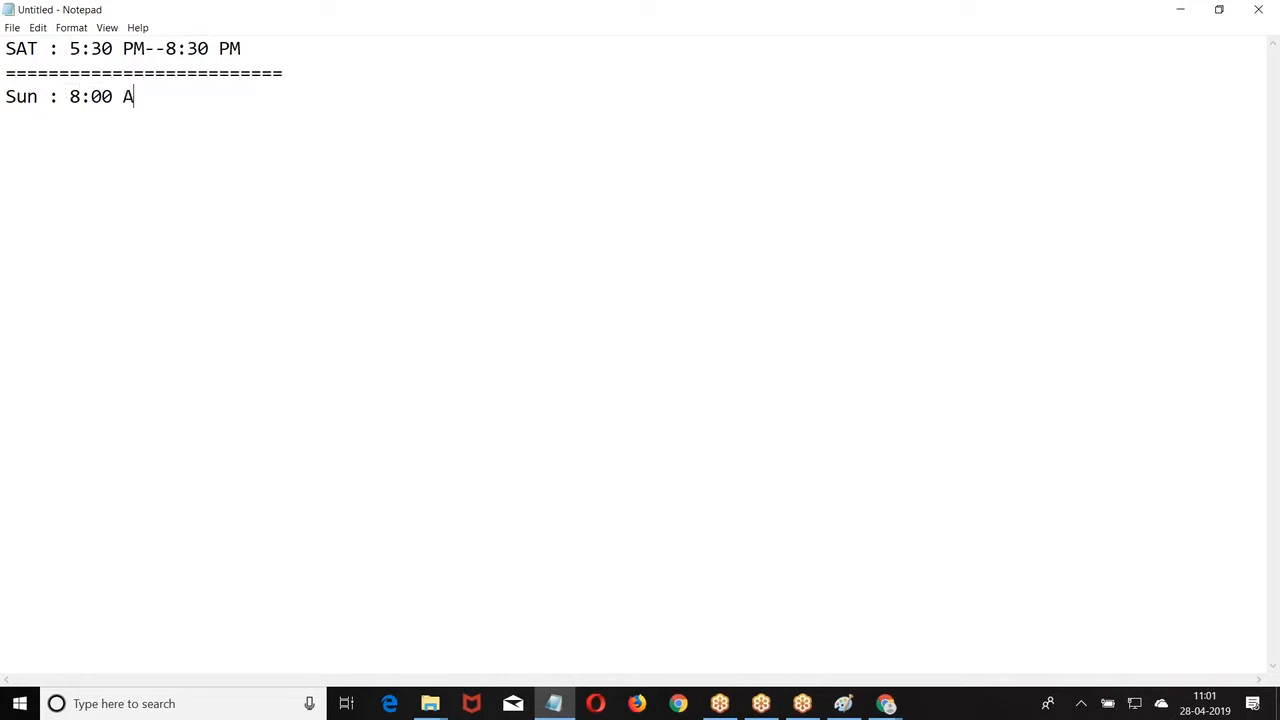
text(M --10:30 AM)
key(Return)
text(=)
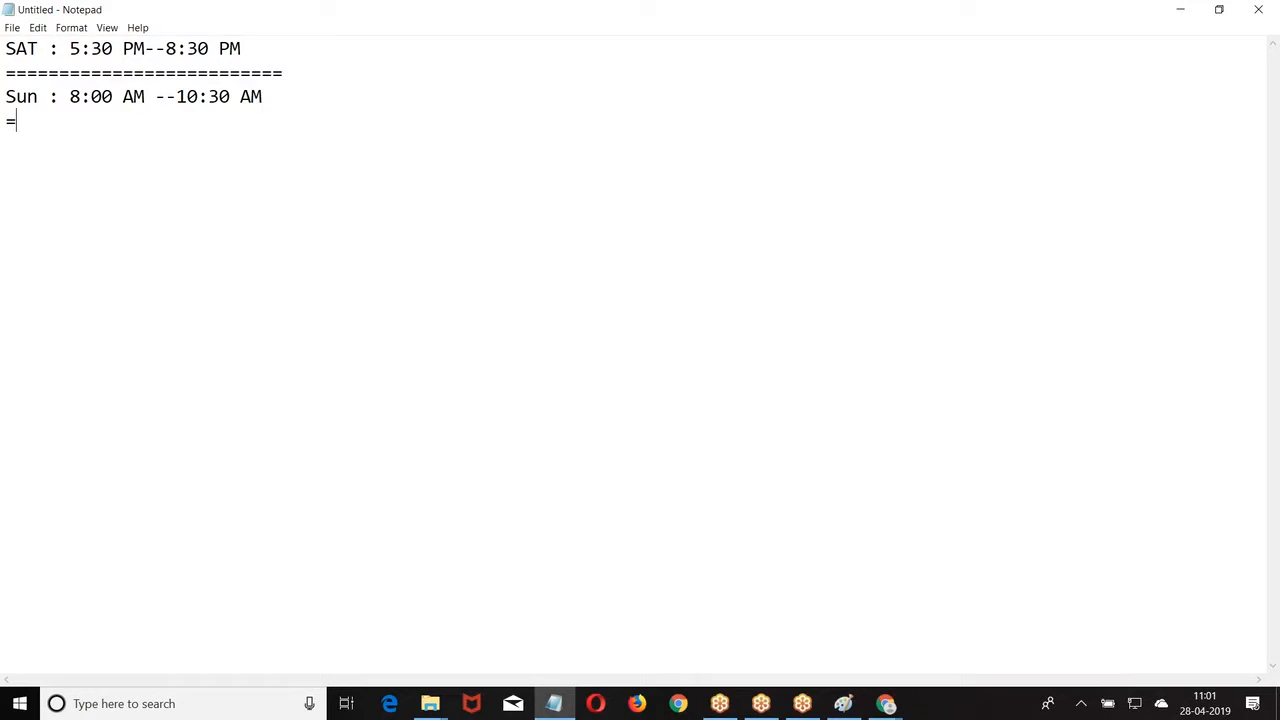
text(============================)
key(BackSpace)
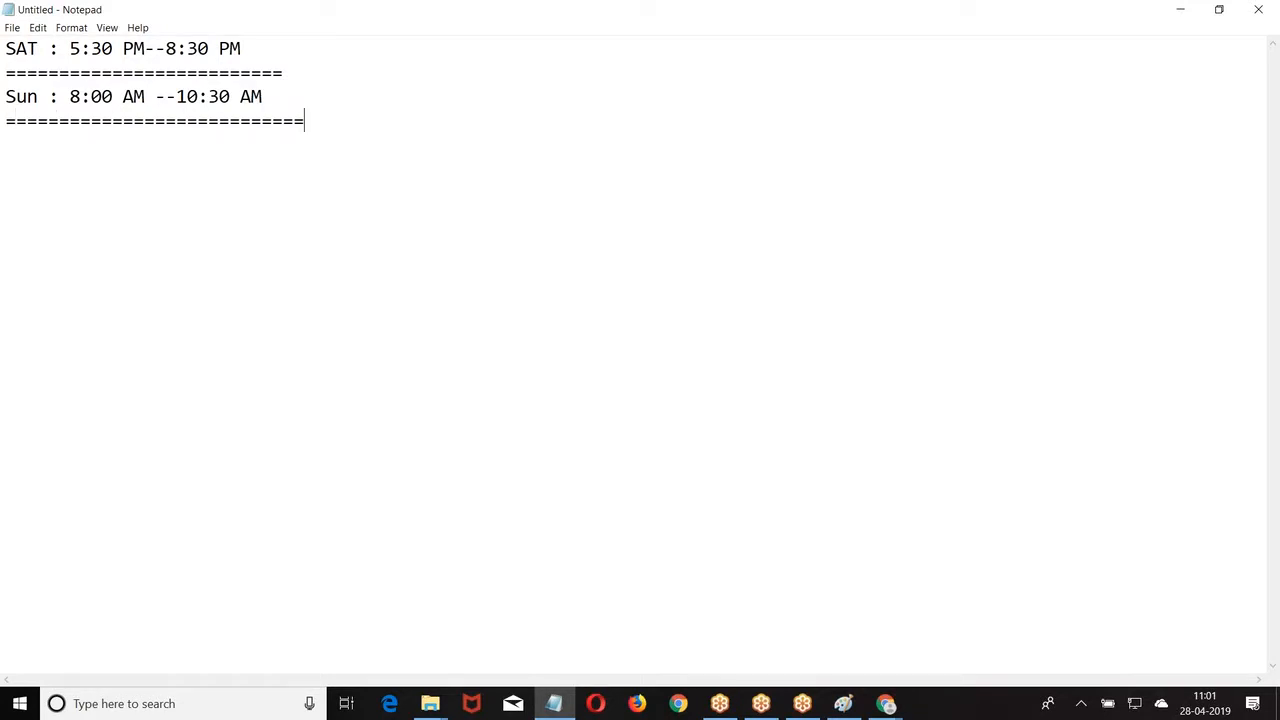
- Below the separator, type the training site's web address, a dashed underline, and '==>username /password :'
key(Return)
click(319, 119)
key(Return)
key(Return)
key(Return)
text(satishmyla.in)
key(Return)
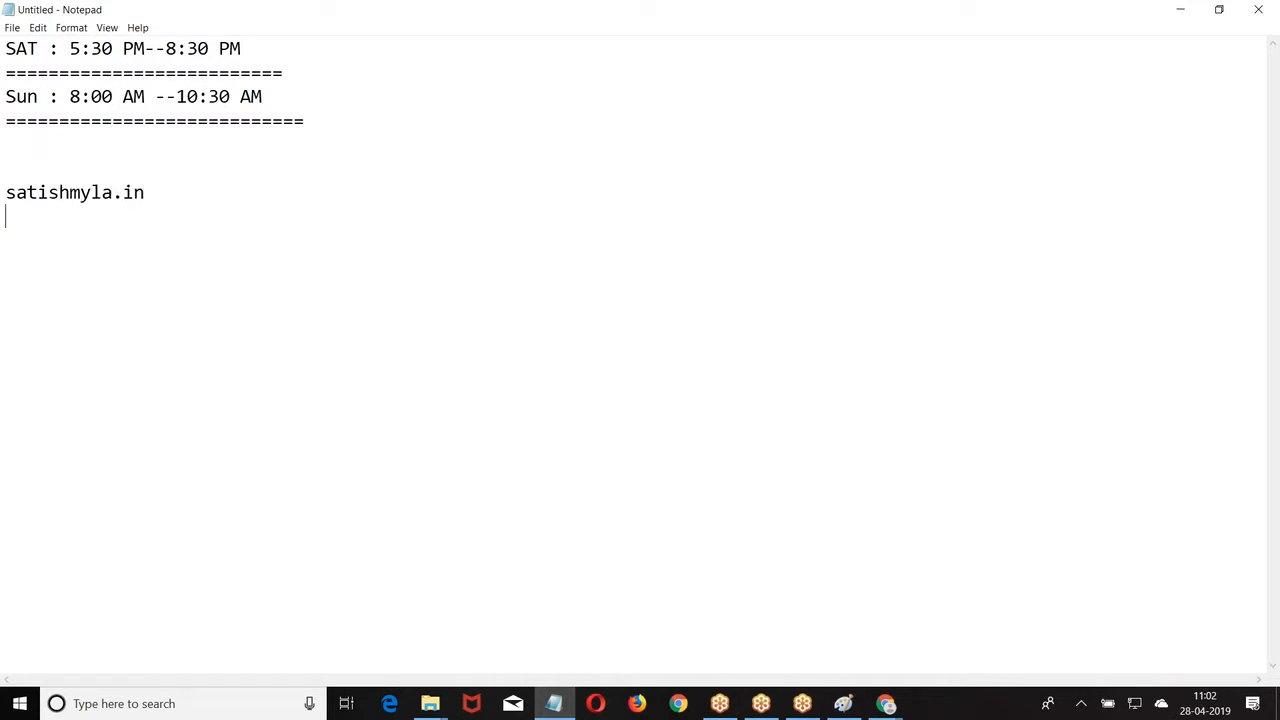
text(---------------)
key(Return)
text(==>username /passw)
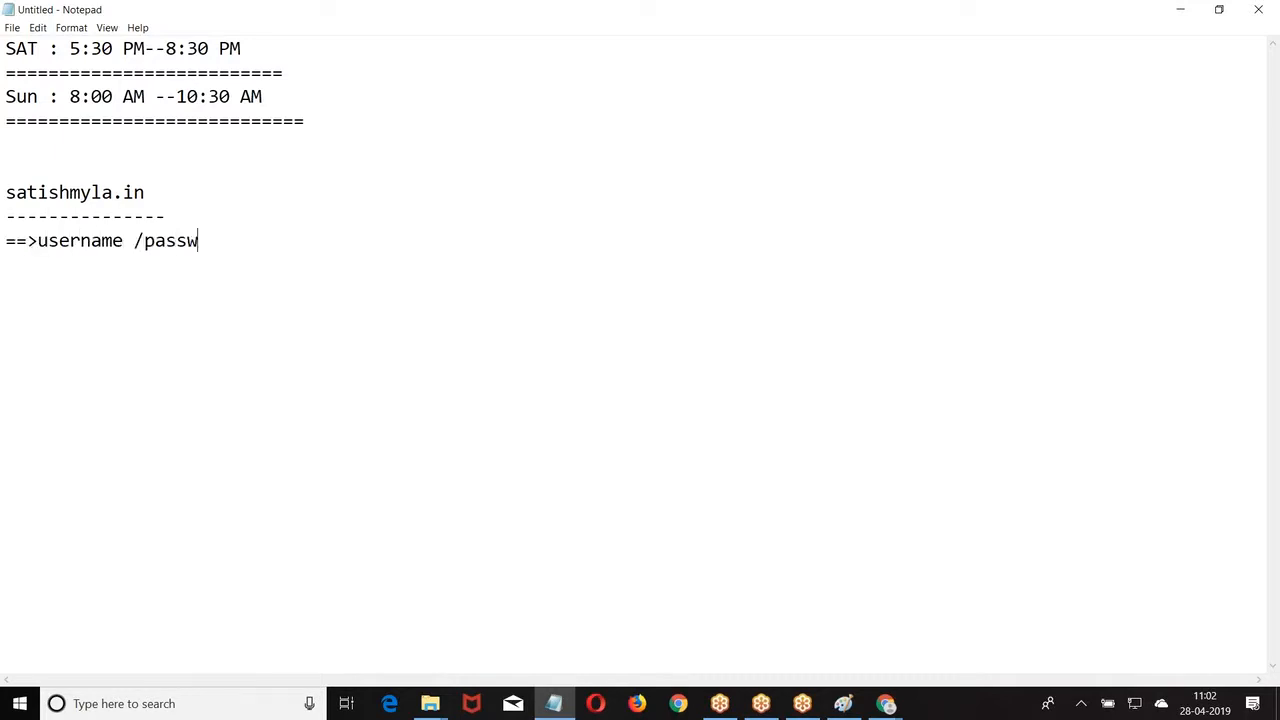
text(ord :)
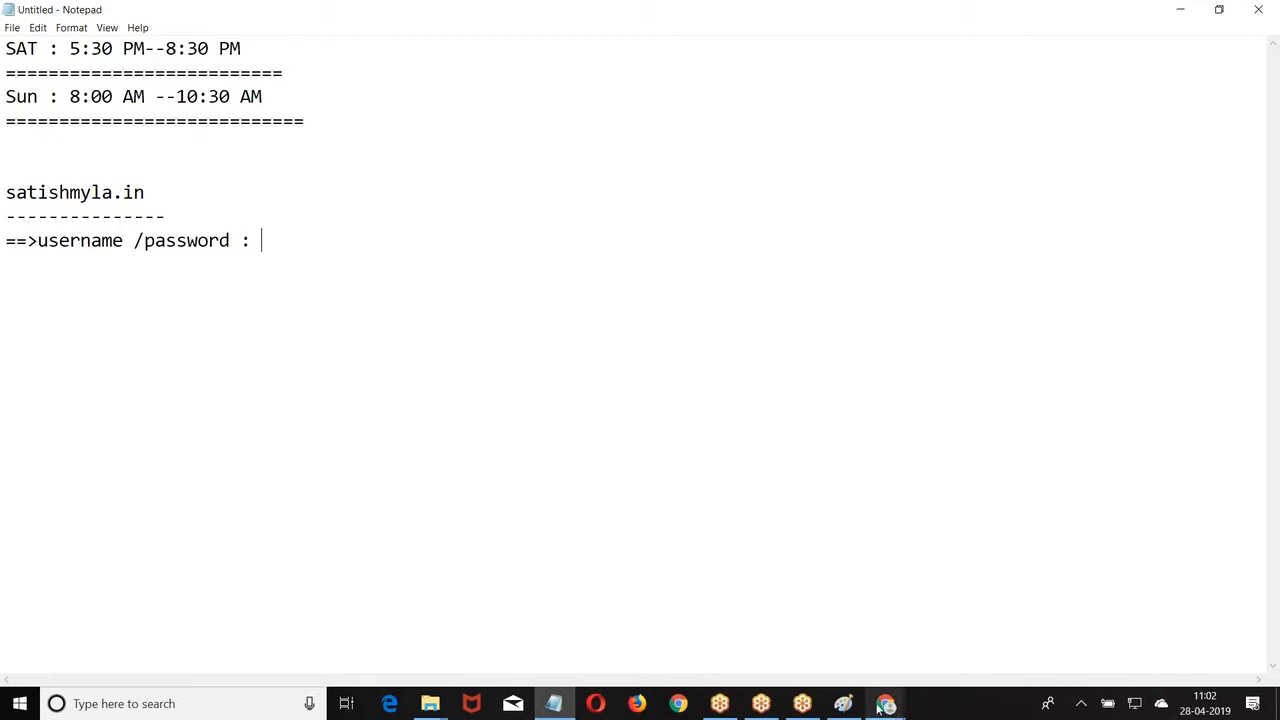
- Open the training video website in a new Chrome tab
click(800, 620)
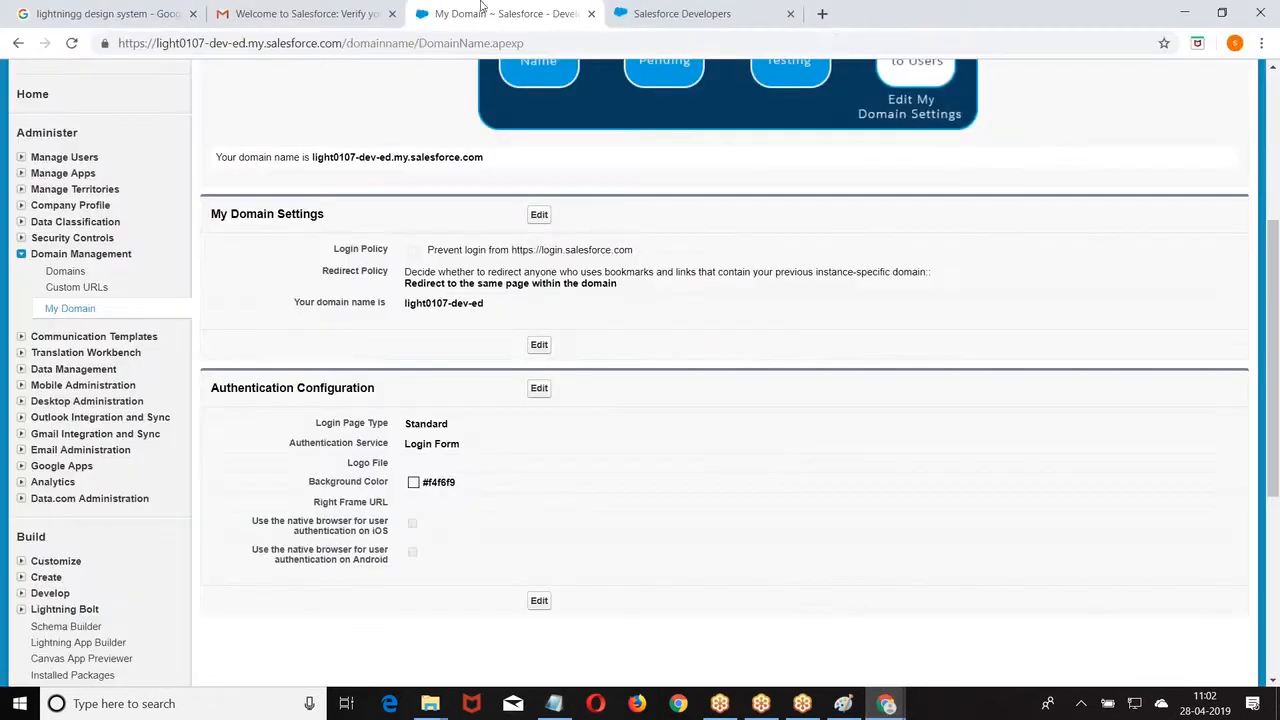
click(822, 14)
text(satish)
key(Return)
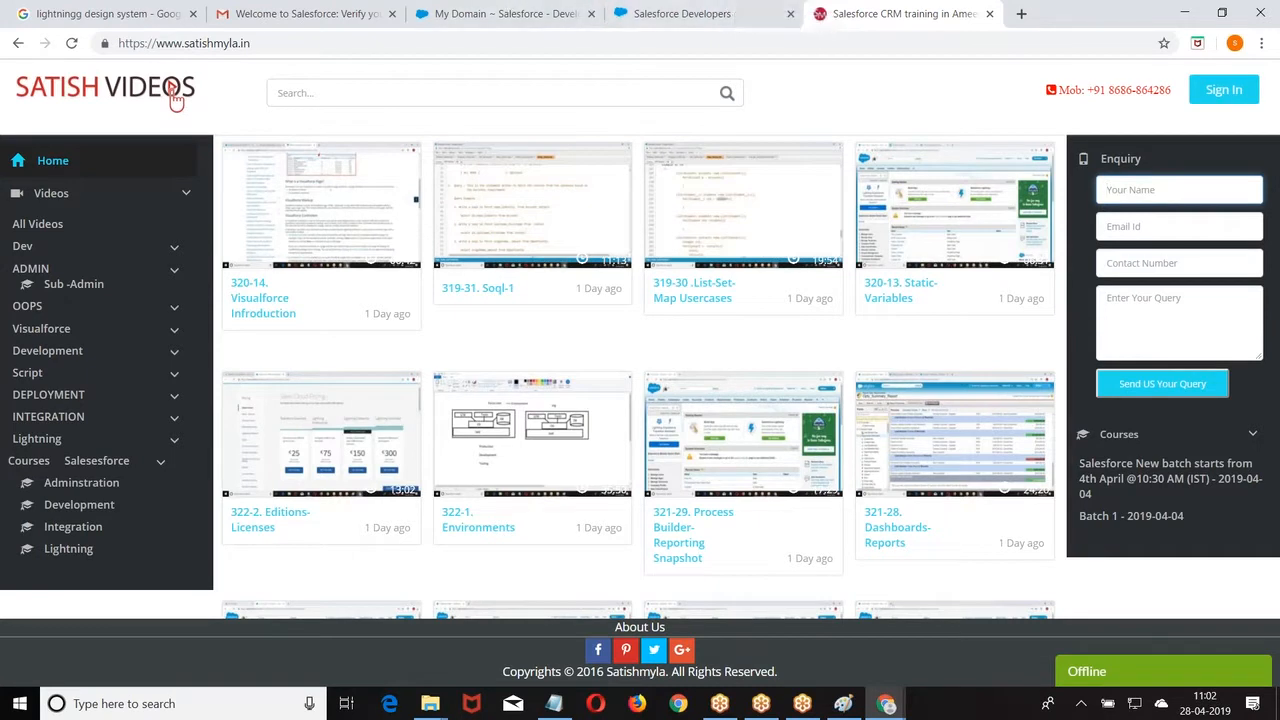
- Close the Paint diagram without saving and bring the Notepad notes back
click(846, 705)
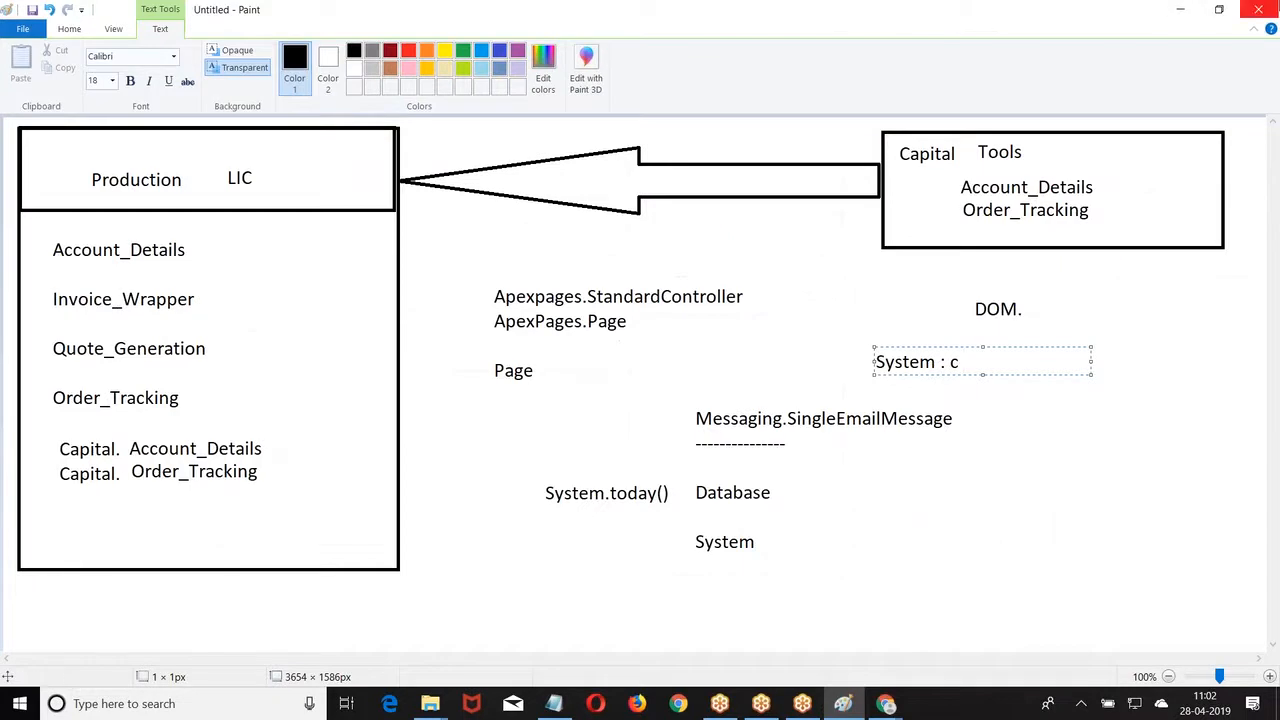
click(1258, 9)
click(669, 353)
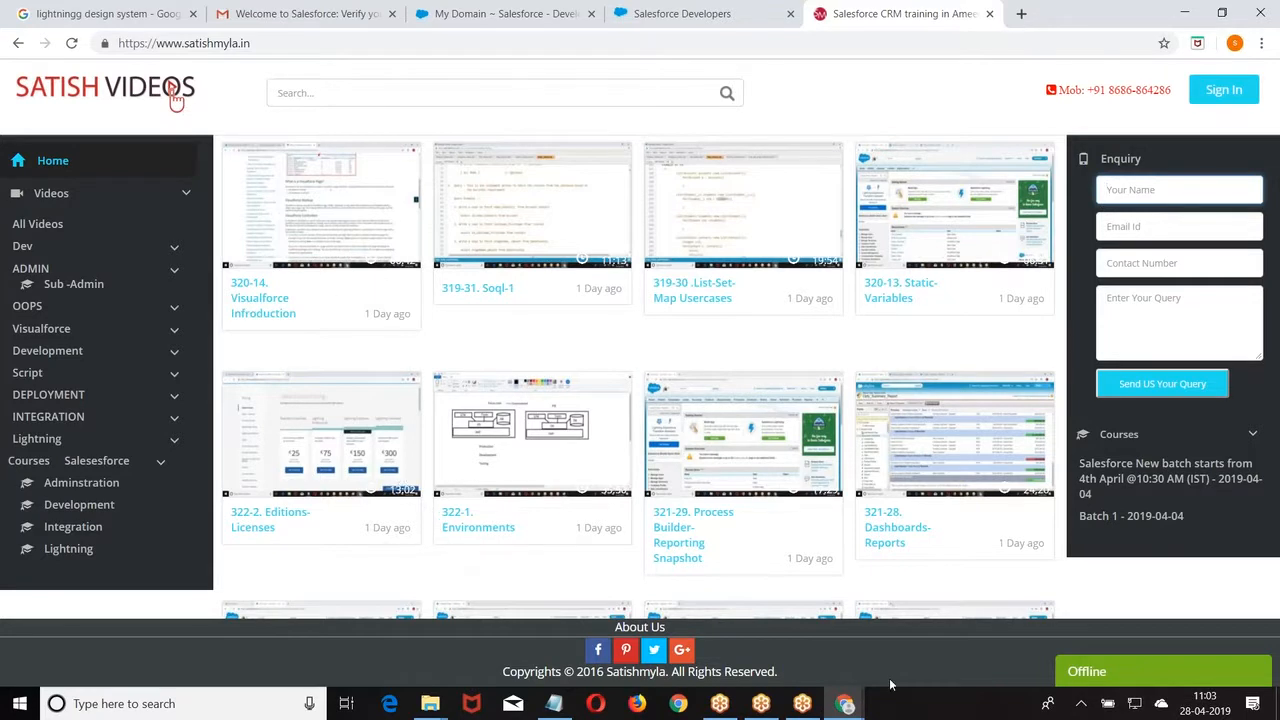
click(564, 708)
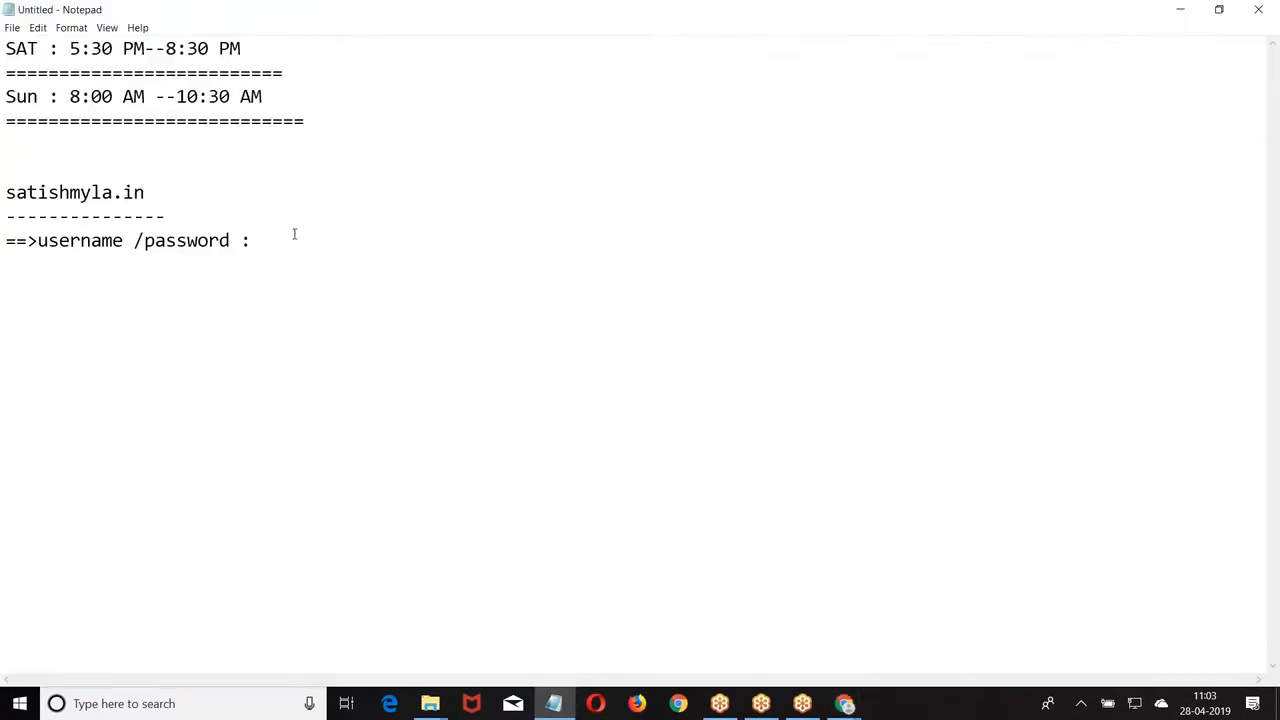
- Type 'batch--0106:' on a new line below the username/password line
key(Return)
key(Return)
text(batch--0106:)
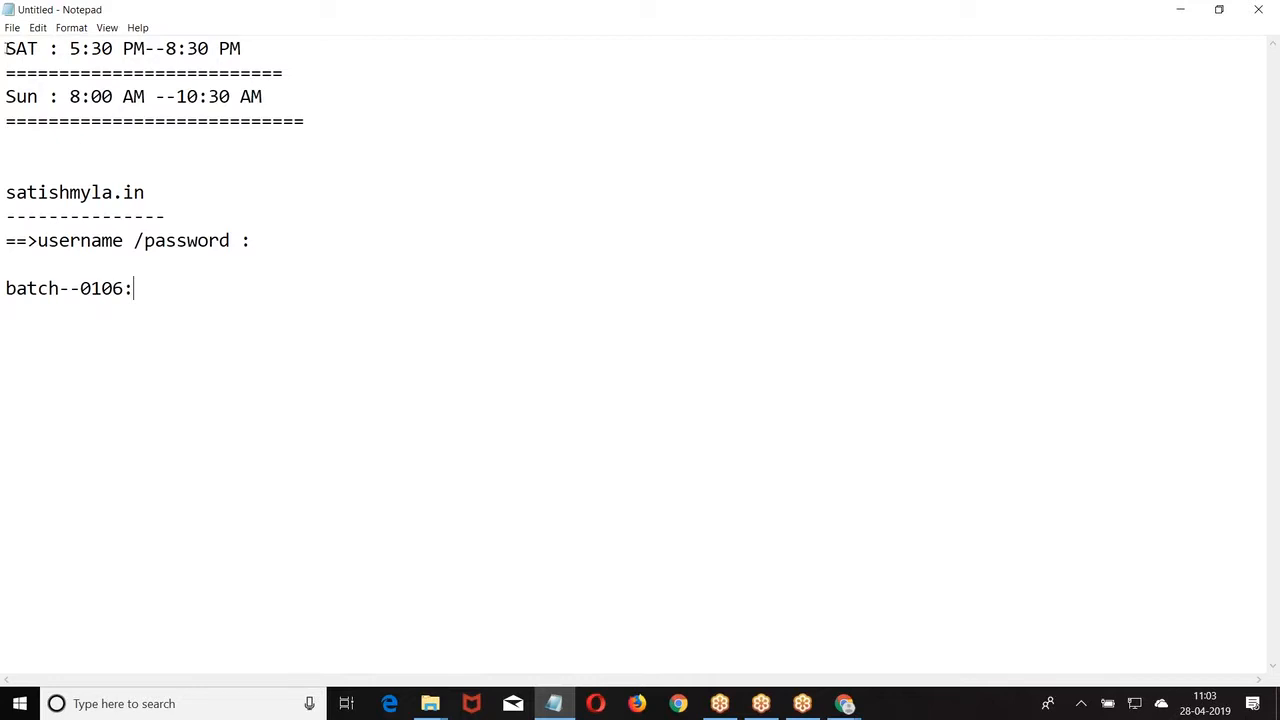
drag(6, 48, 446, 149)
click(475, 204)
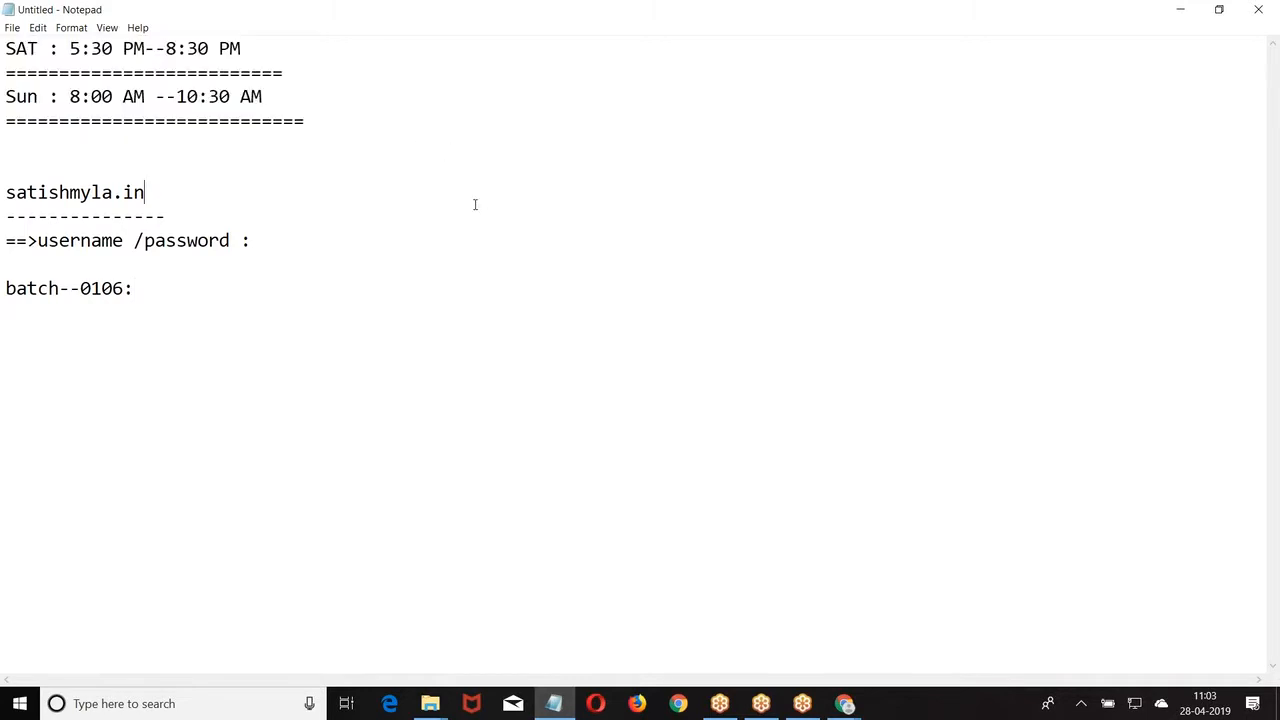
click(1259, 656)
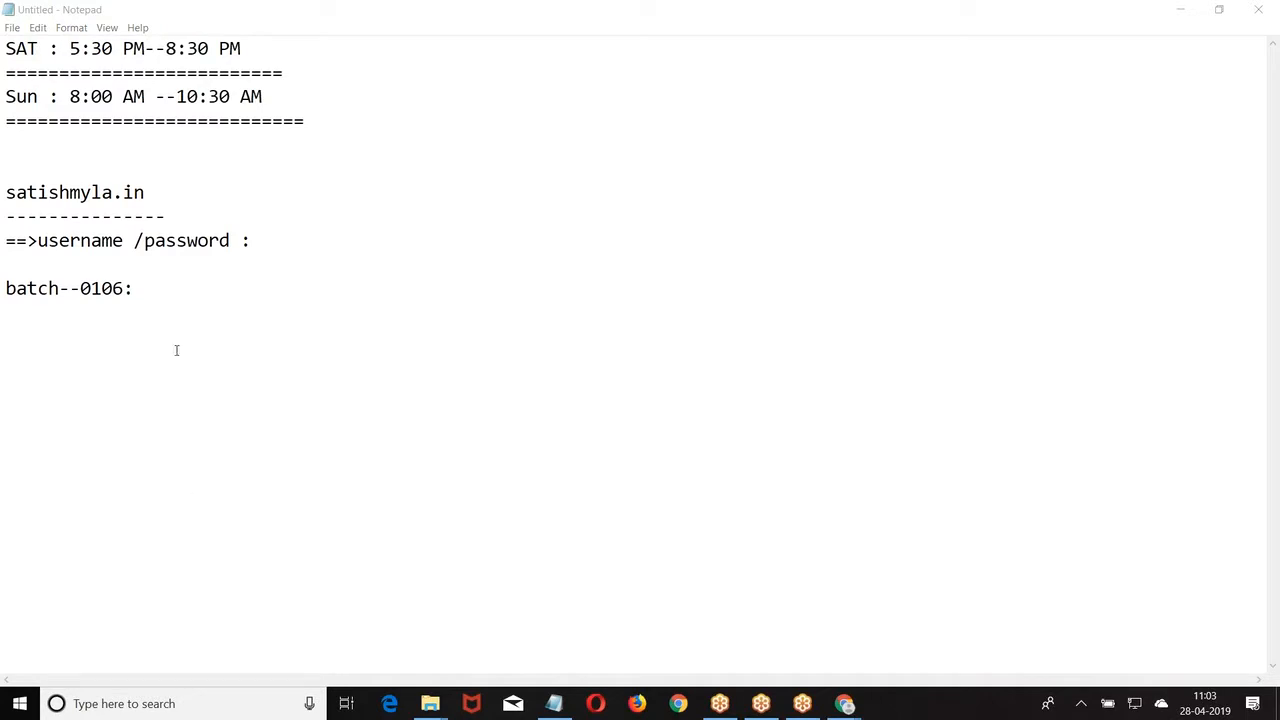
click(175, 303)
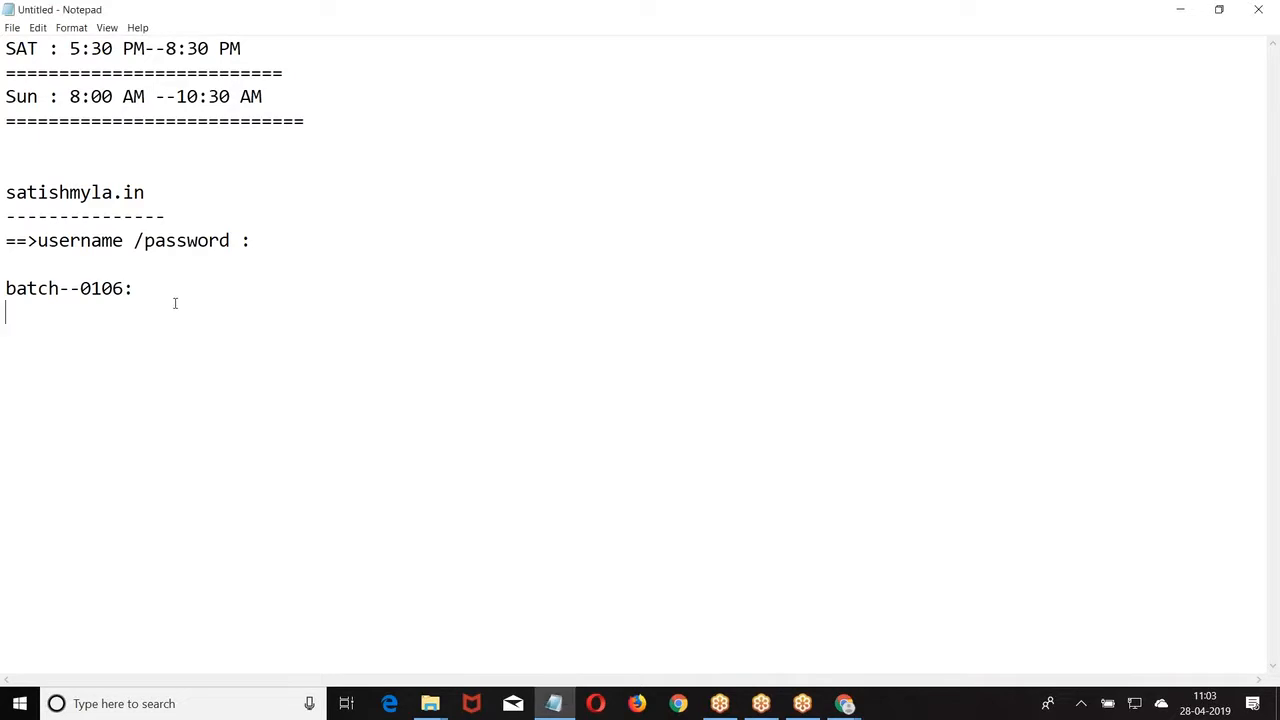
- Add the line '==> Event Handling : Application Level ,Component Level :' underlined with dashes
key(Return)
text(==> Event Handling : Appl)
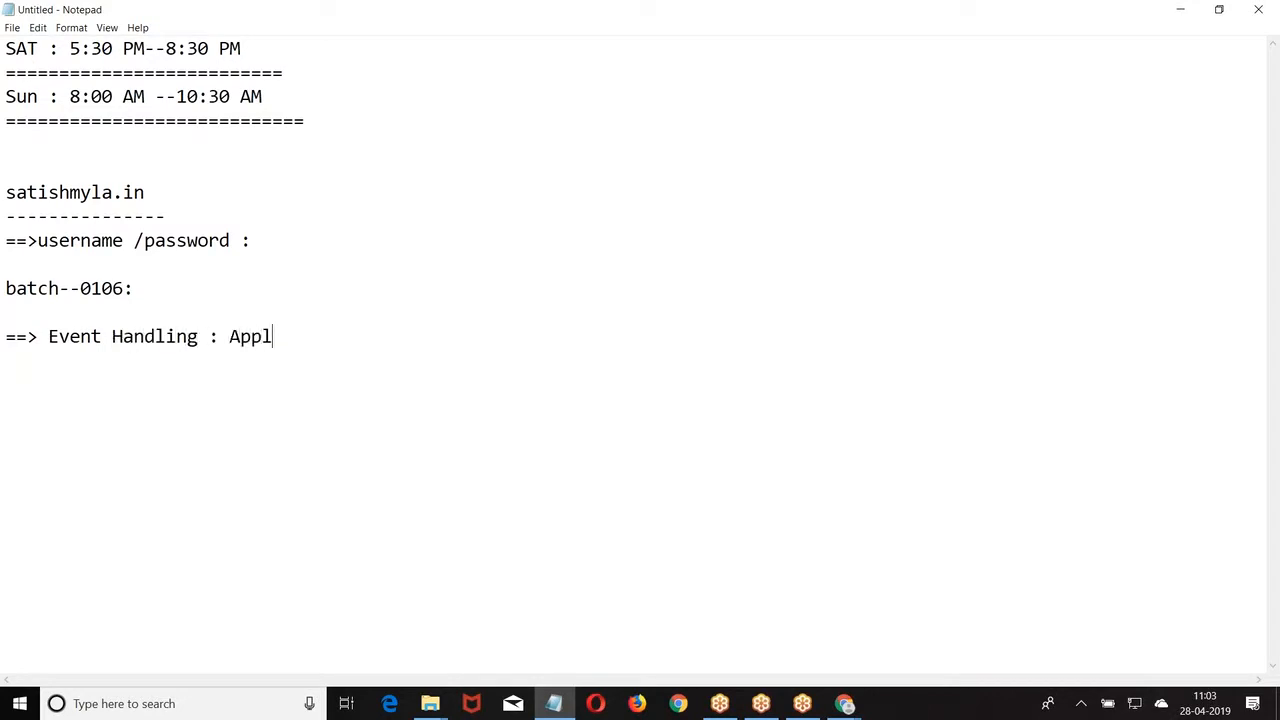
text(ication Level )
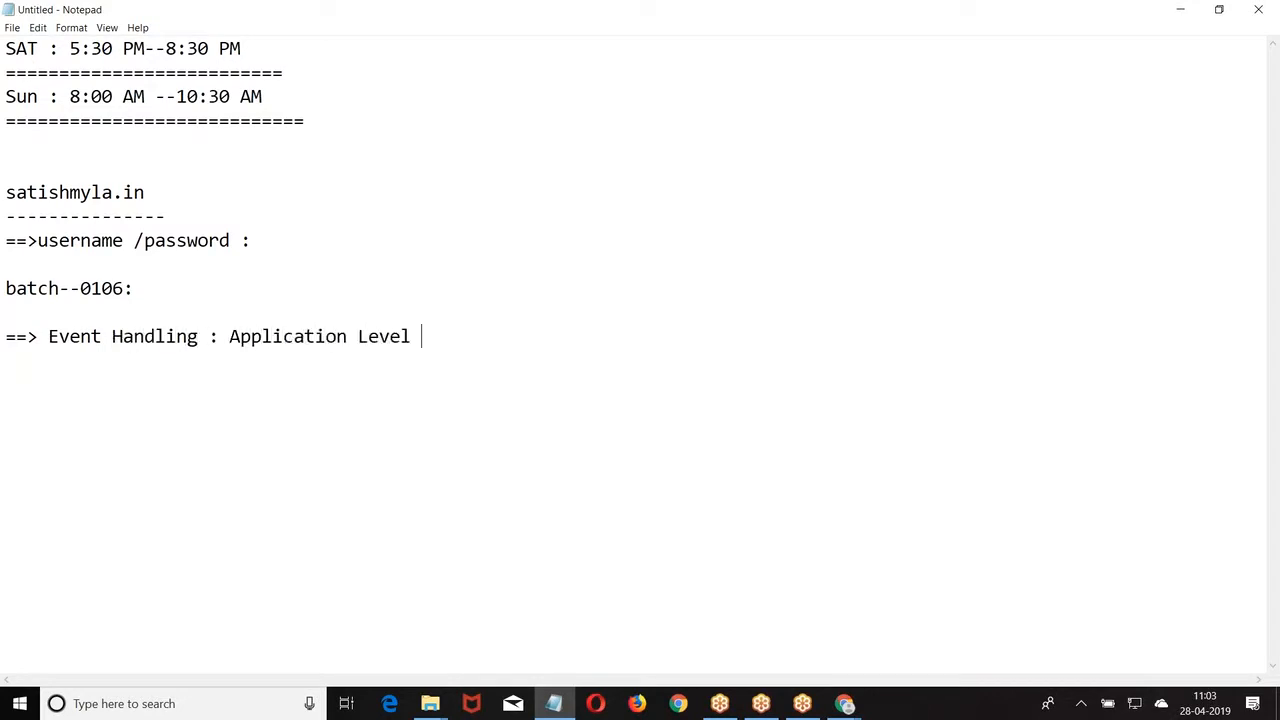
text(,Component Level :)
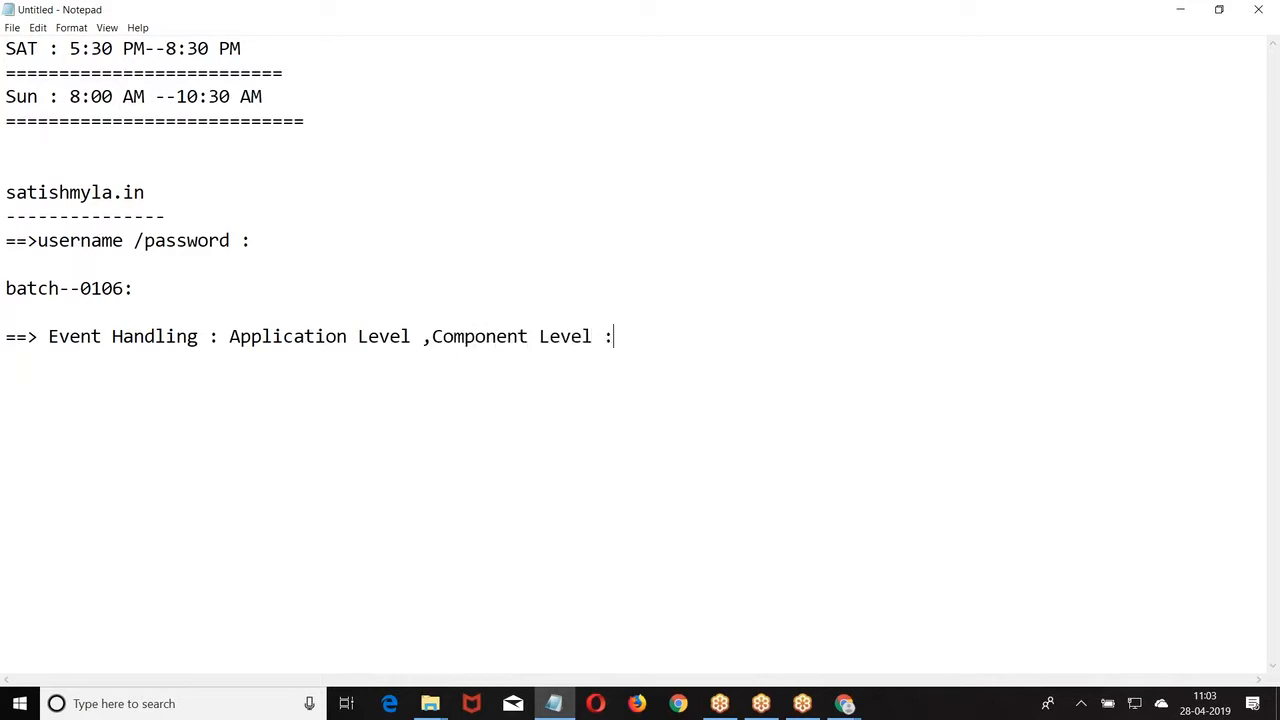
key(Return)
text(-----------------------------------------------------------)
- Write 'render' beneath the dashes, then close the Notepad window
key(Return)
text(reRender)
key(BackSpace)
key(BackSpace)
key(BackSpace)
key(BackSpace)
key(BackSpace)
key(BackSpace)
text(ner)
key(BackSpace)
text(d)
key(BackSpace)
key(BackSpace)
text(deer)
key(BackSpace)
key(BackSpace)
text(r)
drag(49, 336, 654, 333)
click(653, 335)
drag(6, 384, 114, 392)
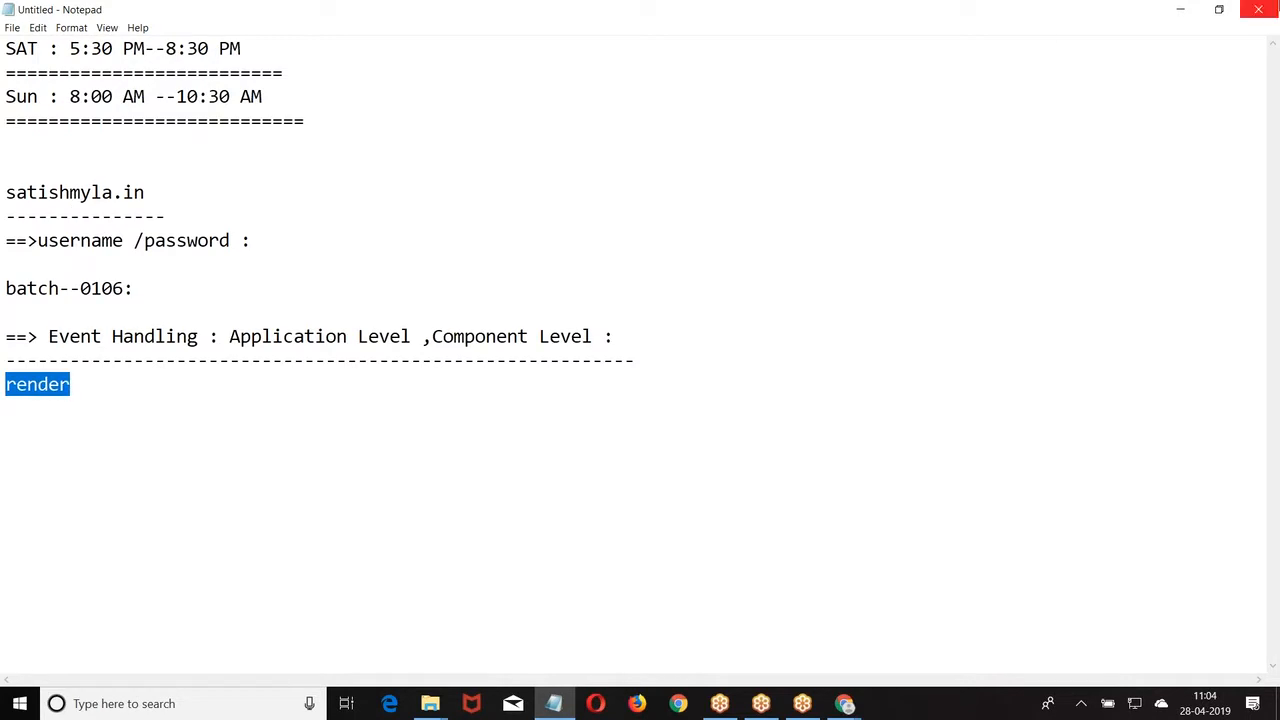
click(1277, 6)
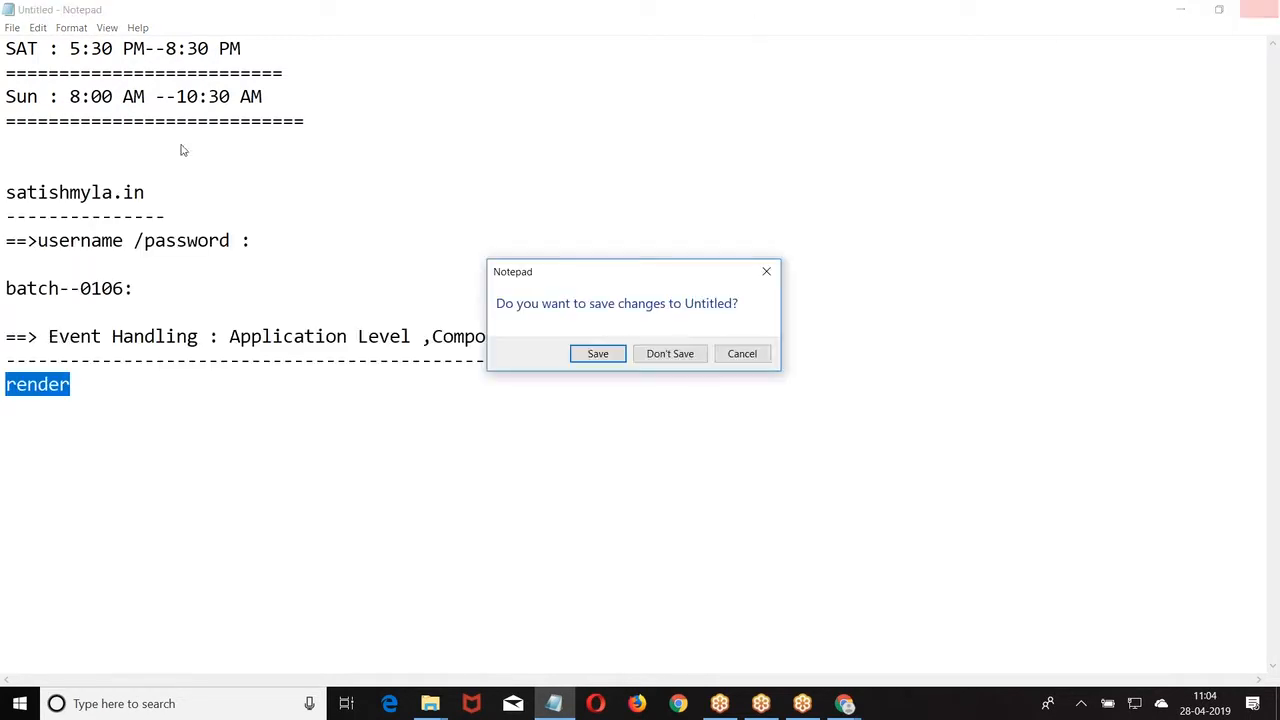
- Discard the notes by choosing Don't Save at the save-changes prompt
click(669, 354)
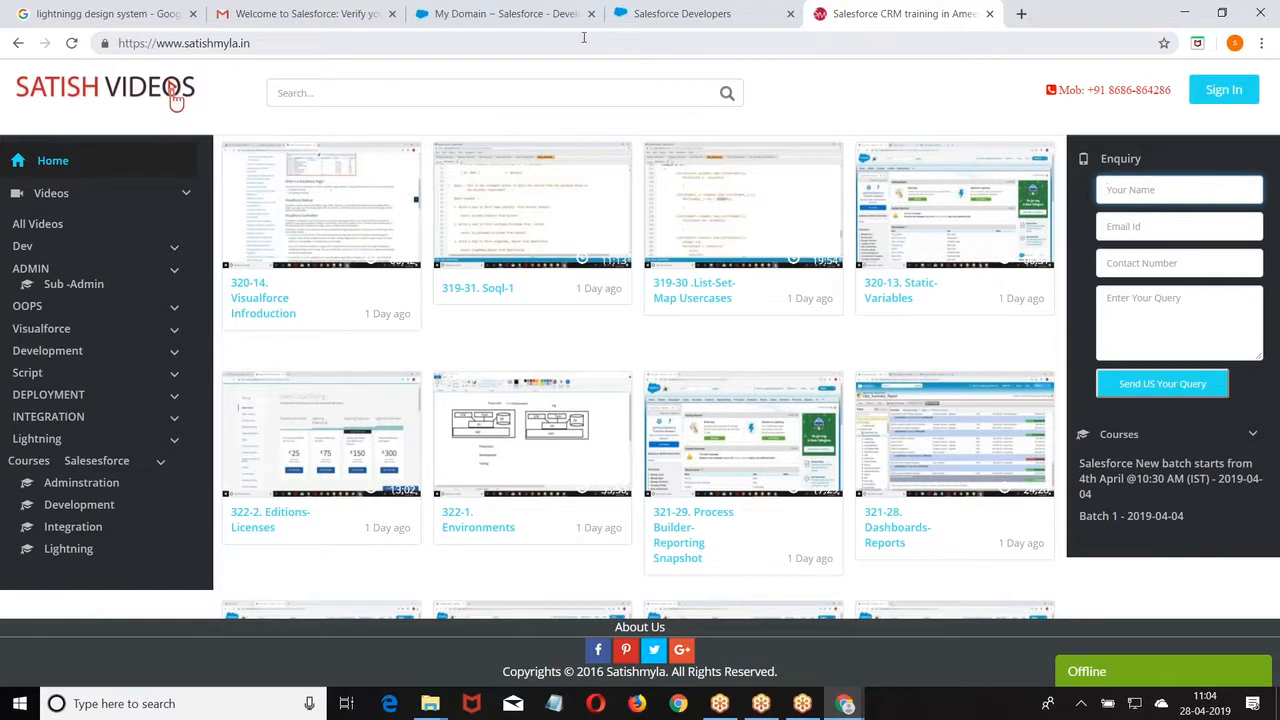
- Close the Salesforce Developers, video site, Gmail, Google search and My Domain tabs
click(791, 16)
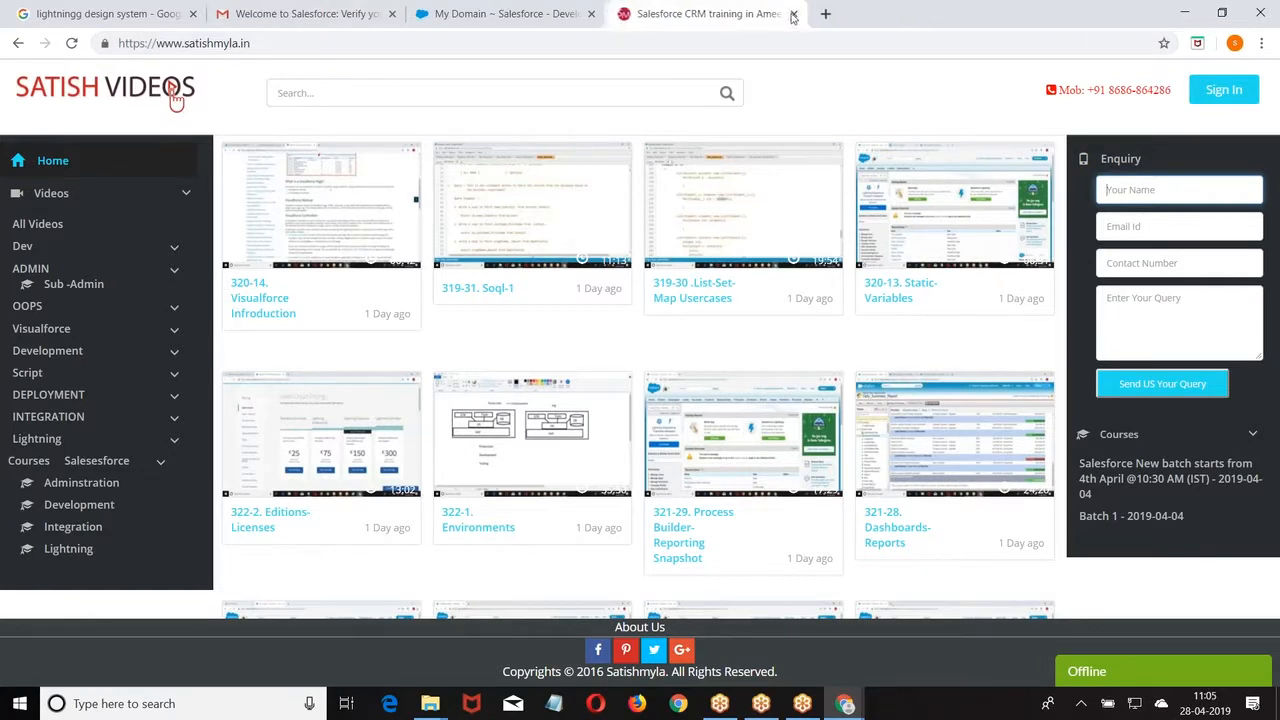
click(791, 16)
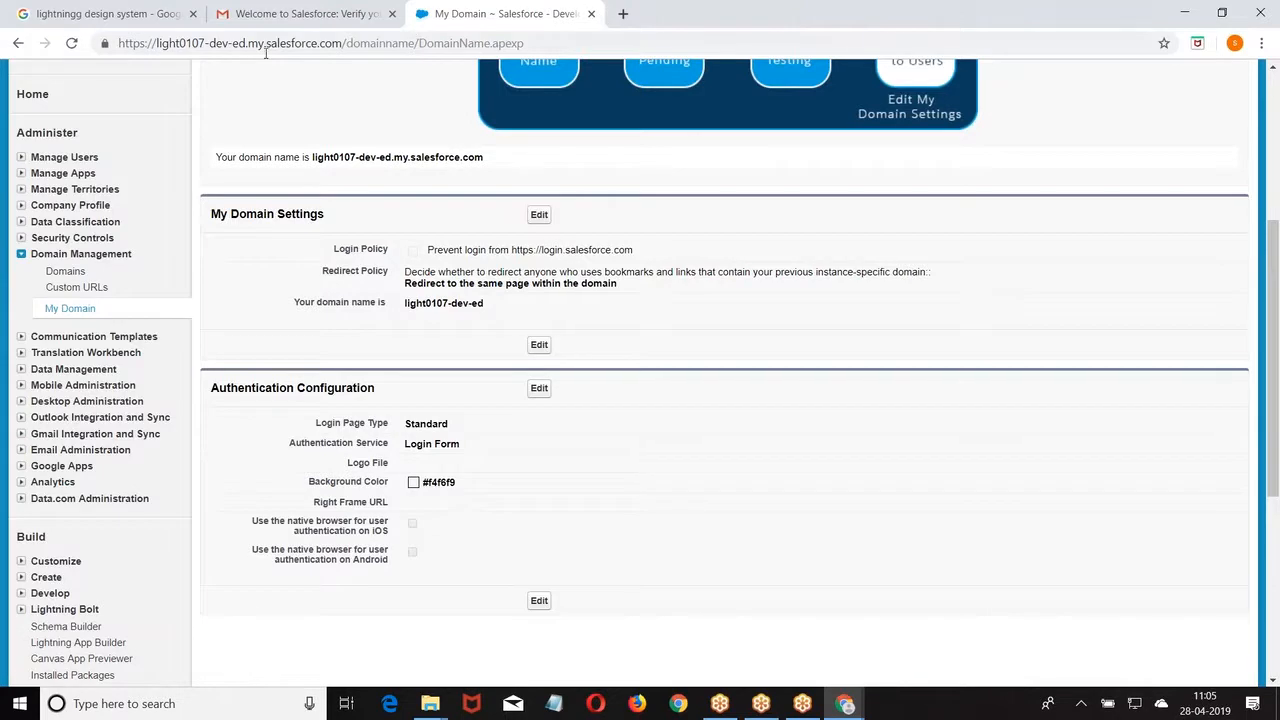
click(329, 14)
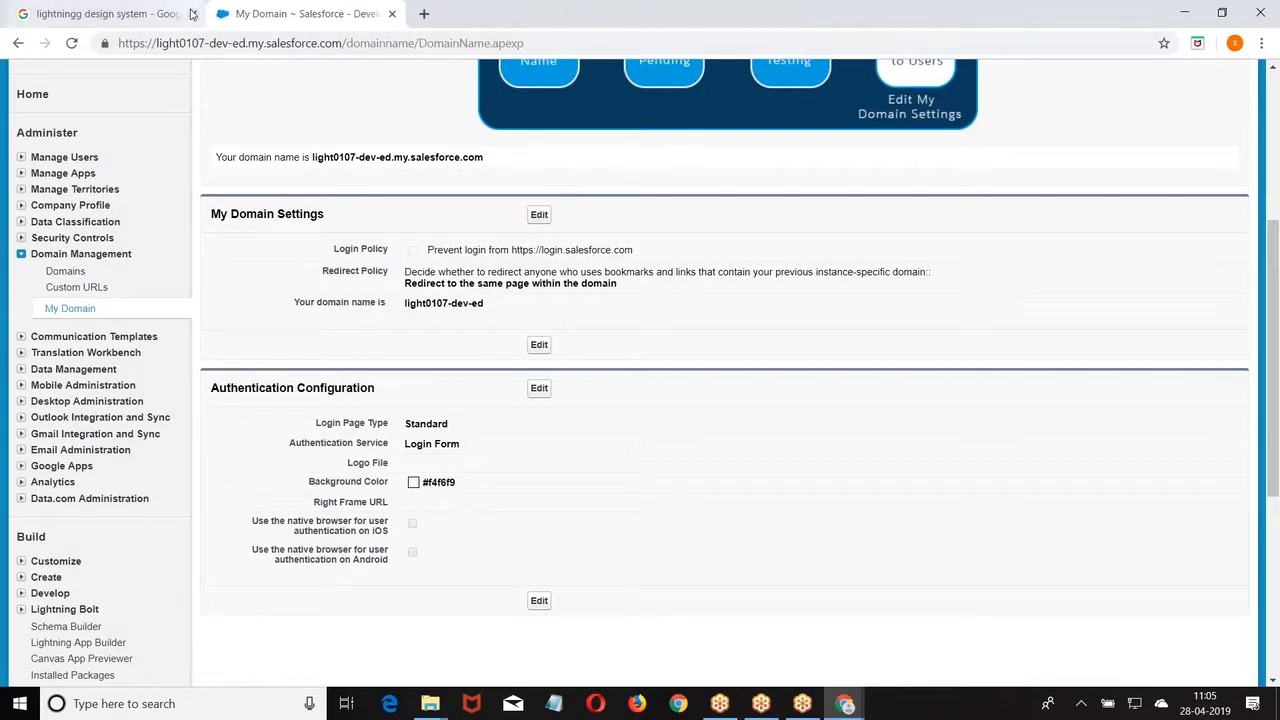
click(193, 14)
click(193, 14)
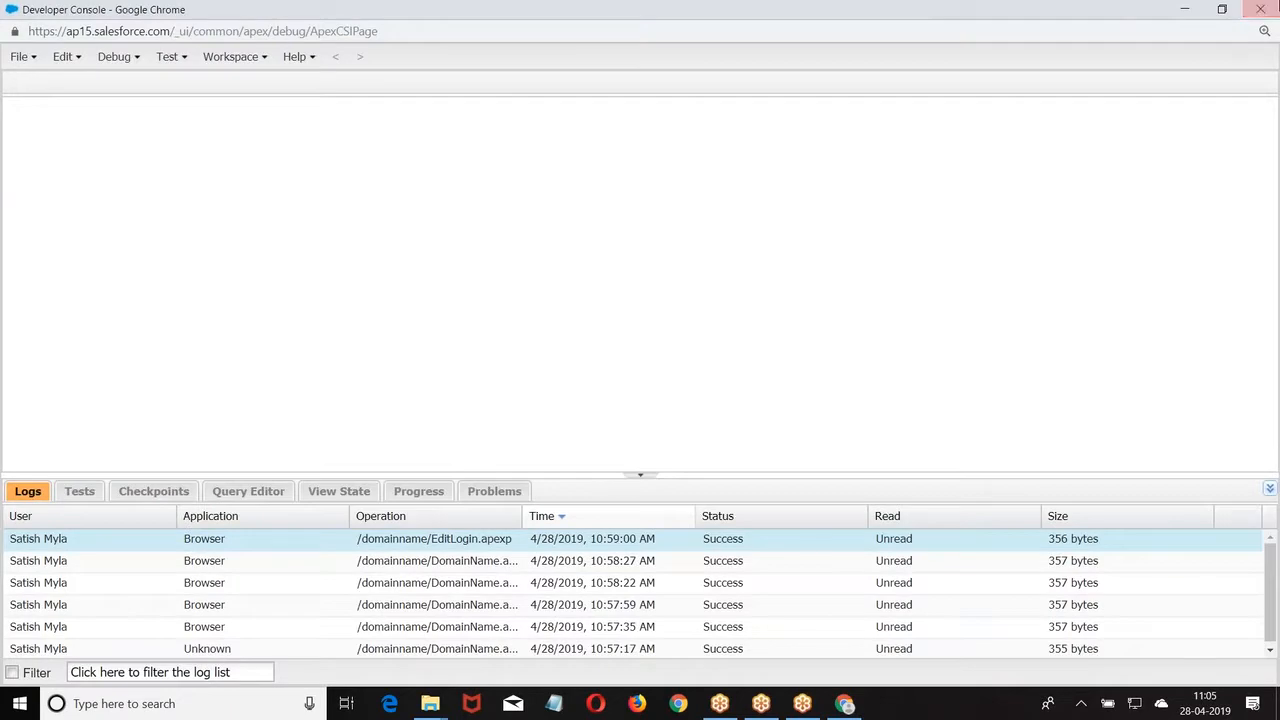
- Close the Developer Console, Lightning and 10.Chatter API windows, then launch a new Chrome window
click(1261, 9)
click(1259, 9)
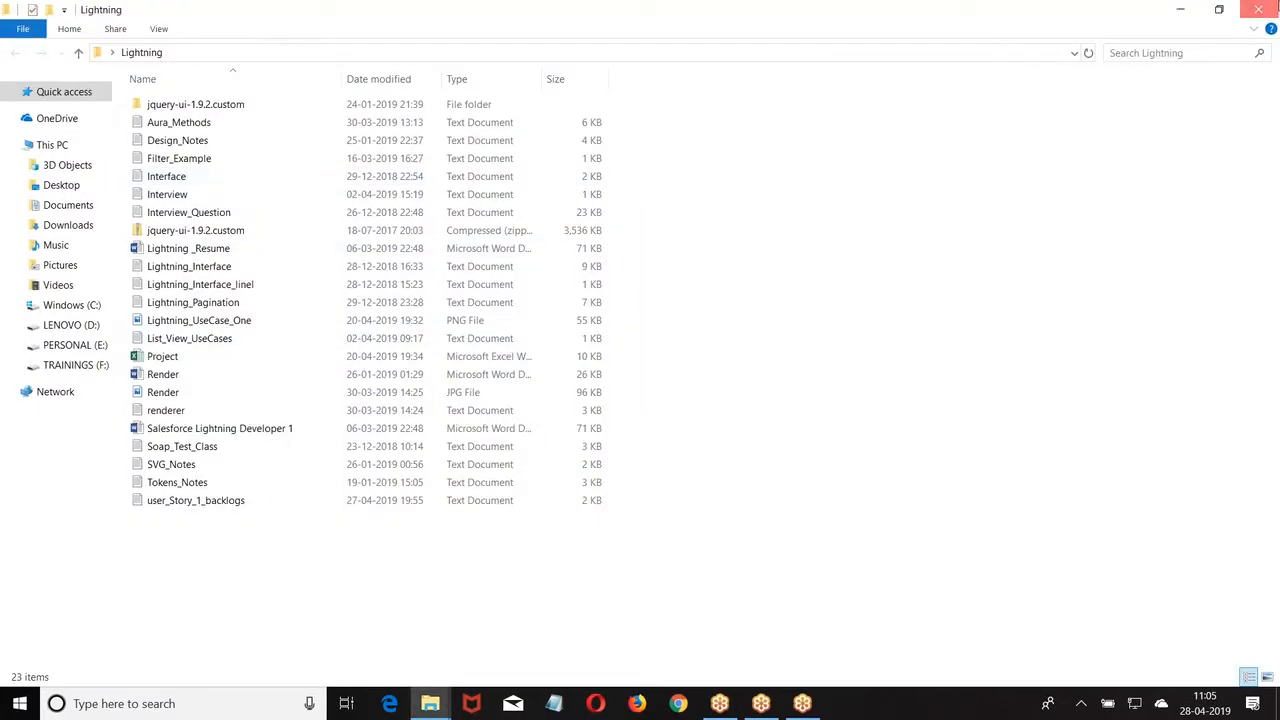
click(430, 703)
click(1268, 9)
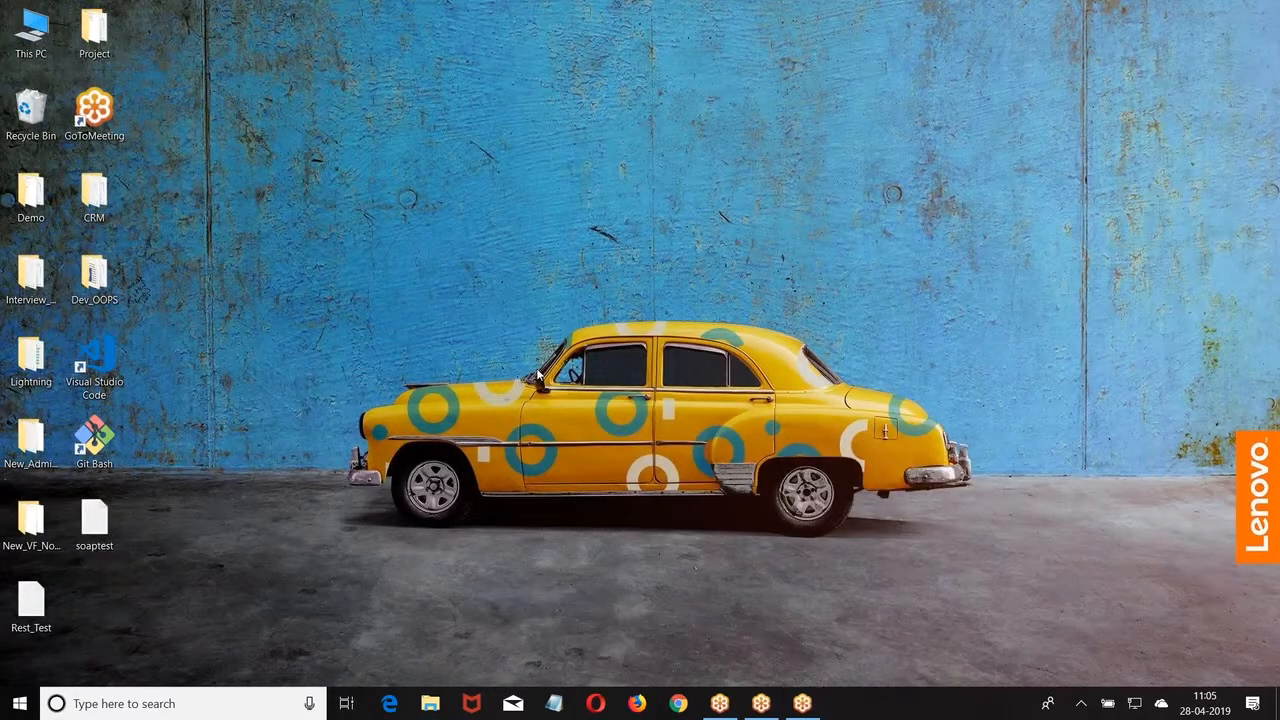
click(678, 703)
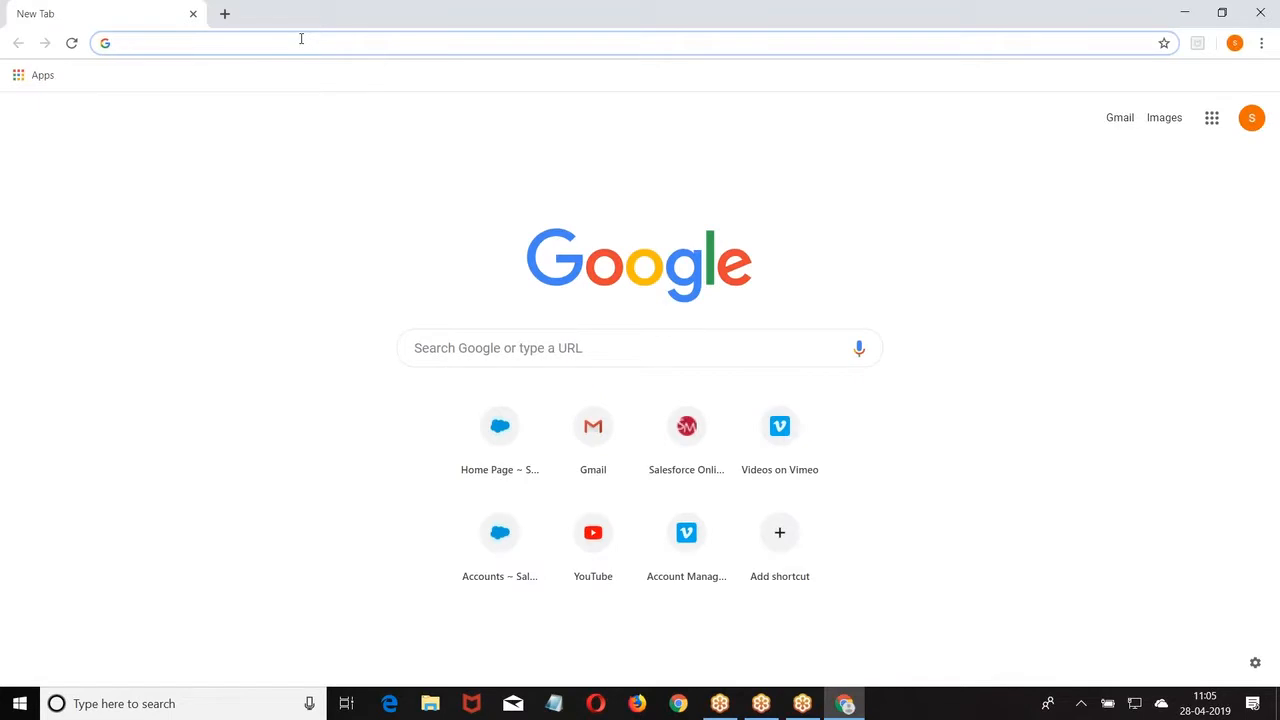
- Open the Salesforce login page and sign in with the saved username and the account password
text(login)
key(Return)
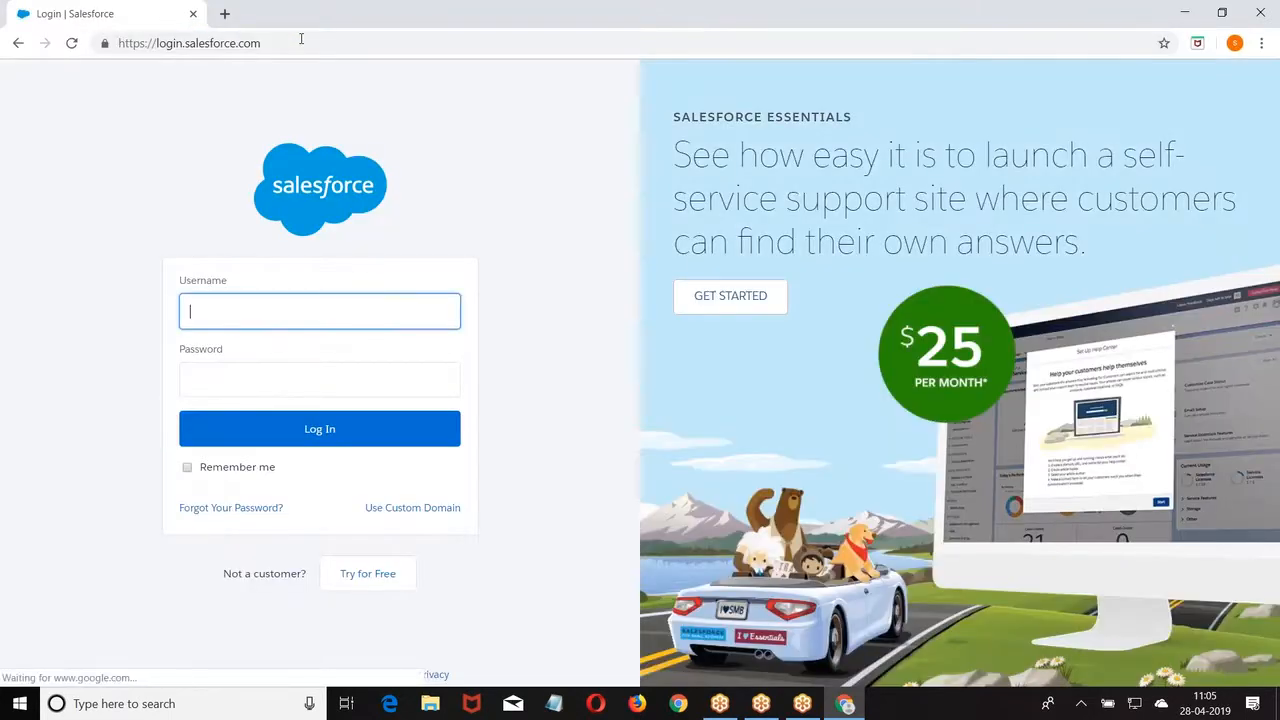
click(228, 314)
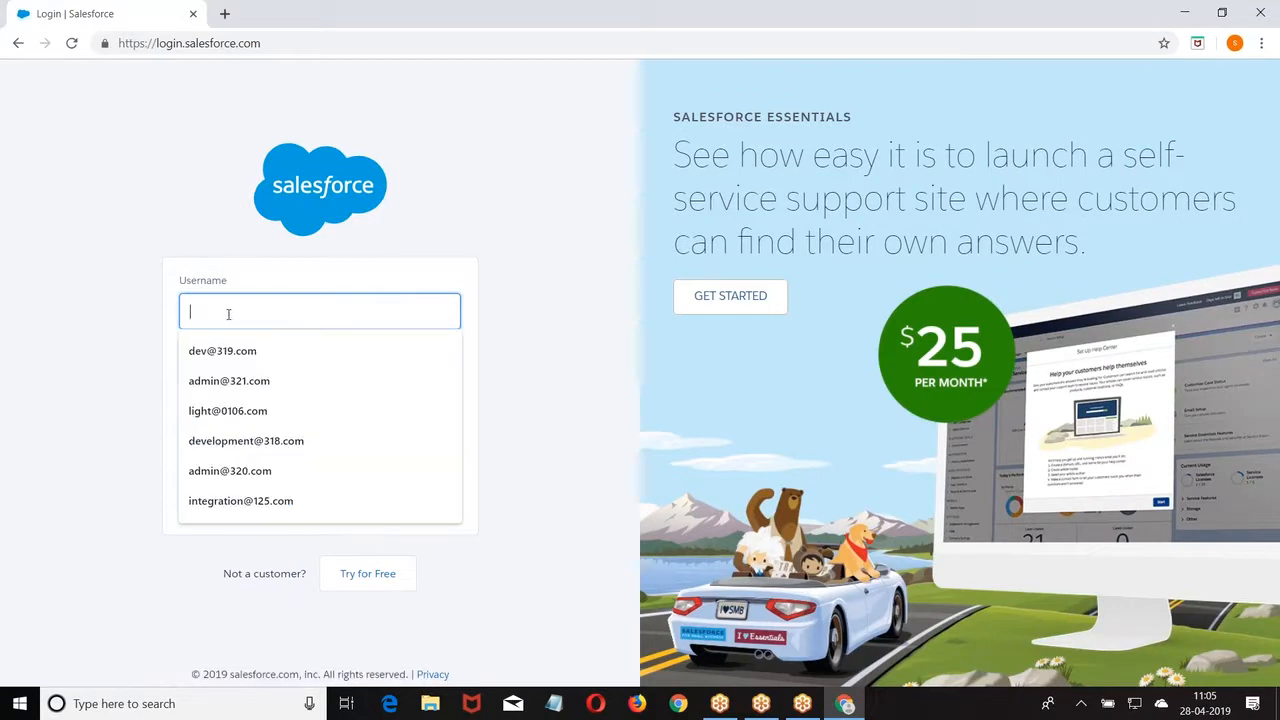
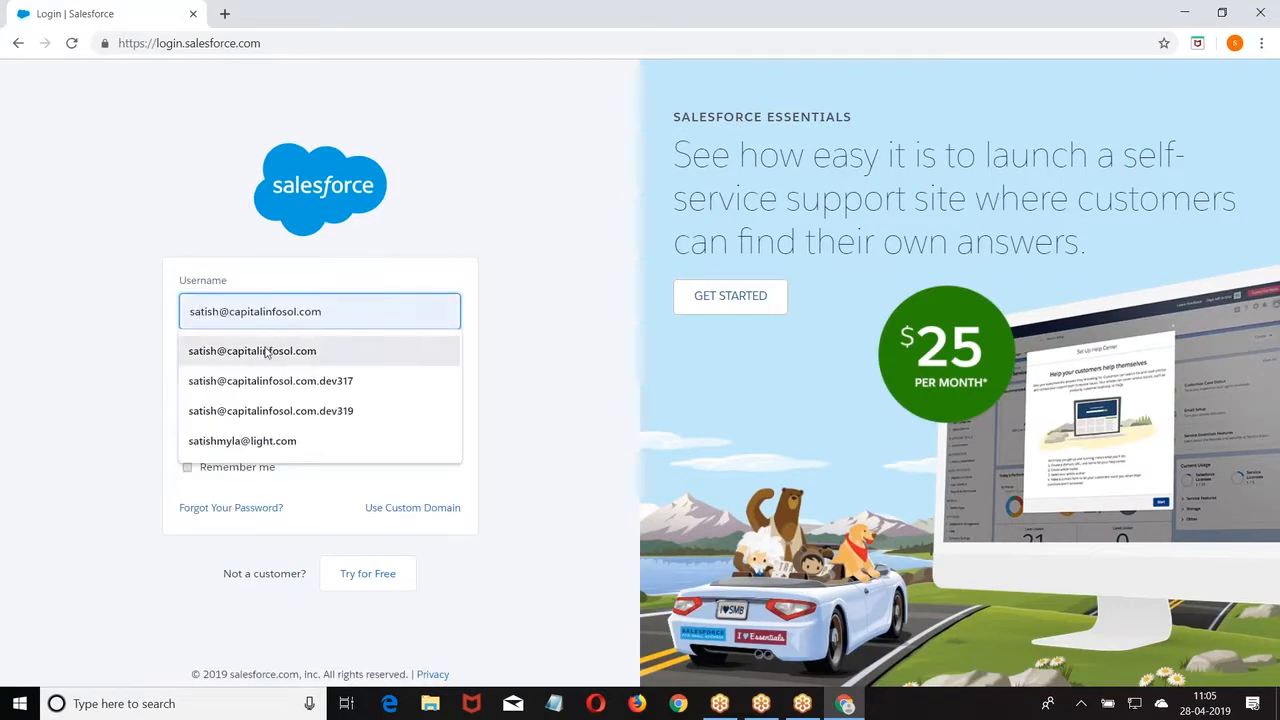
click(267, 351)
click(193, 379)
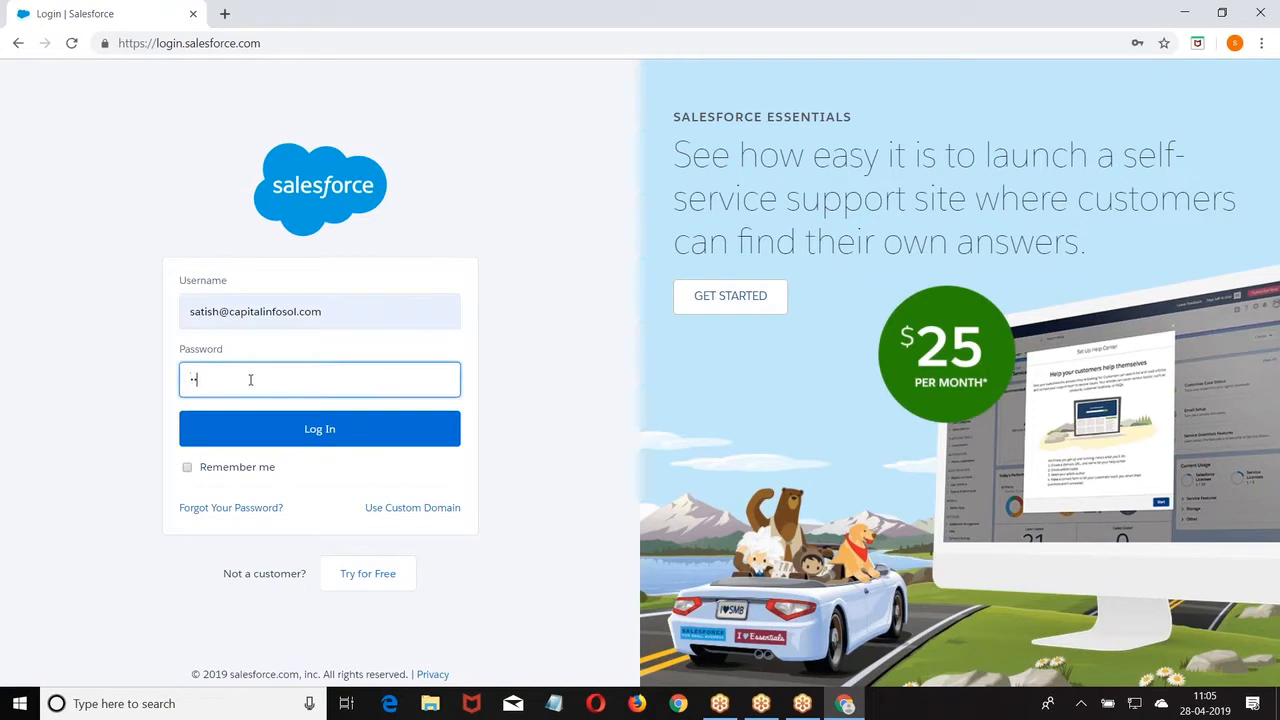
text(*************)
key(Return)
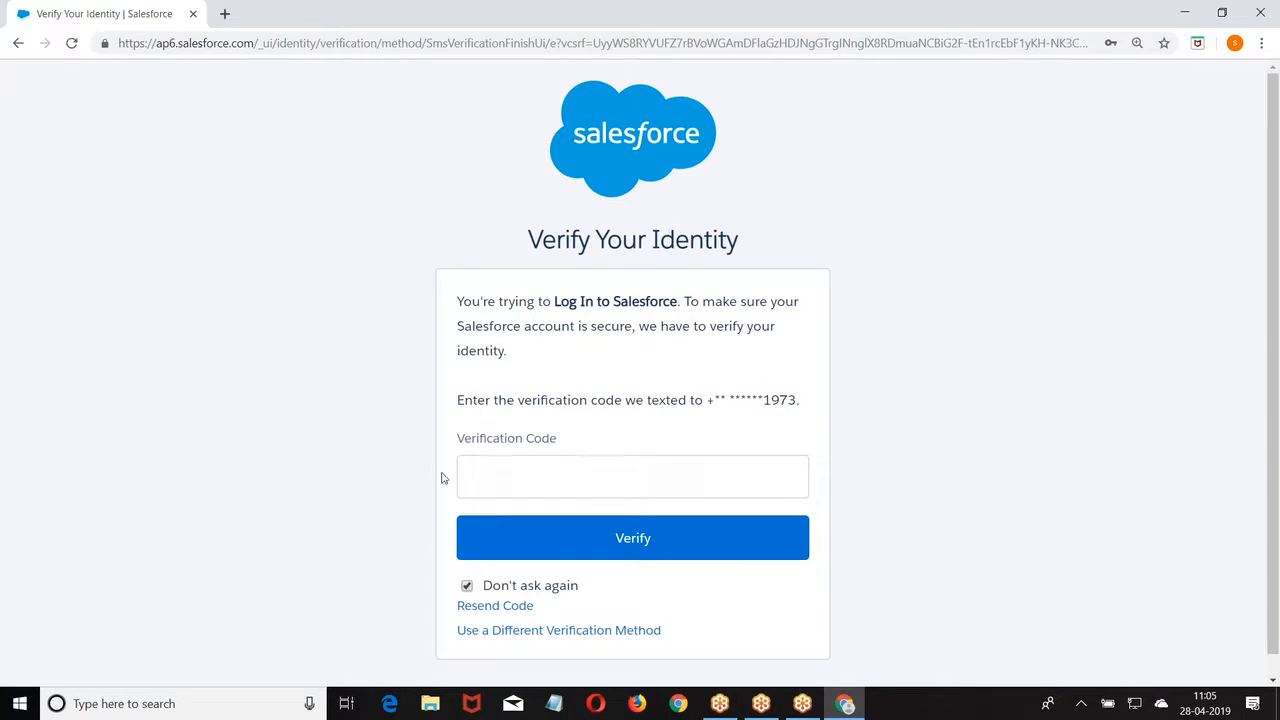
- Enter the texted verification code and verify to reach the Cases home page
click(548, 485)
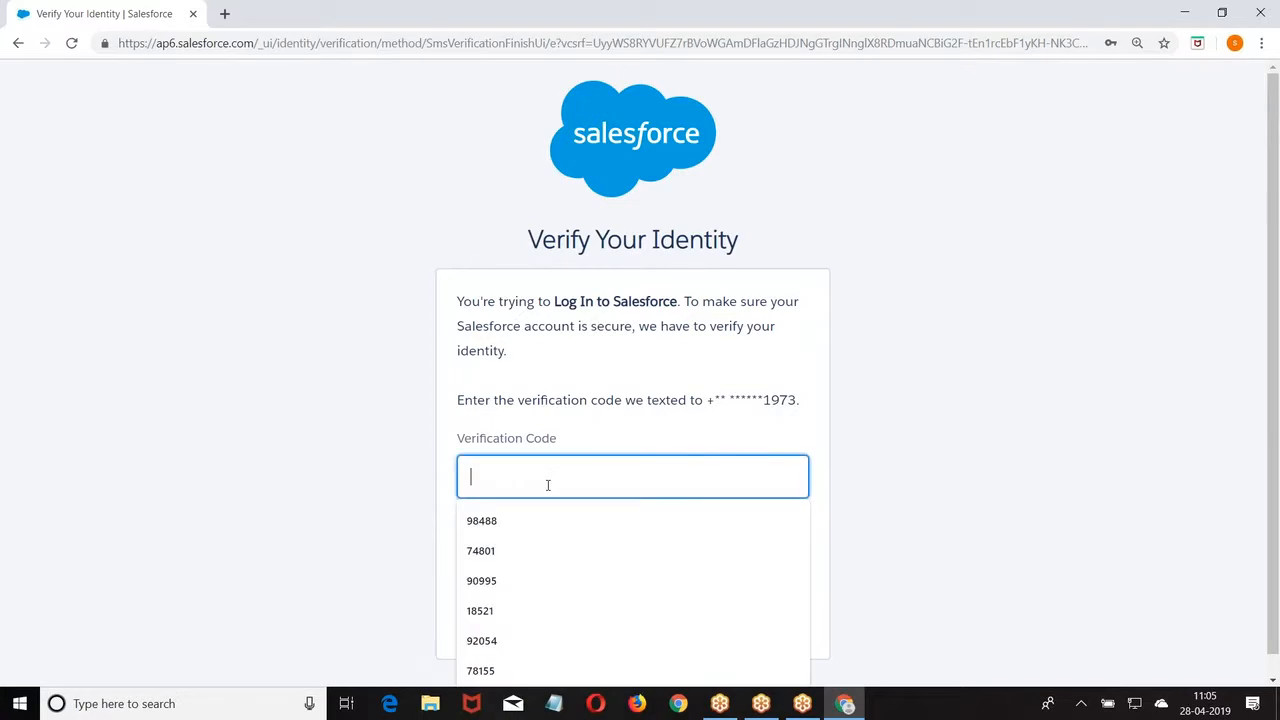
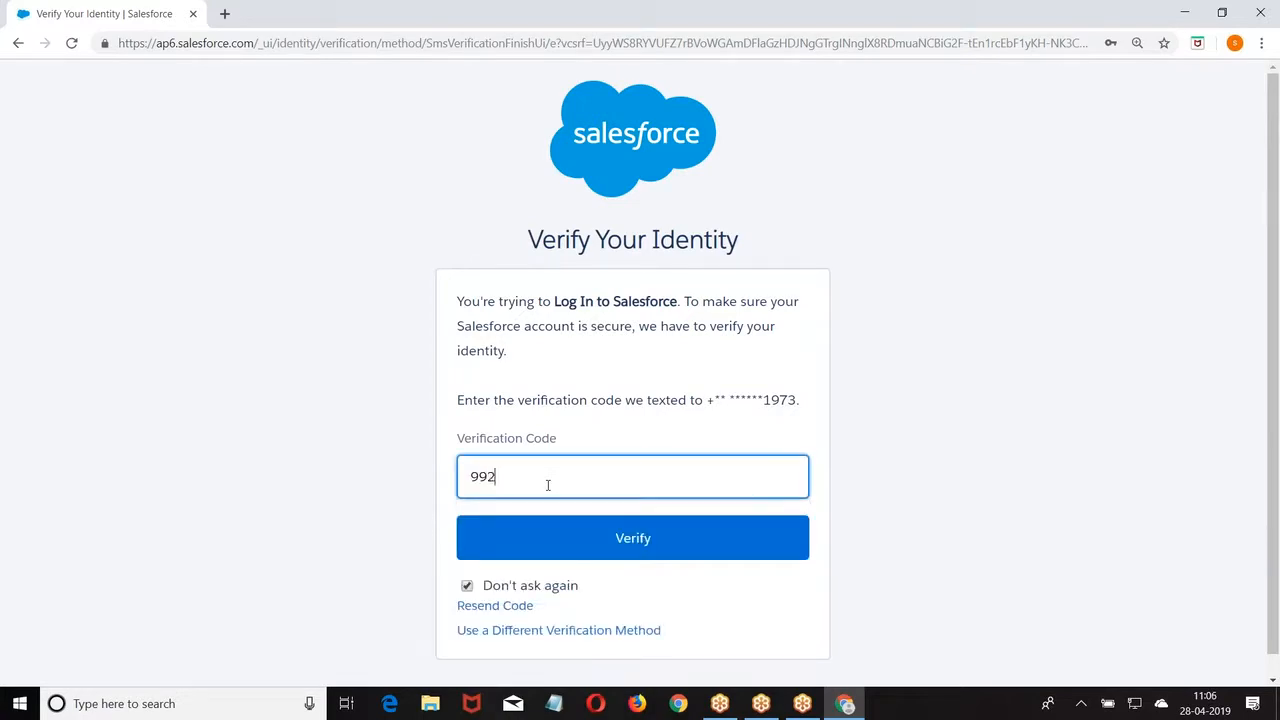
click(638, 539)
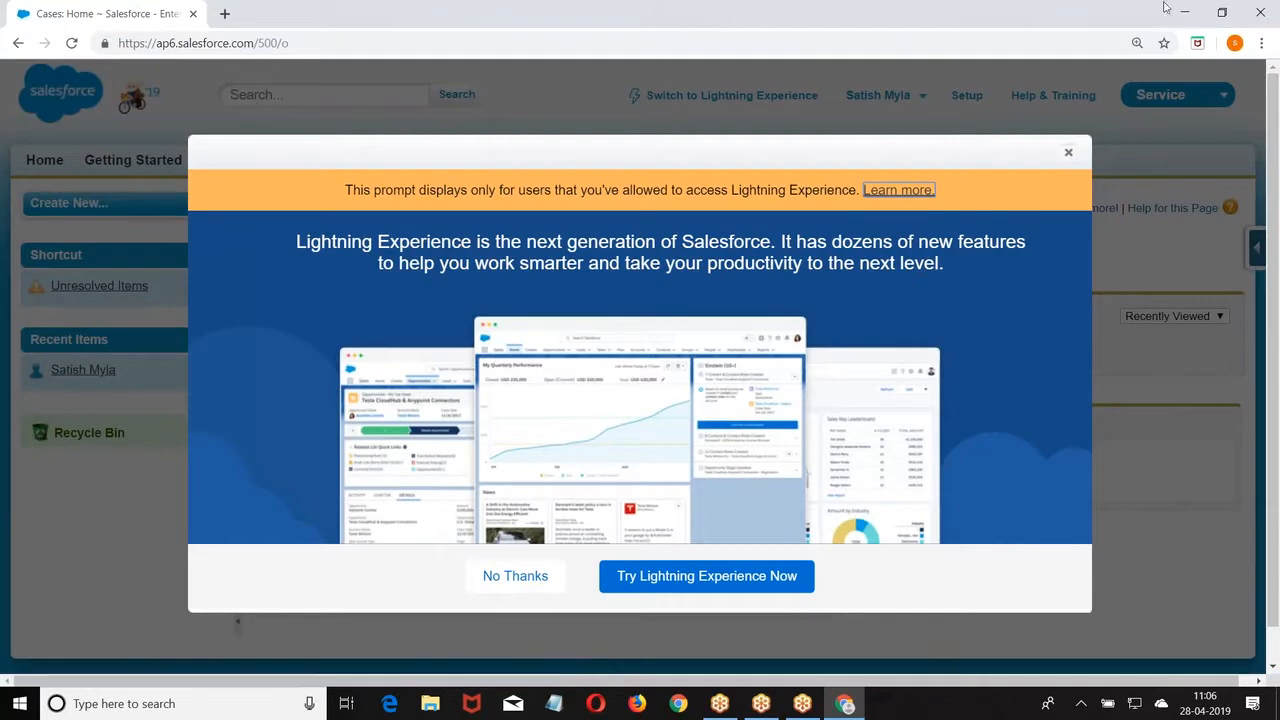
- Dismiss the Lightning promo and check the Packages setup page, highlighting Unmanaged Only
click(1068, 153)
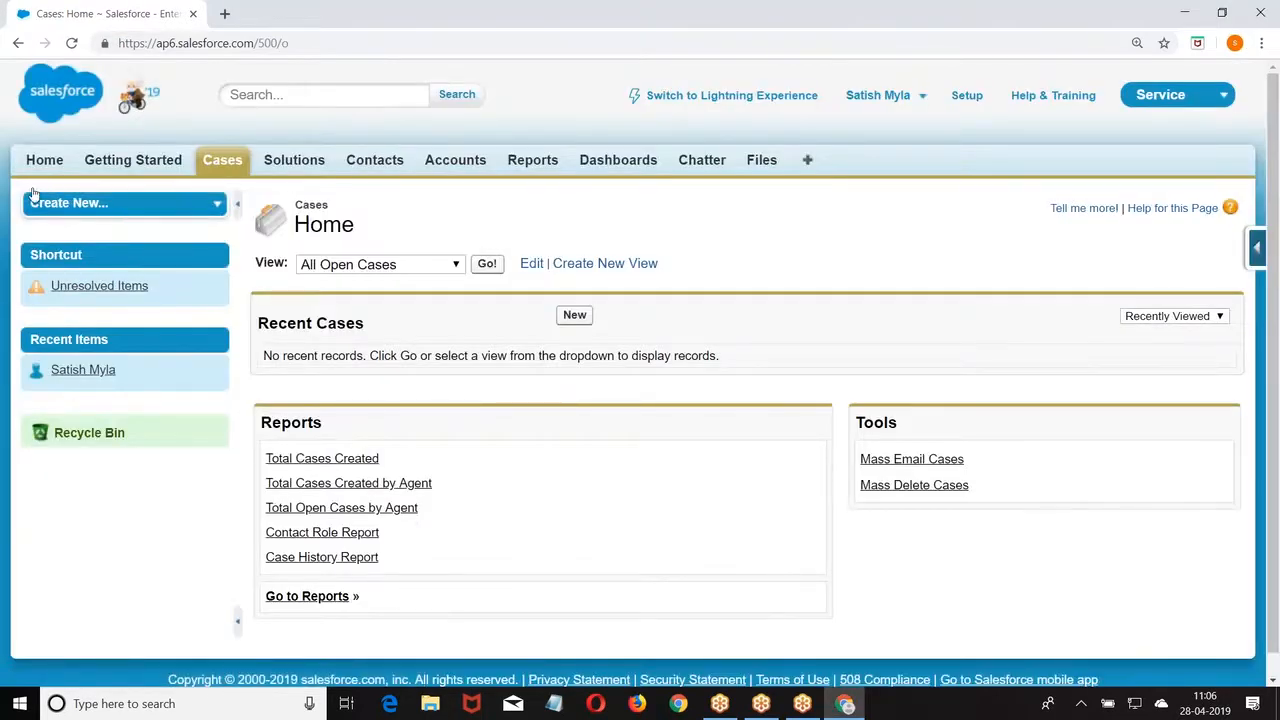
click(964, 97)
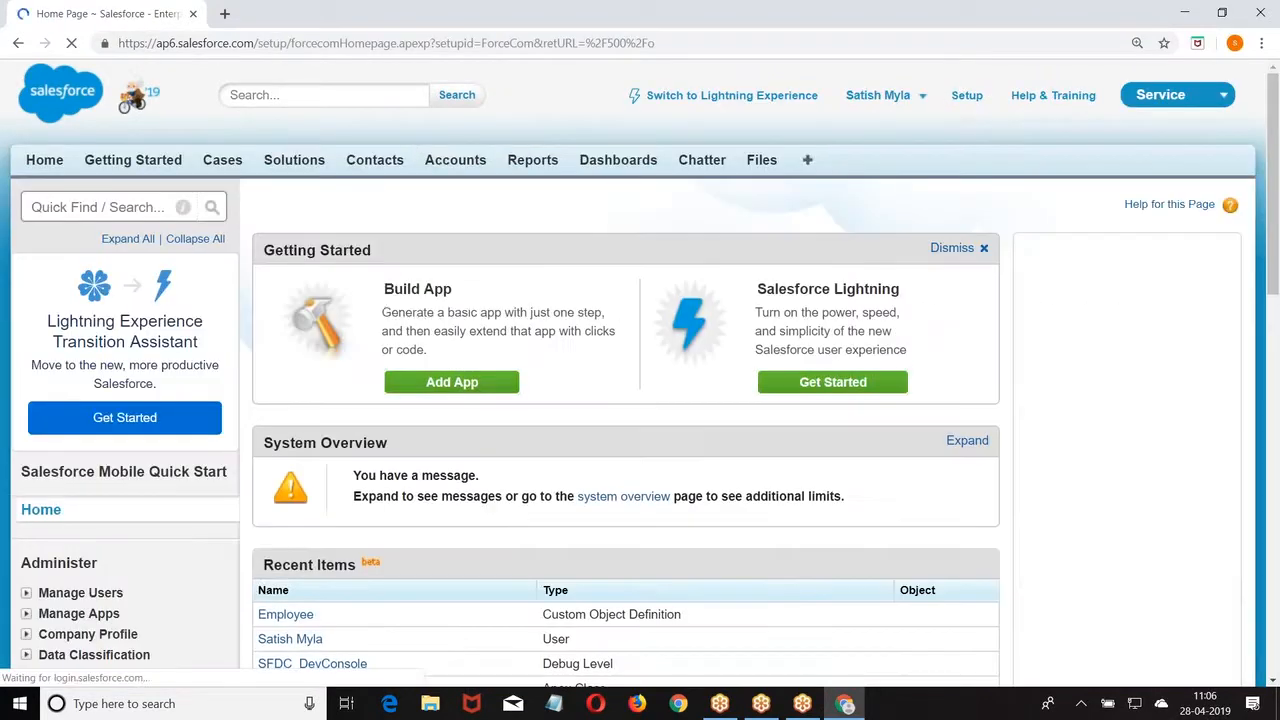
scroll(198, 392, down, 6)
scroll(198, 392, down, 2)
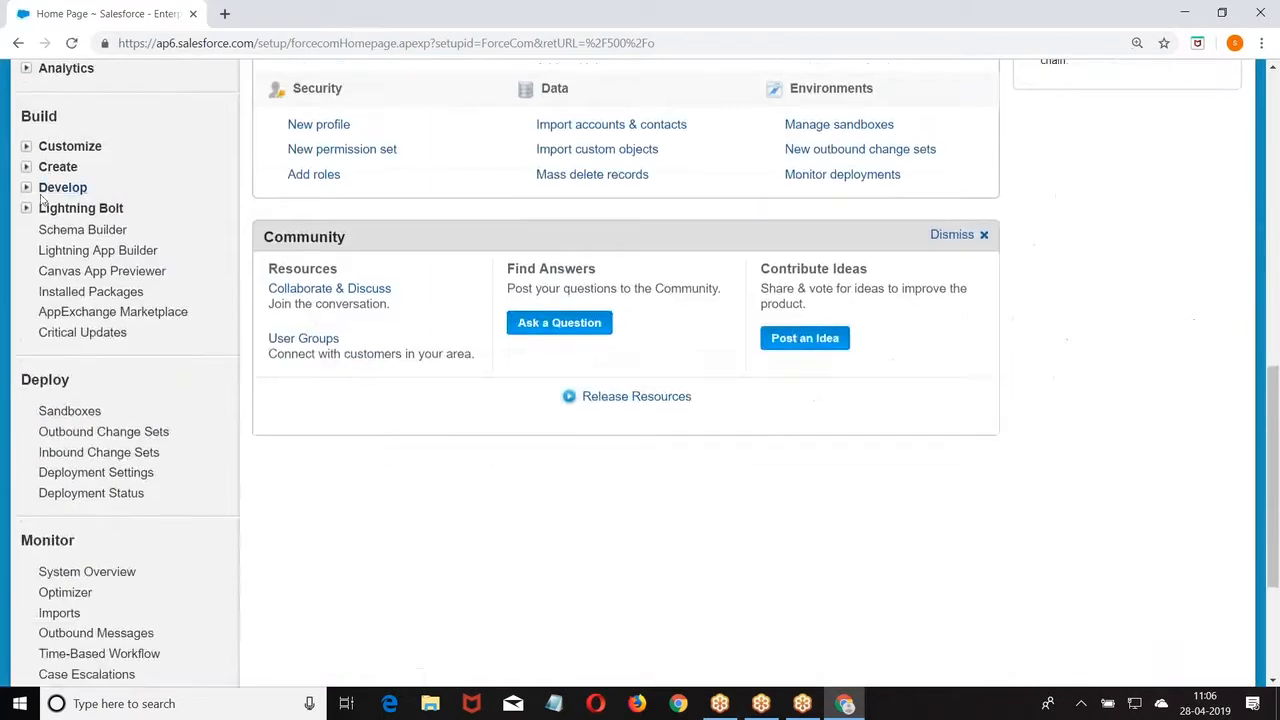
click(26, 167)
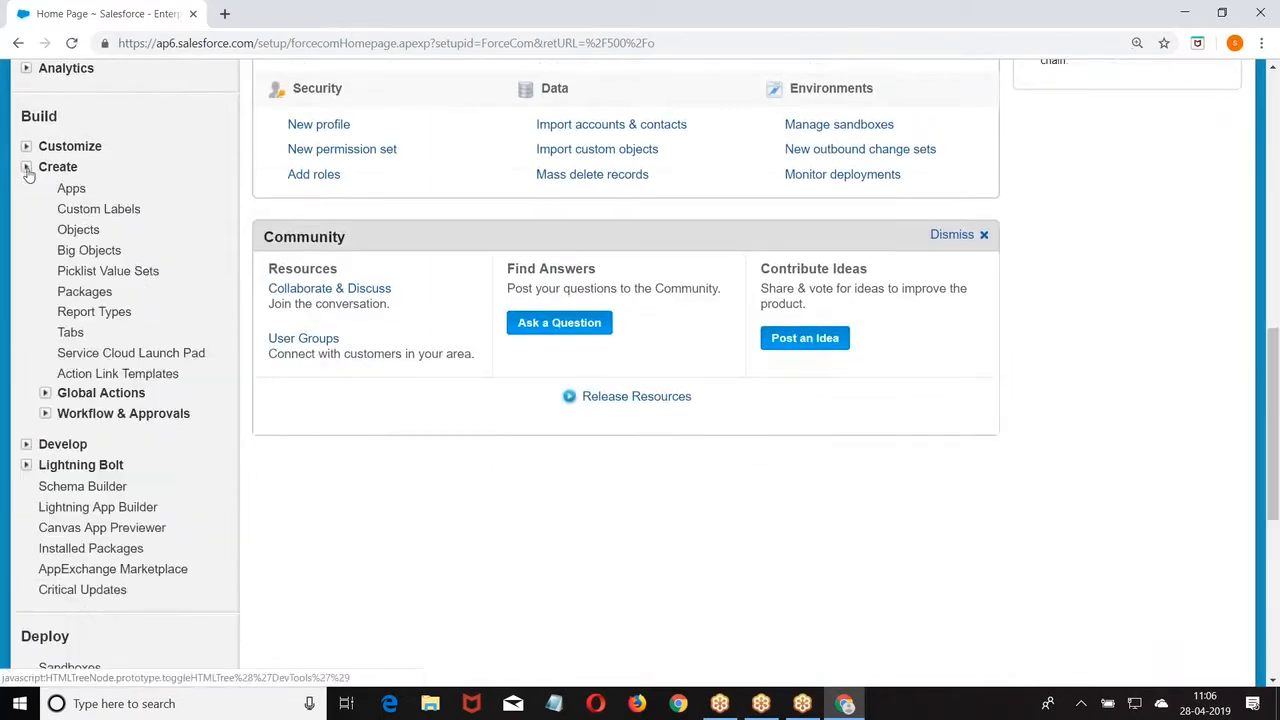
click(84, 291)
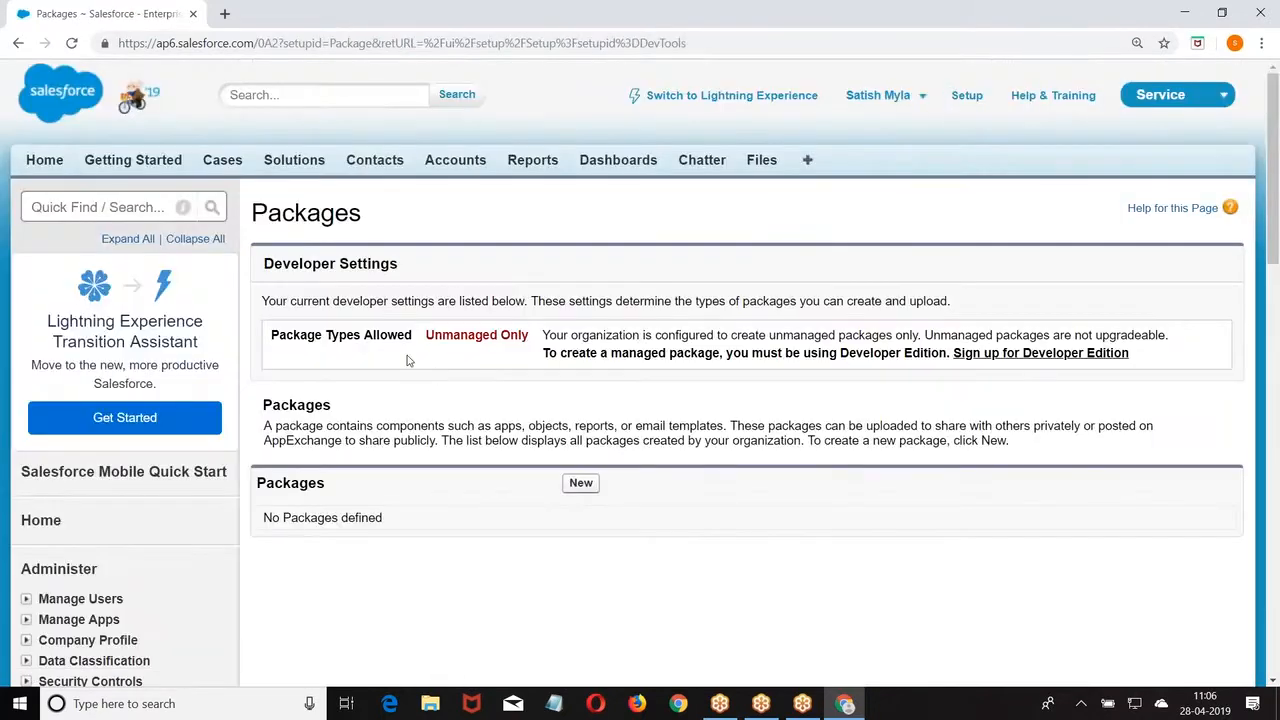
drag(426, 335, 531, 340)
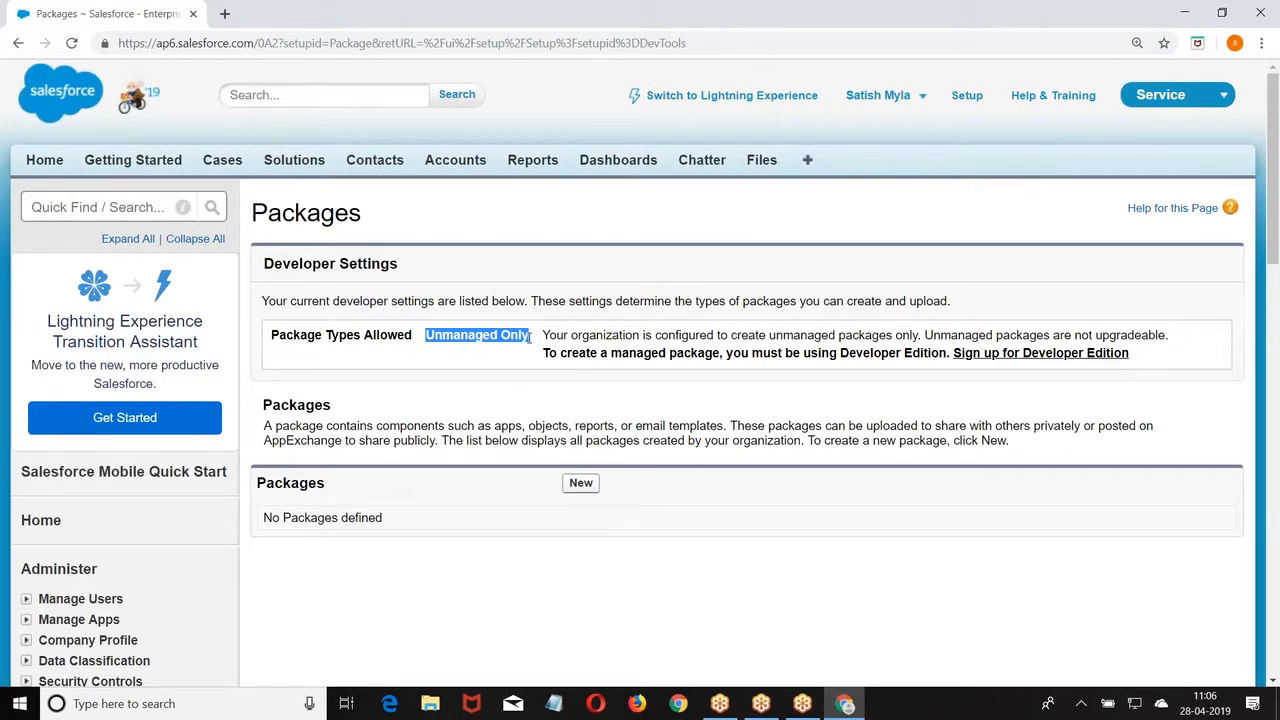
- View Company Profile > Company Information, highlighting the Enterprise Edition value
scroll(352, 370, down, 3)
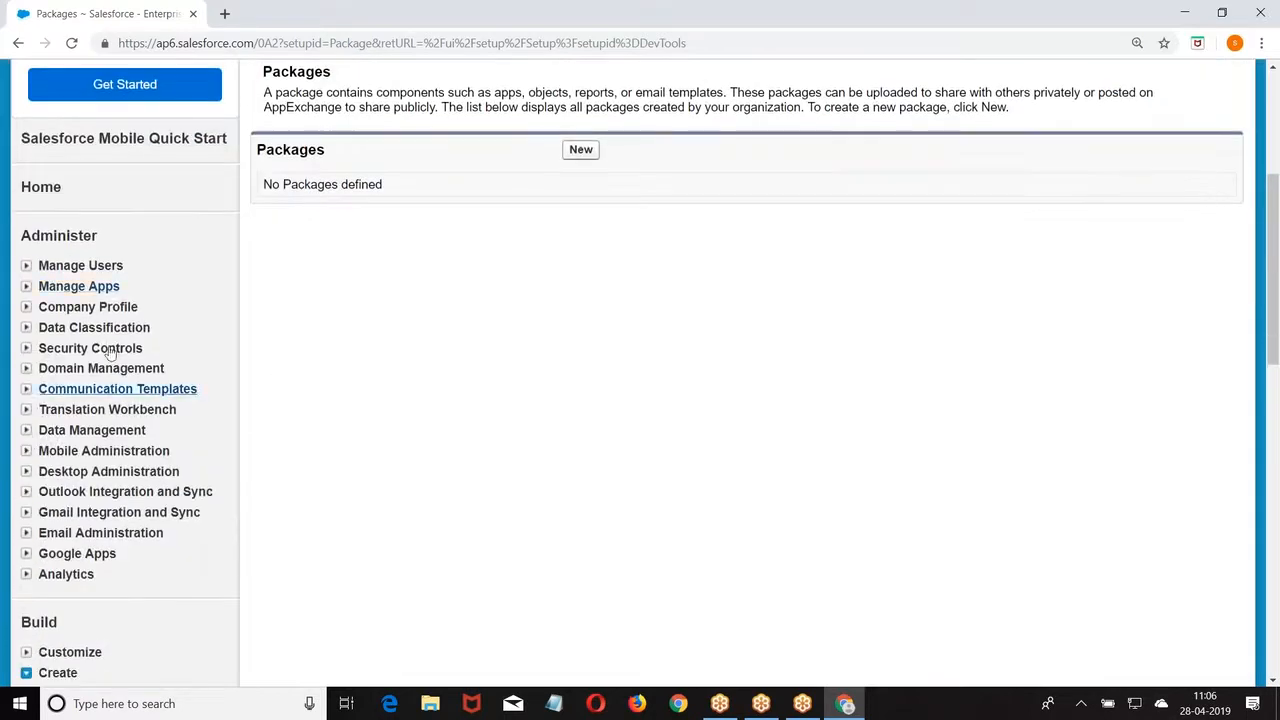
click(26, 309)
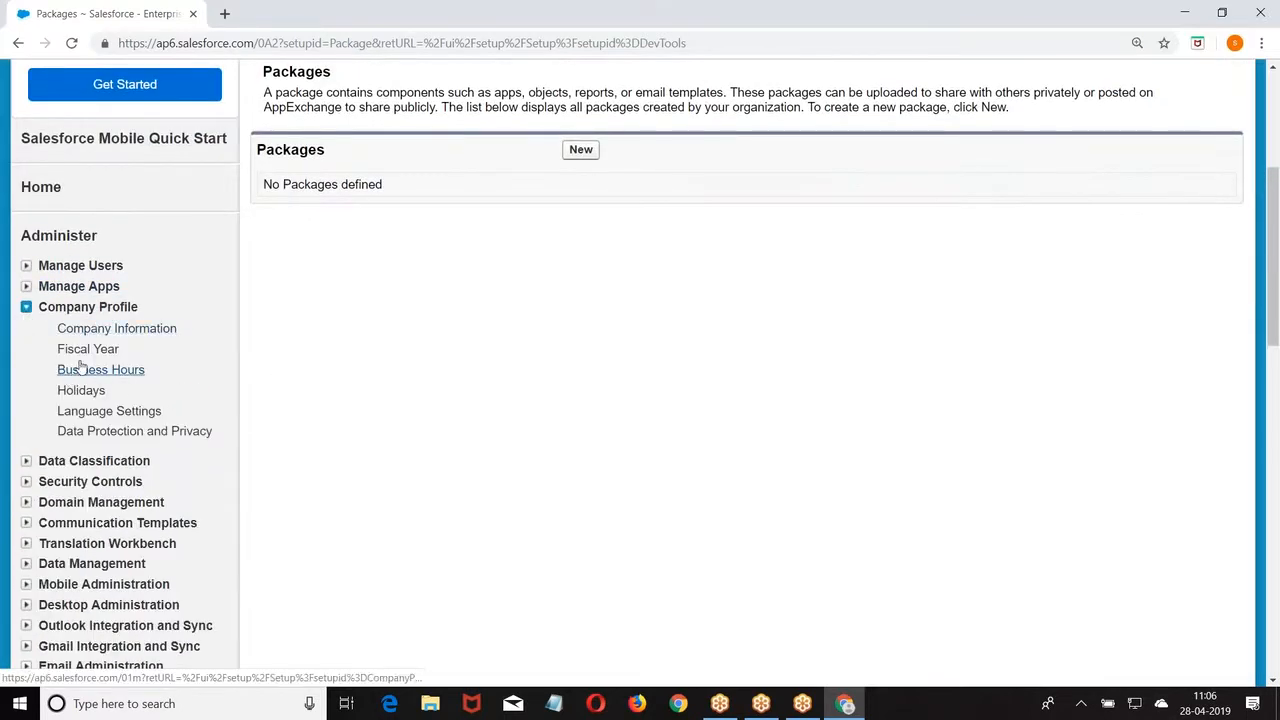
click(114, 330)
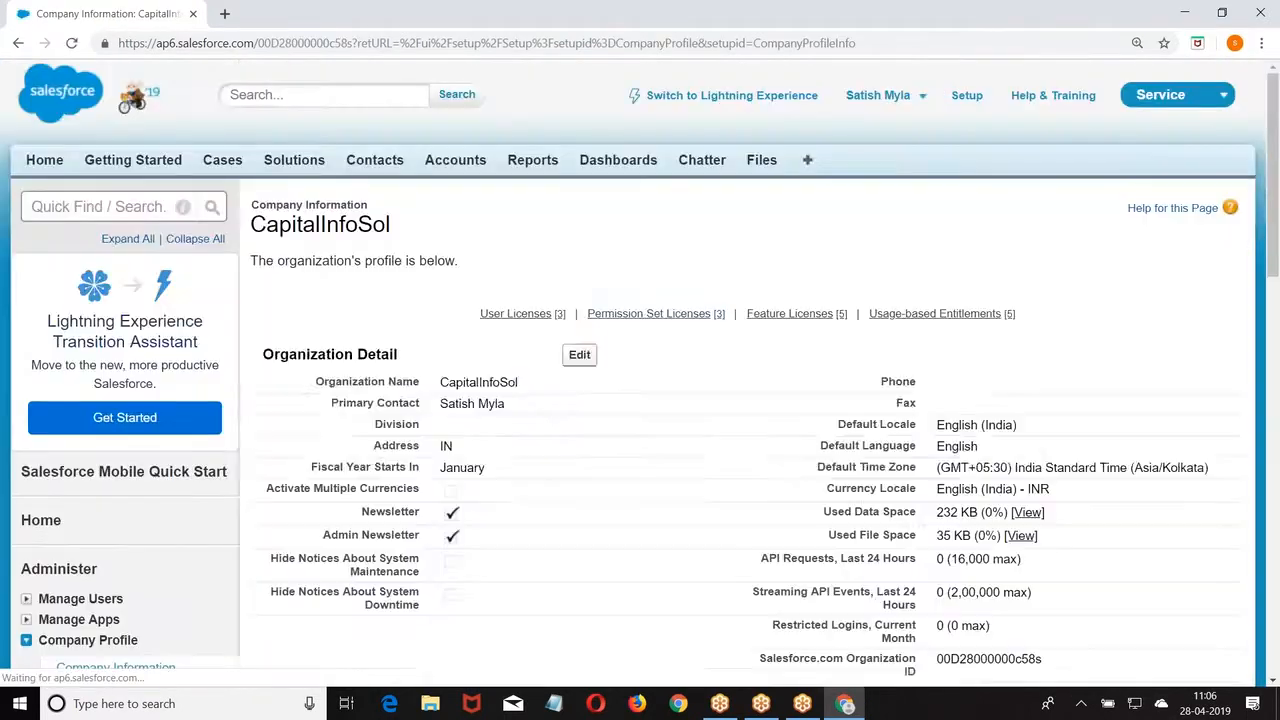
scroll(874, 388, down, 7)
scroll(874, 388, up, 2)
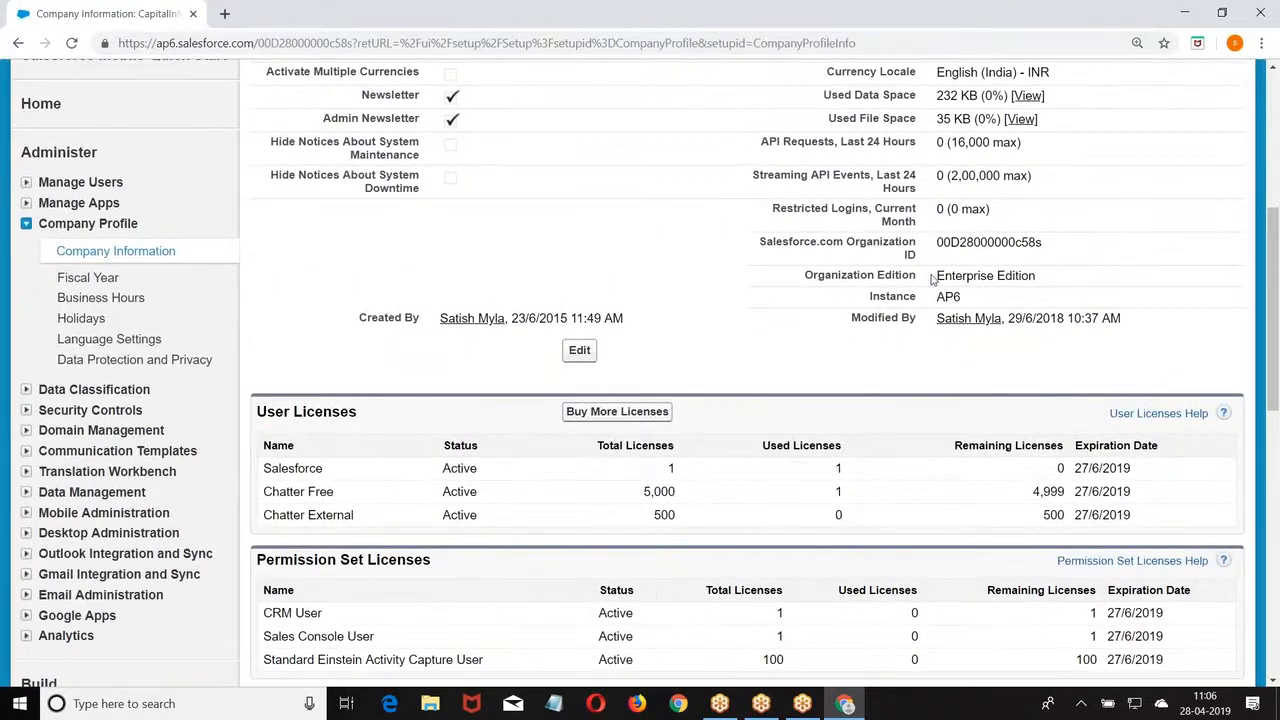
drag(937, 274, 1028, 278)
scroll(808, 313, up, 4)
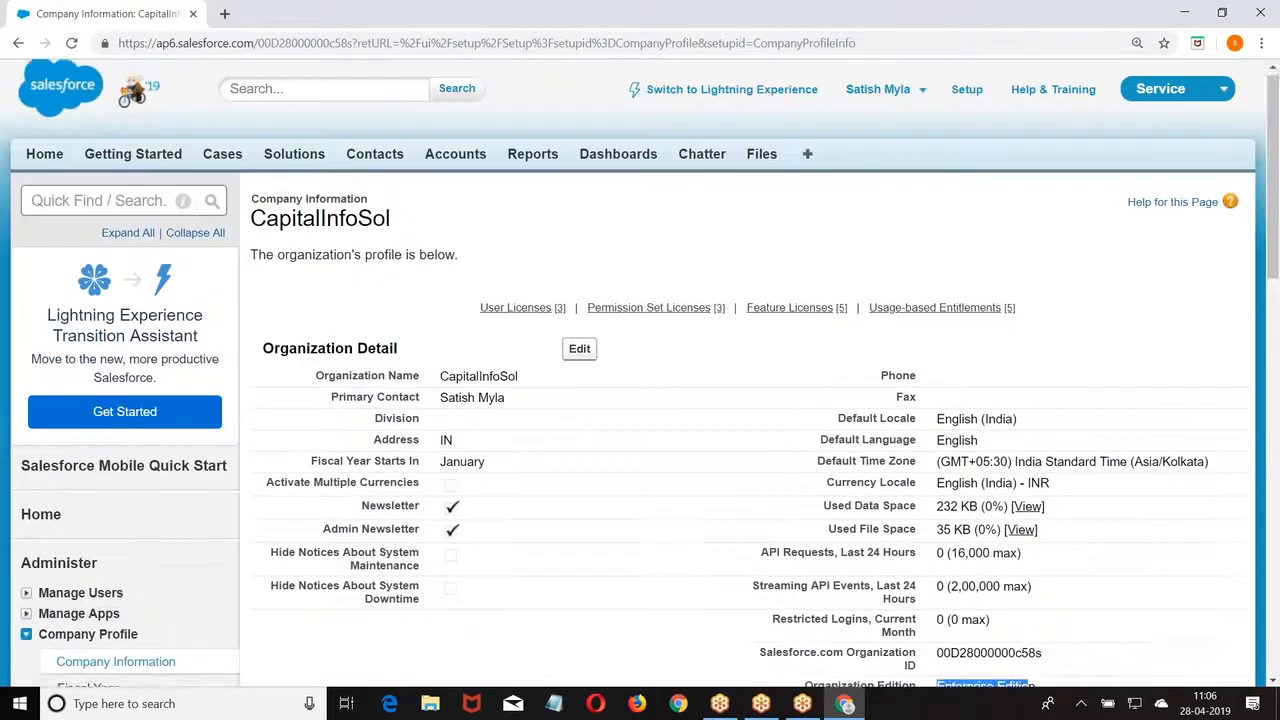
click(928, 104)
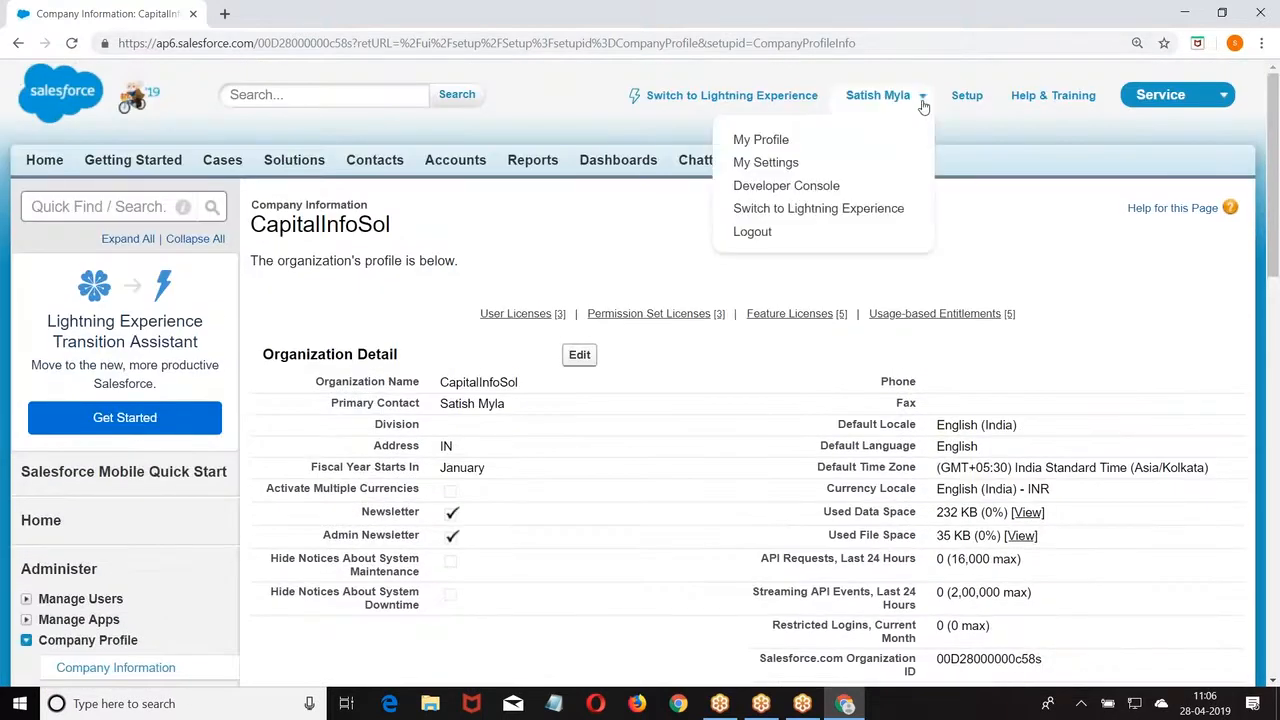
- Log out of Salesforce and close the Chrome window
click(755, 233)
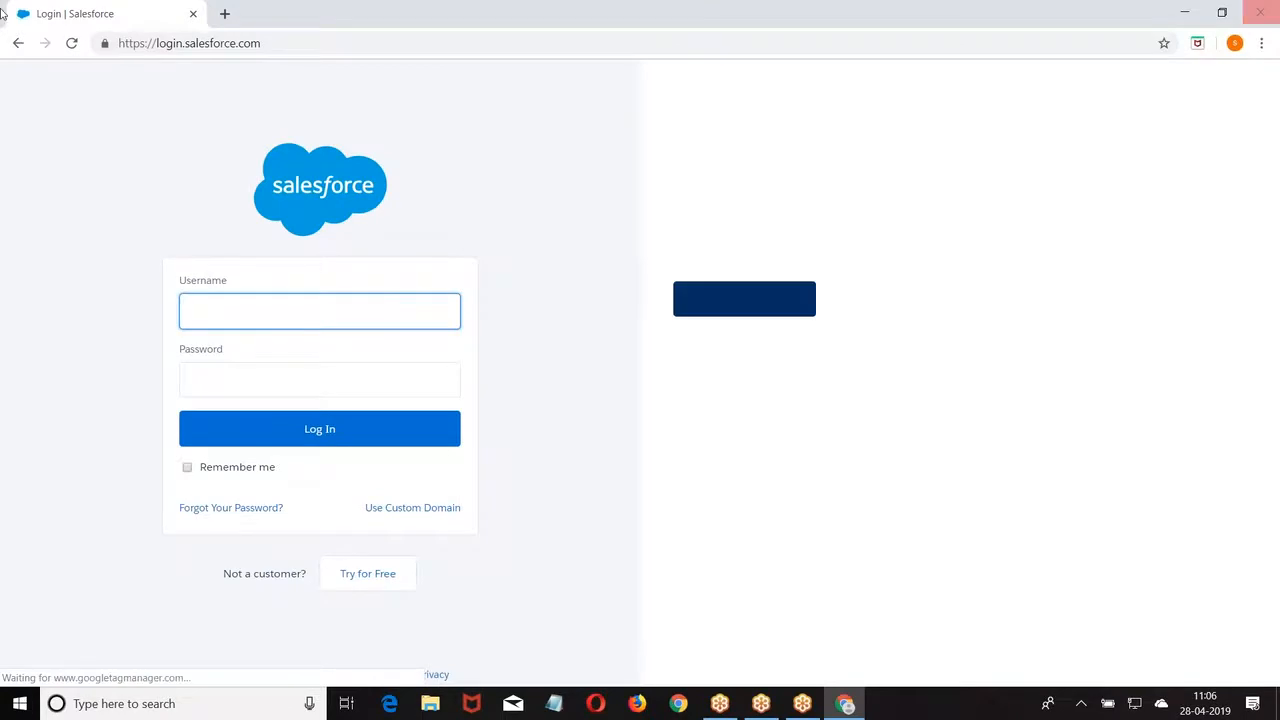
click(1259, 13)
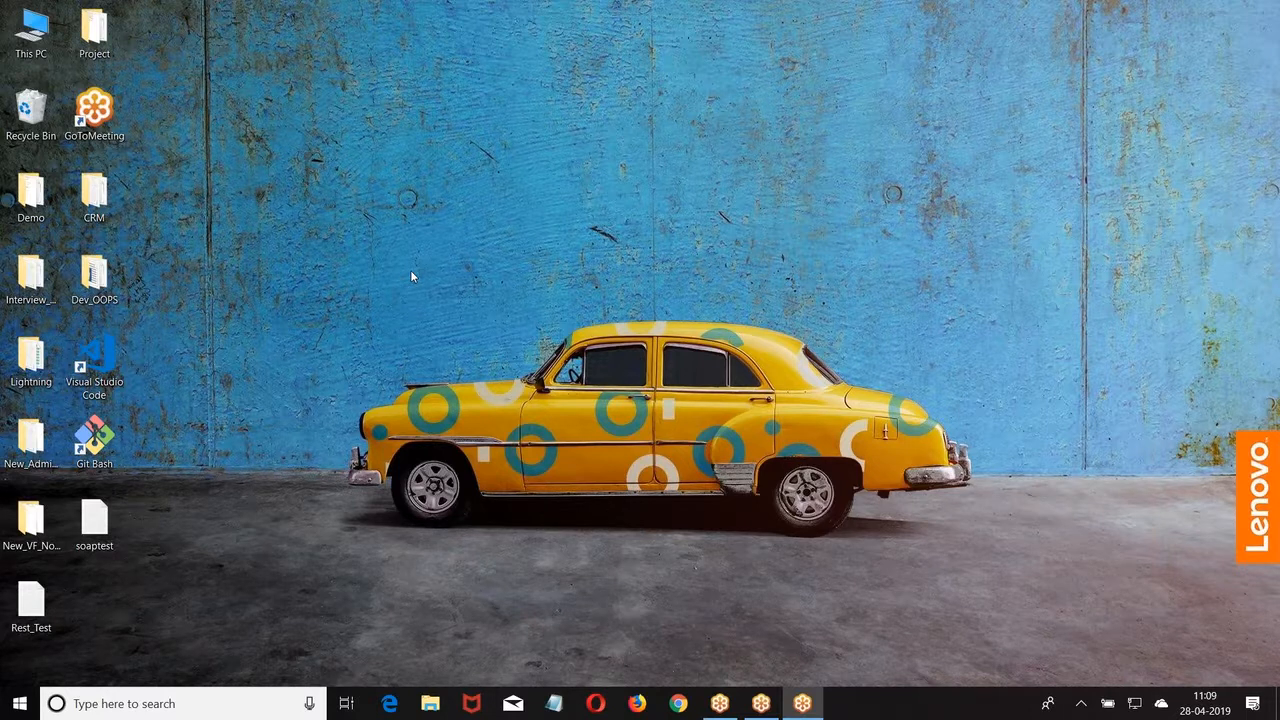
- Start a Notepad note with 'default : properites' and 'customProperties : override the standard'
click(553, 703)
text(def)
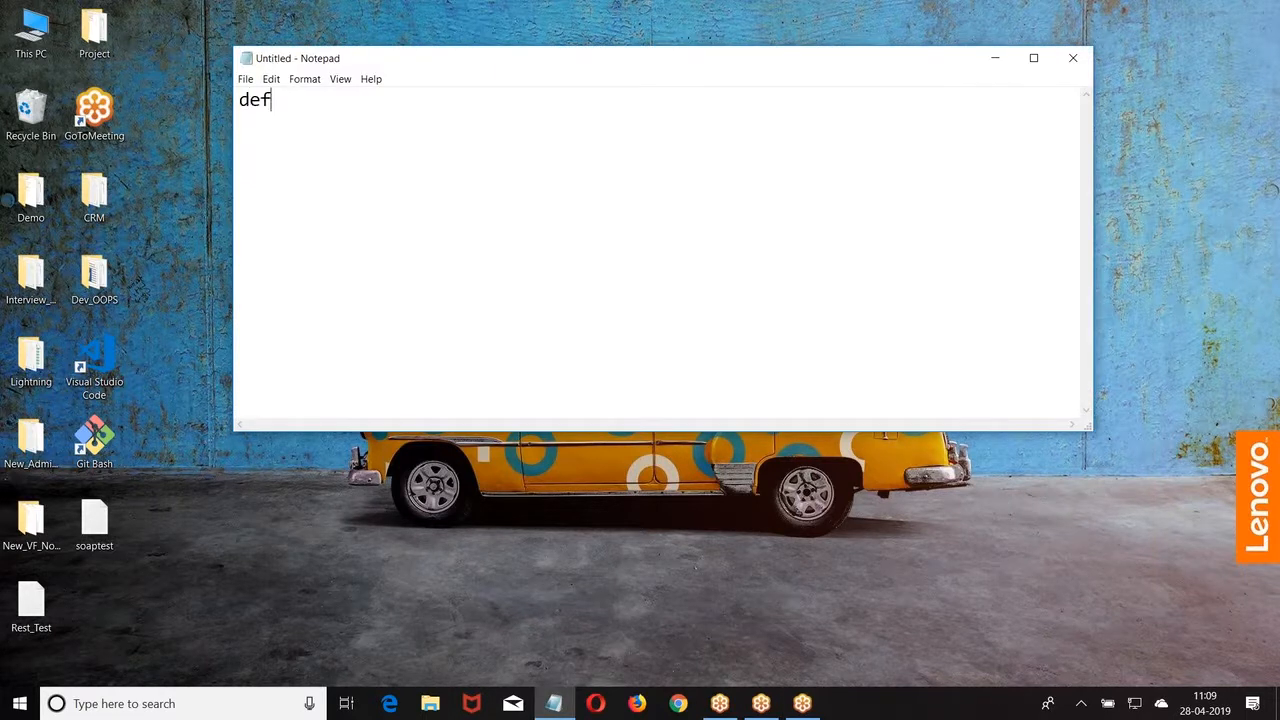
text(ault : properites)
key(Return)
key(Return)
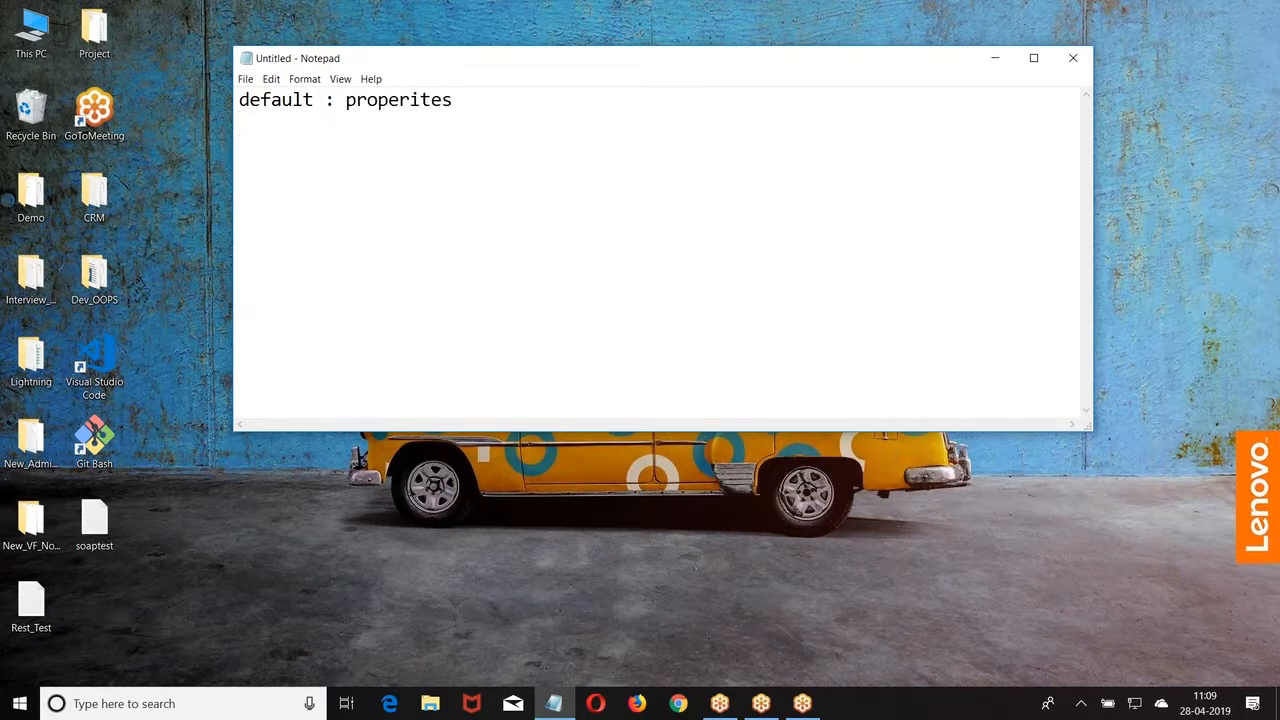
text(my)
key(BackSpace)
key(BackSpace)
text(customProperties : )
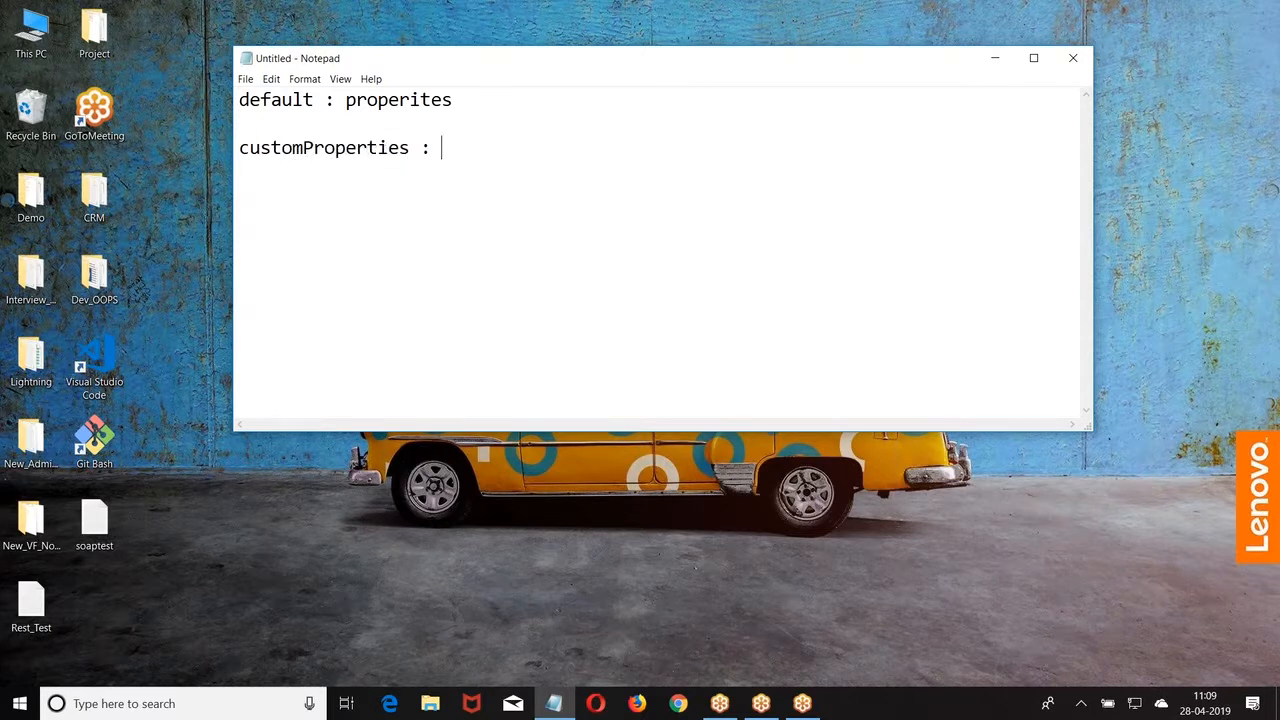
text(override the s)
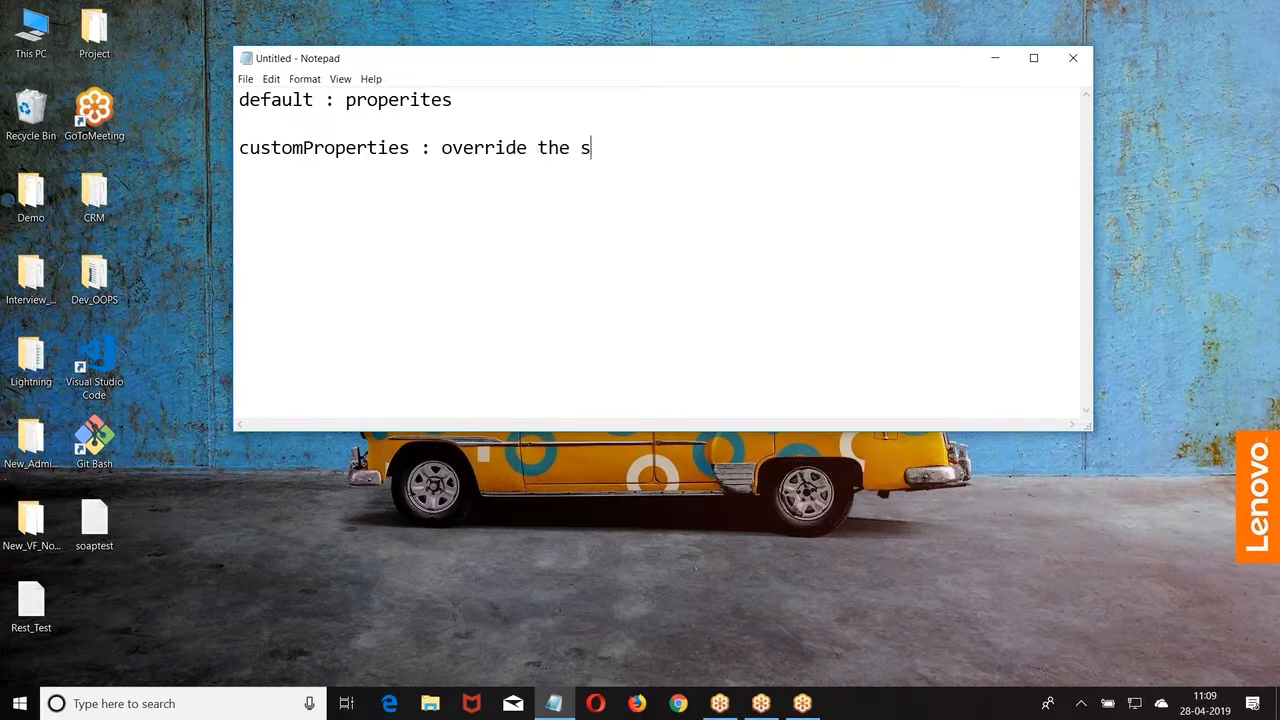
text(tandarfd)
key(BackSpace)
key(BackSpace)
key(BackSpace)
text(d)
drag(589, 58, 498, 78)
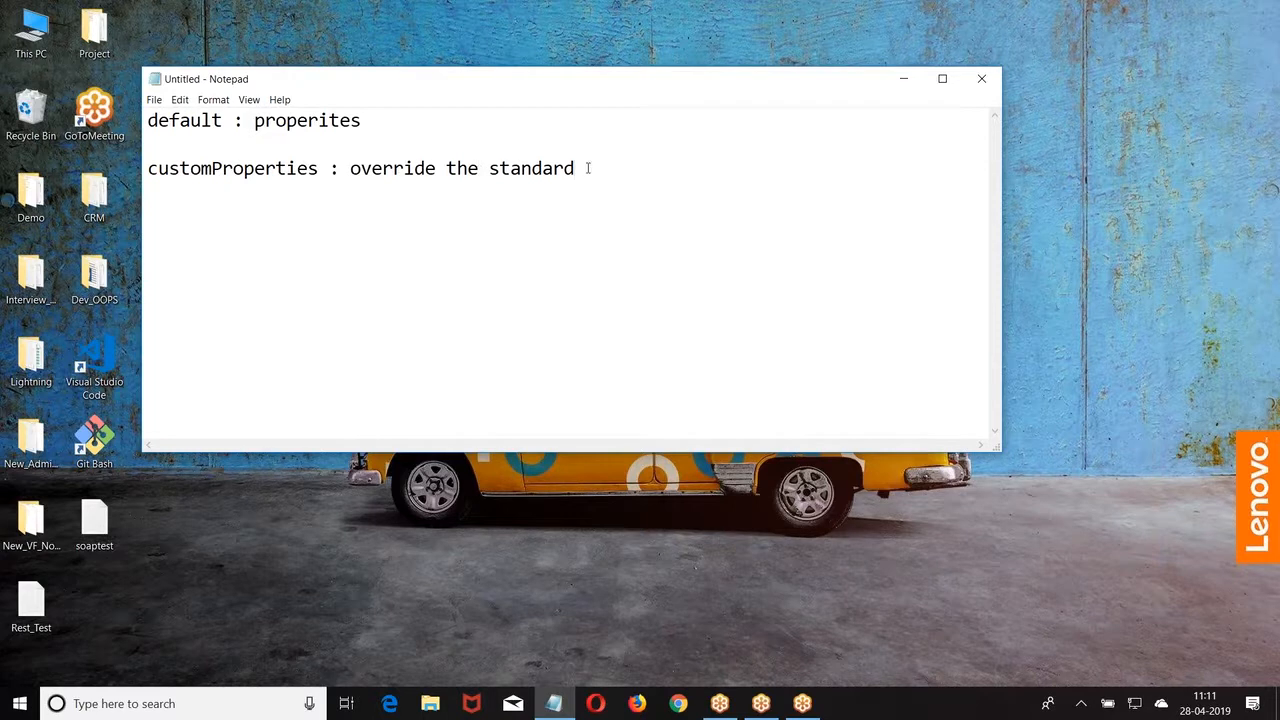
- Add a 'Production === Production' line below the customProperties note
key(Return)
key(Return)
text(===> )
text(P)
text(ks)
key(BackSpace)
key(BackSpace)
key(BackSpace)
key(BackSpace)
key(BackSpace)
text(Production )
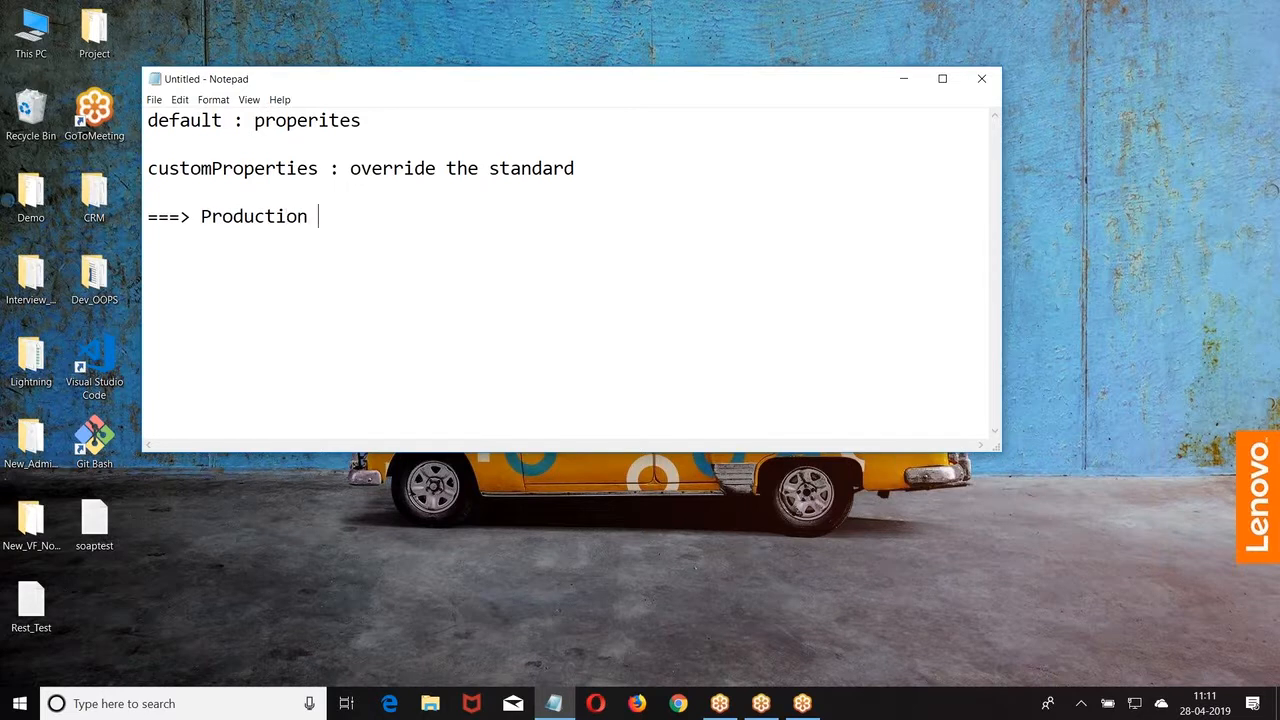
text(=== Production)
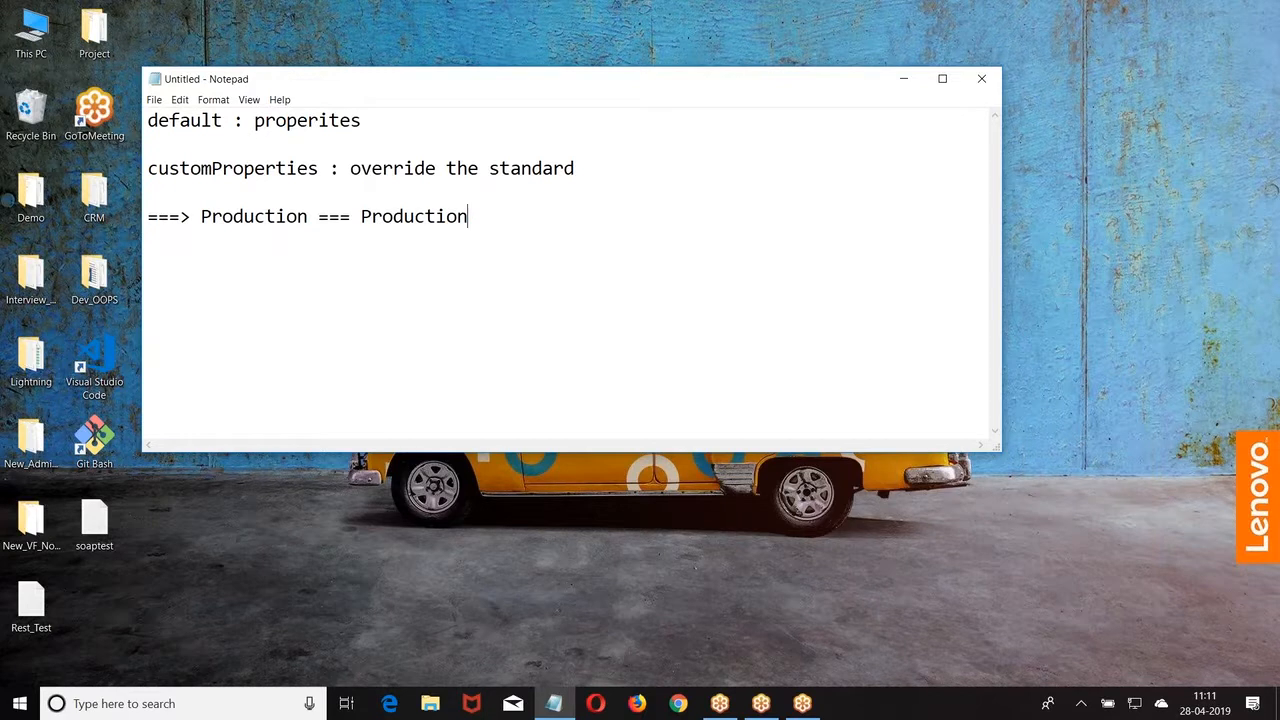
- Add a licence line mapping Lic : Production to Lic : sandbox : Packages
key(Return)
key(Return)
text(Lic : Prdouctio)
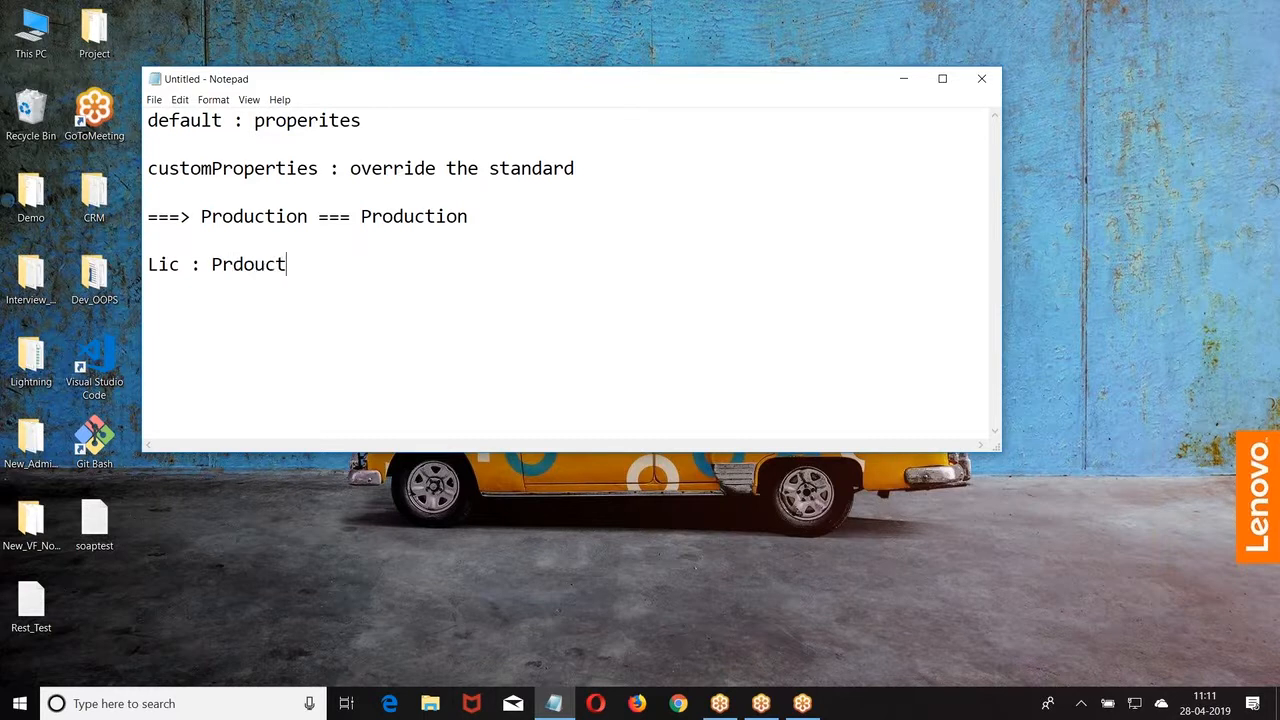
key(BackSpace)
key(BackSpace)
key(BackSpace)
key(BackSpace)
key(BackSpace)
key(BackSpace)
key(BackSpace)
text(oduction ===> )
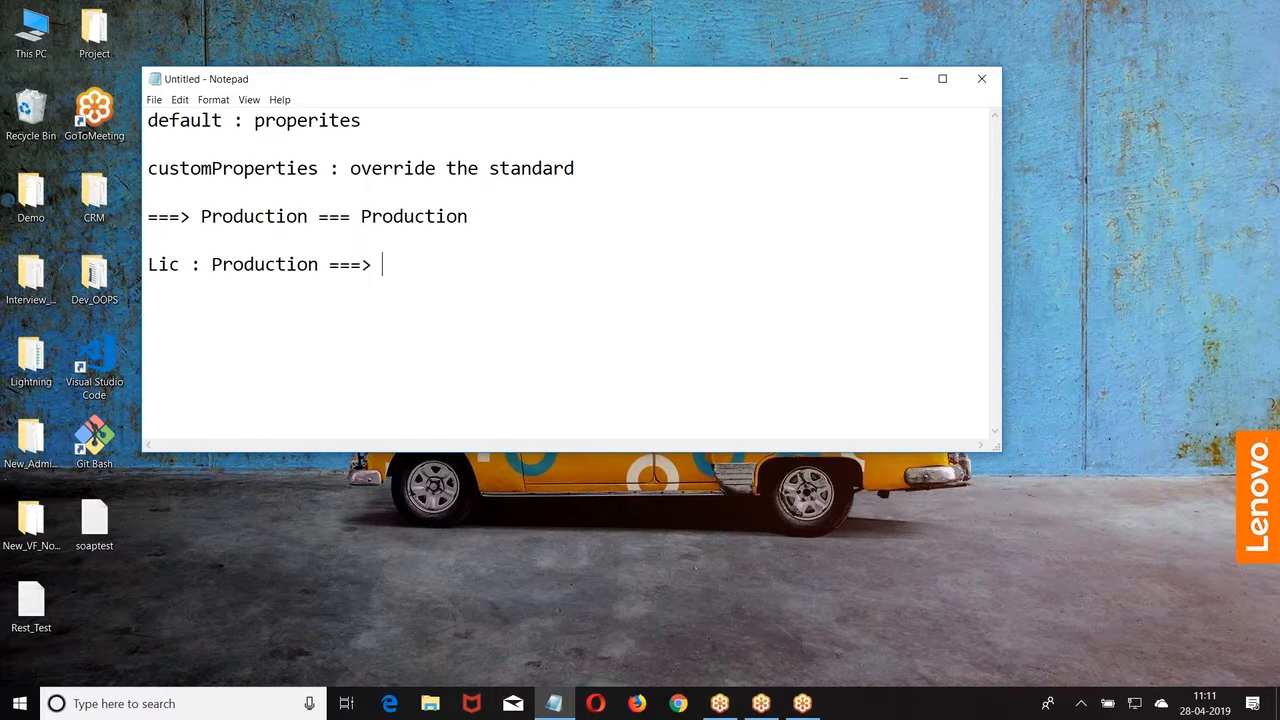
text(Lic: sandbox : Packae)
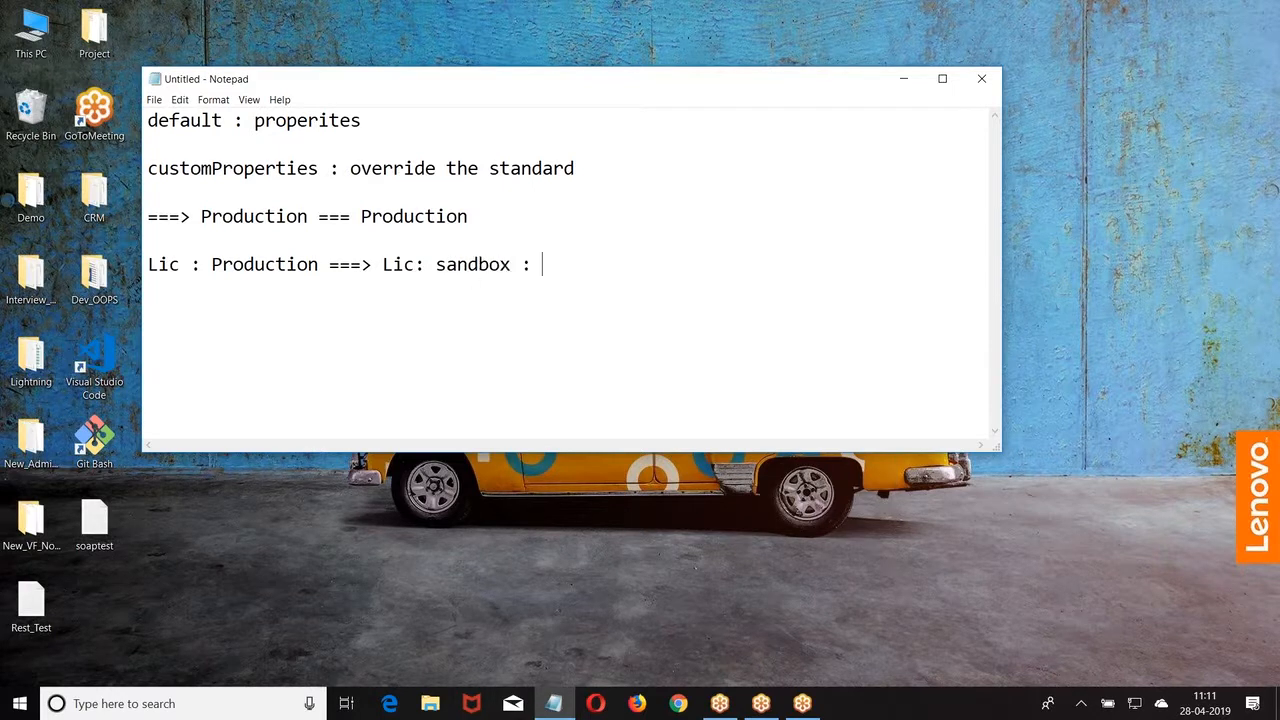
key(alt+Tab)
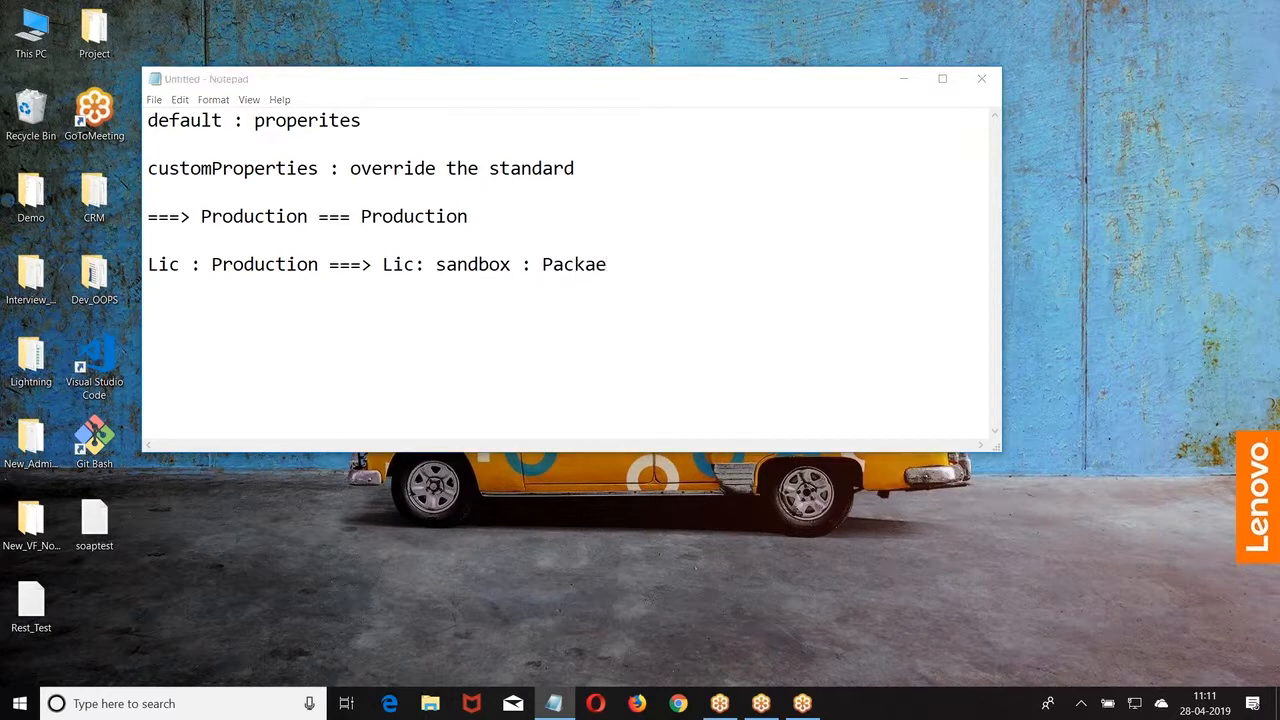
click(617, 281)
key(BackSpace)
key(BackSpace)
key(BackSpace)
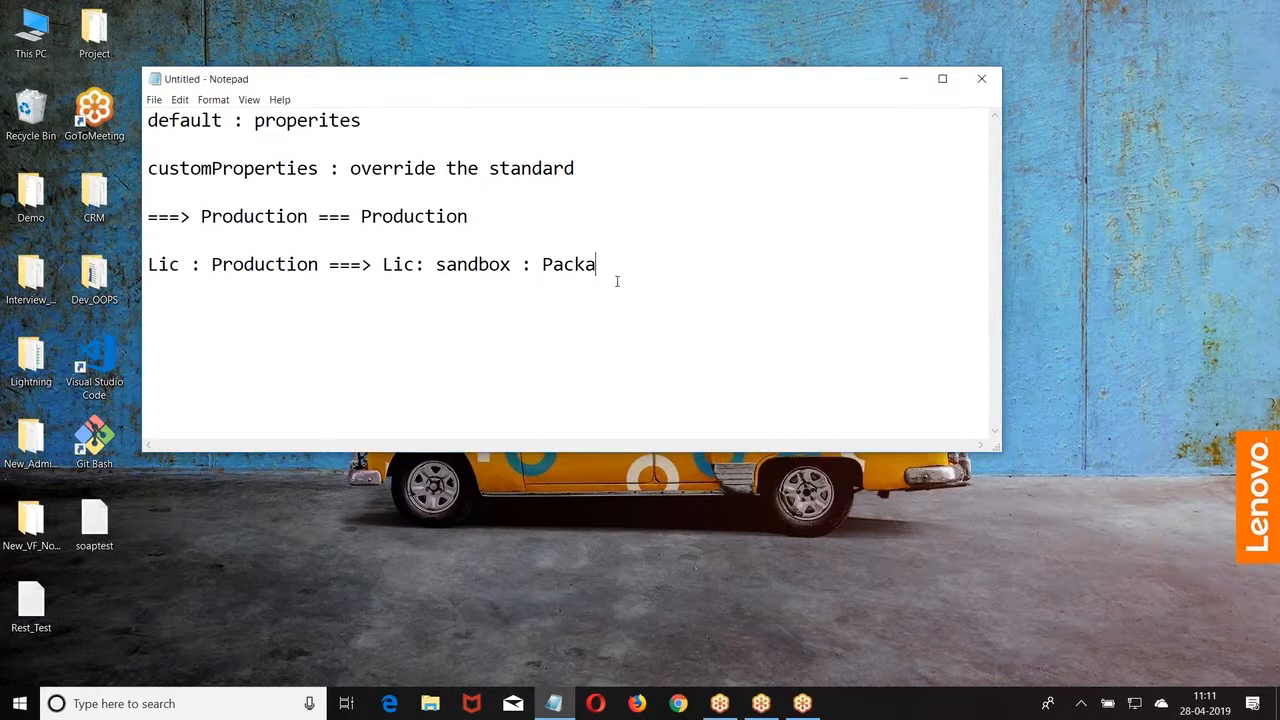
text(kages)
- Add a 'Lic :Production === Tool ==> Third' line for third-party tools
key(Return)
key(Return)
text(Lic :Produ)
key(BackSpace)
key(BackSpace)
text(oduction === )
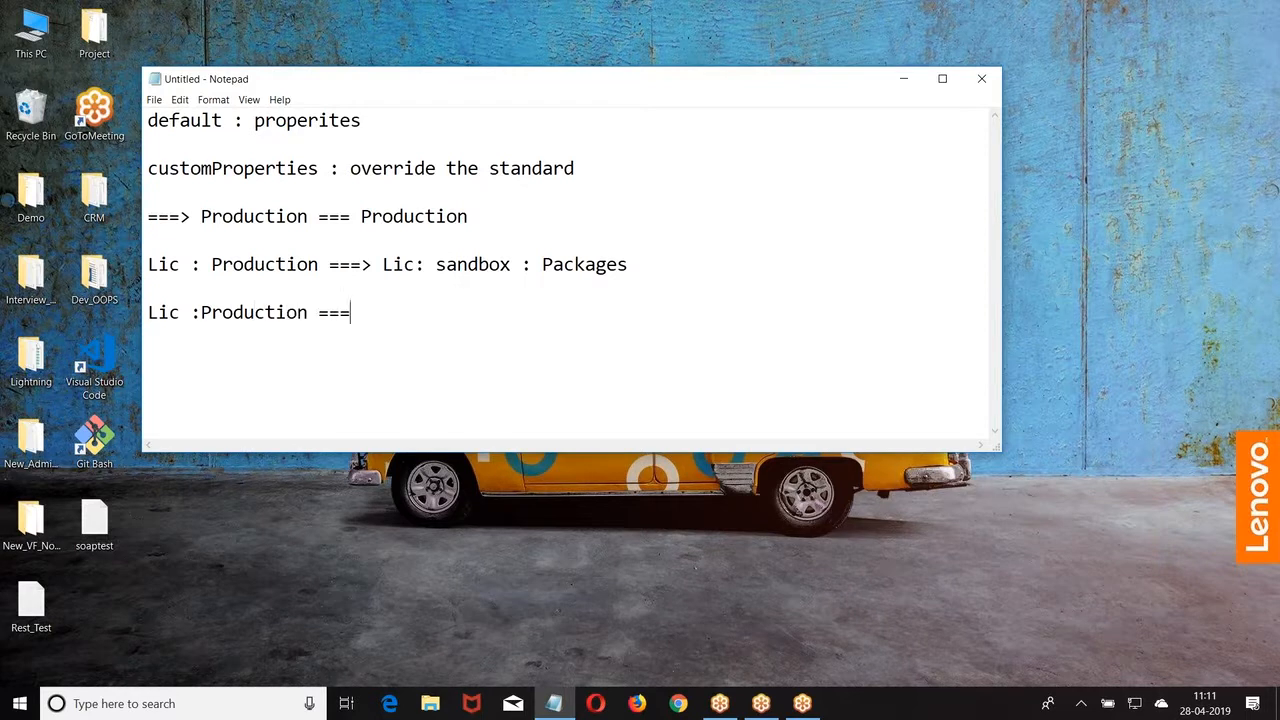
text( Prod)
key(BackSpace)
key(BackSpace)
key(BackSpace)
key(BackSpace)
text(Tool ==> Third)
key(Return)
key(Return)
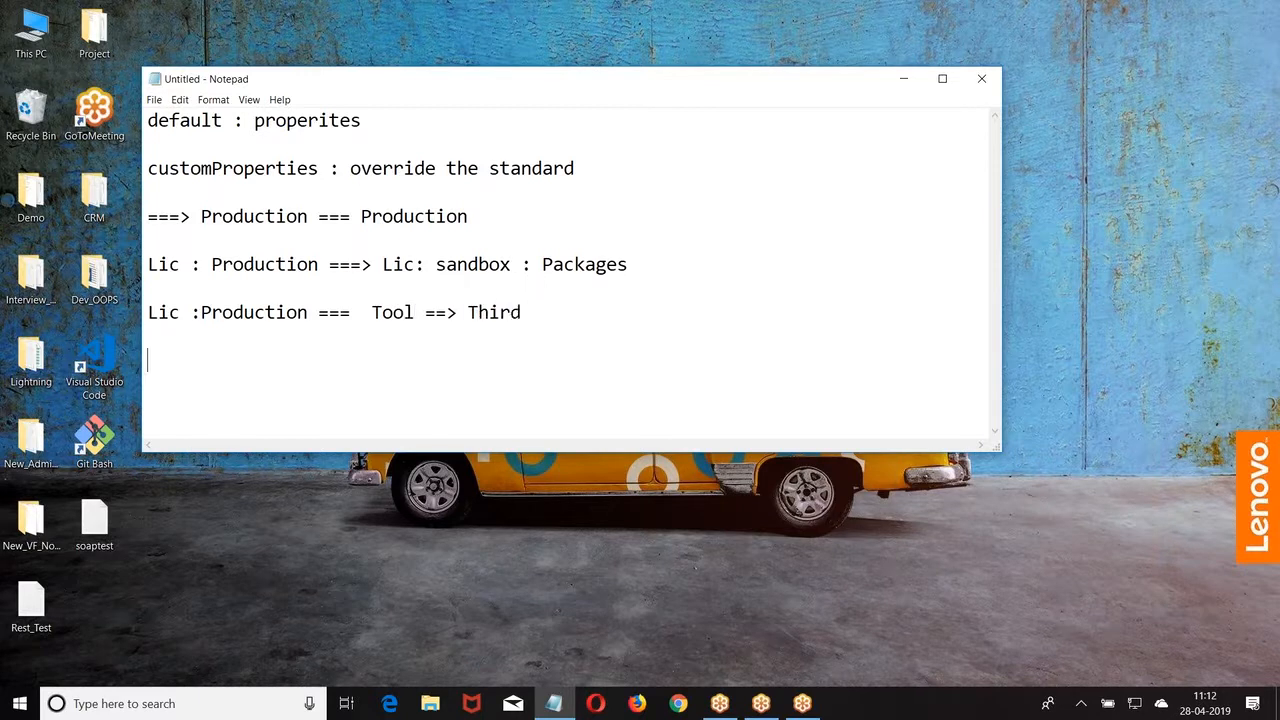
- Replace the Tool ==> Third text with 'IBM===> QuoteMangement : Production : Package:'
drag(308, 305, 525, 313)
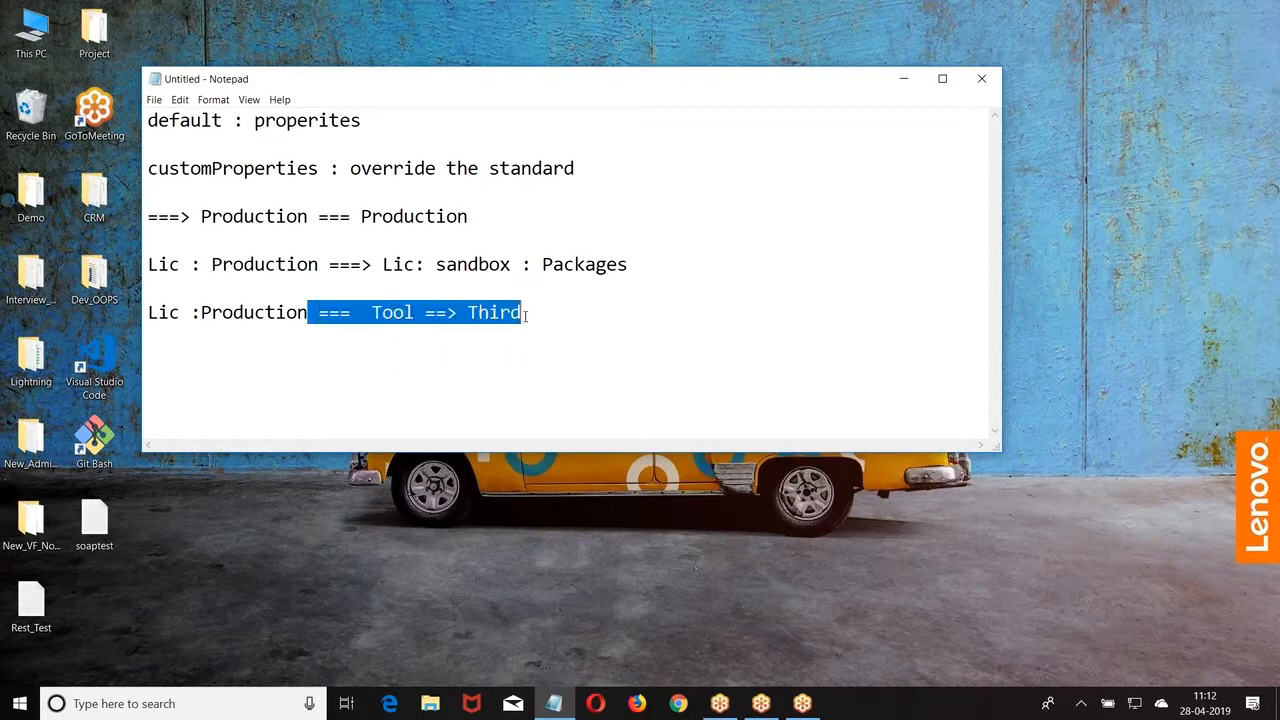
key(BackSpace)
text(IV)
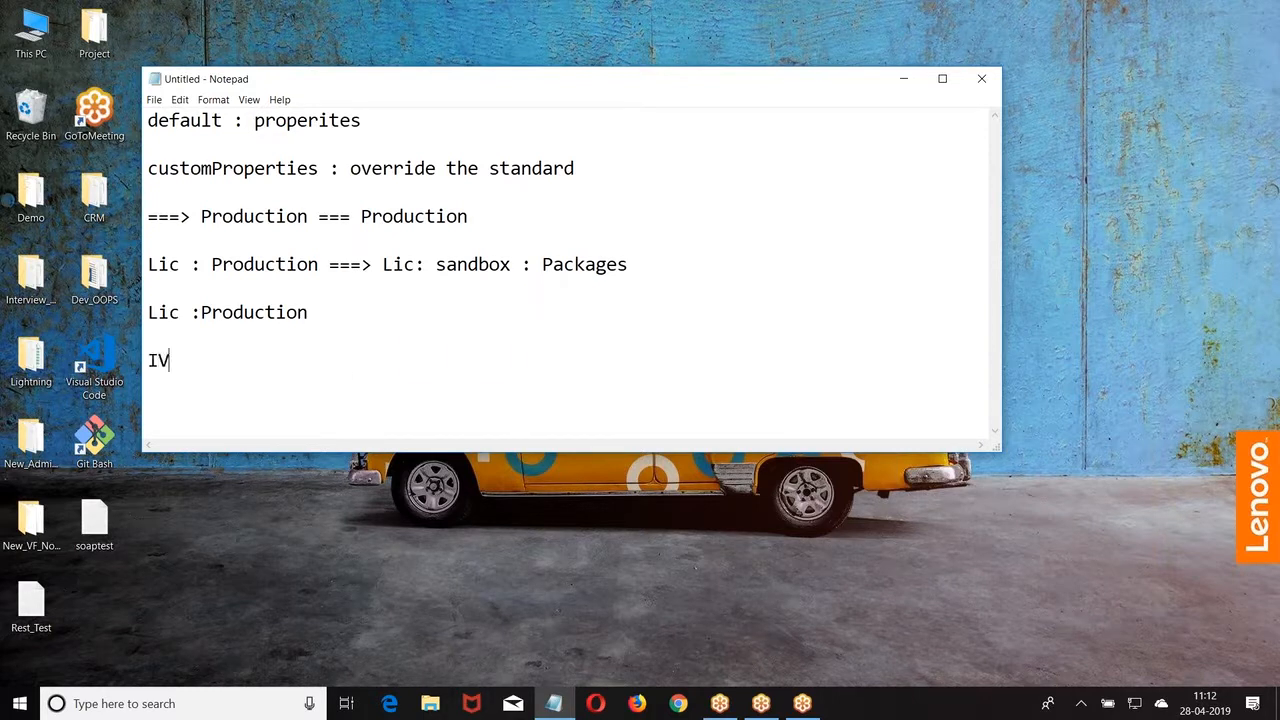
key(BackSpace)
text(BM==)
key(BackSpace)
key(BackSpace)
text(===> QUot)
key(BackSpace)
key(BackSpace)
key(BackSpace)
text(uoteMangem)
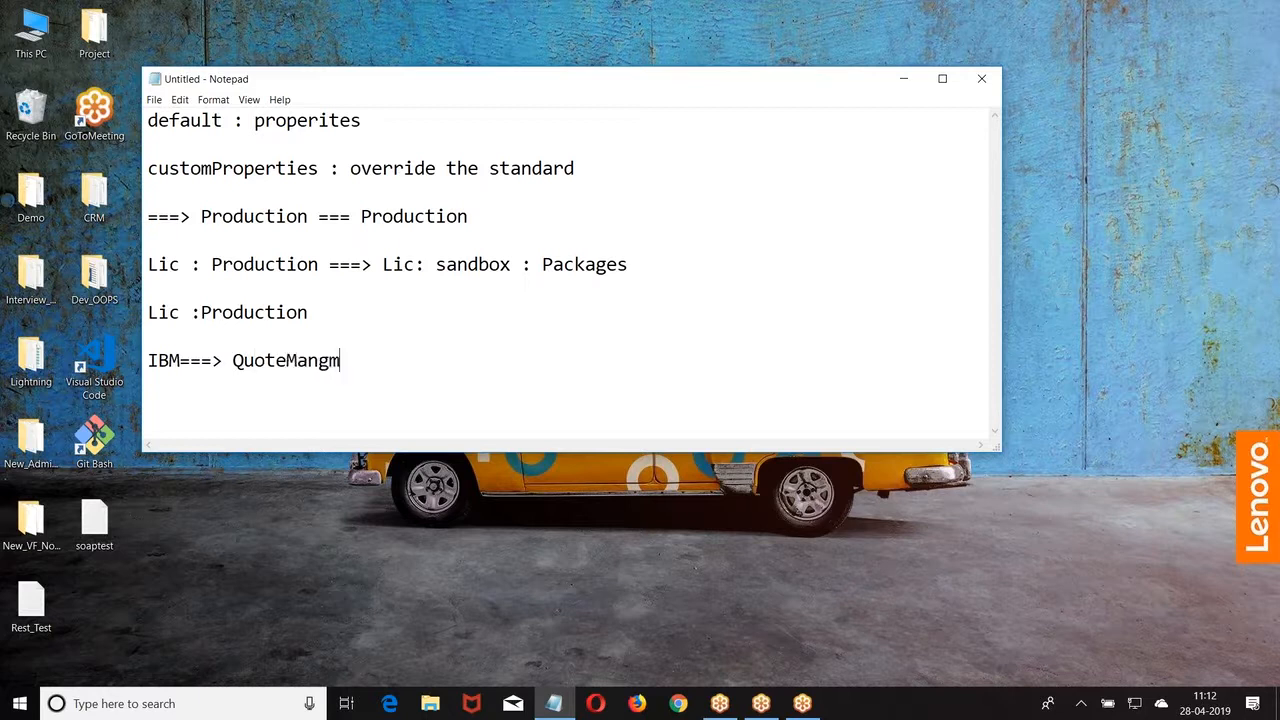
text(ent : Production )
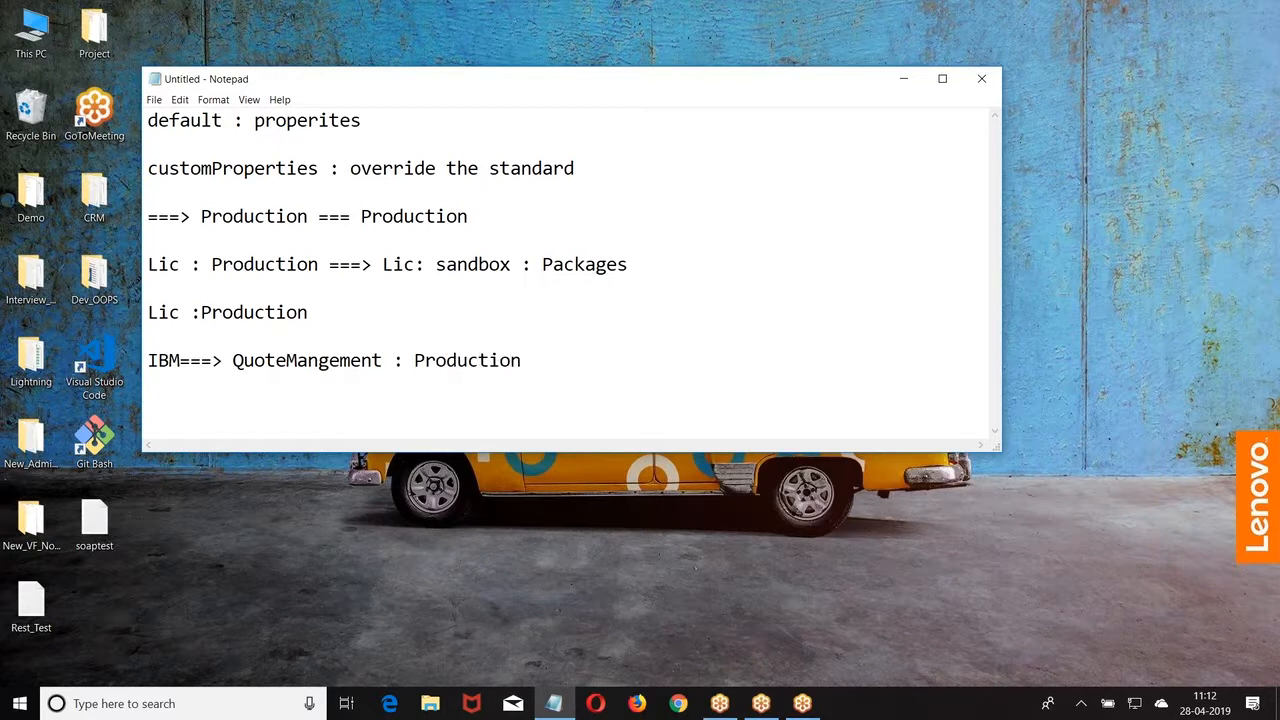
text(: Package:)
- Complete the IBM line by appending 'QuoteManagement' after Package:
drag(553, 362, 641, 362)
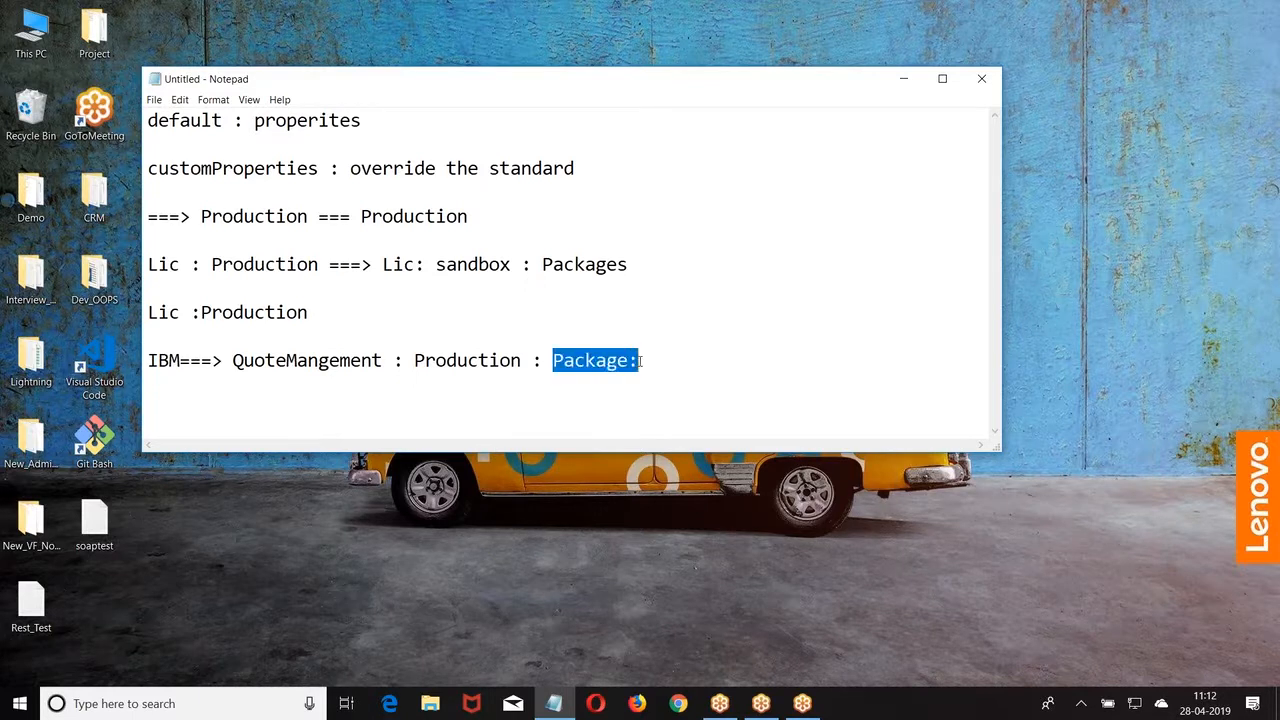
drag(232, 362, 628, 362)
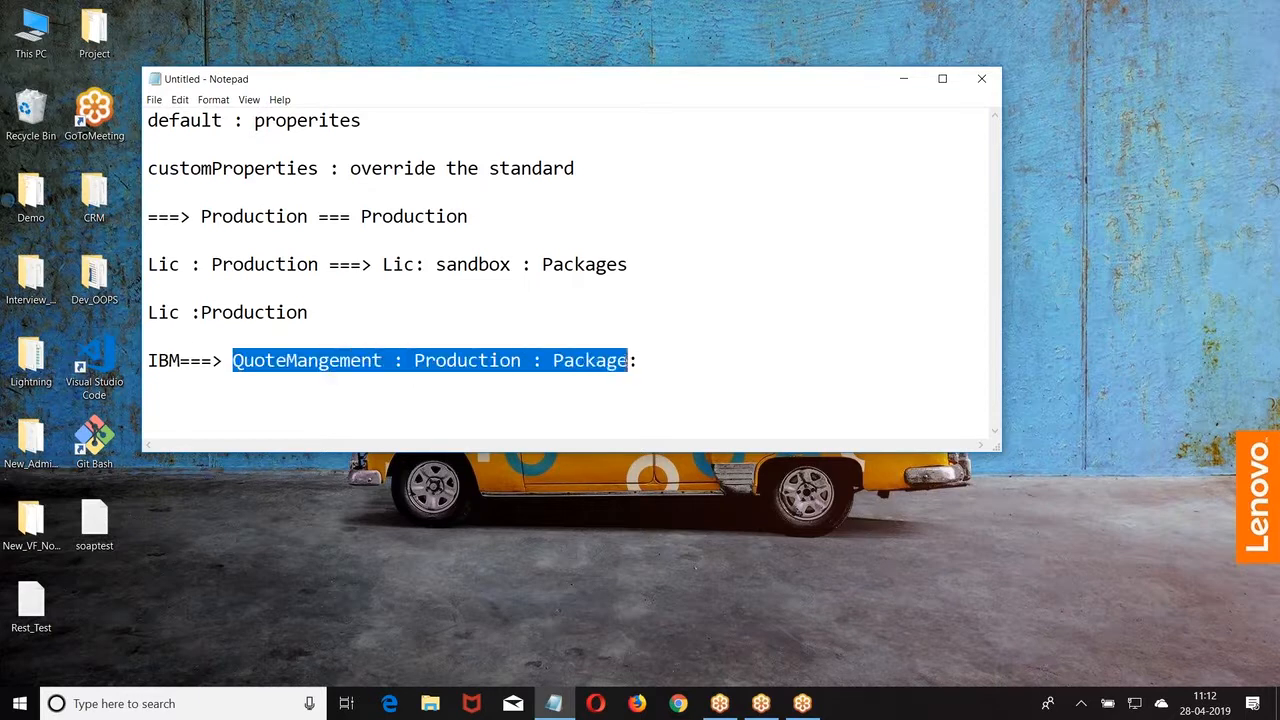
key(Left)
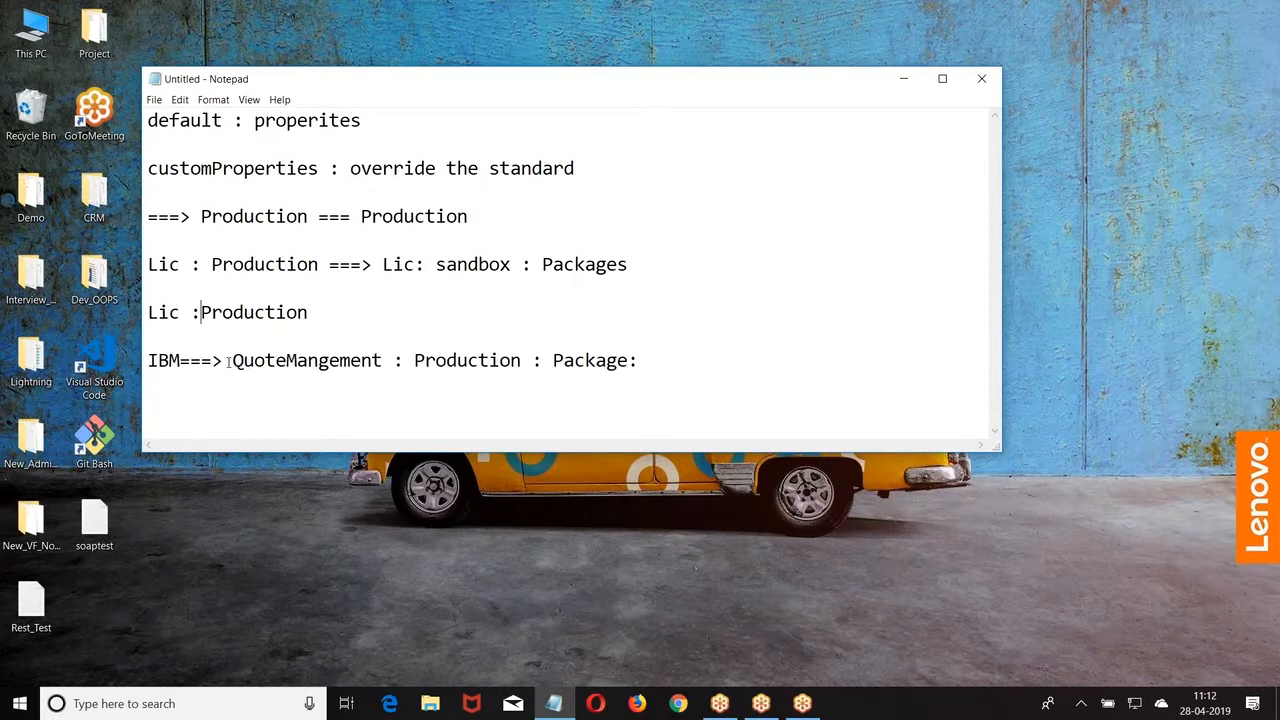
key(shift+Right)
key(shift+Right)
key(shift+Right)
drag(385, 362, 610, 346)
click(555, 407)
click(416, 362)
key(shift+Right)
key(shift+Right)
key(shift+Right)
key(shift+Right)
key(shift+Right)
key(shift+Right)
key(shift+Right)
key(shift+Right)
key(shift+Right)
key(shift+Right)
click(640, 362)
text(QuoteMange)
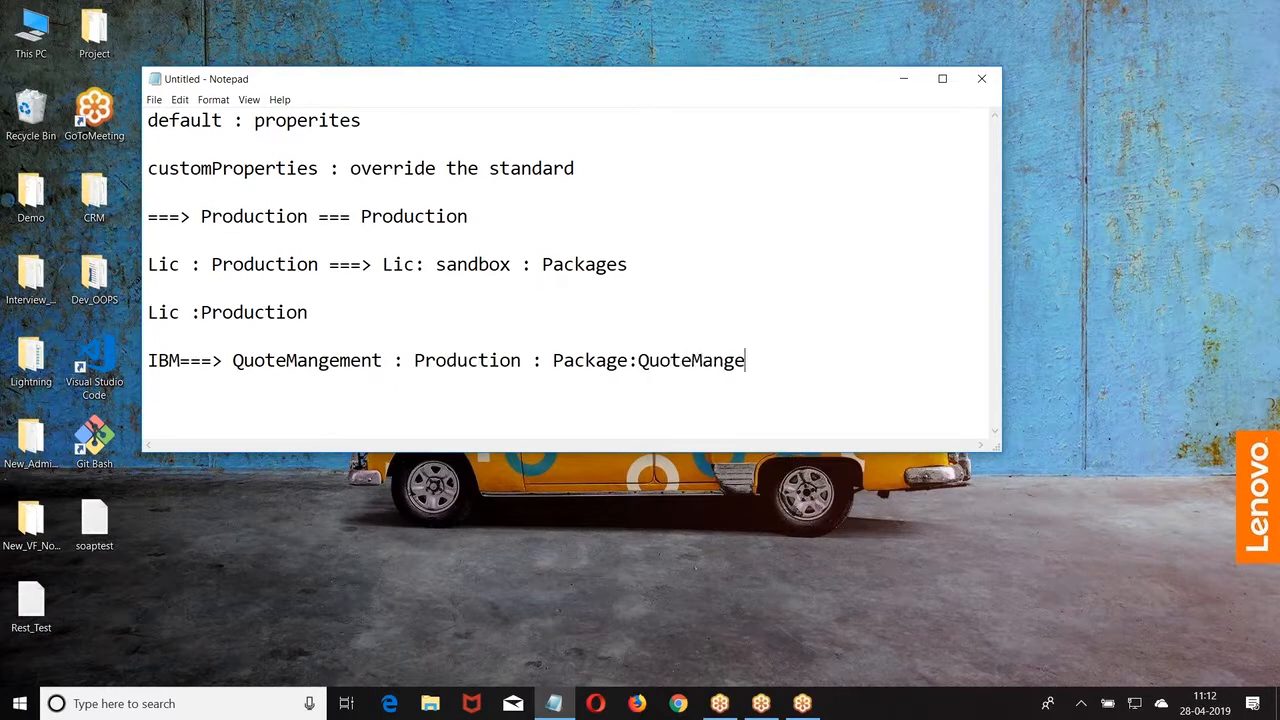
key(BackSpace)
key(BackSpace)
text(agement)
- Highlight the licence and IBM lines while explaining, then maximize Notepad
drag(157, 312, 276, 312)
click(438, 416)
drag(158, 360, 357, 332)
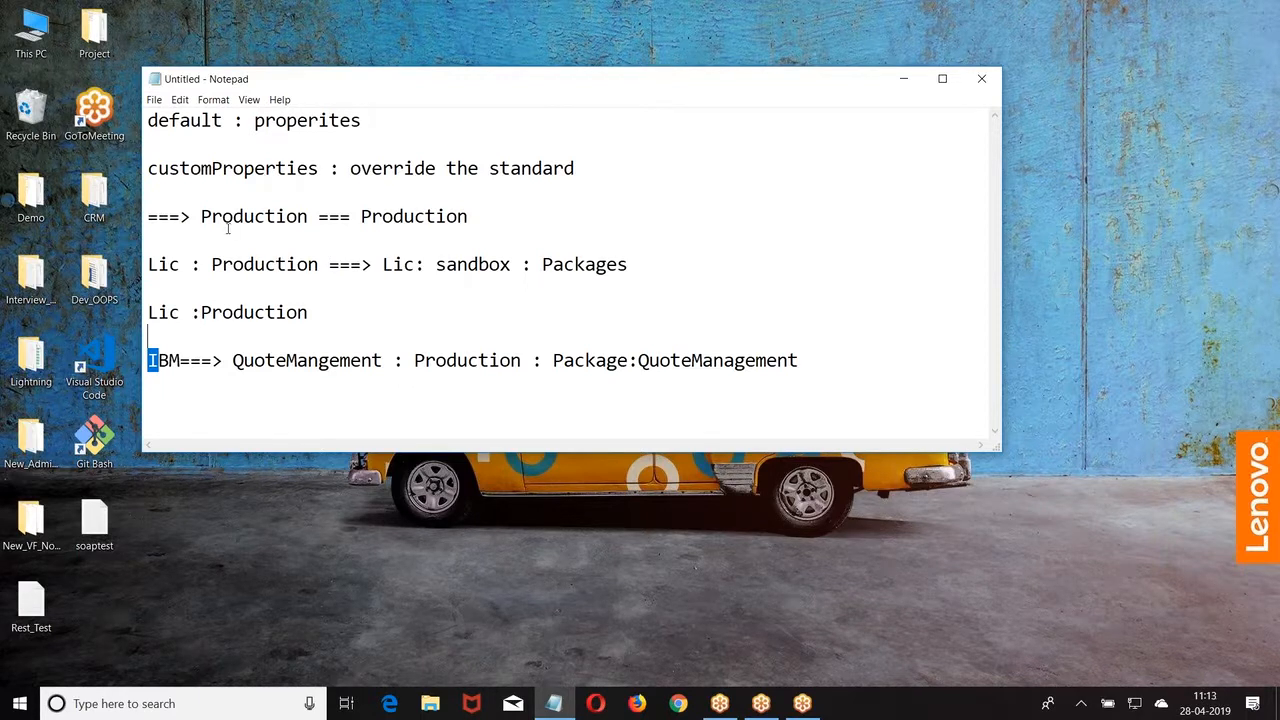
click(942, 80)
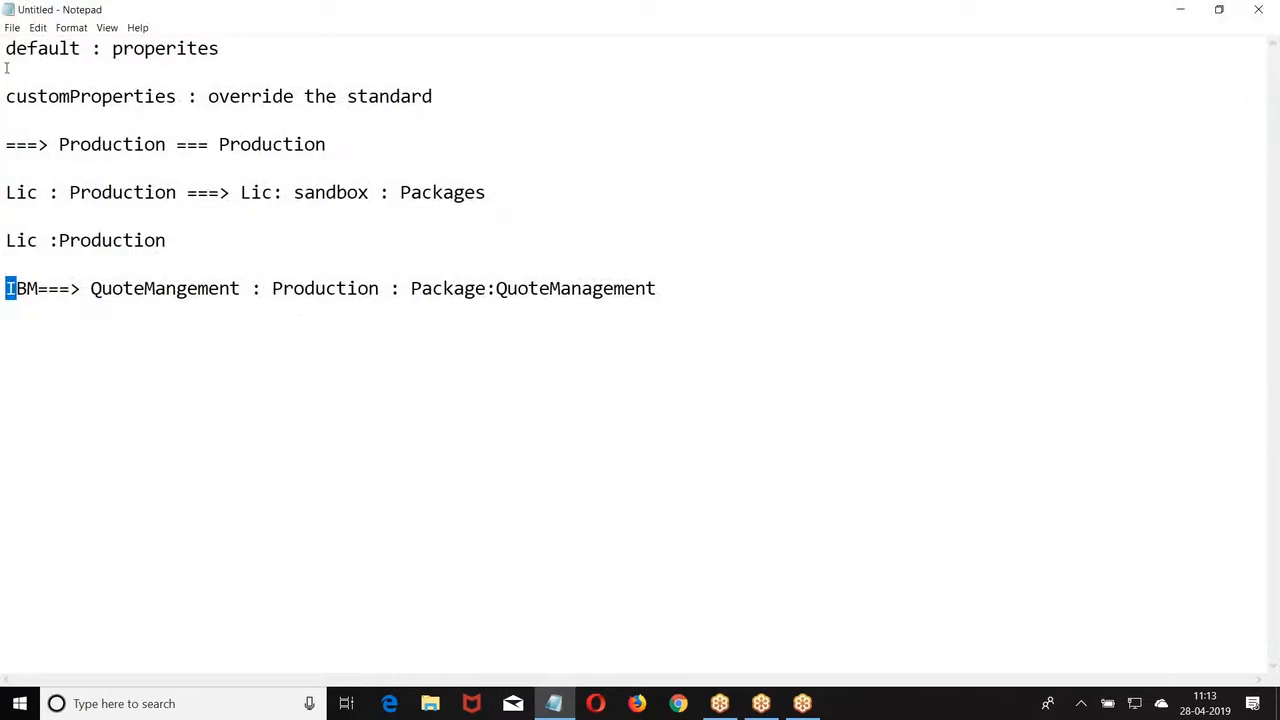
- Clear the old notes and list ANT, Eclipse and Migration under 'ABC===>Third Party' with a divider
drag(6, 48, 717, 313)
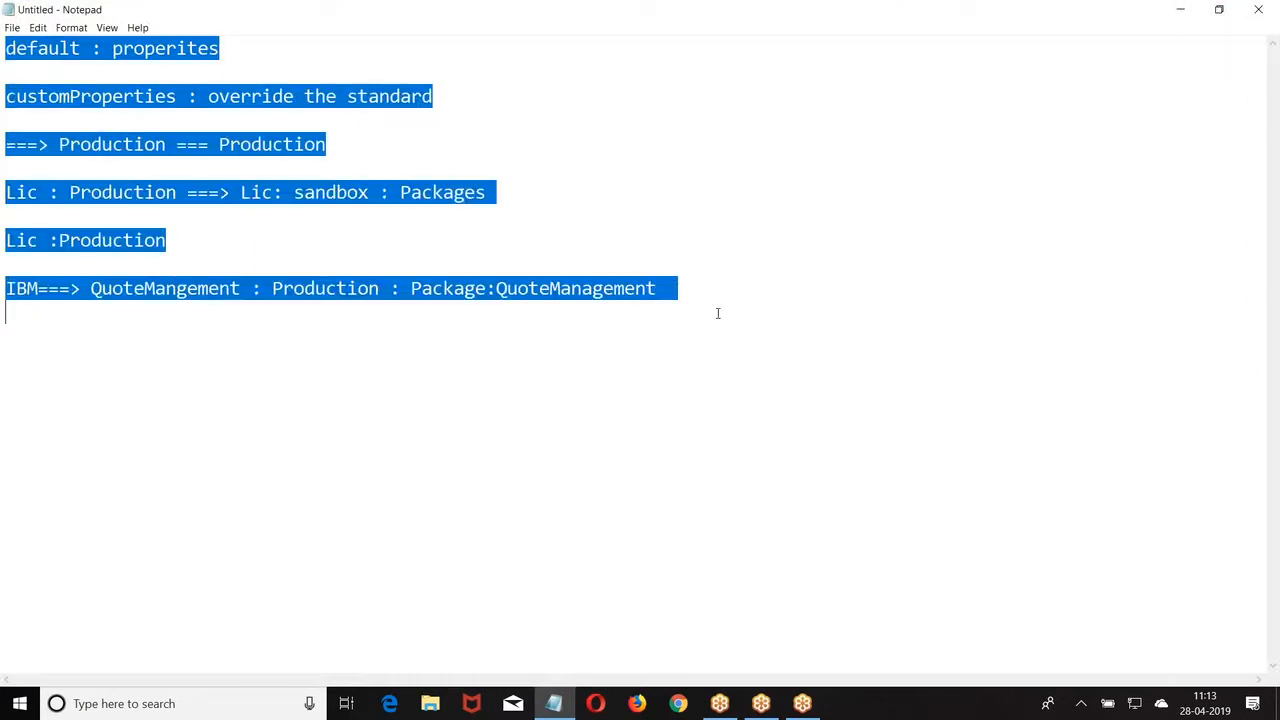
key(Delete)
text(ABC)
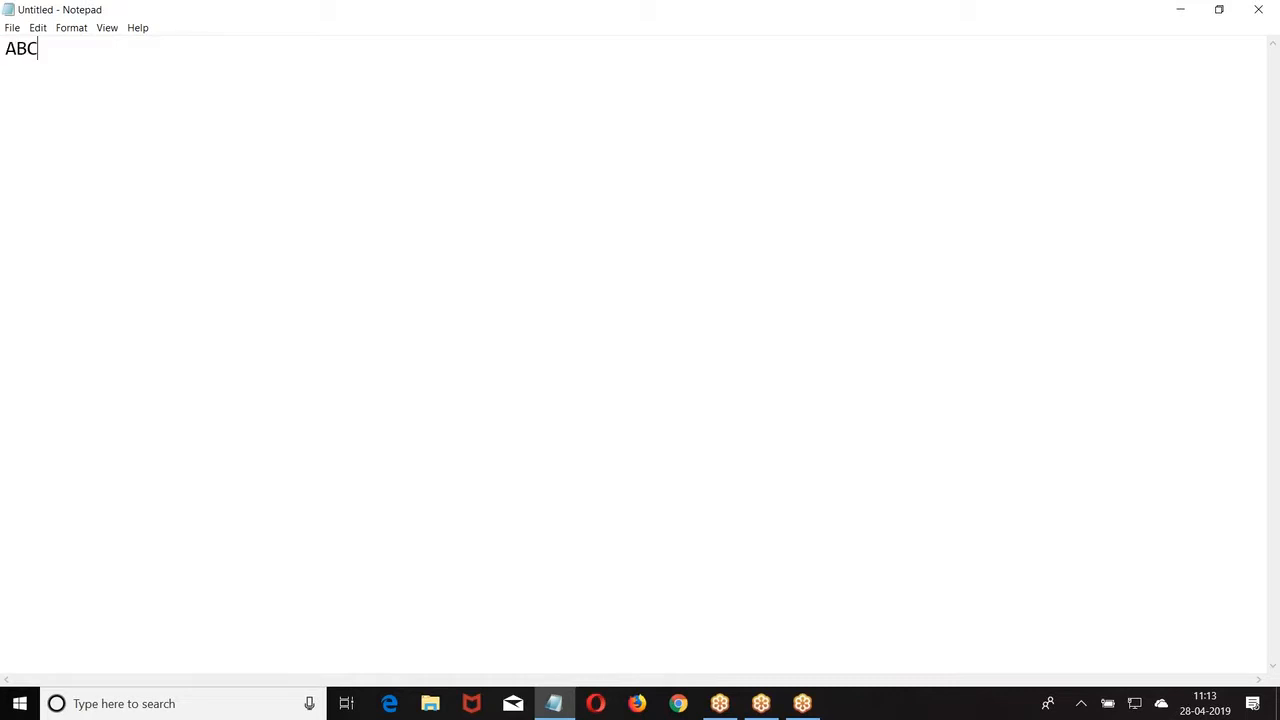
text(===>Third Party)
key(Return)
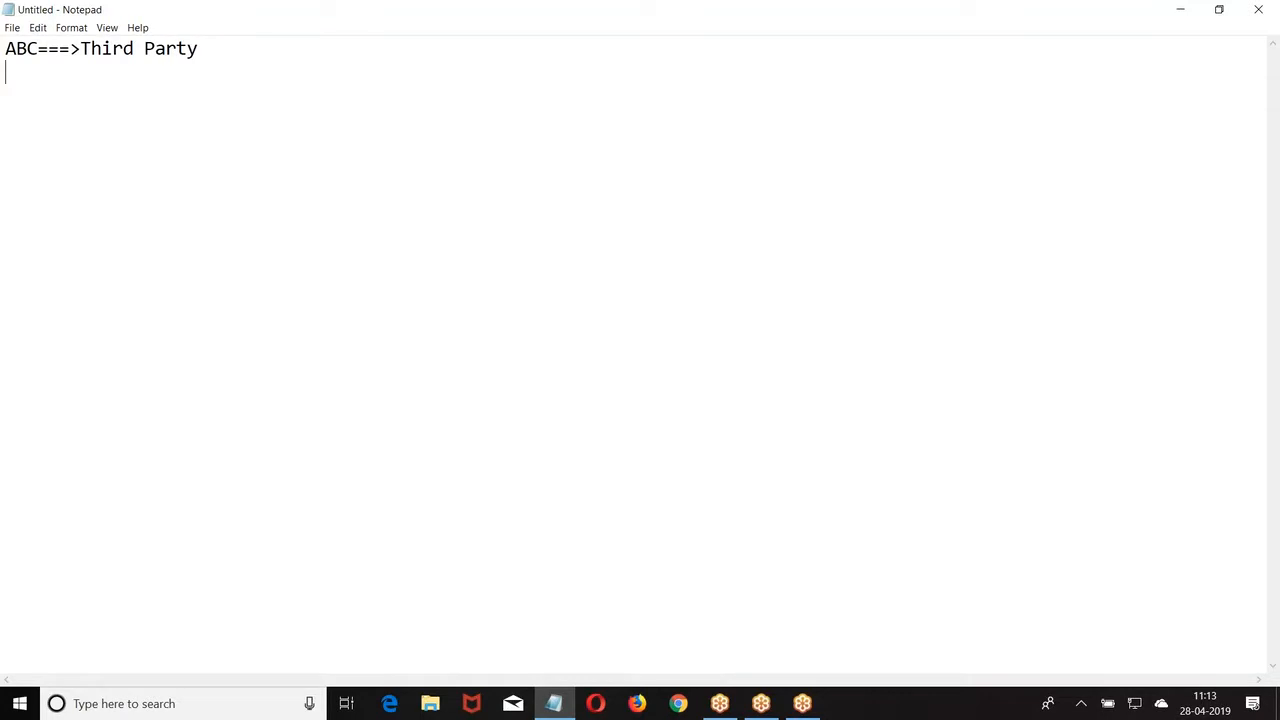
text(ANT)
key(Return)
text(Eclipse)
key(Return)
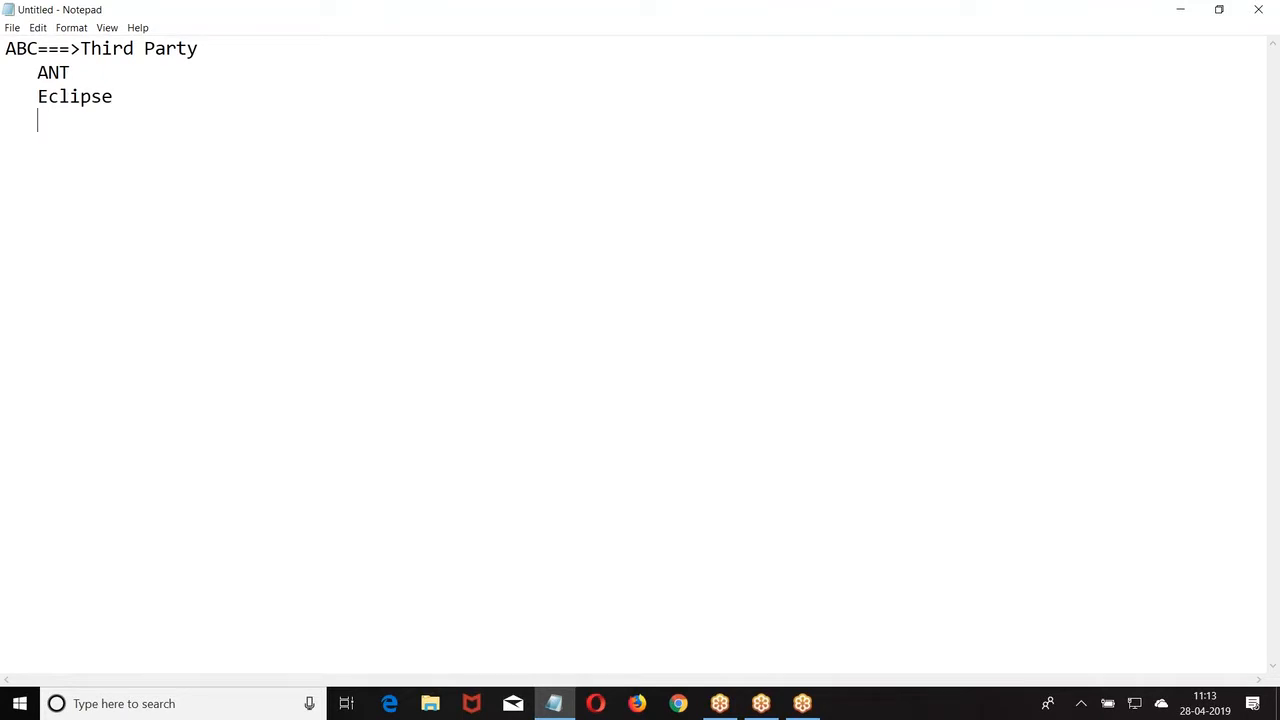
text(Migration)
key(Return)
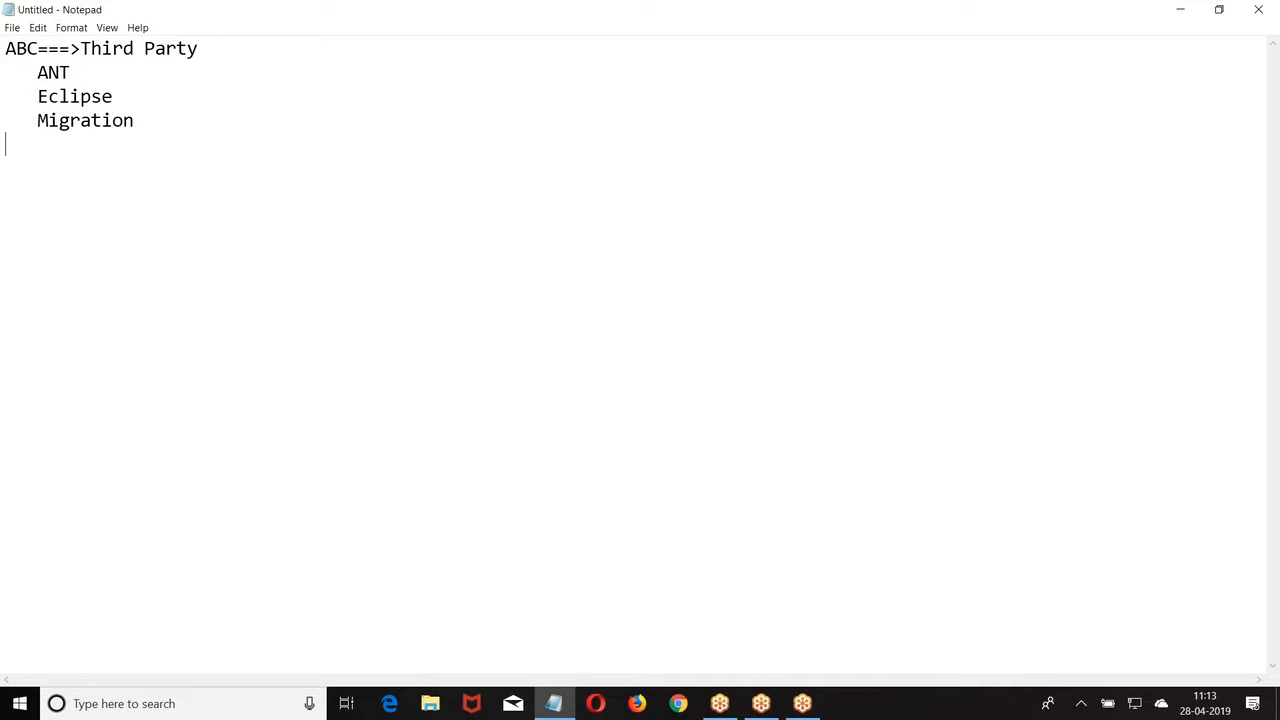
text(===================)
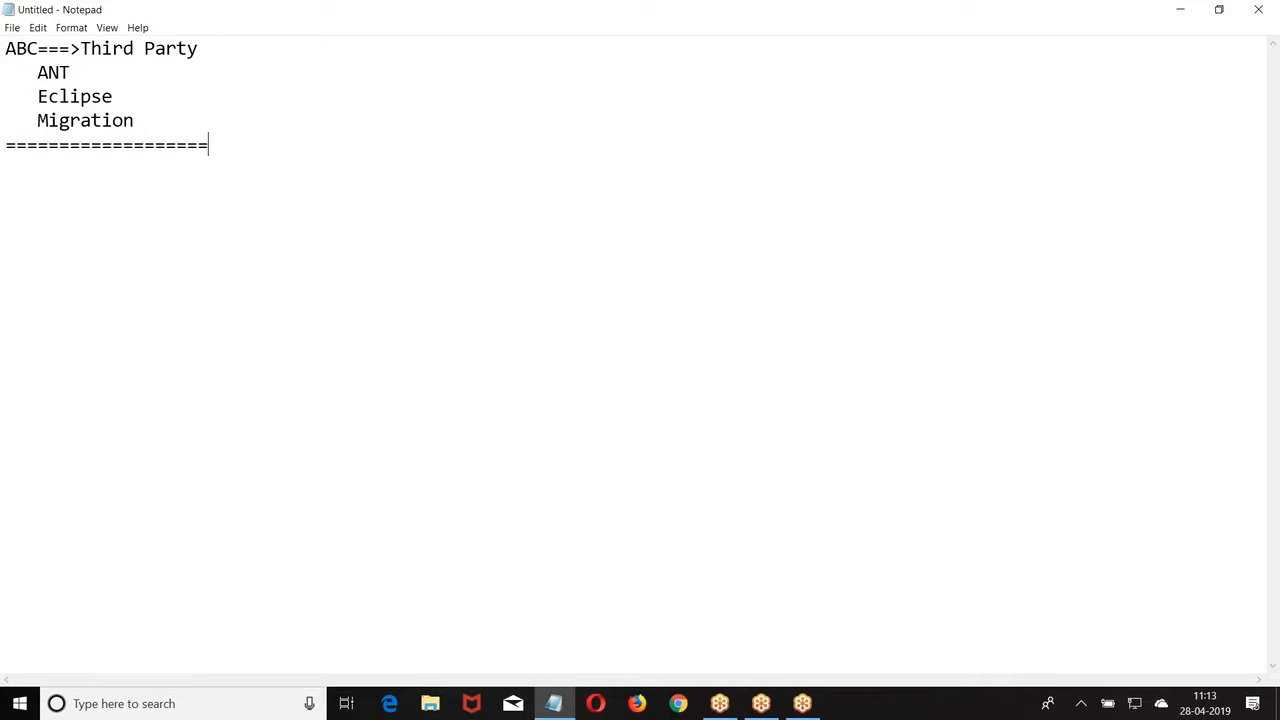
- Add 'Package : Good Choice' and 'ABC---ABC Sandbox' lines below the divider
key(Return)
key(Tab)
click(27, 175)
text(Package)
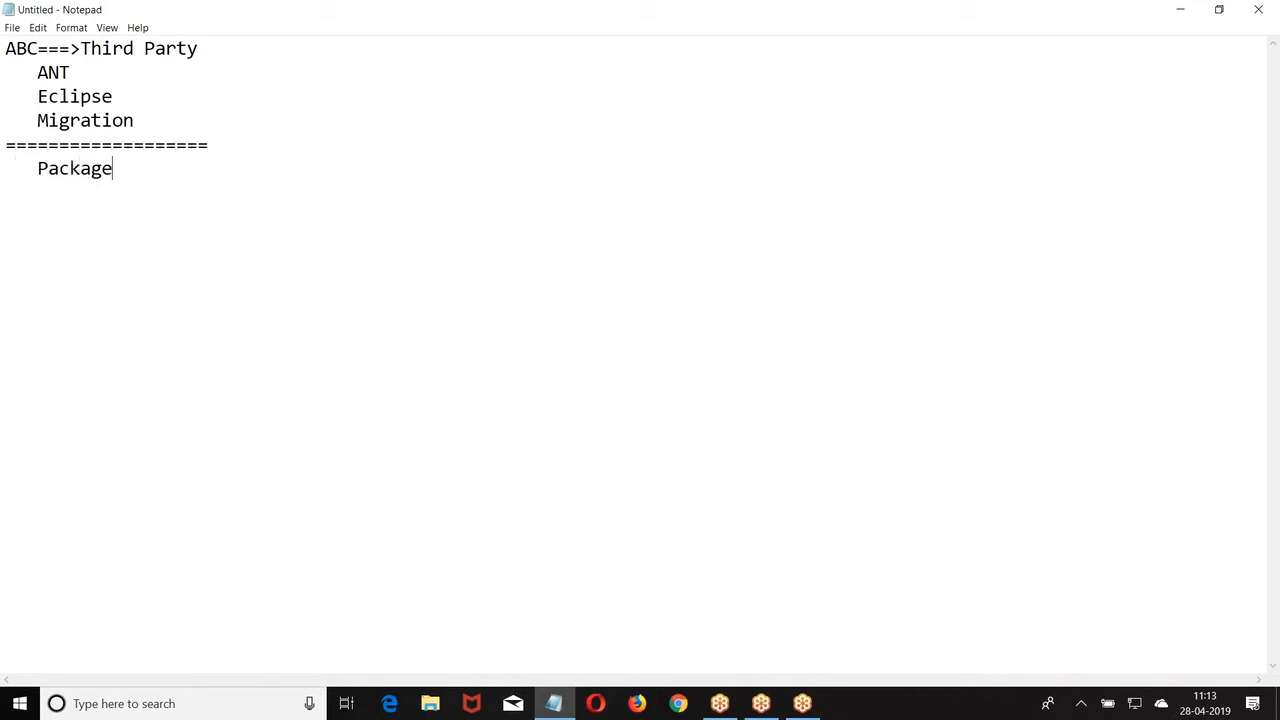
text( : Good Choice)
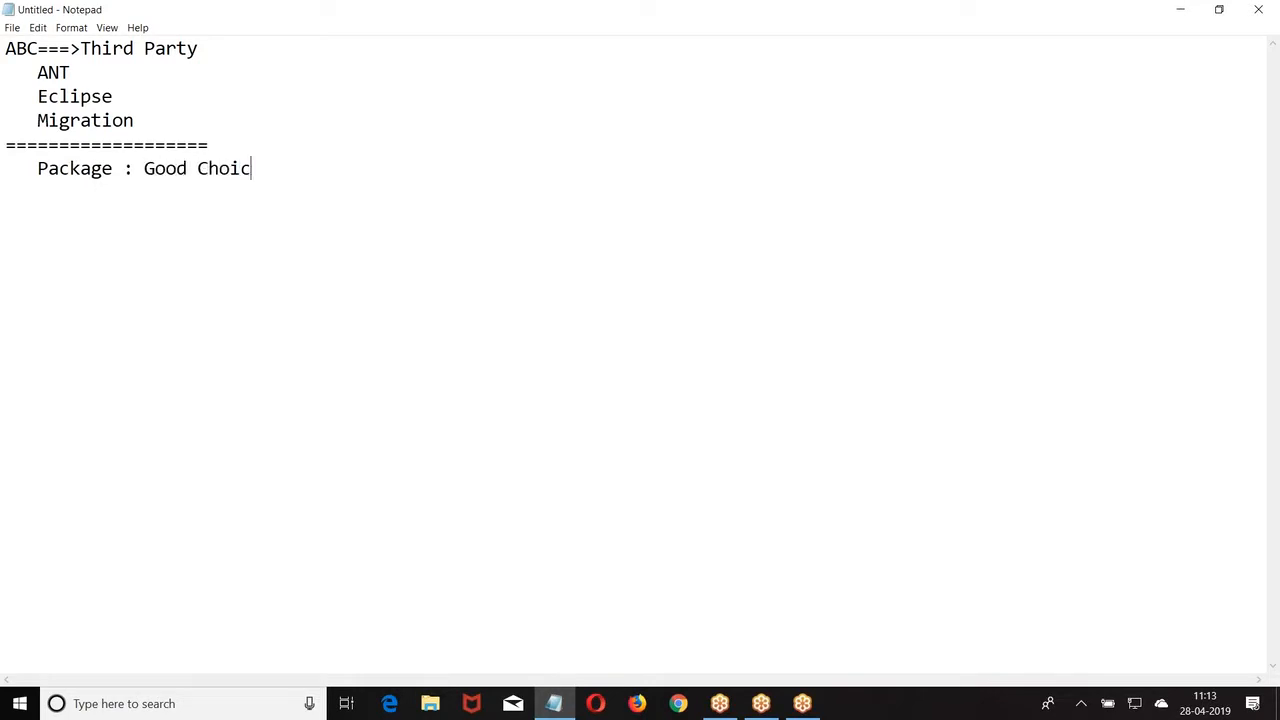
key(Return)
key(Return)
key(Return)
text(ABC---ABC Sasndbo)
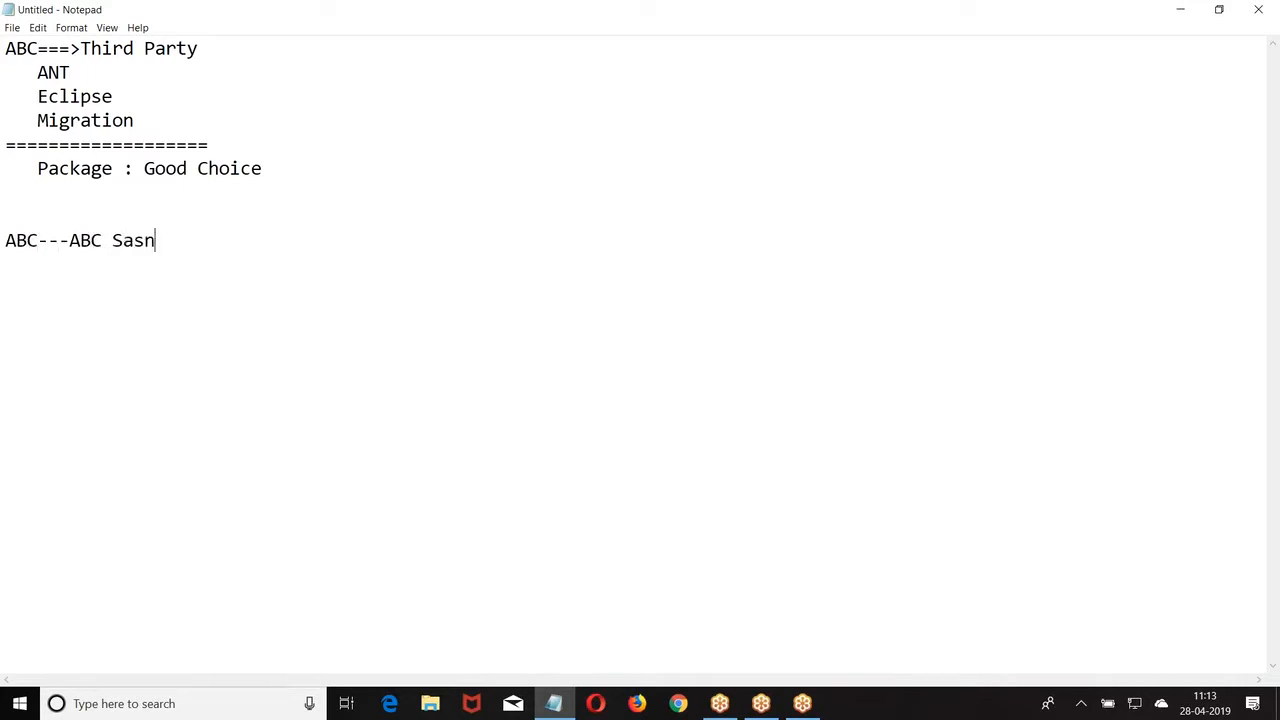
key(BackSpace)
key(BackSpace)
key(BackSpace)
key(BackSpace)
key(BackSpace)
text(ndbox)
key(Return)
key(Return)
key(Return)
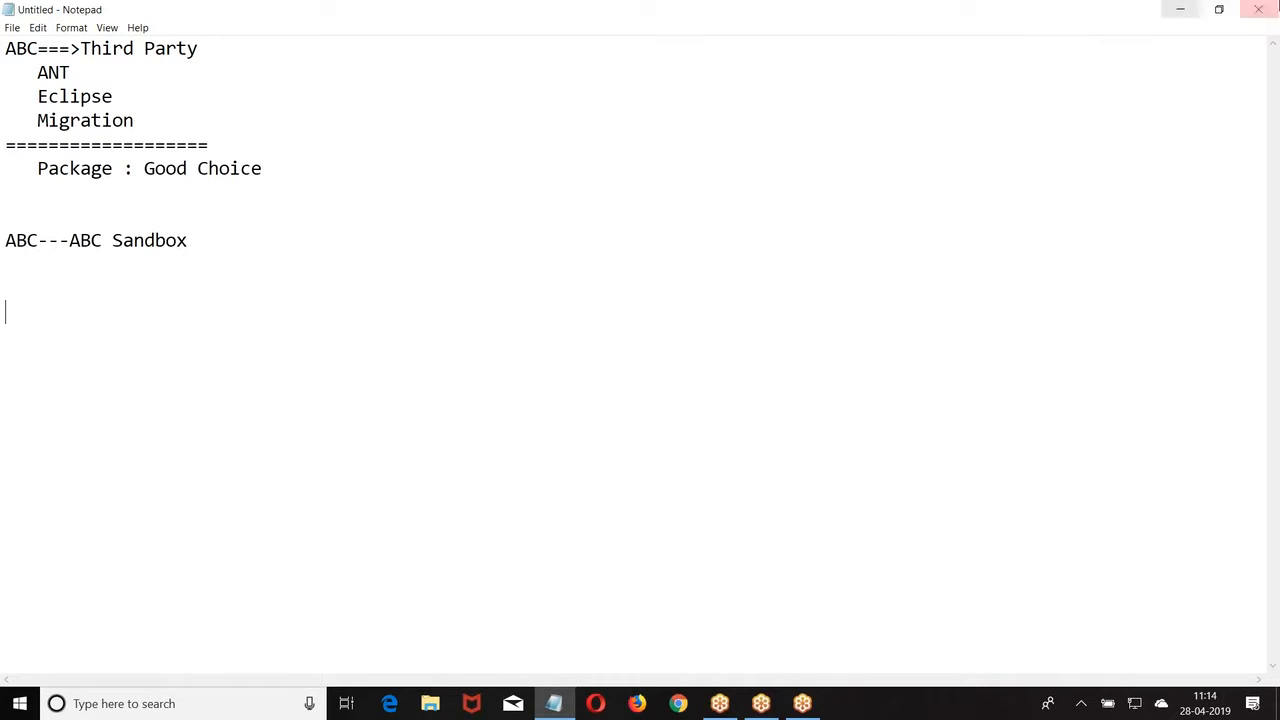
- Start closing Notepad but cancel to keep the notes open
click(1259, 7)
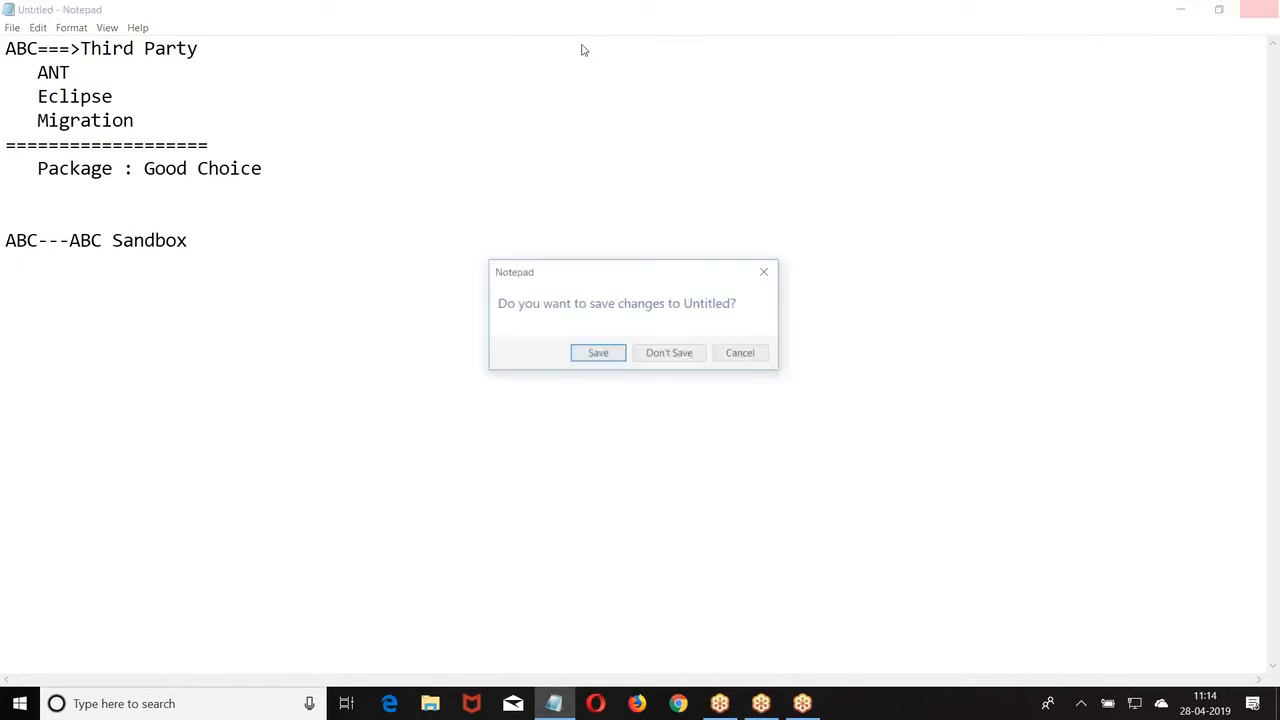
click(646, 357)
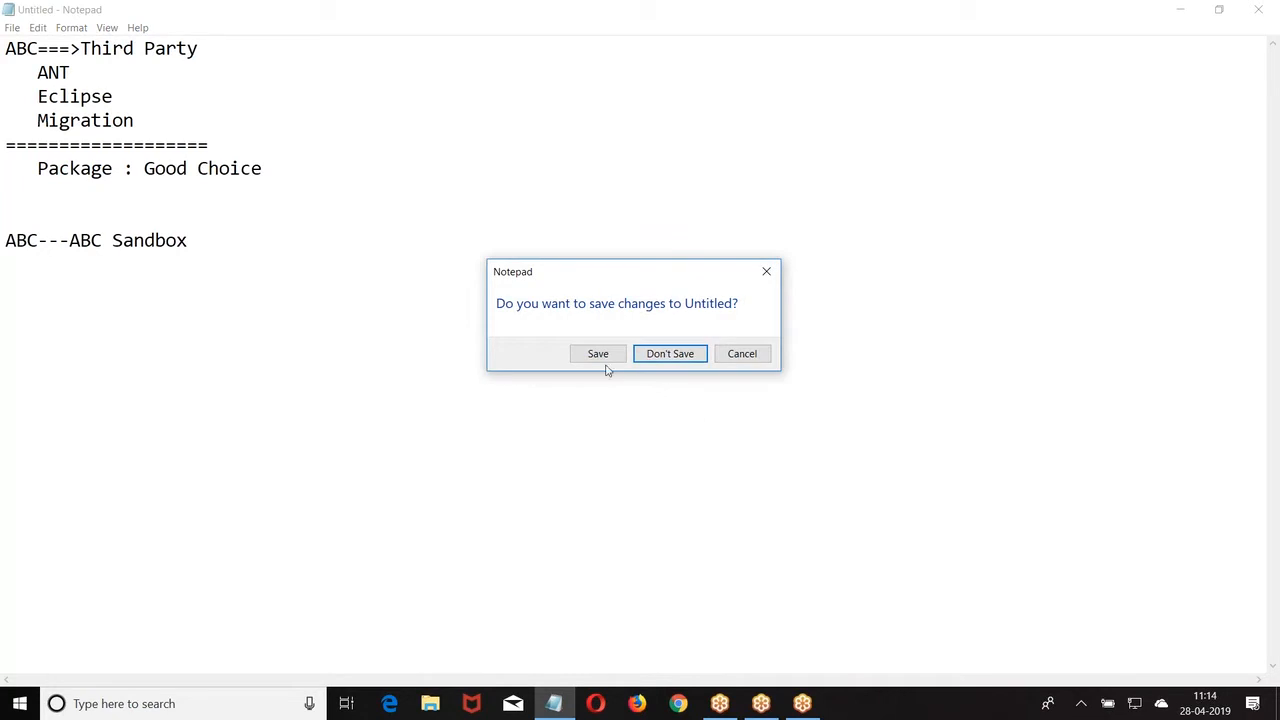
click(767, 273)
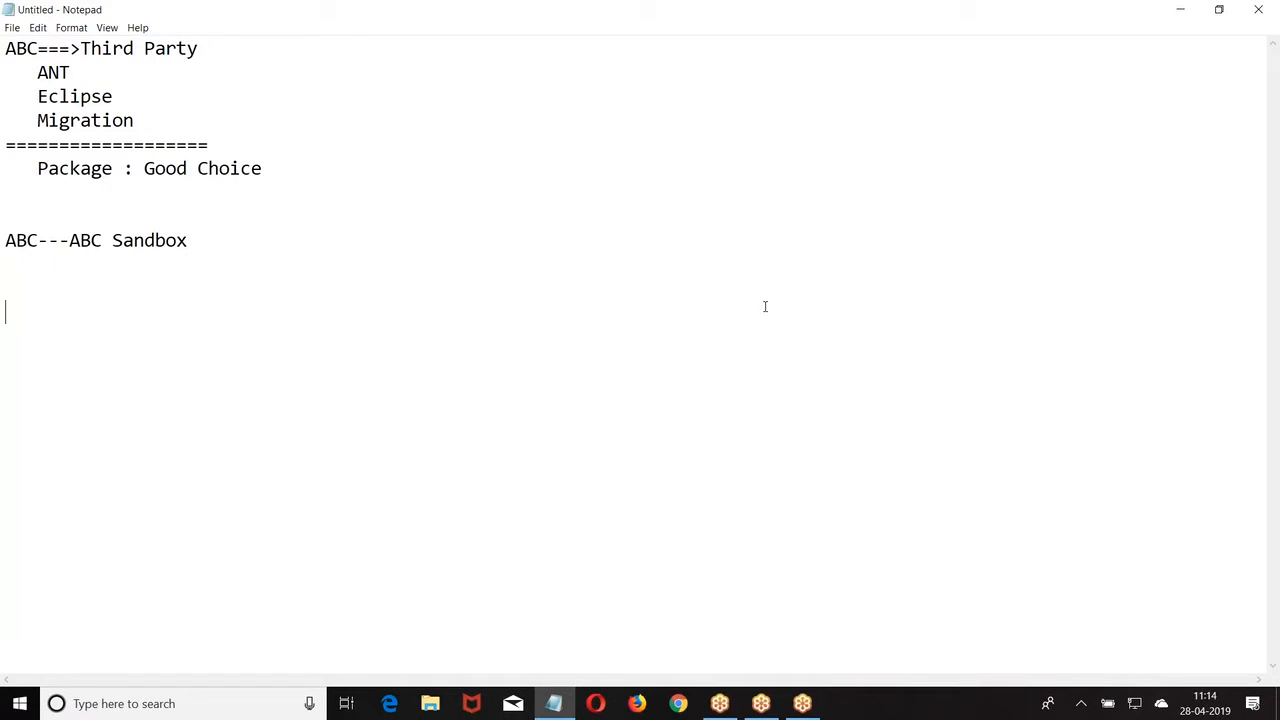
- Add '===> Page1', '===> Page2' and '===> Page3' lines
key(Return)
text(A)
key(BackSpace)
text(Page1)
key(BackSpace)
key(BackSpace)
key(BackSpace)
key(BackSpace)
key(BackSpace)
key(BackSpace)
text(===> Page1)
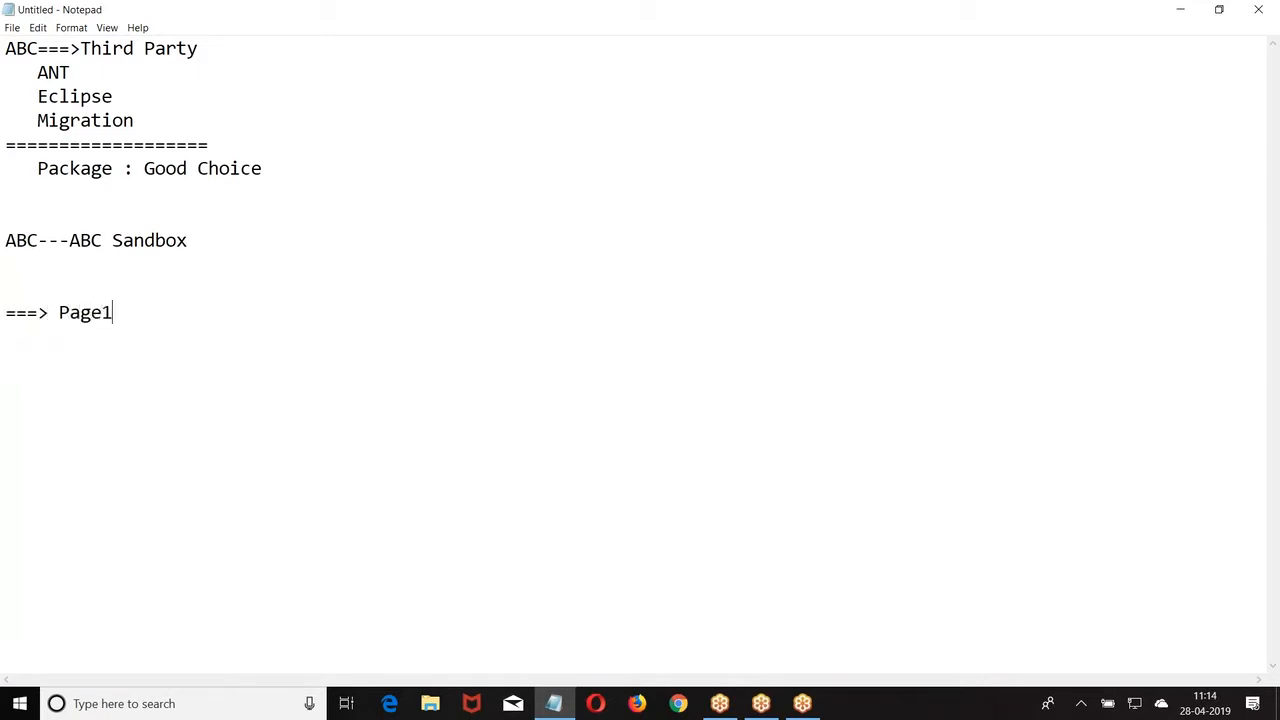
key(Return)
text(===> Page2)
key(Return)
text(===)
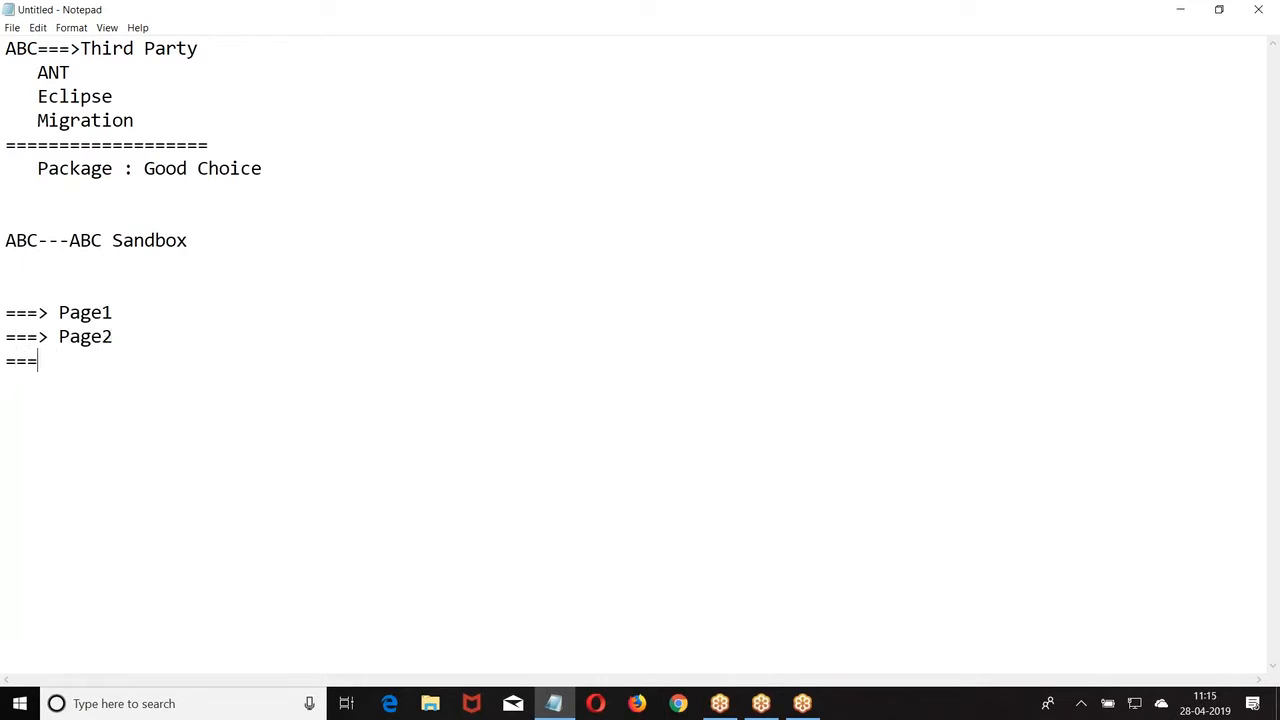
text(> Page3)
key(Return)
- Add a row of = signs and a 'Namespace :' heading
text(====================)
key(Return)
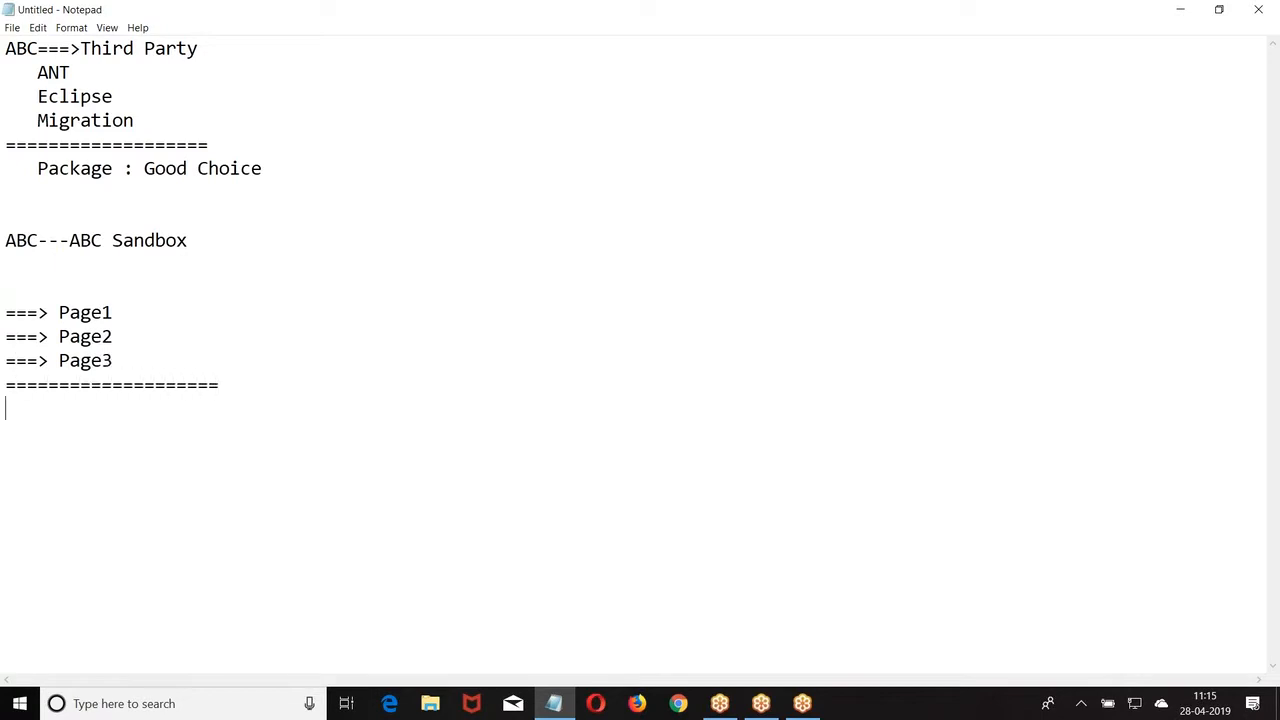
text(Namespace :)
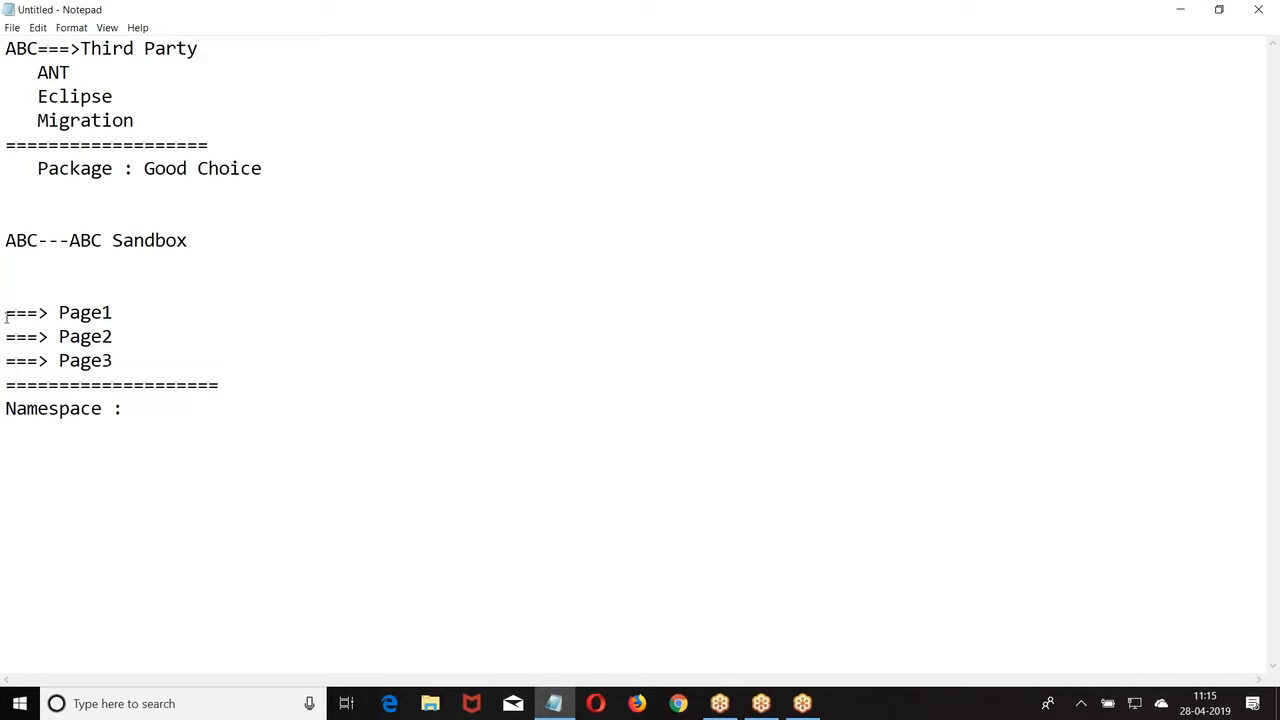
- Highlight the Page lines, then close Notepad without saving
drag(6, 312, 154, 363)
click(184, 388)
click(139, 410)
drag(58, 312, 120, 373)
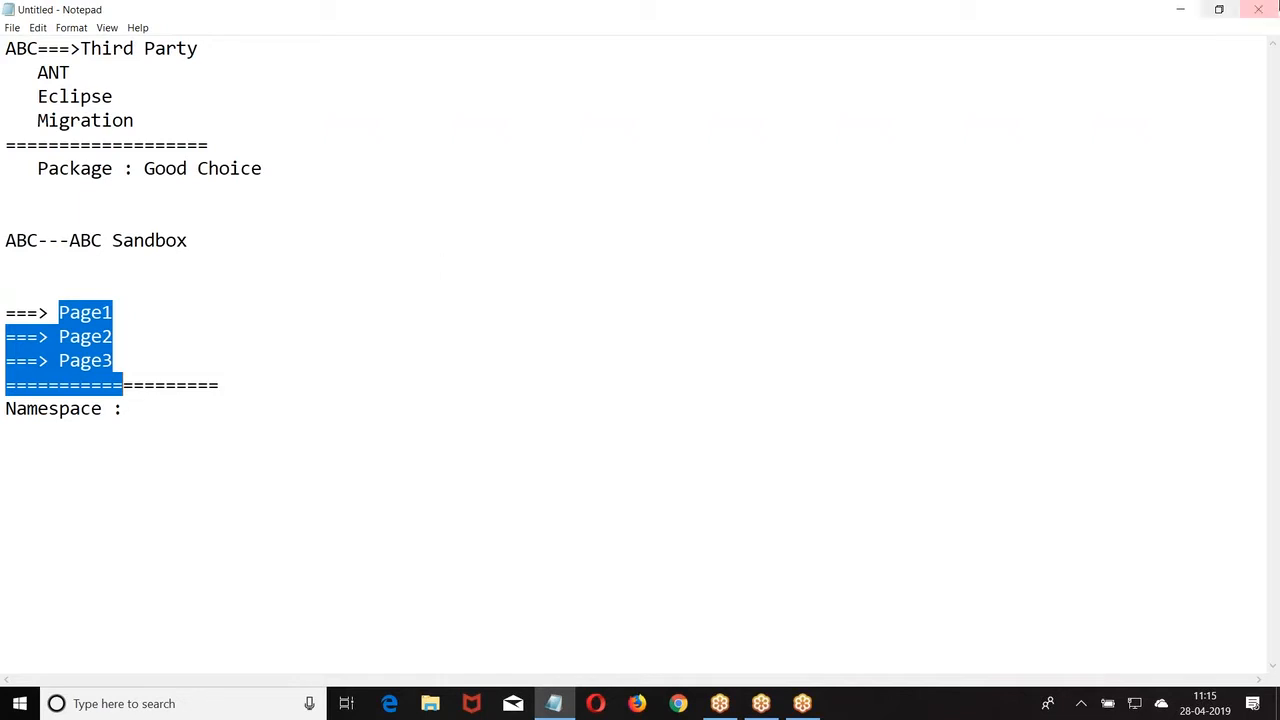
click(1258, 9)
click(670, 353)
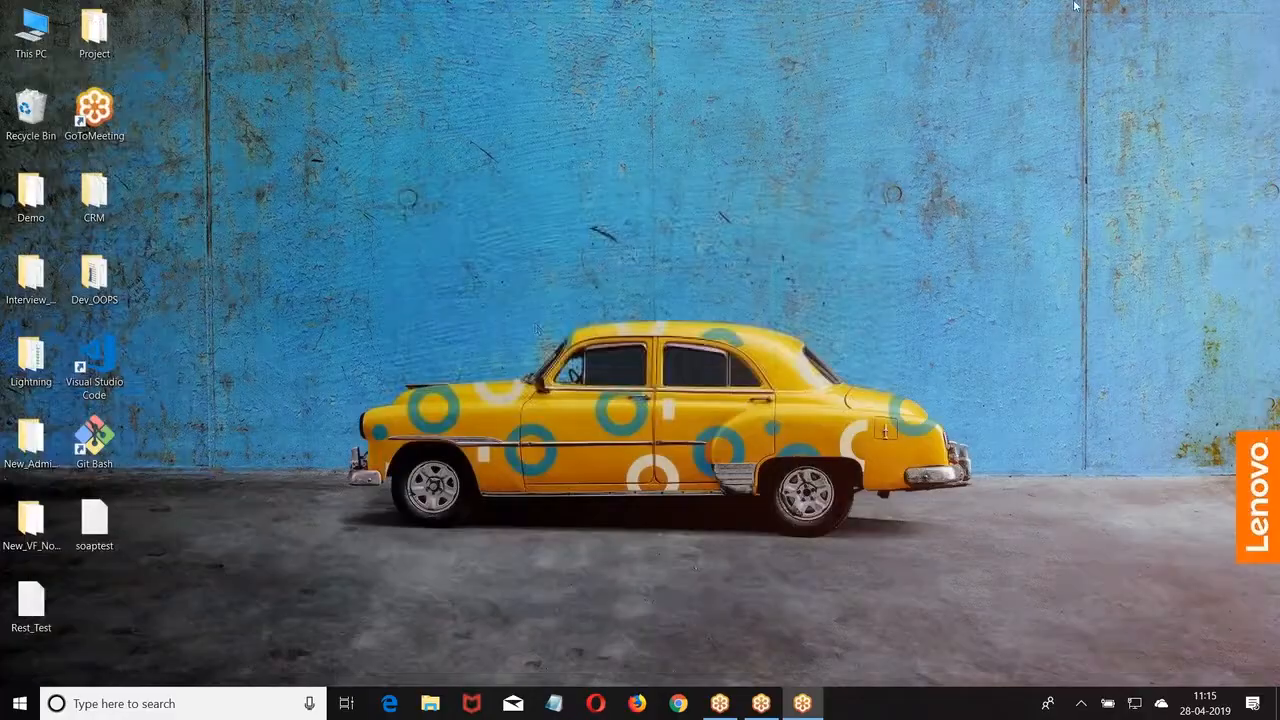